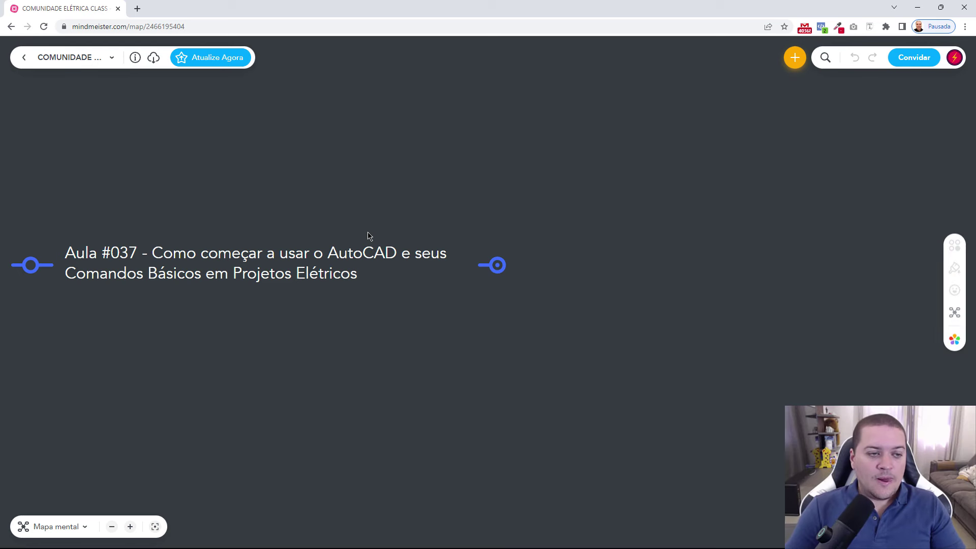
Reveal the branches Comandos para Desenhar, Comandos para Objetos, Comandos Estratégicos and Layers.
{"action": "left_click", "coordinate": [492, 264]}
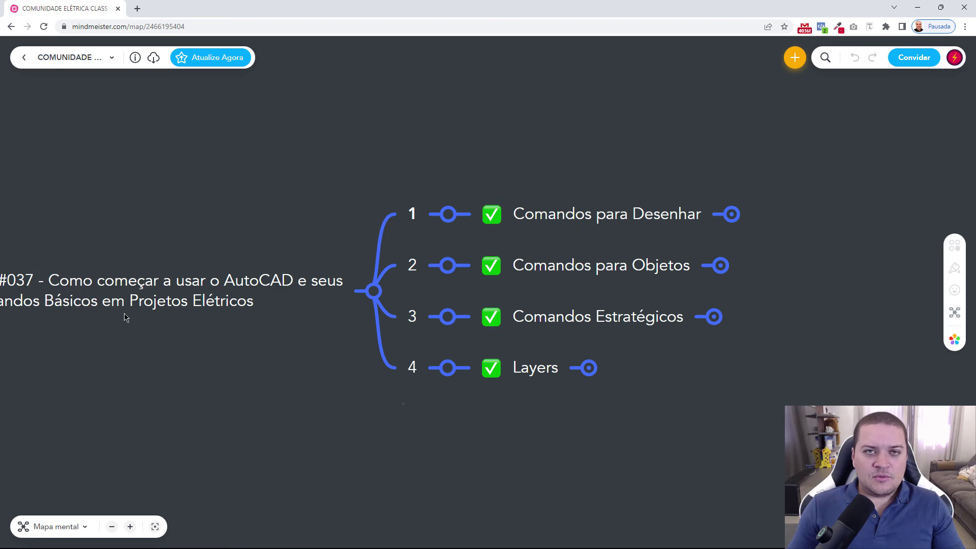
Shift the mind map left and expand Comandos para Desenhar to list its drawing commands.
{"action": "left_click", "coordinate": [530, 370]}
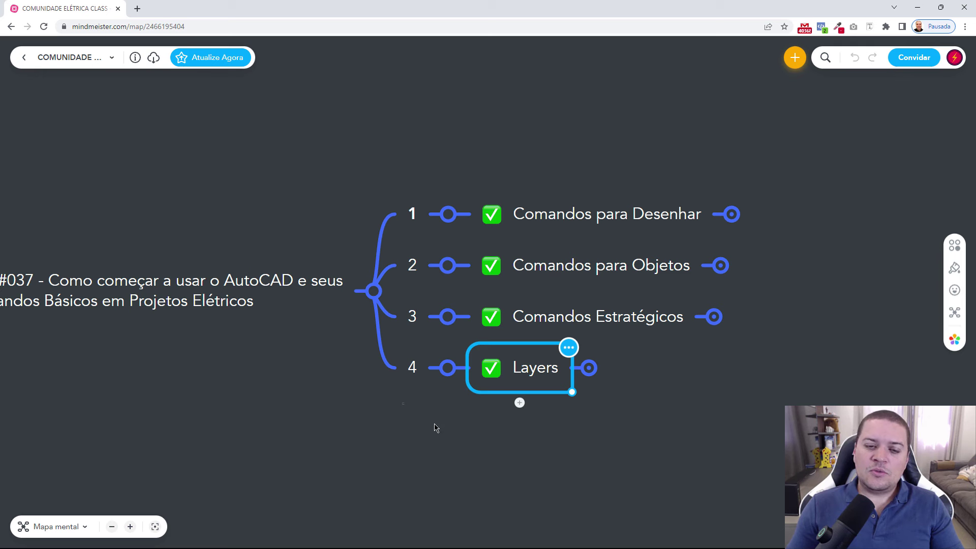
{"action": "left_click_drag", "start_coordinate": [536, 438], "coordinate": [474, 442]}
{"action": "mouse_move", "coordinate": [771, 309]}
{"action": "left_mouse_down"}
{"action": "mouse_move", "coordinate": [588, 325]}
{"action": "mouse_move", "coordinate": [520, 309]}
{"action": "left_mouse_up"}
{"action": "left_click", "coordinate": [426, 224]}
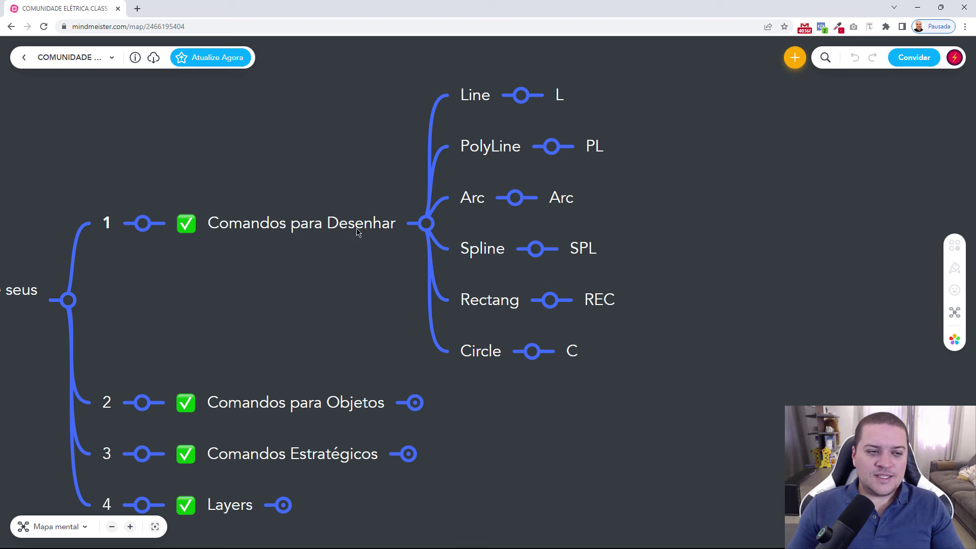
{"action": "mouse_move", "coordinate": [358, 280]}
{"action": "left_mouse_down"}
{"action": "mouse_move", "coordinate": [340, 283]}
{"action": "mouse_move", "coordinate": [324, 299]}
{"action": "mouse_move", "coordinate": [330, 305]}
{"action": "left_mouse_up"}
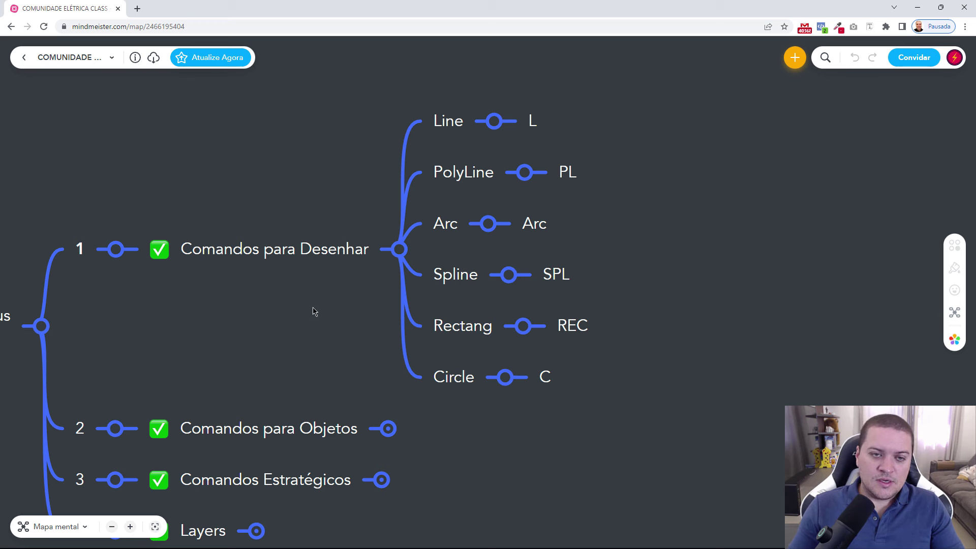
Point out the Line (L) and PolyLine (PL) commands with their shortcuts.
{"action": "left_click", "coordinate": [304, 248]}
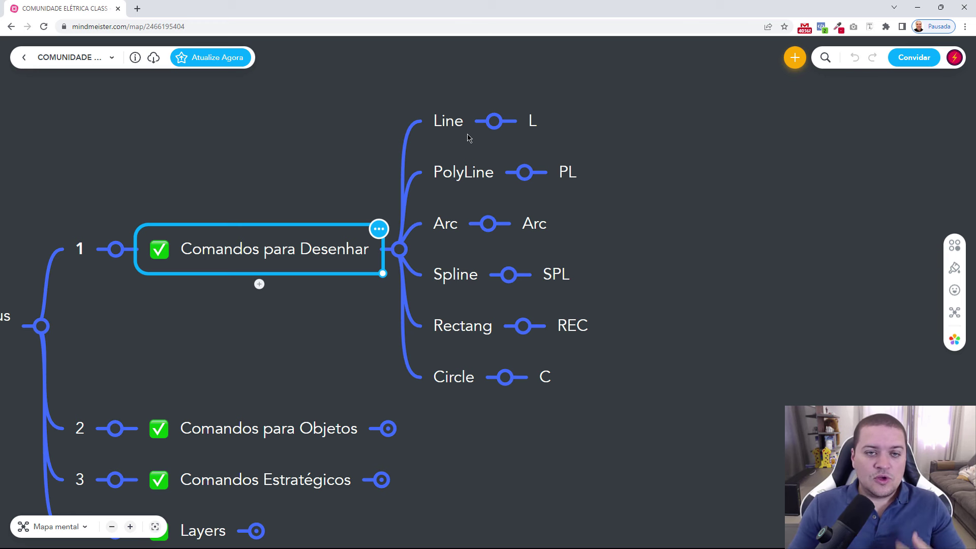
{"action": "left_click", "coordinate": [446, 123]}
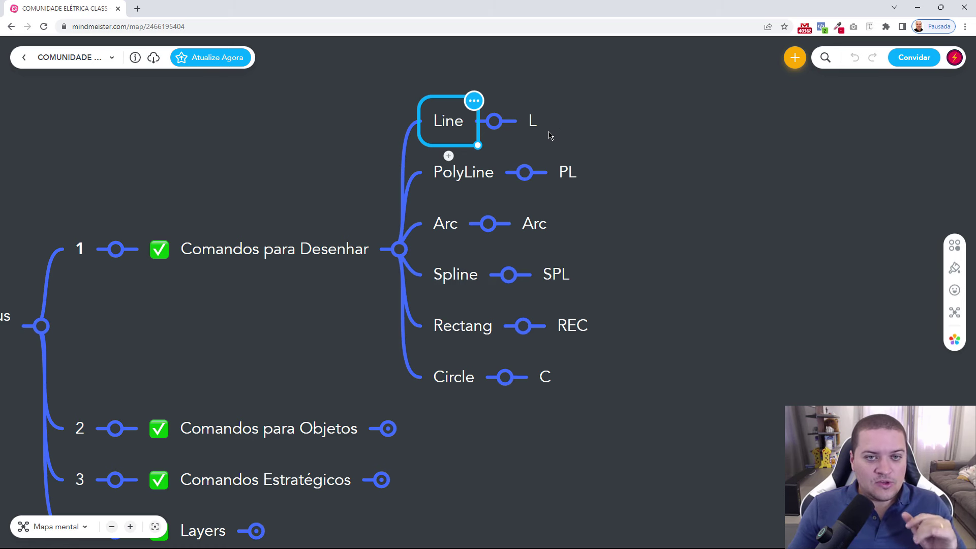
{"action": "left_click", "coordinate": [532, 121]}
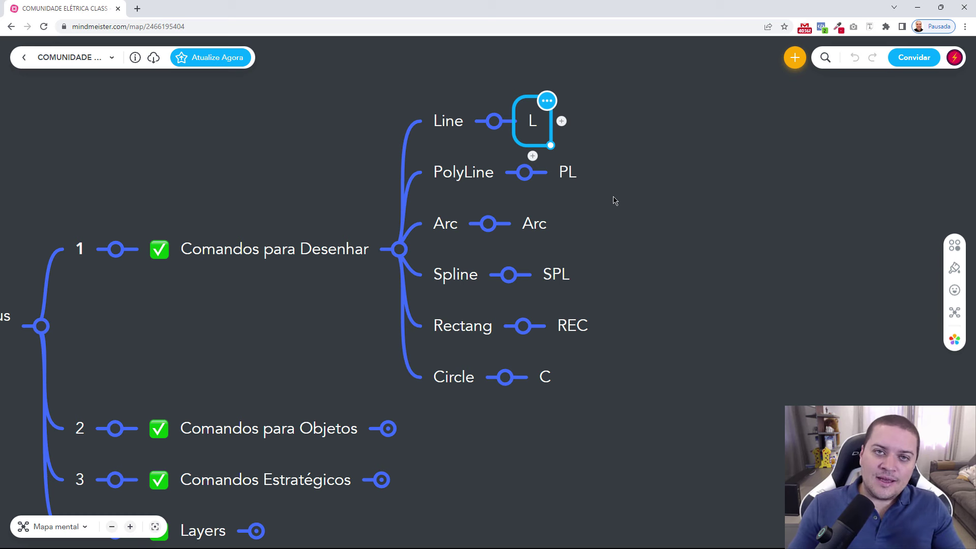
{"action": "left_click", "coordinate": [449, 126]}
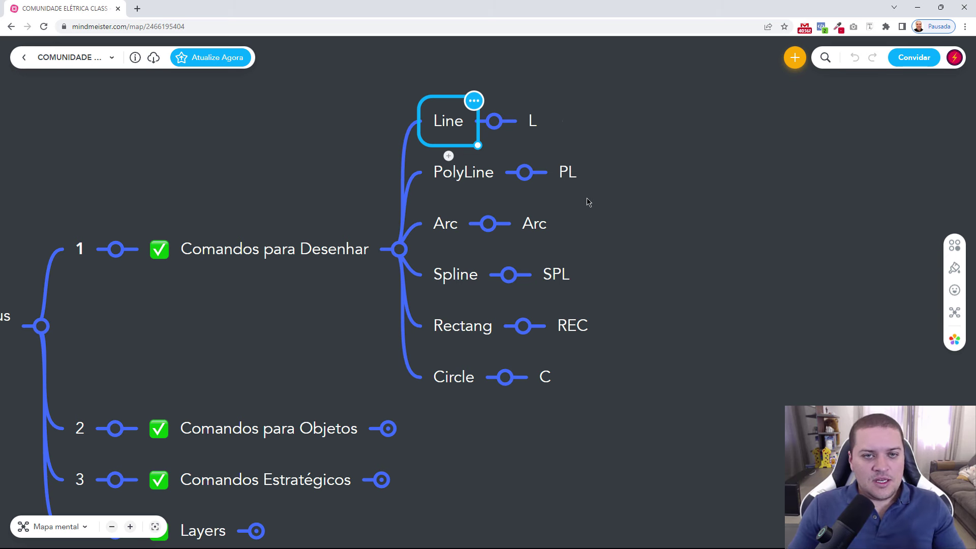
{"action": "left_click", "coordinate": [441, 182]}
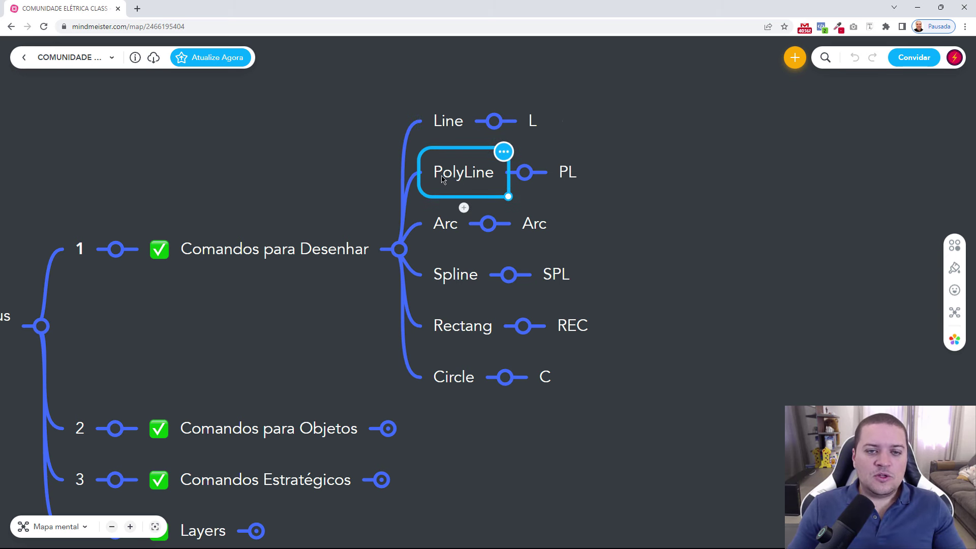
{"action": "left_click", "coordinate": [570, 174]}
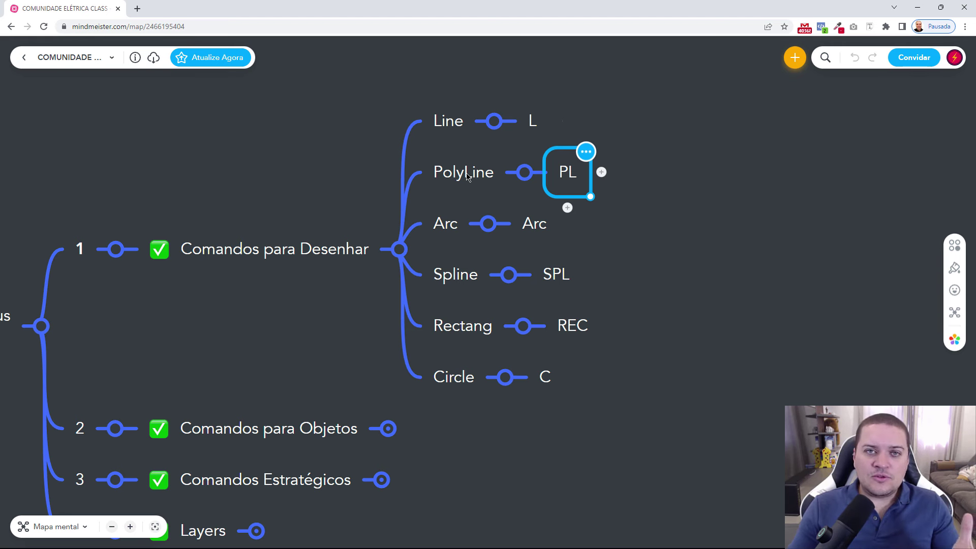
{"action": "key", "text": "alt+Tab"}
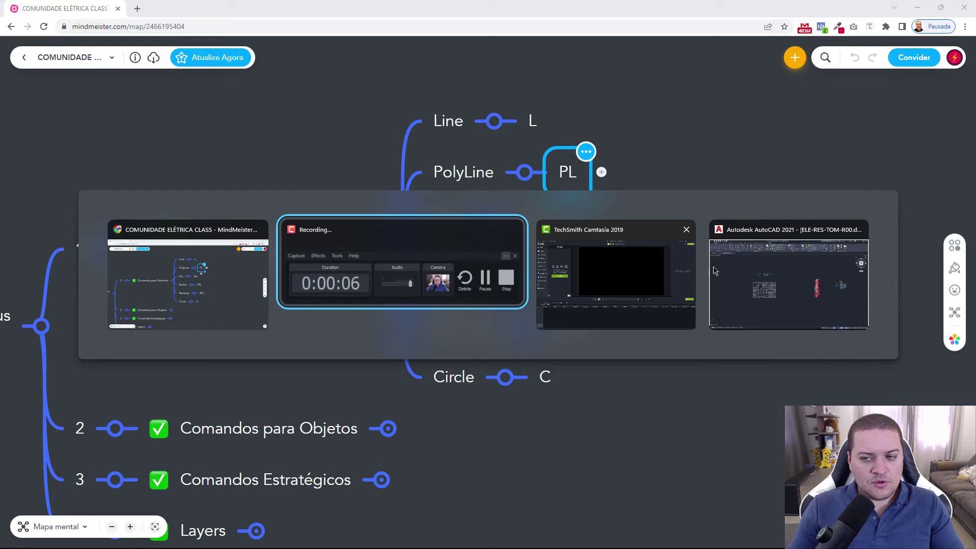
In ELE-RES-TOM-R00.dwg, frame the blank area right of the floor plan and enter L.
{"action": "left_click", "coordinate": [715, 271]}
{"action": "scroll", "coordinate": [510, 344], "scroll_direction": "up", "scroll_amount": 2}
{"action": "scroll", "coordinate": [482, 338], "scroll_direction": "up", "scroll_amount": 3}
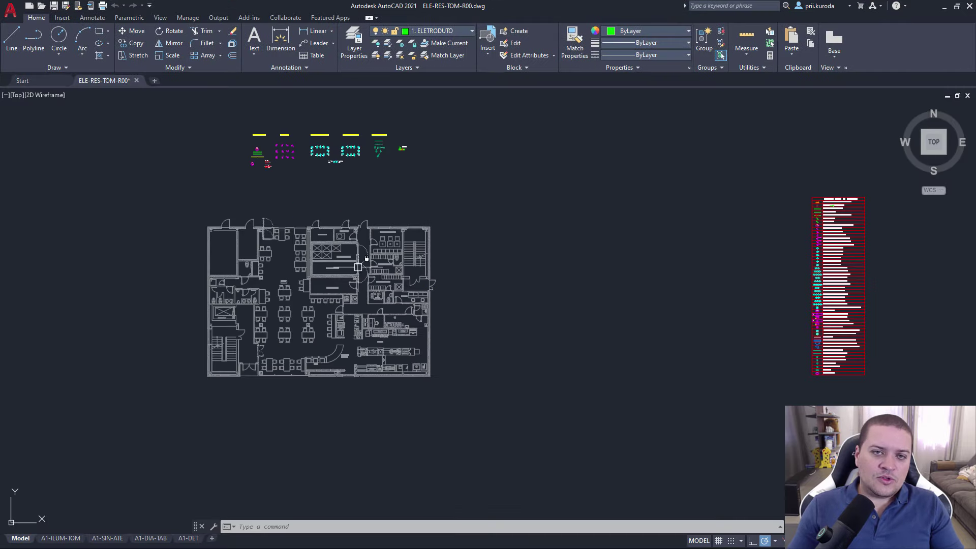
{"action": "scroll", "coordinate": [540, 306], "scroll_direction": "down", "scroll_amount": 1}
{"action": "scroll", "coordinate": [534, 304], "scroll_direction": "down", "scroll_amount": 1}
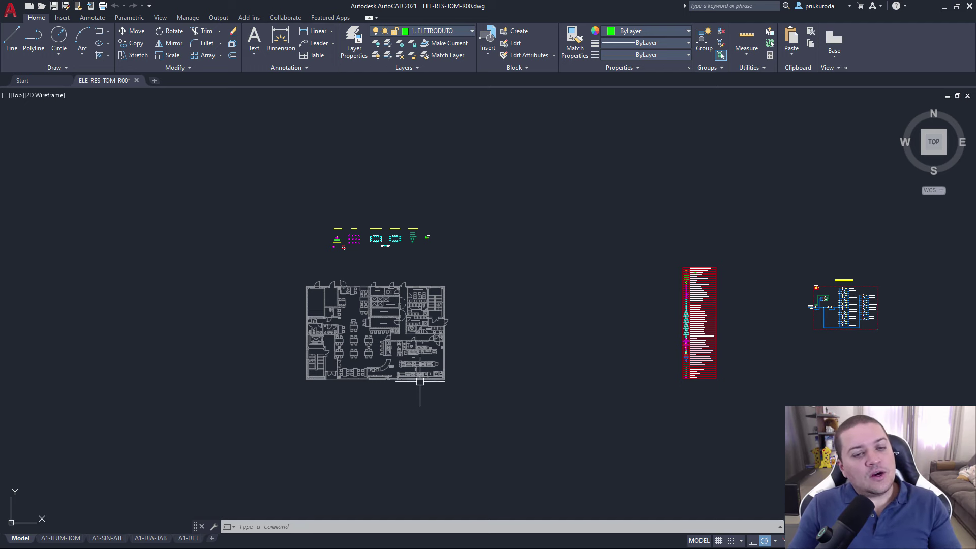
{"action": "scroll", "coordinate": [367, 336], "scroll_direction": "up", "scroll_amount": 2}
{"action": "scroll", "coordinate": [360, 324], "scroll_direction": "up", "scroll_amount": 4}
{"action": "middle_click_drag", "start_coordinate": [368, 337], "coordinate": [351, 287]}
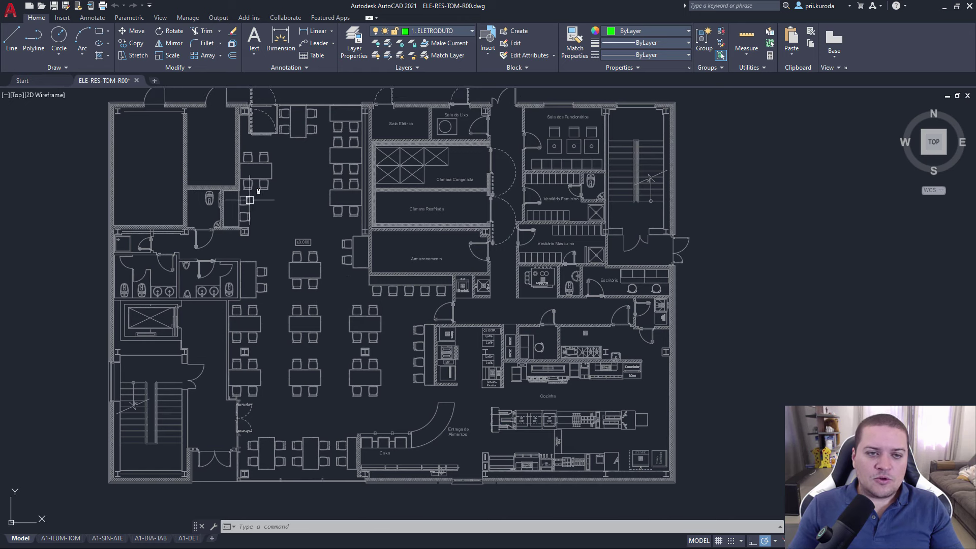
{"action": "scroll", "coordinate": [533, 218], "scroll_direction": "down", "scroll_amount": 5}
{"action": "scroll", "coordinate": [533, 219], "scroll_direction": "down", "scroll_amount": 3}
{"action": "mouse_move", "coordinate": [533, 218]}
{"action": "middle_mouse_down"}
{"action": "mouse_move", "coordinate": [458, 295]}
{"action": "mouse_move", "coordinate": [417, 311]}
{"action": "middle_mouse_up"}
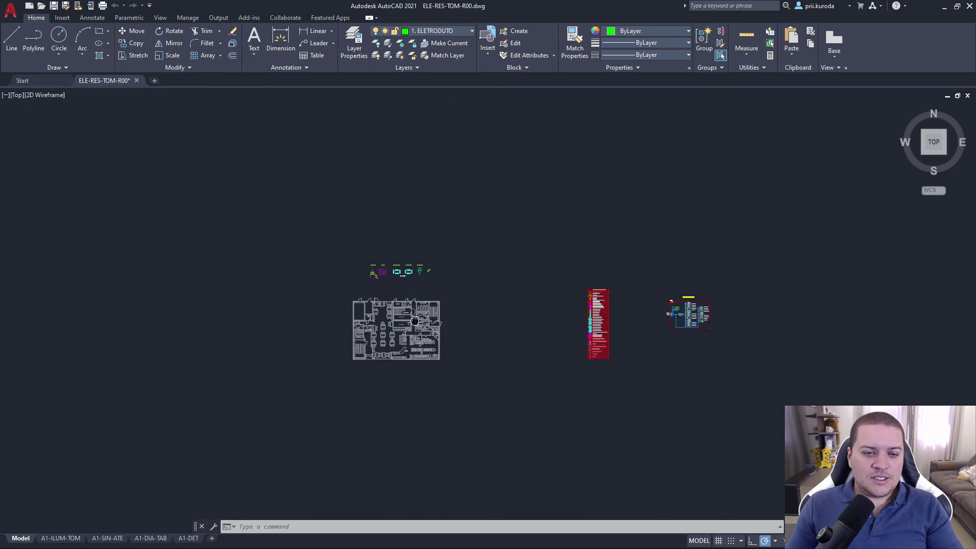
{"action": "scroll", "coordinate": [414, 308], "scroll_direction": "up", "scroll_amount": 2}
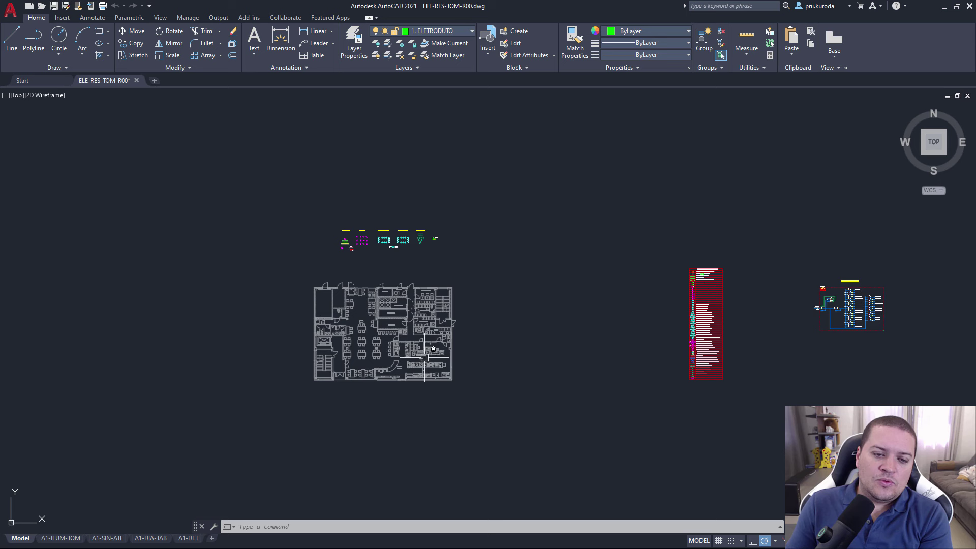
{"action": "scroll", "coordinate": [347, 340], "scroll_direction": "up", "scroll_amount": 4}
{"action": "scroll", "coordinate": [347, 341], "scroll_direction": "up", "scroll_amount": 2}
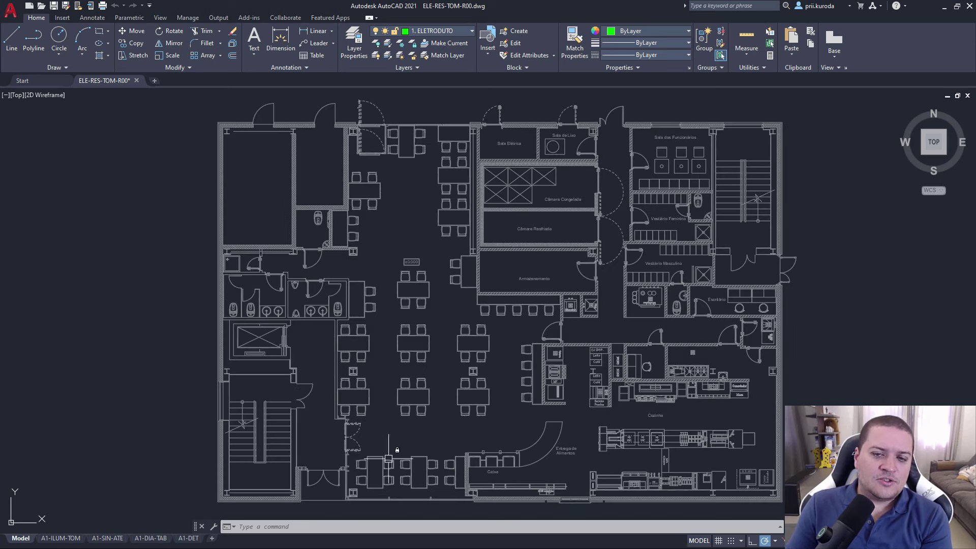
{"action": "scroll", "coordinate": [363, 369], "scroll_direction": "down", "scroll_amount": 4}
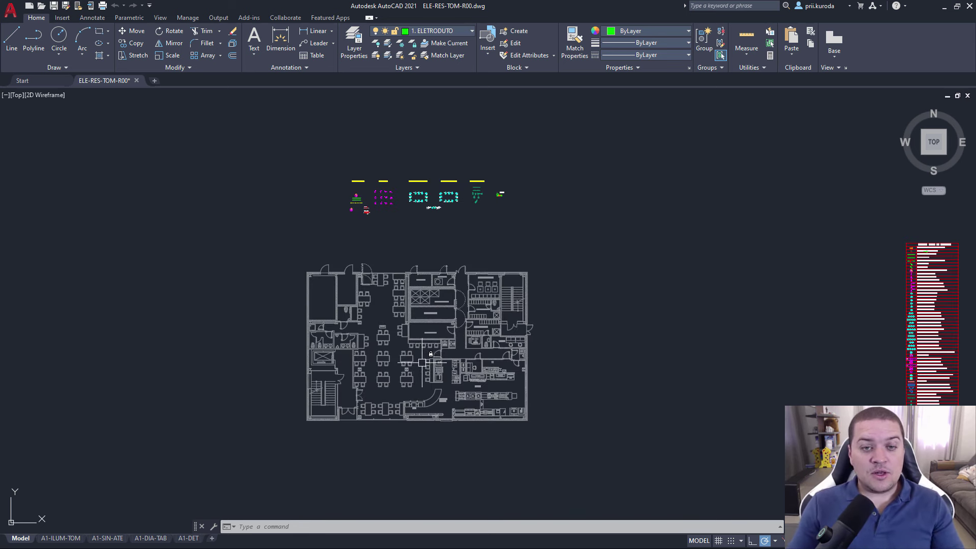
{"action": "scroll", "coordinate": [421, 369], "scroll_direction": "down", "scroll_amount": 2}
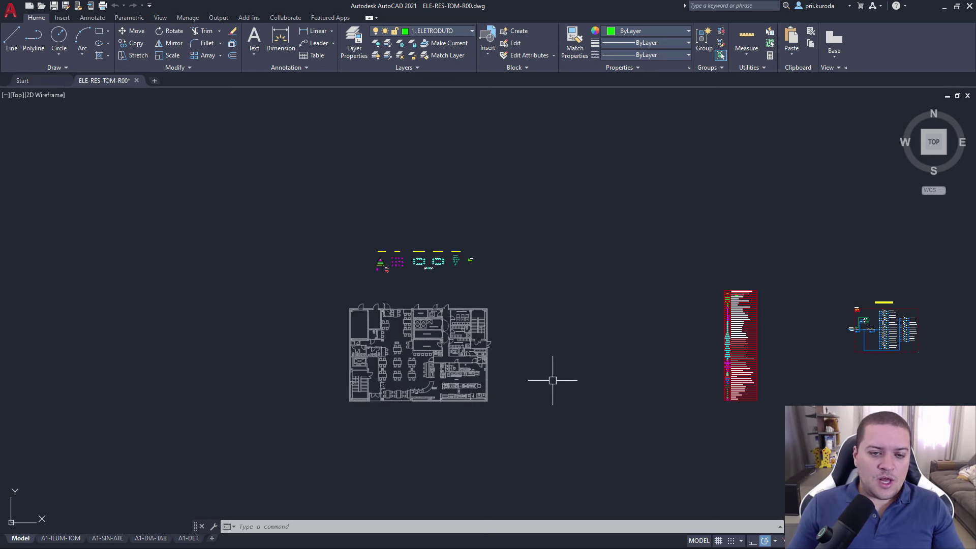
{"action": "scroll", "coordinate": [523, 373], "scroll_direction": "up", "scroll_amount": 2}
{"action": "scroll", "coordinate": [486, 308], "scroll_direction": "up", "scroll_amount": 4}
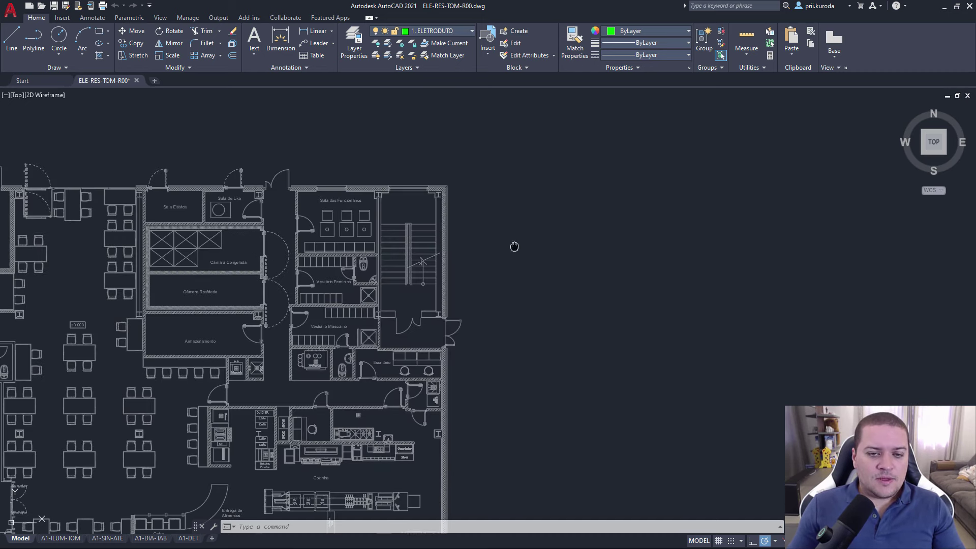
{"action": "middle_click_drag", "start_coordinate": [515, 247], "coordinate": [226, 309]}
{"action": "type", "text": "l"}
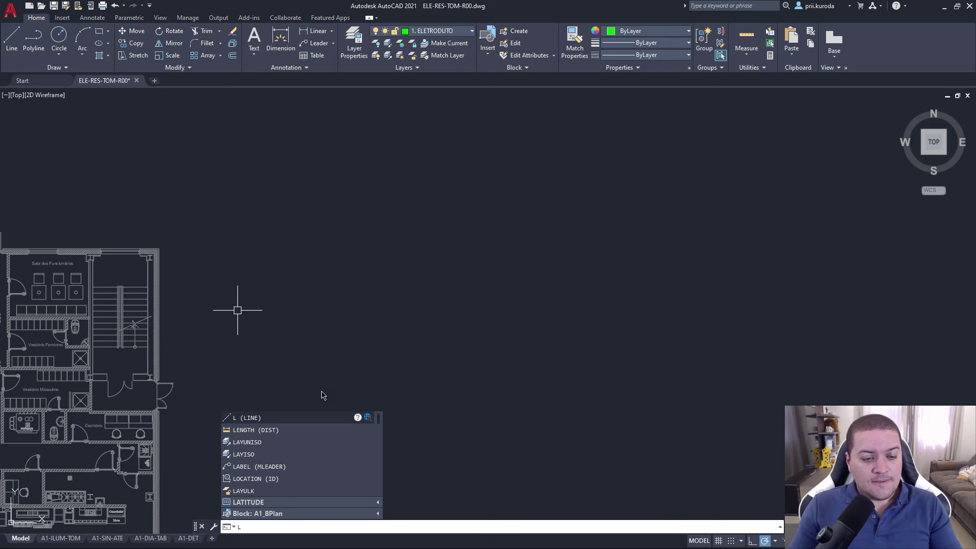
Draw one horizontal green LINE between two points right of the floor plan.
{"action": "scroll", "coordinate": [408, 348], "scroll_direction": "down", "scroll_amount": 3}
{"action": "scroll", "coordinate": [398, 348], "scroll_direction": "up", "scroll_amount": 5}
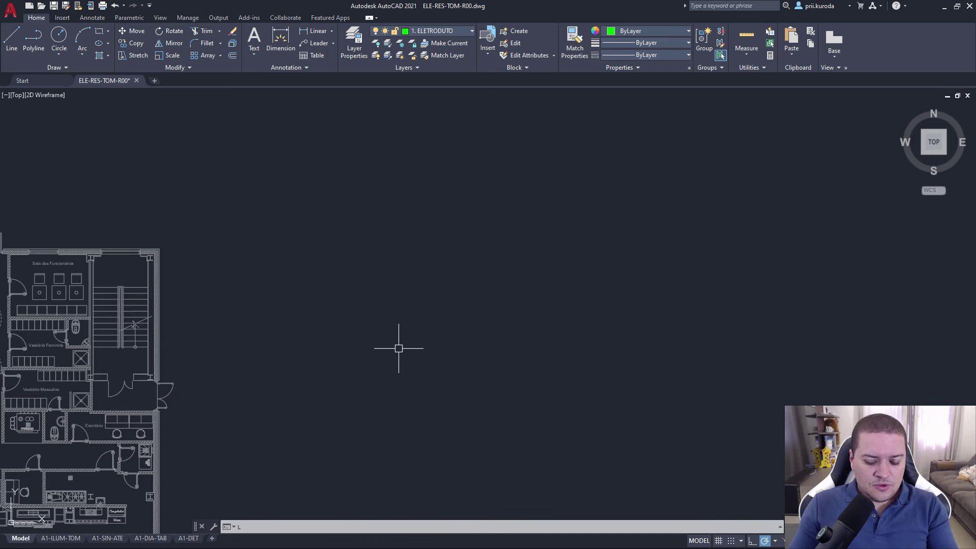
{"action": "type", "text": "l"}
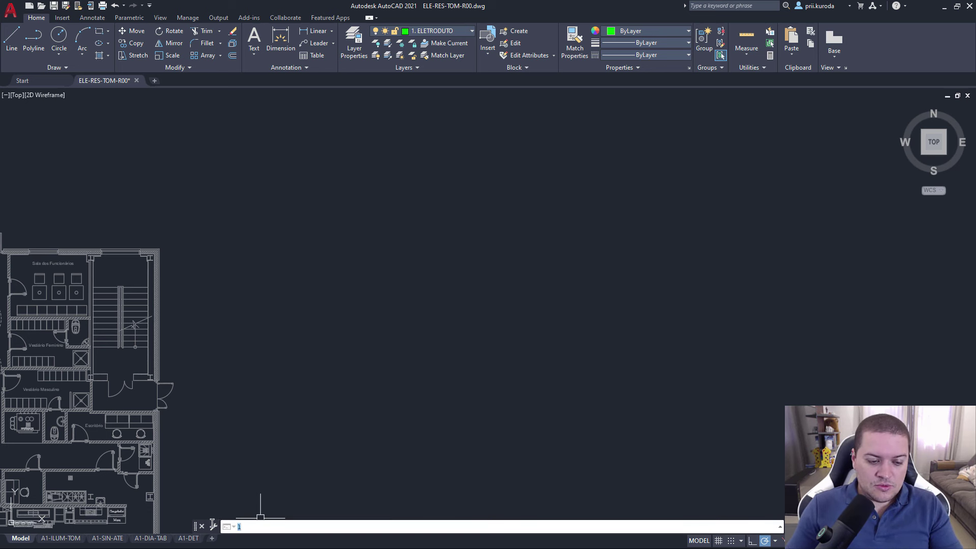
{"action": "key", "text": "Escape"}
{"action": "key", "text": "Escape"}
{"action": "key", "text": "Escape"}
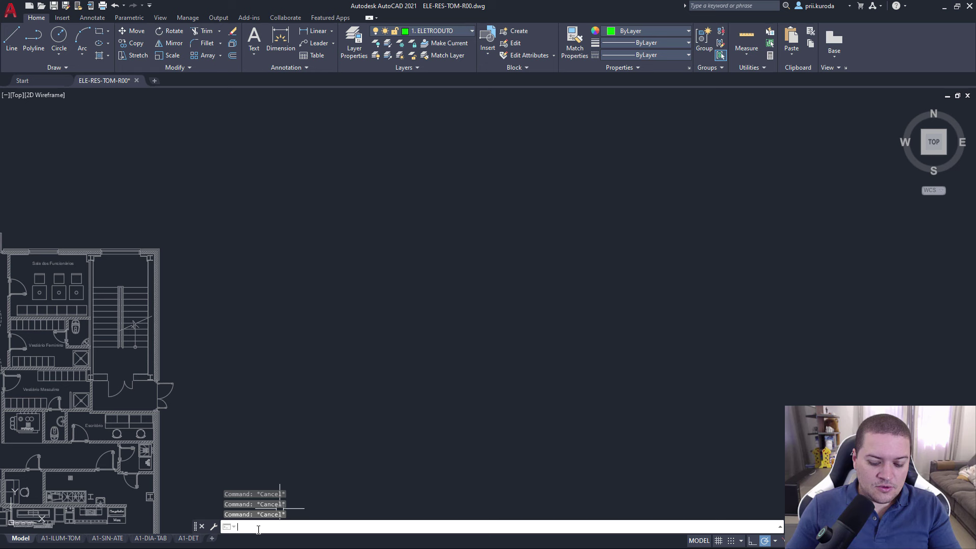
{"action": "type", "text": "L"}
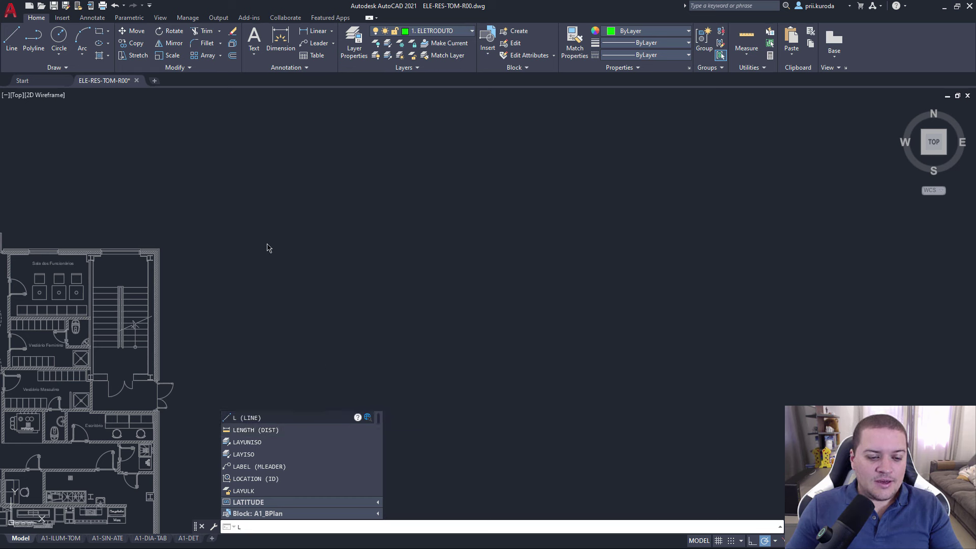
{"action": "key", "text": "Return"}
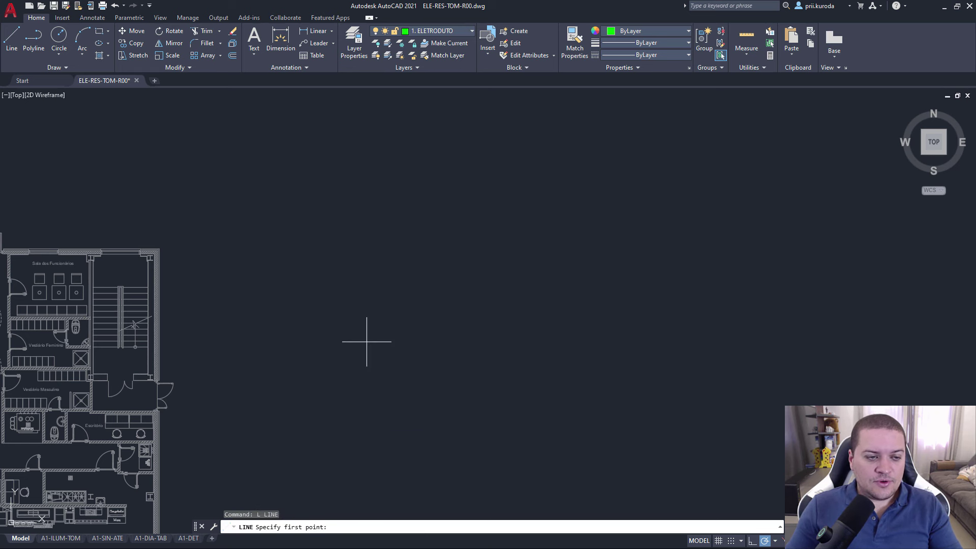
{"action": "left_click", "coordinate": [294, 278]}
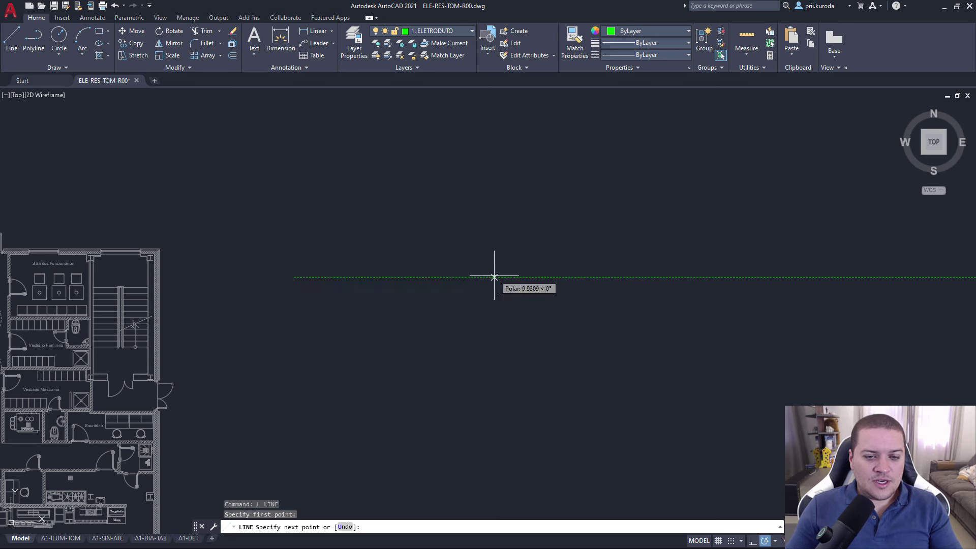
{"action": "left_click", "coordinate": [535, 277]}
{"action": "key", "text": "Return"}
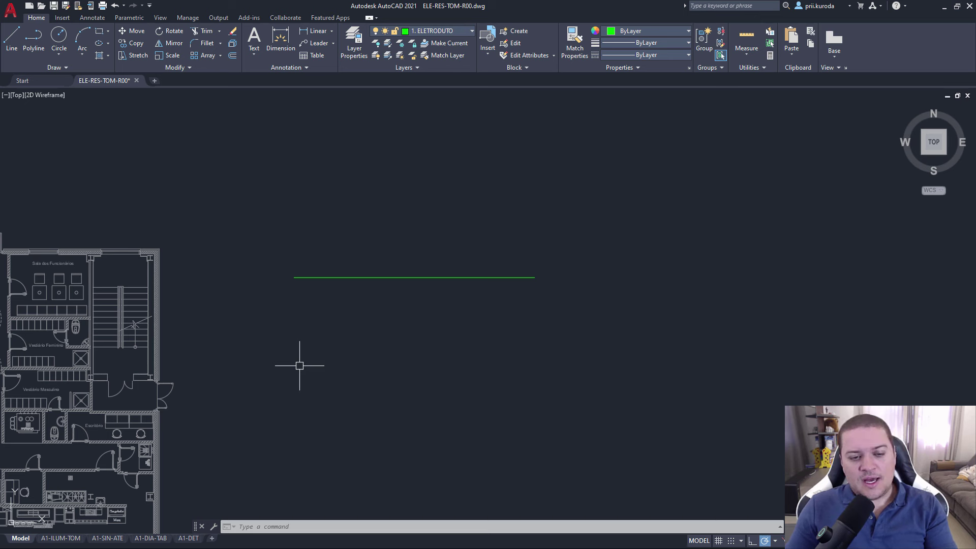
Draw an L-shaped two-segment line below the green line, then erase it.
{"action": "key", "text": "space"}
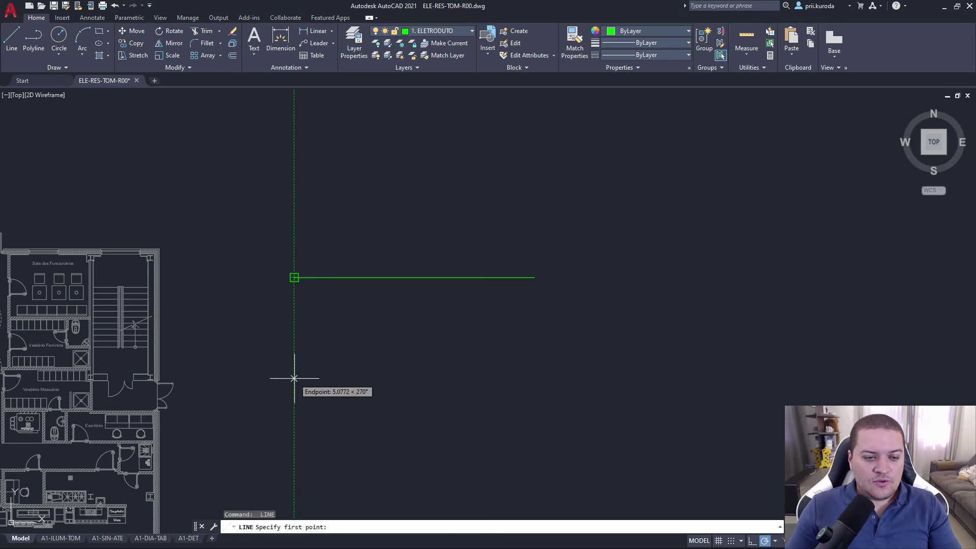
{"action": "left_click", "coordinate": [294, 379]}
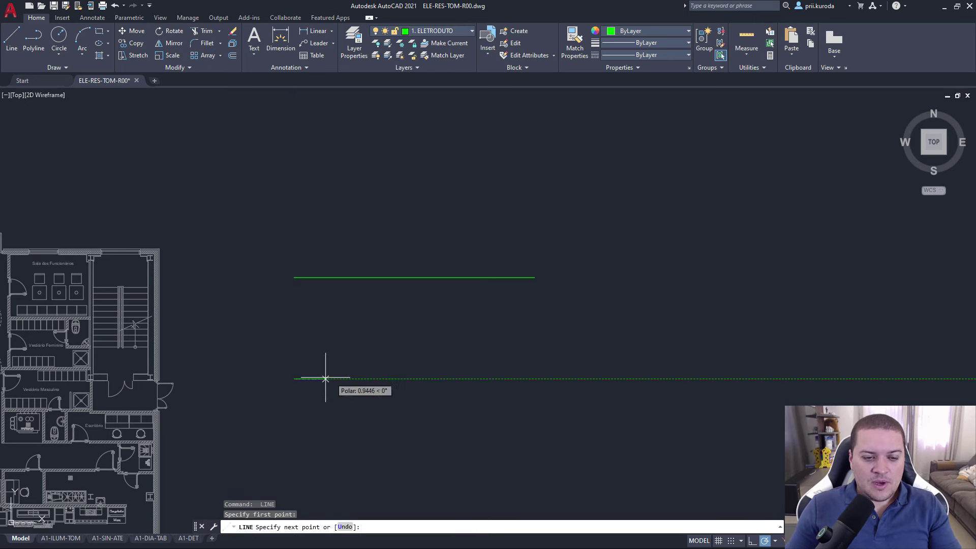
{"action": "left_click", "coordinate": [627, 379]}
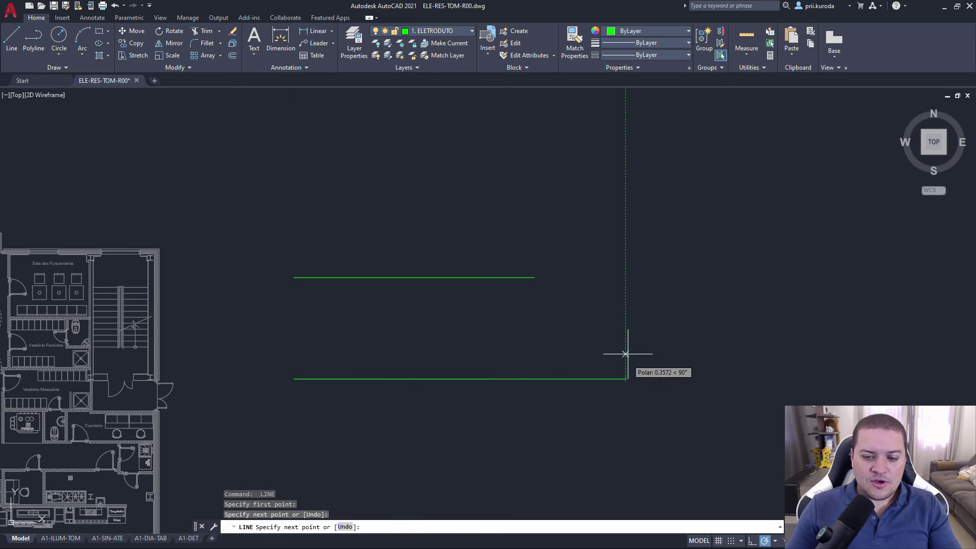
{"action": "left_click", "coordinate": [626, 229]}
{"action": "key", "text": "space"}
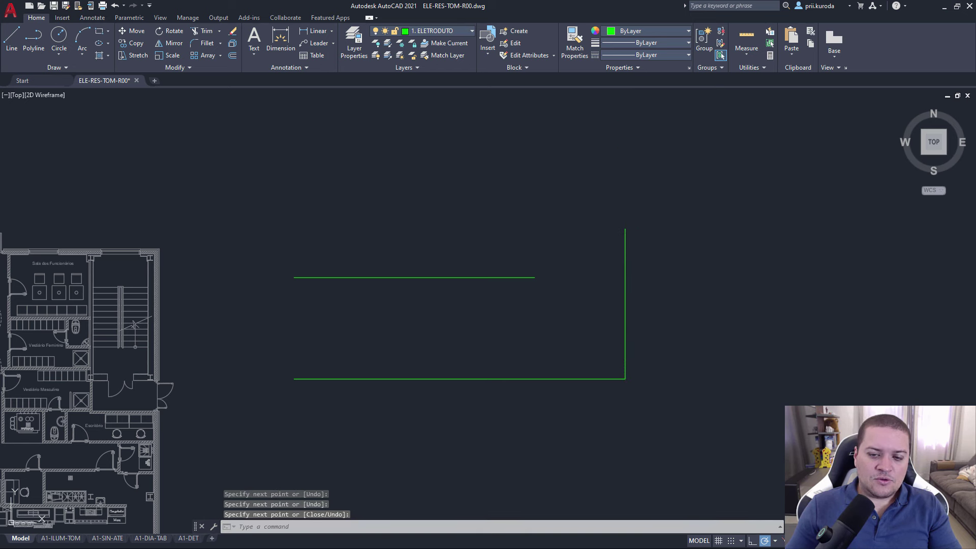
{"action": "left_click", "coordinate": [680, 426]}
{"action": "left_click", "coordinate": [539, 364]}
{"action": "key", "text": "Delete"}
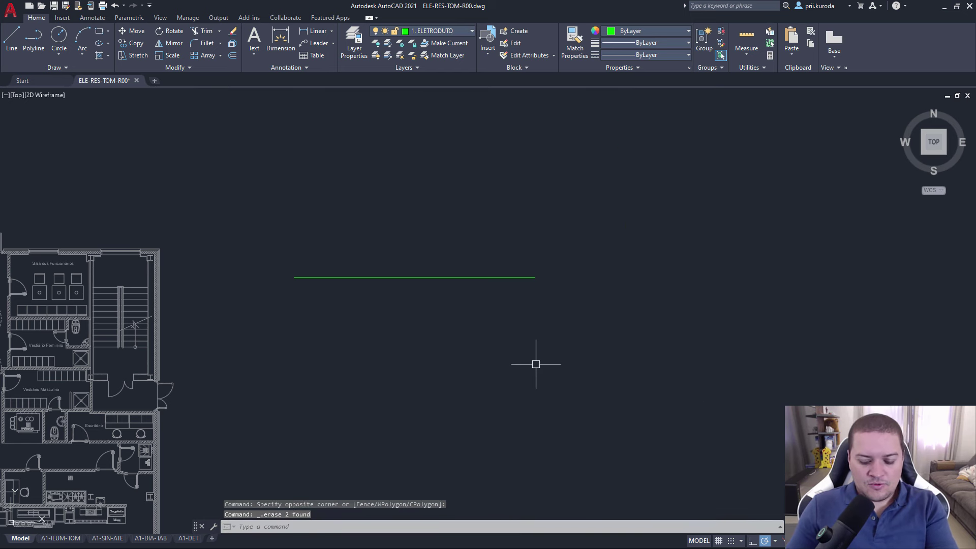
{"action": "type", "text": "l"}
Draw a three-segment stepped path with LINE: bottom, vertical, then top segment.
{"action": "key", "text": "Return"}
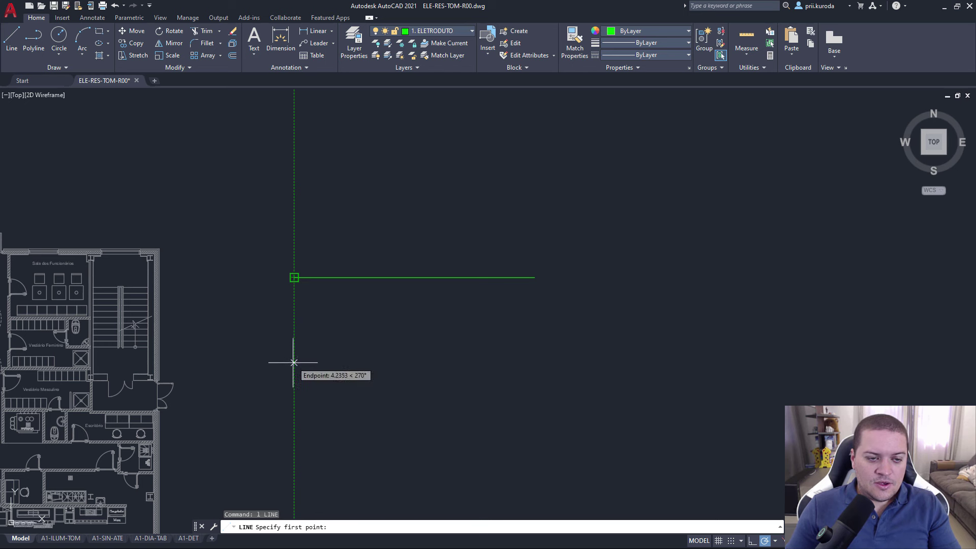
{"action": "left_click", "coordinate": [294, 356]}
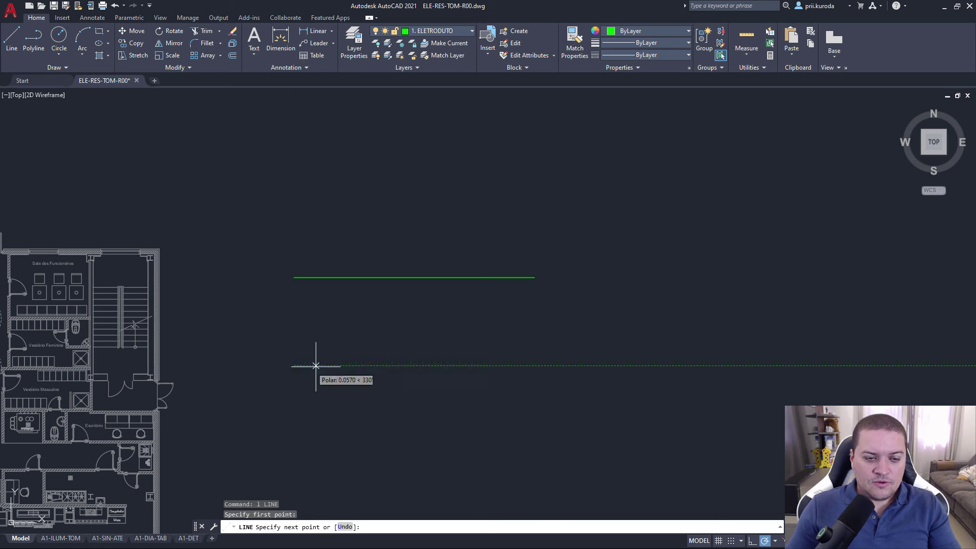
{"action": "left_click", "coordinate": [638, 365]}
{"action": "left_click", "coordinate": [638, 166]}
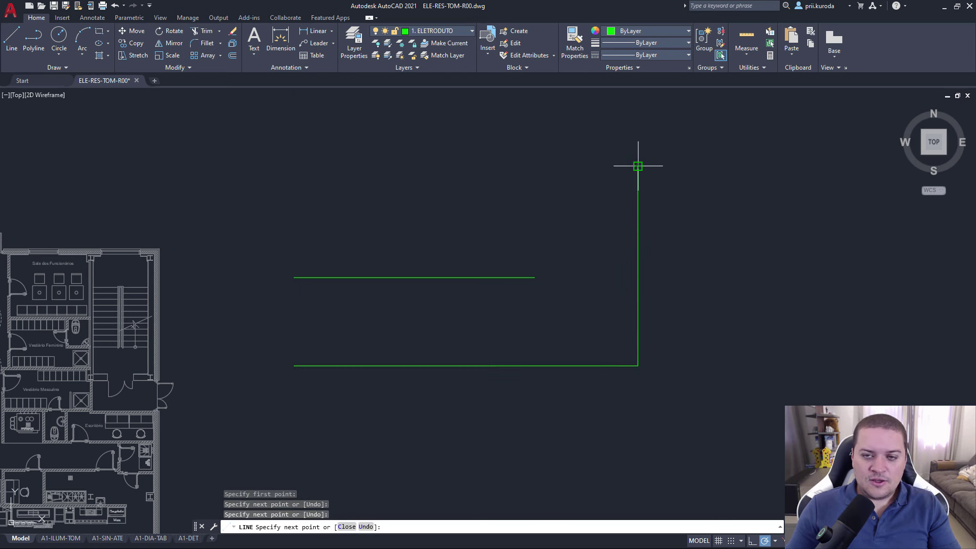
{"action": "left_click", "coordinate": [820, 166]}
{"action": "key", "text": "Return"}
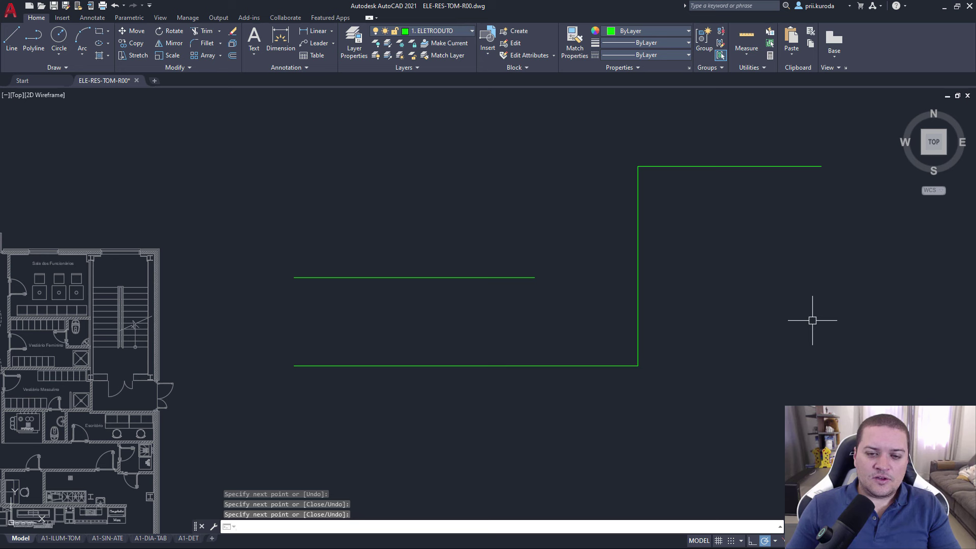
Select the bottom, vertical and top segments one by one to show they're separate lines.
{"action": "left_click", "coordinate": [519, 331]}
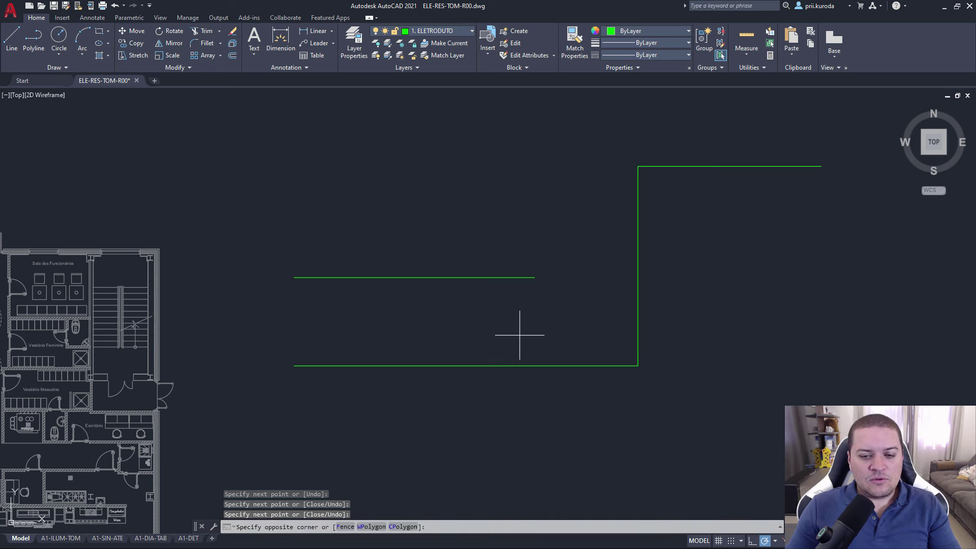
{"action": "left_click", "coordinate": [462, 390]}
{"action": "left_click", "coordinate": [734, 292]}
{"action": "left_click", "coordinate": [594, 244]}
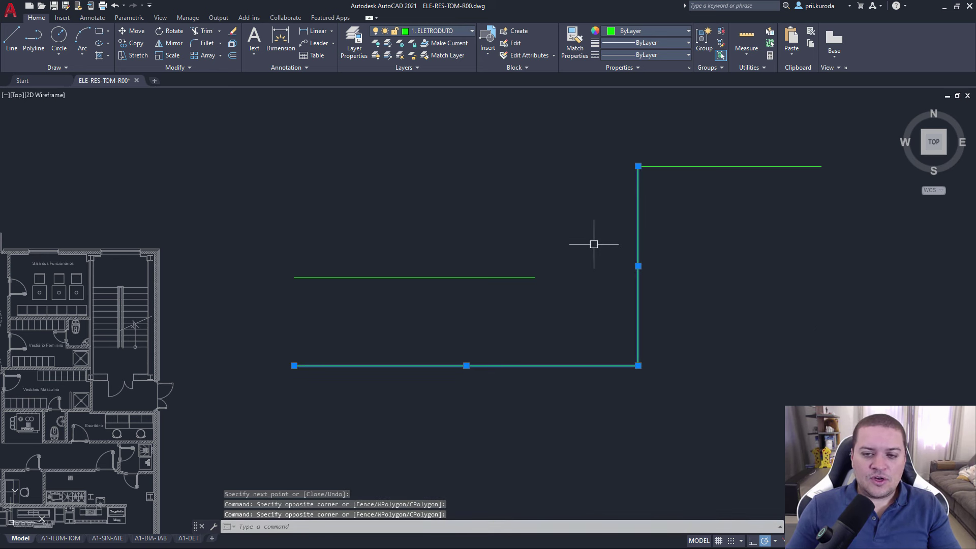
{"action": "left_click", "coordinate": [810, 192]}
{"action": "left_click", "coordinate": [735, 144]}
{"action": "key", "text": "Escape"}
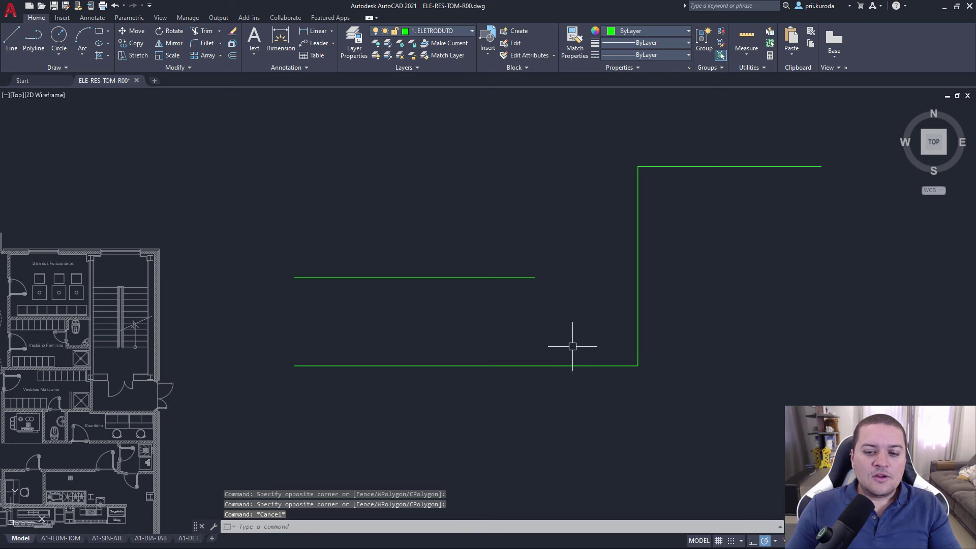
{"action": "left_click", "coordinate": [572, 346]}
{"action": "left_click", "coordinate": [519, 392]}
{"action": "left_click", "coordinate": [715, 249]}
{"action": "left_click", "coordinate": [632, 238]}
{"action": "left_click", "coordinate": [745, 212]}
{"action": "left_click", "coordinate": [714, 141]}
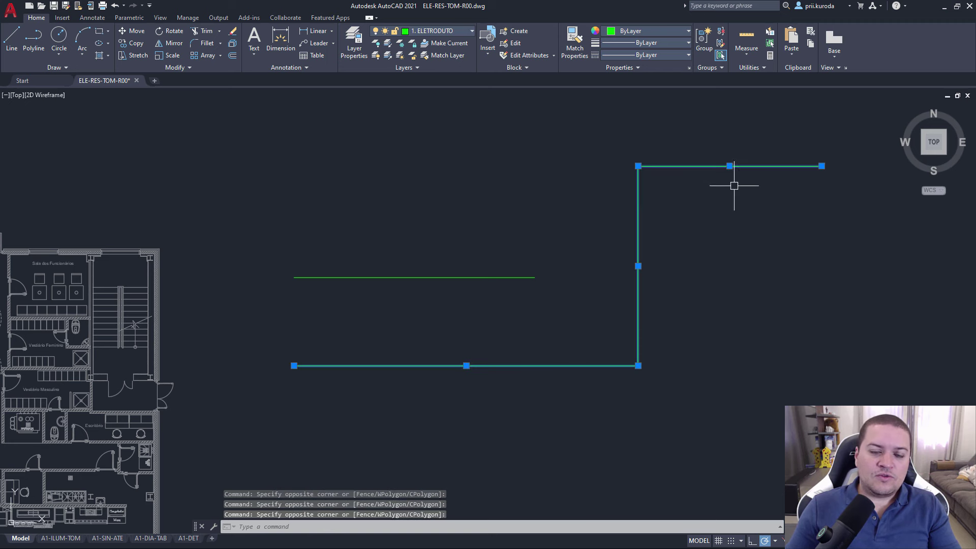
{"action": "key", "text": "Escape"}
Select all three stepped line segments and erase them.
{"action": "left_click", "coordinate": [468, 337]}
{"action": "left_click", "coordinate": [387, 425]}
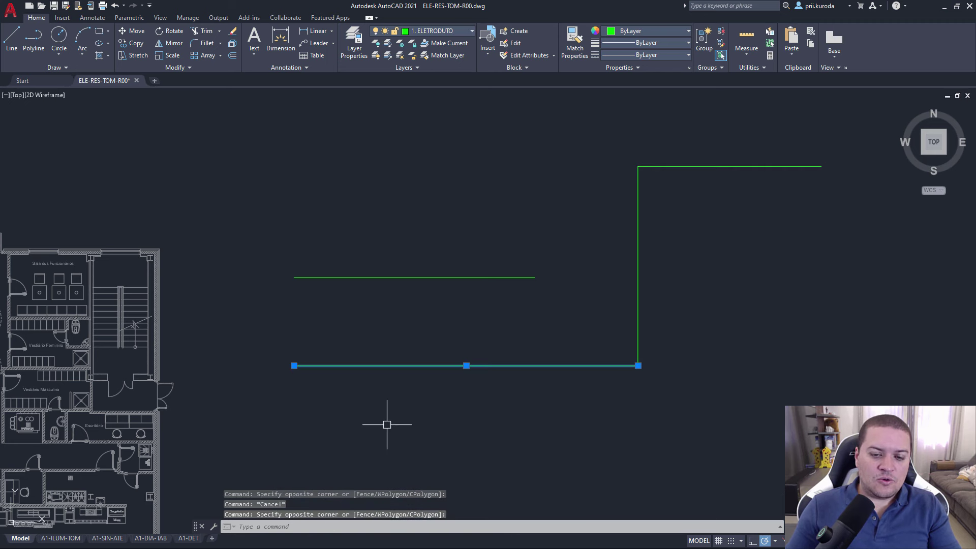
{"action": "left_click", "coordinate": [737, 244]}
{"action": "left_click", "coordinate": [628, 166]}
{"action": "scroll", "coordinate": [535, 272], "scroll_direction": "down", "scroll_amount": 4}
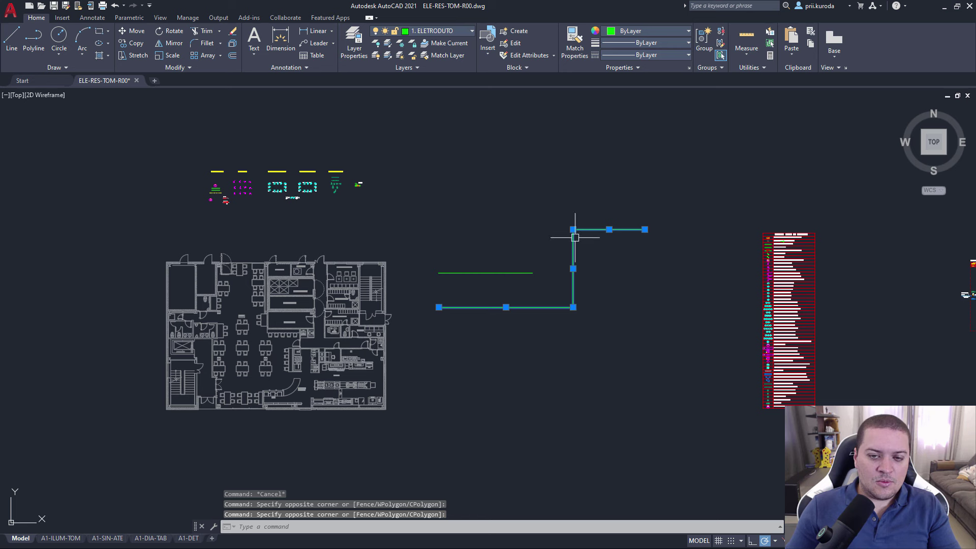
{"action": "scroll", "coordinate": [584, 263], "scroll_direction": "up", "scroll_amount": 4}
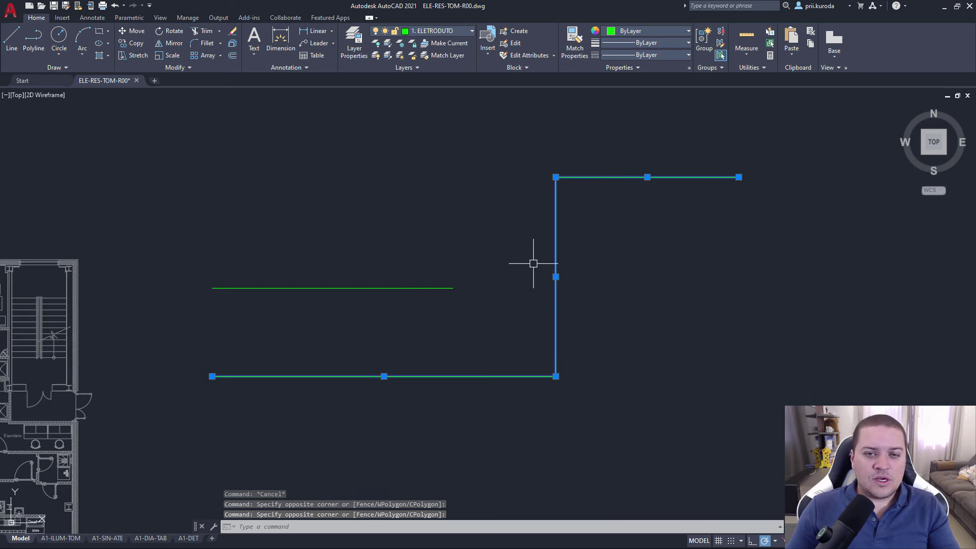
{"action": "key", "text": "Delete"}
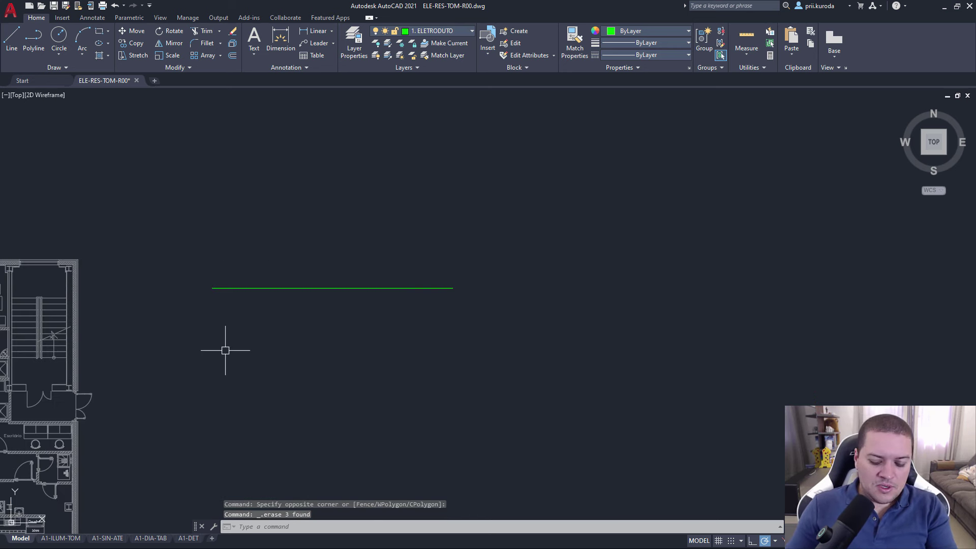
{"action": "type", "text": "pl"}
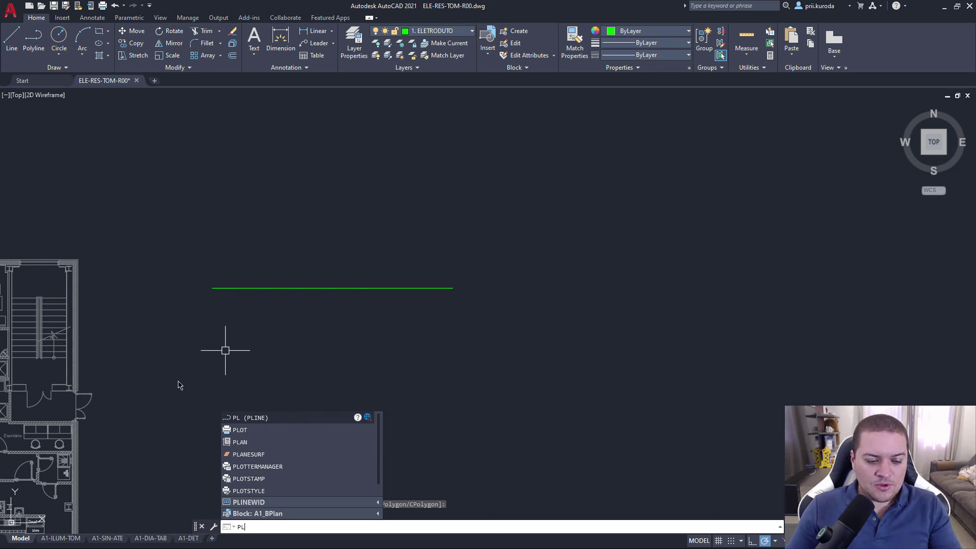
Draw the stepped bottom-vertical-top path as one PLINE below the green line.
{"action": "key", "text": "Return"}
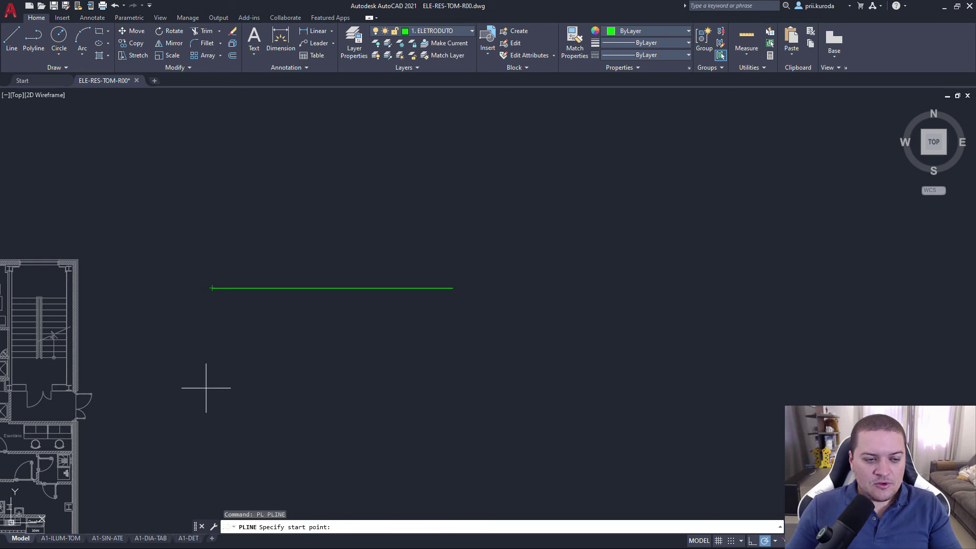
{"action": "left_click", "coordinate": [213, 402]}
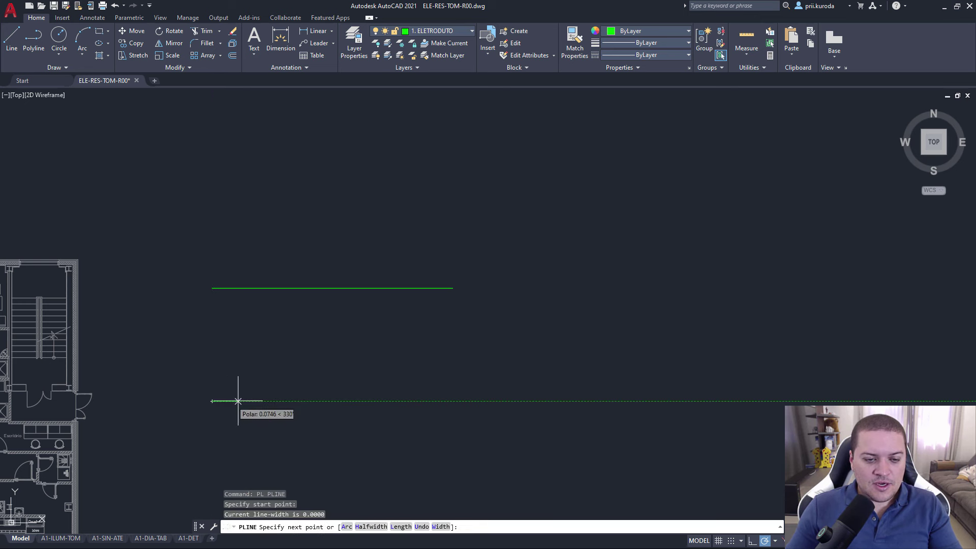
{"action": "left_click", "coordinate": [579, 402]}
{"action": "left_click", "coordinate": [579, 169]}
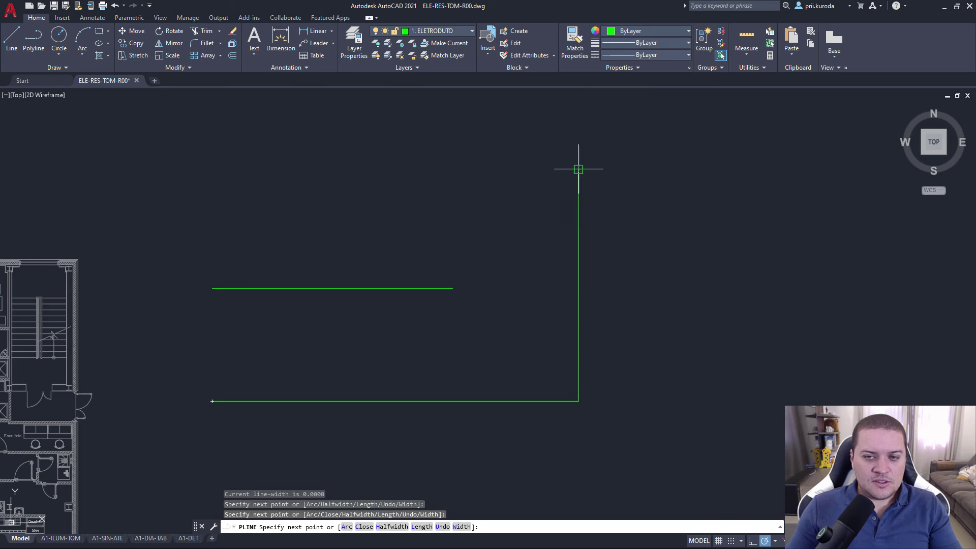
{"action": "left_click", "coordinate": [815, 169]}
{"action": "key", "text": "Return"}
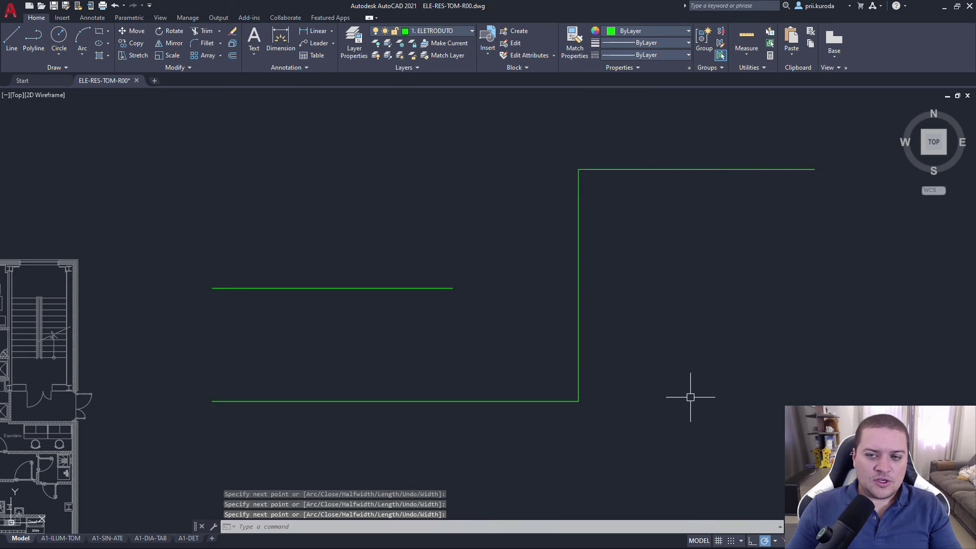
Select the stepped polyline with a crossing window to show it is one object.
{"action": "left_click", "coordinate": [315, 356]}
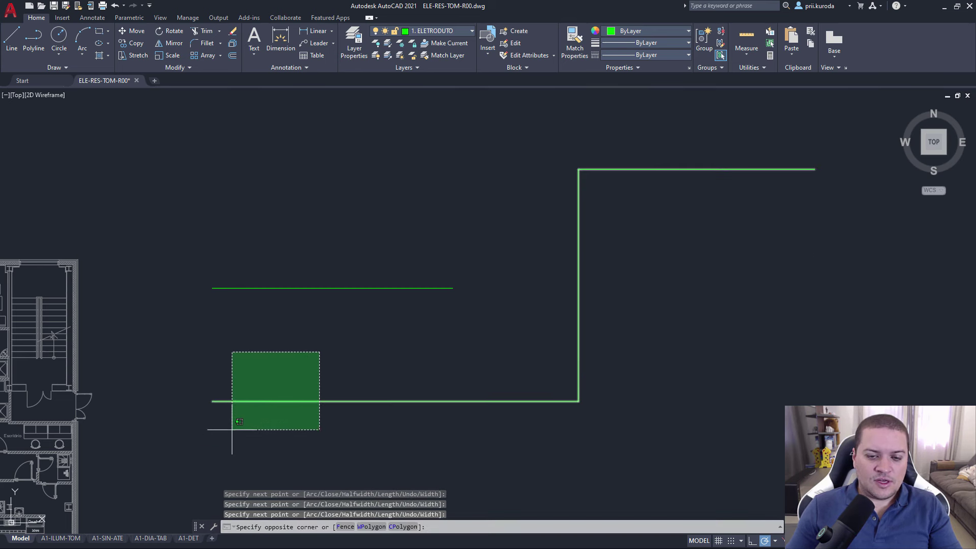
{"action": "left_click", "coordinate": [230, 431]}
{"action": "key", "text": "Escape"}
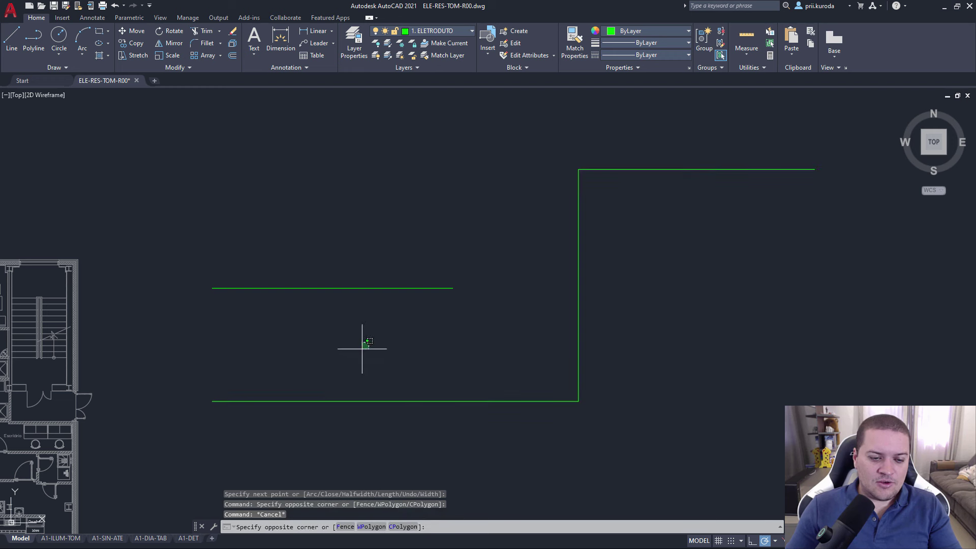
{"action": "left_click", "coordinate": [367, 342]}
{"action": "left_click", "coordinate": [247, 427]}
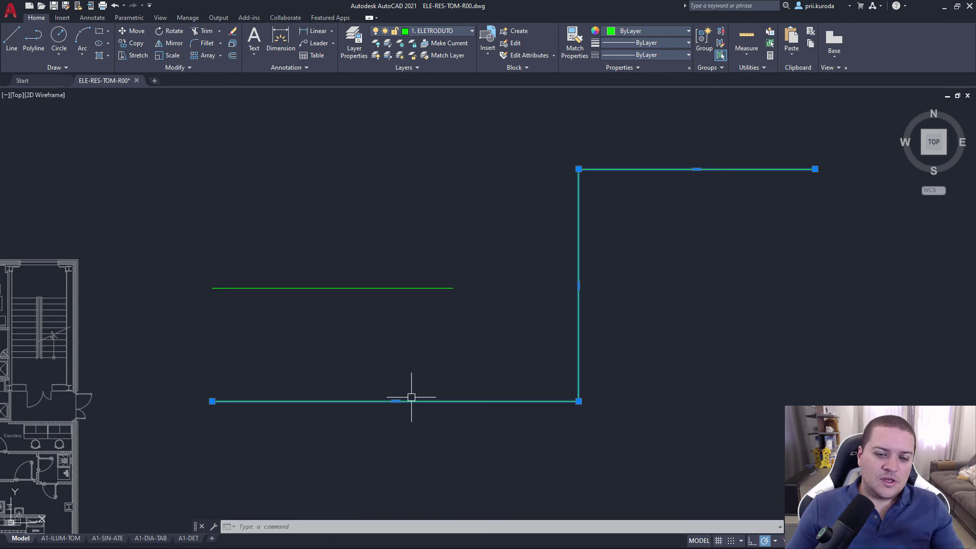
{"action": "scroll", "coordinate": [411, 397], "scroll_direction": "down", "scroll_amount": 4}
{"action": "middle_click_drag", "start_coordinate": [410, 395], "coordinate": [399, 280]}
{"action": "key", "text": "Escape"}
Draw an irregular closed zigzag polyline that returns to its start point.
{"action": "type", "text": "pl"}
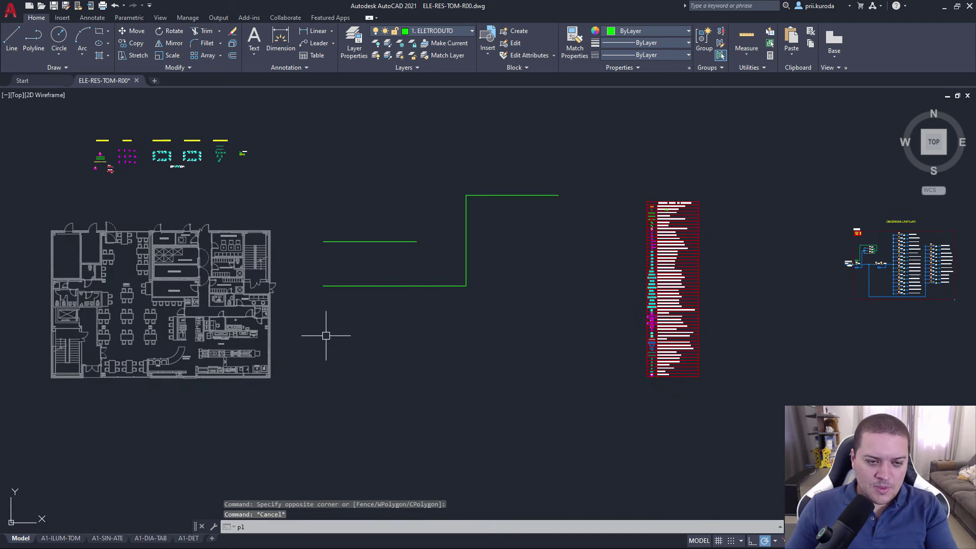
{"action": "key", "text": "Return"}
{"action": "left_click", "coordinate": [323, 365]}
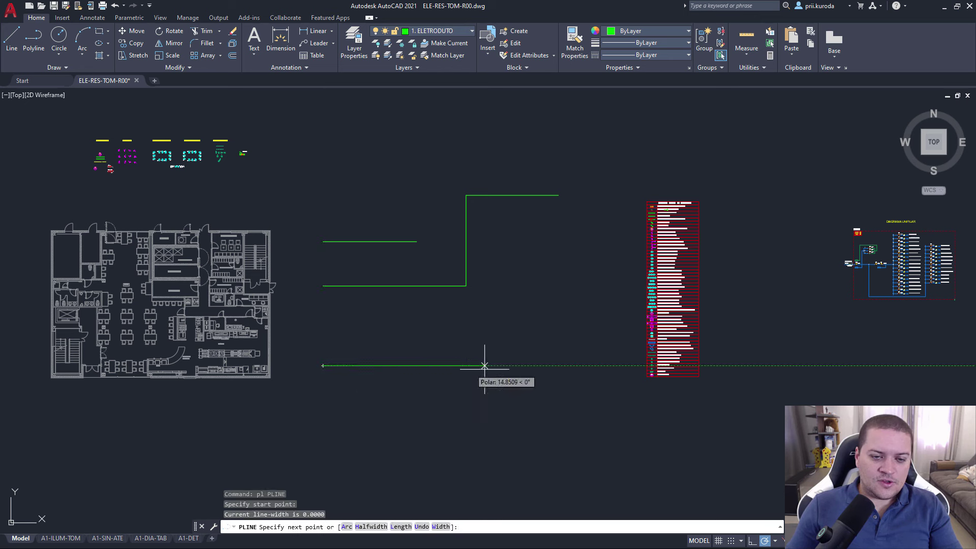
{"action": "left_click", "coordinate": [549, 366]}
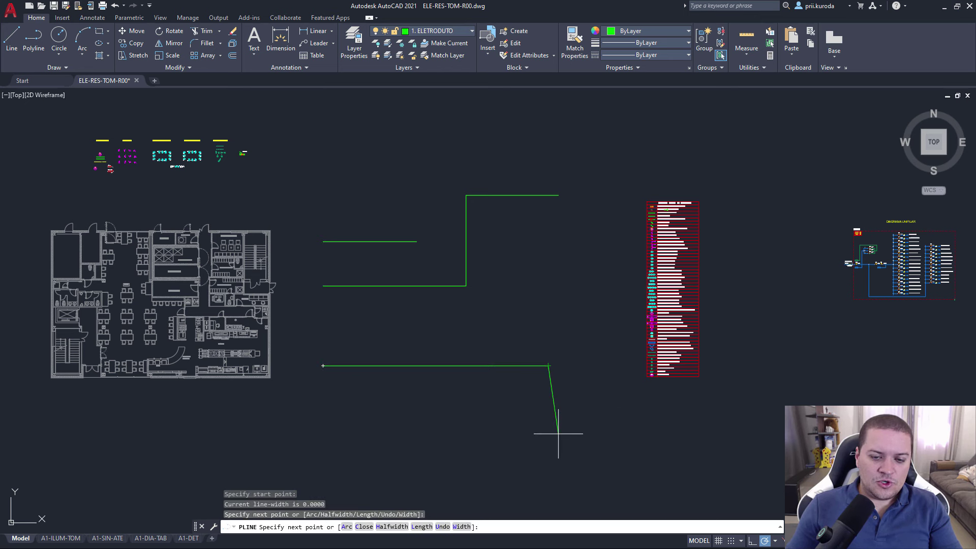
{"action": "left_click", "coordinate": [548, 408]}
{"action": "left_click", "coordinate": [402, 401]}
{"action": "left_click", "coordinate": [398, 439]}
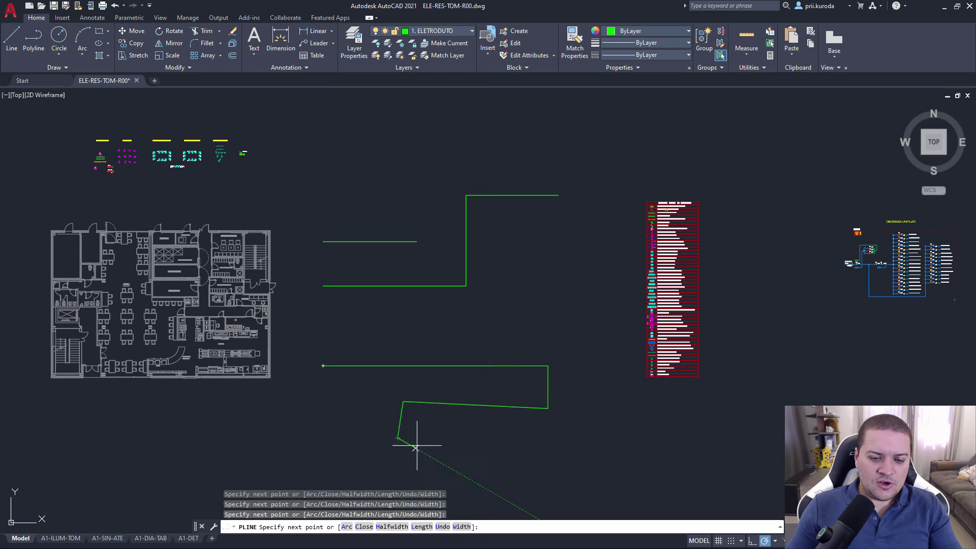
{"action": "left_click", "coordinate": [582, 485]}
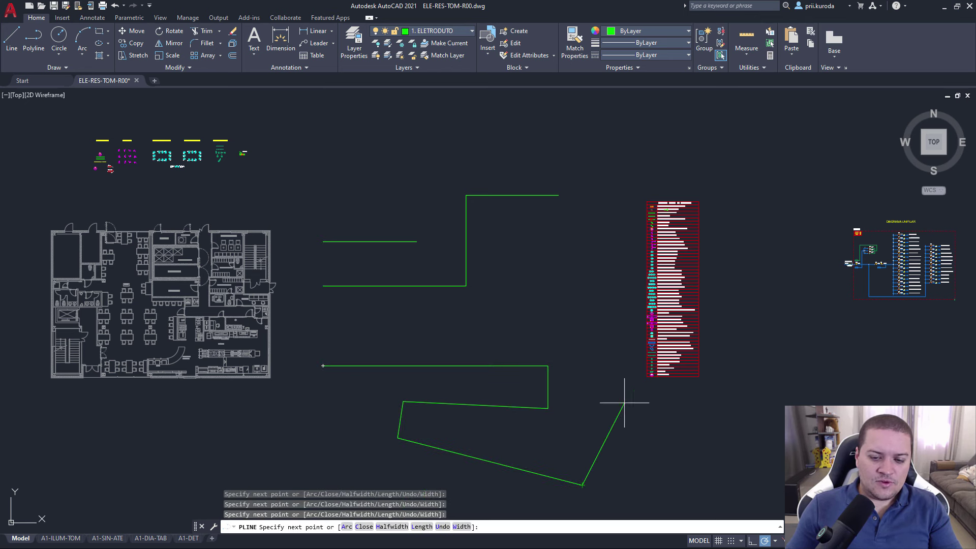
{"action": "left_click", "coordinate": [565, 322]}
{"action": "left_click", "coordinate": [422, 317]}
{"action": "left_click", "coordinate": [310, 324]}
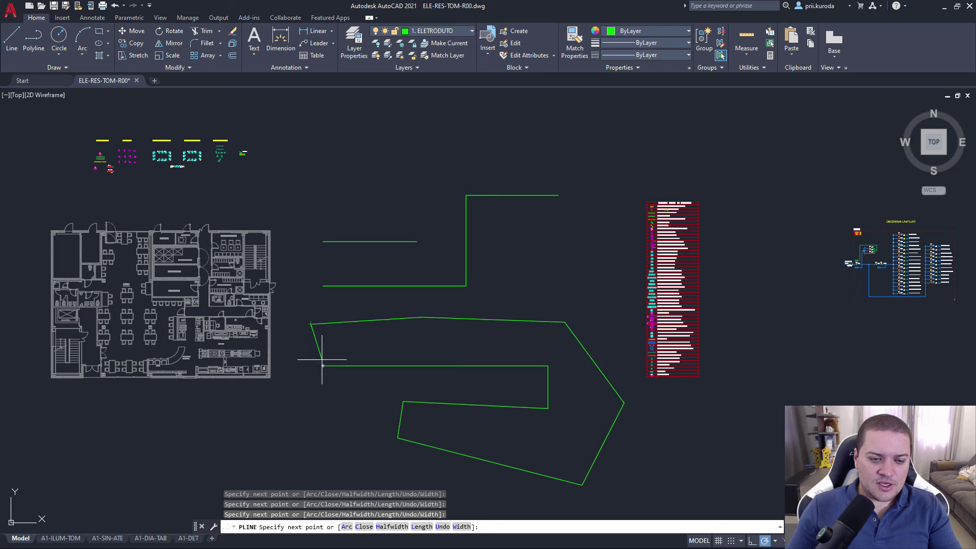
{"action": "left_click", "coordinate": [323, 366]}
{"action": "key", "text": "Return"}
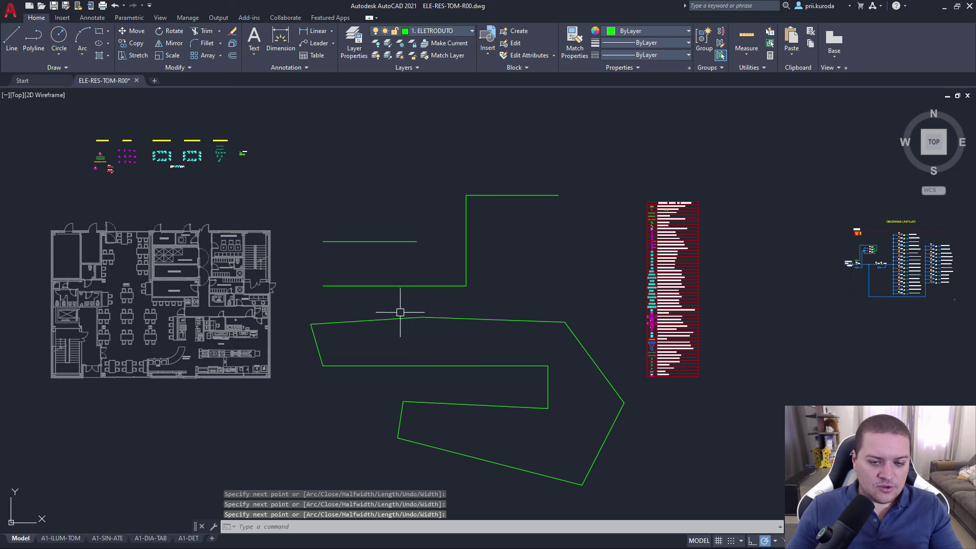
Erase the zigzag polyline and the stepped polyline, leaving only the green line.
{"action": "left_click", "coordinate": [366, 321]}
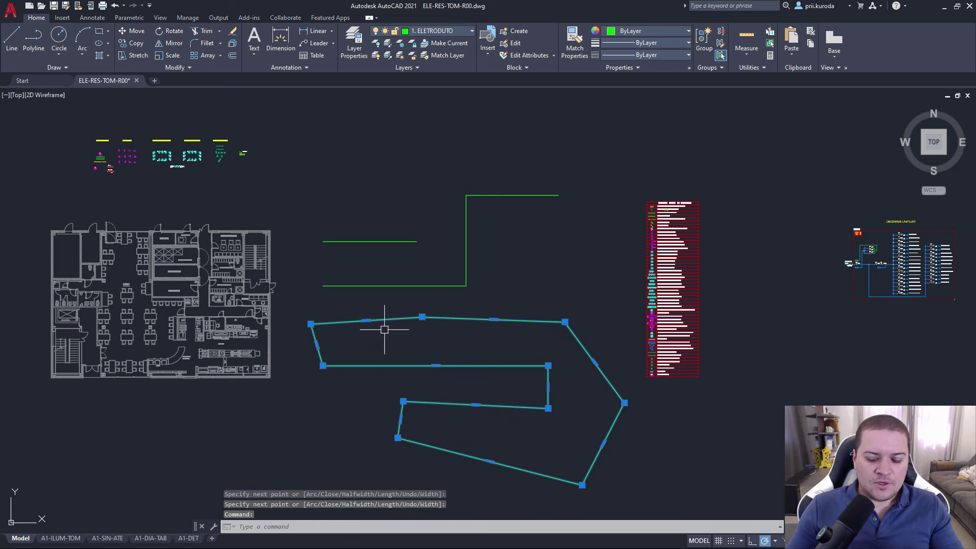
{"action": "key", "text": "Delete"}
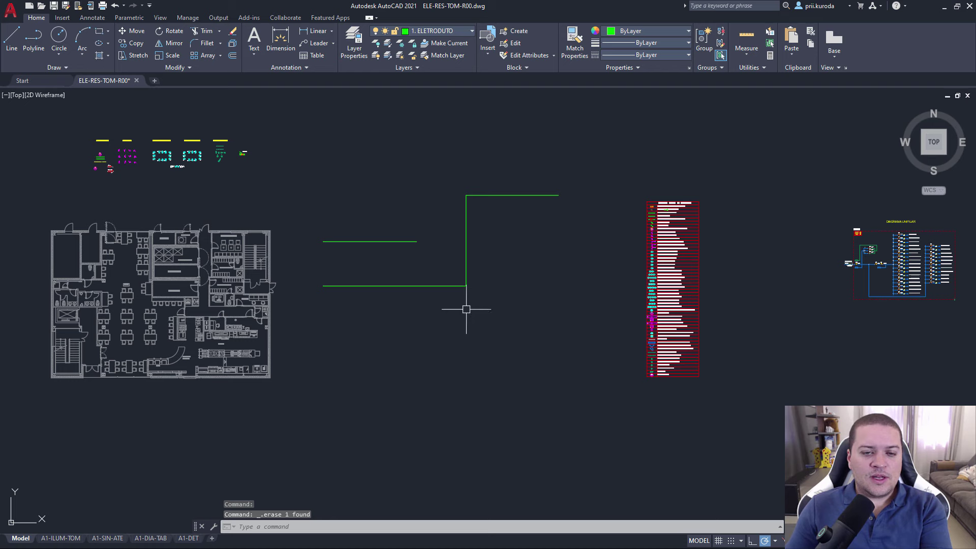
{"action": "left_click", "coordinate": [439, 258]}
{"action": "left_click", "coordinate": [475, 262]}
{"action": "key", "text": "Delete"}
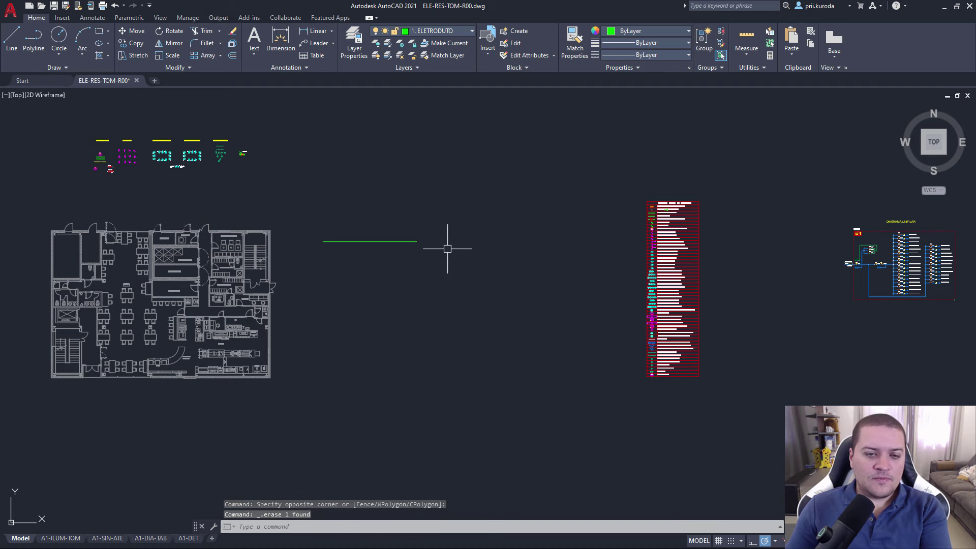
{"action": "left_click", "coordinate": [425, 218]}
{"action": "left_click", "coordinate": [336, 270]}
{"action": "scroll", "coordinate": [334, 246], "scroll_direction": "up", "scroll_amount": 4}
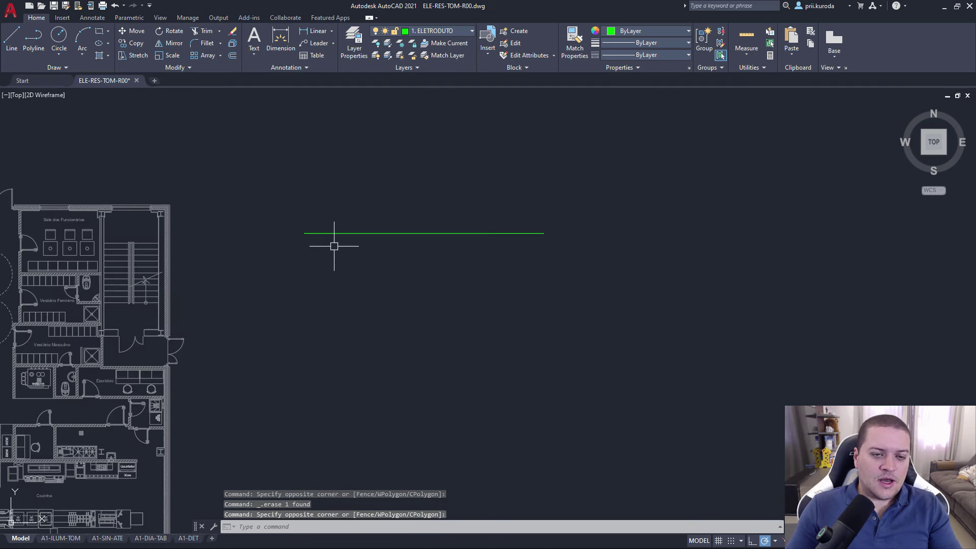
{"action": "key", "text": "alt+Tab"}
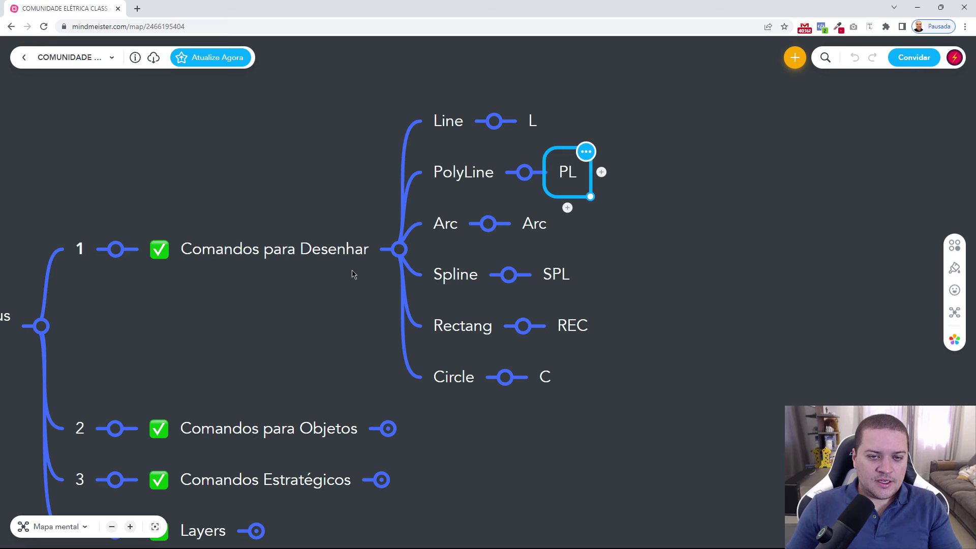
{"action": "left_click", "coordinate": [446, 239]}
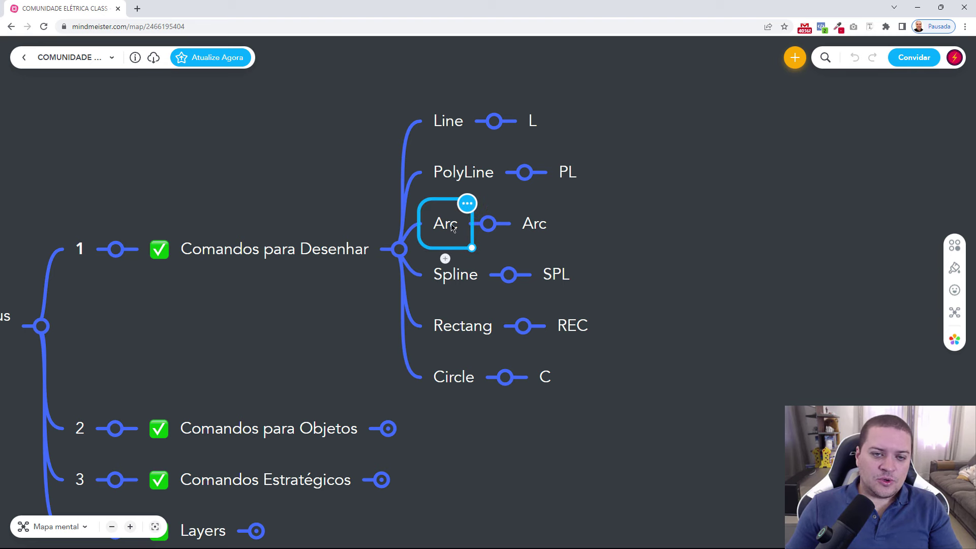
{"action": "key", "text": "alt+Tab"}
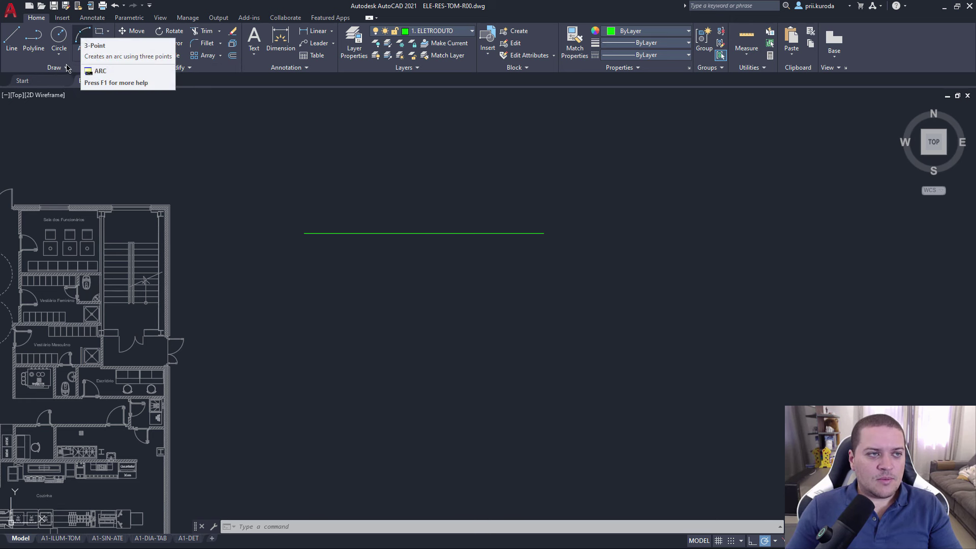
Draw a three-point ARC below the green line from start, second and end points.
{"action": "left_click", "coordinate": [83, 36]}
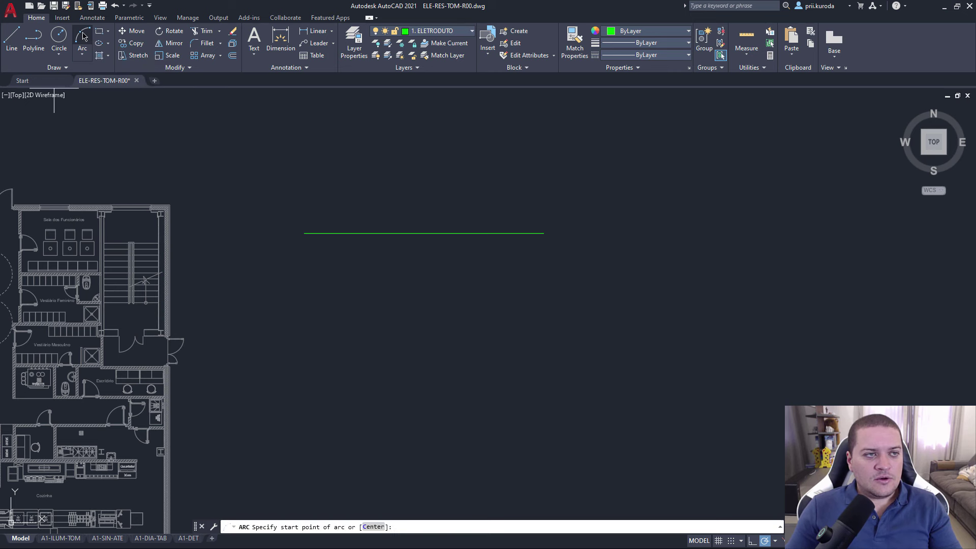
{"action": "key", "text": "Escape"}
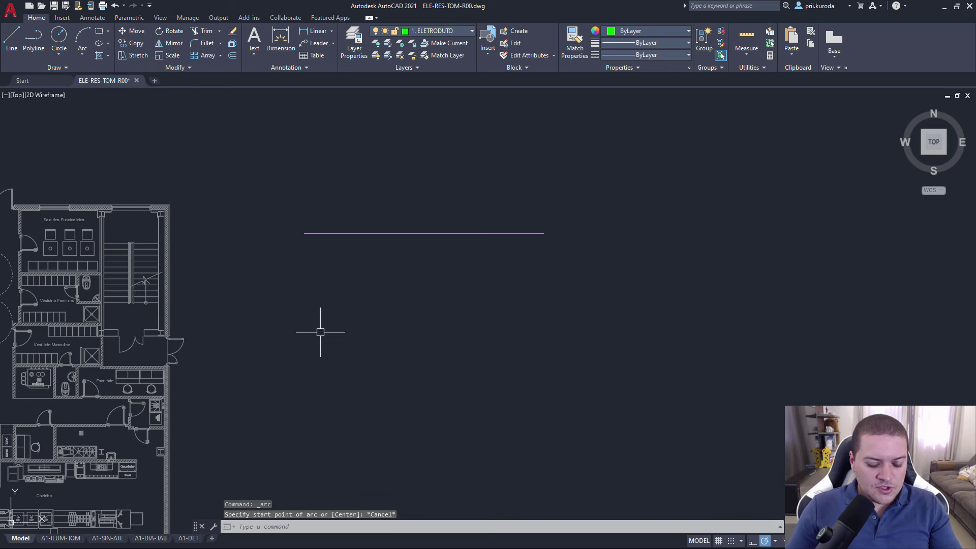
{"action": "type", "text": "arc"}
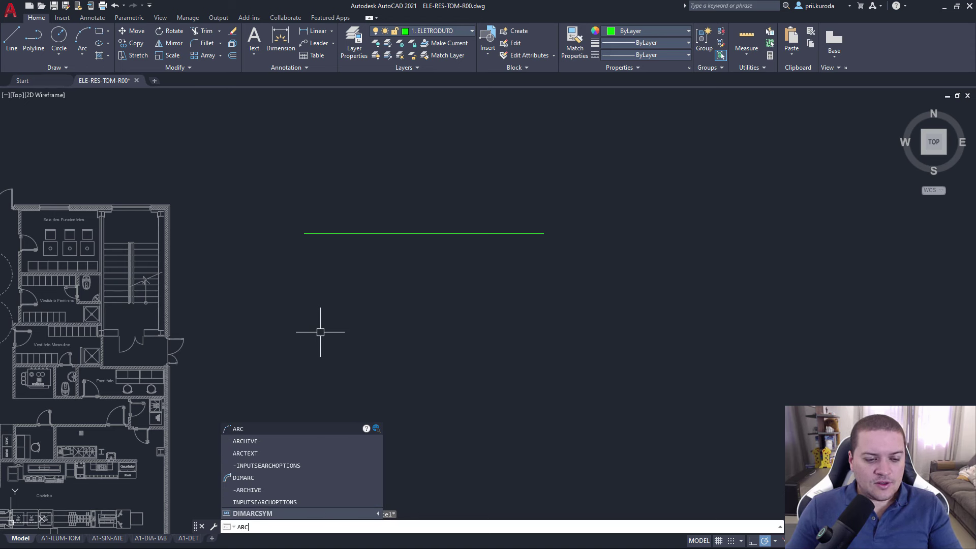
{"action": "left_click", "coordinate": [238, 430]}
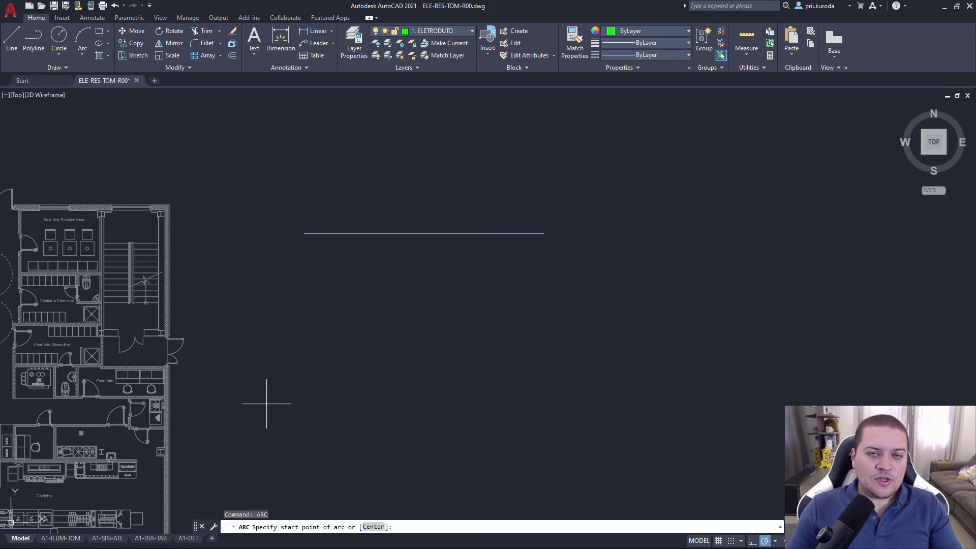
{"action": "left_click", "coordinate": [304, 387]}
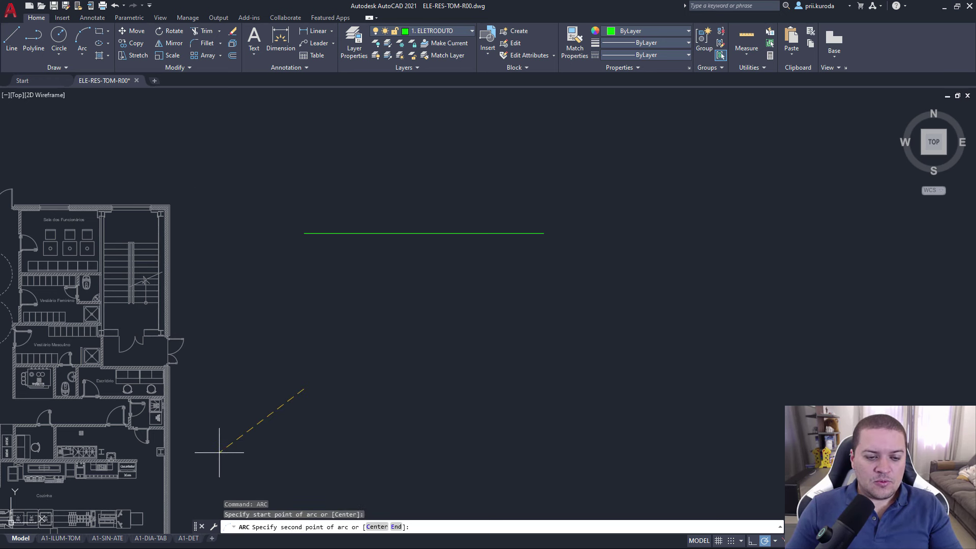
{"action": "left_click", "coordinate": [425, 300]}
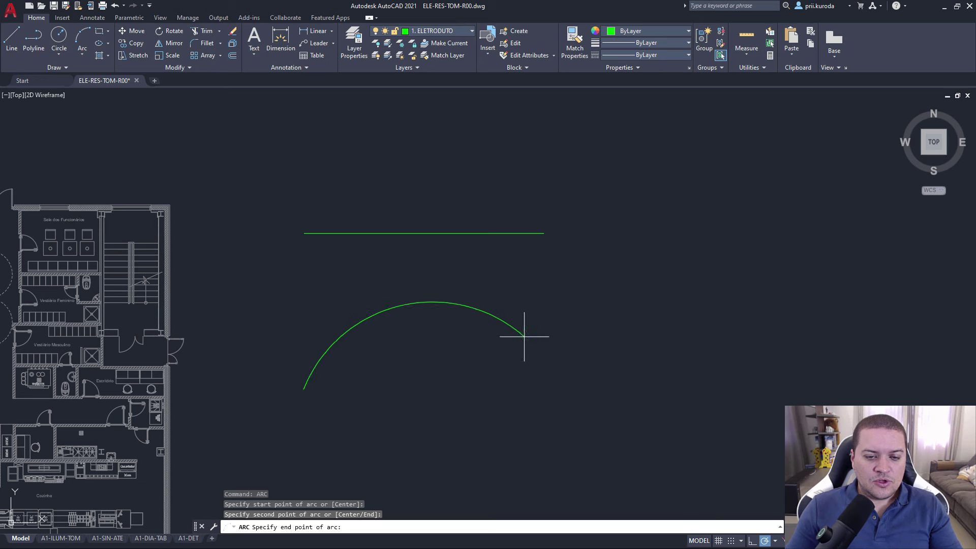
{"action": "left_click", "coordinate": [609, 359]}
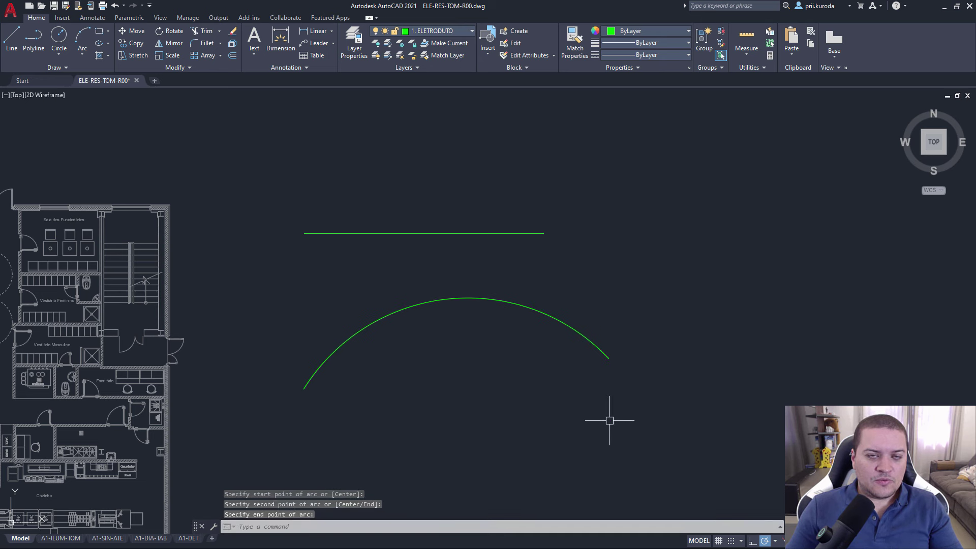
Drag the arc's middle grip downward to flatten it into a shallower curve.
{"action": "left_click", "coordinate": [467, 329]}
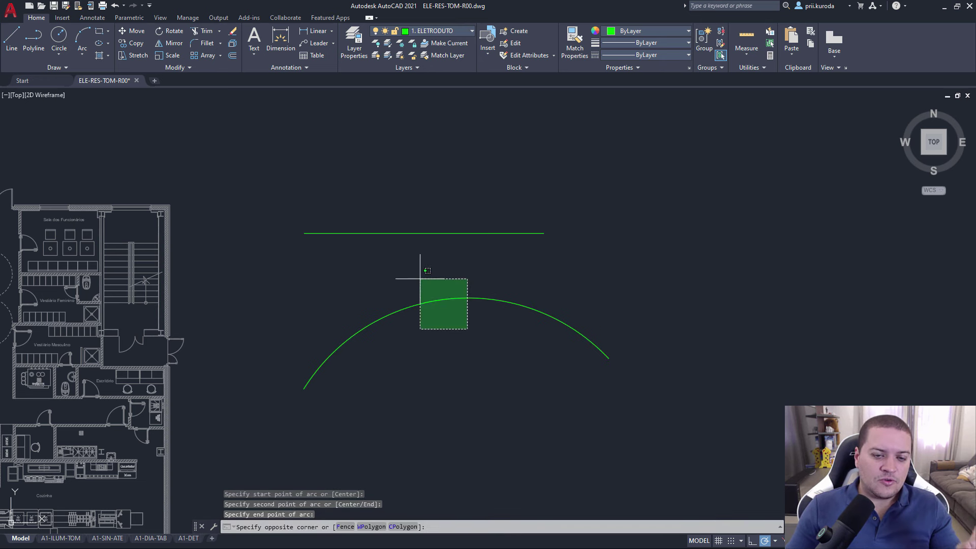
{"action": "left_click", "coordinate": [420, 279]}
{"action": "left_click", "coordinate": [449, 298]}
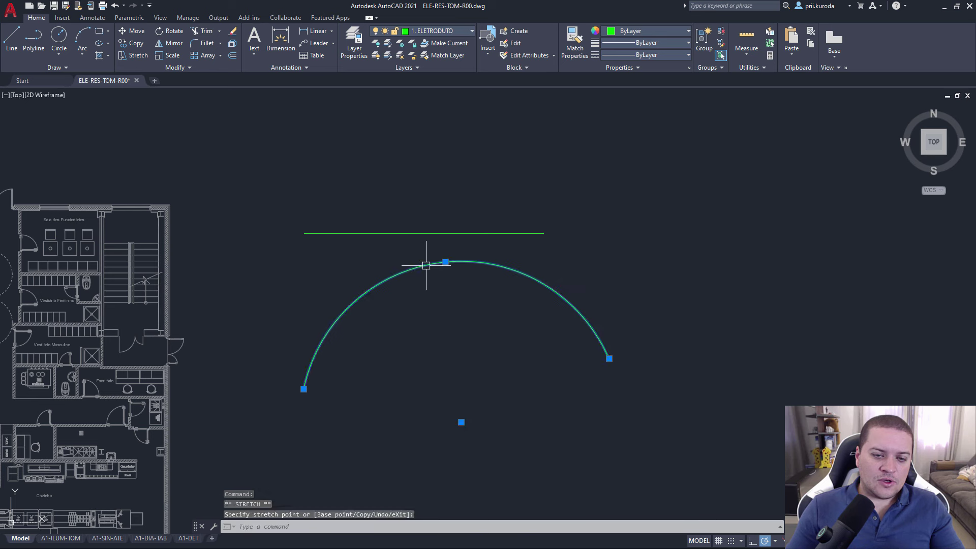
{"action": "left_click", "coordinate": [454, 350]}
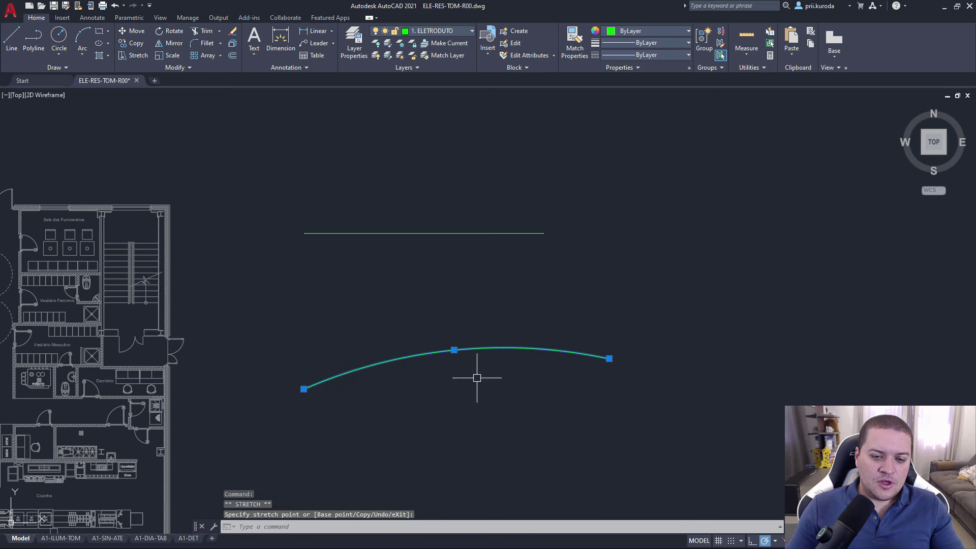
{"action": "left_click", "coordinate": [454, 350]}
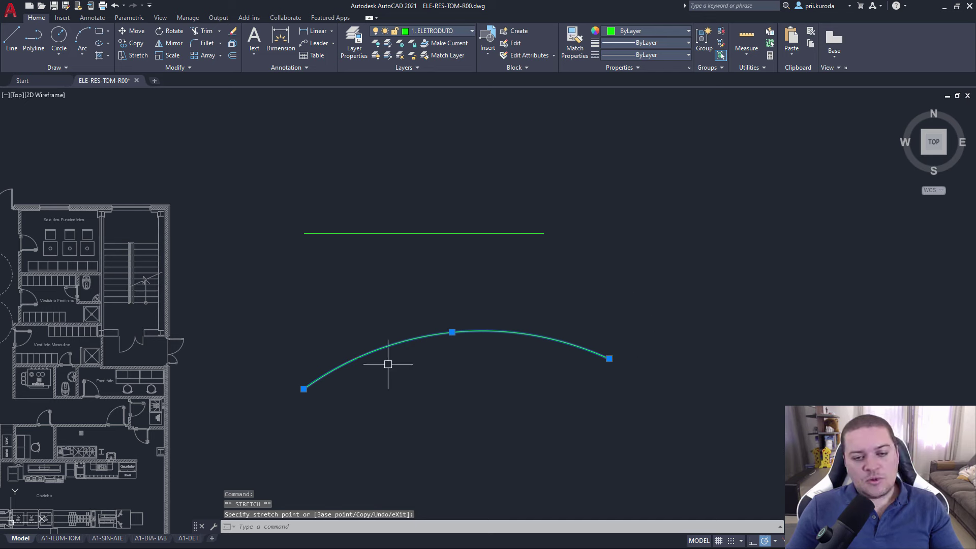
{"action": "key", "text": "Escape"}
{"action": "scroll", "coordinate": [459, 371], "scroll_direction": "down", "scroll_amount": 5}
{"action": "scroll", "coordinate": [538, 328], "scroll_direction": "up", "scroll_amount": 3}
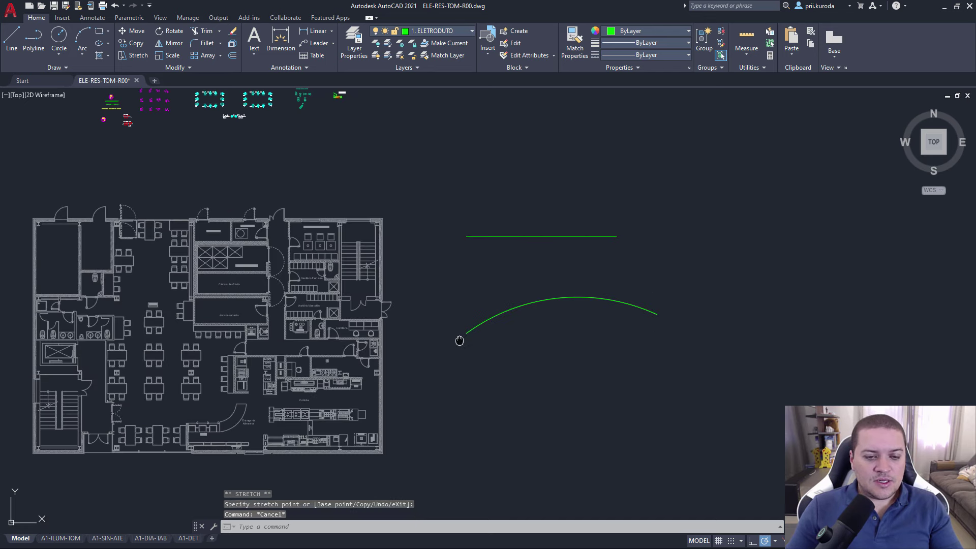
Zoom to the legend and window-select the 110 / 2 d symbol for copying with CO.
{"action": "middle_click_drag", "start_coordinate": [459, 340], "coordinate": [591, 320]}
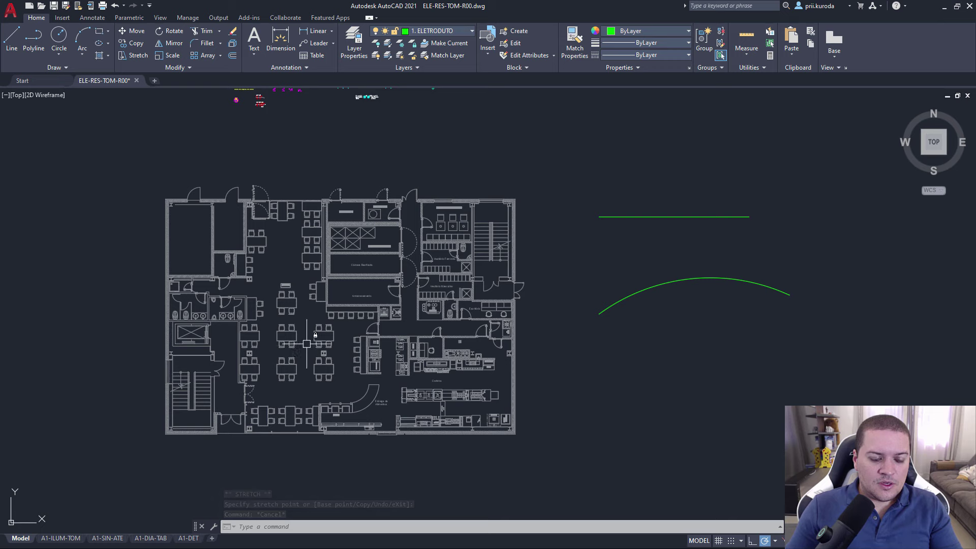
{"action": "scroll", "coordinate": [305, 343], "scroll_direction": "down", "scroll_amount": 4}
{"action": "scroll", "coordinate": [305, 254], "scroll_direction": "up", "scroll_amount": 6}
{"action": "scroll", "coordinate": [252, 333], "scroll_direction": "up", "scroll_amount": 7}
{"action": "left_click_drag", "start_coordinate": [369, 304], "coordinate": [215, 180]}
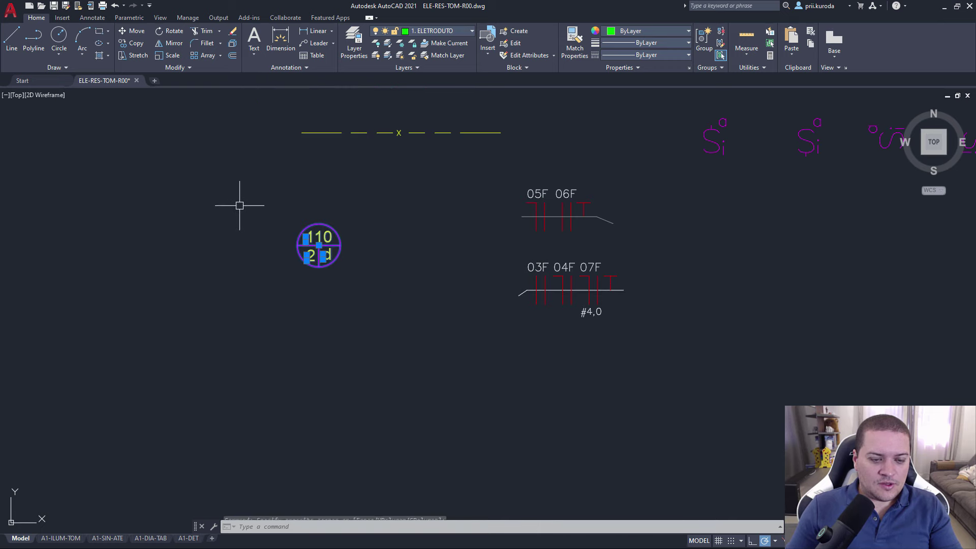
{"action": "type", "text": "co"}
{"action": "key", "text": "Return"}
Place the 110 / 2 d symbol copy inside the restroom beside the toilet.
{"action": "left_click", "coordinate": [320, 245]}
{"action": "scroll", "coordinate": [319, 245], "scroll_direction": "down", "scroll_amount": 5}
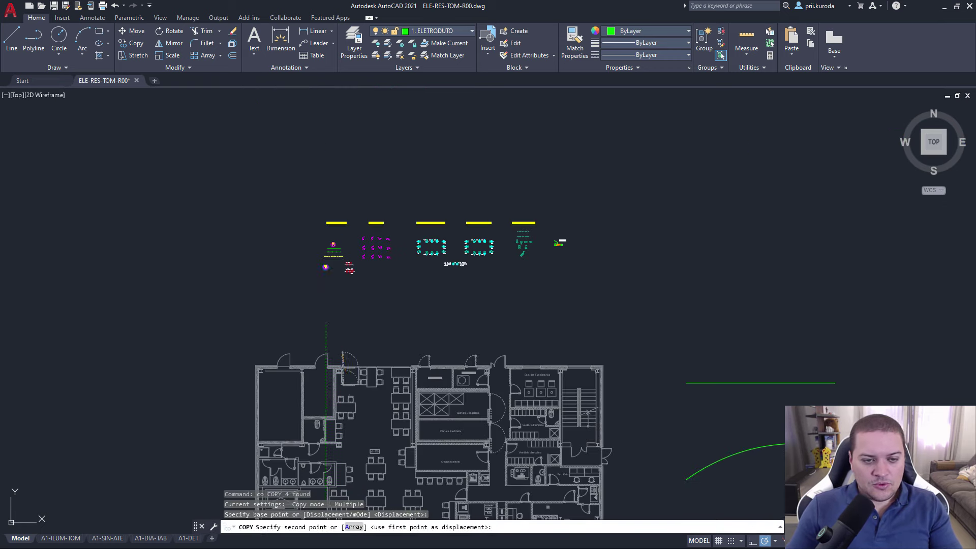
{"action": "scroll", "coordinate": [387, 203], "scroll_direction": "up", "scroll_amount": 2}
{"action": "scroll", "coordinate": [432, 184], "scroll_direction": "up", "scroll_amount": 2}
{"action": "scroll", "coordinate": [447, 172], "scroll_direction": "up", "scroll_amount": 2}
{"action": "scroll", "coordinate": [447, 172], "scroll_direction": "down", "scroll_amount": 2}
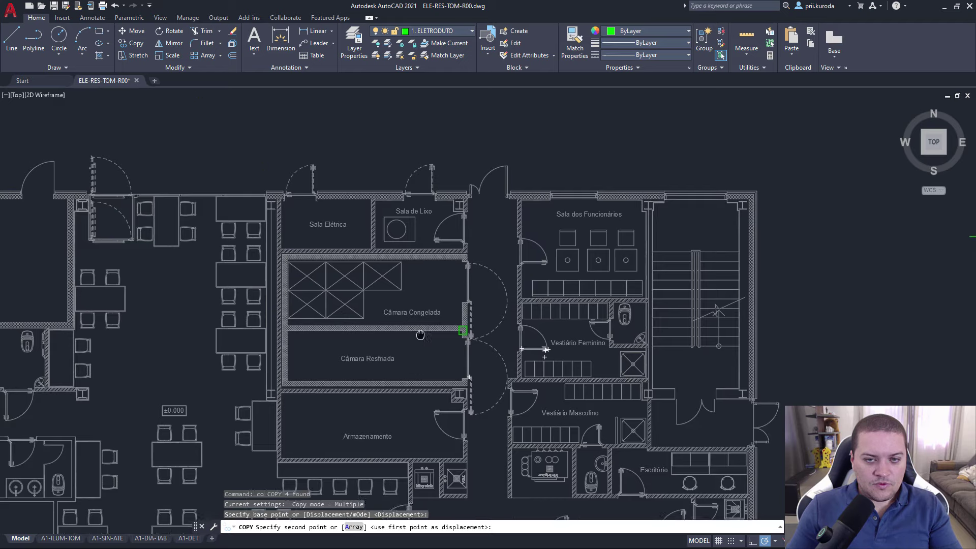
{"action": "scroll", "coordinate": [320, 228], "scroll_direction": "down", "scroll_amount": 1}
{"action": "middle_click_drag", "start_coordinate": [320, 229], "coordinate": [534, 207]}
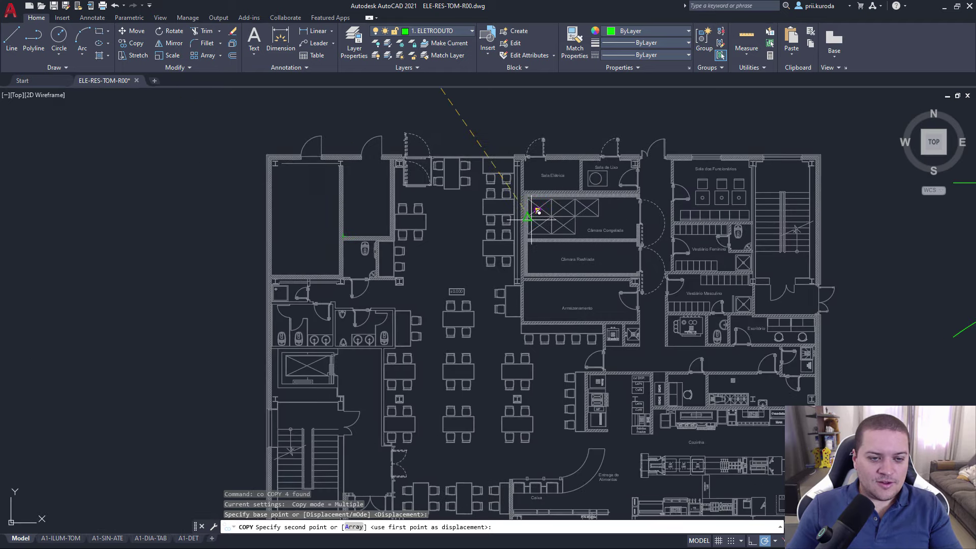
{"action": "scroll", "coordinate": [371, 305], "scroll_direction": "up", "scroll_amount": 2}
{"action": "scroll", "coordinate": [348, 218], "scroll_direction": "up", "scroll_amount": 3}
{"action": "scroll", "coordinate": [348, 216], "scroll_direction": "up", "scroll_amount": 1}
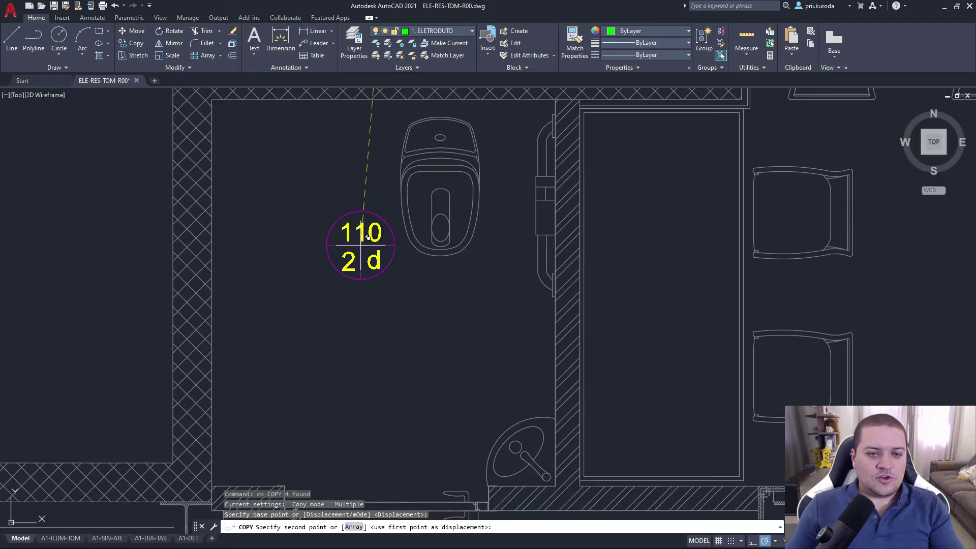
{"action": "scroll", "coordinate": [360, 244], "scroll_direction": "down", "scroll_amount": 1}
{"action": "left_click", "coordinate": [377, 273]}
{"action": "key", "text": "Escape"}
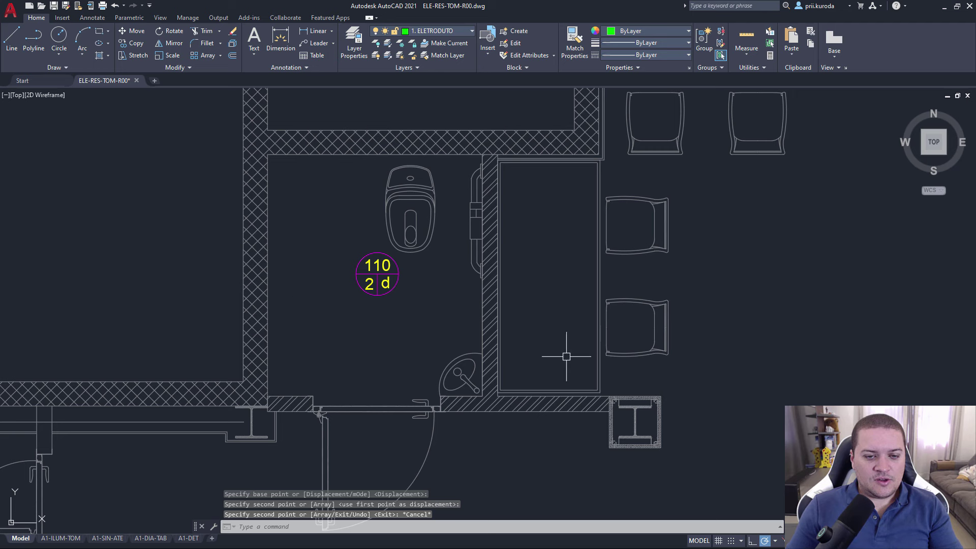
{"action": "left_click", "coordinate": [82, 36]}
{"action": "middle_click_drag", "start_coordinate": [273, 374], "coordinate": [418, 261]}
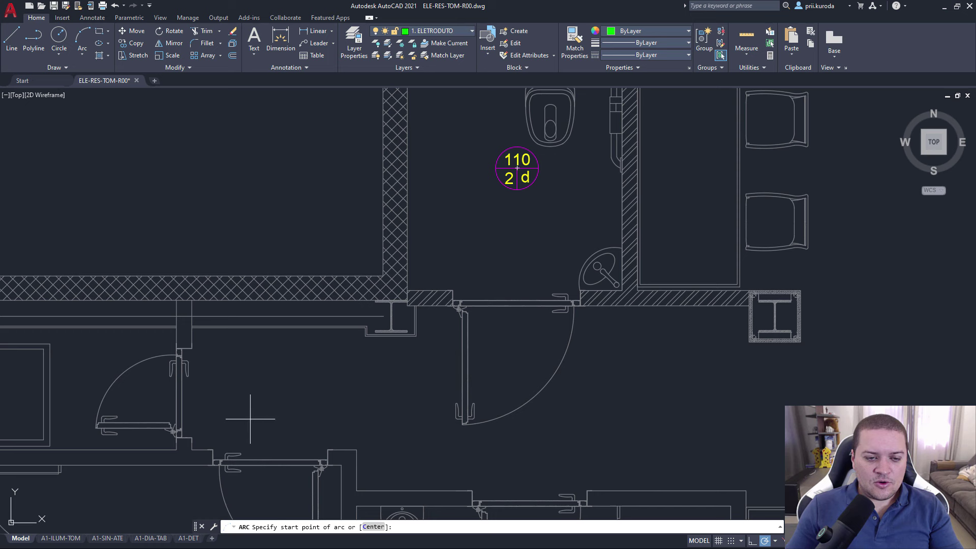
Draw a trial three-point arc through the restroom doorway to the symbol's circle.
{"action": "left_click", "coordinate": [247, 393]}
{"action": "left_click", "coordinate": [435, 351]}
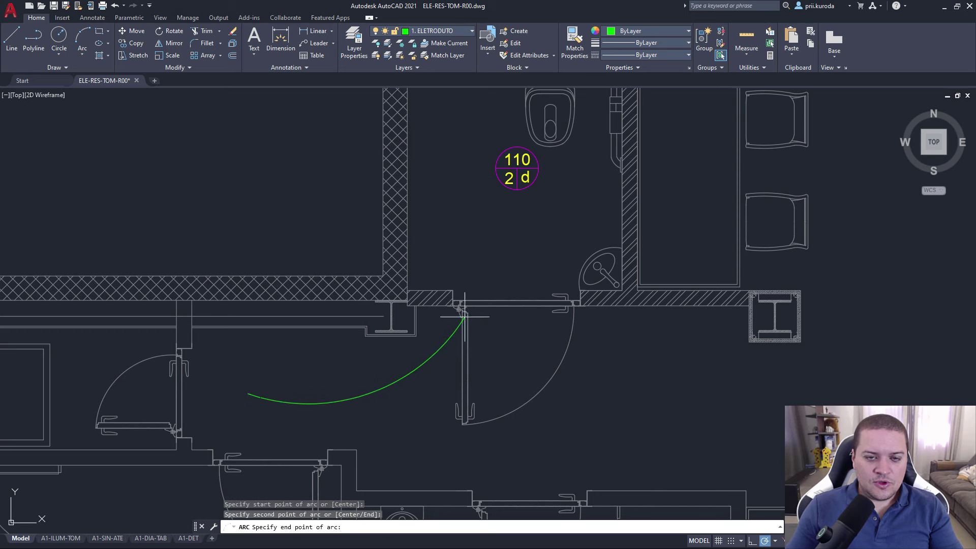
{"action": "left_click", "coordinate": [517, 190]}
{"action": "left_click", "coordinate": [534, 255]}
{"action": "left_click", "coordinate": [478, 317]}
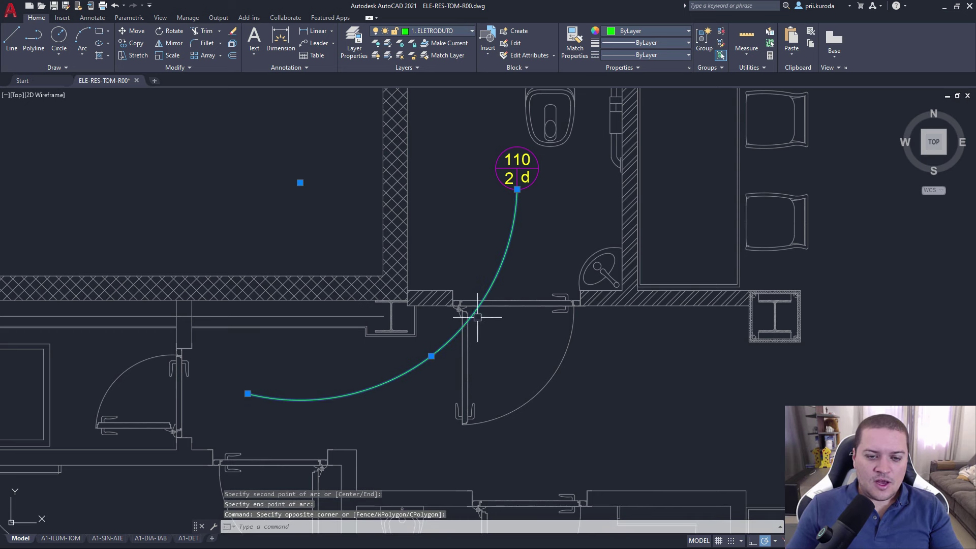
{"action": "left_click", "coordinate": [431, 356]}
{"action": "key", "text": "Escape"}
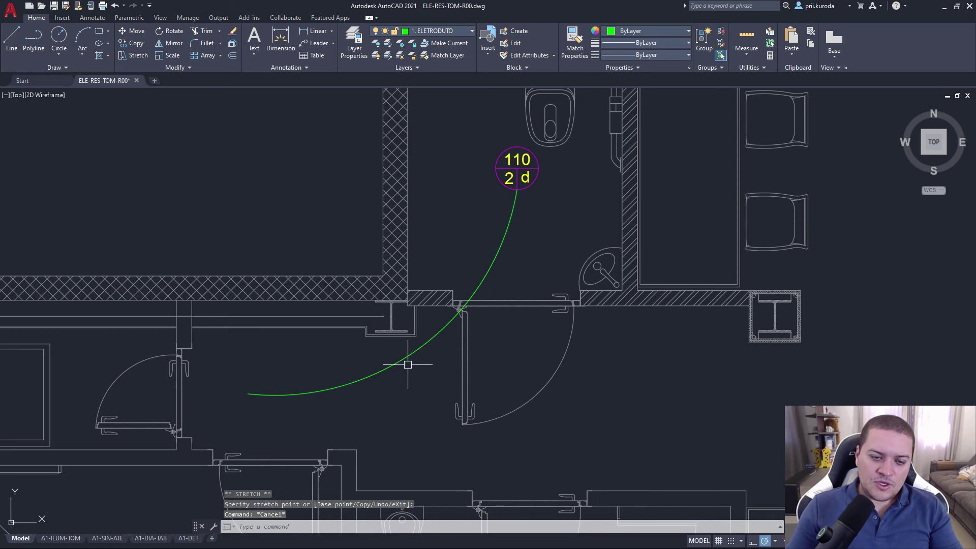
Select the green trial arc and delete it.
{"action": "scroll", "coordinate": [512, 171], "scroll_direction": "down", "scroll_amount": 2}
{"action": "middle_click_drag", "start_coordinate": [510, 174], "coordinate": [355, 364]}
{"action": "scroll", "coordinate": [355, 364], "scroll_direction": "down", "scroll_amount": 2}
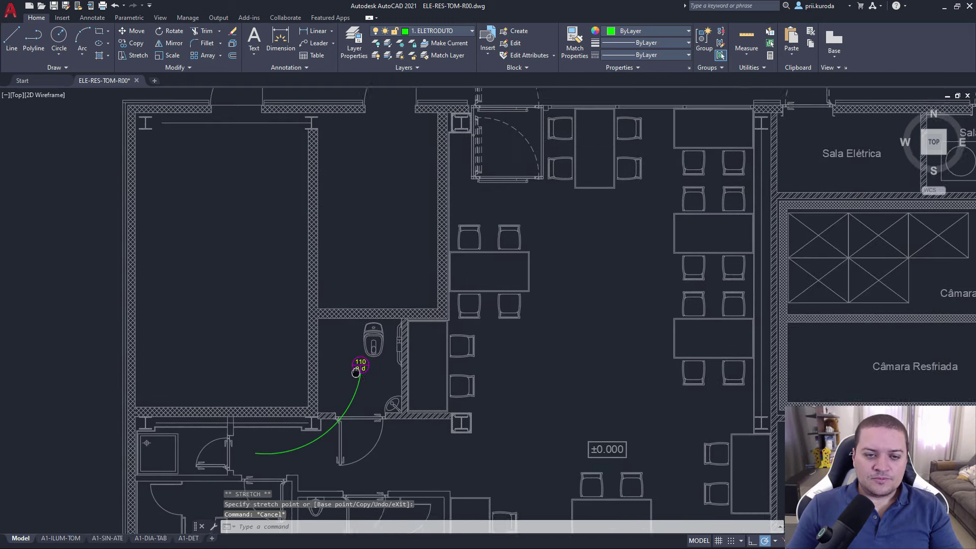
{"action": "scroll", "coordinate": [382, 402], "scroll_direction": "up", "scroll_amount": 5}
{"action": "middle_click_drag", "start_coordinate": [380, 403], "coordinate": [423, 315]}
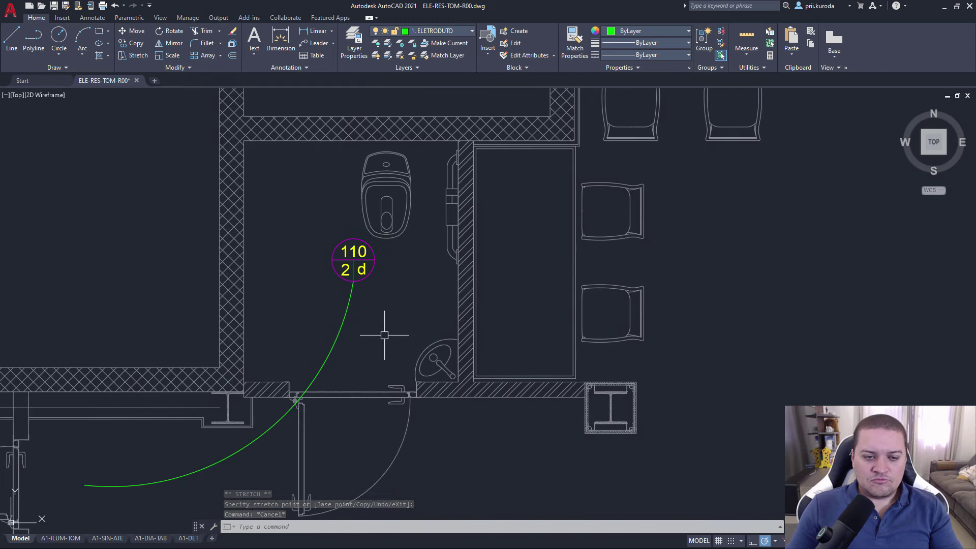
{"action": "left_click", "coordinate": [383, 331]}
{"action": "left_click", "coordinate": [322, 318]}
{"action": "key", "text": "Delete"}
Select the 110 / 2 d symbol in the restroom and delete it.
{"action": "scroll", "coordinate": [341, 340], "scroll_direction": "down", "scroll_amount": 1}
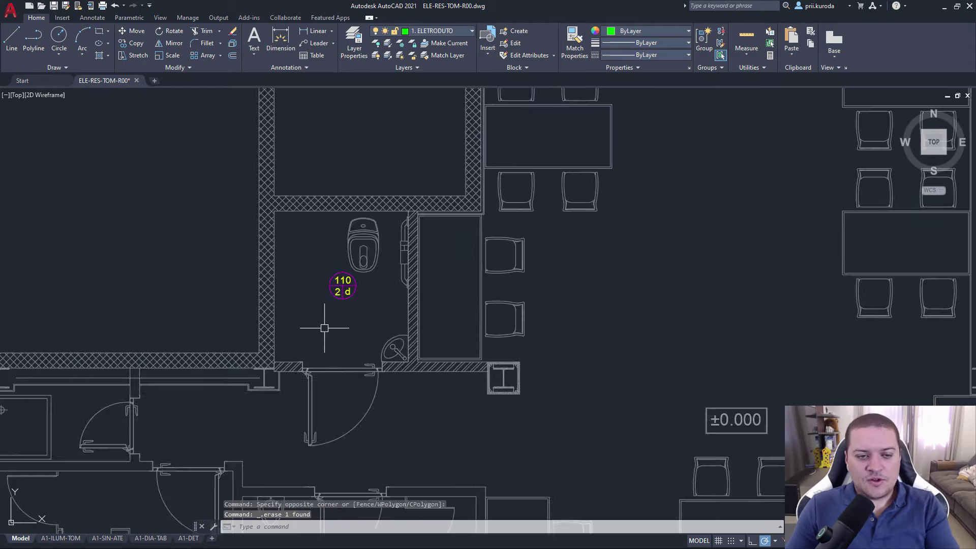
{"action": "scroll", "coordinate": [356, 305], "scroll_direction": "up", "scroll_amount": 2}
{"action": "scroll", "coordinate": [366, 285], "scroll_direction": "up", "scroll_amount": 2}
{"action": "left_click", "coordinate": [315, 104]}
{"action": "left_click", "coordinate": [512, 323]}
{"action": "key", "text": "Delete"}
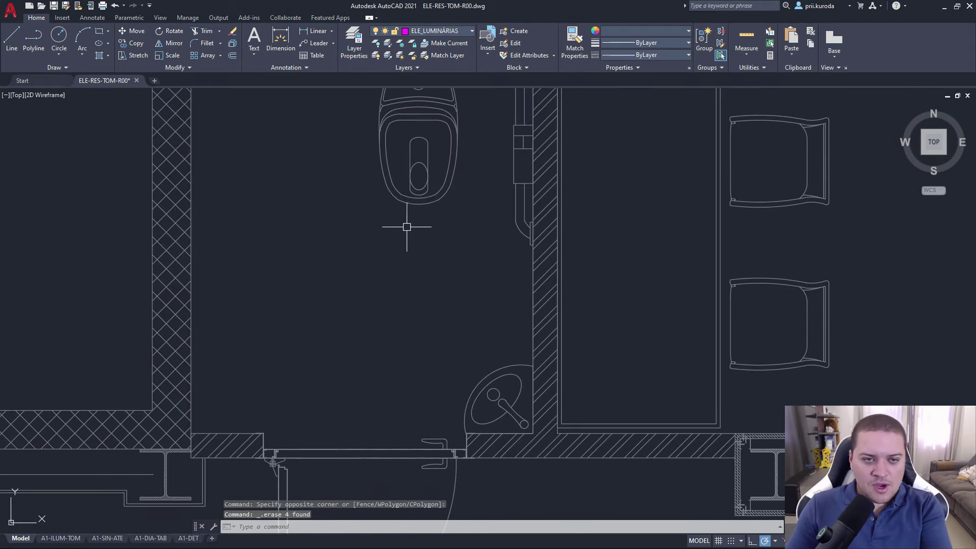
{"action": "scroll", "coordinate": [407, 220], "scroll_direction": "down", "scroll_amount": 8}
{"action": "scroll", "coordinate": [814, 280], "scroll_direction": "down", "scroll_amount": 4}
{"action": "middle_click_drag", "start_coordinate": [831, 283], "coordinate": [593, 277]}
{"action": "scroll", "coordinate": [593, 277], "scroll_direction": "up", "scroll_amount": 2}
Review the green line and arc beside the floor plan and cancel the pending command.
{"action": "scroll", "coordinate": [585, 274], "scroll_direction": "up", "scroll_amount": 4}
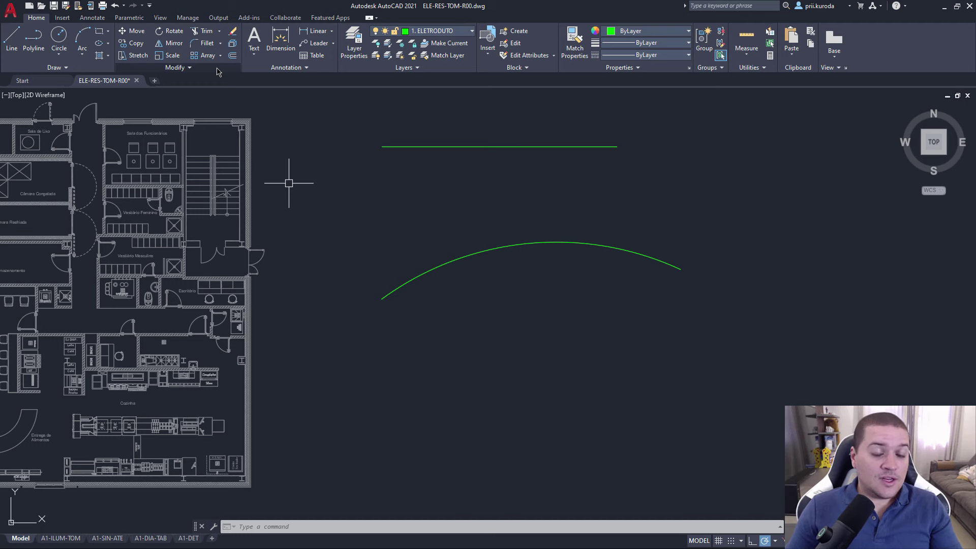
{"action": "scroll", "coordinate": [319, 301], "scroll_direction": "down", "scroll_amount": 2}
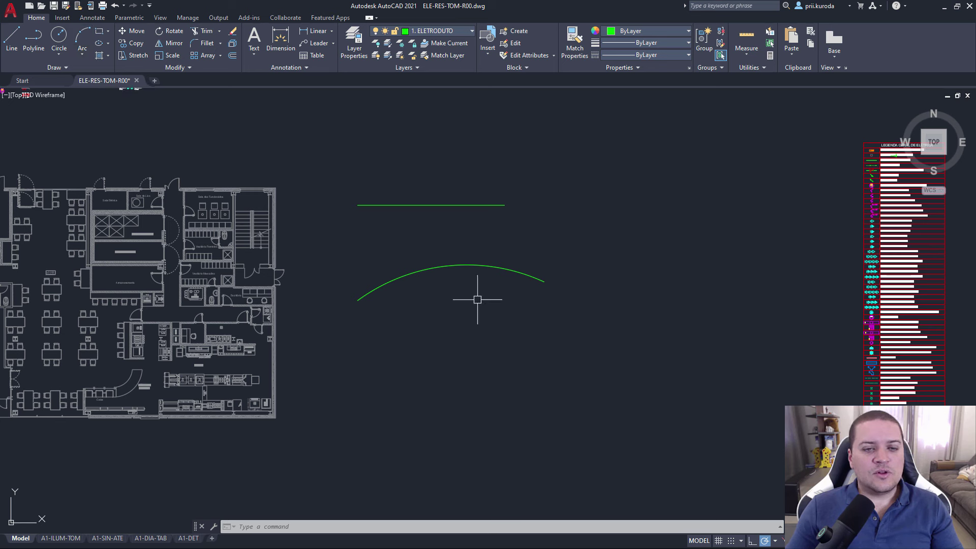
{"action": "key", "text": "Delete"}
{"action": "key", "text": "Escape"}
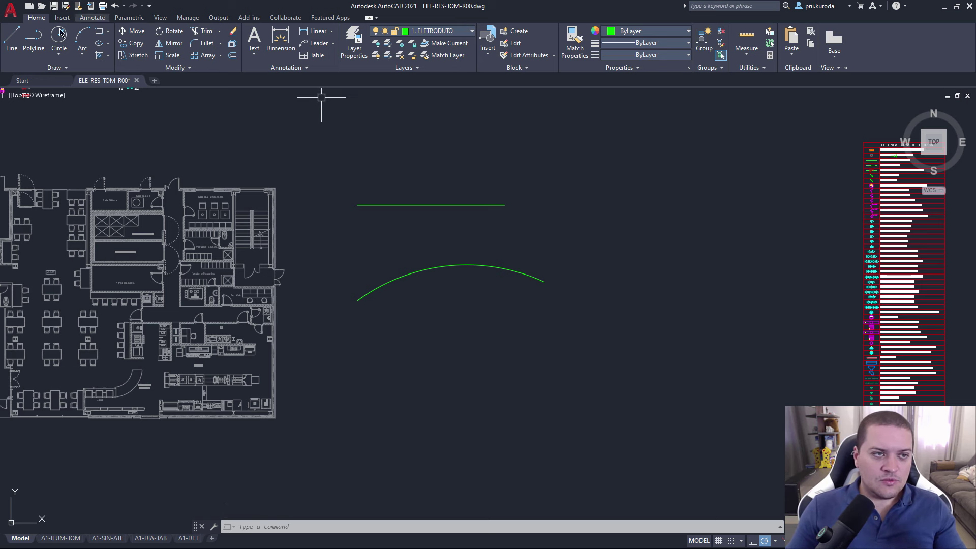
Erase the old arc, leaving the green line on its own.
{"action": "left_click", "coordinate": [479, 152]}
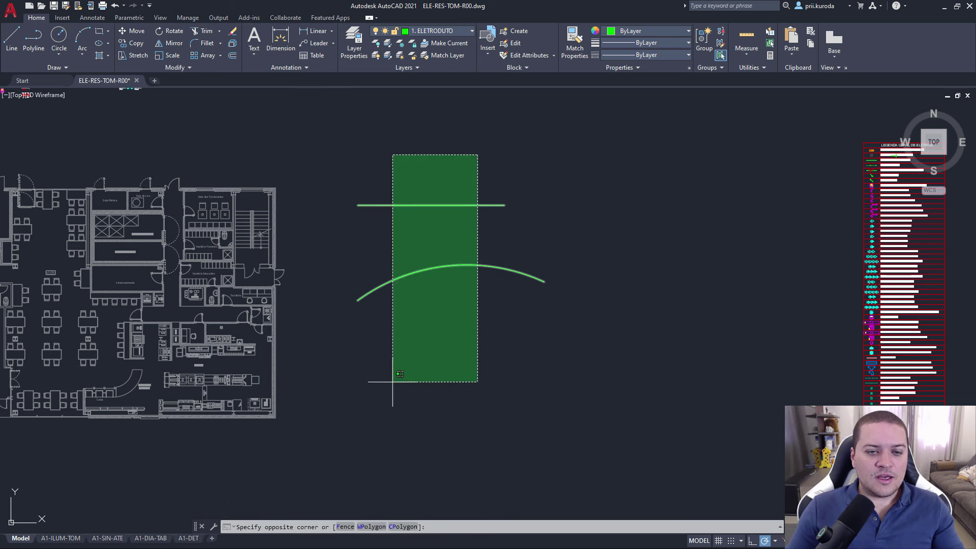
{"action": "left_click", "coordinate": [392, 413]}
{"action": "key", "text": "Escape"}
{"action": "left_click", "coordinate": [414, 279]}
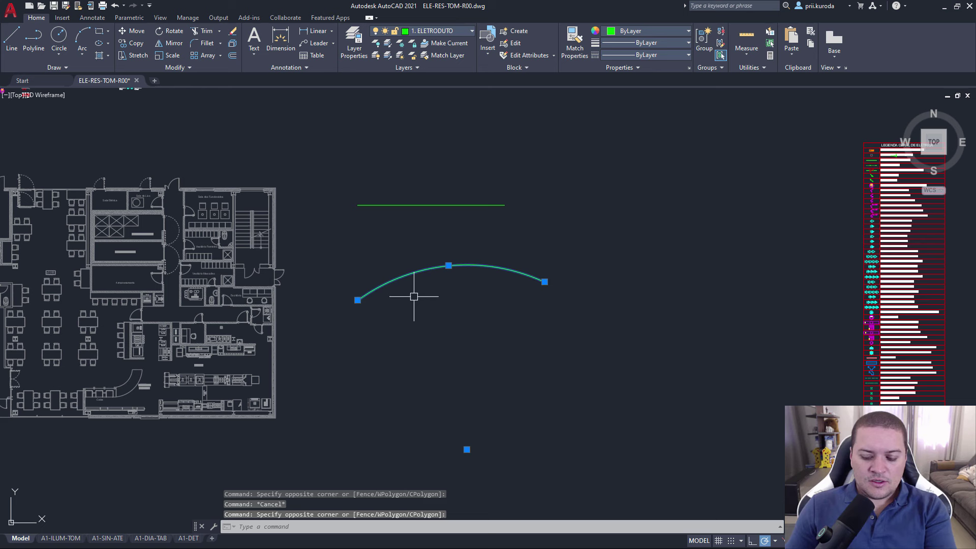
{"action": "key", "text": "Delete"}
Draw a three-point arc below the line through its midpoint, then erase it.
{"action": "left_click", "coordinate": [83, 31]}
{"action": "scroll", "coordinate": [380, 202], "scroll_direction": "up", "scroll_amount": 2}
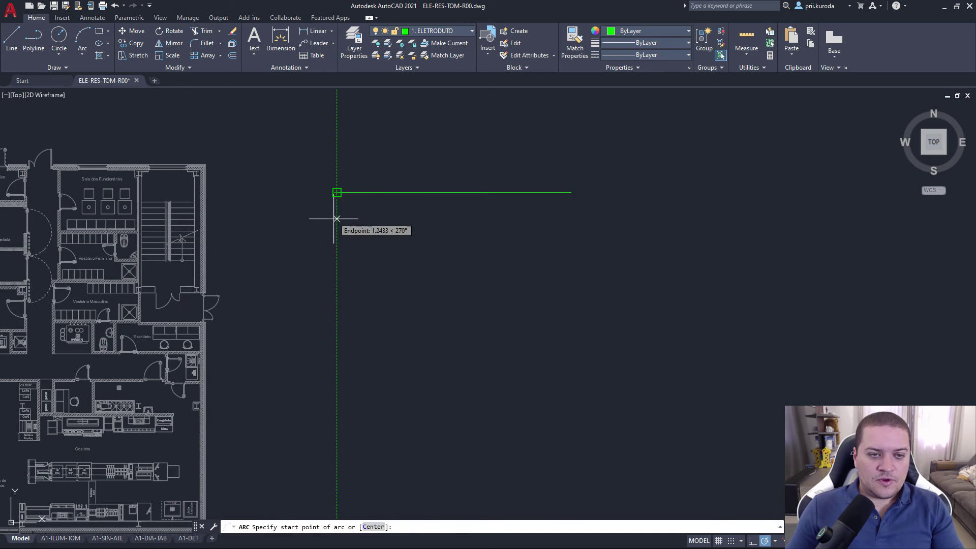
{"action": "left_click", "coordinate": [337, 244]}
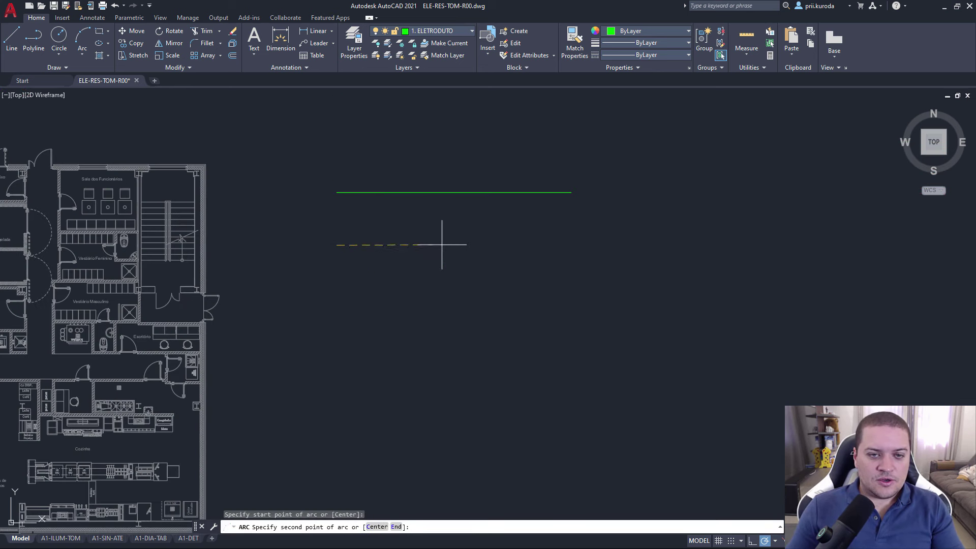
{"action": "left_click", "coordinate": [454, 193]}
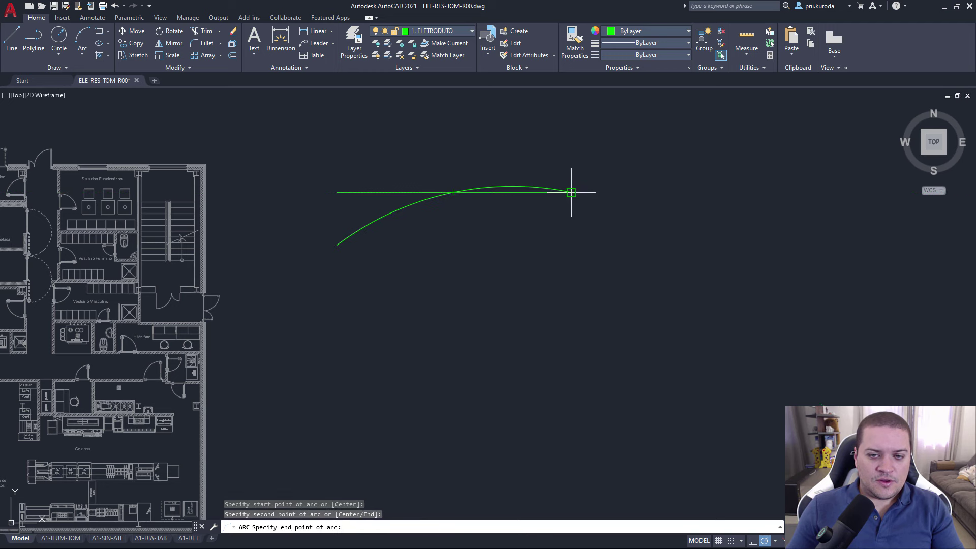
{"action": "left_click", "coordinate": [571, 260]}
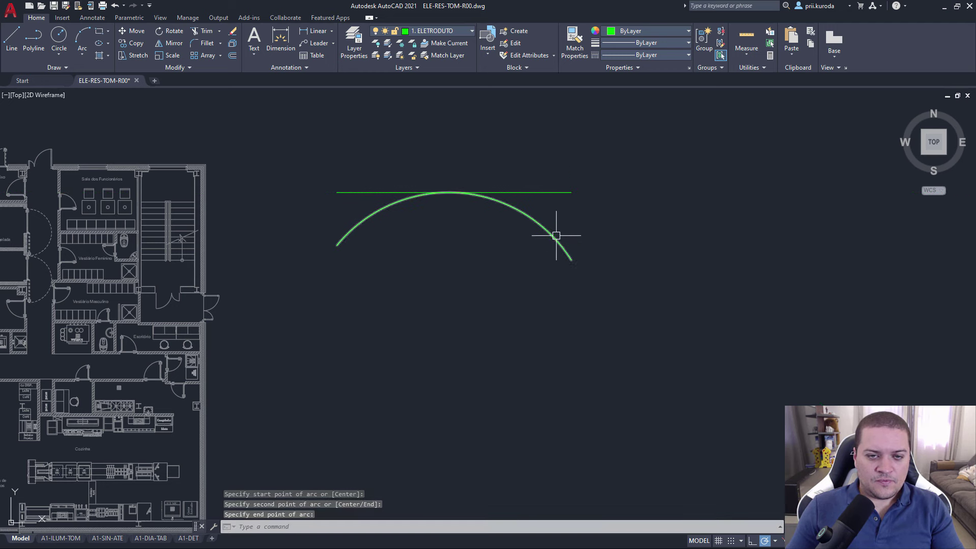
{"action": "left_click", "coordinate": [436, 198]}
{"action": "left_click", "coordinate": [458, 192]}
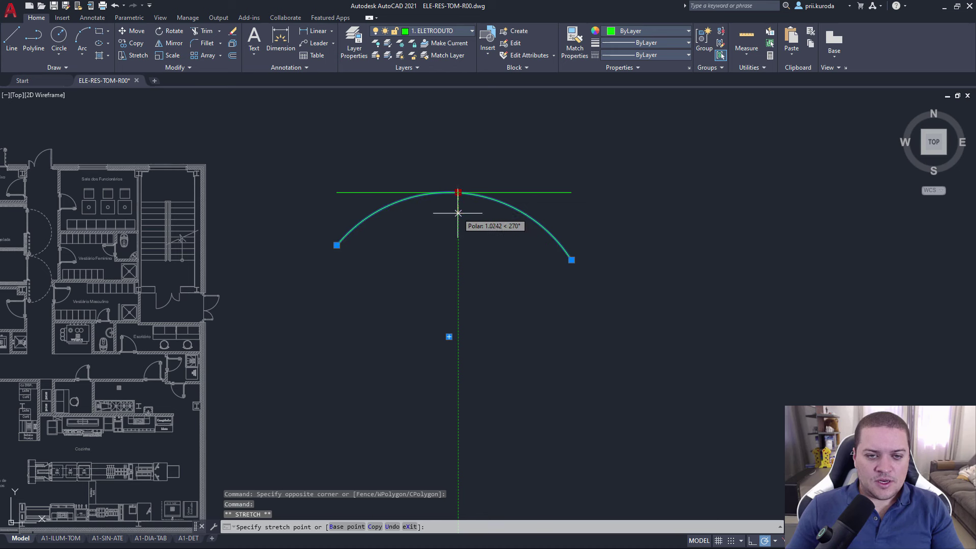
{"action": "key", "text": "Escape"}
{"action": "key", "text": "Delete"}
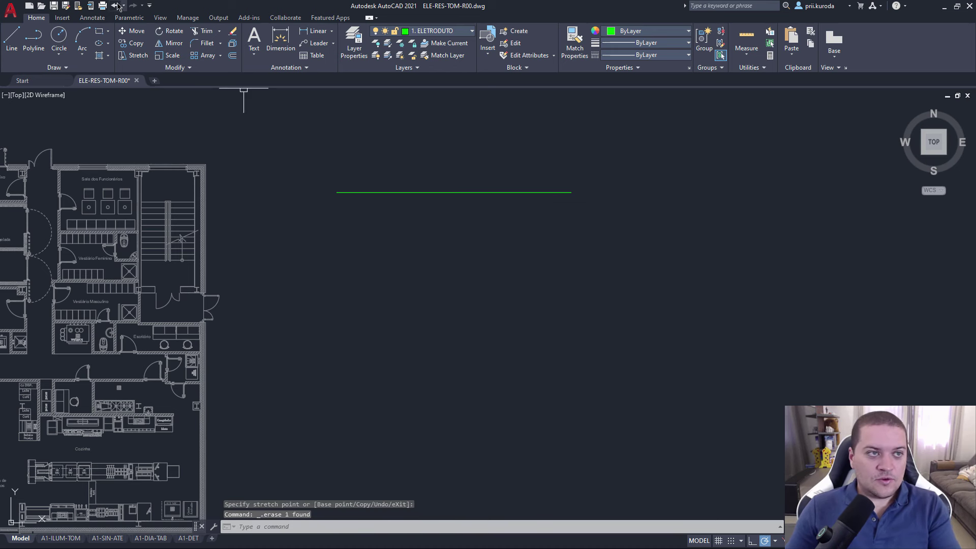
Redraw the three-point arc curving beneath the green line, peaking under its middle.
{"action": "left_click", "coordinate": [83, 38]}
{"action": "left_click", "coordinate": [360, 268]}
{"action": "left_click", "coordinate": [462, 225]}
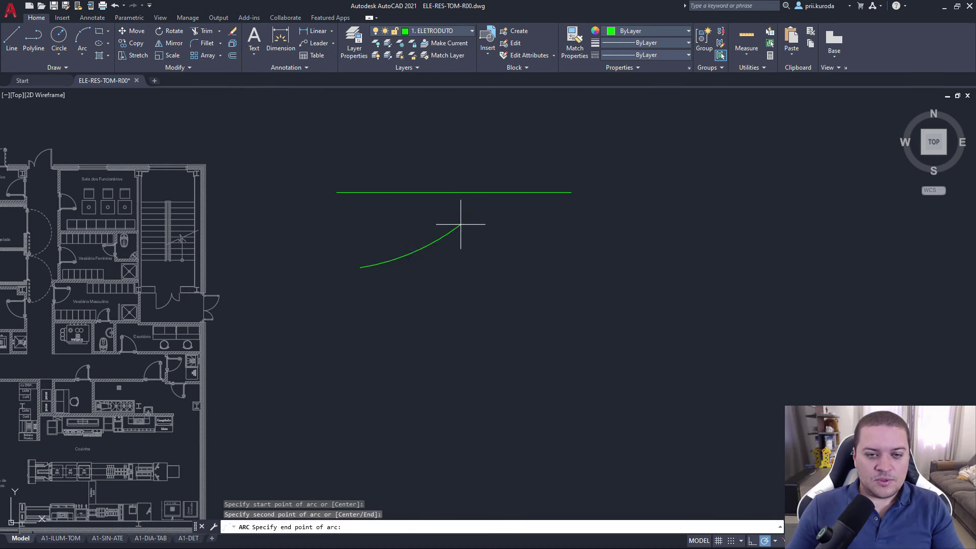
{"action": "left_click", "coordinate": [566, 256]}
{"action": "left_click", "coordinate": [454, 265]}
{"action": "left_click", "coordinate": [429, 225]}
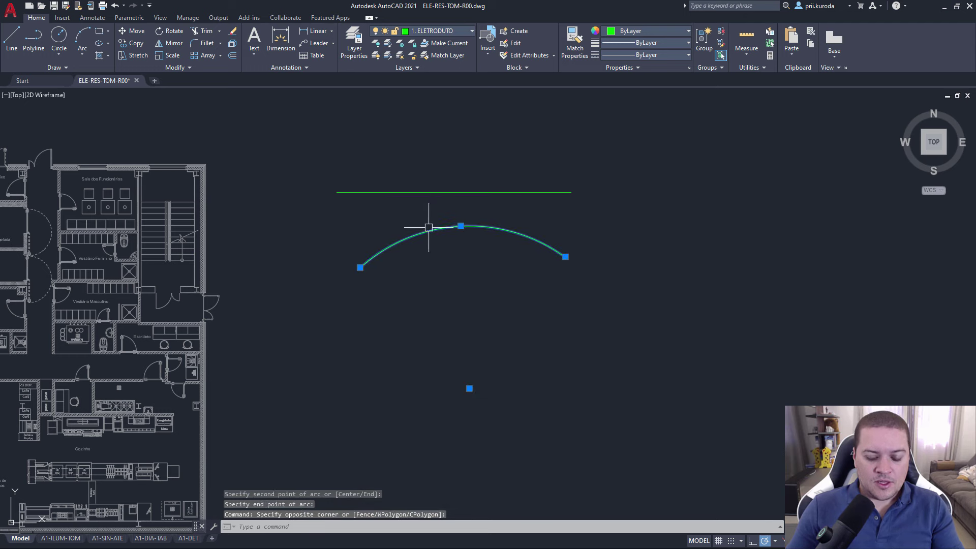
Move the new arc into place and adjust its right end.
{"action": "type", "text": "m"}
{"action": "key", "text": "Return"}
{"action": "left_click", "coordinate": [565, 256]}
{"action": "scroll", "coordinate": [425, 192], "scroll_direction": "down", "scroll_amount": 3}
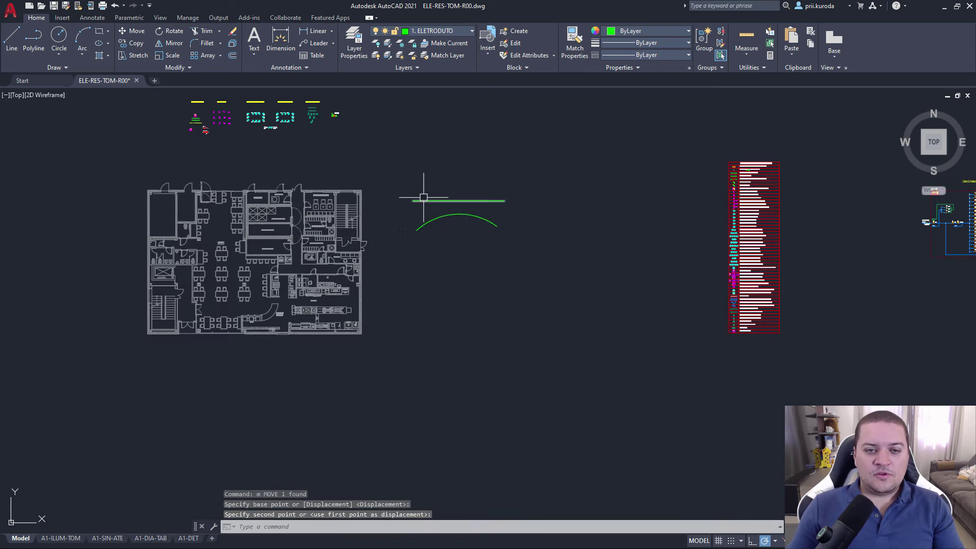
{"action": "scroll", "coordinate": [458, 211], "scroll_direction": "up", "scroll_amount": 3}
{"action": "left_click", "coordinate": [536, 206]}
{"action": "left_click", "coordinate": [523, 231]}
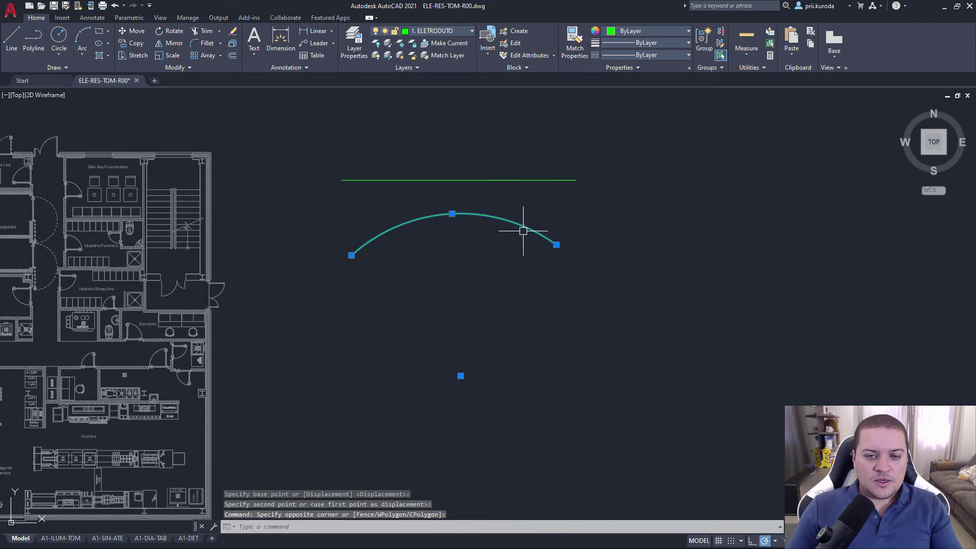
{"action": "left_click", "coordinate": [556, 245]}
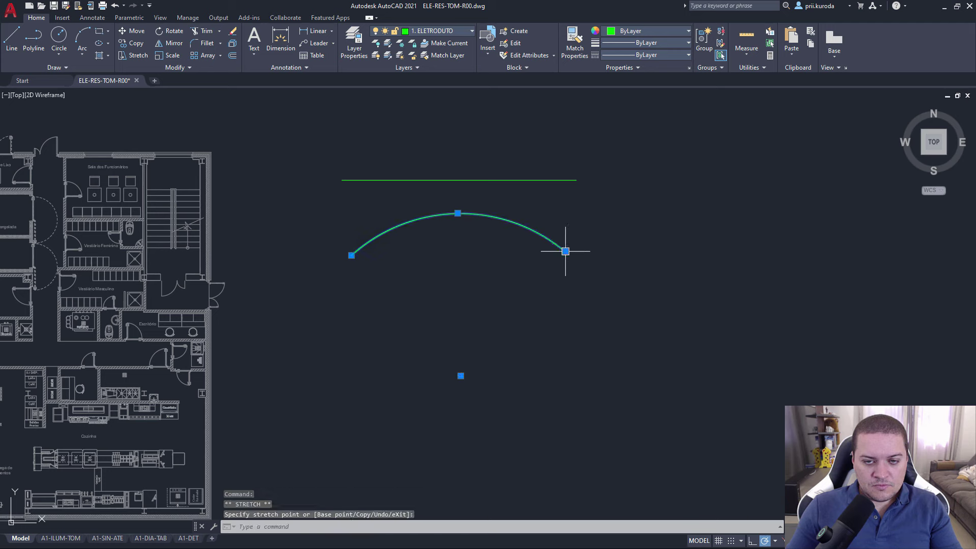
{"action": "key", "text": "alt+Tab"}
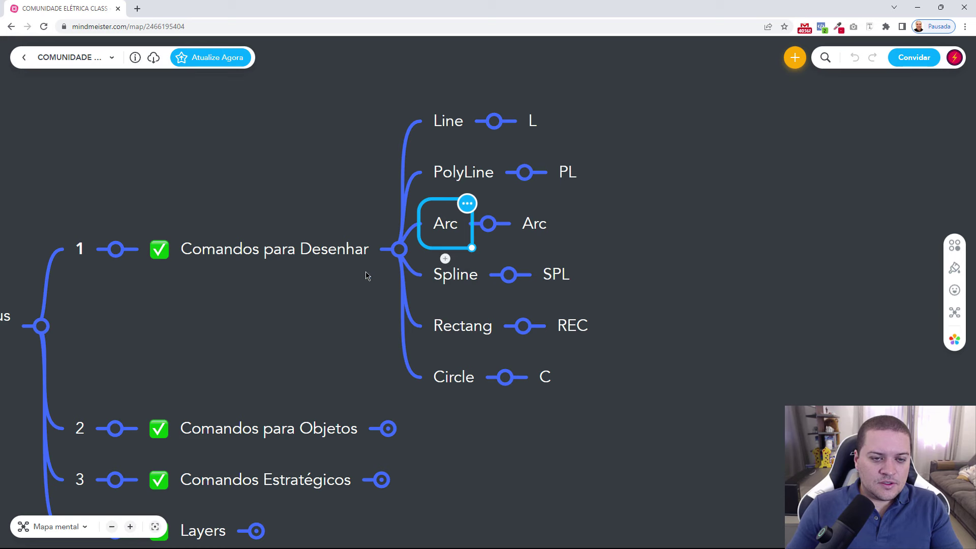
Check the Spline entry in the MindMeister map, then return to AutoCAD.
{"action": "left_click", "coordinate": [448, 277]}
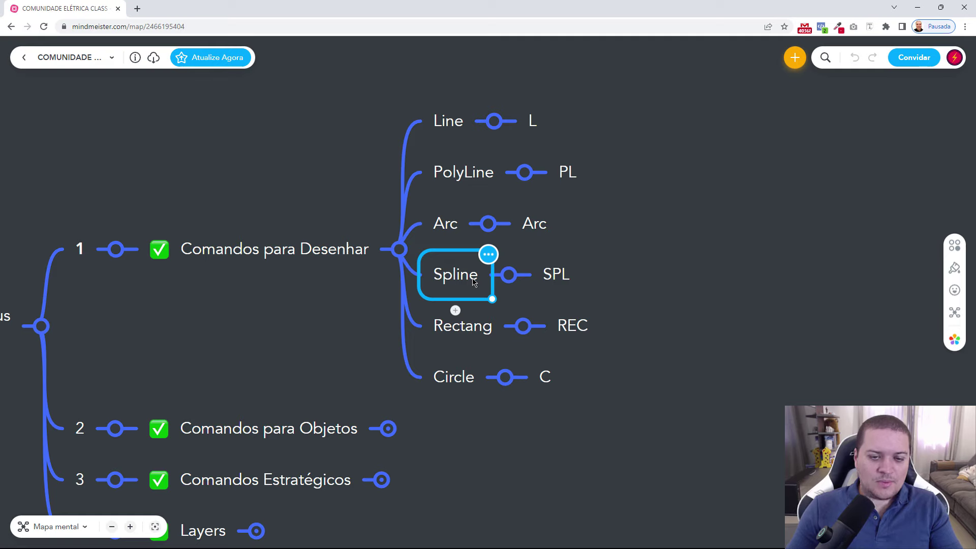
{"action": "key", "text": "alt+Tab"}
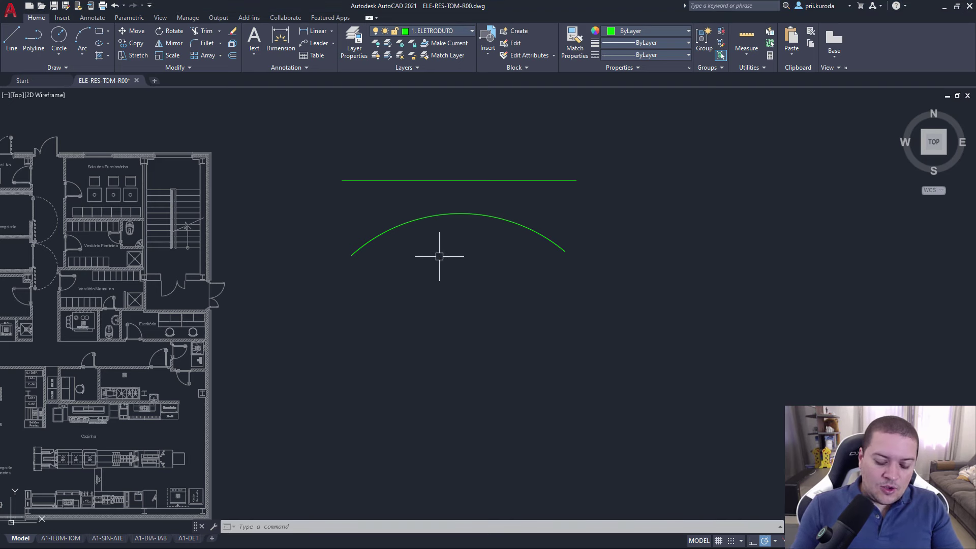
Draw a three-segment green stepped polyline below the arc with PL.
{"action": "type", "text": "pl"}
{"action": "key", "text": "Return"}
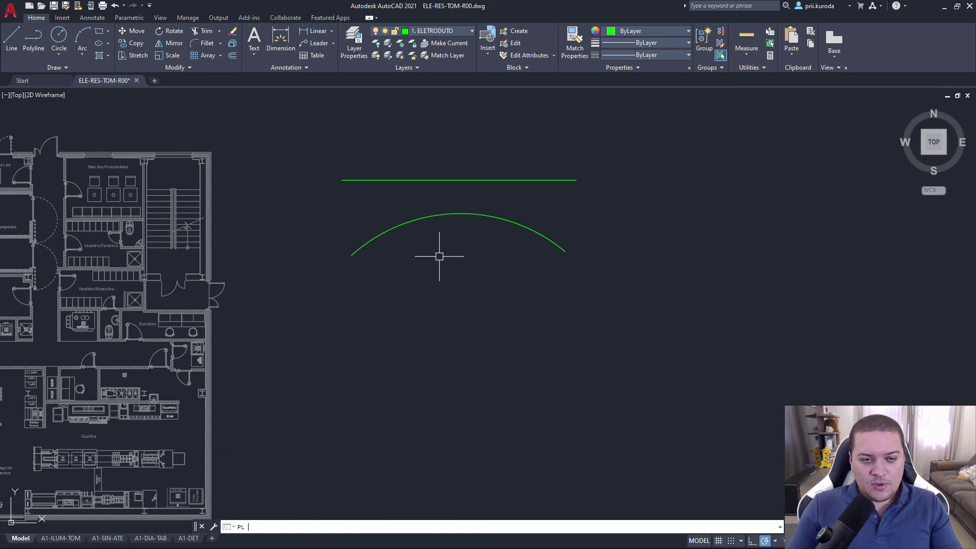
{"action": "left_click", "coordinate": [325, 316]}
{"action": "left_click", "coordinate": [450, 315]}
{"action": "left_click", "coordinate": [449, 277]}
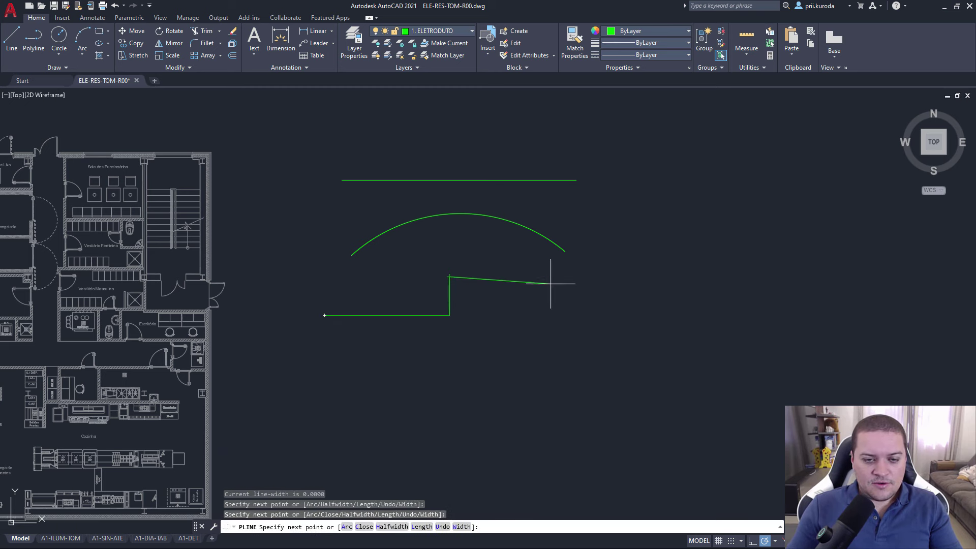
{"action": "left_click", "coordinate": [553, 285]}
{"action": "key", "text": "Return"}
{"action": "left_click", "coordinate": [508, 277]}
{"action": "left_click", "coordinate": [479, 282]}
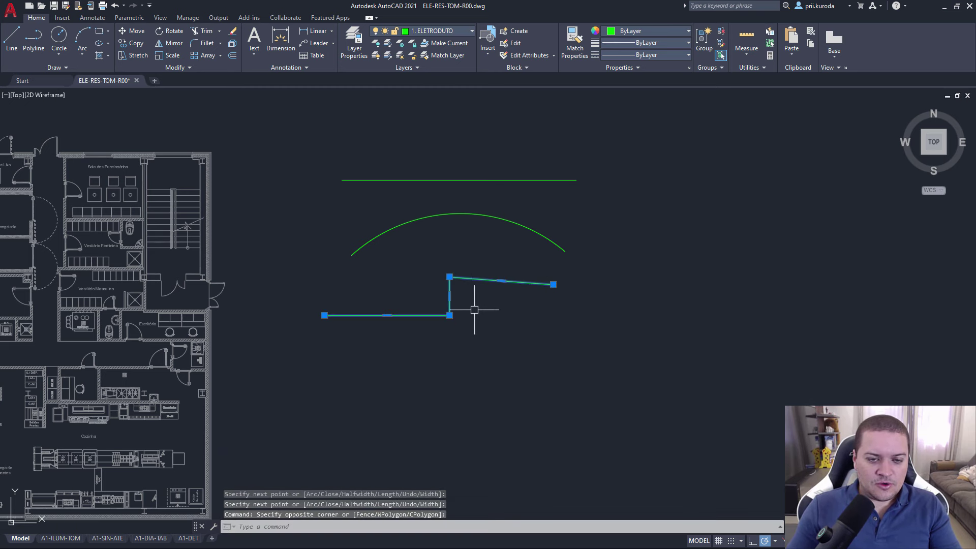
{"action": "key", "text": "Escape"}
{"action": "type", "text": "sp"}
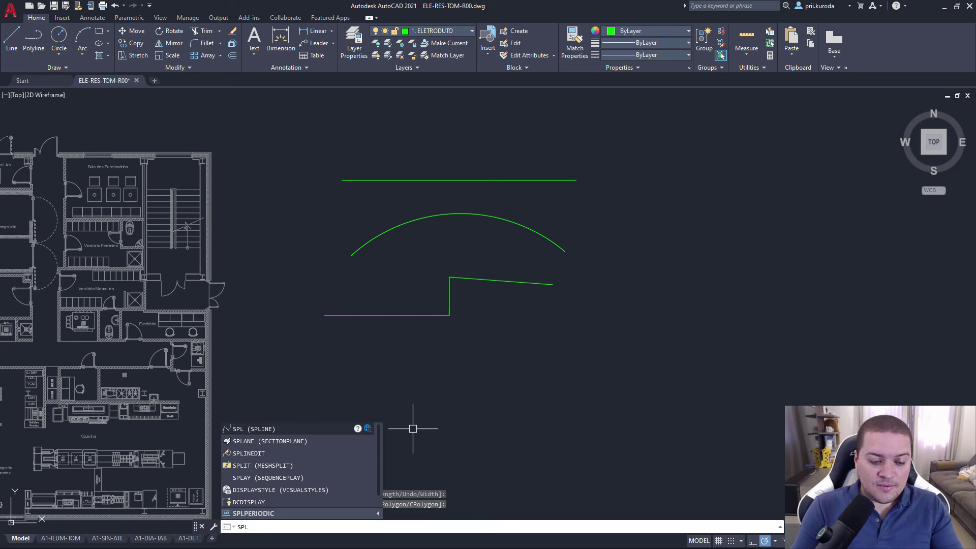
Sketch a first four-point spline below the polyline, then cancel it.
{"action": "key", "text": "Return"}
{"action": "left_click", "coordinate": [325, 411]}
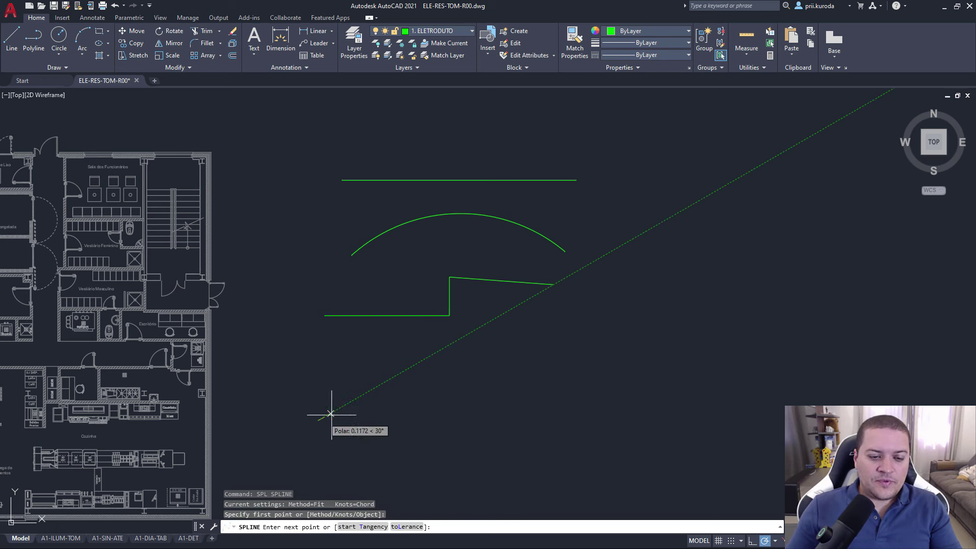
{"action": "left_click", "coordinate": [379, 373]}
{"action": "left_click", "coordinate": [485, 429]}
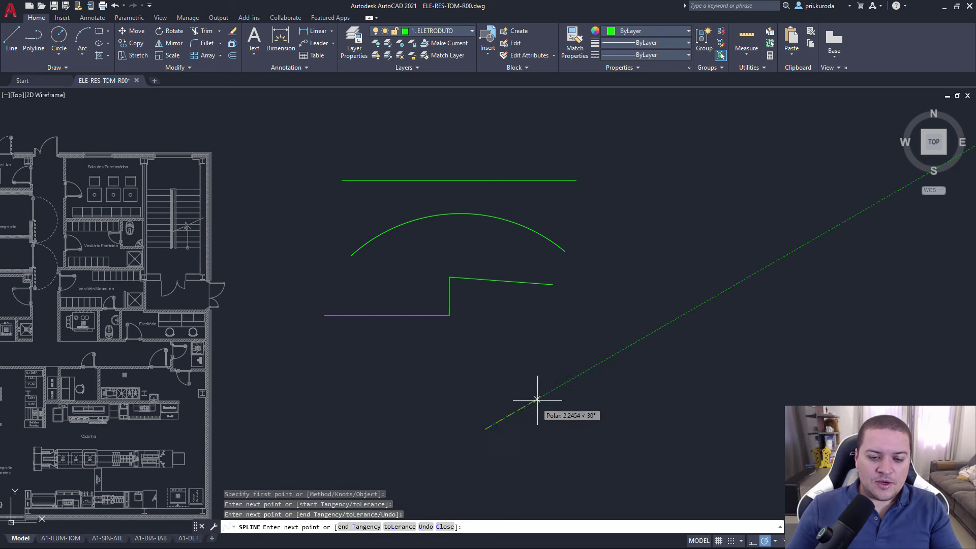
{"action": "left_click", "coordinate": [560, 379]}
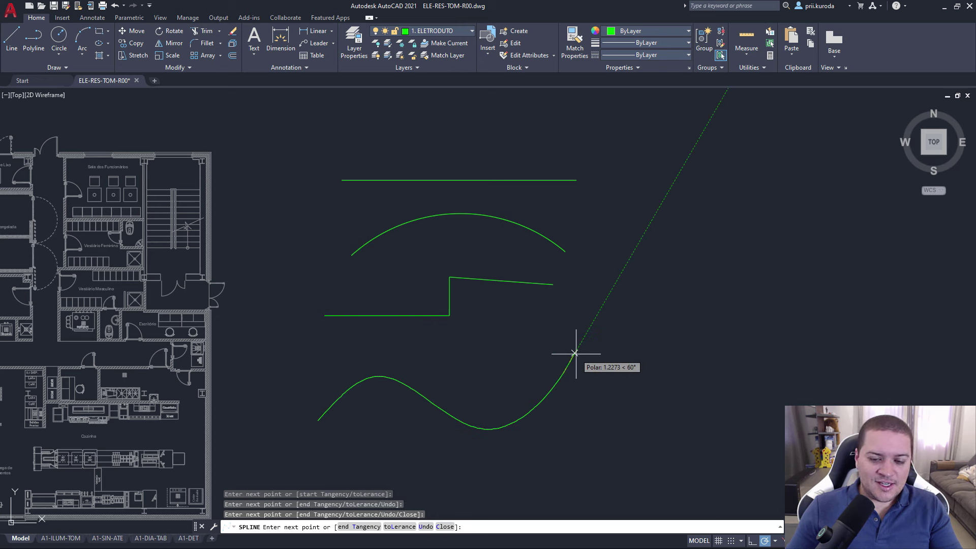
{"action": "key", "text": "Escape"}
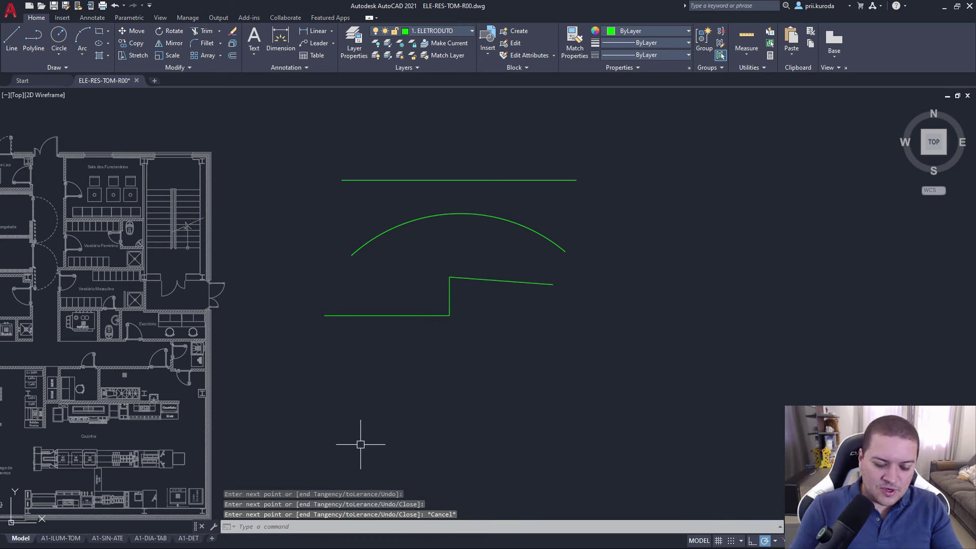
Restart SPLINE and place the first three fit points of the S-curve.
{"action": "type", "text": "spll"}
{"action": "key", "text": "Escape"}
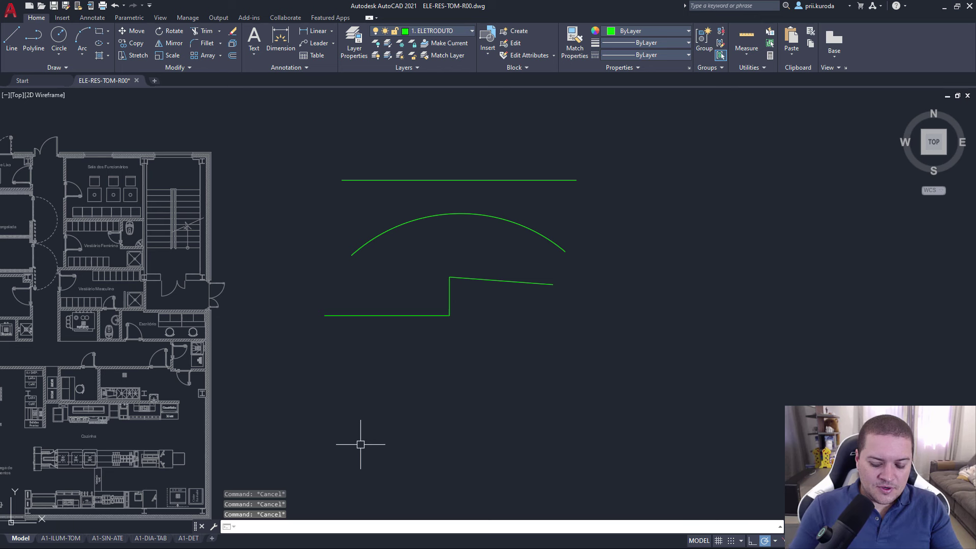
{"action": "type", "text": "spl"}
{"action": "key", "text": "Escape"}
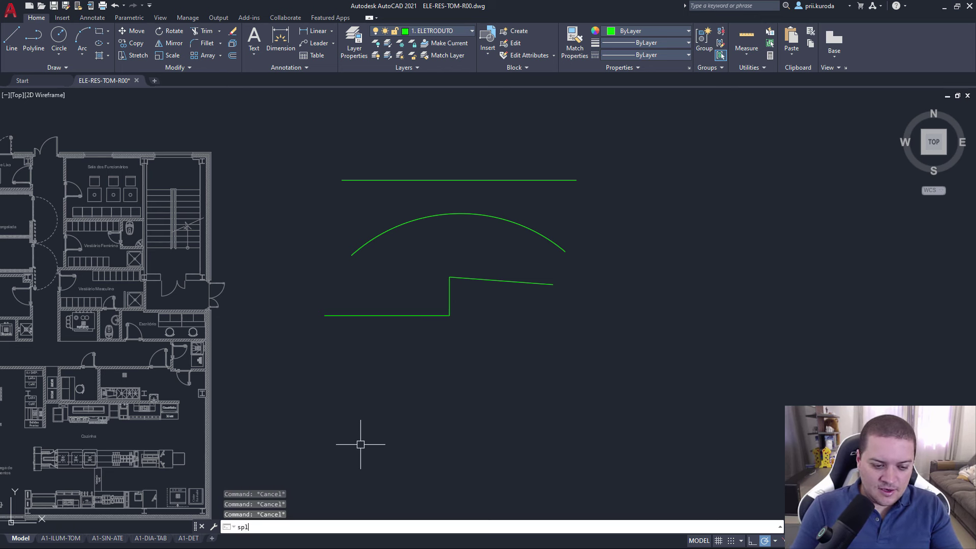
{"action": "key", "text": "Return"}
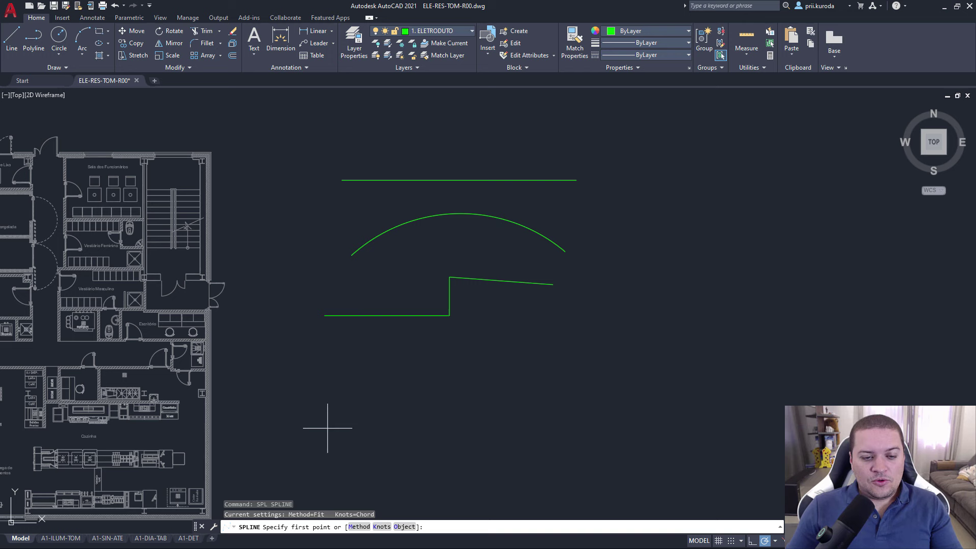
{"action": "left_click", "coordinate": [317, 430]}
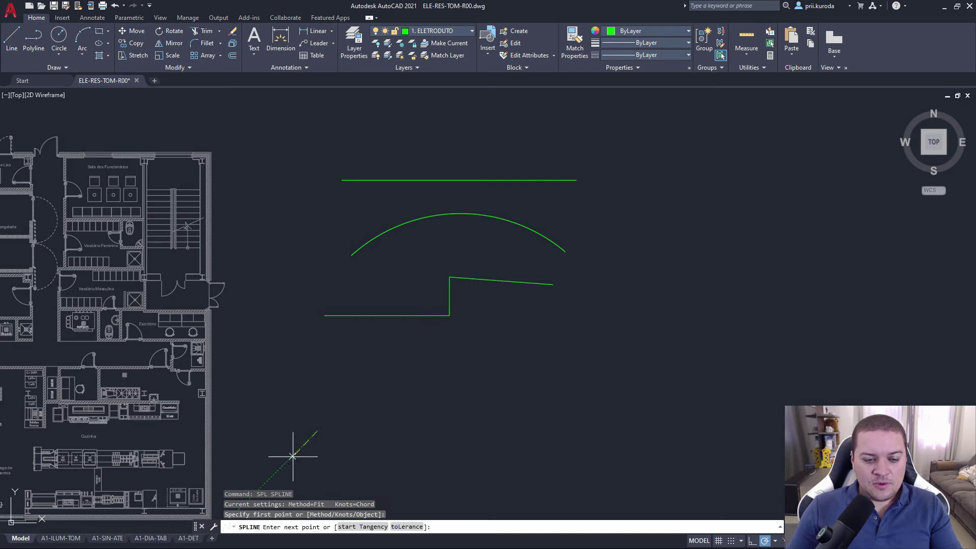
{"action": "scroll", "coordinate": [326, 432], "scroll_direction": "up", "scroll_amount": 2}
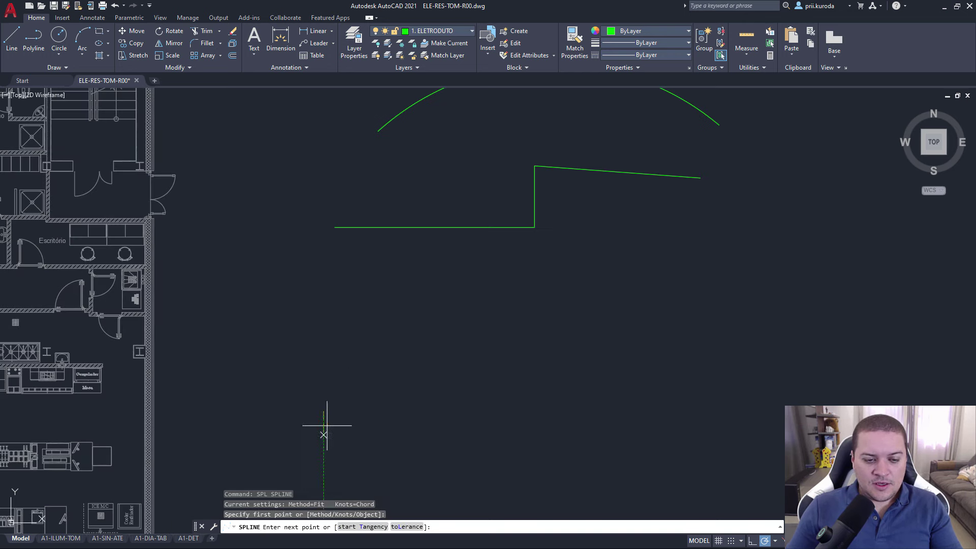
{"action": "left_click", "coordinate": [388, 310]}
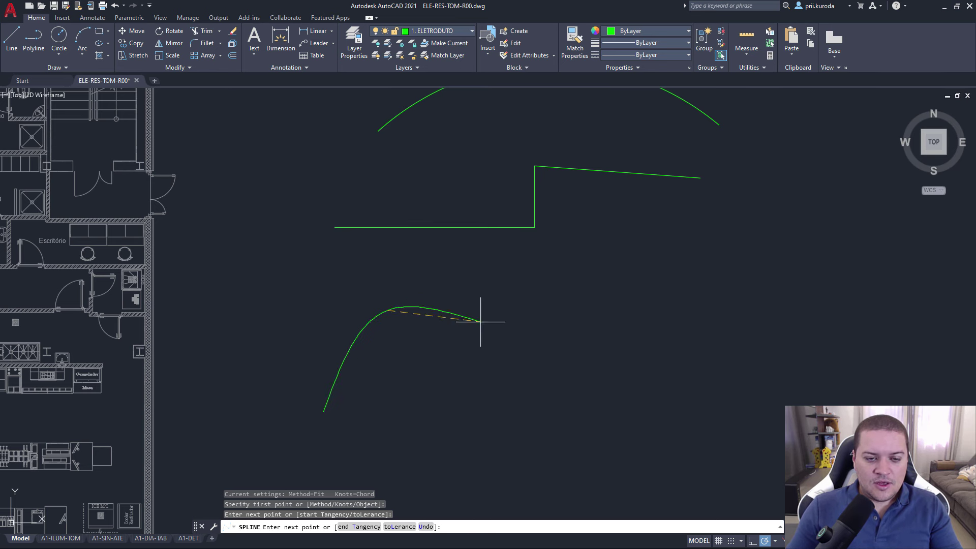
{"action": "left_click", "coordinate": [469, 390]}
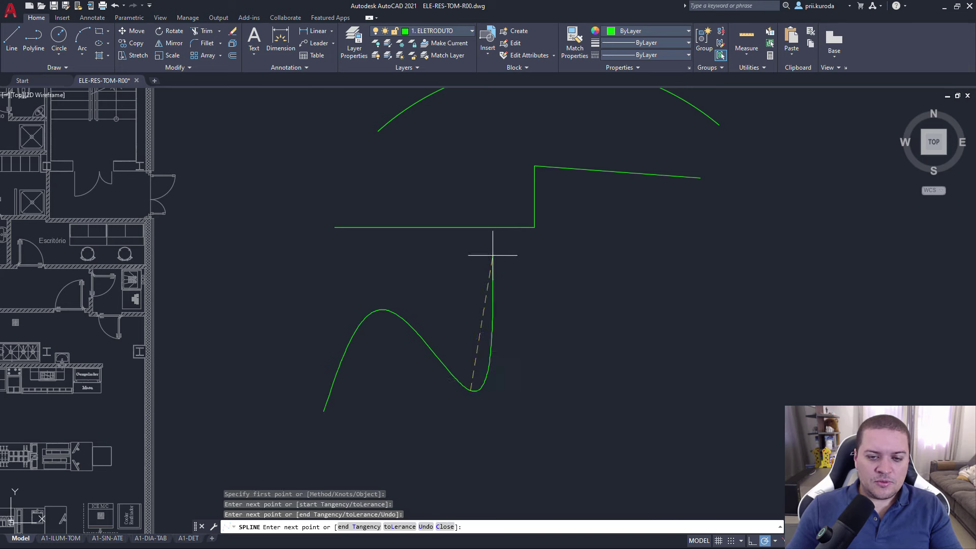
Extend the wavy spline with five more fit points to the right.
{"action": "left_click", "coordinate": [617, 262]}
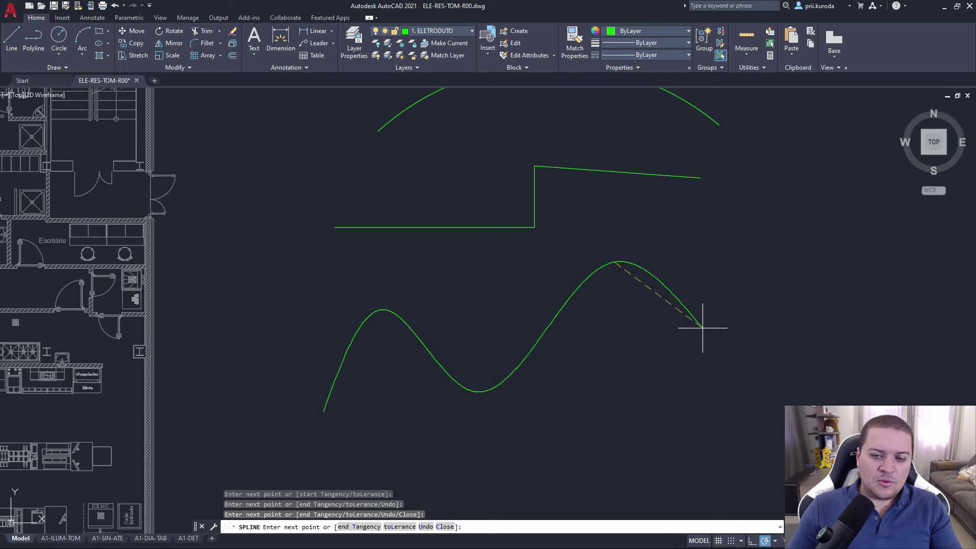
{"action": "left_click", "coordinate": [618, 356]}
{"action": "left_click", "coordinate": [778, 391]}
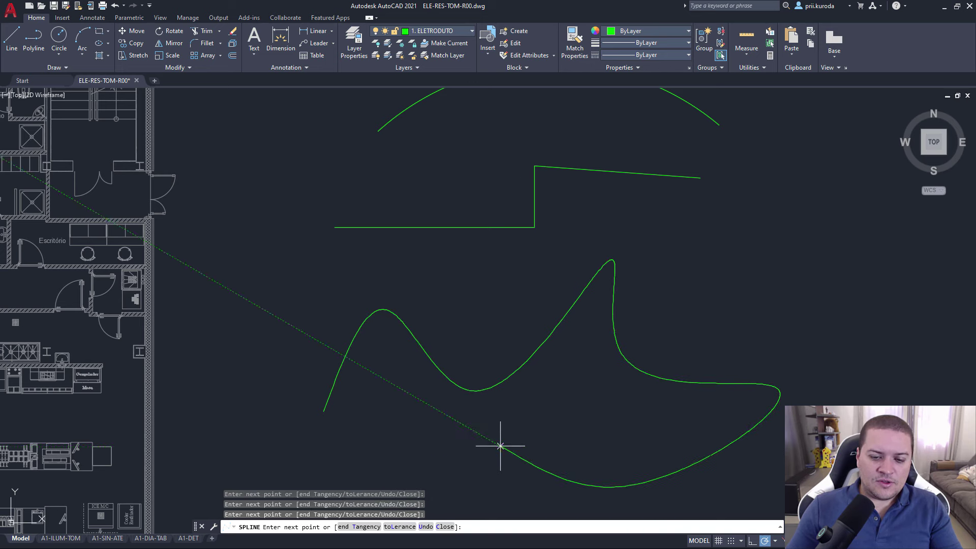
{"action": "scroll", "coordinate": [501, 447], "scroll_direction": "down", "scroll_amount": 5}
{"action": "scroll", "coordinate": [529, 392], "scroll_direction": "up", "scroll_amount": 4}
{"action": "left_click", "coordinate": [402, 452]}
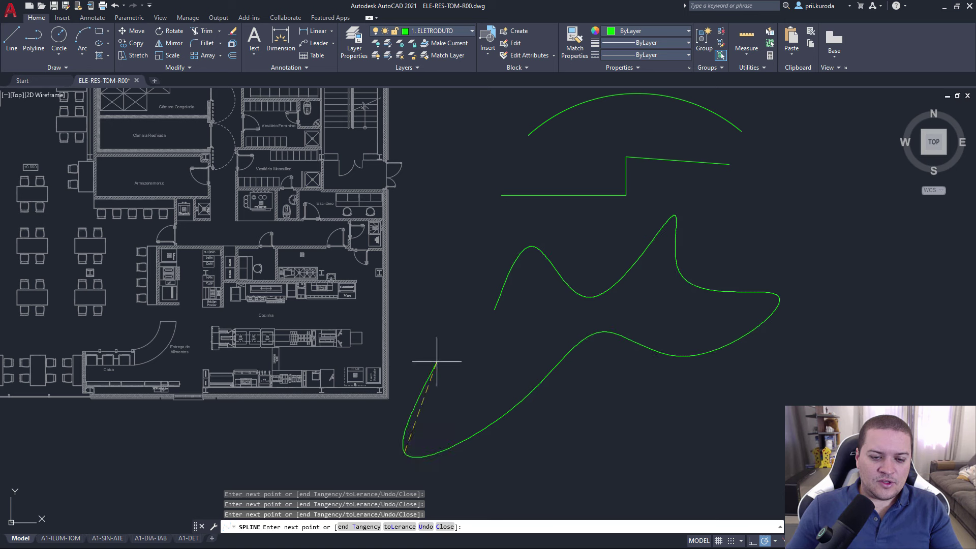
{"action": "left_click", "coordinate": [438, 308]}
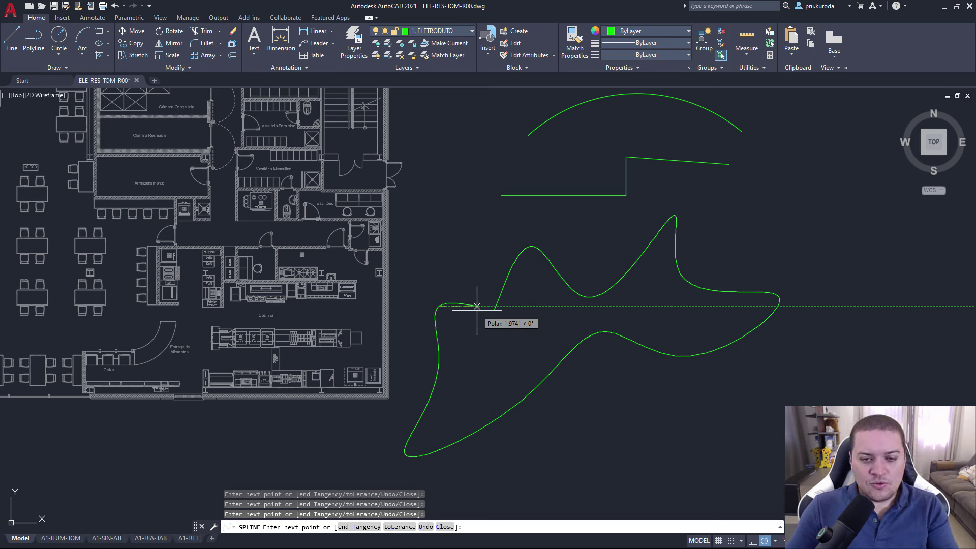
Undo the stray spline points with U and set the wave's final point upper right.
{"action": "type", "text": "u"}
{"action": "key", "text": "Return"}
{"action": "key", "text": "Return"}
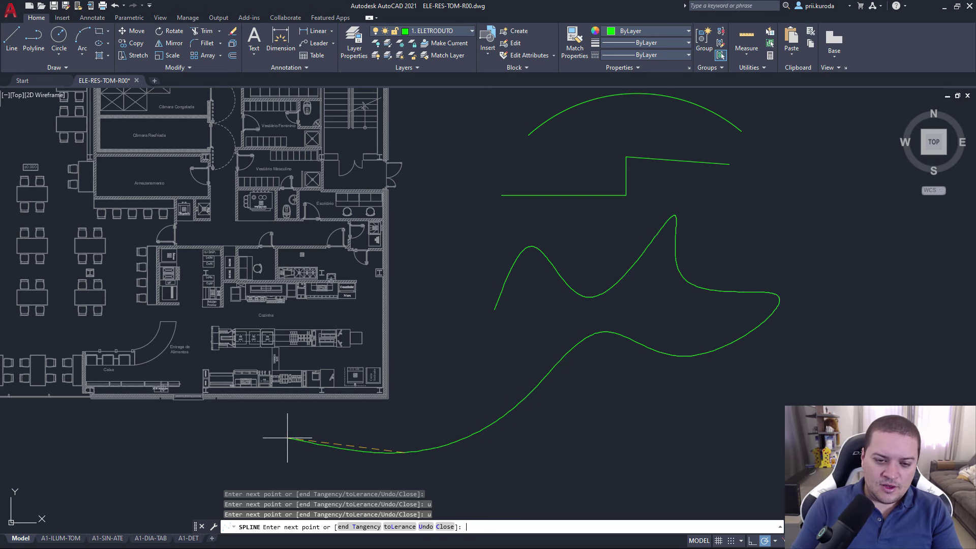
{"action": "type", "text": "u"}
{"action": "key", "text": "Return"}
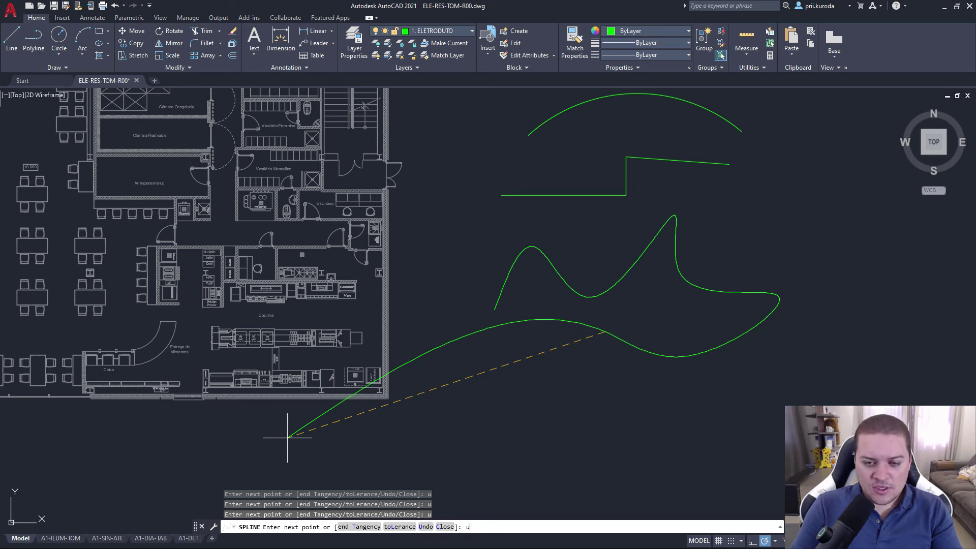
{"action": "type", "text": "u"}
{"action": "key", "text": "Return"}
{"action": "type", "text": "u"}
{"action": "key", "text": "Return"}
{"action": "type", "text": "u"}
{"action": "key", "text": "Return"}
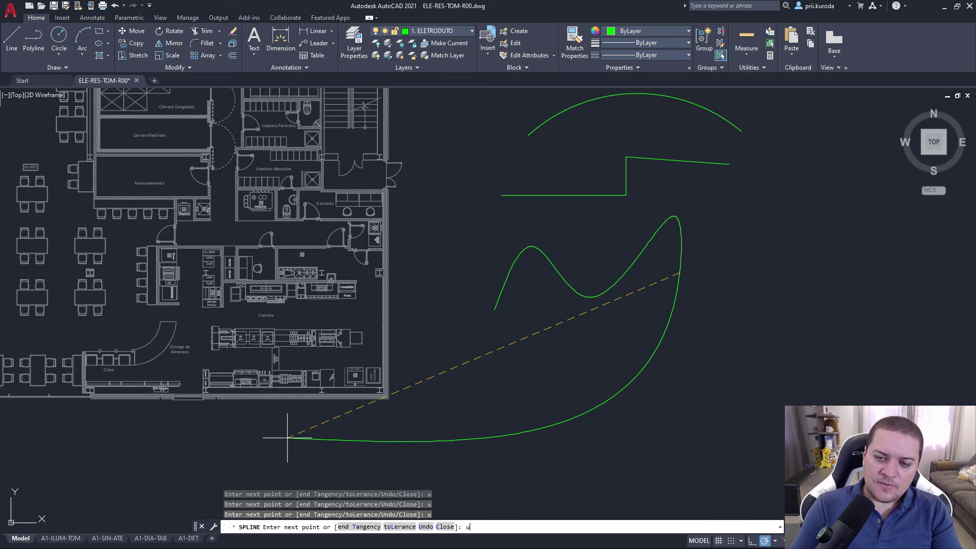
{"action": "key", "text": "Return"}
{"action": "type", "text": "u"}
{"action": "key", "text": "Return"}
{"action": "type", "text": "u"}
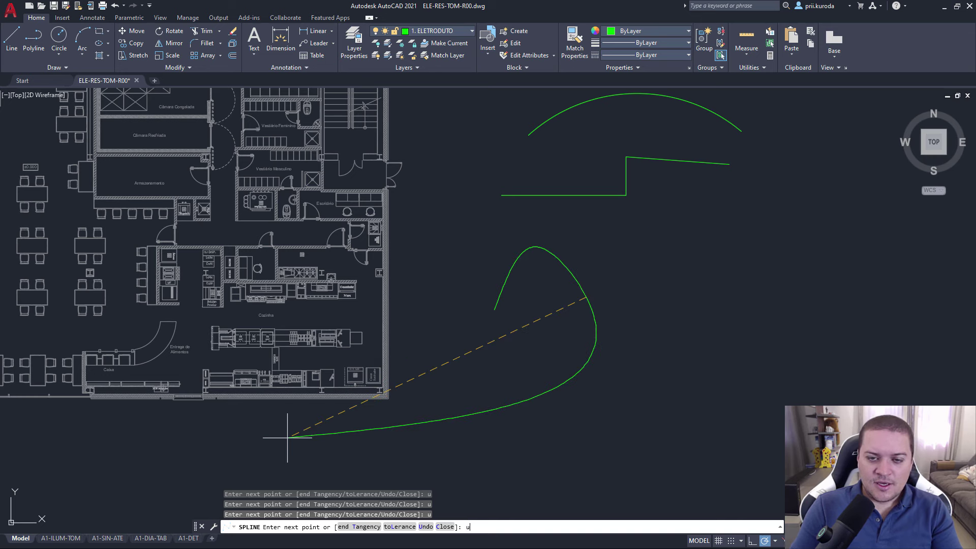
{"action": "scroll", "coordinate": [649, 331], "scroll_direction": "up", "scroll_amount": 2}
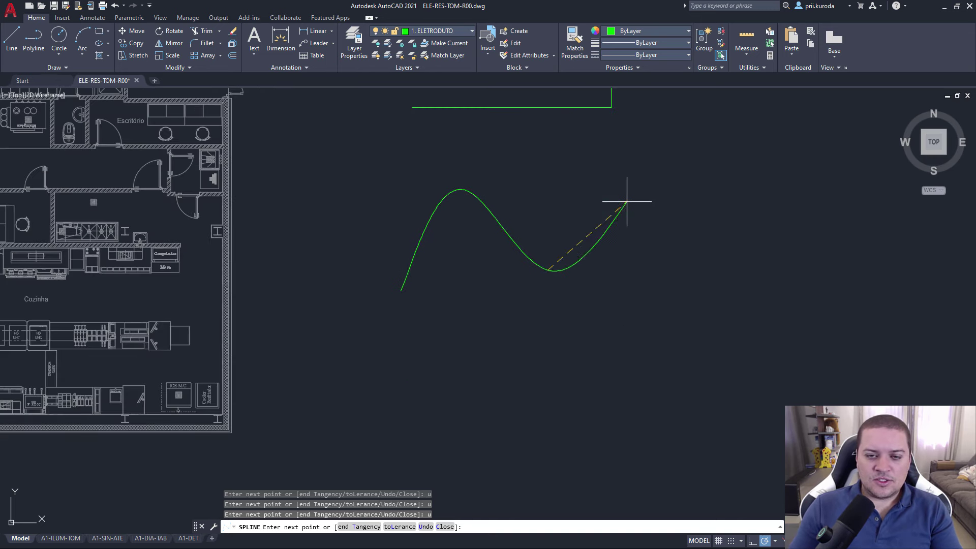
{"action": "left_click", "coordinate": [648, 171]}
{"action": "middle_click_drag", "start_coordinate": [697, 218], "coordinate": [668, 342]}
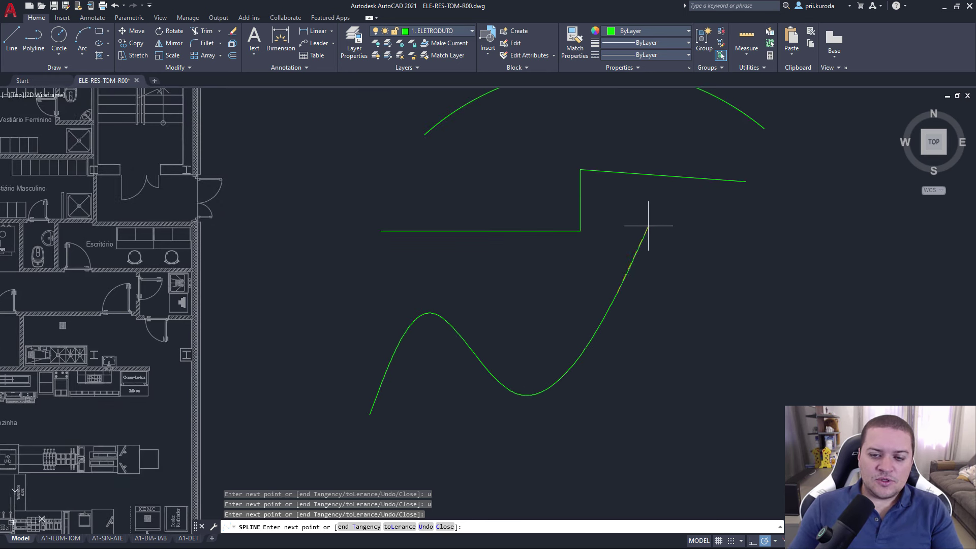
Finish the S-shaped spline and check it before panning back to the floor plan.
{"action": "key", "text": "Return"}
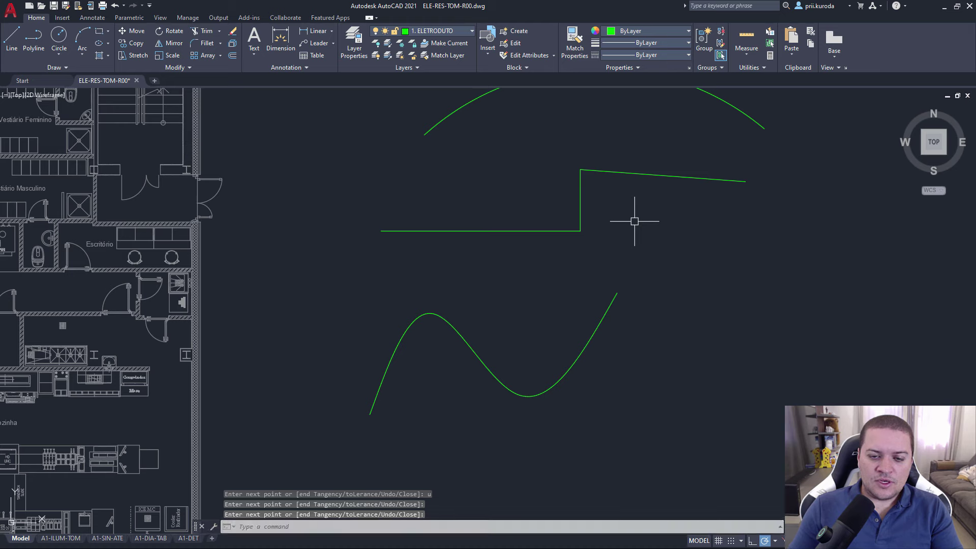
{"action": "scroll", "coordinate": [627, 446], "scroll_direction": "down", "scroll_amount": 2}
{"action": "left_click", "coordinate": [543, 385]}
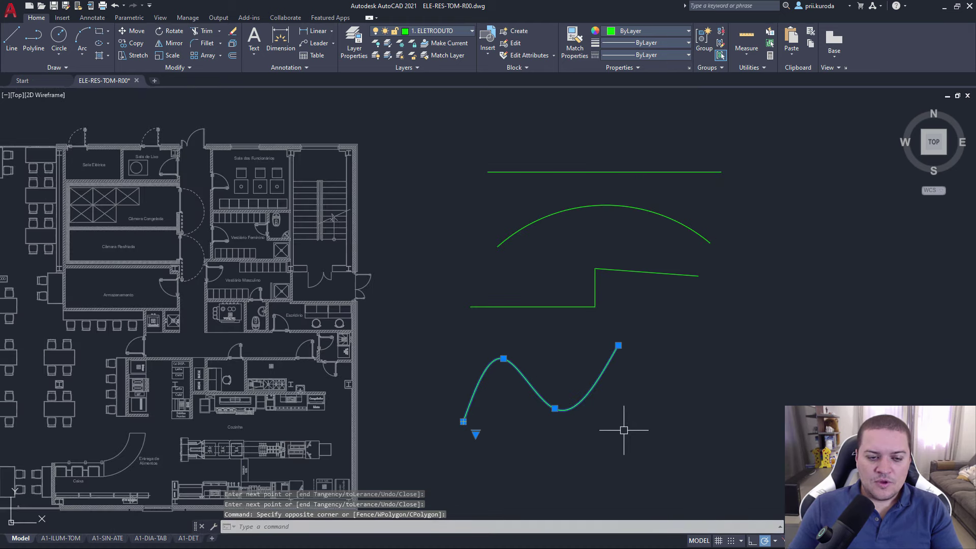
{"action": "middle_click_drag", "start_coordinate": [456, 399], "coordinate": [726, 462]}
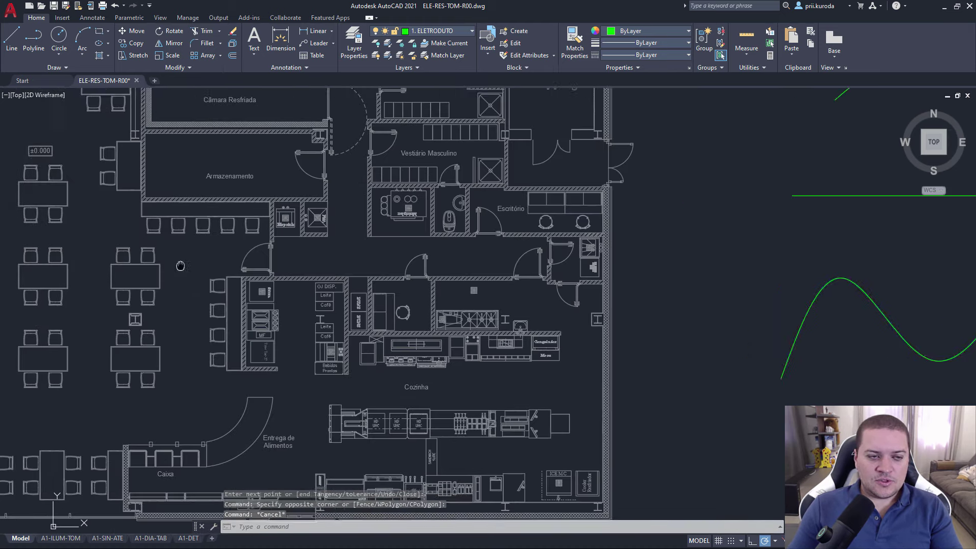
{"action": "key", "text": "Escape"}
{"action": "scroll", "coordinate": [402, 499], "scroll_direction": "down", "scroll_amount": 2}
{"action": "scroll", "coordinate": [264, 163], "scroll_direction": "up", "scroll_amount": 5}
{"action": "scroll", "coordinate": [325, 235], "scroll_direction": "up", "scroll_amount": 2}
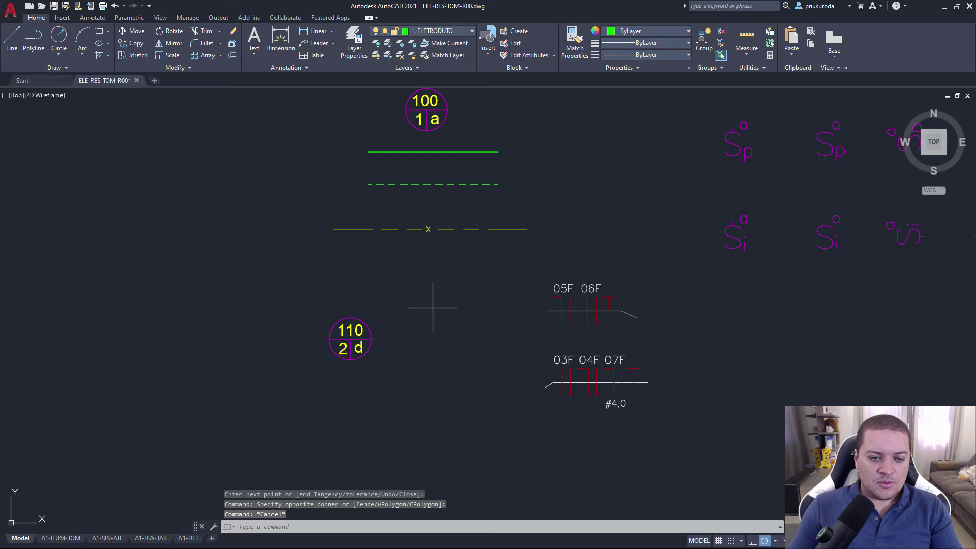
Copy the 110 2d circle symbol (CO) to a spot beside the toilet in the bathroom.
{"action": "left_click", "coordinate": [436, 306]}
{"action": "left_click", "coordinate": [285, 398]}
{"action": "type", "text": "co"}
{"action": "key", "text": "Return"}
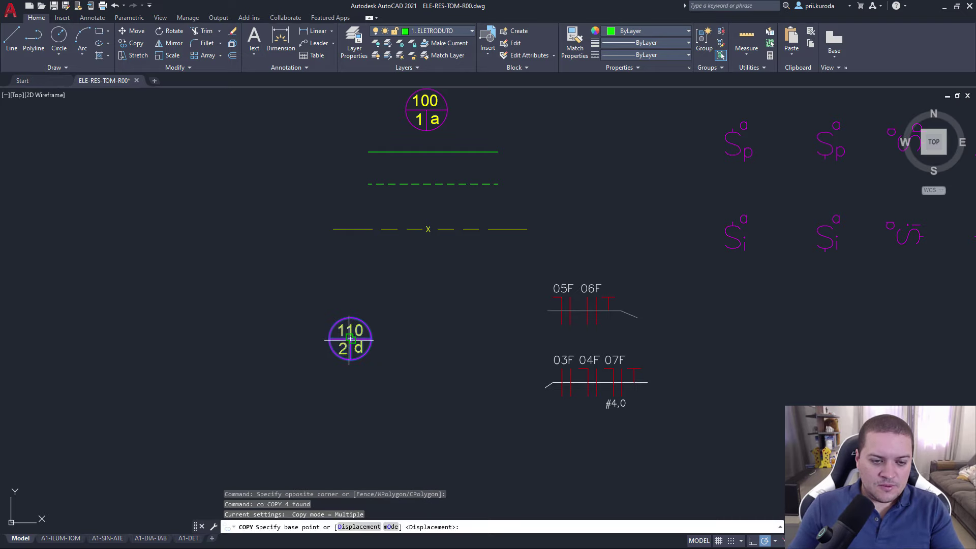
{"action": "left_click", "coordinate": [350, 339]}
{"action": "scroll", "coordinate": [357, 354], "scroll_direction": "down", "scroll_amount": 4}
{"action": "middle_click_drag", "start_coordinate": [369, 409], "coordinate": [425, 218]}
{"action": "scroll", "coordinate": [426, 218], "scroll_direction": "down", "scroll_amount": 6}
{"action": "scroll", "coordinate": [427, 204], "scroll_direction": "up", "scroll_amount": 4}
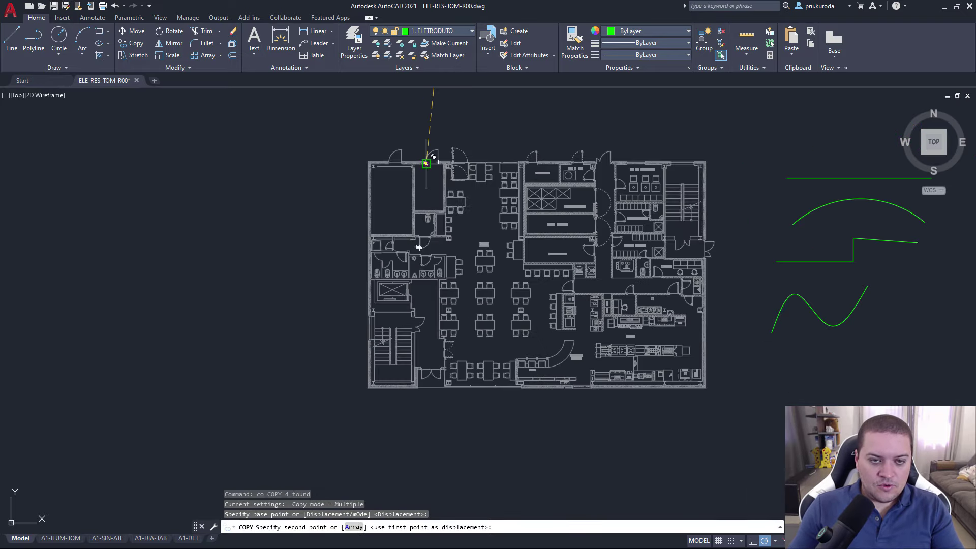
{"action": "scroll", "coordinate": [430, 157], "scroll_direction": "up", "scroll_amount": 3}
{"action": "scroll", "coordinate": [426, 326], "scroll_direction": "up", "scroll_amount": 5}
{"action": "left_click", "coordinate": [407, 331]}
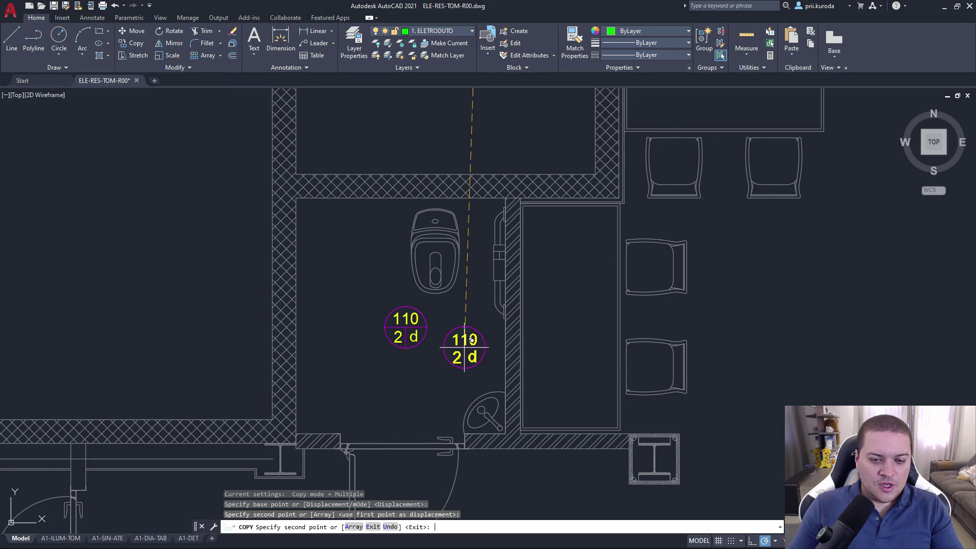
{"action": "key", "text": "Return"}
{"action": "middle_click_drag", "start_coordinate": [458, 334], "coordinate": [432, 244]}
{"action": "type", "text": "SPL"}
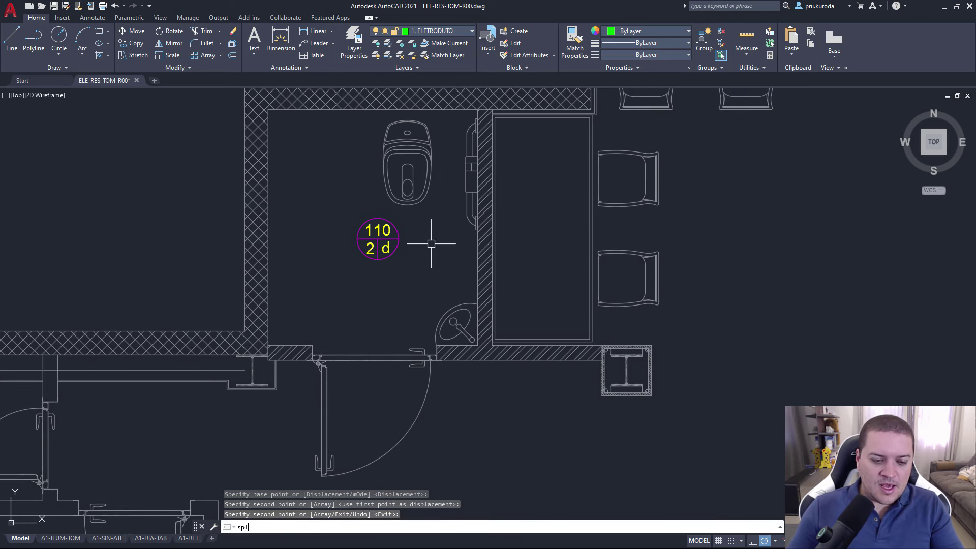
{"action": "key", "text": "Return"}
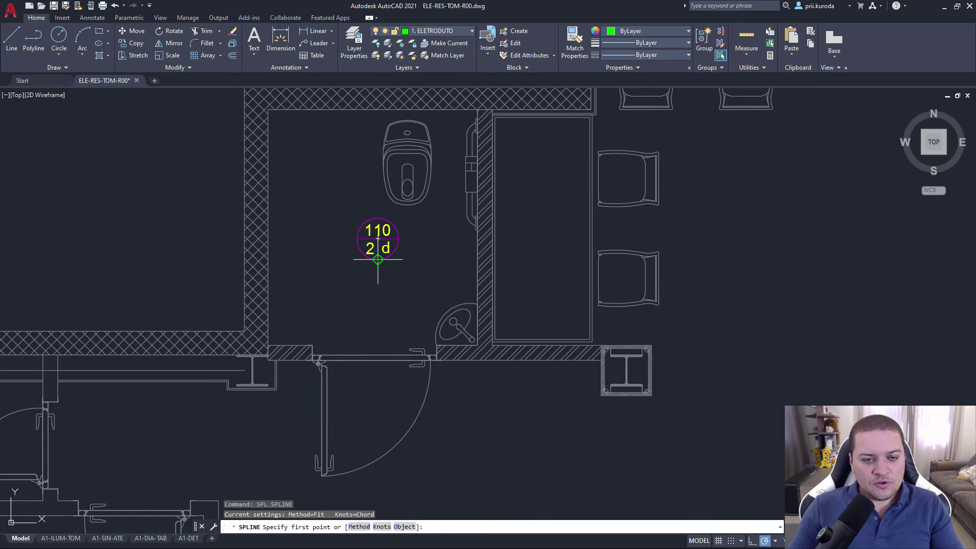
{"action": "left_click", "coordinate": [378, 260]}
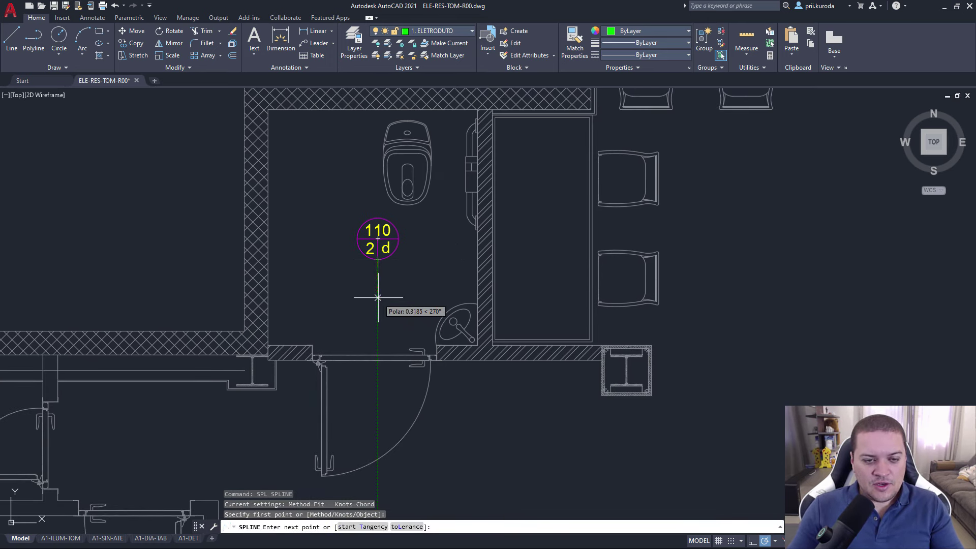
{"action": "left_click", "coordinate": [378, 330]}
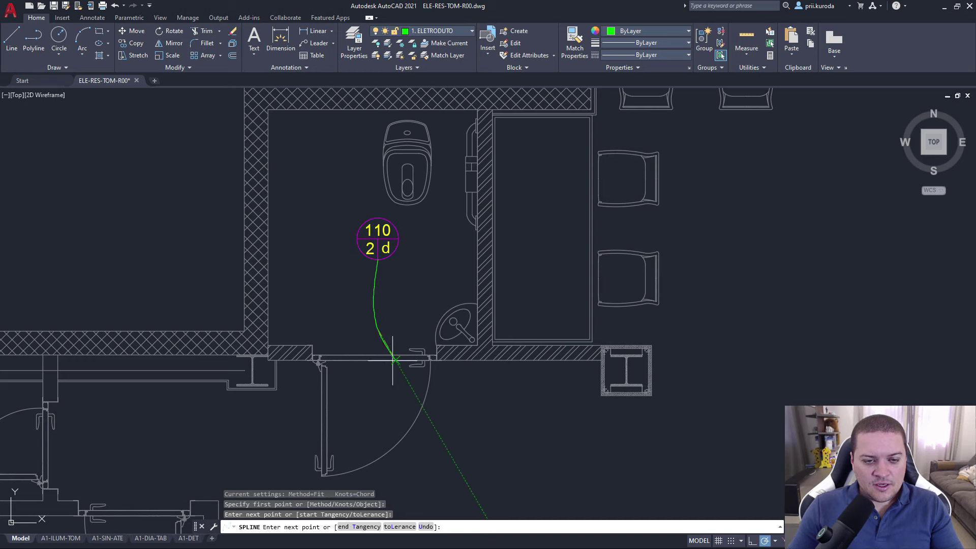
{"action": "scroll", "coordinate": [411, 421], "scroll_direction": "down", "scroll_amount": 2}
{"action": "middle_click_drag", "start_coordinate": [407, 436], "coordinate": [427, 326]}
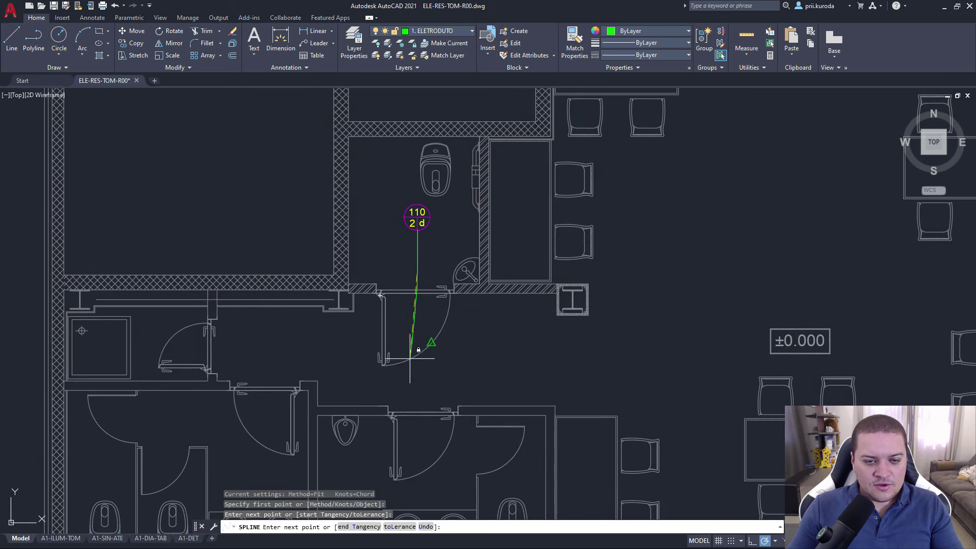
{"action": "left_click", "coordinate": [407, 336]}
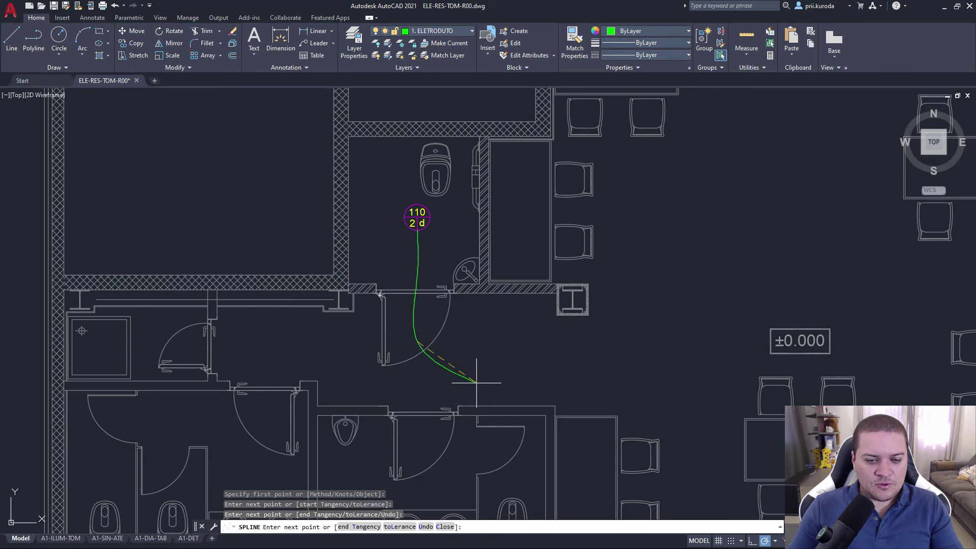
{"action": "left_click", "coordinate": [486, 379]}
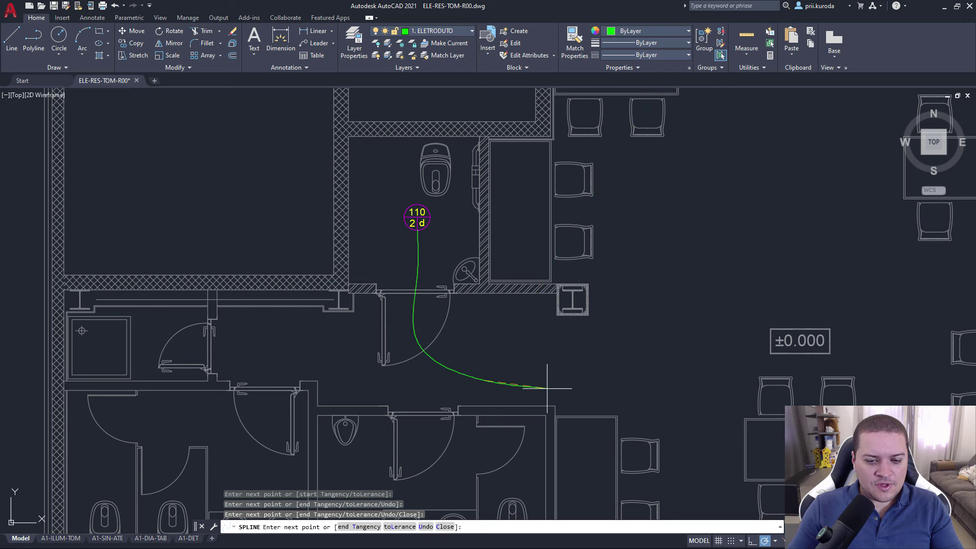
{"action": "key", "text": "Return"}
{"action": "left_click", "coordinate": [448, 371]}
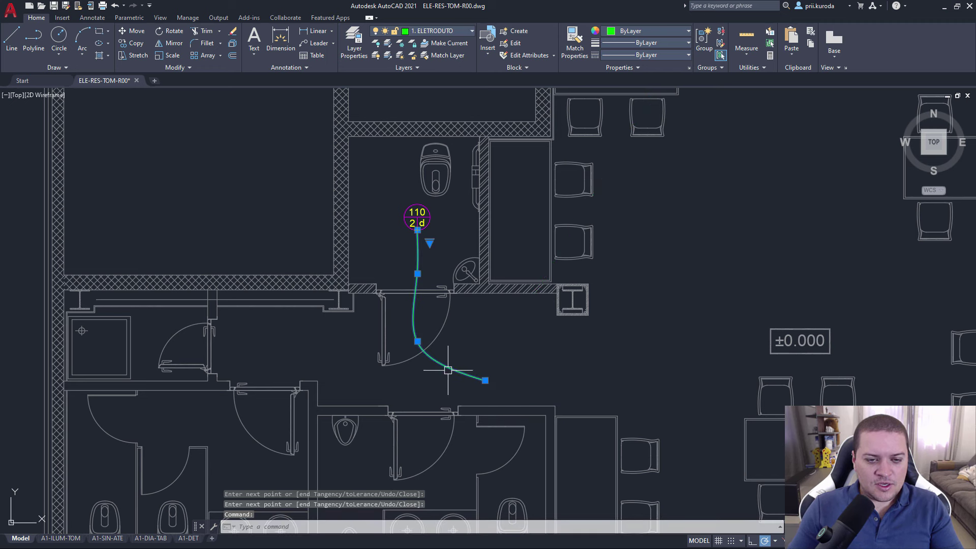
{"action": "scroll", "coordinate": [406, 266], "scroll_direction": "up", "scroll_amount": 4}
{"action": "scroll", "coordinate": [458, 279], "scroll_direction": "up", "scroll_amount": 1}
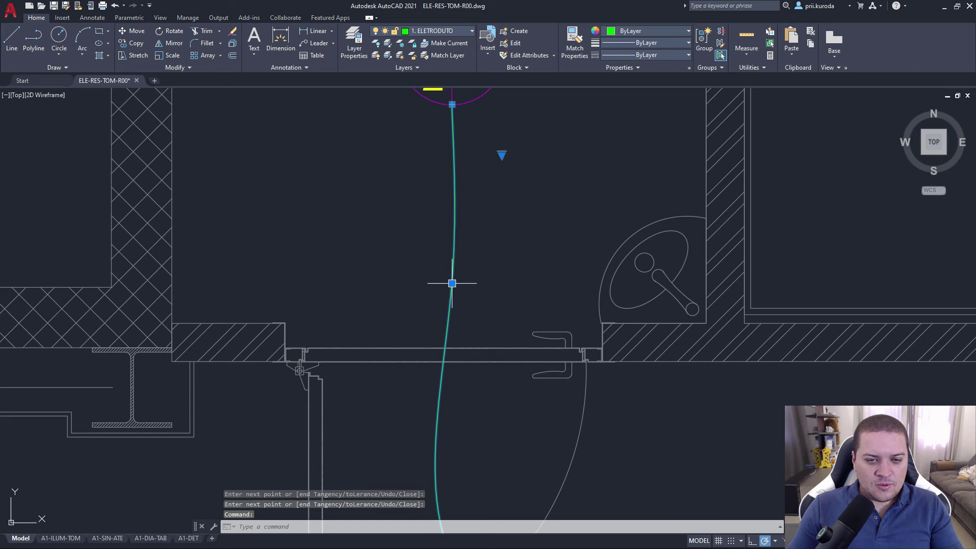
{"action": "left_click", "coordinate": [452, 283]}
{"action": "scroll", "coordinate": [443, 284], "scroll_direction": "down", "scroll_amount": 3}
{"action": "scroll", "coordinate": [458, 315], "scroll_direction": "up", "scroll_amount": 2}
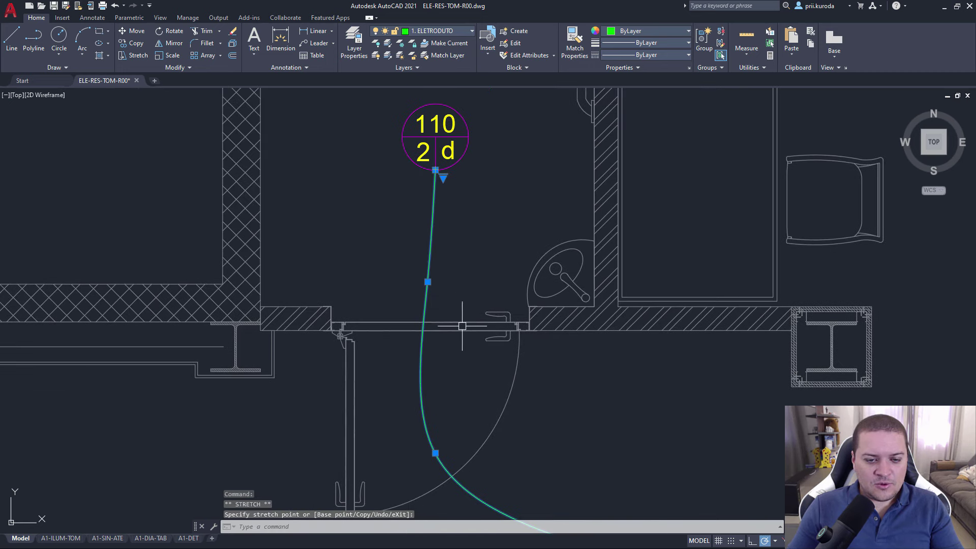
{"action": "left_click", "coordinate": [455, 433]}
{"action": "mouse_move", "coordinate": [428, 281]}
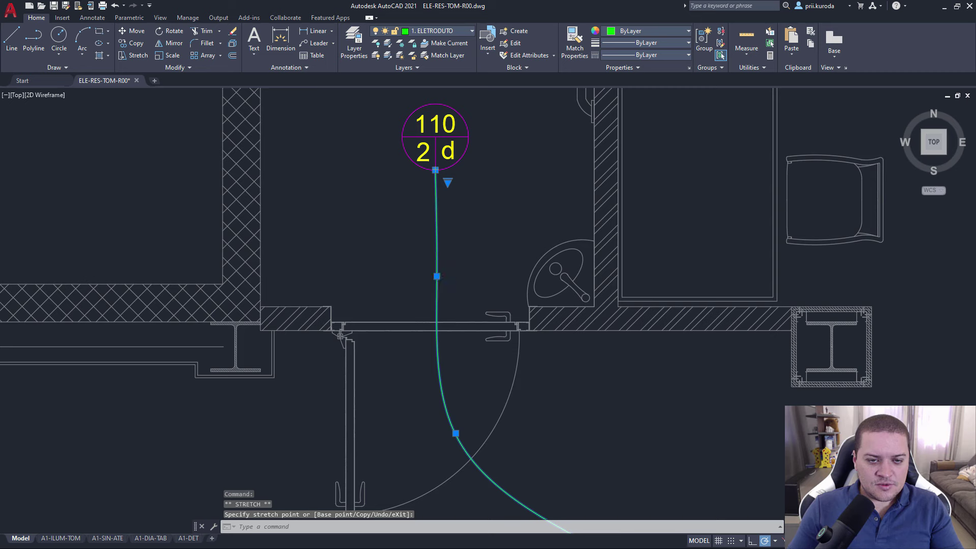
{"action": "scroll", "coordinate": [458, 279], "scroll_direction": "down", "scroll_amount": 2}
{"action": "key", "text": "Escape"}
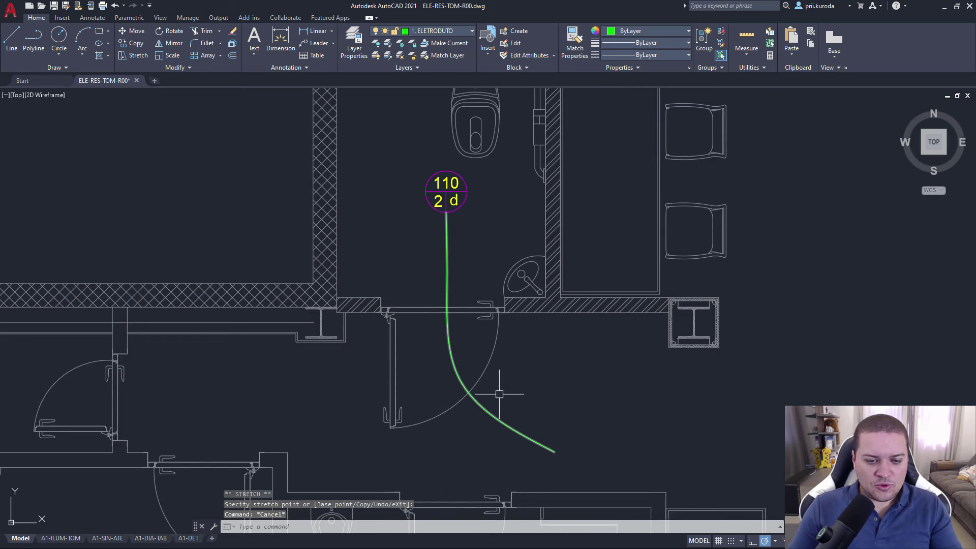
{"action": "left_click_drag", "start_coordinate": [508, 327], "coordinate": [488, 447]}
Delete the spline and draw a three-point trial spline below the 110 2d symbol.
{"action": "key", "text": "Delete"}
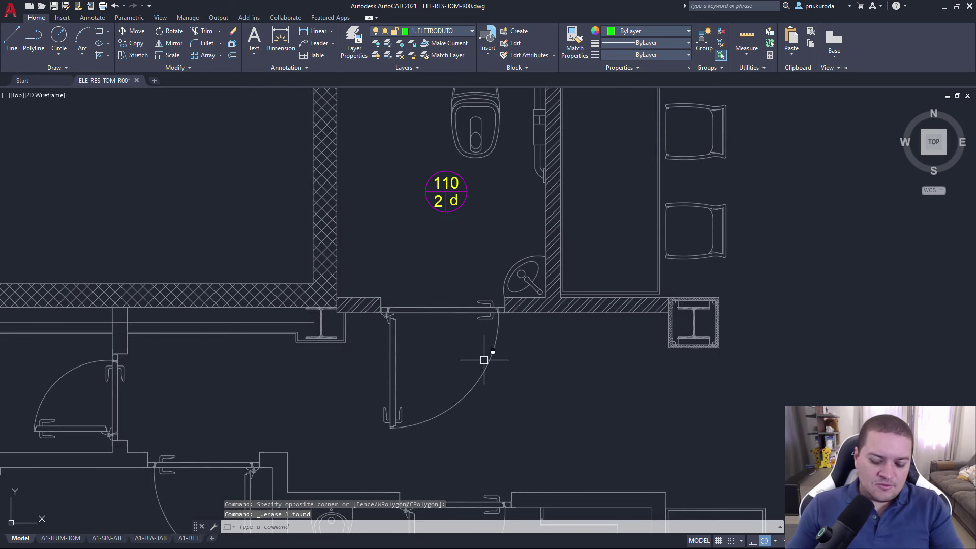
{"action": "type", "text": "spl"}
{"action": "key", "text": "Return"}
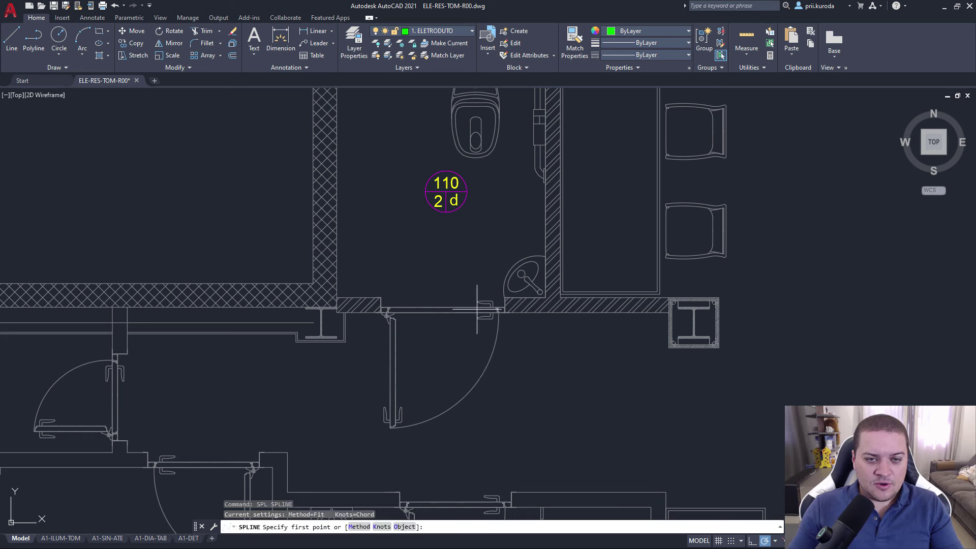
{"action": "left_click", "coordinate": [446, 212]}
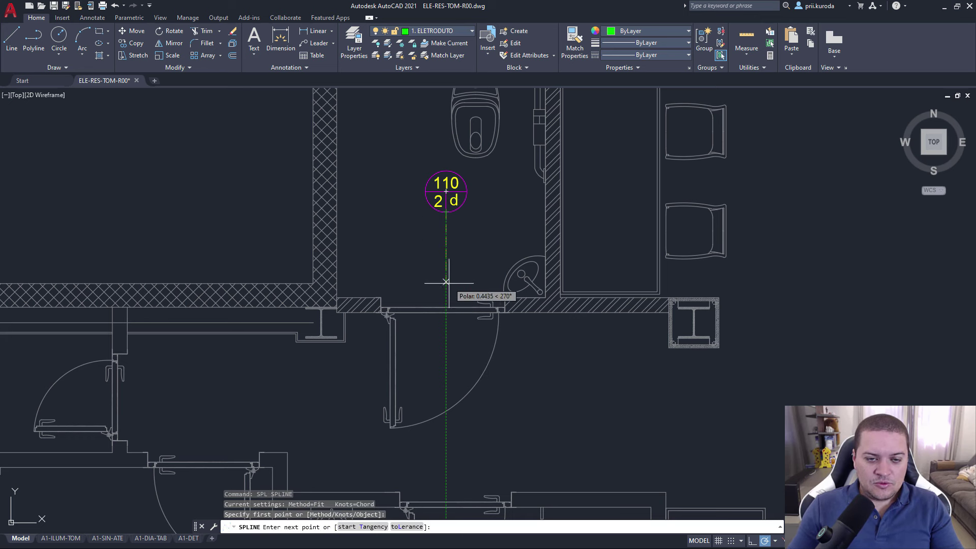
{"action": "left_click", "coordinate": [446, 334]}
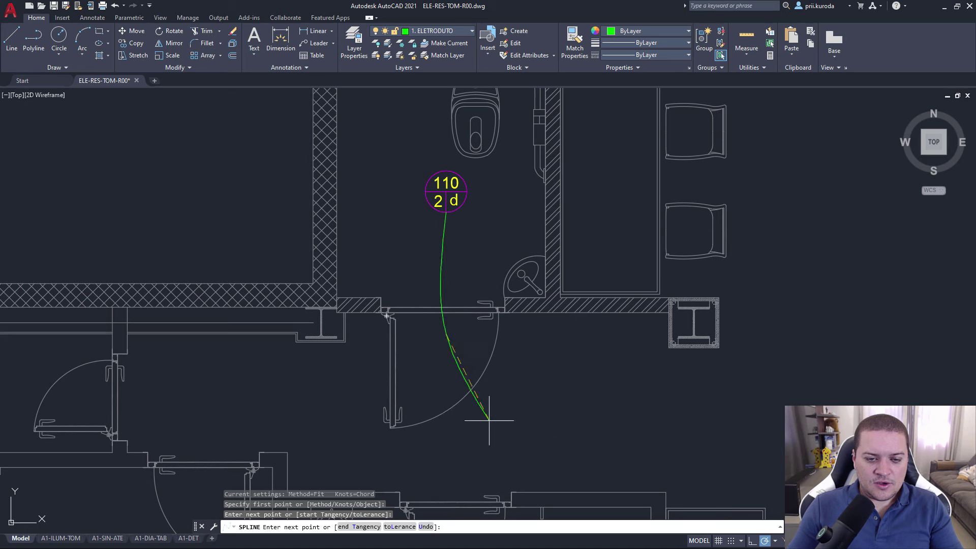
{"action": "left_click", "coordinate": [694, 465]}
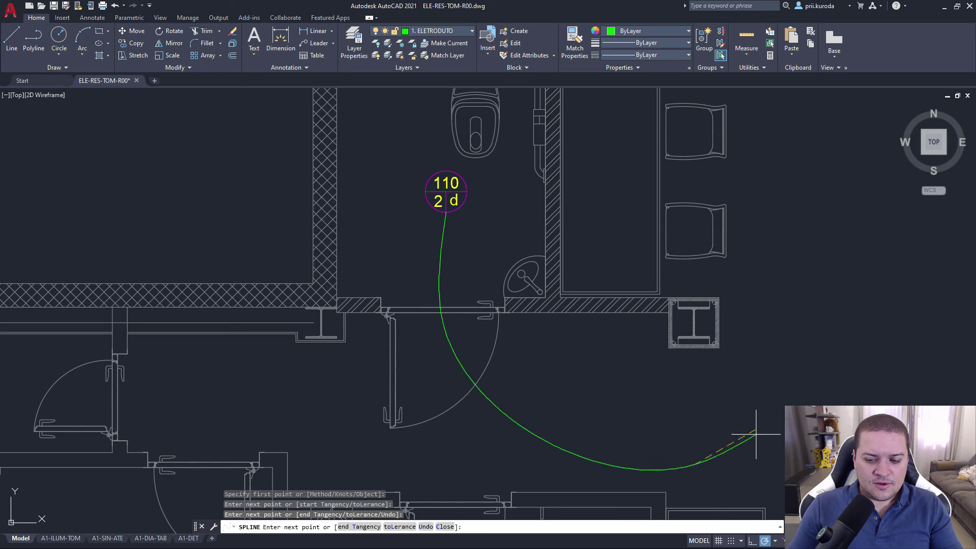
{"action": "key", "text": "Return"}
Select the trial spline, try reshaping it, then delete it.
{"action": "left_click_drag", "start_coordinate": [547, 411], "coordinate": [508, 414]}
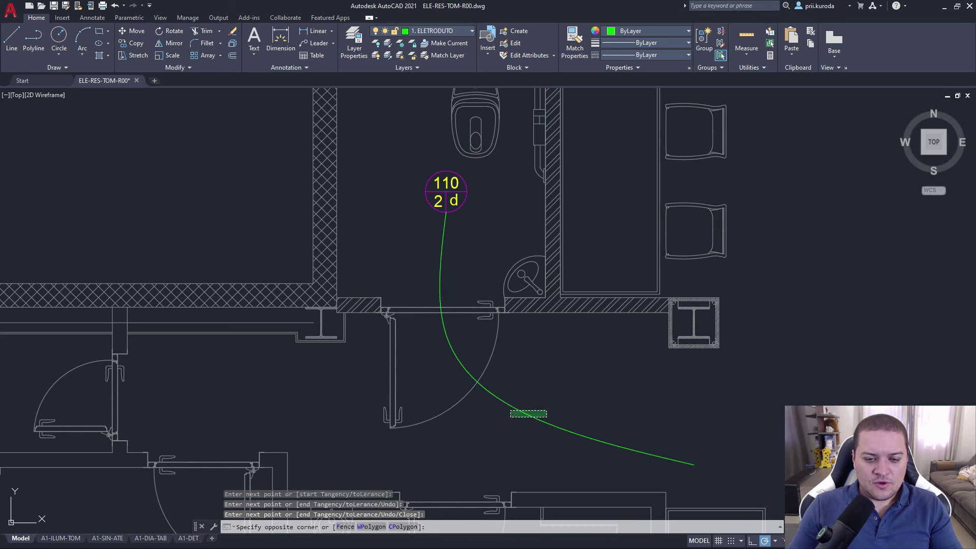
{"action": "left_click", "coordinate": [445, 334]}
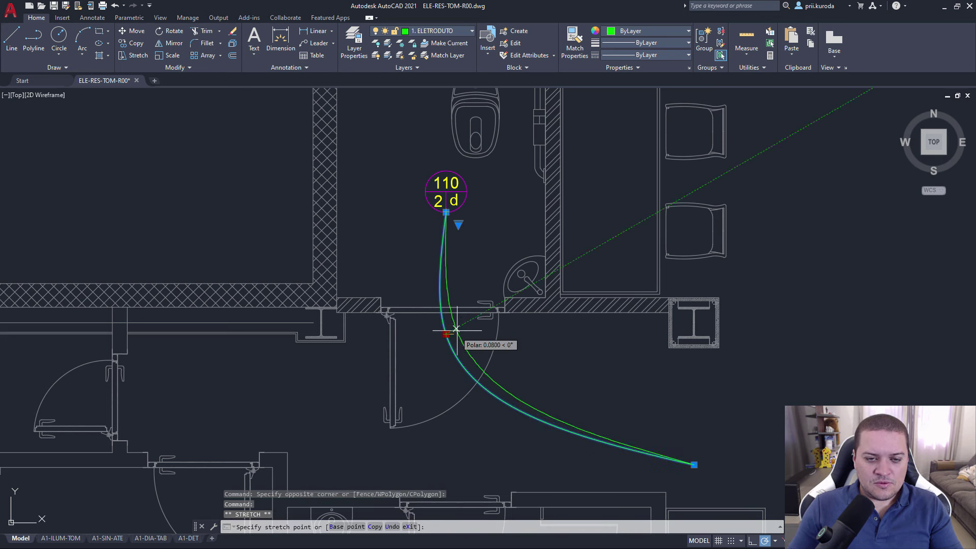
{"action": "key", "text": "Escape"}
{"action": "left_click_drag", "start_coordinate": [556, 388], "coordinate": [493, 391]}
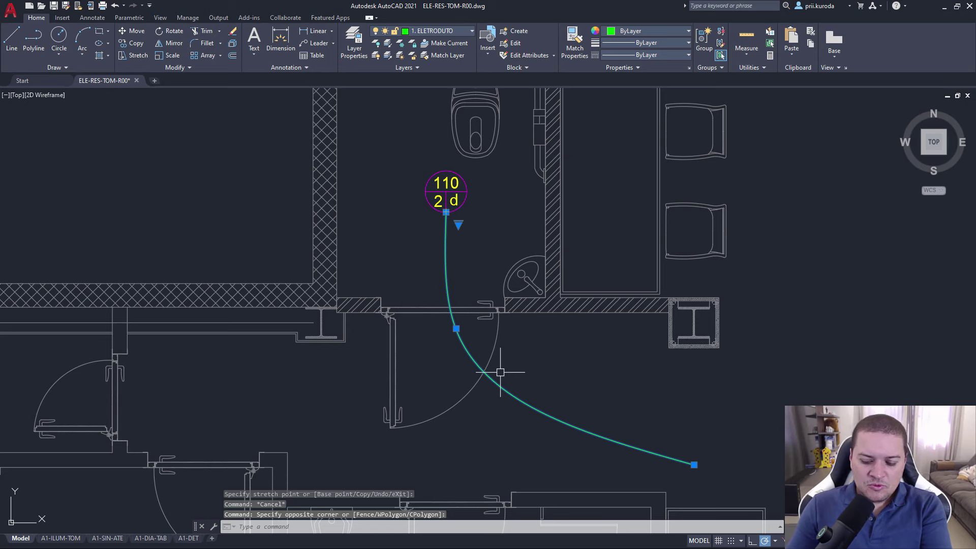
{"action": "key", "text": "Delete"}
Select the wavy green spline and move it slightly to a new spot beside the plan.
{"action": "scroll", "coordinate": [501, 345], "scroll_direction": "down", "scroll_amount": 5}
{"action": "scroll", "coordinate": [584, 351], "scroll_direction": "down", "scroll_amount": 2}
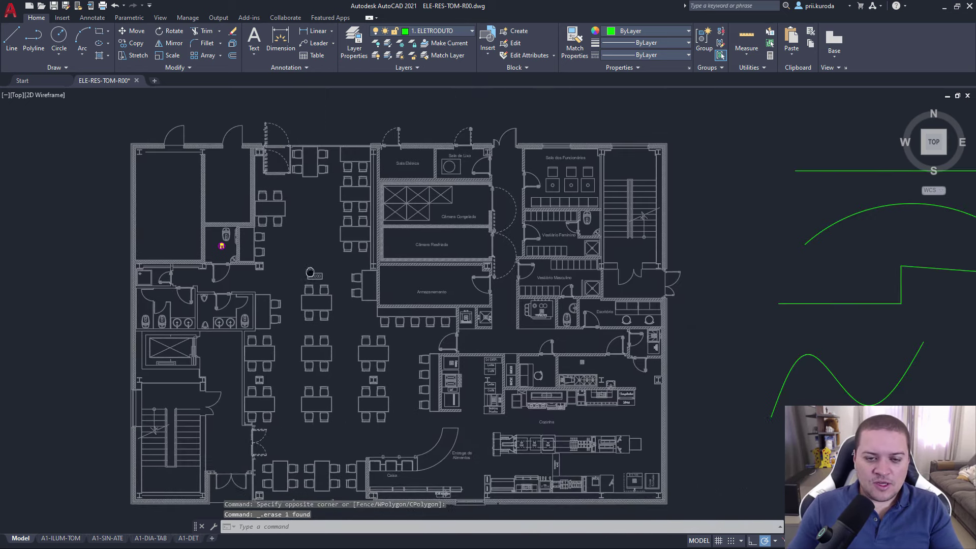
{"action": "scroll", "coordinate": [372, 254], "scroll_direction": "down", "scroll_amount": 2}
{"action": "scroll", "coordinate": [558, 265], "scroll_direction": "up", "scroll_amount": 5}
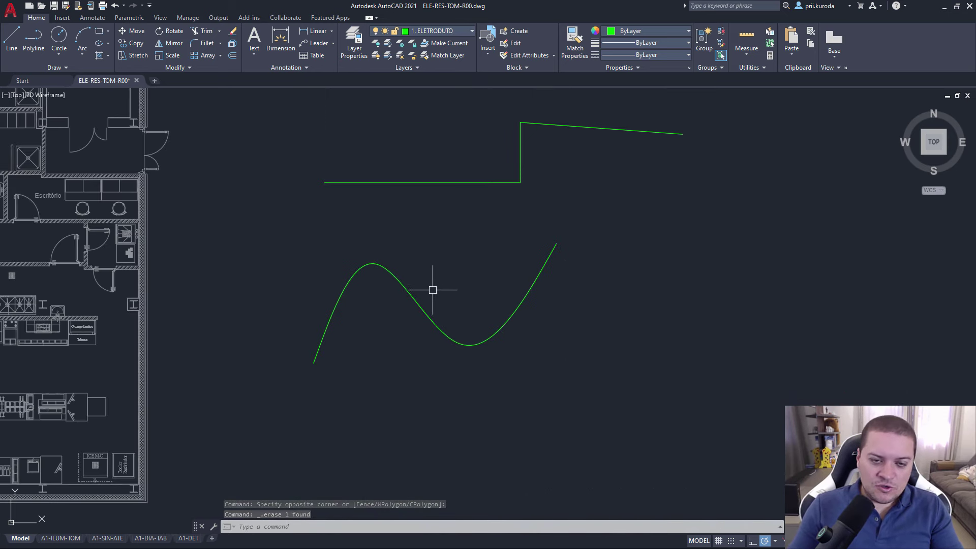
{"action": "left_click", "coordinate": [447, 299]}
{"action": "left_click", "coordinate": [370, 324]}
{"action": "scroll", "coordinate": [437, 310], "scroll_direction": "down", "scroll_amount": 2}
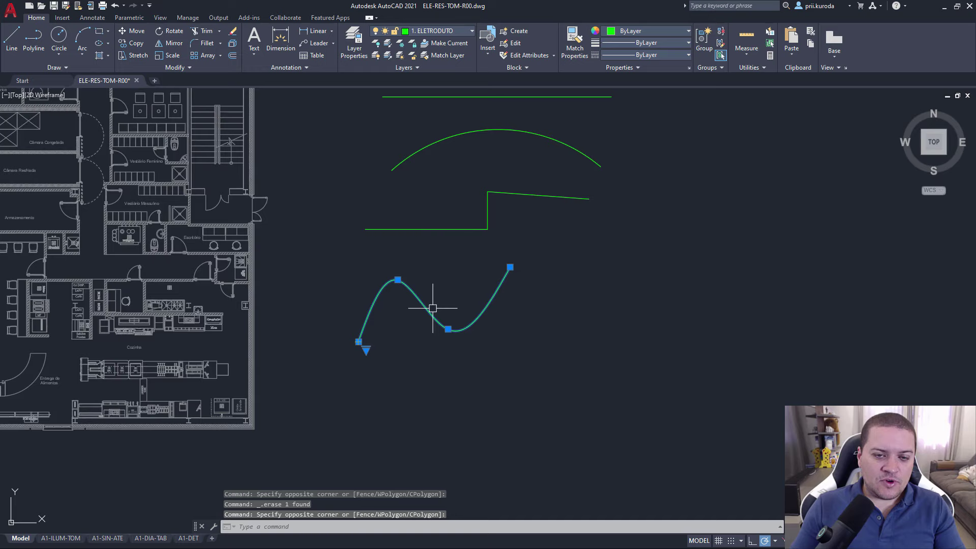
{"action": "scroll", "coordinate": [508, 356], "scroll_direction": "down", "scroll_amount": 2}
{"action": "scroll", "coordinate": [522, 326], "scroll_direction": "up", "scroll_amount": 2}
{"action": "left_click", "coordinate": [601, 352]}
{"action": "left_click", "coordinate": [474, 436]}
{"action": "middle_click_drag", "start_coordinate": [553, 391], "coordinate": [497, 382]}
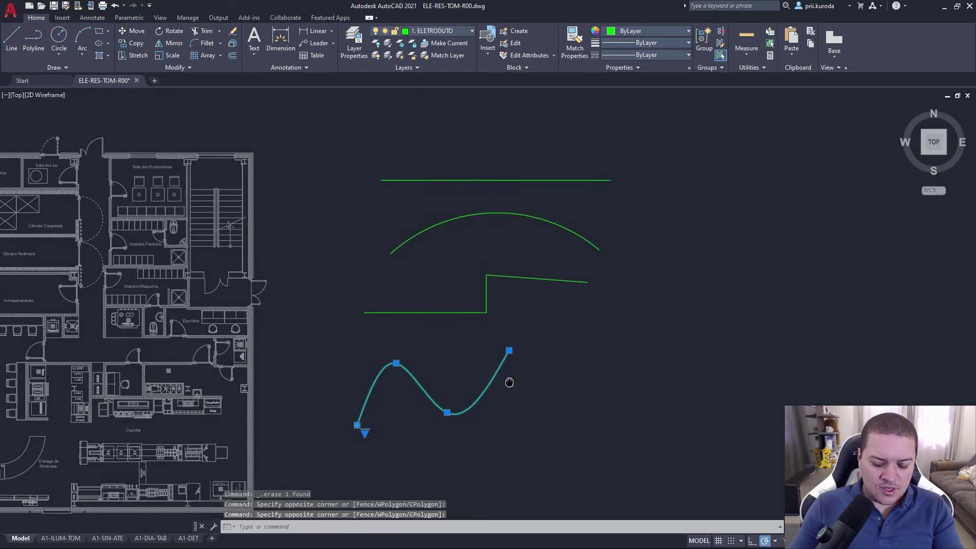
{"action": "type", "text": "m"}
{"action": "key", "text": "Return"}
{"action": "left_click", "coordinate": [554, 378]}
{"action": "left_click", "coordinate": [619, 348]}
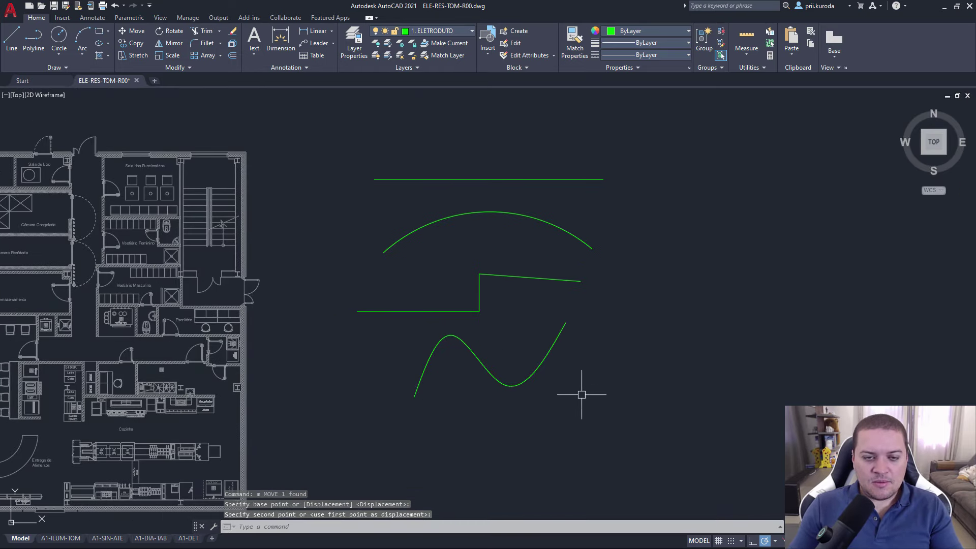
{"action": "scroll", "coordinate": [513, 346], "scroll_direction": "down", "scroll_amount": 5}
Review the Rectang/REC and Circle/C entries in the MindMeister draw-commands map.
{"action": "key", "text": "alt+Tab"}
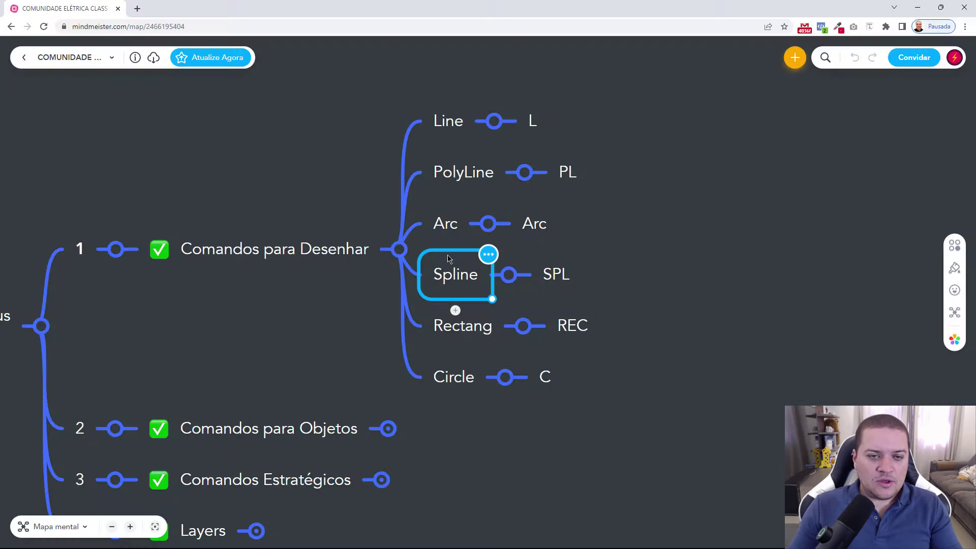
{"action": "left_click", "coordinate": [450, 337]}
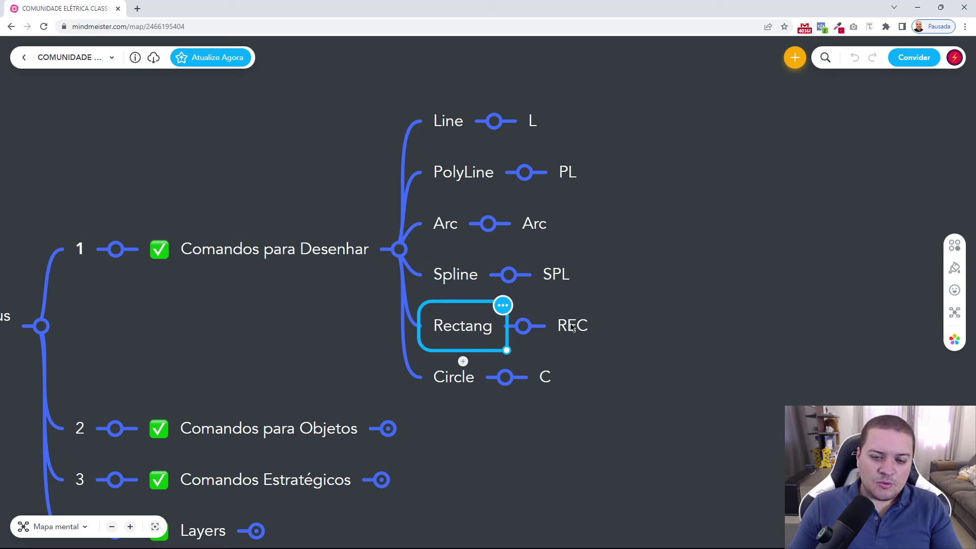
{"action": "left_click", "coordinate": [573, 328]}
{"action": "left_click", "coordinate": [455, 332]}
{"action": "left_click", "coordinate": [450, 384]}
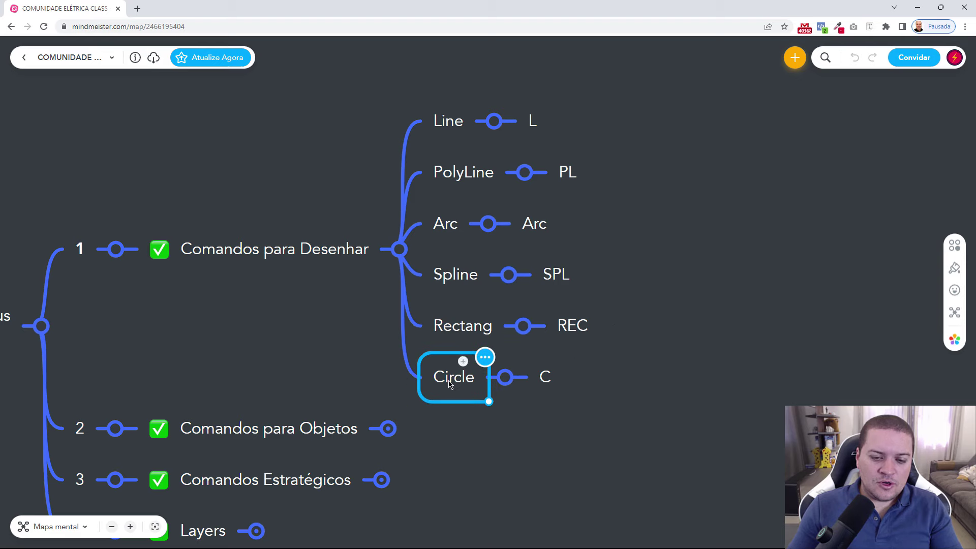
{"action": "left_click", "coordinate": [547, 379]}
Run RECTANG below the spline, cancel the trial first corner, and restart the command.
{"action": "key", "text": "alt+Tab"}
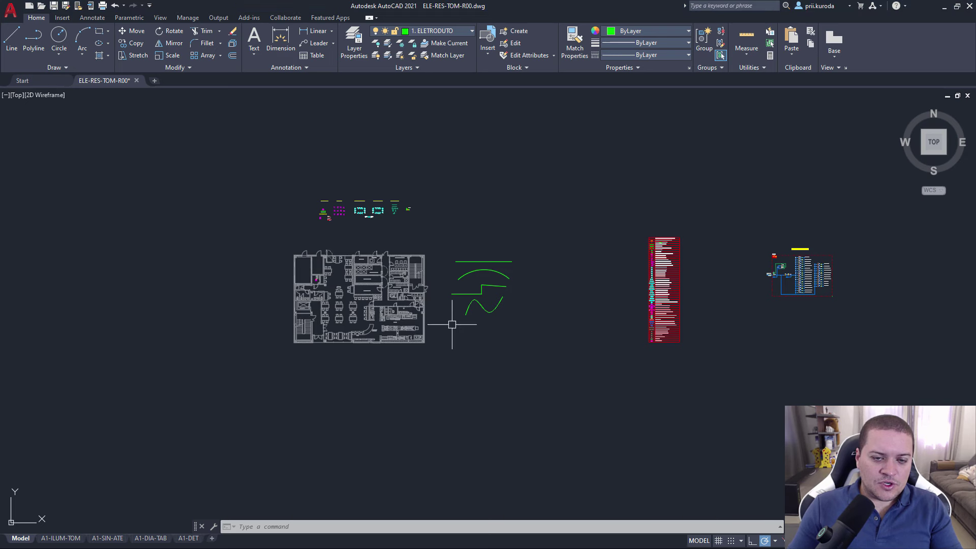
{"action": "type", "text": "re"}
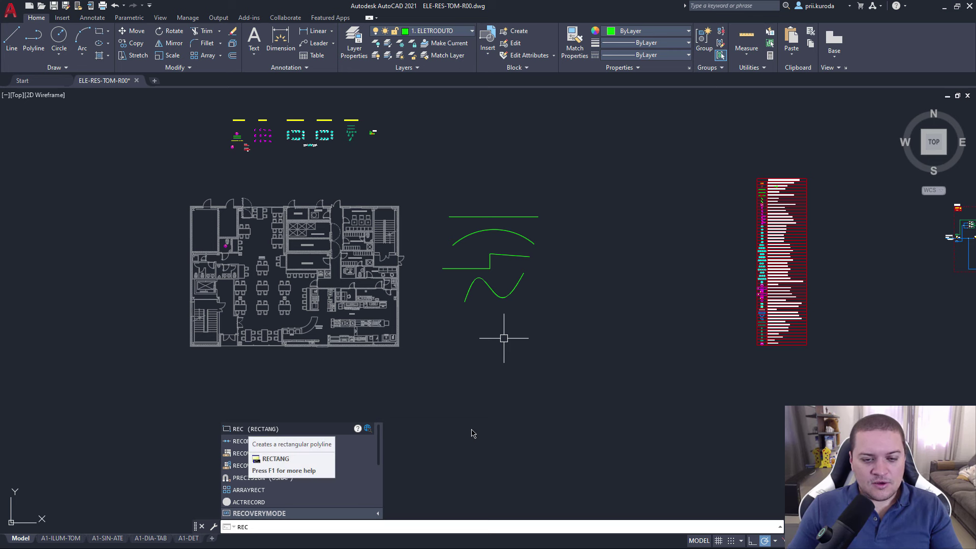
{"action": "key", "text": "Return"}
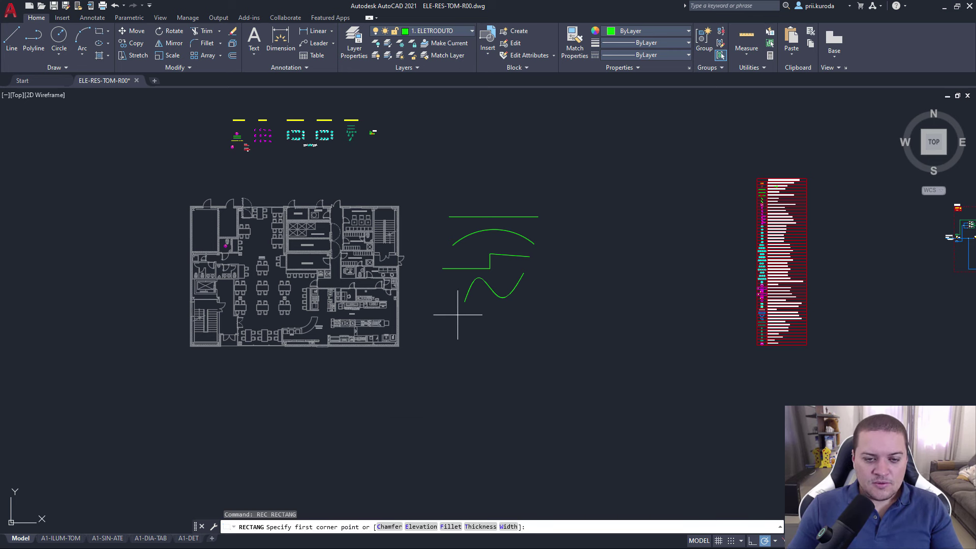
{"action": "scroll", "coordinate": [457, 315], "scroll_direction": "up", "scroll_amount": 2}
{"action": "left_click", "coordinate": [439, 305]}
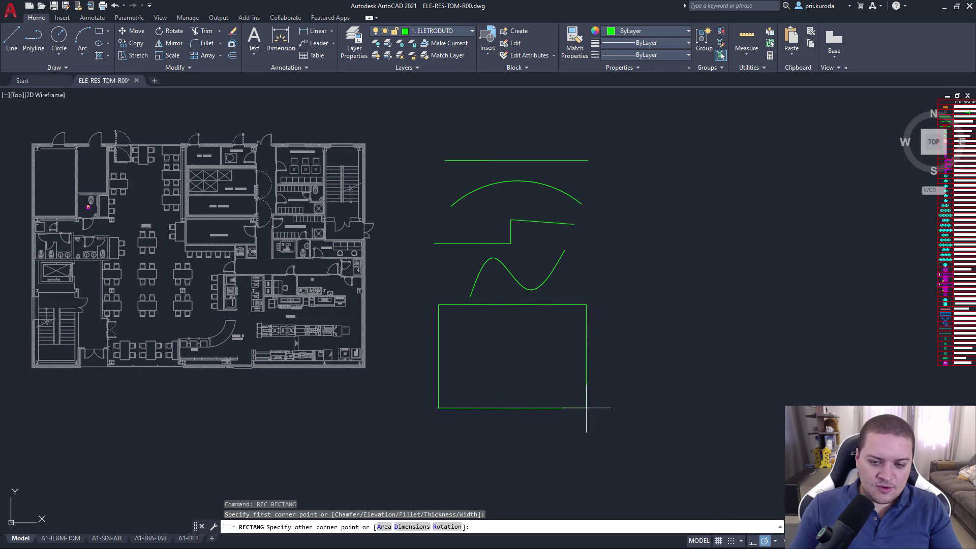
{"action": "key", "text": "Escape"}
{"action": "type", "text": "rec"}
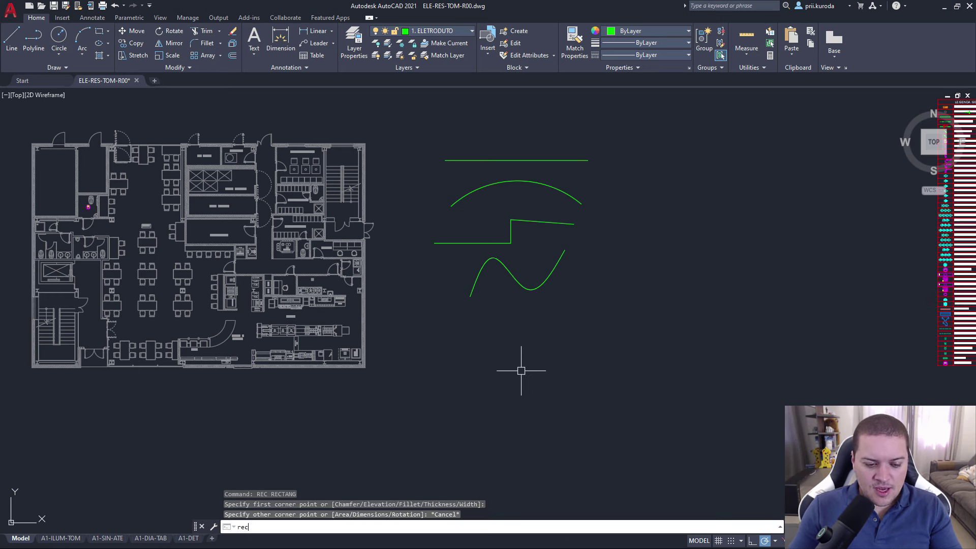
{"action": "key", "text": "Return"}
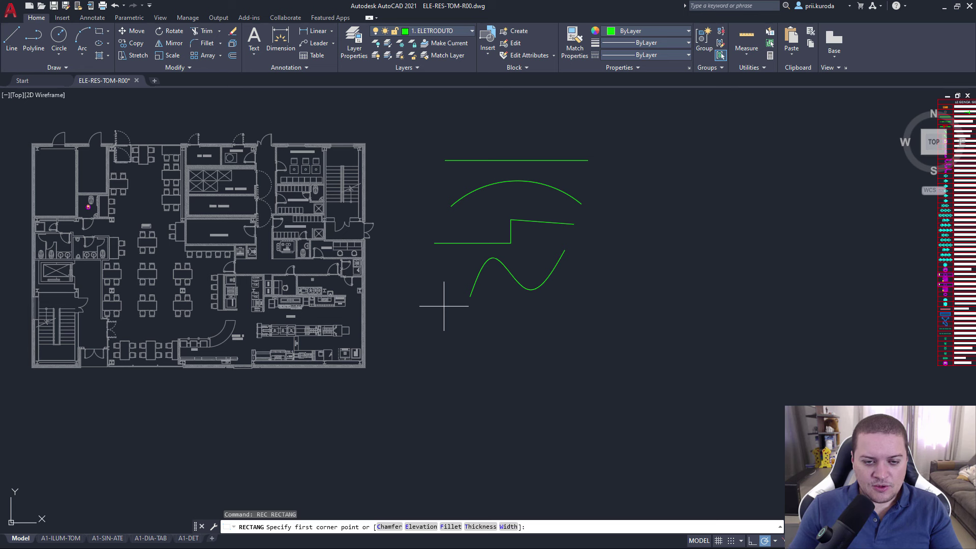
{"action": "left_click", "coordinate": [444, 306]}
{"action": "type", "text": "@10"}
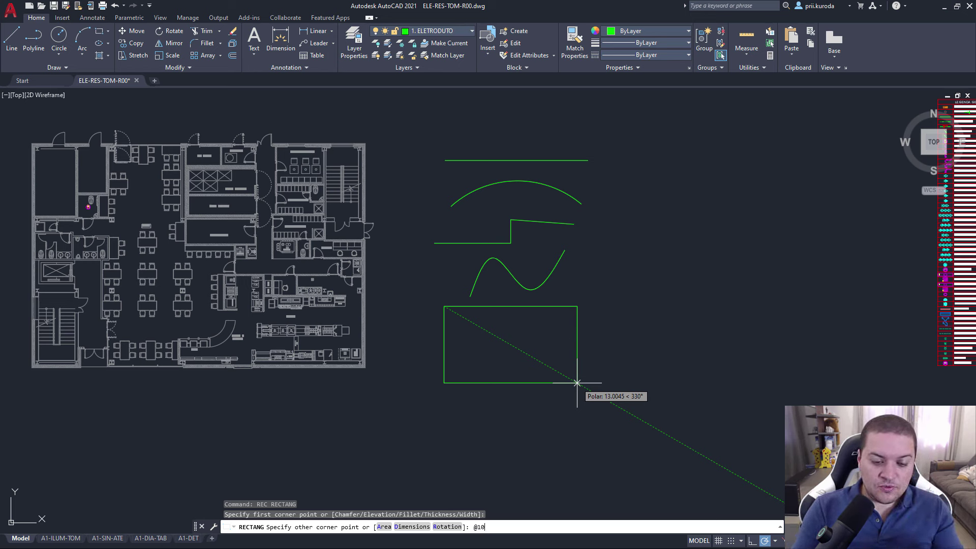
{"action": "type", "text": ",20"}
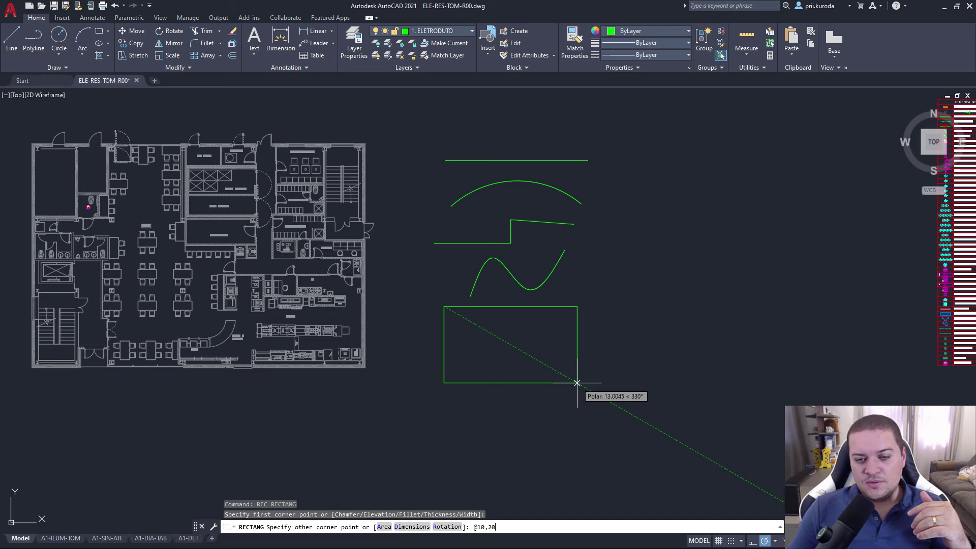
{"action": "key", "text": "Return"}
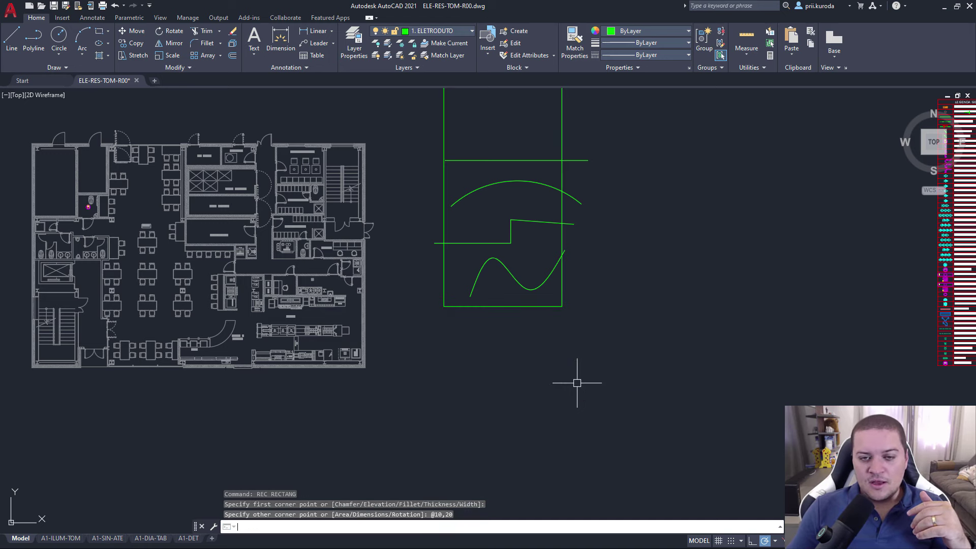
{"action": "scroll", "coordinate": [577, 382], "scroll_direction": "down", "scroll_amount": 5}
{"action": "scroll", "coordinate": [585, 407], "scroll_direction": "up", "scroll_amount": 3}
{"action": "left_click_drag", "start_coordinate": [588, 375], "coordinate": [529, 311]}
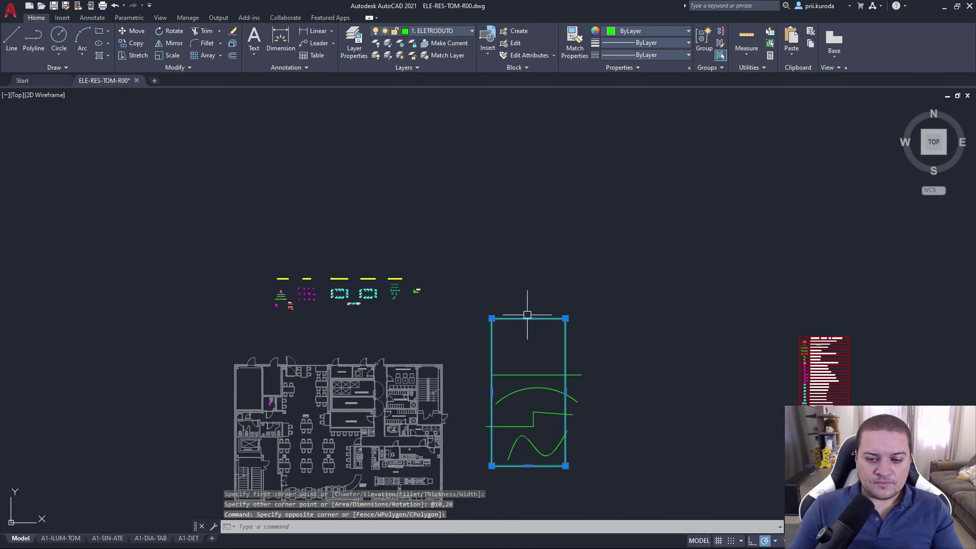
{"action": "type", "text": "m"}
{"action": "key", "text": "Return"}
{"action": "left_click", "coordinate": [522, 332]}
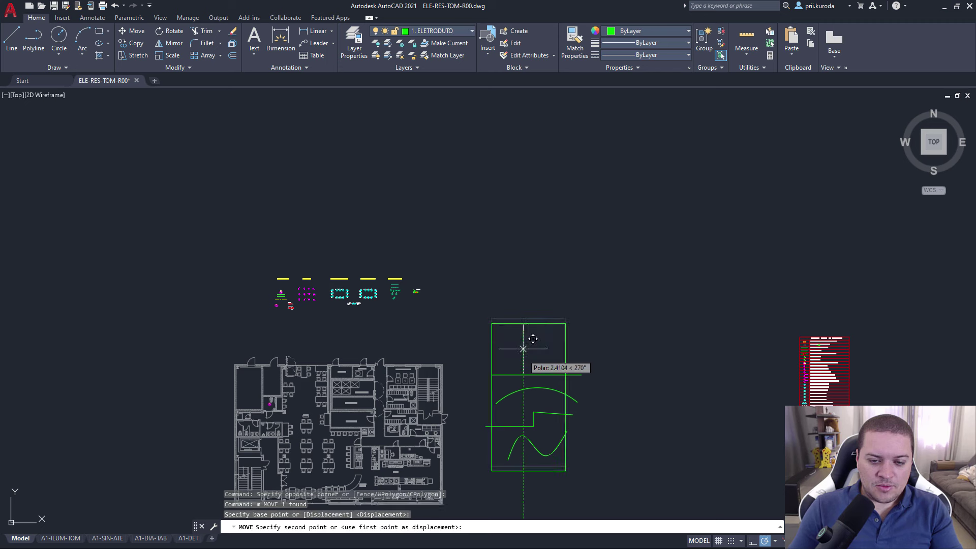
{"action": "scroll", "coordinate": [524, 328], "scroll_direction": "down", "scroll_amount": 3}
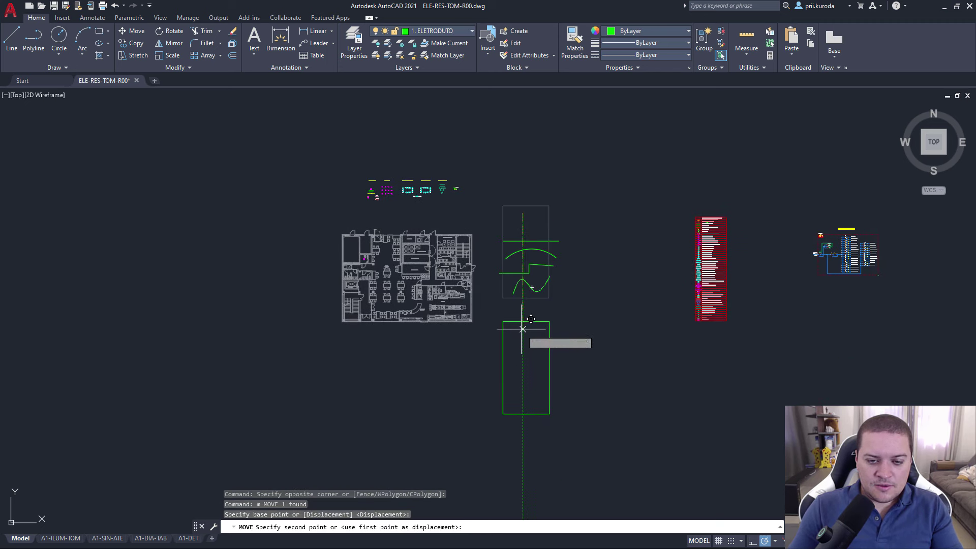
{"action": "key", "text": "Escape"}
{"action": "scroll", "coordinate": [568, 364], "scroll_direction": "up", "scroll_amount": 2}
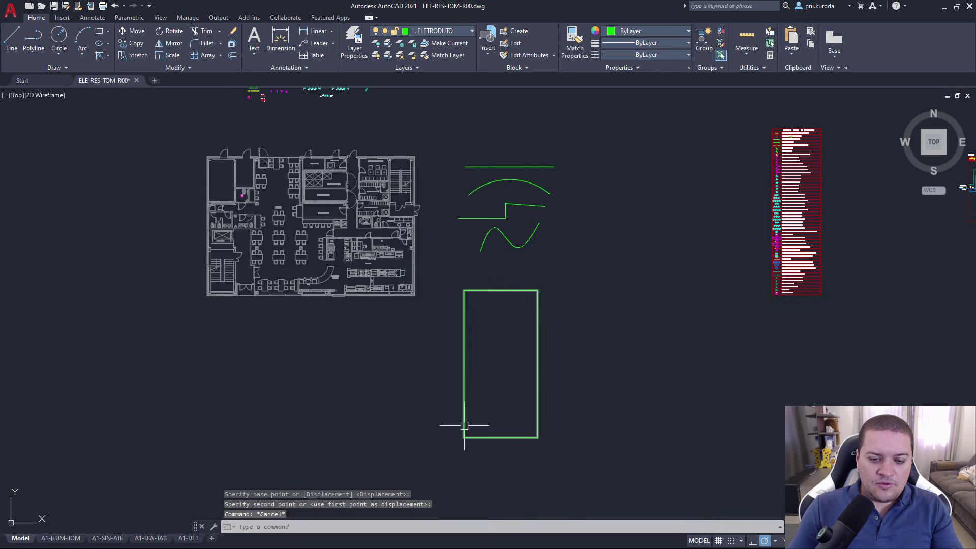
{"action": "scroll", "coordinate": [457, 447], "scroll_direction": "up", "scroll_amount": 4}
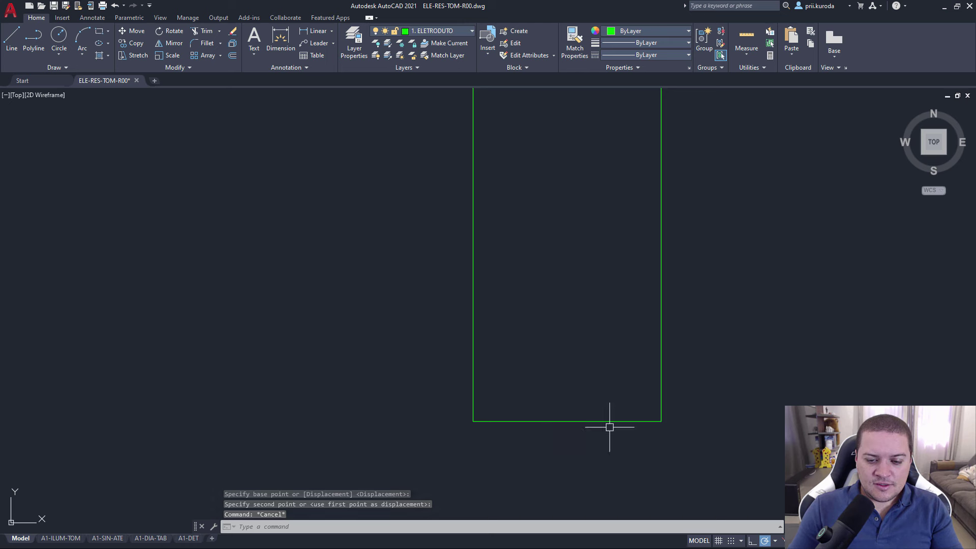
{"action": "scroll", "coordinate": [665, 424], "scroll_direction": "down", "scroll_amount": 4}
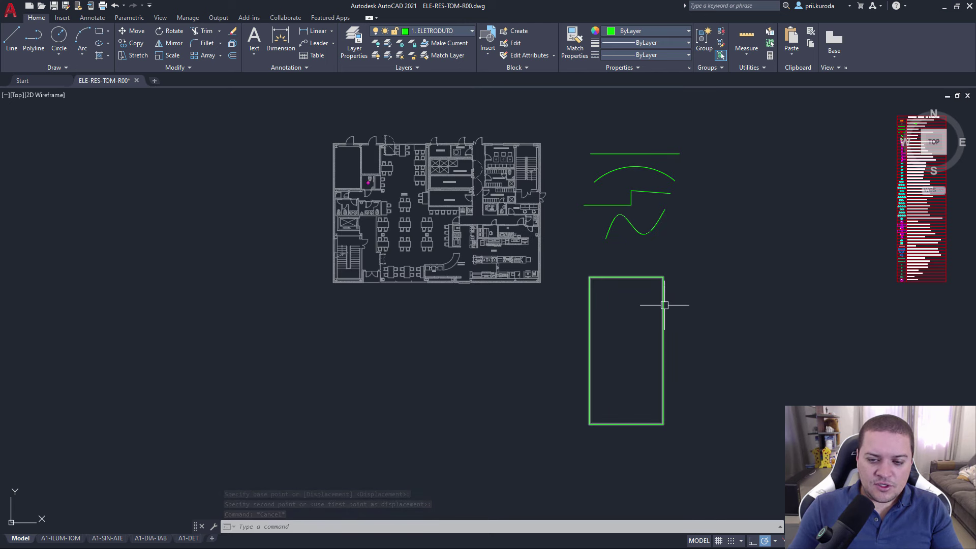
{"action": "left_click", "coordinate": [671, 266]}
{"action": "left_click", "coordinate": [588, 427]}
{"action": "key", "text": "Delete"}
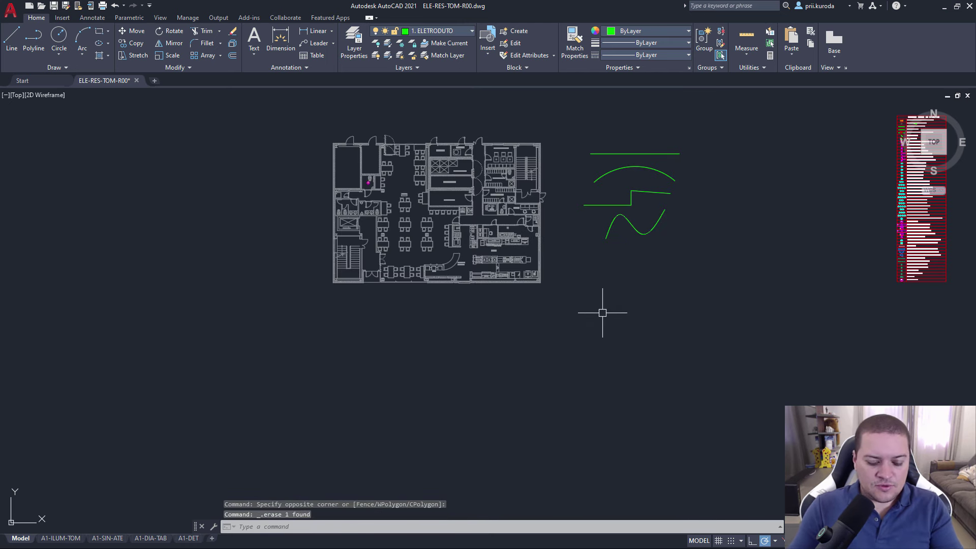
{"action": "type", "text": "rec"}
Draw a 10 by 5 rectangle from a corner near the wave.
{"action": "key", "text": "Return"}
{"action": "left_click", "coordinate": [593, 253]}
{"action": "type", "text": "@10"}
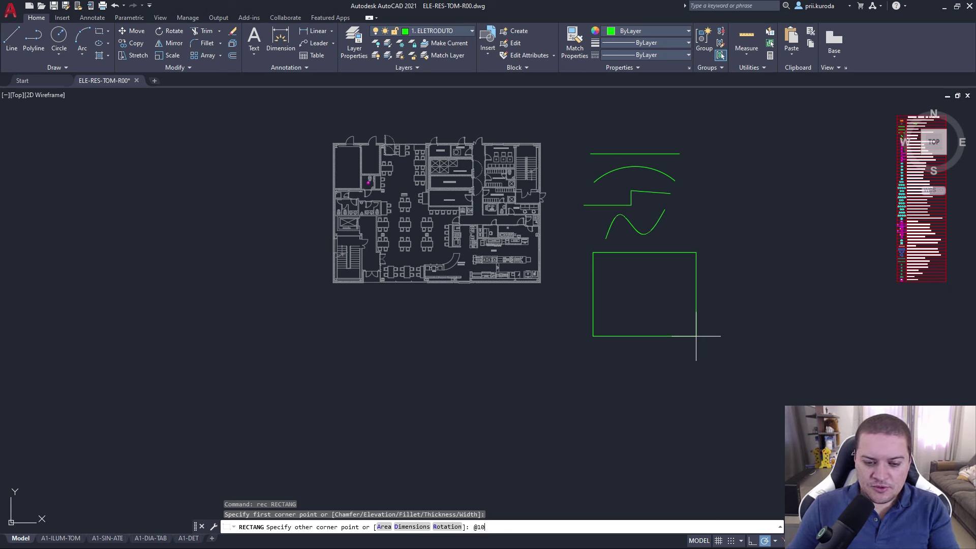
{"action": "type", "text": ",5"}
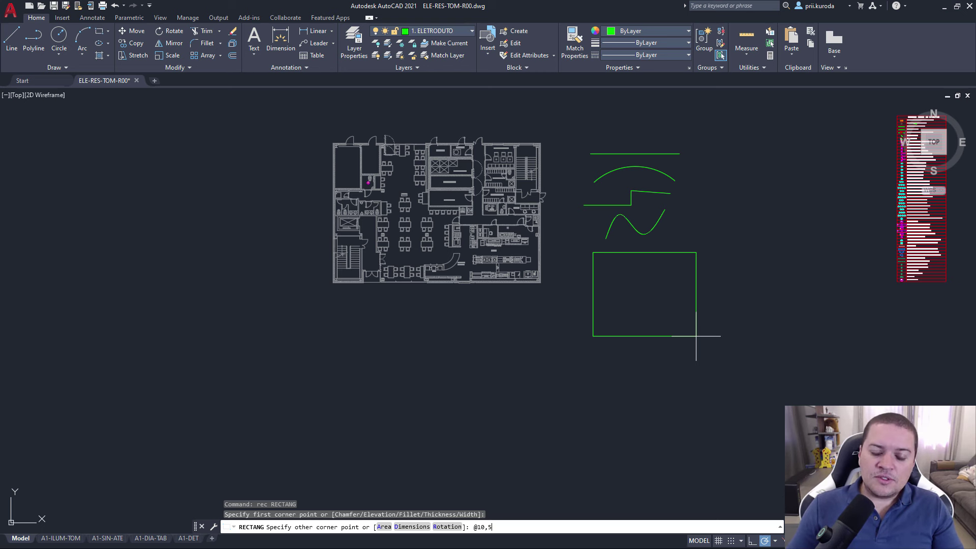
{"action": "key", "text": "Return"}
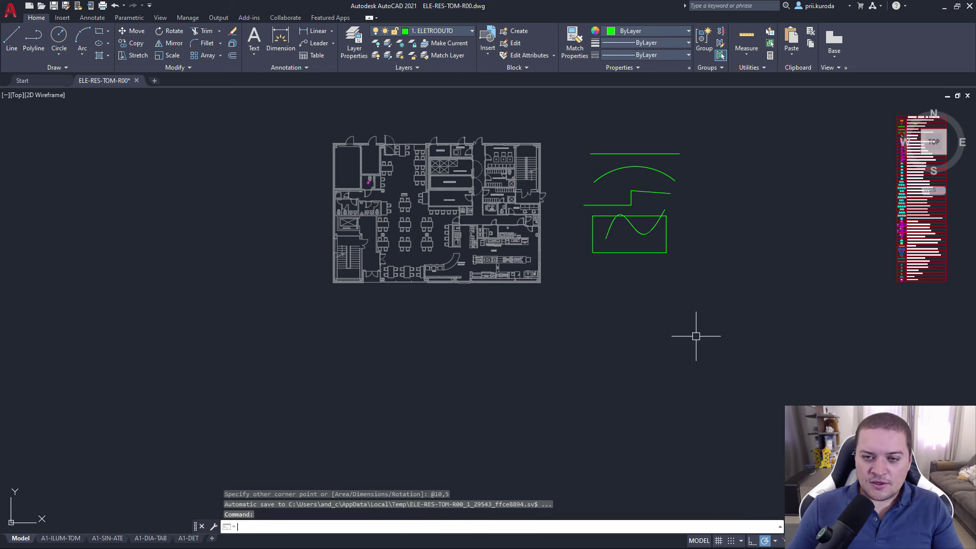
Move the rectangle below the wave curve.
{"action": "scroll", "coordinate": [668, 240], "scroll_direction": "up", "scroll_amount": 2}
{"action": "left_click", "coordinate": [612, 259]}
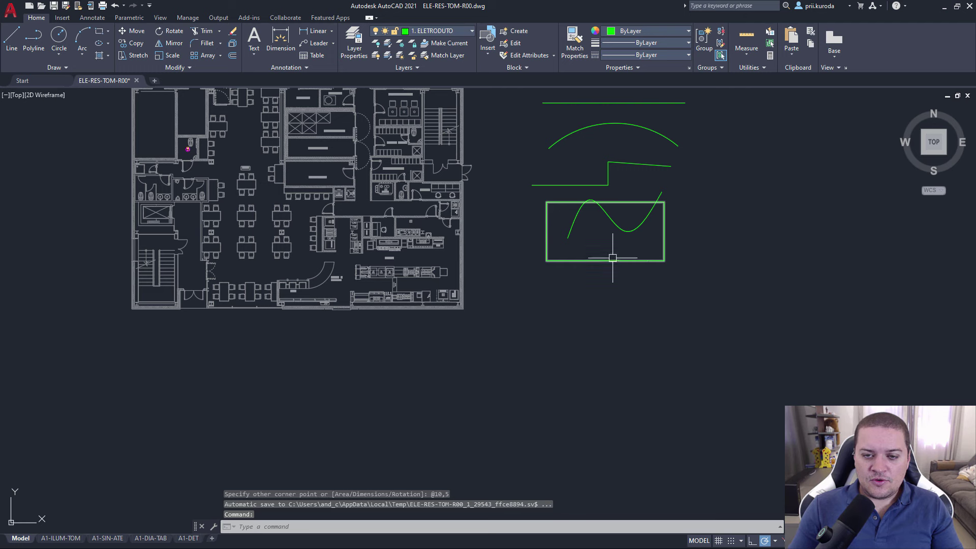
{"action": "left_click", "coordinate": [573, 286]}
{"action": "type", "text": "m"}
{"action": "key", "text": "Return"}
{"action": "left_click", "coordinate": [615, 237]}
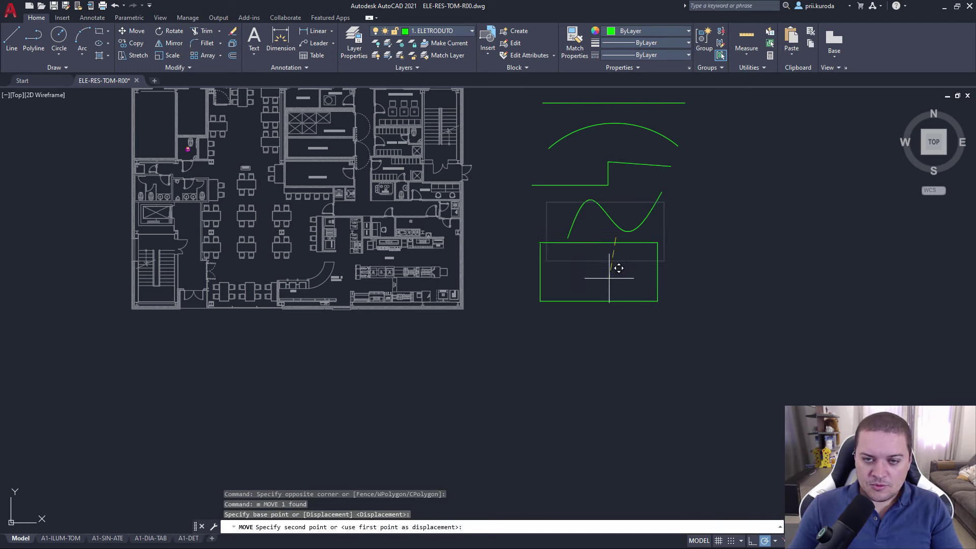
{"action": "left_click", "coordinate": [610, 304]}
Move the rectangle again so it sits just under the spline.
{"action": "scroll", "coordinate": [646, 317], "scroll_direction": "up", "scroll_amount": 4}
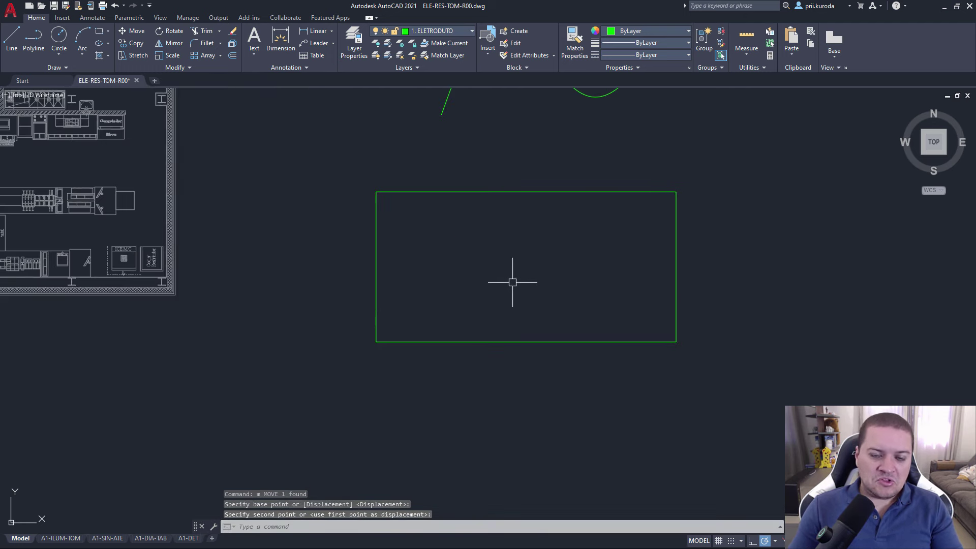
{"action": "scroll", "coordinate": [513, 282], "scroll_direction": "down", "scroll_amount": 2}
{"action": "left_click", "coordinate": [492, 283]}
{"action": "type", "text": "m"}
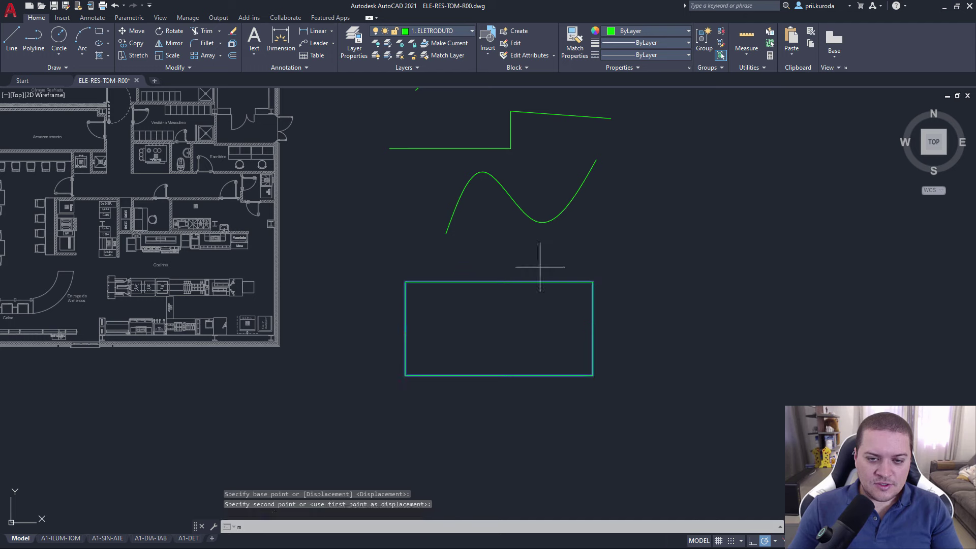
{"action": "key", "text": "Return"}
{"action": "scroll", "coordinate": [633, 280], "scroll_direction": "up", "scroll_amount": 2}
{"action": "left_click", "coordinate": [636, 303]}
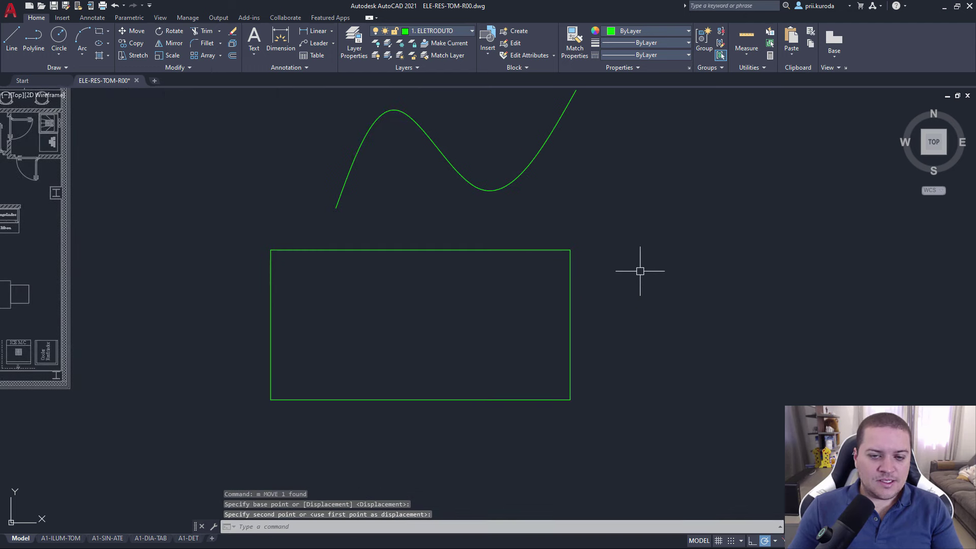
{"action": "scroll", "coordinate": [638, 275], "scroll_direction": "down", "scroll_amount": 4}
{"action": "scroll", "coordinate": [572, 259], "scroll_direction": "up", "scroll_amount": 2}
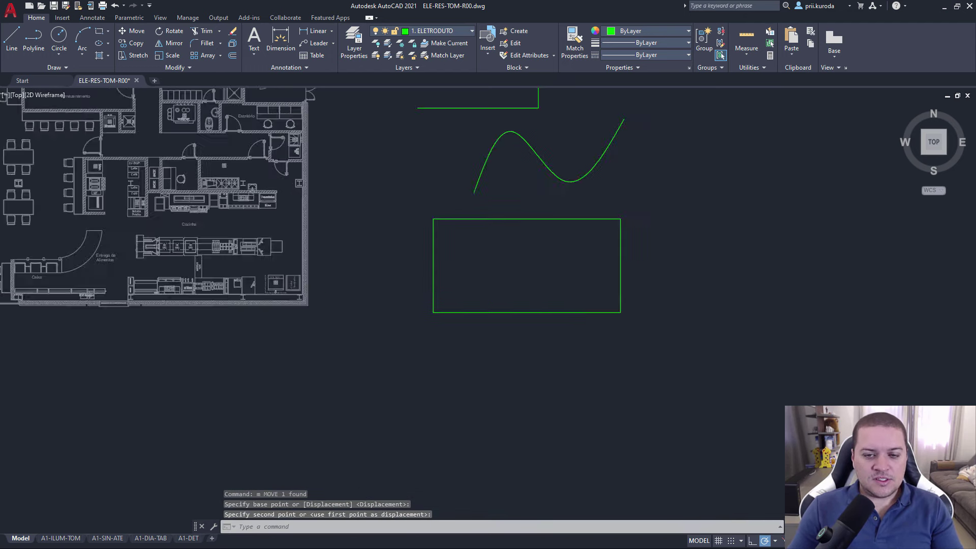
{"action": "scroll", "coordinate": [596, 337], "scroll_direction": "up", "scroll_amount": 2}
{"action": "left_click", "coordinate": [378, 205]}
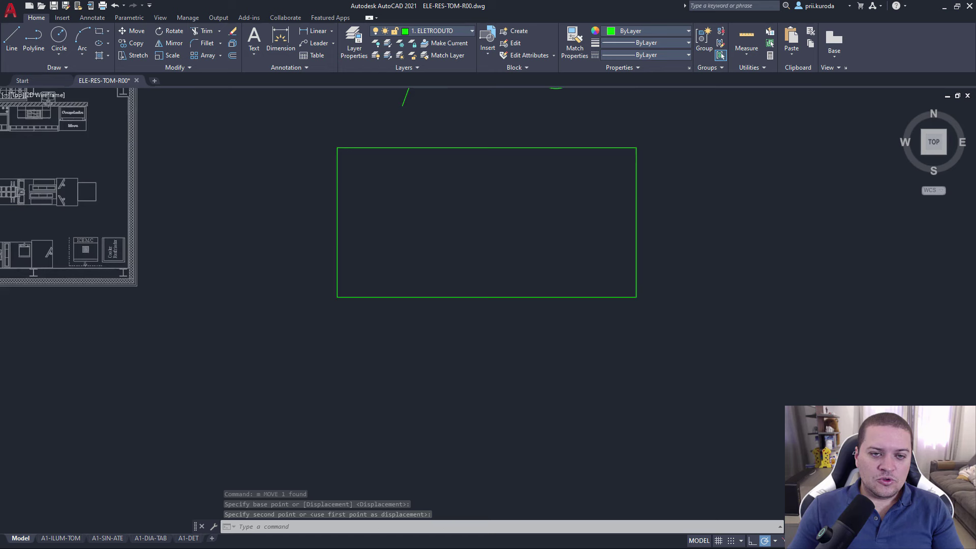
{"action": "scroll", "coordinate": [397, 198], "scroll_direction": "down", "scroll_amount": 4}
{"action": "scroll", "coordinate": [405, 199], "scroll_direction": "down", "scroll_amount": 1}
{"action": "scroll", "coordinate": [405, 199], "scroll_direction": "up", "scroll_amount": 1}
{"action": "scroll", "coordinate": [443, 253], "scroll_direction": "up", "scroll_amount": 4}
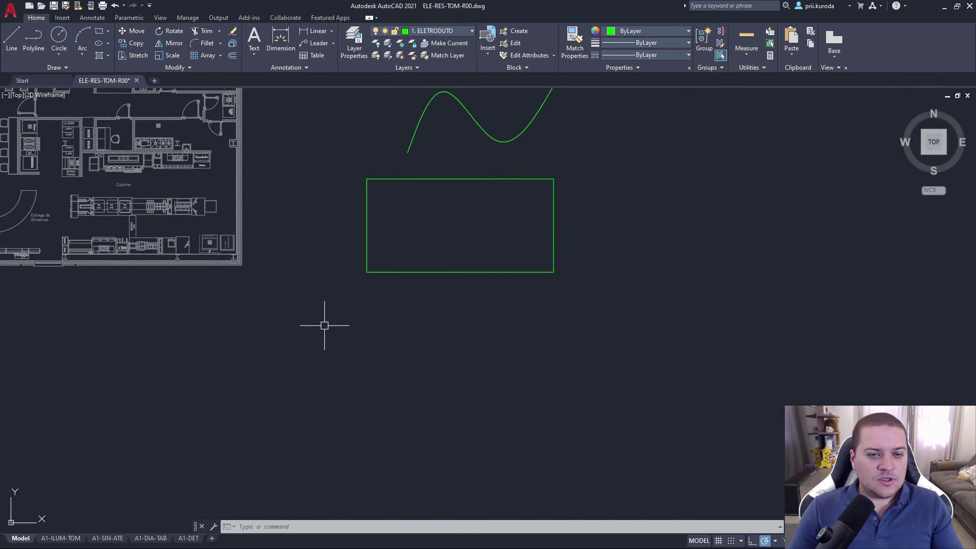
Glance at the MindMeister command map and return to AutoCAD.
{"action": "key", "text": "alt+Tab"}
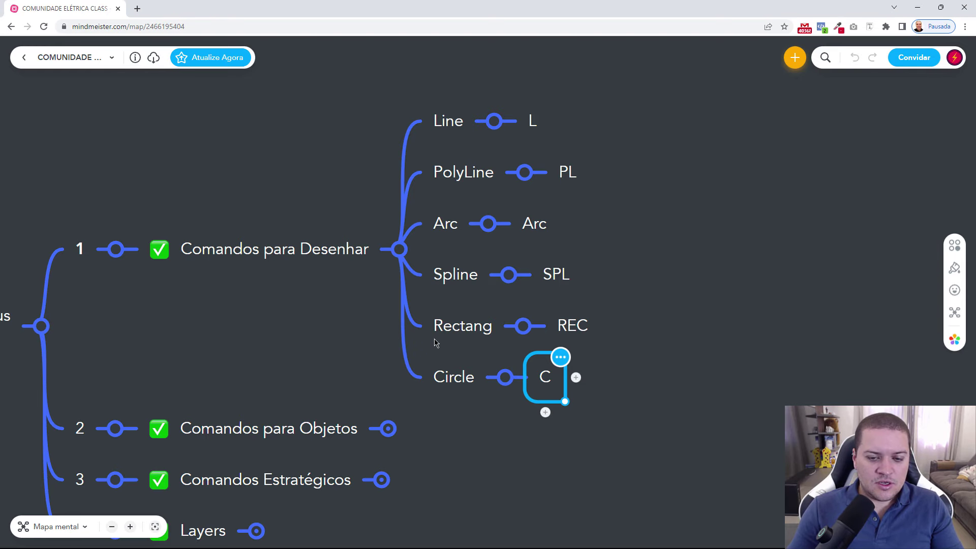
{"action": "left_click", "coordinate": [677, 363]}
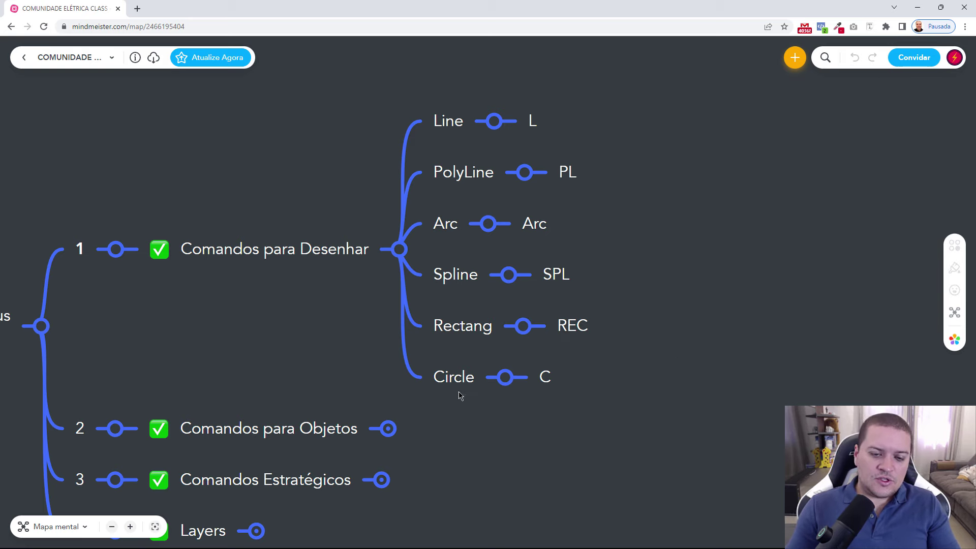
{"action": "key", "text": "alt+Tab"}
Erase the existing rectangle below the spline.
{"action": "scroll", "coordinate": [527, 366], "scroll_direction": "down", "scroll_amount": 5}
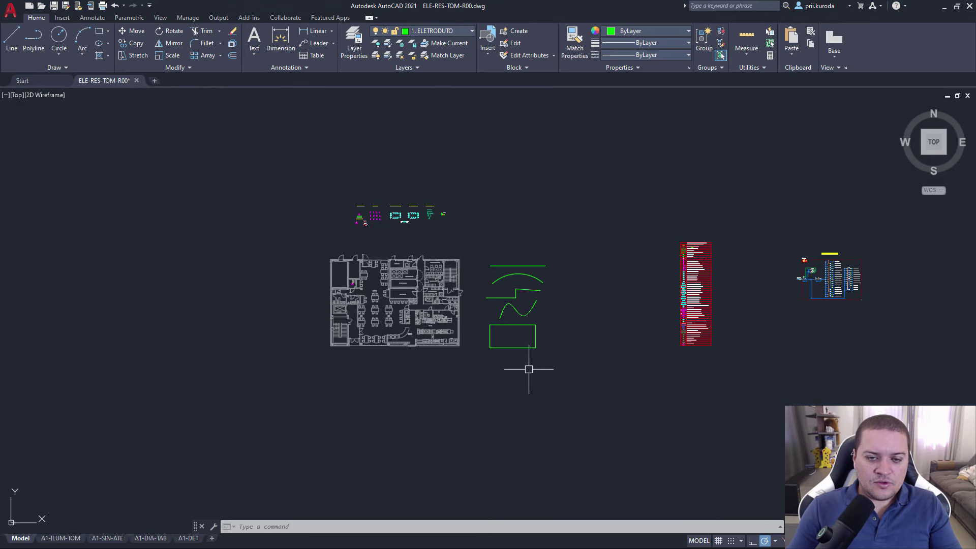
{"action": "scroll", "coordinate": [495, 287], "scroll_direction": "up", "scroll_amount": 4}
{"action": "middle_click_drag", "start_coordinate": [484, 266], "coordinate": [484, 333]}
{"action": "scroll", "coordinate": [475, 353], "scroll_direction": "up", "scroll_amount": 4}
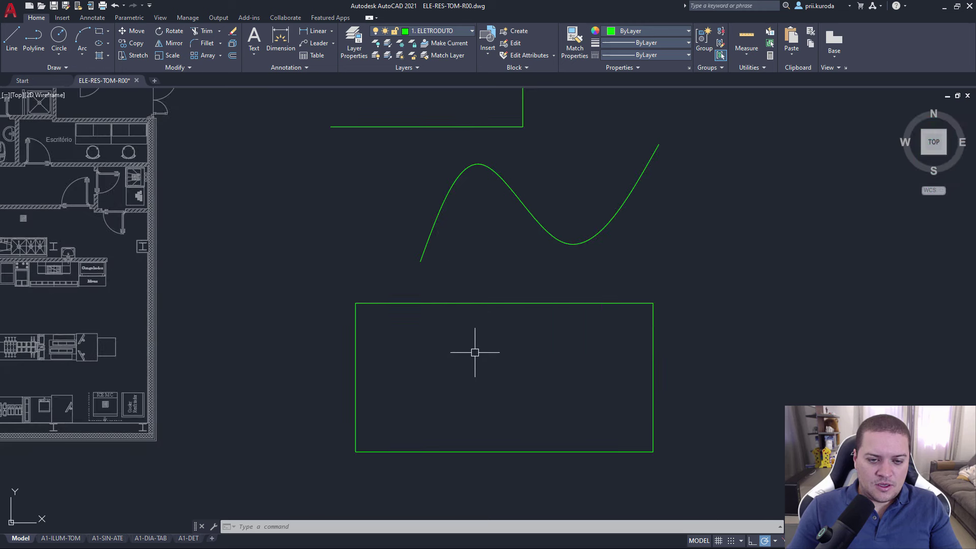
{"action": "left_click", "coordinate": [473, 289]}
{"action": "left_click", "coordinate": [410, 338]}
{"action": "key", "text": "Delete"}
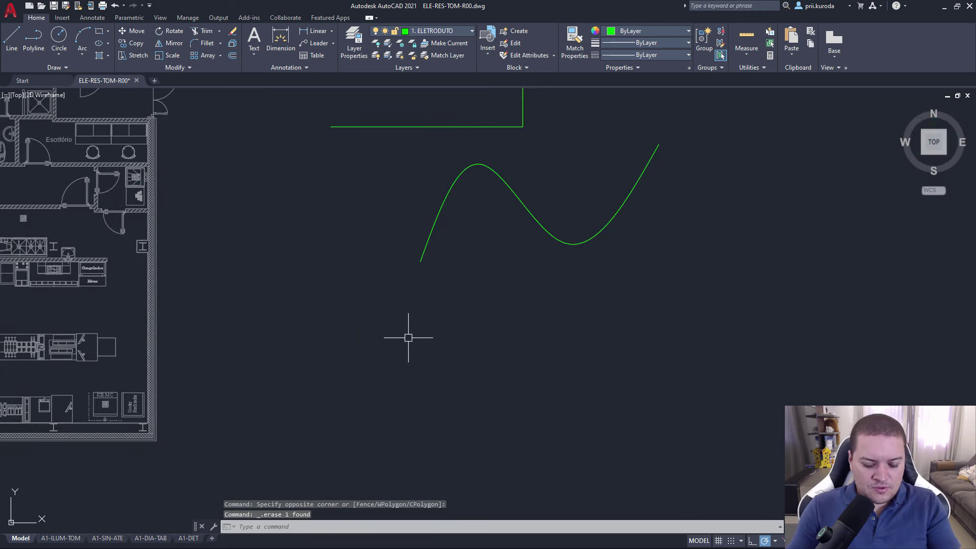
Draw a new rectangle by two corners below the spline.
{"action": "type", "text": "rec"}
{"action": "key", "text": "Return"}
{"action": "left_click", "coordinate": [338, 280]}
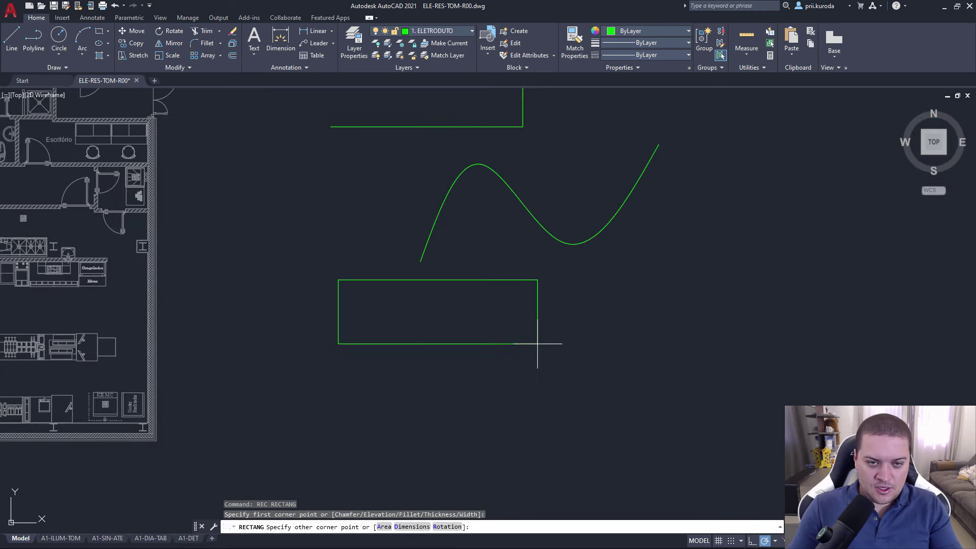
{"action": "left_click", "coordinate": [592, 392]}
{"action": "scroll", "coordinate": [505, 331], "scroll_direction": "down", "scroll_amount": 5}
{"action": "scroll", "coordinate": [505, 331], "scroll_direction": "up", "scroll_amount": 5}
Move the new rectangle further right.
{"action": "left_click", "coordinate": [645, 314]}
{"action": "left_click", "coordinate": [547, 318]}
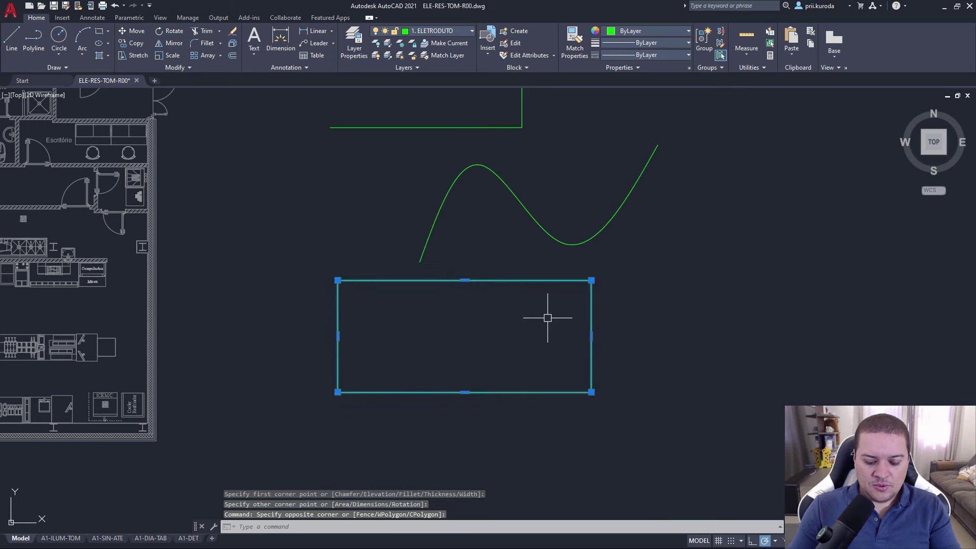
{"action": "type", "text": "m"}
{"action": "key", "text": "Return"}
{"action": "left_click", "coordinate": [580, 312]}
{"action": "left_click", "coordinate": [628, 313]}
Nudge the rectangle slightly right and down so it sits centred under the spline.
{"action": "scroll", "coordinate": [571, 315], "scroll_direction": "down", "scroll_amount": 5}
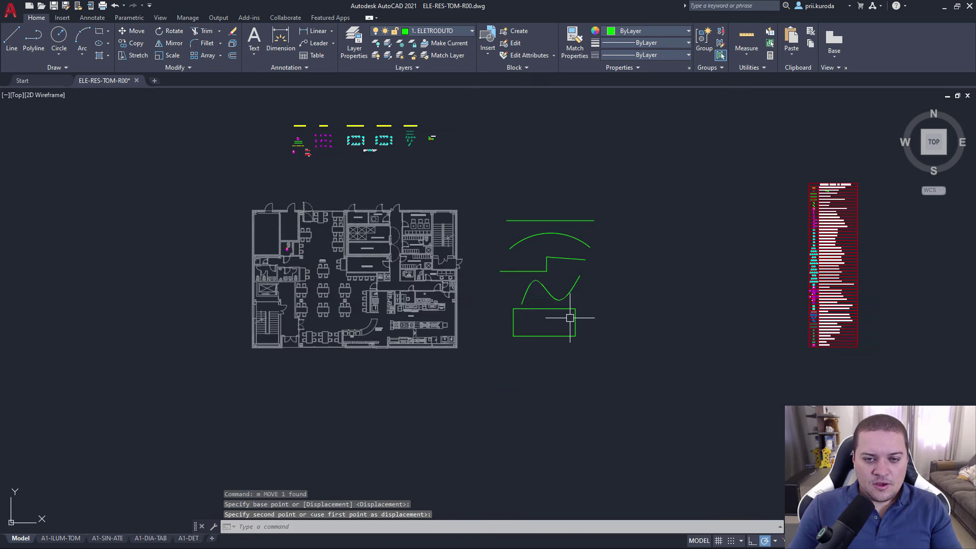
{"action": "scroll", "coordinate": [570, 318], "scroll_direction": "up", "scroll_amount": 3}
{"action": "left_click", "coordinate": [626, 315]}
{"action": "left_click", "coordinate": [564, 330]}
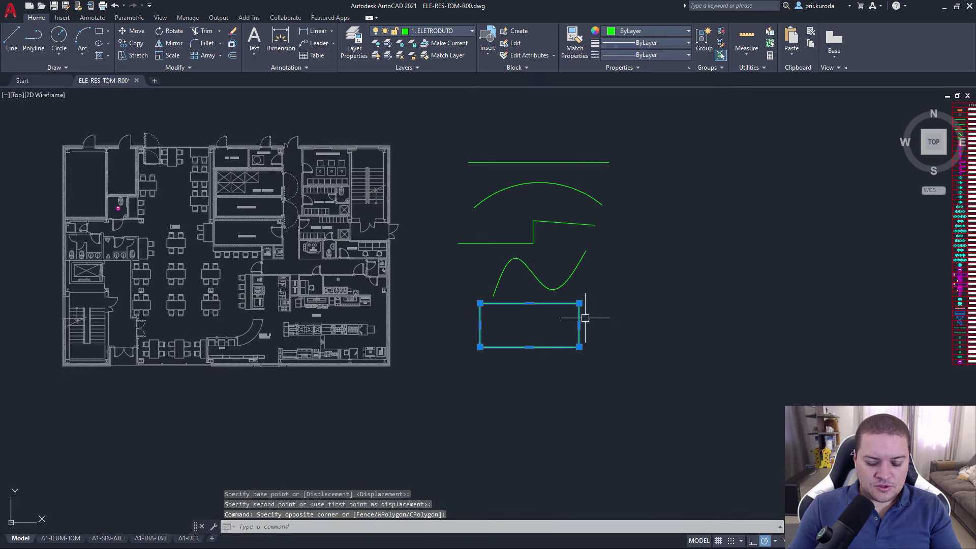
{"action": "type", "text": "m"}
{"action": "key", "text": "Return"}
{"action": "scroll", "coordinate": [610, 328], "scroll_direction": "up", "scroll_amount": 2}
{"action": "left_click", "coordinate": [622, 292]}
{"action": "left_click", "coordinate": [628, 313]}
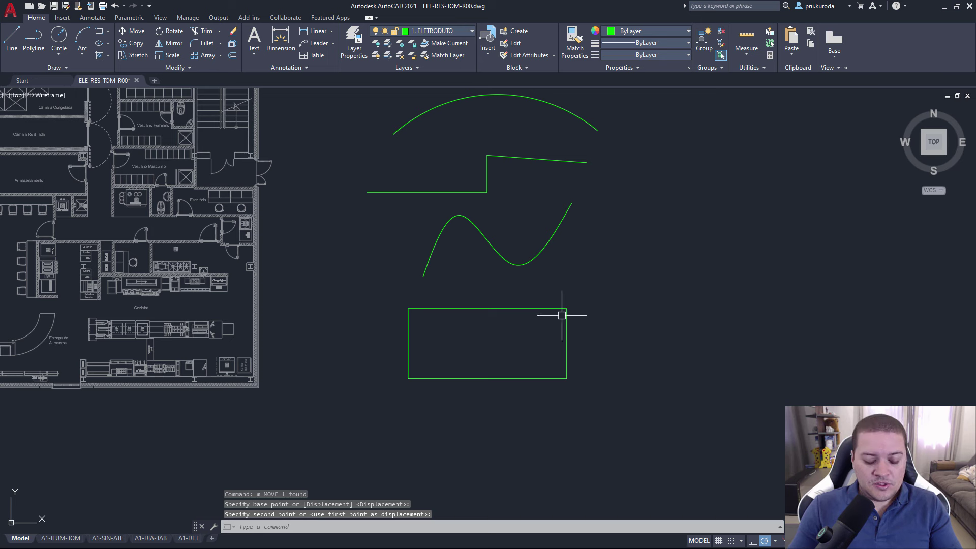
Start the circle command and cancel it.
{"action": "type", "text": "c"}
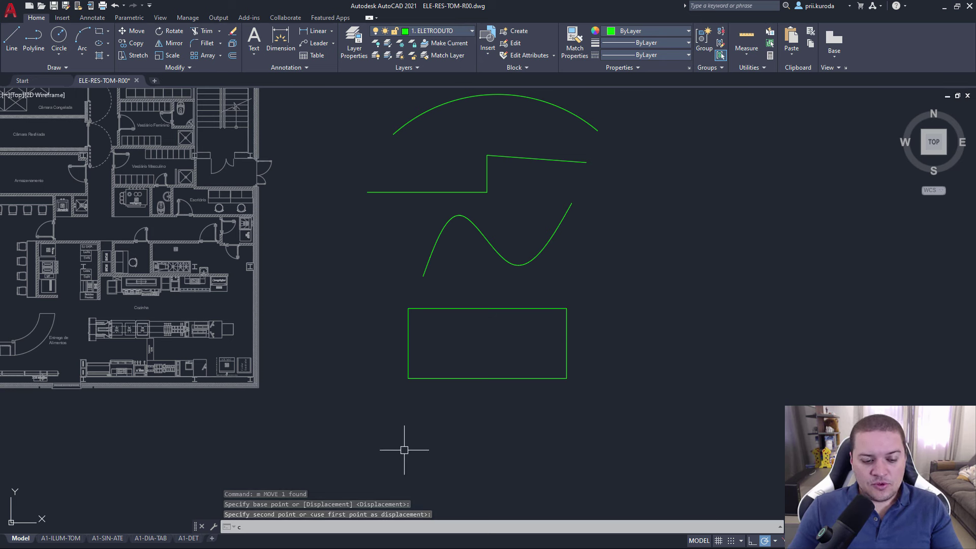
{"action": "key", "text": "Return"}
{"action": "key", "text": "Escape"}
{"action": "key", "text": "Escape"}
{"action": "key", "text": "Escape"}
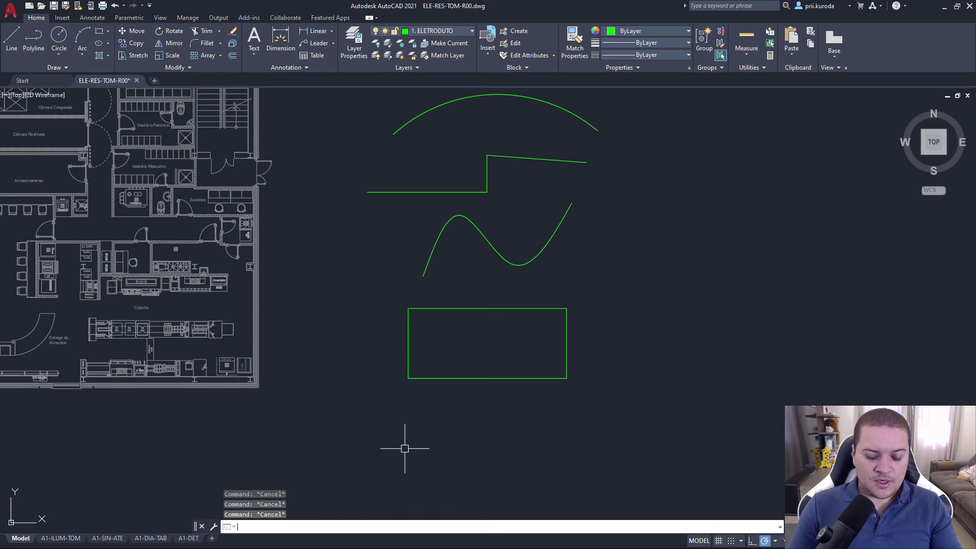
Draw a circle of radius 2 centred just below the rectangle.
{"action": "type", "text": "c"}
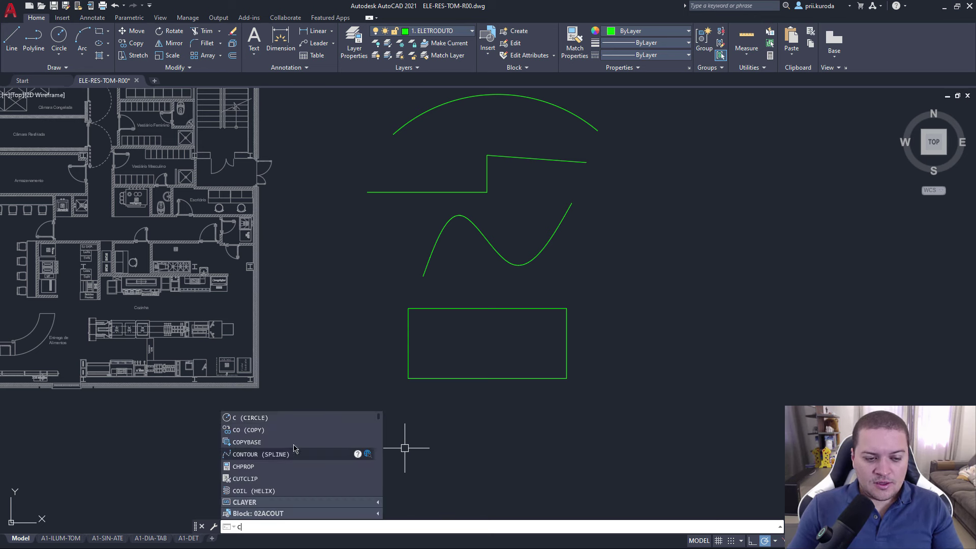
{"action": "type", "text": "o"}
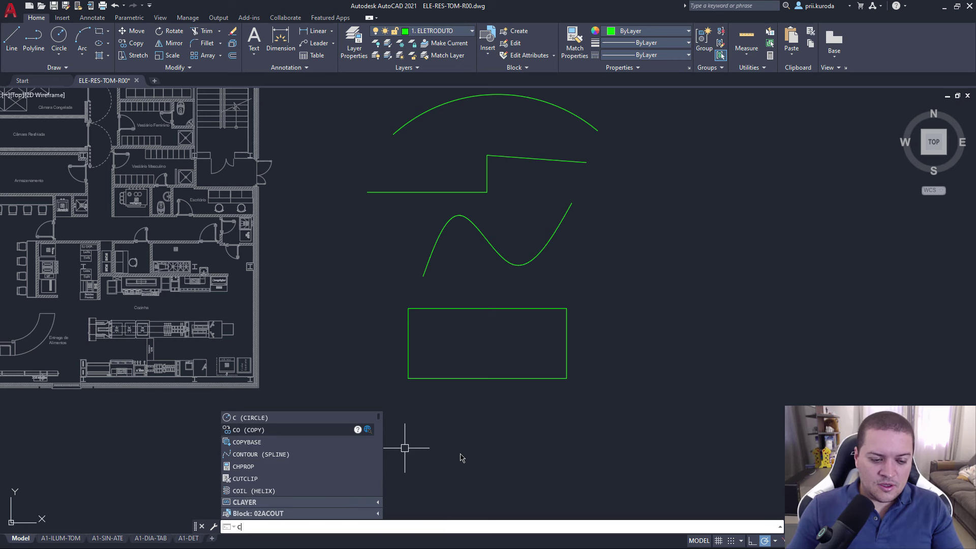
{"action": "key", "text": "BackSpace"}
{"action": "key", "text": "Return"}
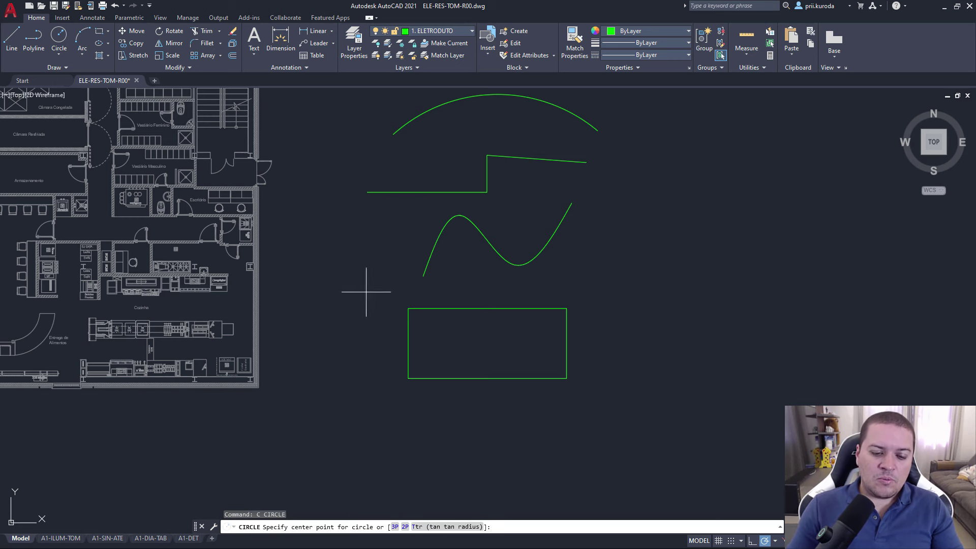
{"action": "left_click", "coordinate": [488, 429]}
{"action": "type", "text": "2"}
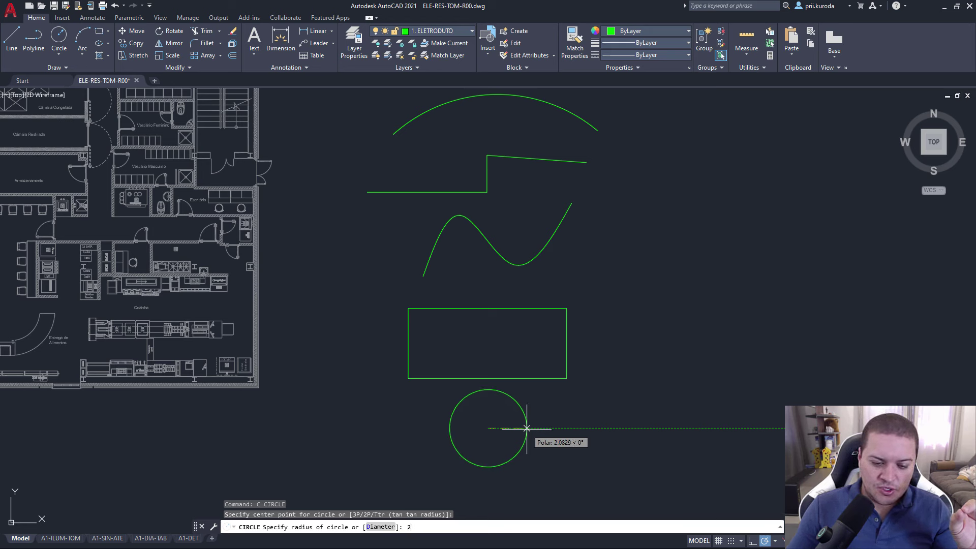
{"action": "key", "text": "Return"}
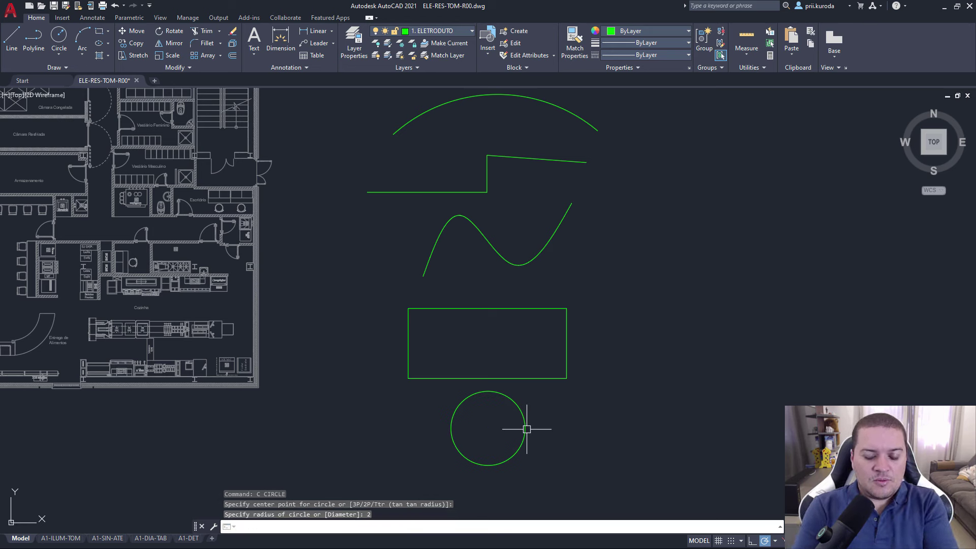
{"action": "scroll", "coordinate": [527, 429], "scroll_direction": "up", "scroll_amount": 4}
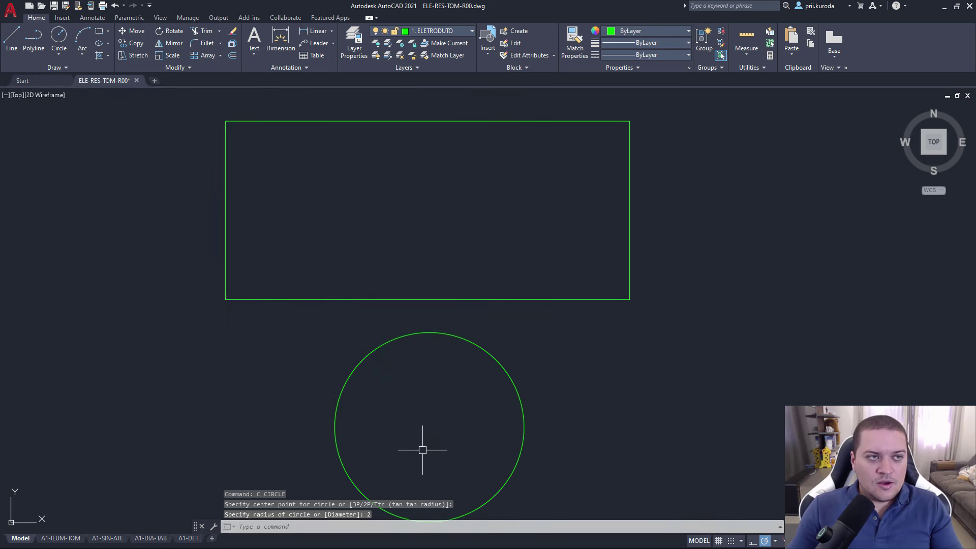
{"action": "type", "text": "di"}
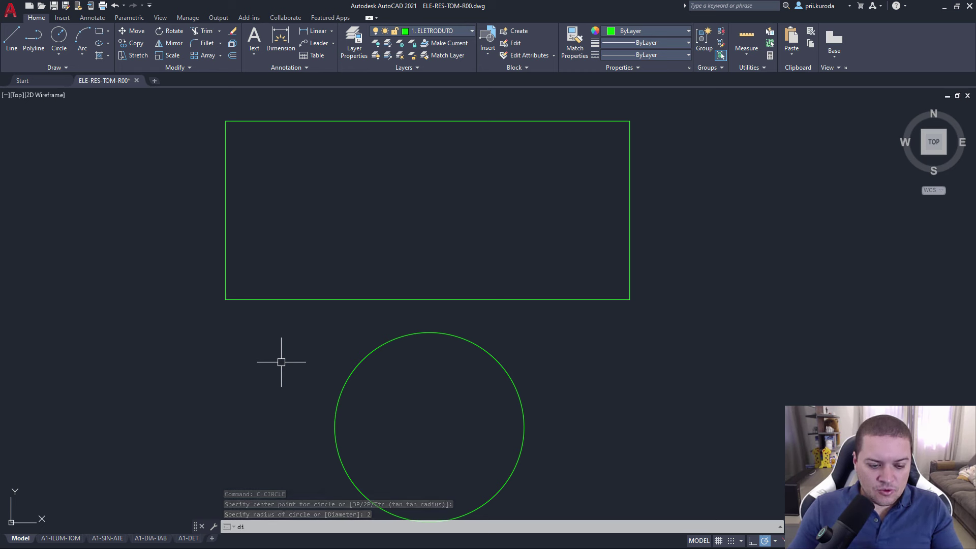
{"action": "key", "text": "Return"}
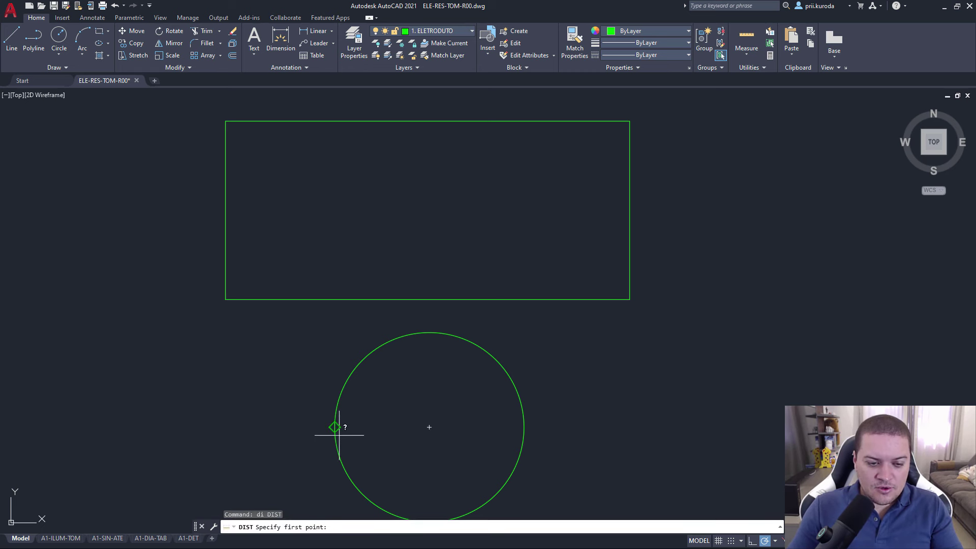
{"action": "left_click", "coordinate": [334, 427]}
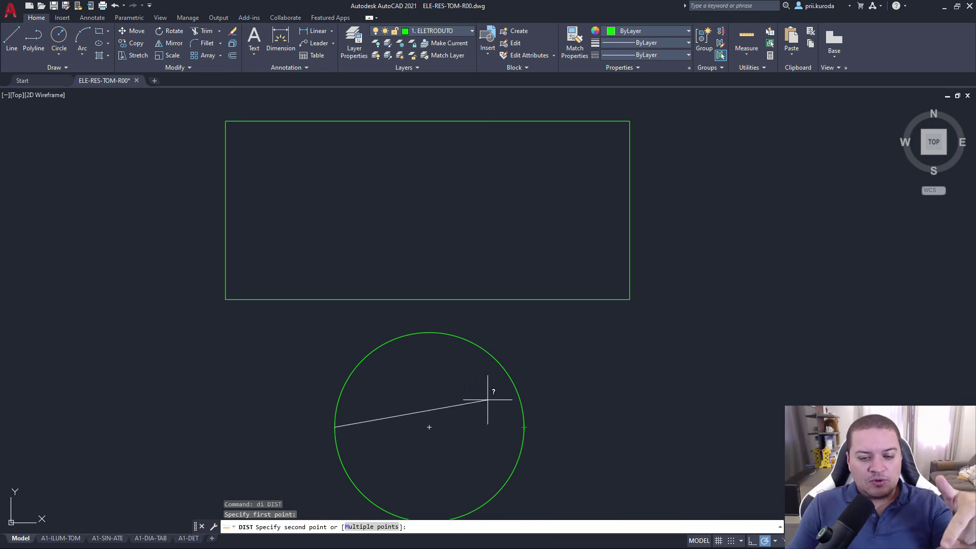
{"action": "left_click", "coordinate": [525, 426]}
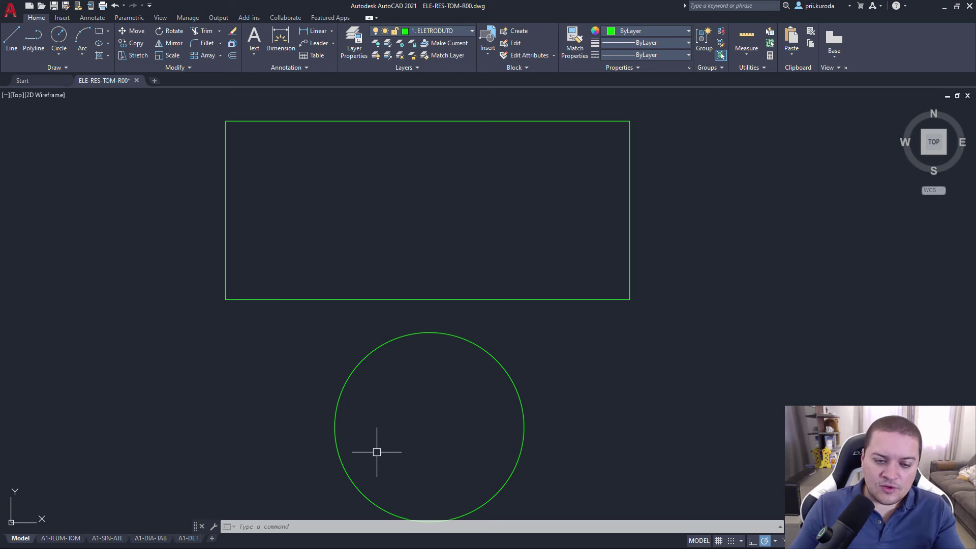
Draw a radius-4 circle to the right of the first circle.
{"action": "scroll", "coordinate": [371, 436], "scroll_direction": "down", "scroll_amount": 4}
{"action": "type", "text": "c"}
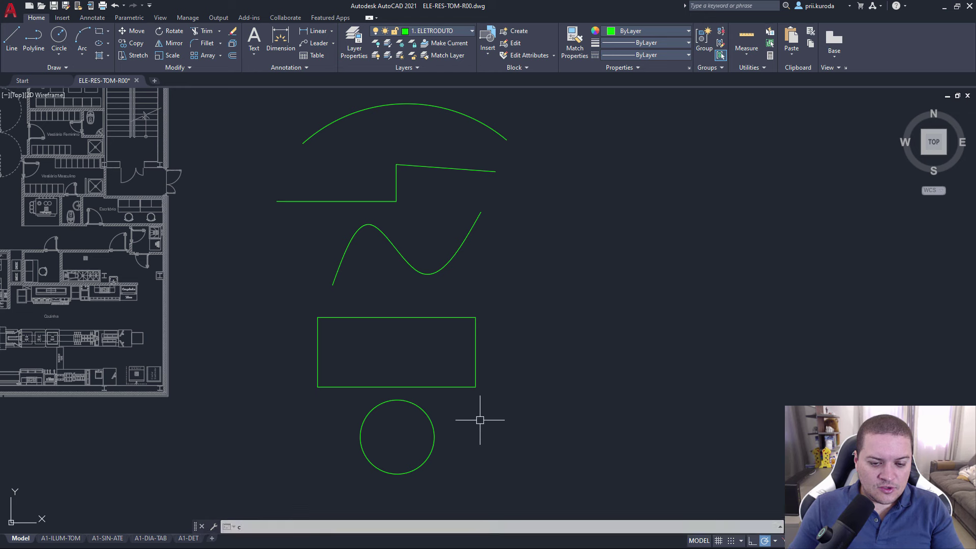
{"action": "key", "text": "Return"}
{"action": "left_click", "coordinate": [622, 346]}
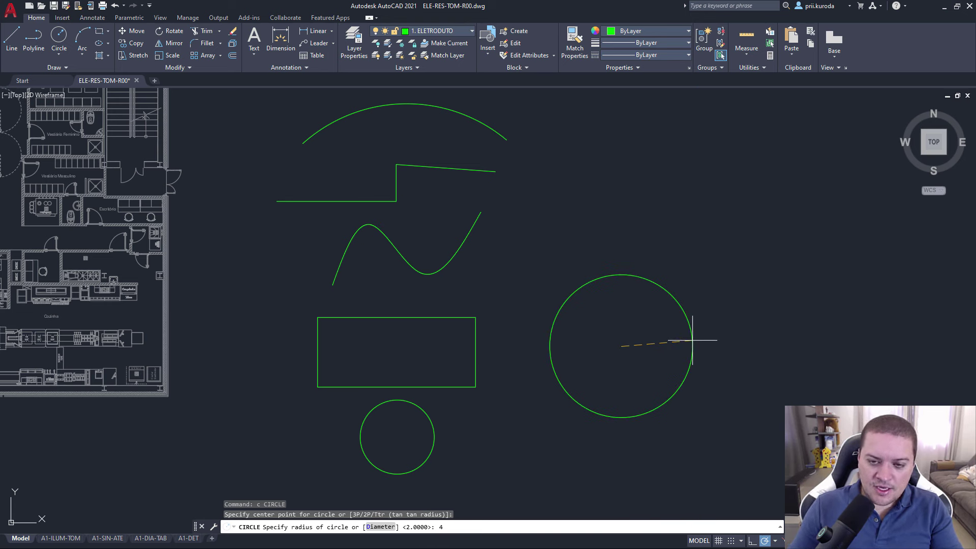
{"action": "key", "text": "Return"}
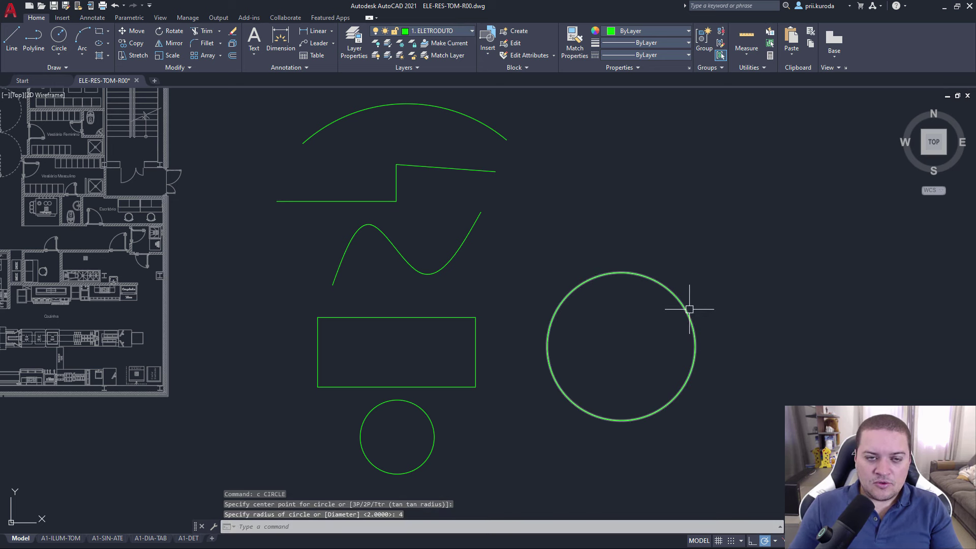
Measure the radius-4 circle as 8 units across with DI, then erase it.
{"action": "type", "text": "di"}
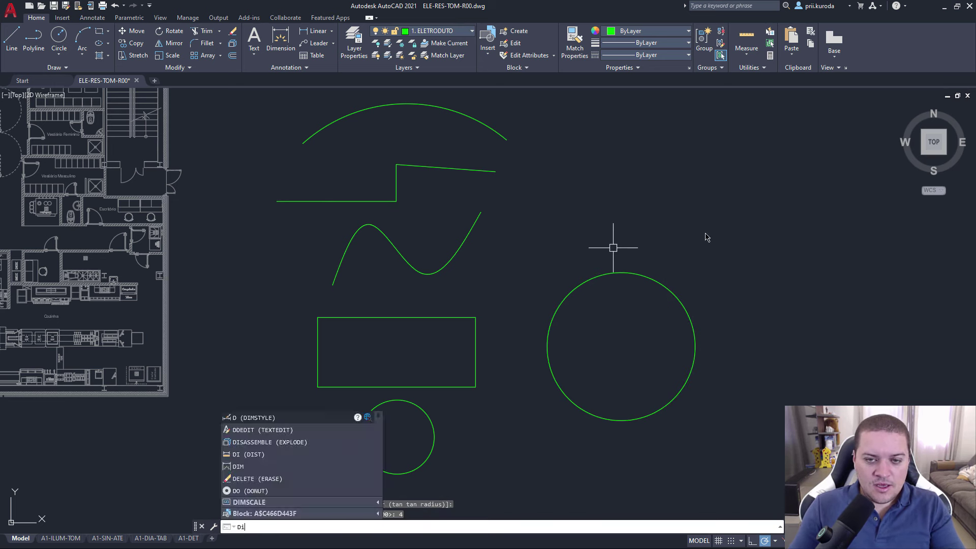
{"action": "key", "text": "Return"}
{"action": "left_click", "coordinate": [547, 347]}
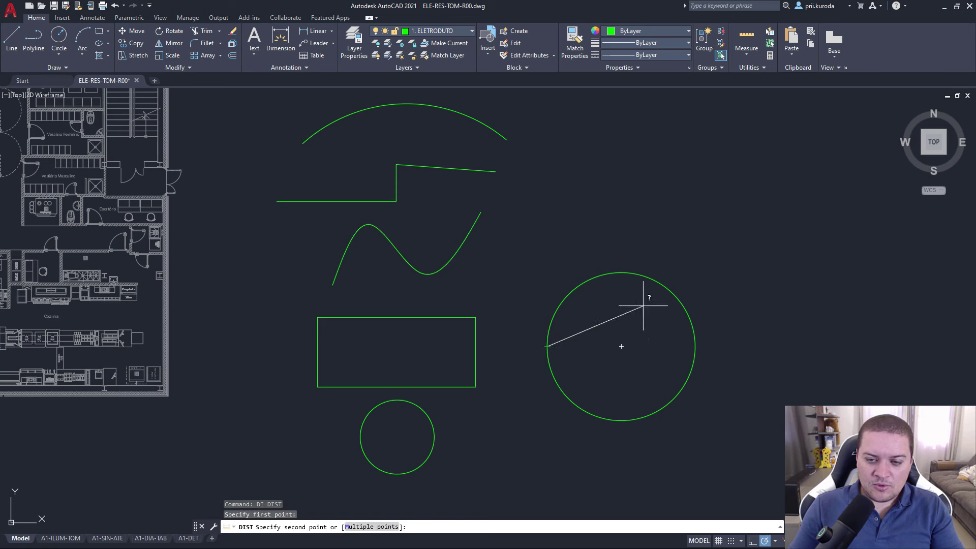
{"action": "left_click", "coordinate": [695, 347]}
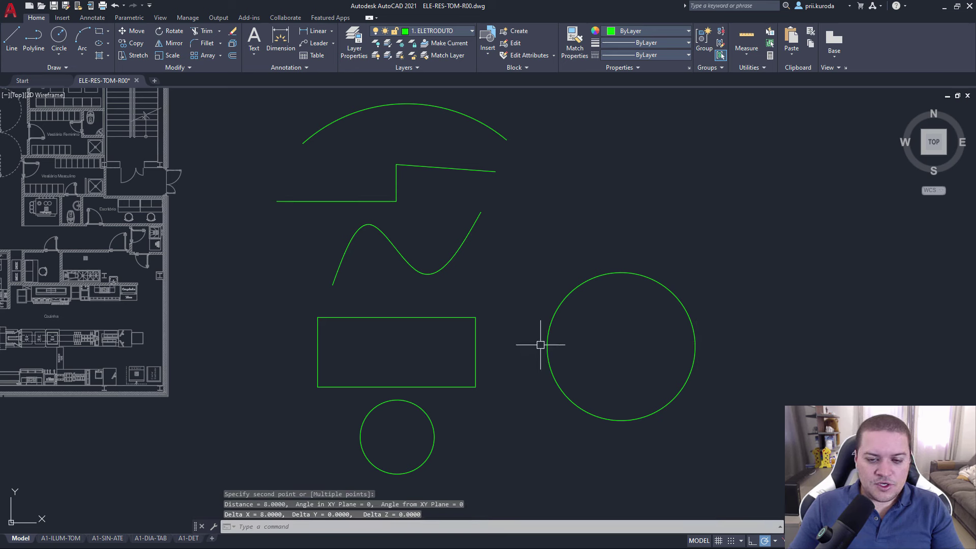
{"action": "left_click_drag", "start_coordinate": [688, 262], "coordinate": [632, 305]}
{"action": "key", "text": "Delete"}
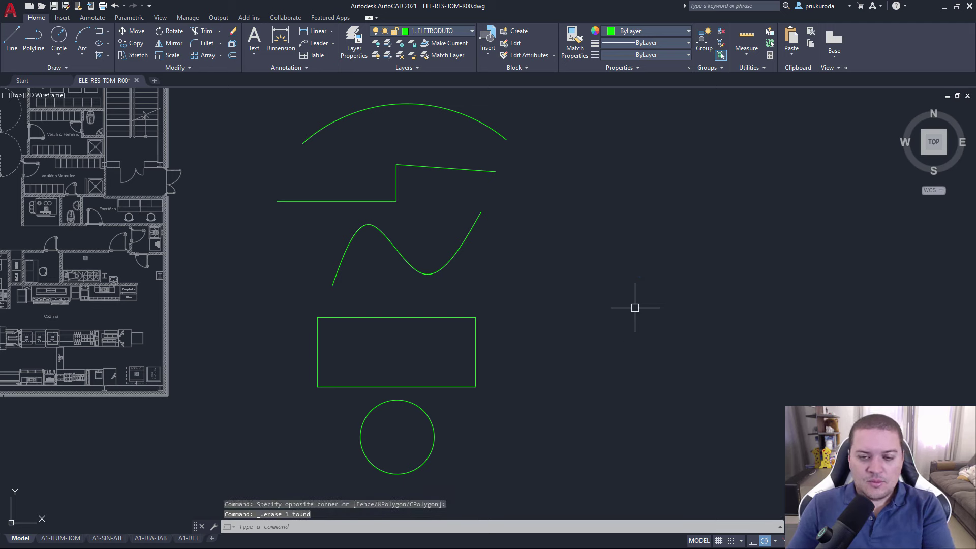
Add a new topic below Circle in the mind map with a DI child node.
{"action": "key", "text": "alt+Tab"}
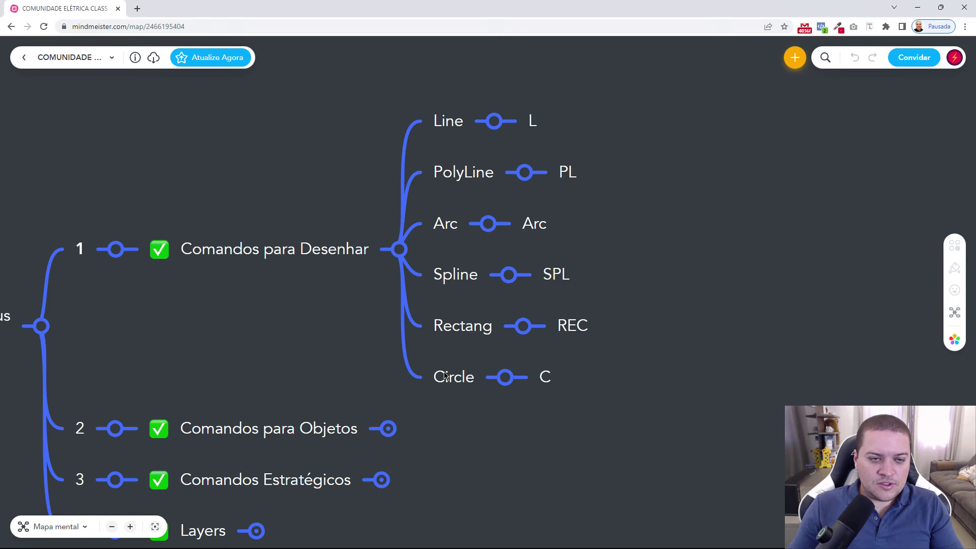
{"action": "left_click", "coordinate": [445, 375]}
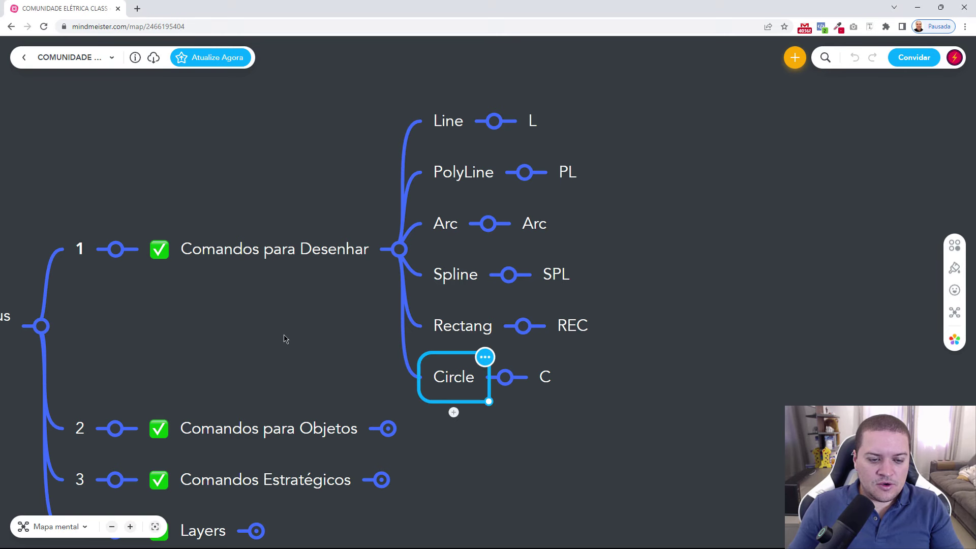
{"action": "left_click_drag", "start_coordinate": [285, 338], "coordinate": [320, 364]}
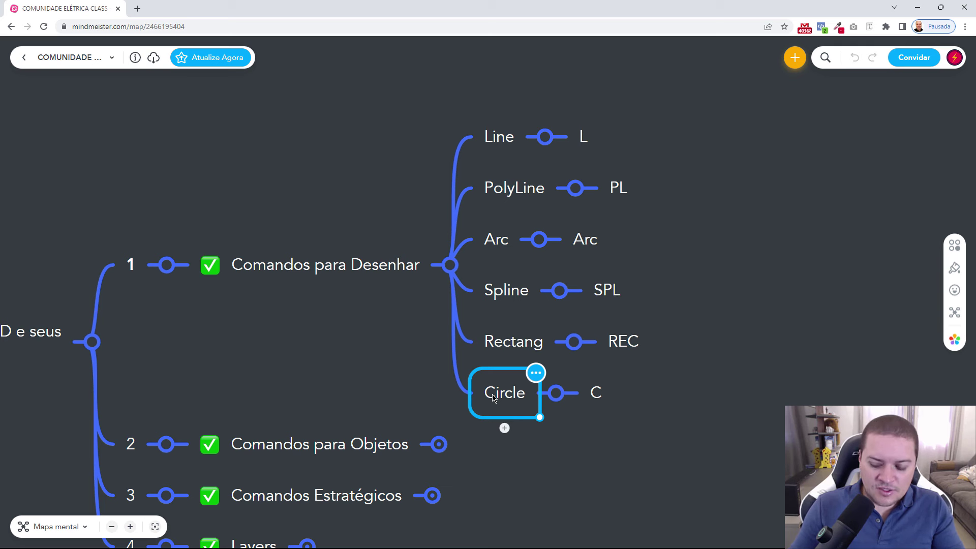
{"action": "key", "text": "Return"}
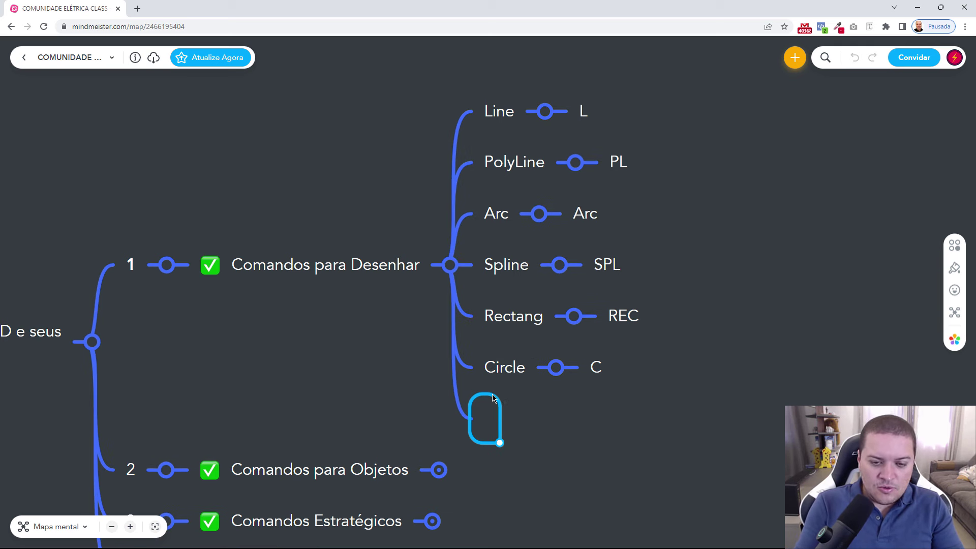
{"action": "type", "text": "Dl"}
{"action": "key", "text": "Tab"}
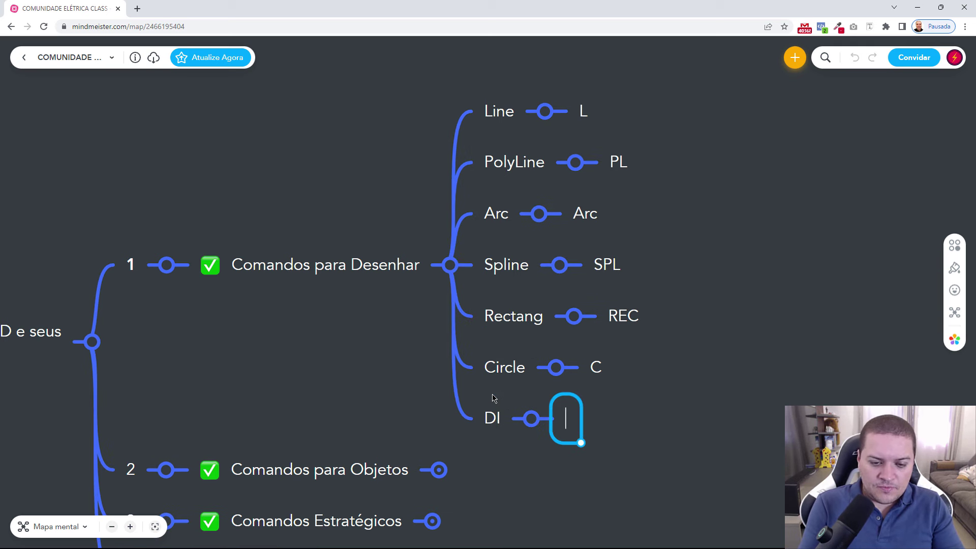
{"action": "type", "text": "DI"}
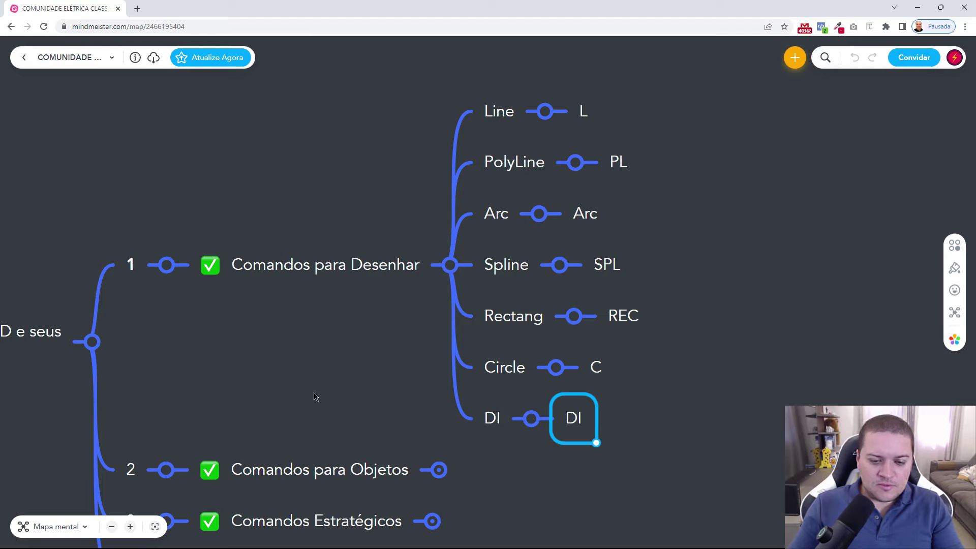
Correct the new mind-map topic's name to 'Dist'.
{"action": "key", "text": "alt+Tab"}
{"action": "type", "text": "di"}
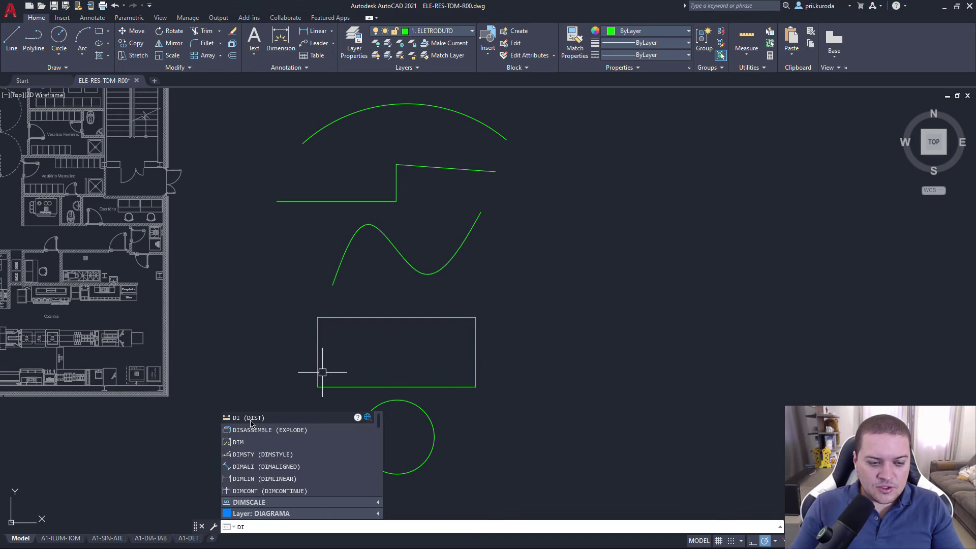
{"action": "key", "text": "alt+Tab"}
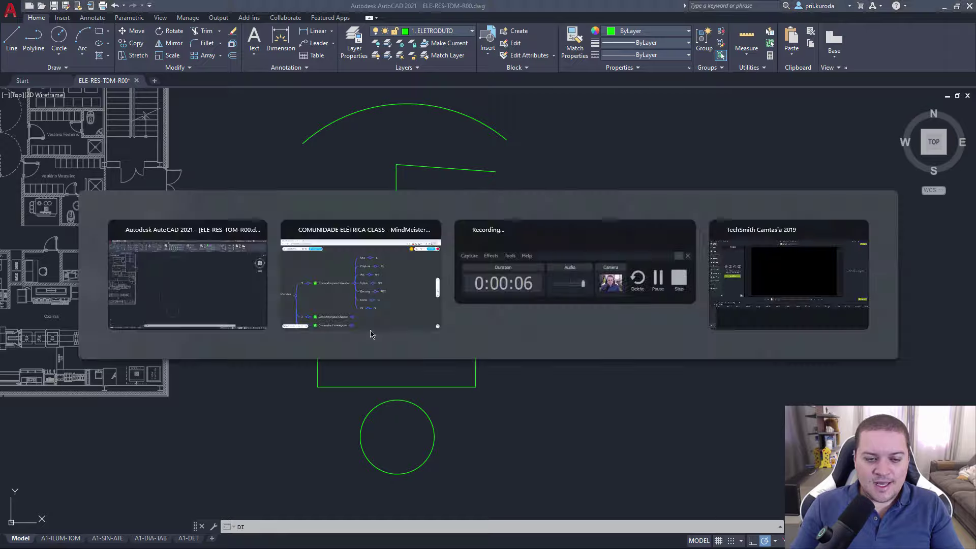
{"action": "left_click", "coordinate": [495, 418]}
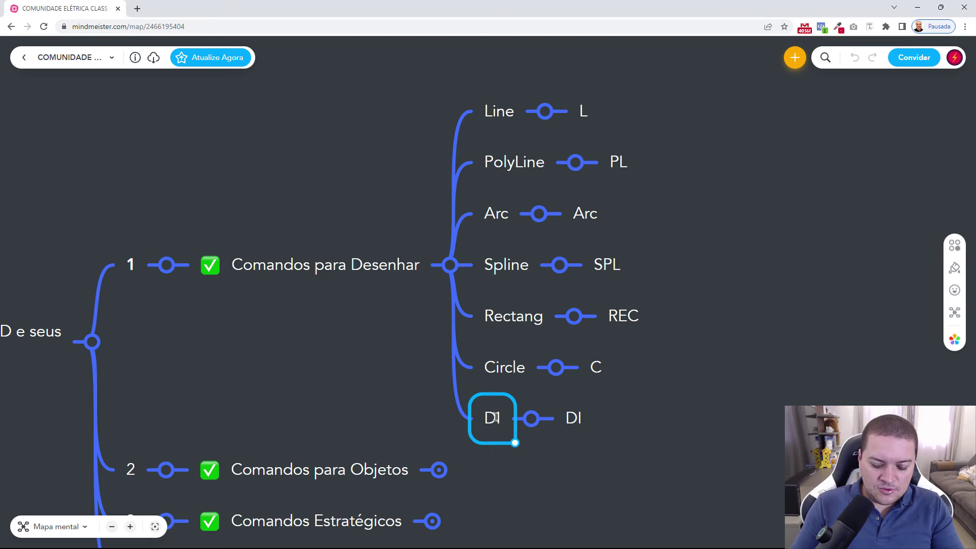
{"action": "type", "text": "ST"}
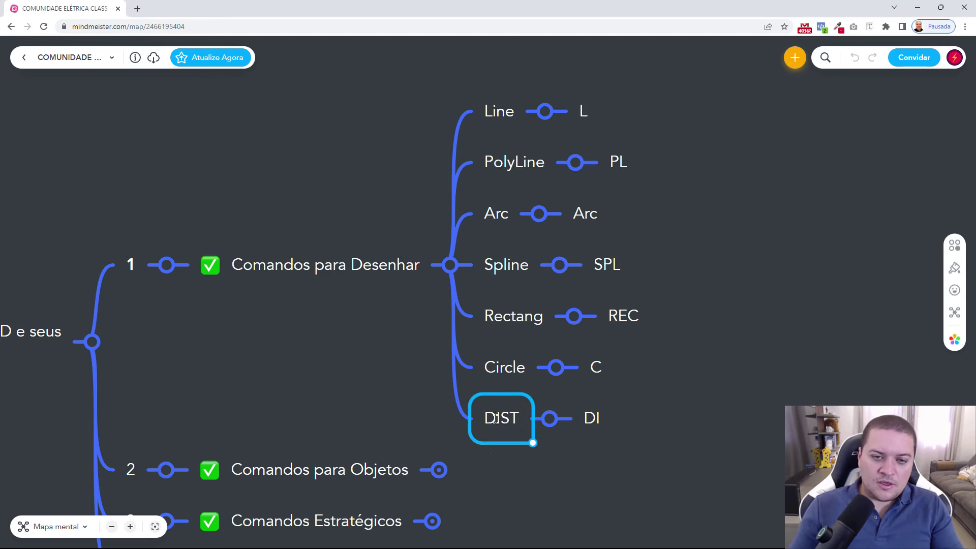
{"action": "key", "text": "BackSpace"}
{"action": "key", "text": "BackSpace"}
{"action": "key", "text": "BackSpace"}
{"action": "type", "text": "is"}
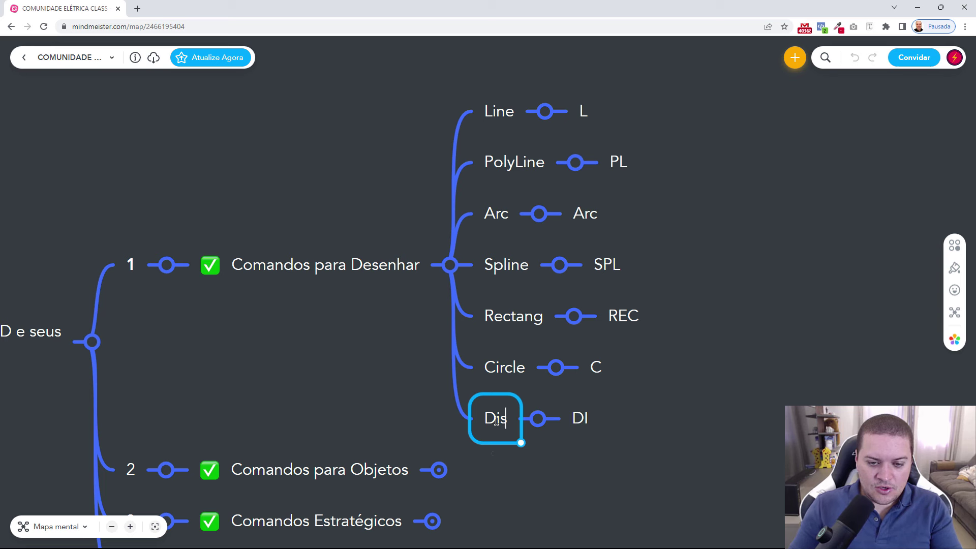
{"action": "type", "text": "yt"}
{"action": "key", "text": "BackSpace"}
{"action": "key", "text": "BackSpace"}
{"action": "type", "text": "t"}
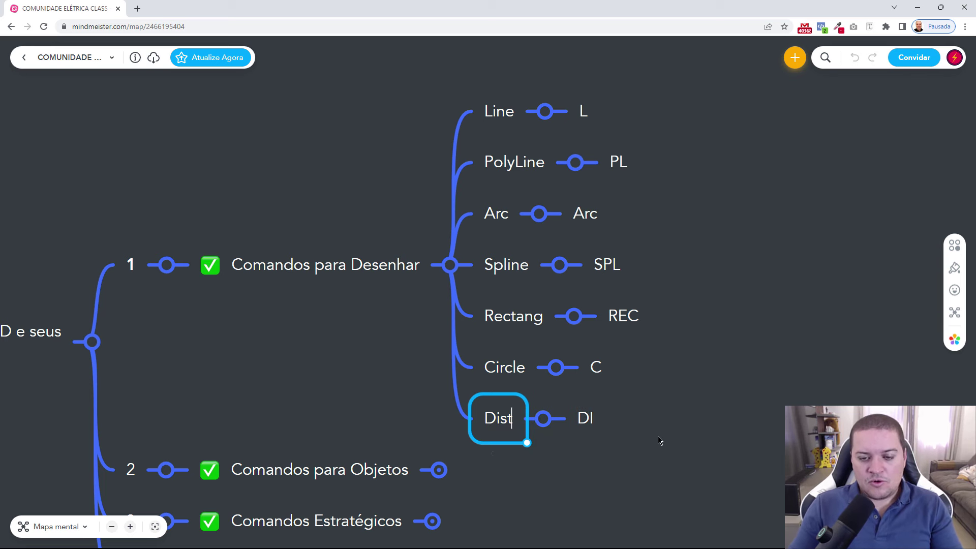
{"action": "left_click", "coordinate": [625, 410]}
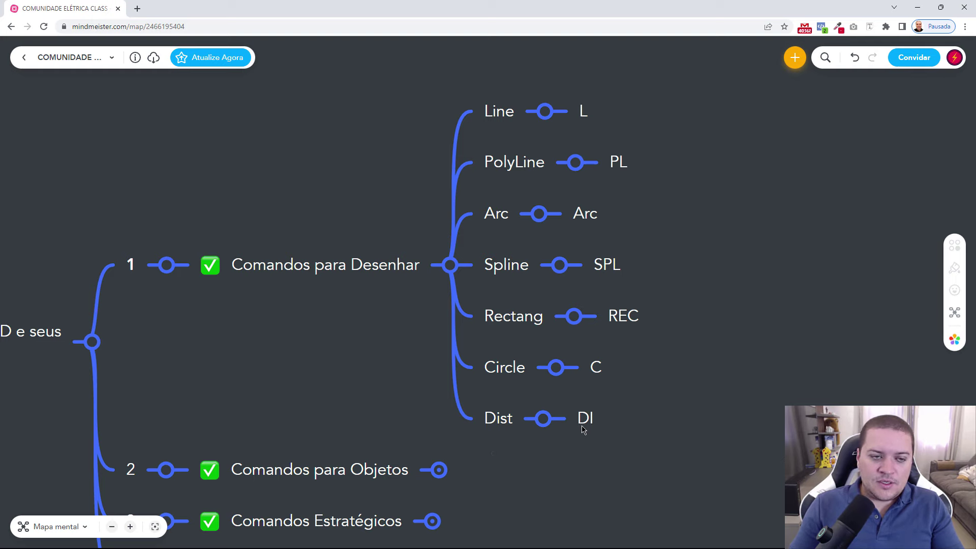
Return to the AutoCAD drawing.
{"action": "key", "text": "alt+Tab"}
{"action": "scroll", "coordinate": [484, 364], "scroll_direction": "down", "scroll_amount": 4}
{"action": "scroll", "coordinate": [483, 364], "scroll_direction": "up", "scroll_amount": 2}
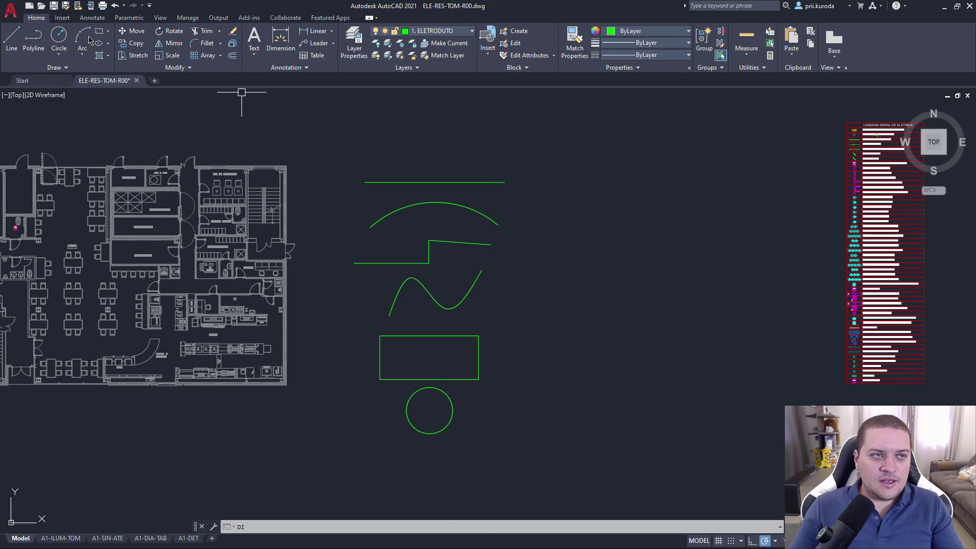
Try a centre ellipse right of the green shapes, then cancel it.
{"action": "left_click", "coordinate": [107, 44]}
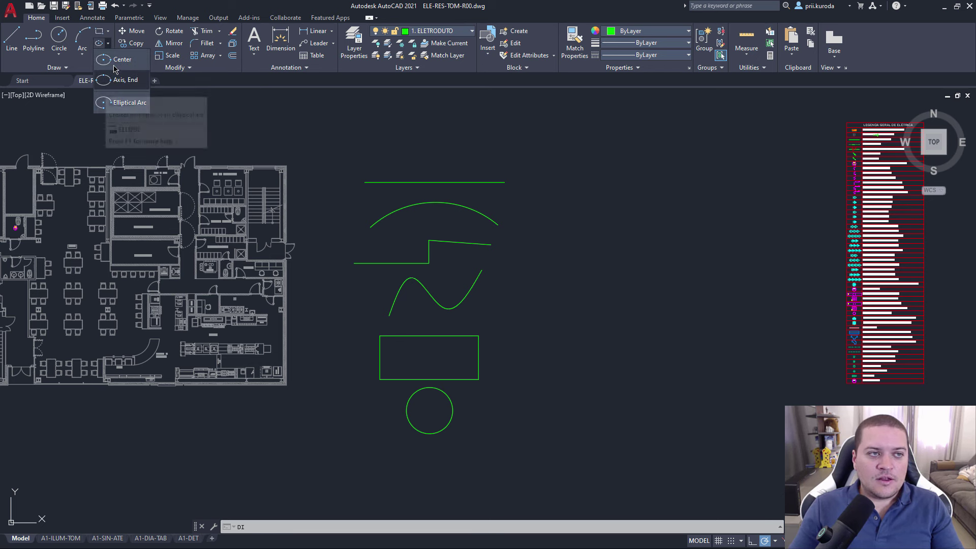
{"action": "left_click", "coordinate": [122, 59]}
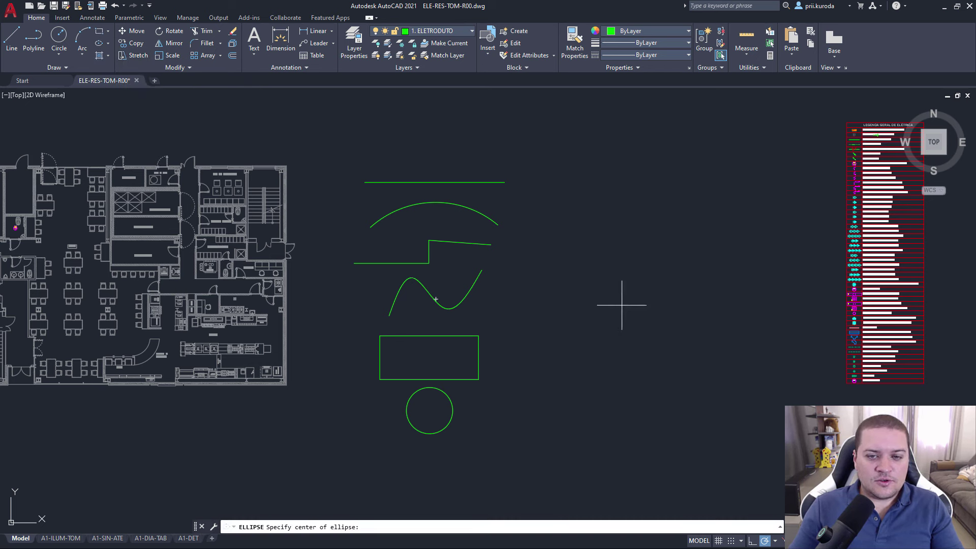
{"action": "left_click", "coordinate": [651, 327]}
{"action": "left_click", "coordinate": [650, 233]}
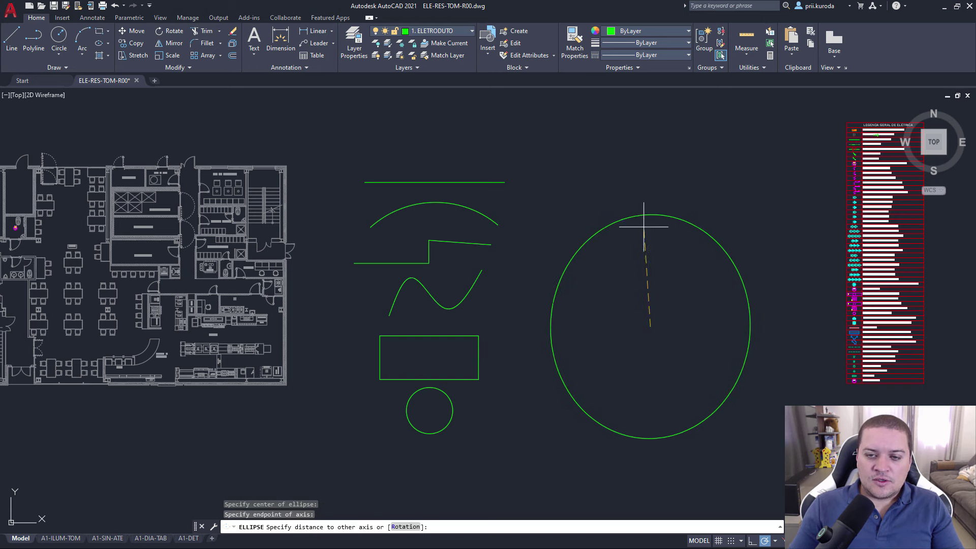
{"action": "key", "text": "Escape"}
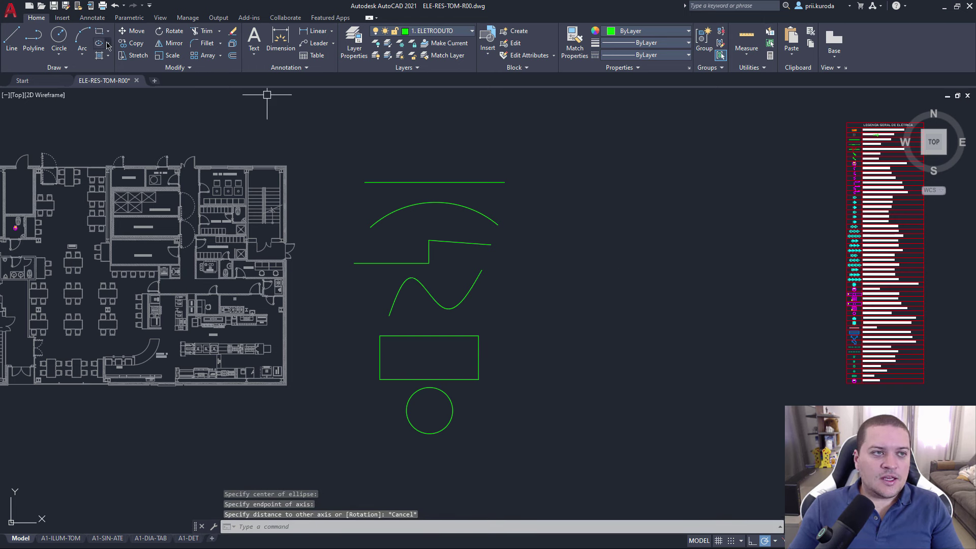
Start a new centre ellipse with its first axis end directly above the centre.
{"action": "left_click", "coordinate": [107, 44]}
{"action": "left_click", "coordinate": [119, 60]}
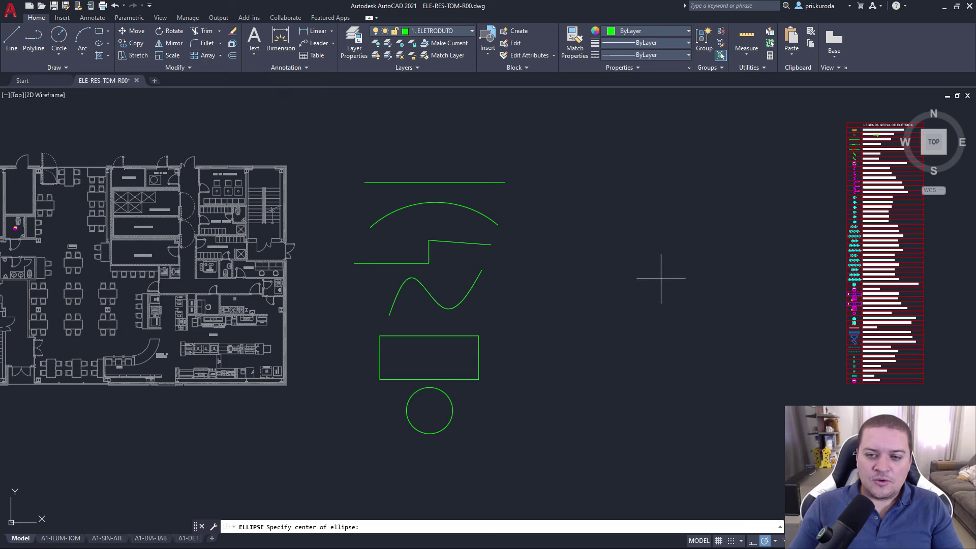
{"action": "left_click", "coordinate": [644, 264]}
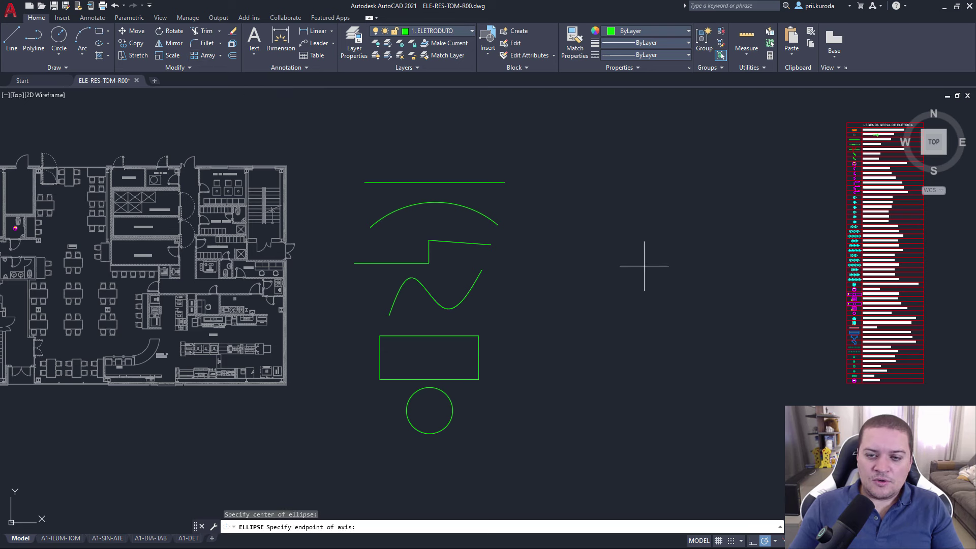
{"action": "left_click", "coordinate": [644, 136]}
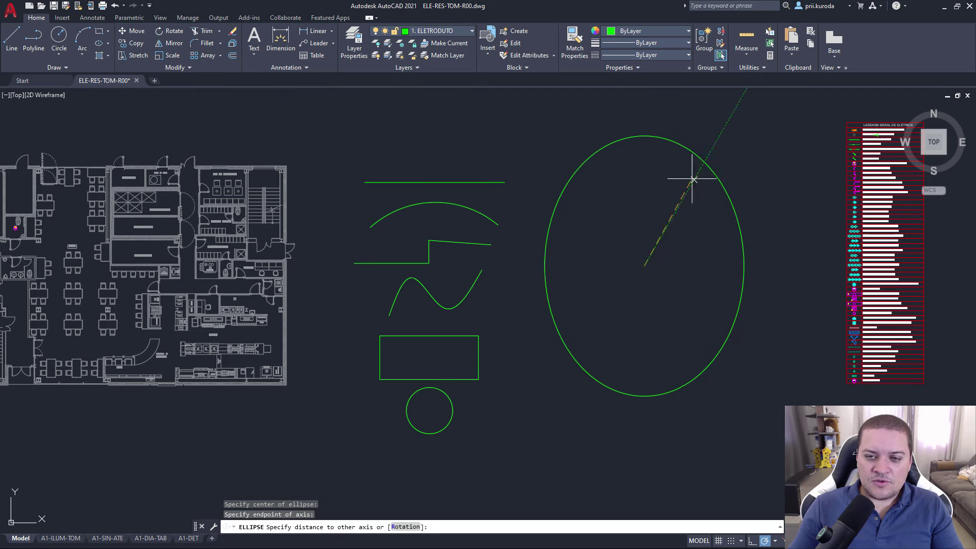
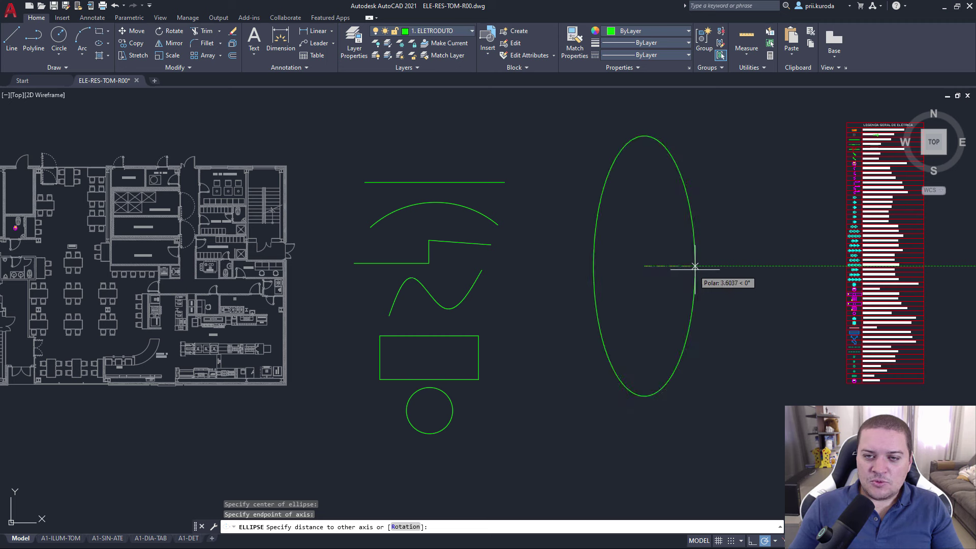
Finish the tall ellipse, then start copying it with CO and cancel the copy.
{"action": "left_click", "coordinate": [669, 266]}
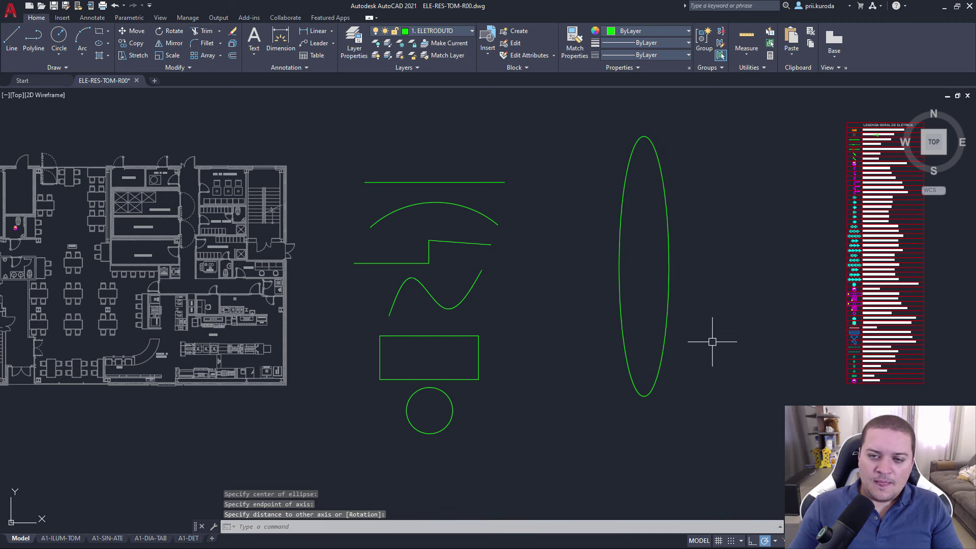
{"action": "scroll", "coordinate": [712, 342], "scroll_direction": "down", "scroll_amount": 4}
{"action": "scroll", "coordinate": [687, 326], "scroll_direction": "up", "scroll_amount": 4}
{"action": "left_click_drag", "start_coordinate": [654, 311], "coordinate": [614, 290]}
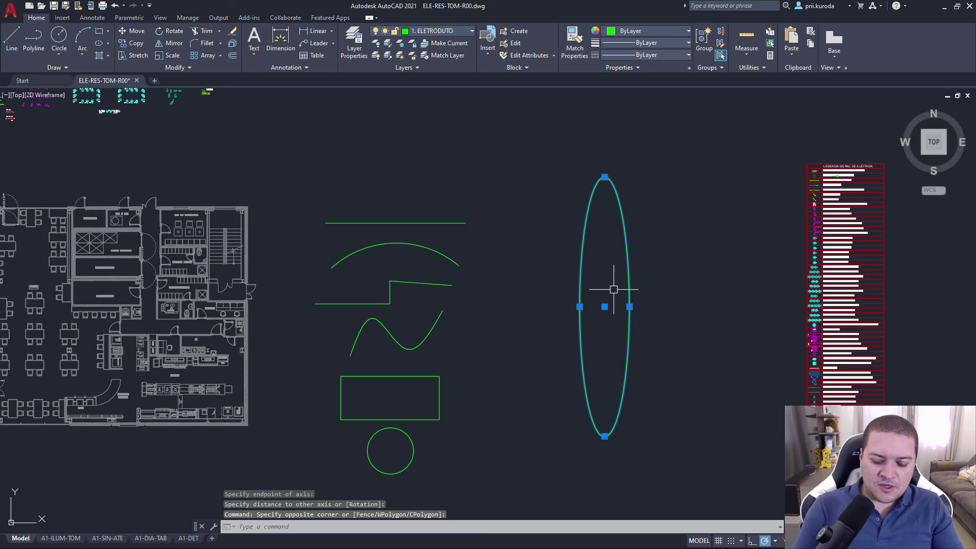
{"action": "type", "text": "co"}
{"action": "key", "text": "Return"}
{"action": "left_click", "coordinate": [581, 129]}
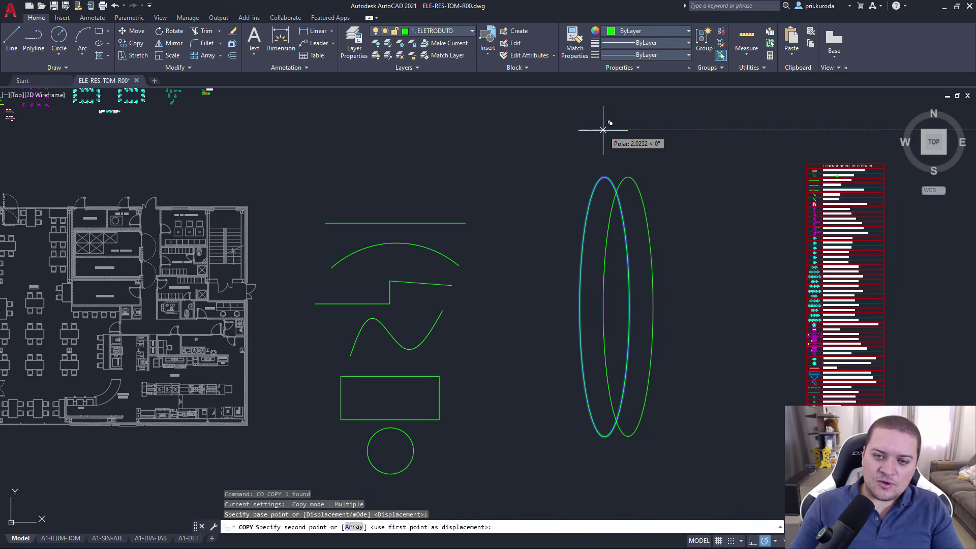
{"action": "key", "text": "Escape"}
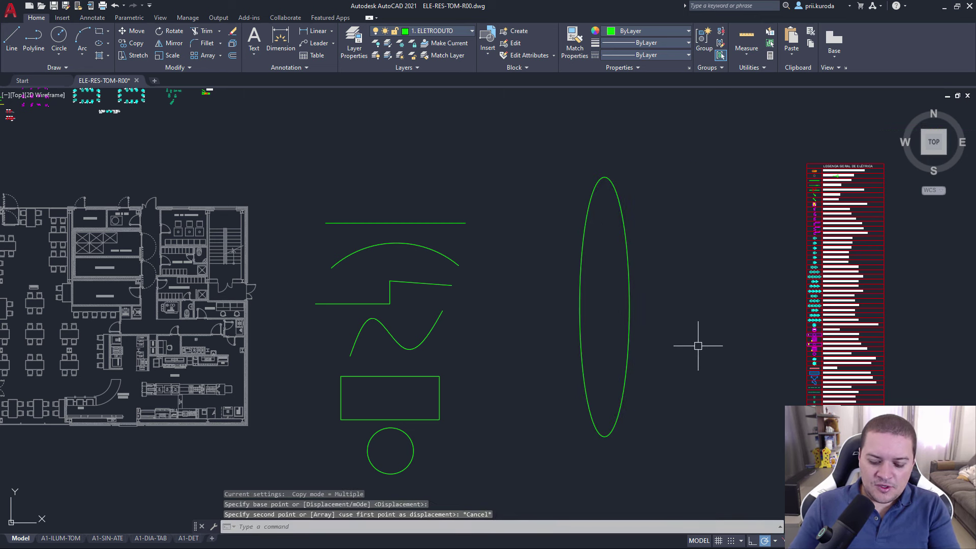
Draw a horizontal line from the ellipse's centre out to its right.
{"action": "type", "text": "l"}
{"action": "key", "text": "Return"}
{"action": "left_click", "coordinate": [604, 306]}
{"action": "left_click", "coordinate": [730, 307]}
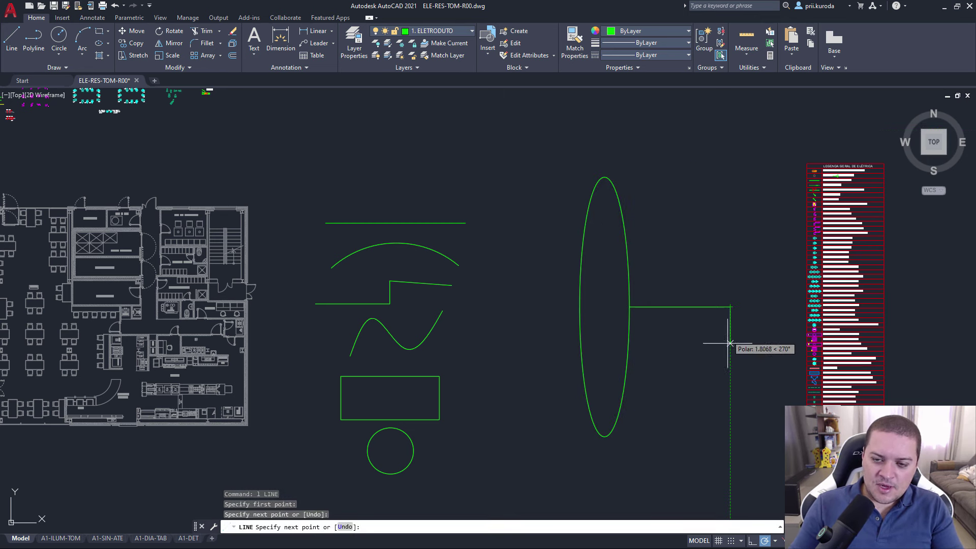
{"action": "key", "text": "Return"}
Crossing-select the ellipse and its line and delete both.
{"action": "left_click", "coordinate": [661, 281]}
{"action": "left_click", "coordinate": [605, 346]}
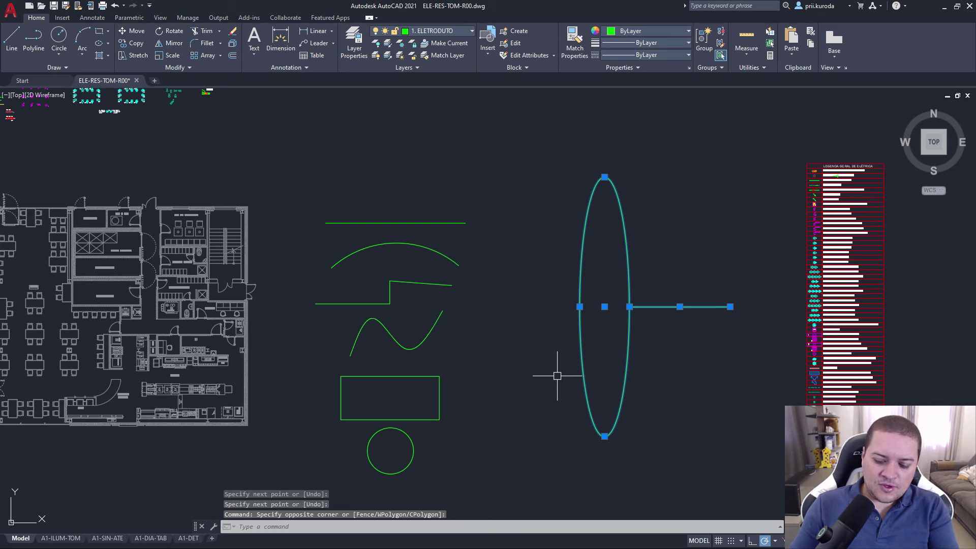
{"action": "key", "text": "Delete"}
{"action": "scroll", "coordinate": [554, 364], "scroll_direction": "down", "scroll_amount": 2}
{"action": "scroll", "coordinate": [487, 372], "scroll_direction": "up", "scroll_amount": 2}
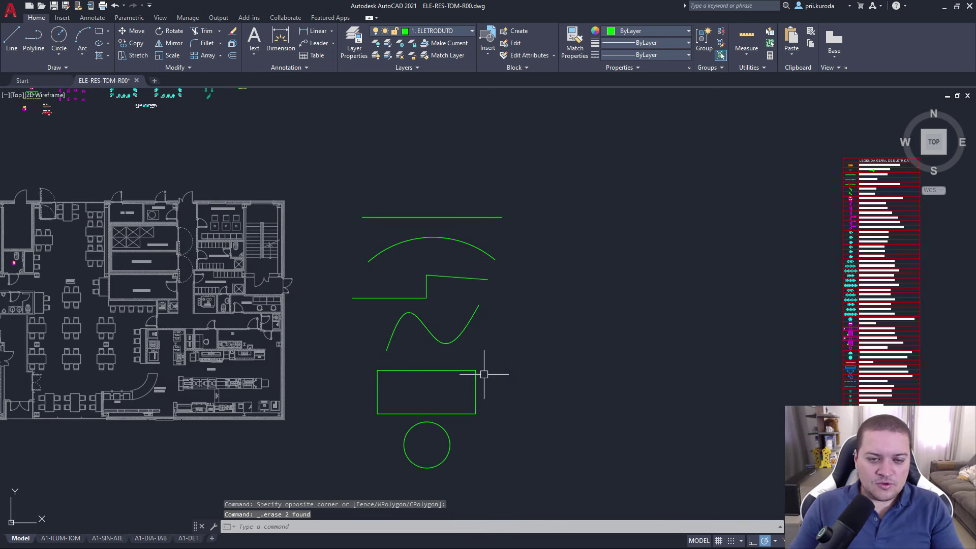
Try an axis-endpoint ellipse below the circle, then abandon the wide ellipse.
{"action": "left_click", "coordinate": [107, 44]}
{"action": "left_click", "coordinate": [121, 61]}
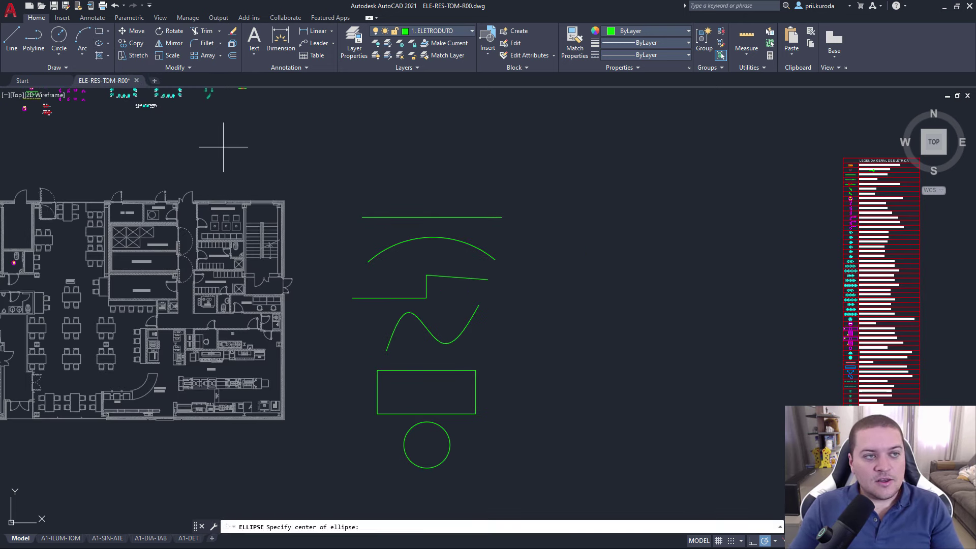
{"action": "left_click", "coordinate": [107, 44]}
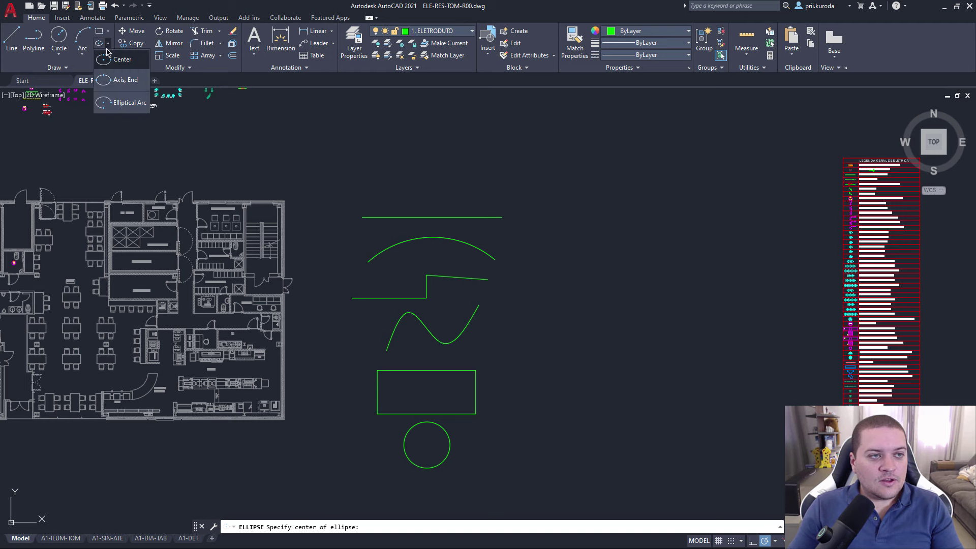
{"action": "left_click", "coordinate": [122, 81]}
{"action": "middle_click_drag", "start_coordinate": [492, 514], "coordinate": [536, 369]}
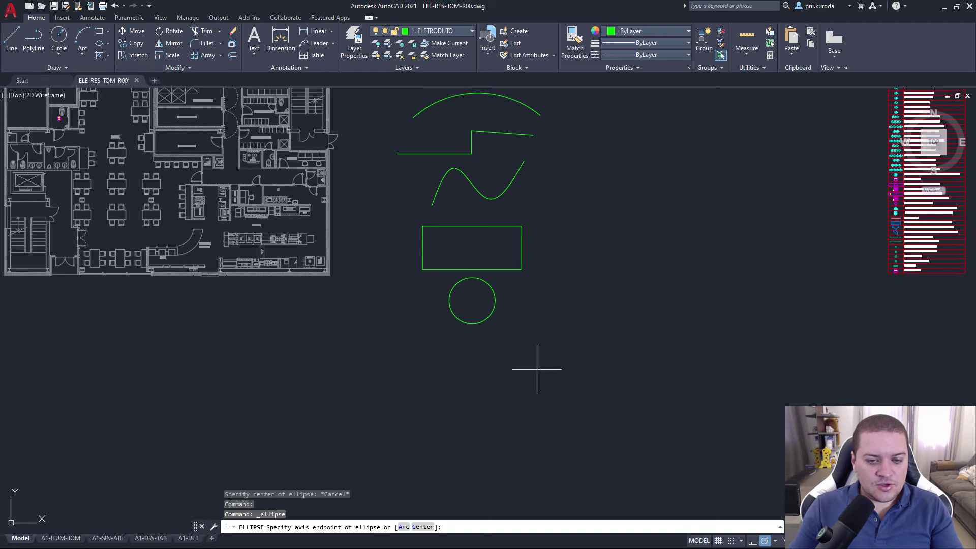
{"action": "left_click", "coordinate": [544, 370]}
{"action": "left_click", "coordinate": [433, 370]}
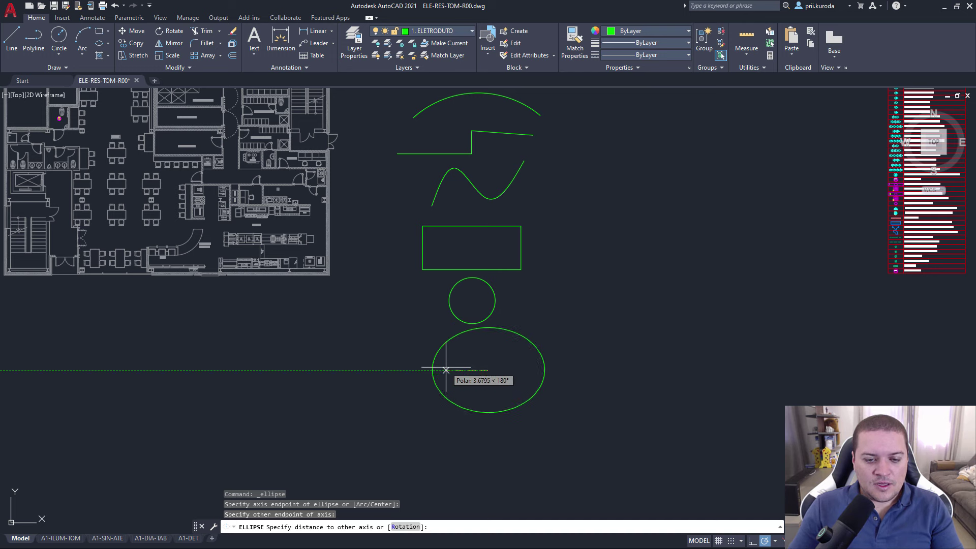
{"action": "scroll", "coordinate": [464, 370], "scroll_direction": "up", "scroll_amount": 4}
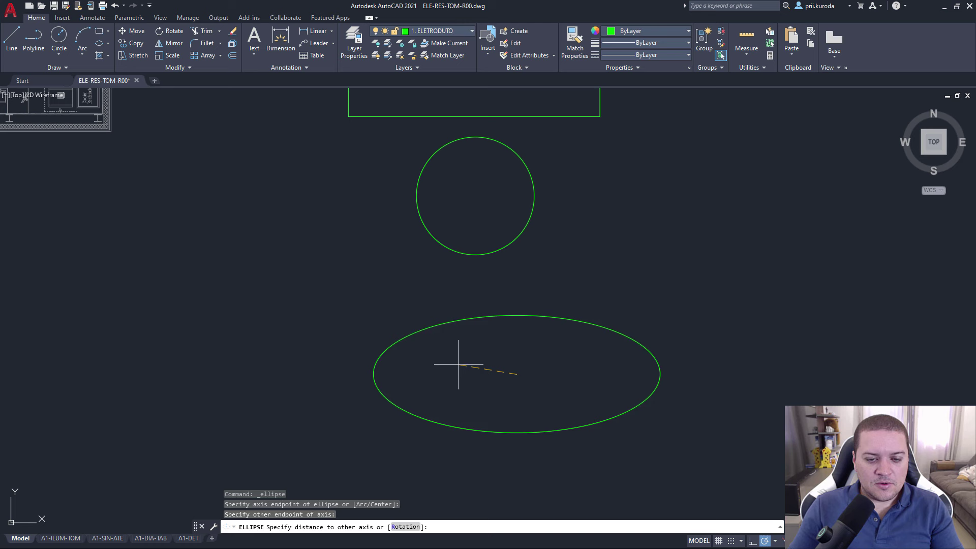
{"action": "key", "text": "Escape"}
Draw a tall, narrow ellipse from a centre point below the circle.
{"action": "left_click", "coordinate": [108, 46]}
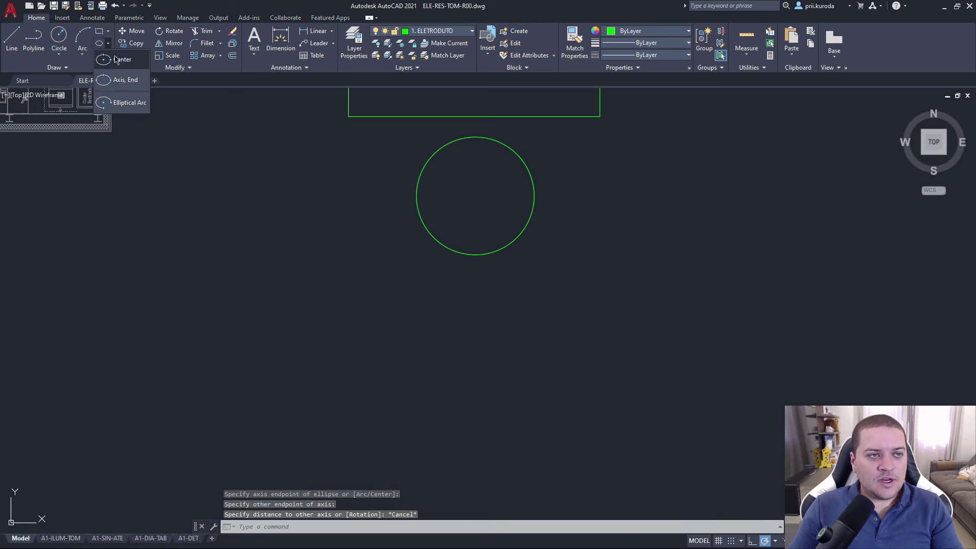
{"action": "left_click", "coordinate": [129, 65]}
{"action": "scroll", "coordinate": [559, 346], "scroll_direction": "down", "scroll_amount": 5}
{"action": "scroll", "coordinate": [536, 345], "scroll_direction": "up", "scroll_amount": 2}
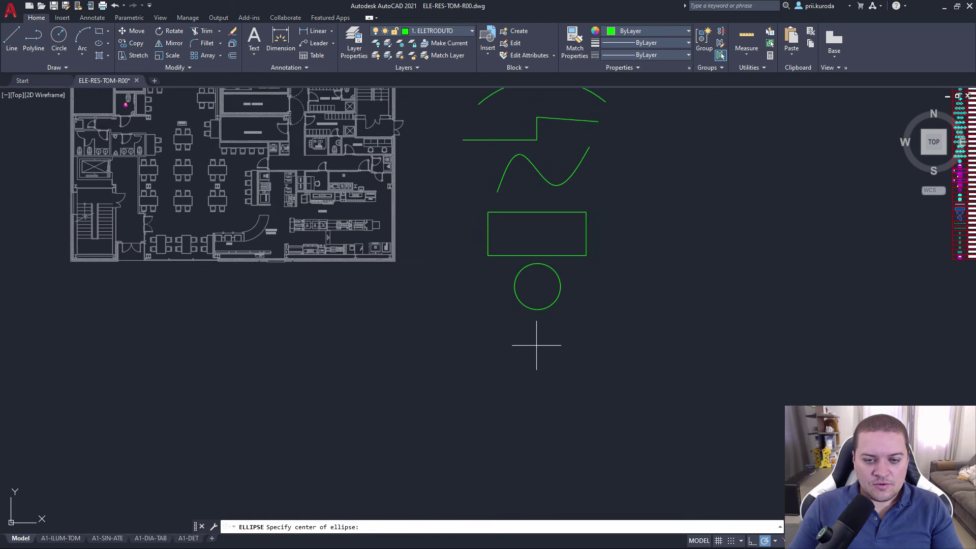
{"action": "left_click", "coordinate": [536, 345]}
{"action": "left_click", "coordinate": [537, 387]}
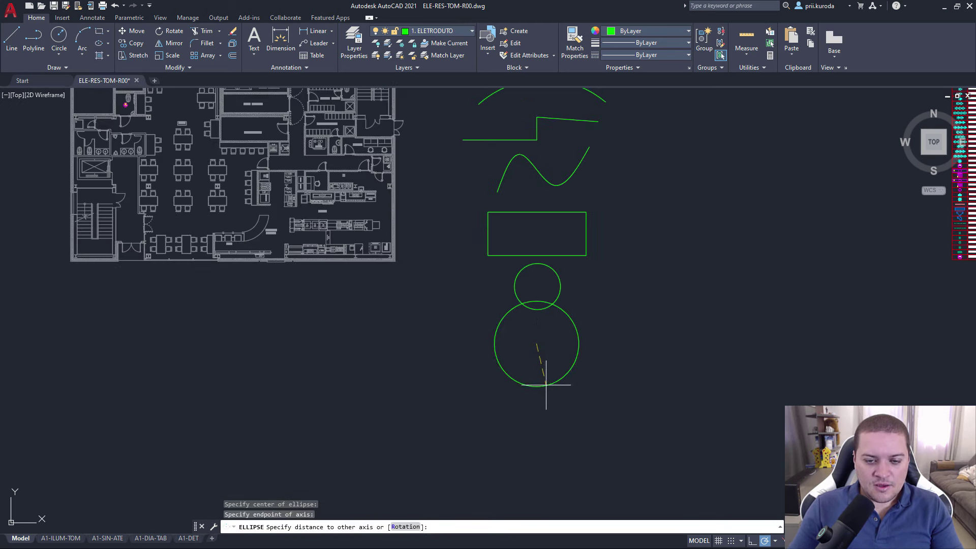
{"action": "scroll", "coordinate": [546, 381], "scroll_direction": "up", "scroll_amount": 4}
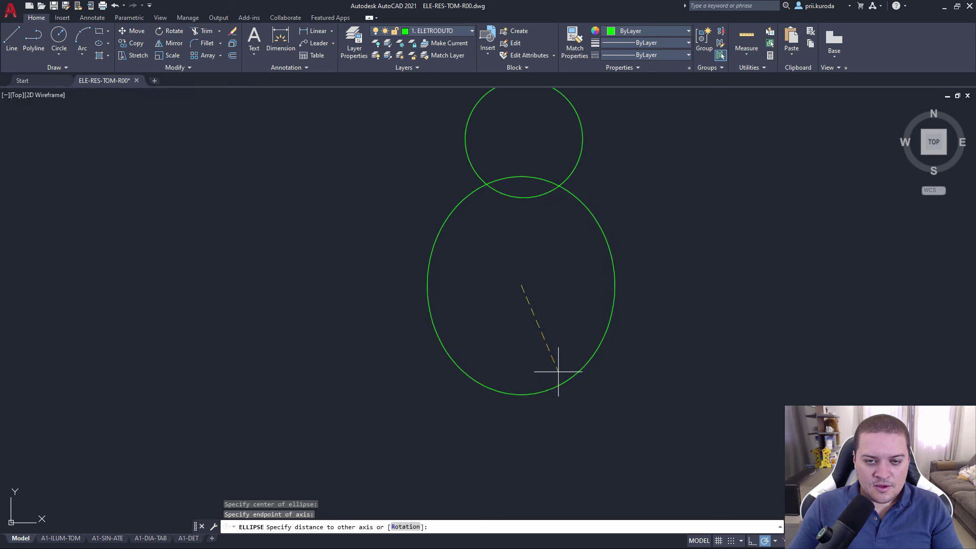
{"action": "left_click", "coordinate": [539, 299]}
Select the new ellipse and move it slightly lower.
{"action": "left_click", "coordinate": [596, 255]}
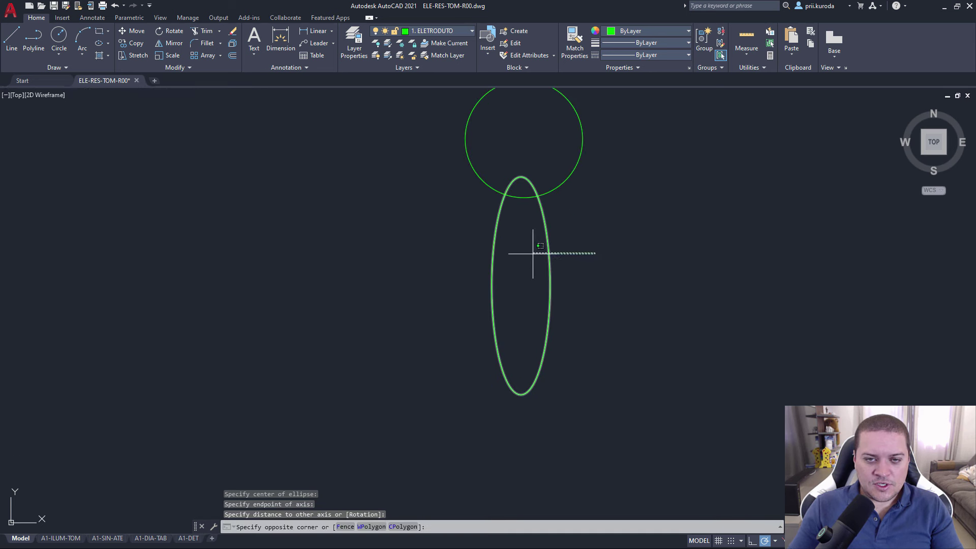
{"action": "left_click", "coordinate": [500, 283]}
{"action": "type", "text": "m"}
{"action": "key", "text": "Return"}
{"action": "left_click", "coordinate": [628, 219]}
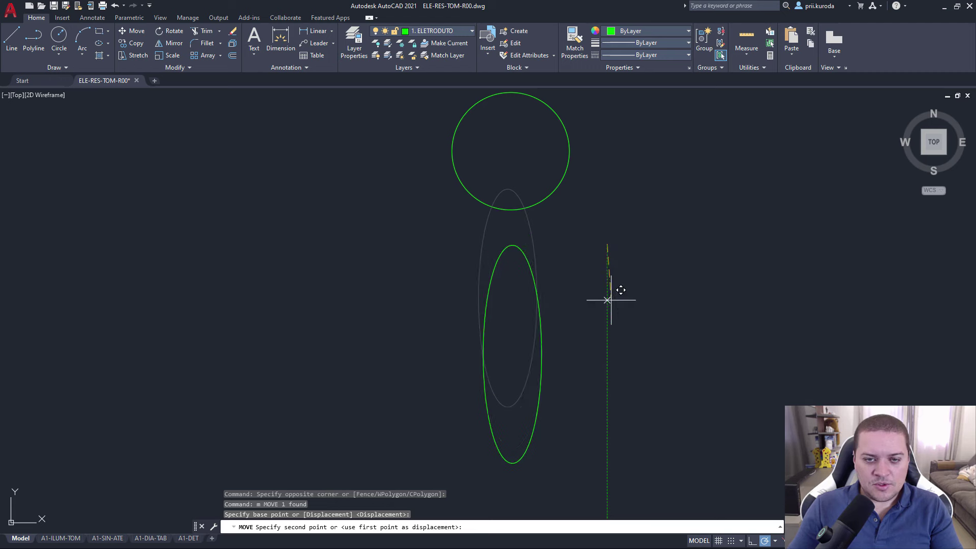
{"action": "left_click", "coordinate": [613, 286]}
{"action": "scroll", "coordinate": [581, 284], "scroll_direction": "down", "scroll_amount": 10}
{"action": "scroll", "coordinate": [550, 264], "scroll_direction": "up", "scroll_amount": 1}
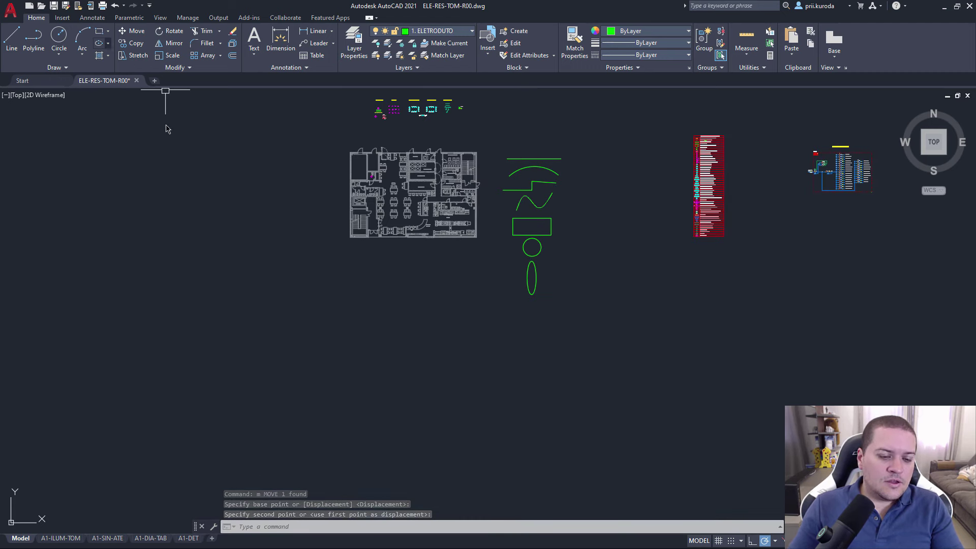
Try the ELI command and select-all, then switch to the MindMeister command map.
{"action": "type", "text": "eli"}
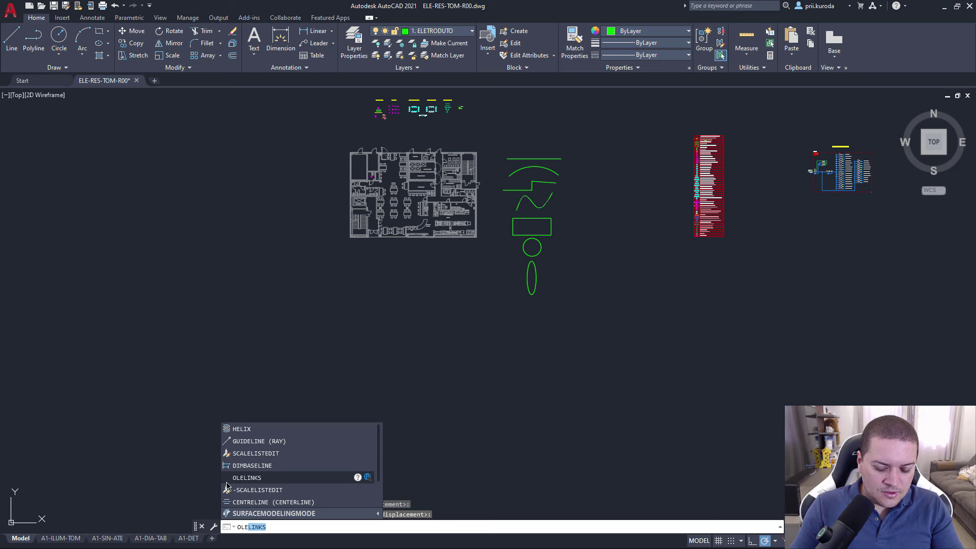
{"action": "key", "text": "Return"}
{"action": "key", "text": "ctrl+a"}
{"action": "type", "text": "e"}
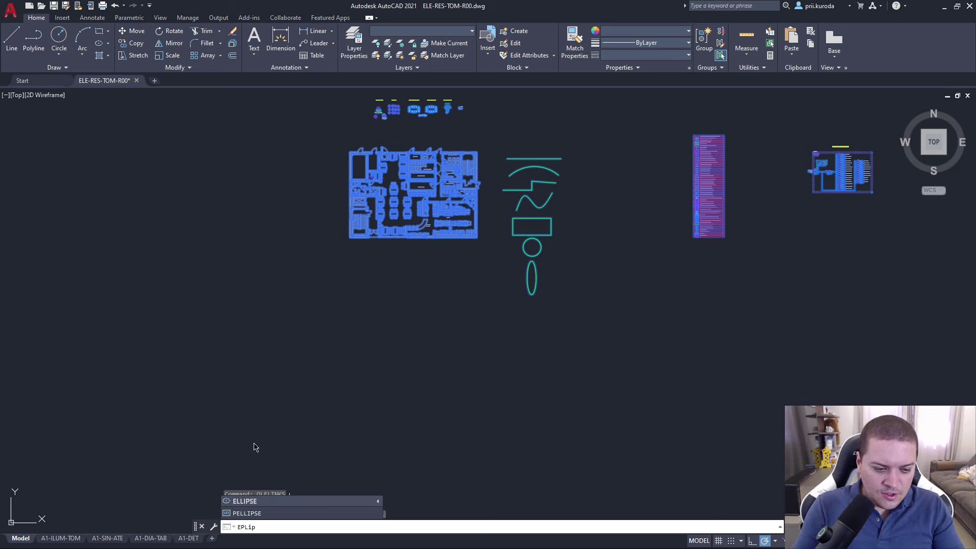
{"action": "key", "text": "BackSpace"}
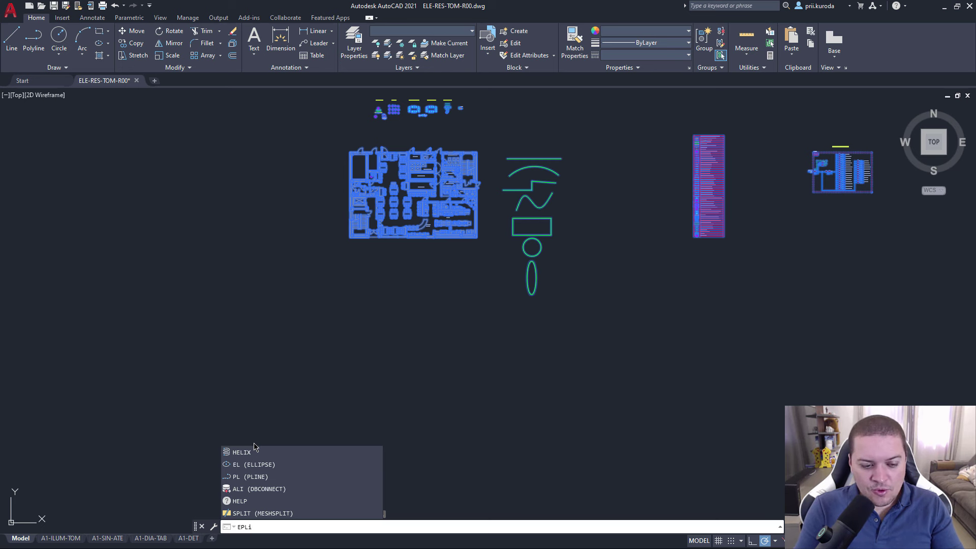
{"action": "type", "text": "p"}
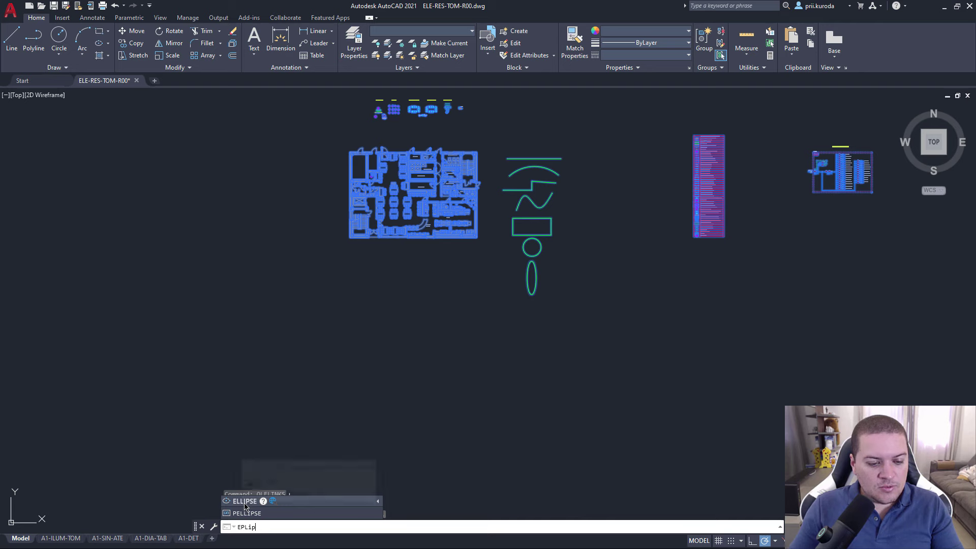
{"action": "key", "text": "Escape"}
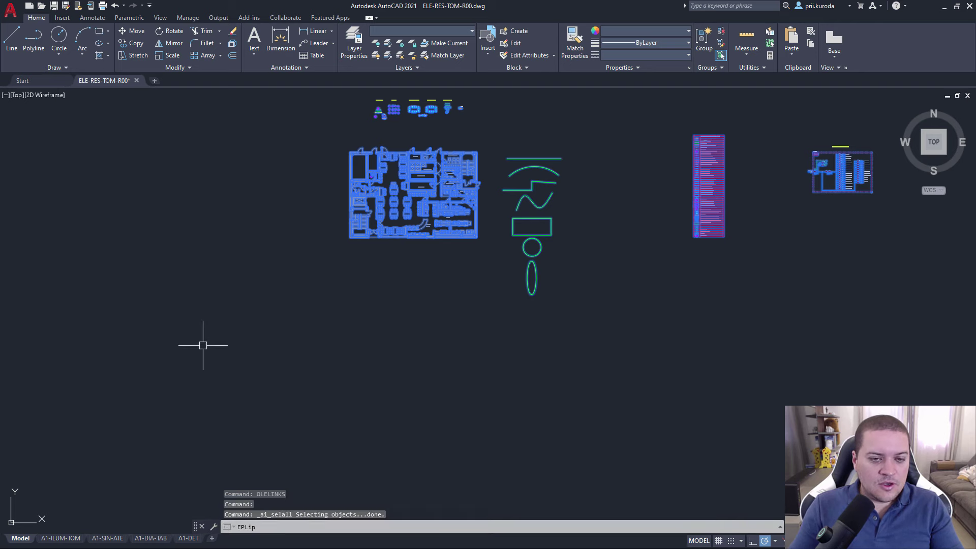
{"action": "key", "text": "alt+Tab"}
Add an 'Ellipse' node below Dist in the command map.
{"action": "left_click", "coordinate": [499, 418]}
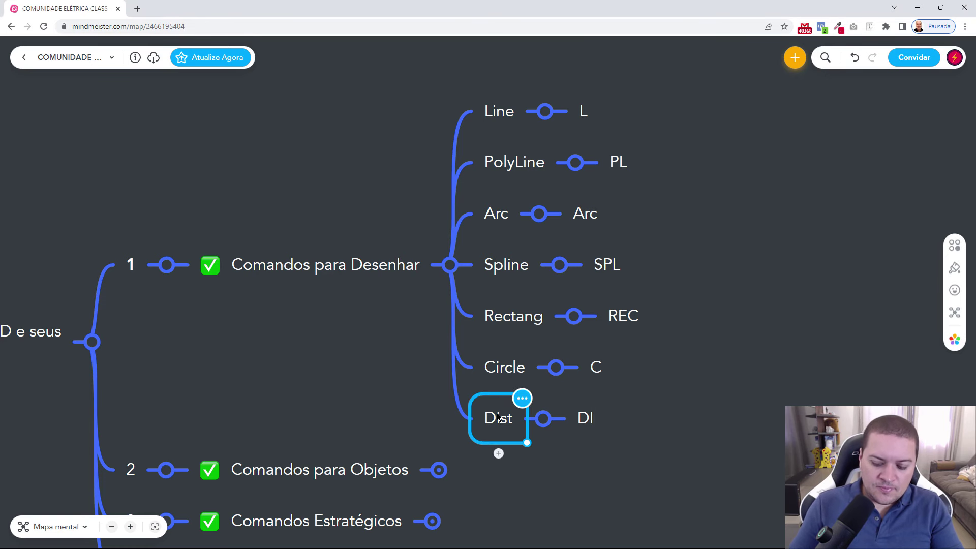
{"action": "key", "text": "Return"}
{"action": "type", "text": "E"}
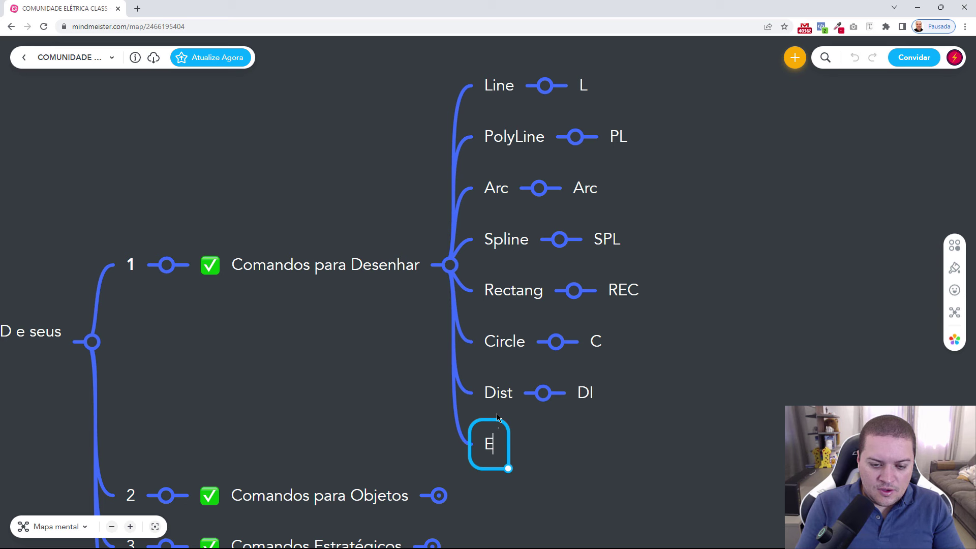
{"action": "type", "text": "LLip"}
{"action": "key", "text": "BackSpace"}
{"action": "key", "text": "BackSpace"}
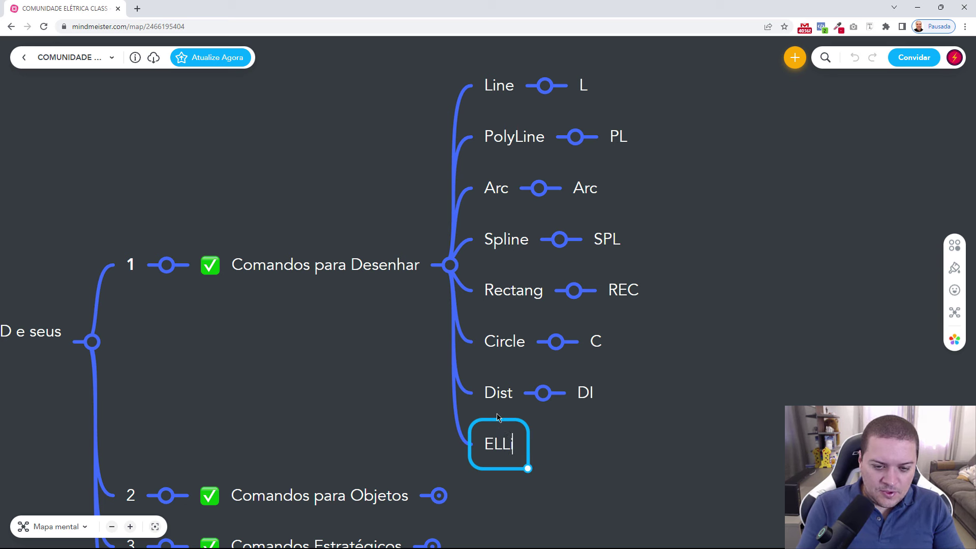
{"action": "key", "text": "BackSpace"}
{"action": "key", "text": "BackSpace"}
{"action": "type", "text": "llips"}
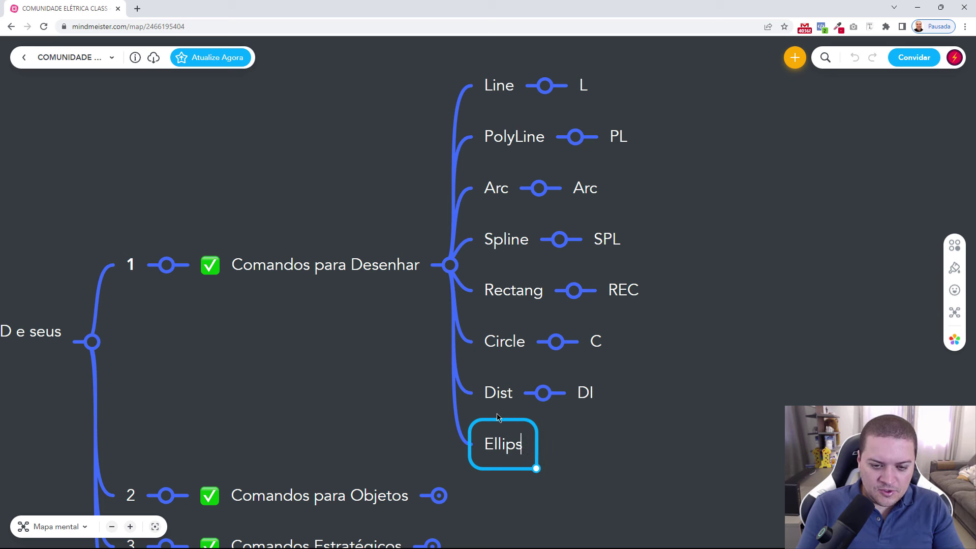
{"action": "type", "text": "e"}
Give the Ellipse node a child node reading 'Ellipse' as its shortcut.
{"action": "key", "text": "ctrl+a"}
{"action": "key", "text": "ctrl+c"}
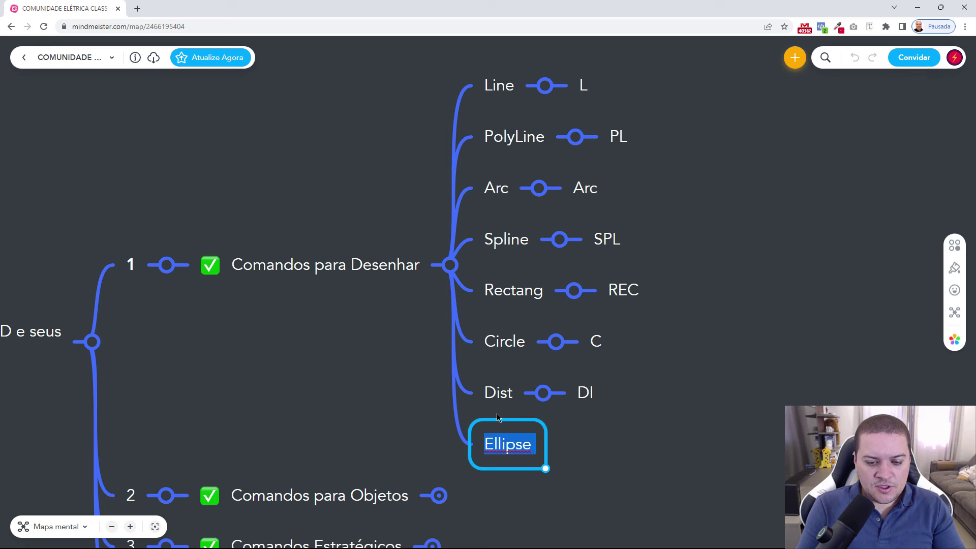
{"action": "key", "text": "Tab"}
{"action": "key", "text": "ctrl+v"}
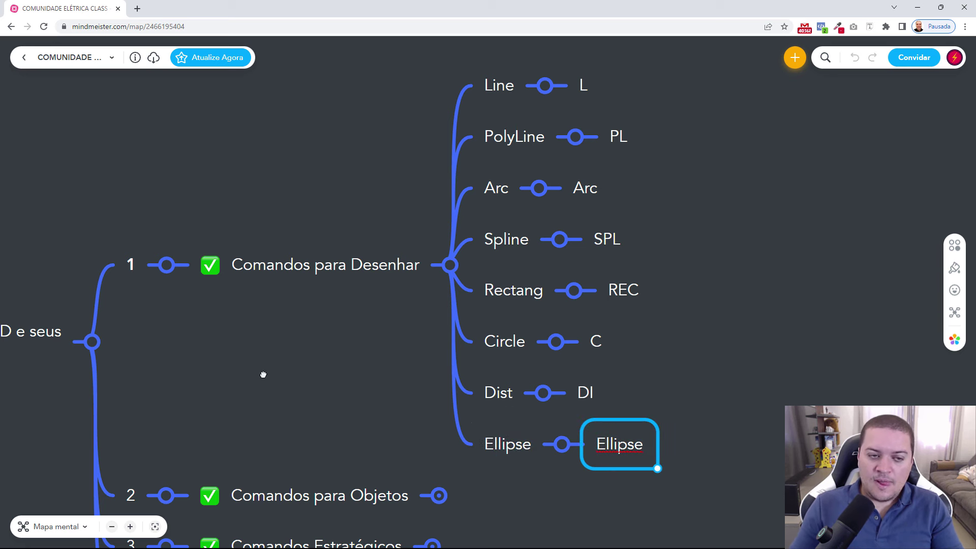
{"action": "left_click", "coordinate": [320, 370]}
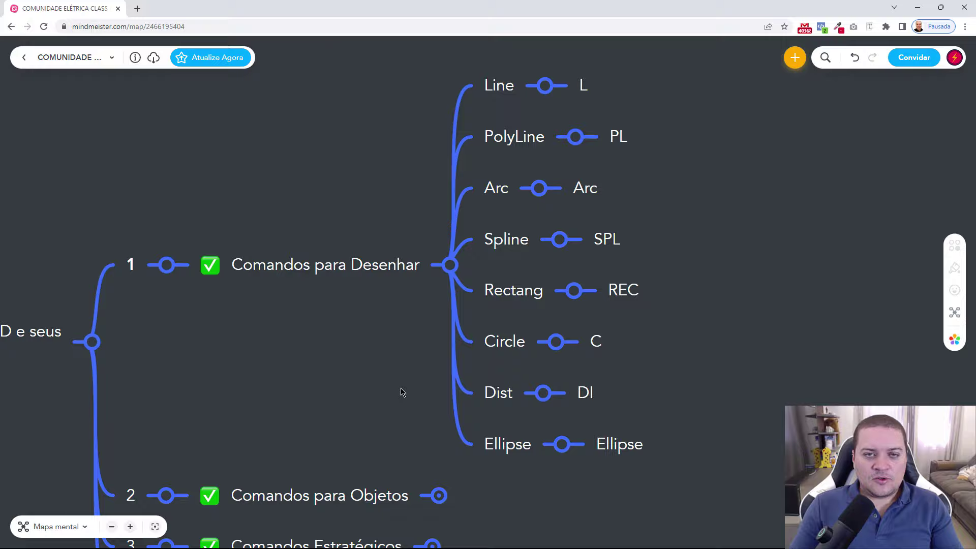
{"action": "scroll", "coordinate": [529, 257], "scroll_direction": "down", "scroll_amount": 2}
{"action": "scroll", "coordinate": [523, 217], "scroll_direction": "up", "scroll_amount": 2}
Select the top line, the arc and the stepped polyline one at a time.
{"action": "scroll", "coordinate": [509, 202], "scroll_direction": "up", "scroll_amount": 8}
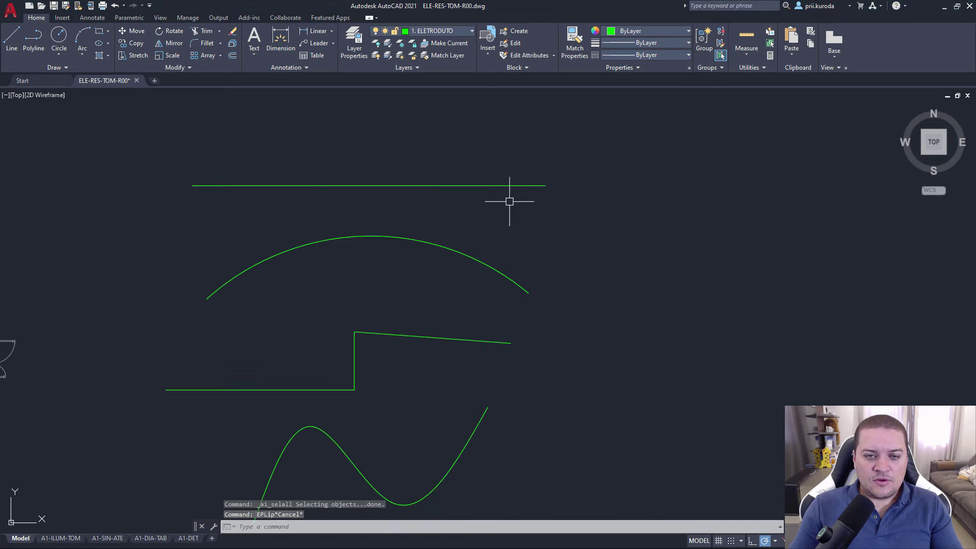
{"action": "scroll", "coordinate": [510, 201], "scroll_direction": "down", "scroll_amount": 2}
{"action": "left_click", "coordinate": [529, 166]}
{"action": "left_click", "coordinate": [512, 192]}
{"action": "middle_click_drag", "start_coordinate": [513, 192], "coordinate": [538, 163]}
{"action": "key", "text": "Escape"}
{"action": "left_click", "coordinate": [517, 138]}
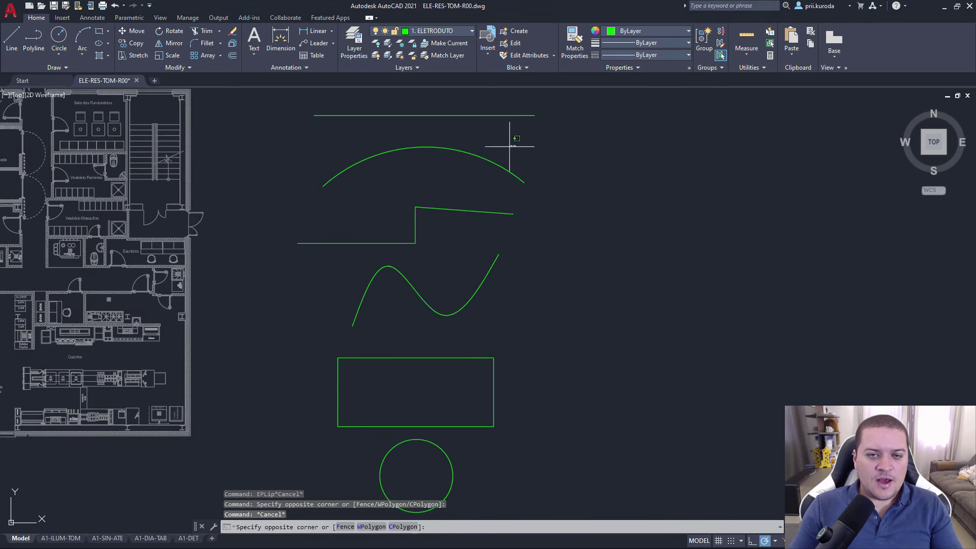
{"action": "left_click", "coordinate": [486, 200]}
{"action": "key", "text": "Escape"}
{"action": "left_click", "coordinate": [447, 235]}
{"action": "left_click", "coordinate": [394, 193]}
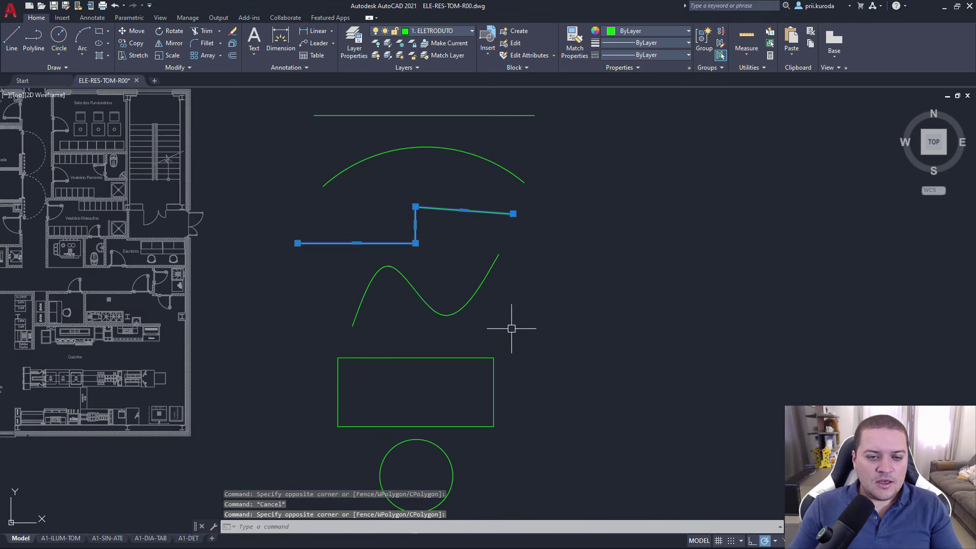
{"action": "key", "text": "Escape"}
Select the spline, rectangle, circle and ellipse one at a time.
{"action": "left_click", "coordinate": [539, 327]}
{"action": "left_click", "coordinate": [396, 283]}
{"action": "middle_click_drag", "start_coordinate": [566, 366], "coordinate": [585, 237]}
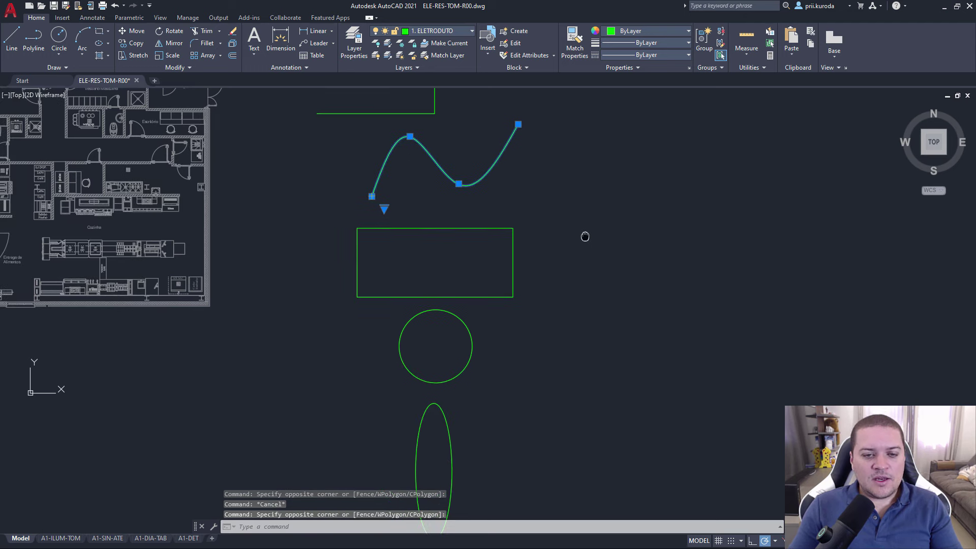
{"action": "left_click", "coordinate": [540, 258]}
{"action": "left_click", "coordinate": [453, 246]}
{"action": "left_click", "coordinate": [508, 365]}
{"action": "left_click", "coordinate": [469, 363]}
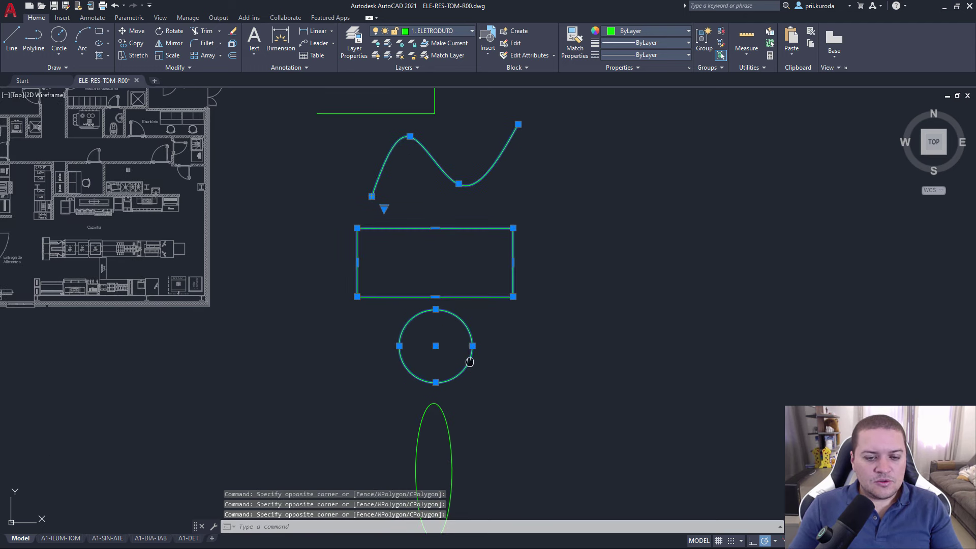
{"action": "middle_click_drag", "start_coordinate": [469, 362], "coordinate": [481, 267]}
{"action": "left_click", "coordinate": [557, 367]}
{"action": "left_click", "coordinate": [402, 392]}
Clear the selection, show the floor plan, and return to the mind map.
{"action": "key", "text": "Escape"}
{"action": "scroll", "coordinate": [382, 399], "scroll_direction": "down", "scroll_amount": 2}
{"action": "middle_click_drag", "start_coordinate": [412, 275], "coordinate": [392, 344]}
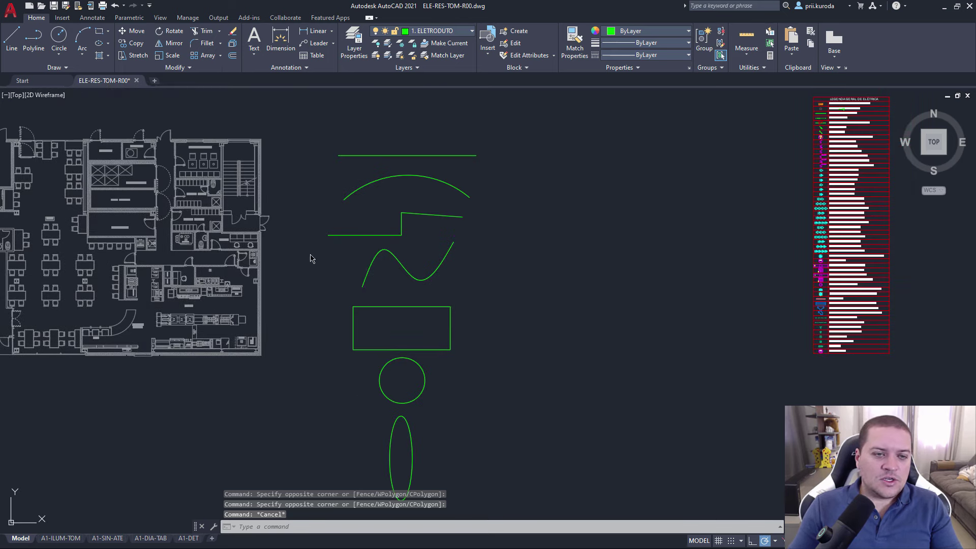
{"action": "key", "text": "alt+Tab"}
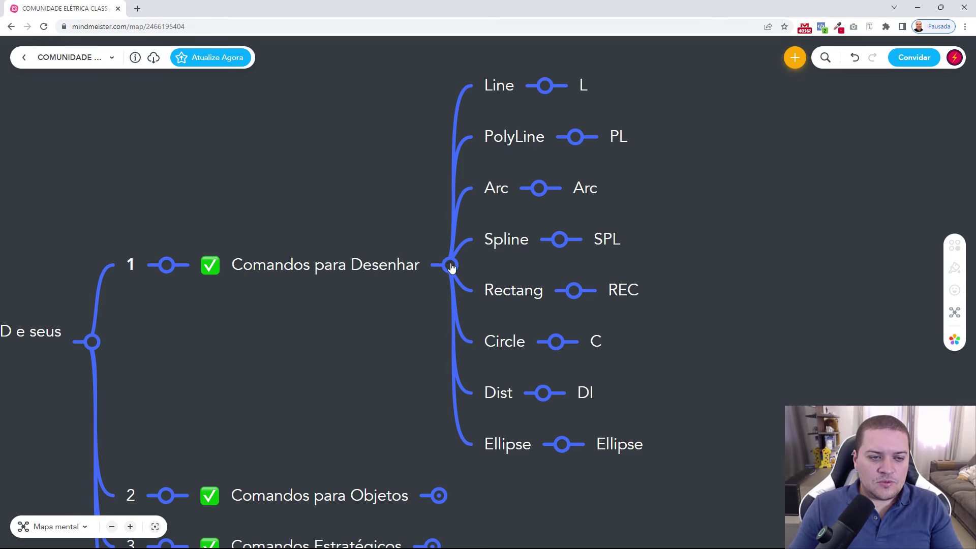
Collapse Comandos para Desenhar and expand Comandos para Objetos.
{"action": "left_click", "coordinate": [451, 265]}
{"action": "left_click", "coordinate": [315, 271]}
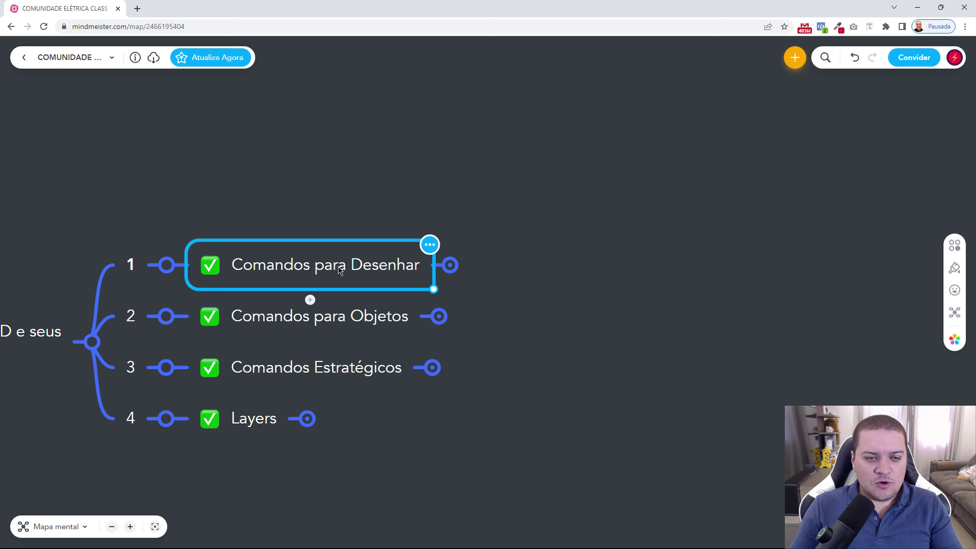
{"action": "left_click", "coordinate": [271, 328]}
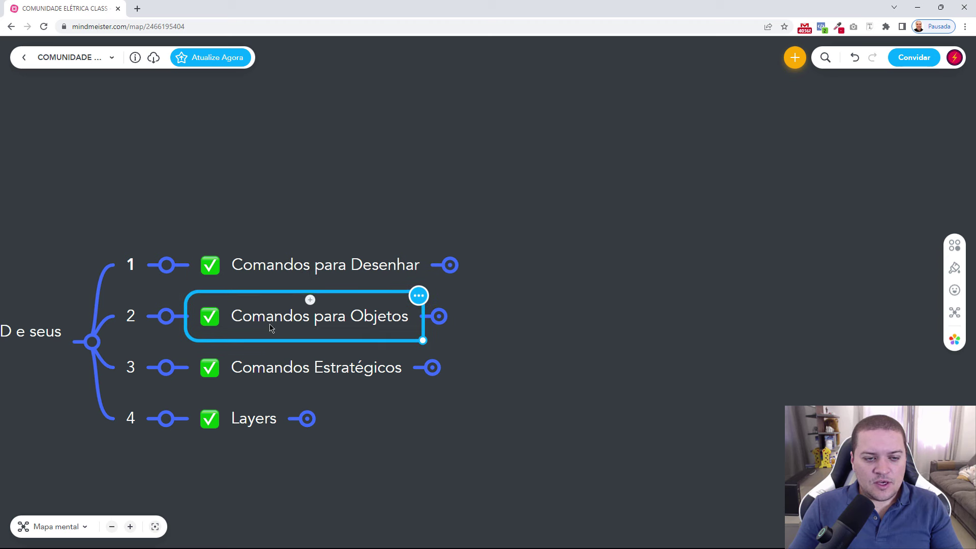
{"action": "left_click", "coordinate": [439, 316]}
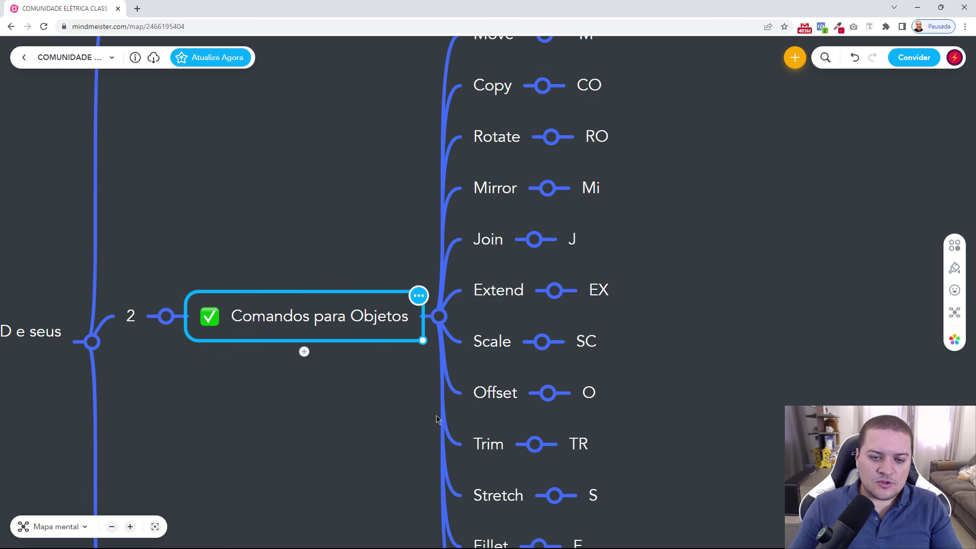
{"action": "left_click", "coordinate": [332, 247]}
{"action": "left_click_drag", "start_coordinate": [373, 209], "coordinate": [248, 269]}
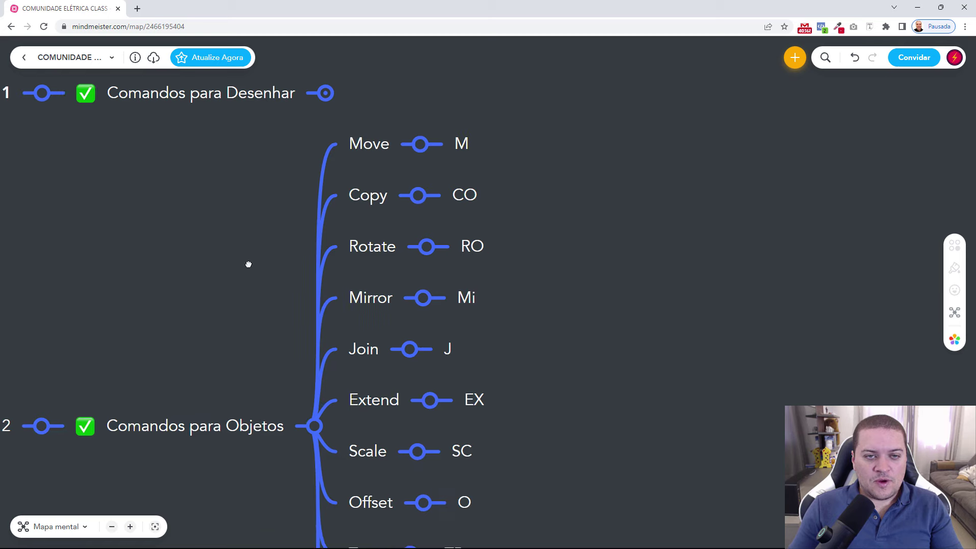
Highlight the Move – M and Copy – CO shortcuts in the map.
{"action": "left_click", "coordinate": [373, 148]}
{"action": "mouse_move", "coordinate": [368, 139]}
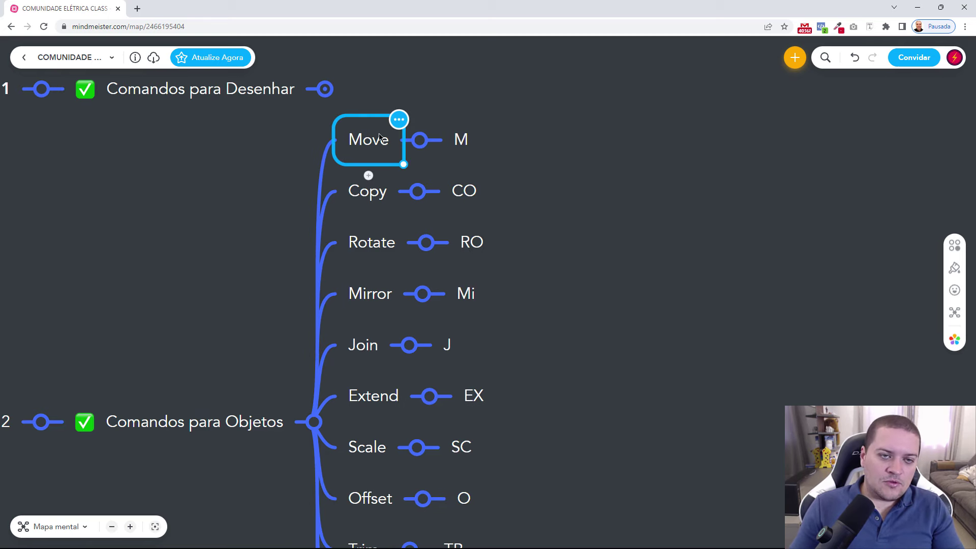
{"action": "left_click", "coordinate": [463, 146]}
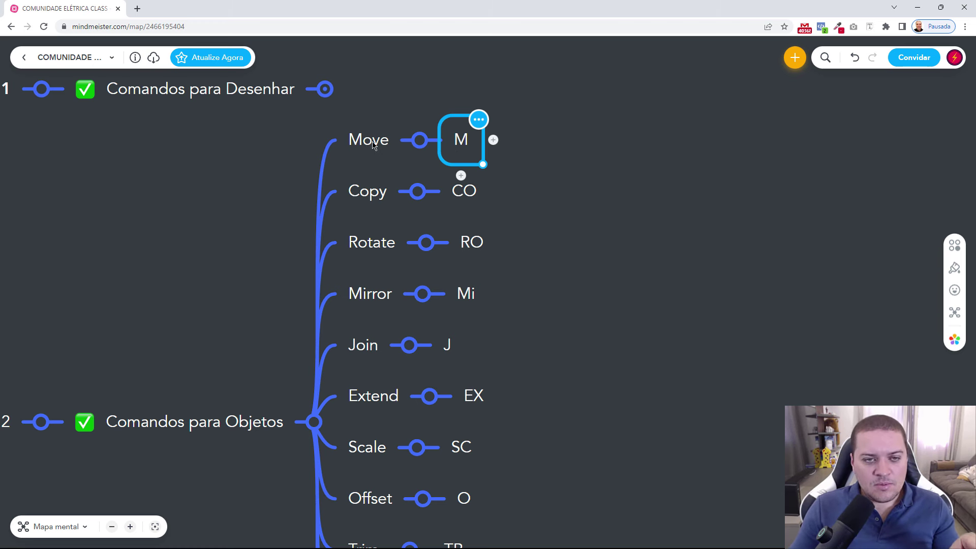
{"action": "left_click", "coordinate": [373, 145]}
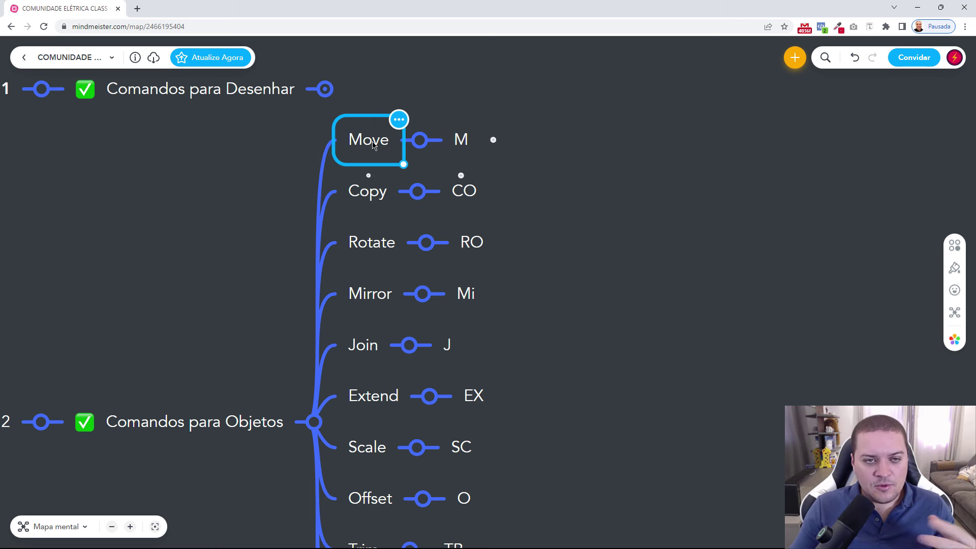
{"action": "left_click", "coordinate": [370, 198]}
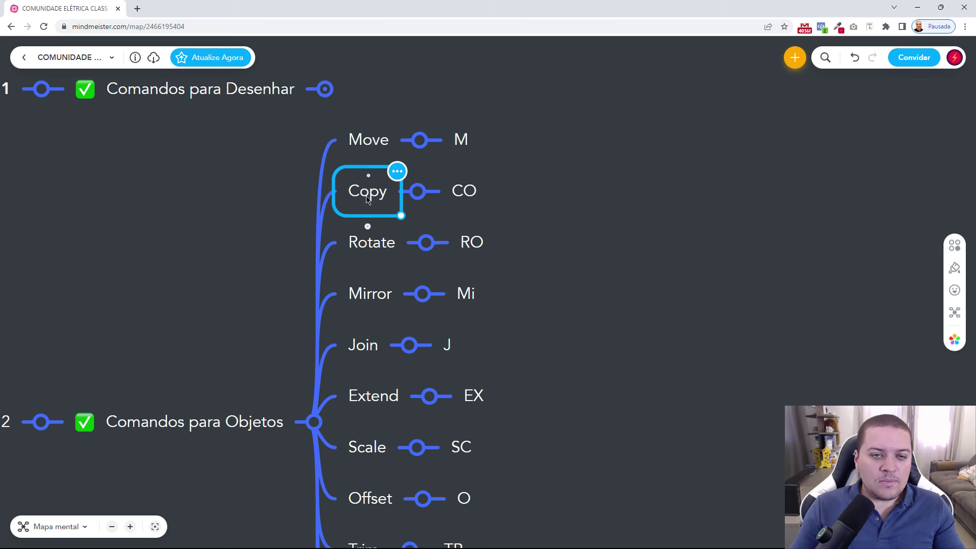
{"action": "left_click", "coordinate": [462, 198]}
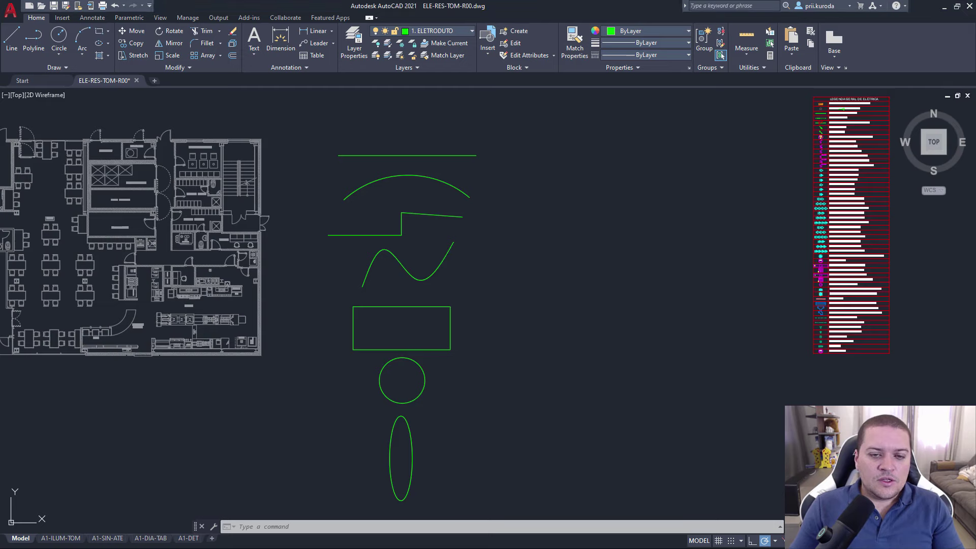
{"action": "scroll", "coordinate": [447, 284], "scroll_direction": "down", "scroll_amount": 3}
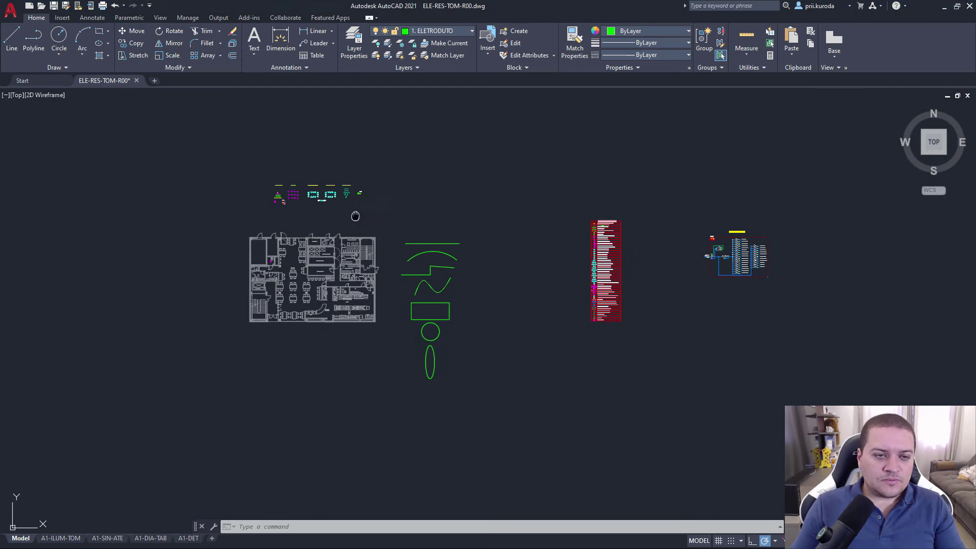
Select the circled 110 / 2 d lighting symbol.
{"action": "scroll", "coordinate": [355, 216], "scroll_direction": "up", "scroll_amount": 3}
{"action": "scroll", "coordinate": [322, 240], "scroll_direction": "up", "scroll_amount": 3}
{"action": "scroll", "coordinate": [254, 285], "scroll_direction": "up", "scroll_amount": 2}
{"action": "middle_click_drag", "start_coordinate": [370, 299], "coordinate": [486, 302]}
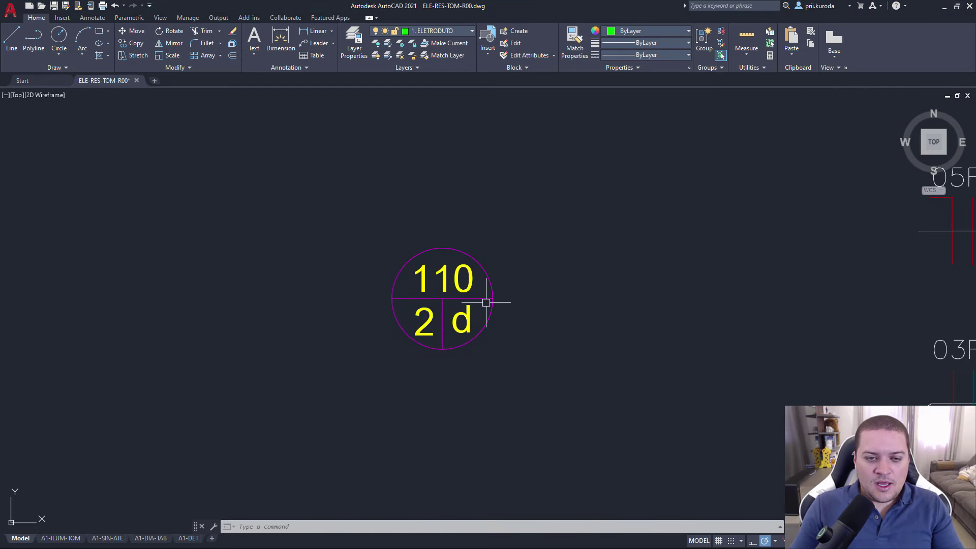
{"action": "left_click", "coordinate": [565, 228]}
{"action": "left_click", "coordinate": [278, 402]}
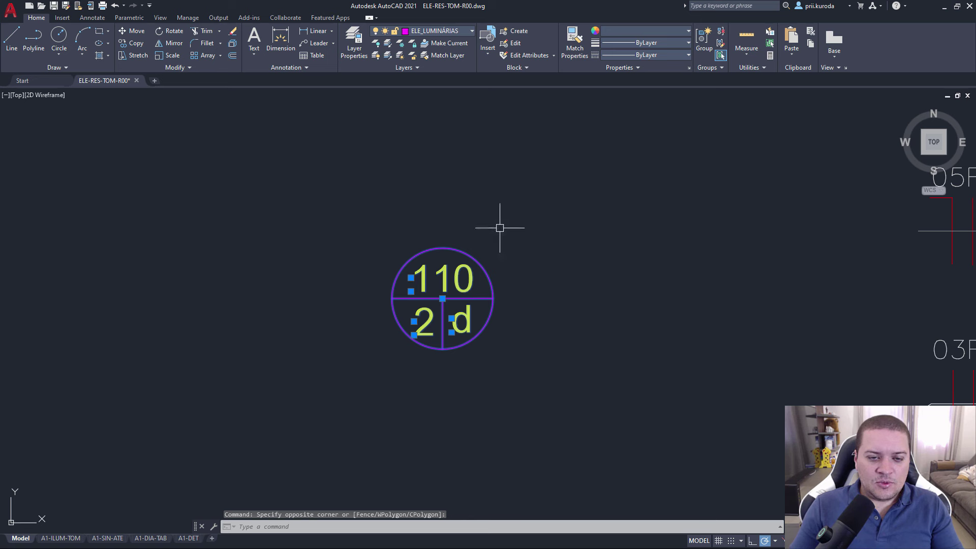
Copy the symbol from its centre to five spots around it.
{"action": "type", "text": "co"}
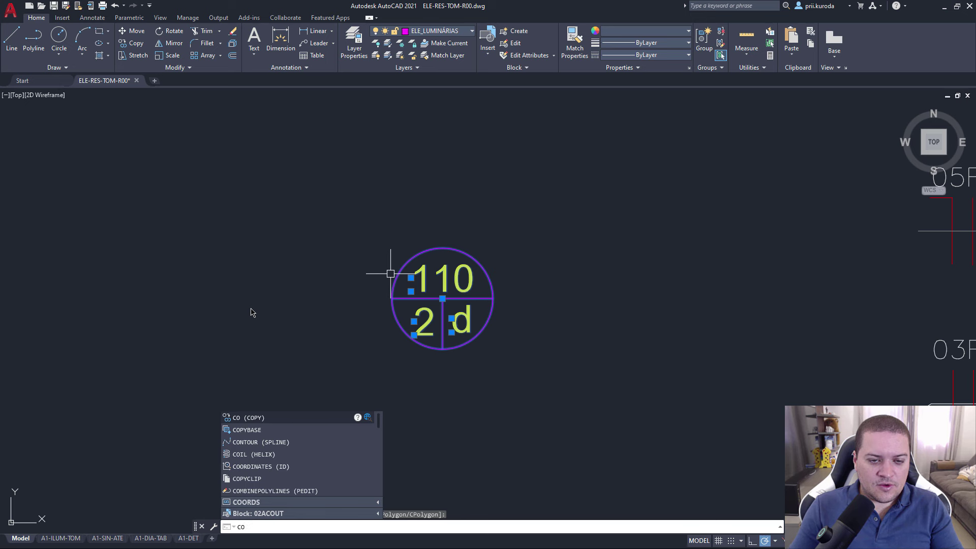
{"action": "key", "text": "Return"}
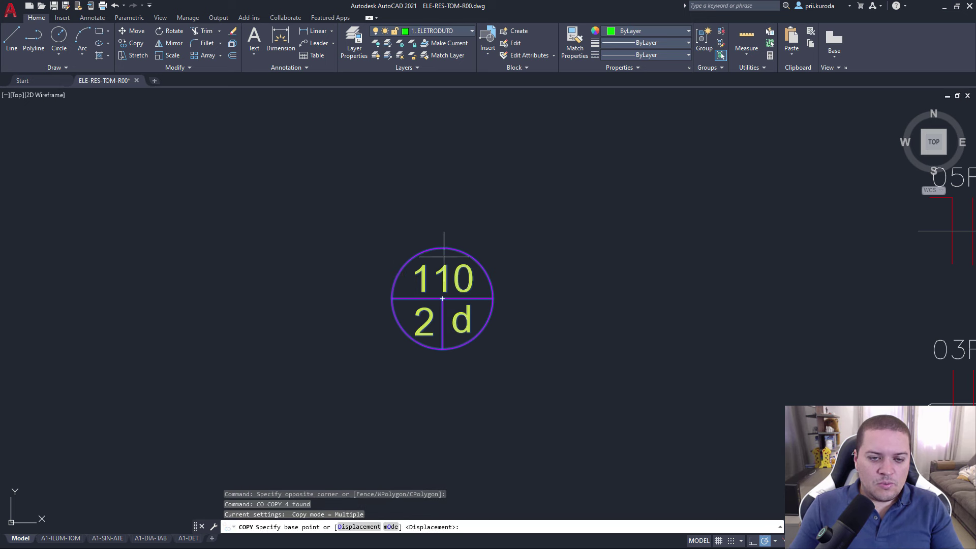
{"action": "left_click", "coordinate": [442, 299]}
{"action": "scroll", "coordinate": [443, 300], "scroll_direction": "down", "scroll_amount": 5}
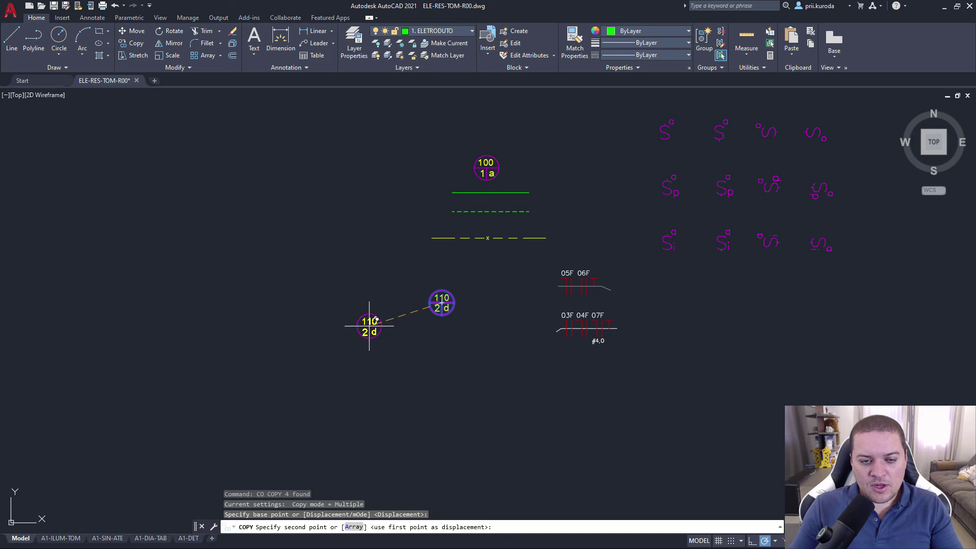
{"action": "left_click", "coordinate": [329, 342]}
{"action": "left_click", "coordinate": [430, 396]}
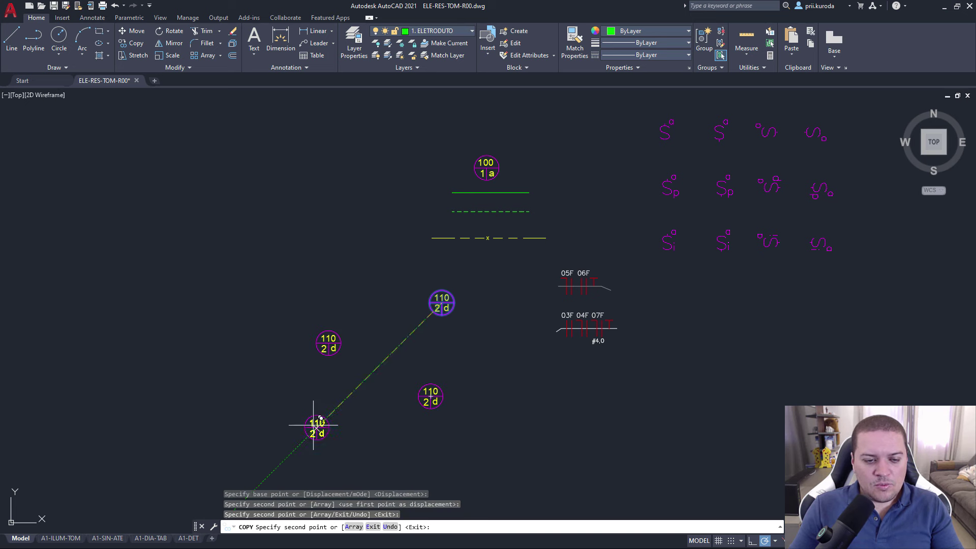
{"action": "left_click", "coordinate": [309, 426]}
{"action": "left_click", "coordinate": [242, 270]}
{"action": "left_click", "coordinate": [214, 369]}
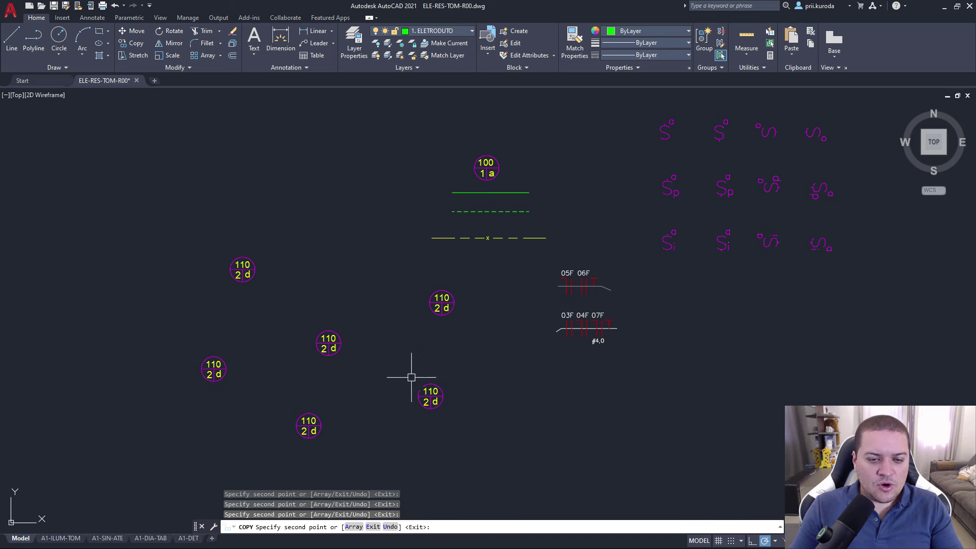
{"action": "key", "text": "Return"}
Delete the four extra copies, keeping the one below the original.
{"action": "left_click", "coordinate": [328, 236]}
{"action": "left_click", "coordinate": [200, 447]}
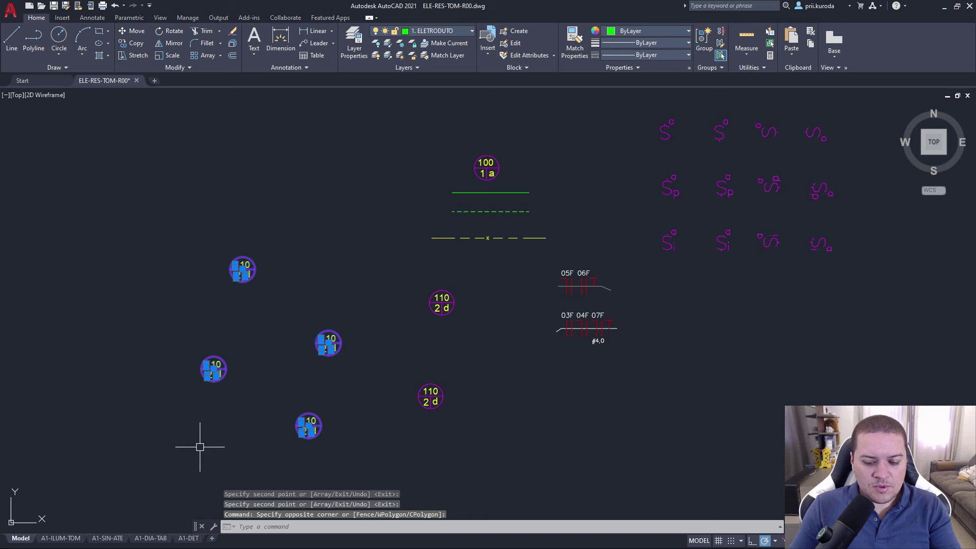
{"action": "key", "text": "Delete"}
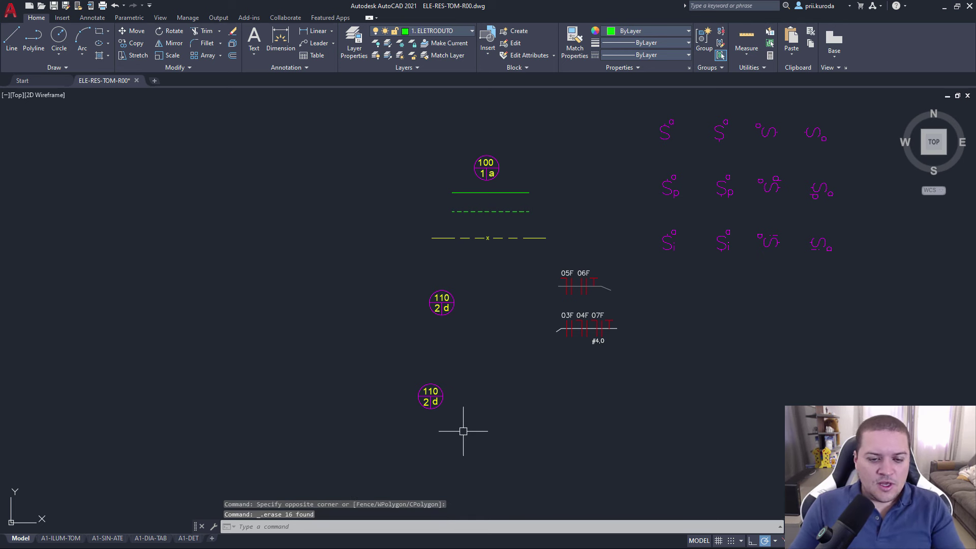
Move the lower 110/2d copy from its centre to a new spot with MOVE.
{"action": "left_click", "coordinate": [492, 433]}
{"action": "left_click", "coordinate": [363, 365]}
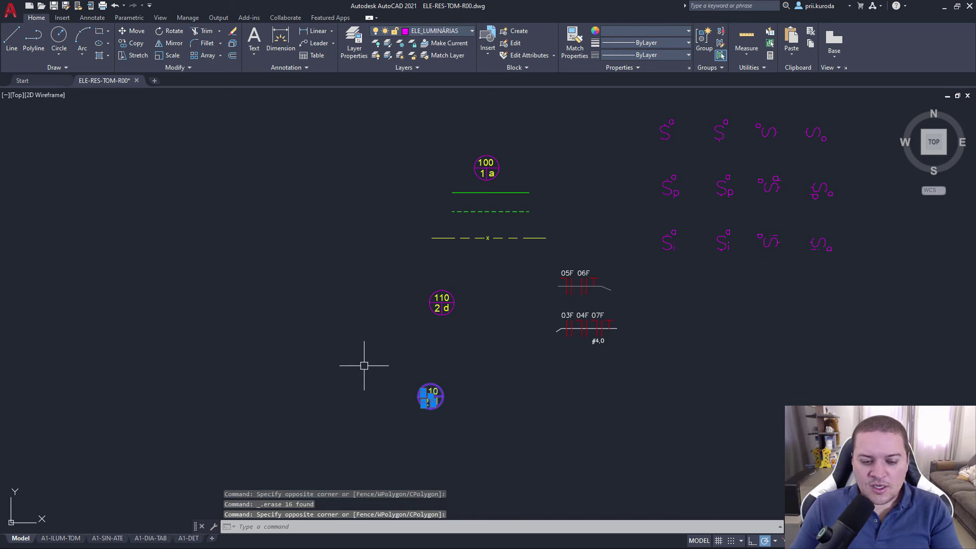
{"action": "type", "text": "m"}
{"action": "key", "text": "Return"}
{"action": "scroll", "coordinate": [428, 424], "scroll_direction": "up", "scroll_amount": 6}
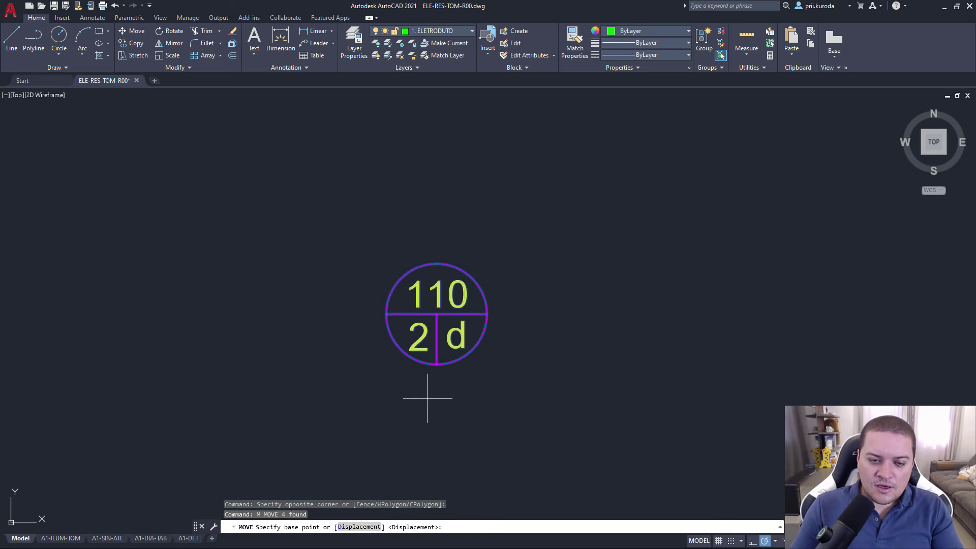
{"action": "left_click", "coordinate": [437, 314]}
{"action": "scroll", "coordinate": [447, 343], "scroll_direction": "down", "scroll_amount": 5}
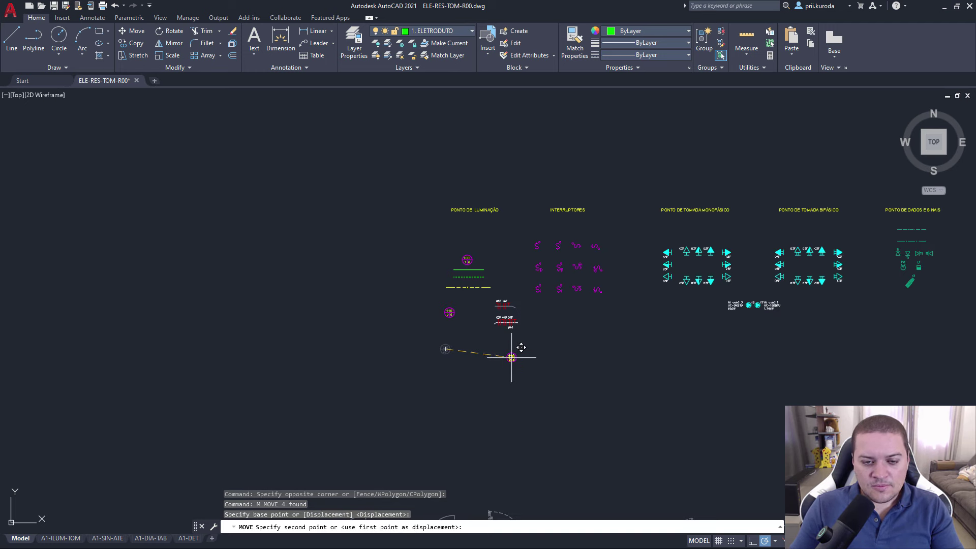
{"action": "scroll", "coordinate": [554, 354], "scroll_direction": "down", "scroll_amount": 2}
{"action": "scroll", "coordinate": [524, 349], "scroll_direction": "up", "scroll_amount": 8}
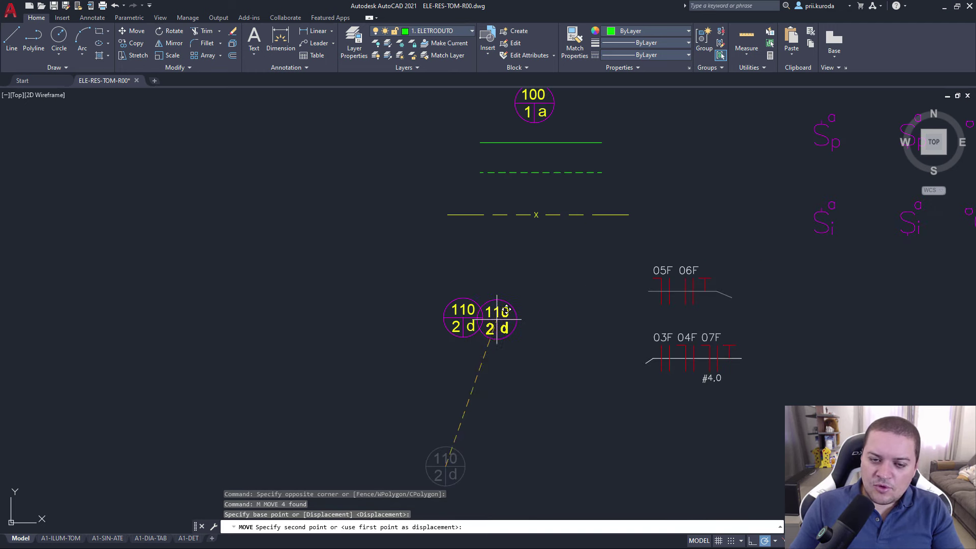
{"action": "left_click", "coordinate": [559, 331]}
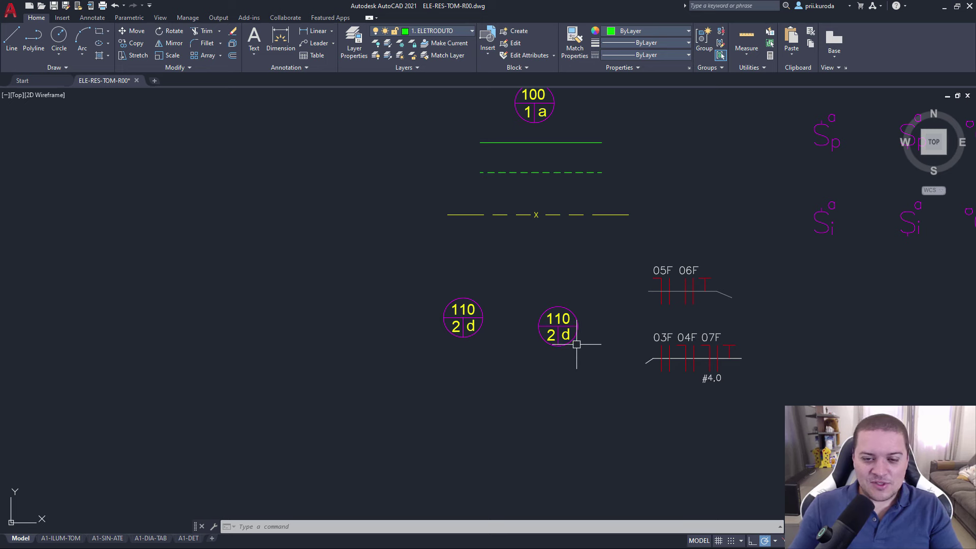
Move the right 110/2d tag so it sits below-left of the other tag.
{"action": "scroll", "coordinate": [577, 344], "scroll_direction": "up", "scroll_amount": 2}
{"action": "scroll", "coordinate": [580, 331], "scroll_direction": "up", "scroll_amount": 4}
{"action": "left_click", "coordinate": [613, 233]}
{"action": "left_click", "coordinate": [360, 443]}
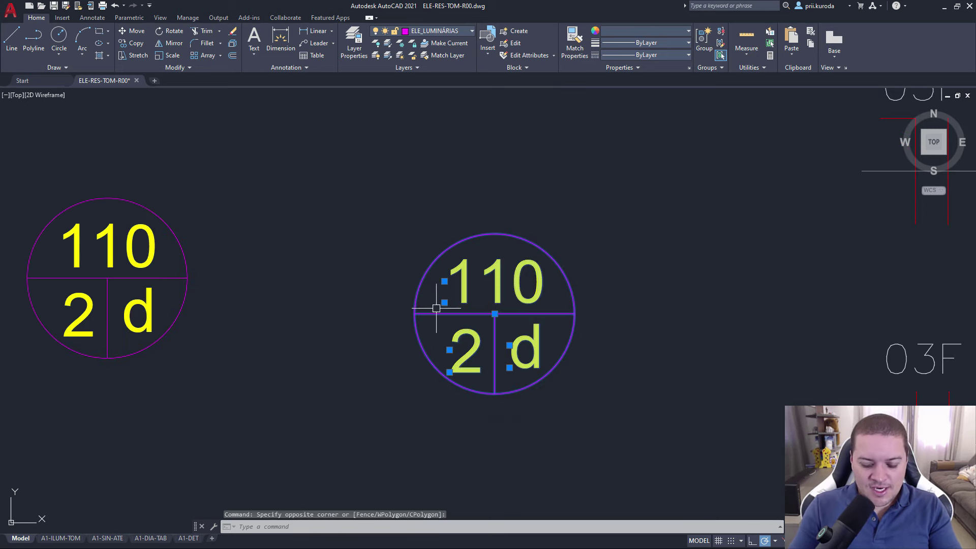
{"action": "type", "text": "m"}
{"action": "key", "text": "Return"}
{"action": "left_click", "coordinate": [495, 314]}
{"action": "scroll", "coordinate": [495, 314], "scroll_direction": "down", "scroll_amount": 3}
{"action": "scroll", "coordinate": [493, 316], "scroll_direction": "down", "scroll_amount": 3}
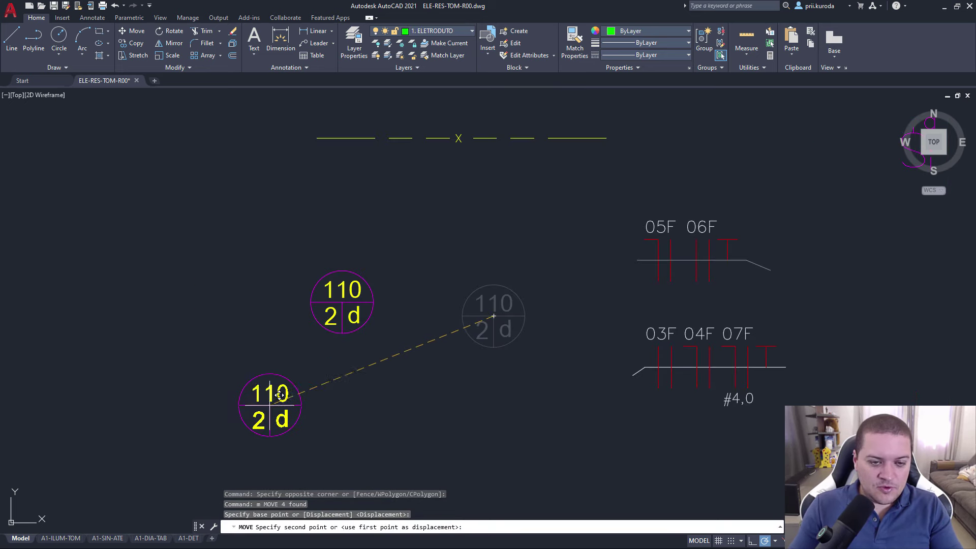
{"action": "left_click", "coordinate": [189, 396]}
Mark Rotate and its RO shortcut in the MindMeister command map.
{"action": "middle_click_drag", "start_coordinate": [294, 397], "coordinate": [447, 397]}
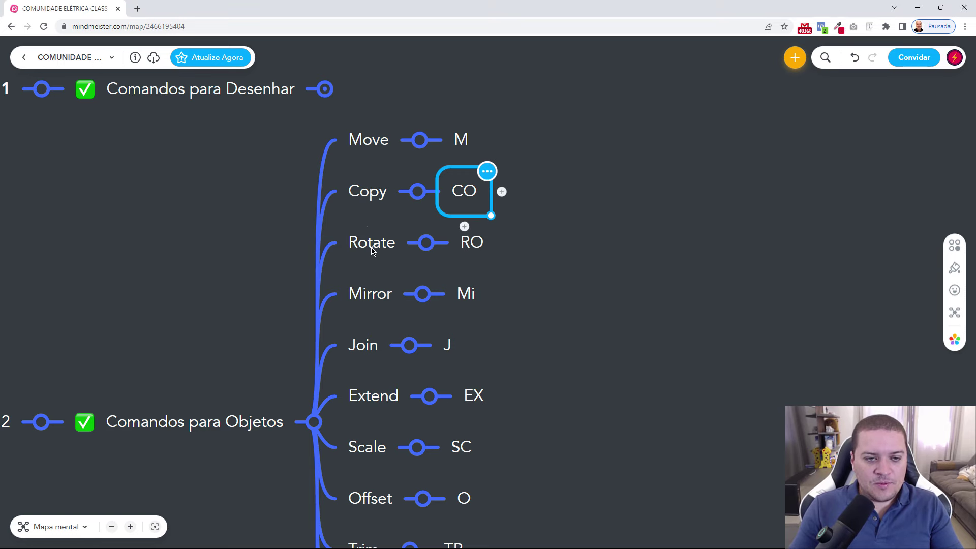
{"action": "left_click", "coordinate": [385, 229]}
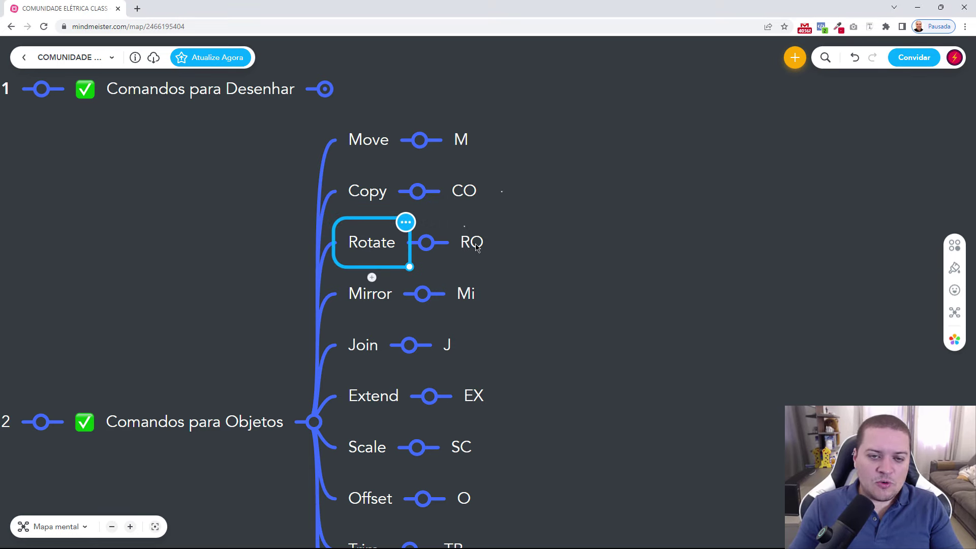
{"action": "left_click", "coordinate": [472, 243]}
Bring the legend's 03F outlets into view and select the middle outlet with its label.
{"action": "key", "text": "alt+Tab"}
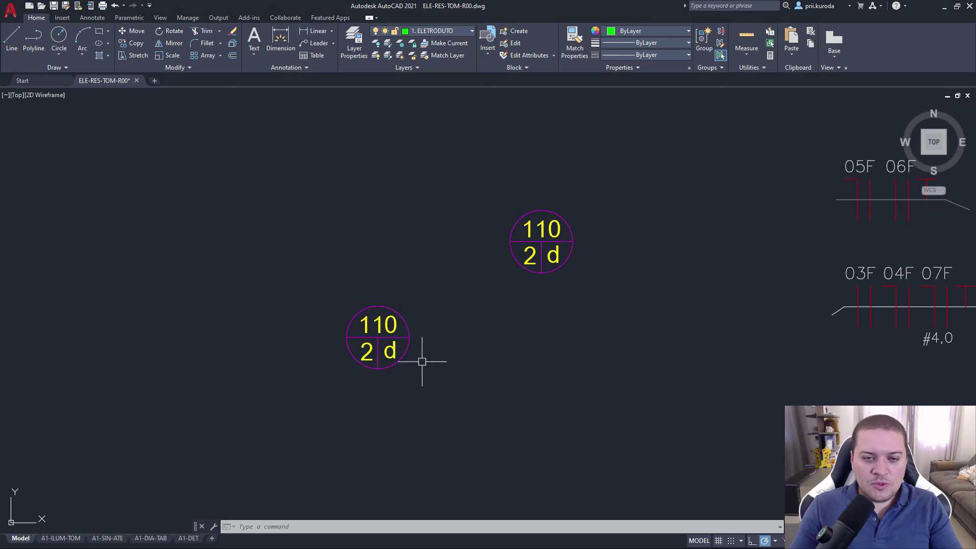
{"action": "scroll", "coordinate": [423, 366], "scroll_direction": "down", "scroll_amount": 8}
{"action": "mouse_move", "coordinate": [823, 344]}
{"action": "middle_mouse_down"}
{"action": "mouse_move", "coordinate": [323, 322]}
{"action": "mouse_move", "coordinate": [560, 320]}
{"action": "middle_mouse_up"}
{"action": "scroll", "coordinate": [461, 314], "scroll_direction": "up", "scroll_amount": 5}
{"action": "scroll", "coordinate": [476, 314], "scroll_direction": "up", "scroll_amount": 5}
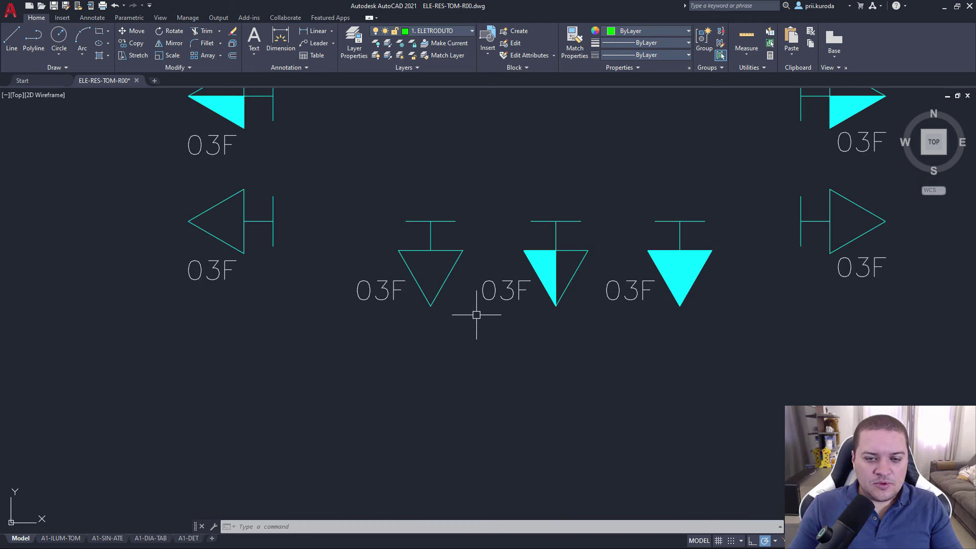
{"action": "middle_click_drag", "start_coordinate": [724, 242], "coordinate": [624, 254]}
{"action": "left_click", "coordinate": [481, 197]}
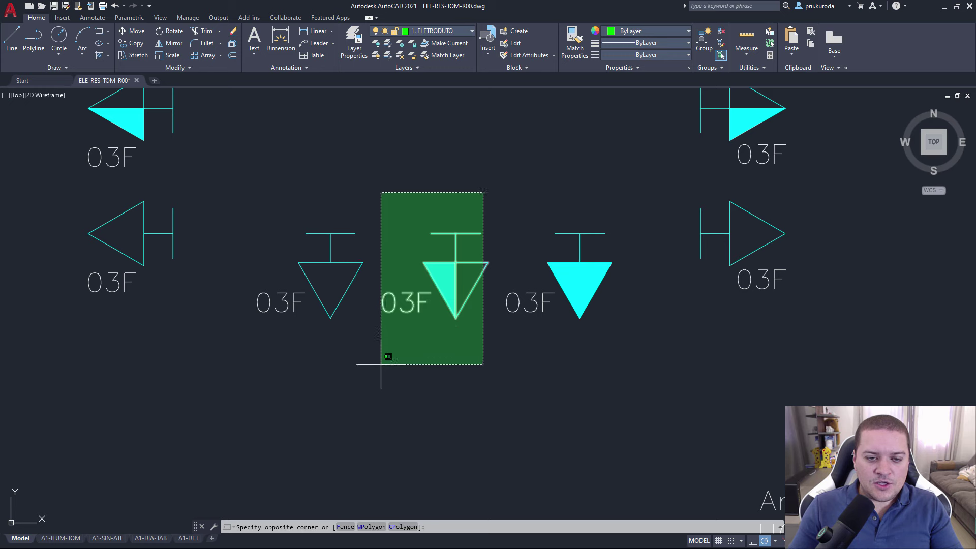
{"action": "left_click", "coordinate": [391, 342]}
Copy the half-filled 03F outlet from its top to below the 110/2d tags.
{"action": "type", "text": "co"}
{"action": "key", "text": "Return"}
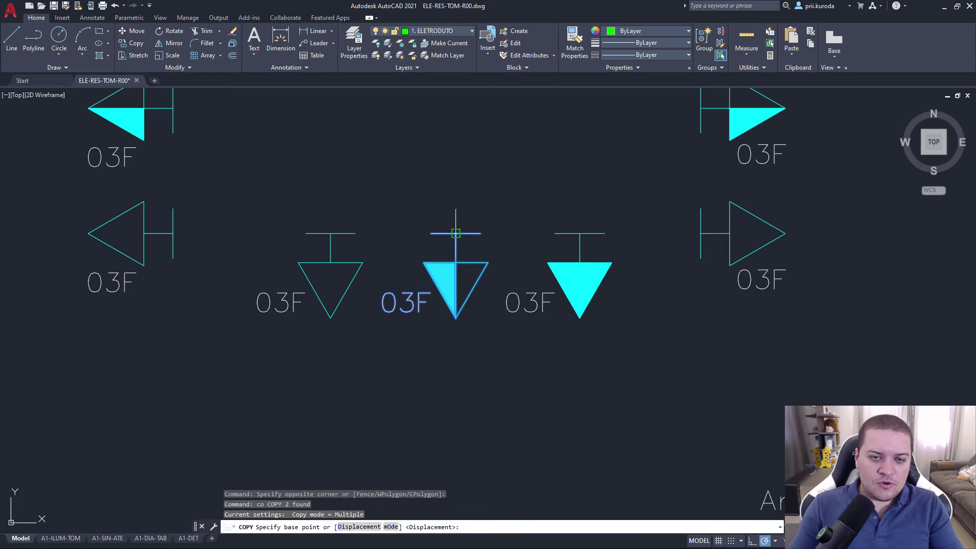
{"action": "left_click", "coordinate": [456, 234]}
{"action": "scroll", "coordinate": [448, 263], "scroll_direction": "down", "scroll_amount": 5}
{"action": "scroll", "coordinate": [434, 264], "scroll_direction": "down", "scroll_amount": 3}
{"action": "scroll", "coordinate": [202, 272], "scroll_direction": "down", "scroll_amount": 3}
{"action": "scroll", "coordinate": [157, 283], "scroll_direction": "up", "scroll_amount": 4}
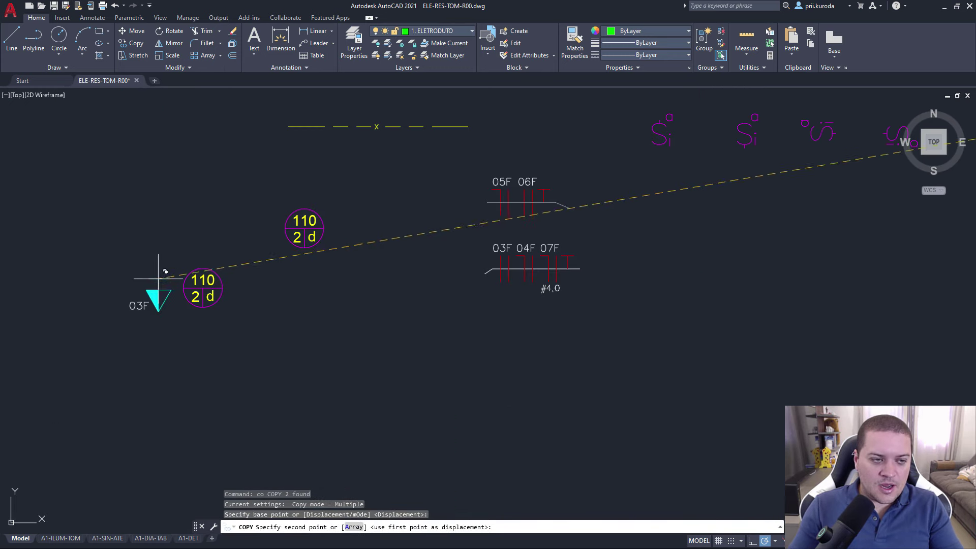
{"action": "scroll", "coordinate": [299, 164], "scroll_direction": "up", "scroll_amount": 3}
{"action": "left_click", "coordinate": [366, 273]}
{"action": "key", "text": "Return"}
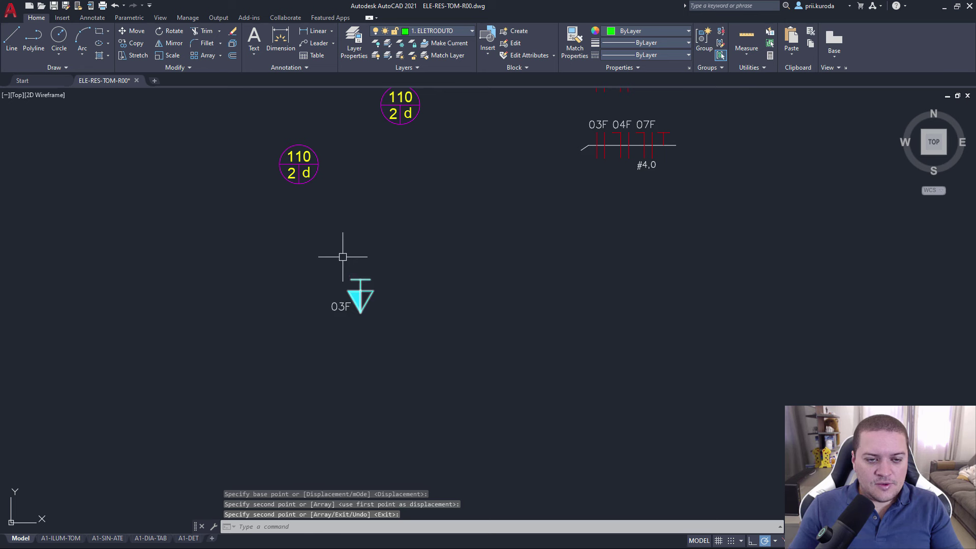
Select the copied outlet together with its 03F label.
{"action": "scroll", "coordinate": [345, 258], "scroll_direction": "up", "scroll_amount": 2}
{"action": "left_click", "coordinate": [451, 272]}
{"action": "left_click", "coordinate": [224, 394]}
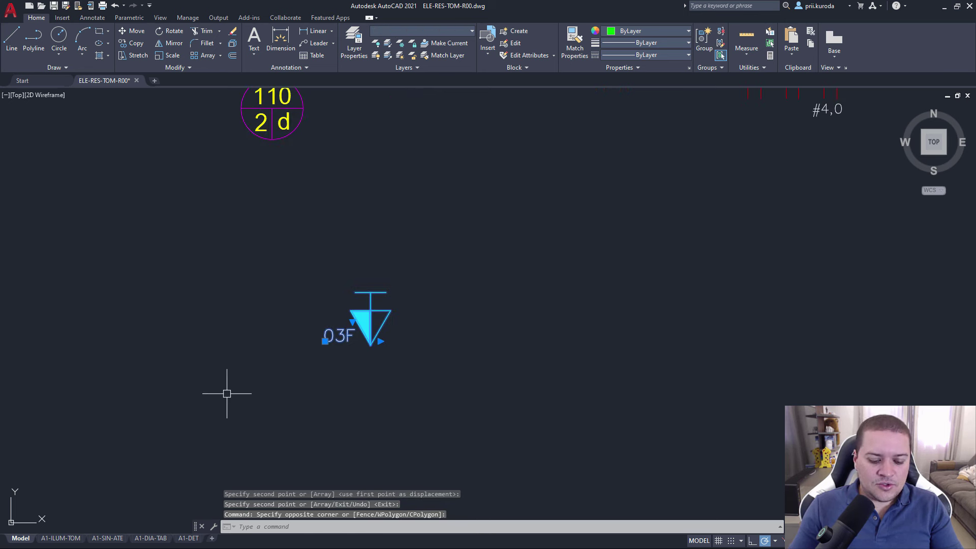
Rotate the copied outlet 180° about its top so it points up.
{"action": "type", "text": "ro"}
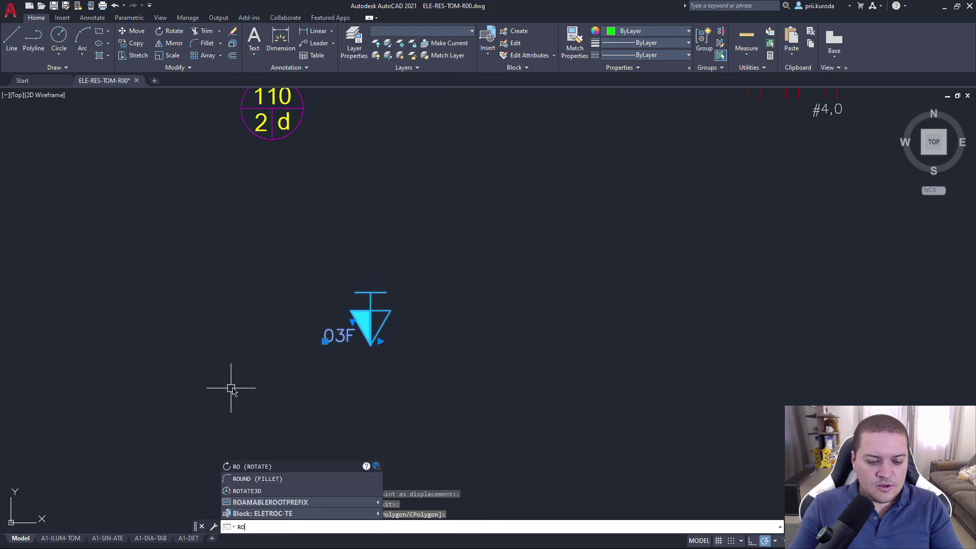
{"action": "key", "text": "Return"}
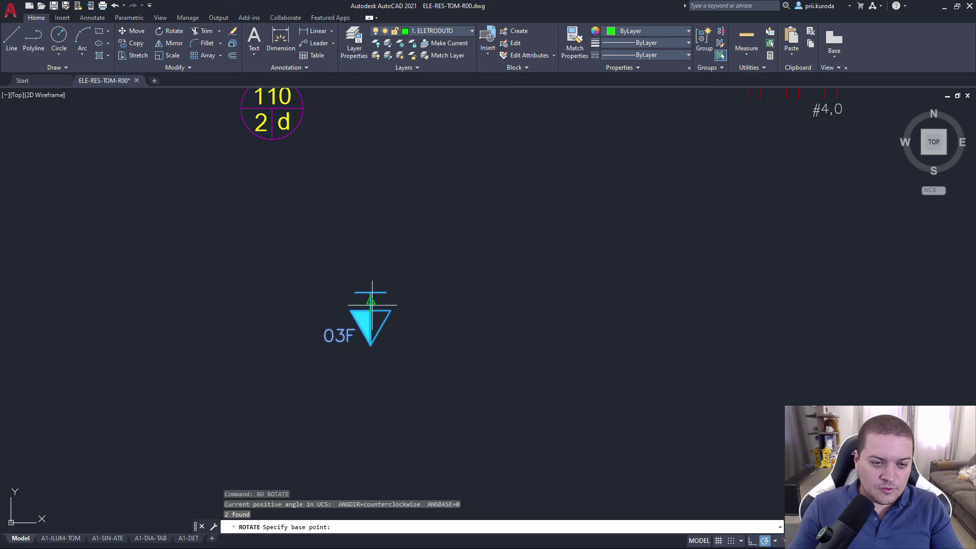
{"action": "left_click", "coordinate": [371, 309]}
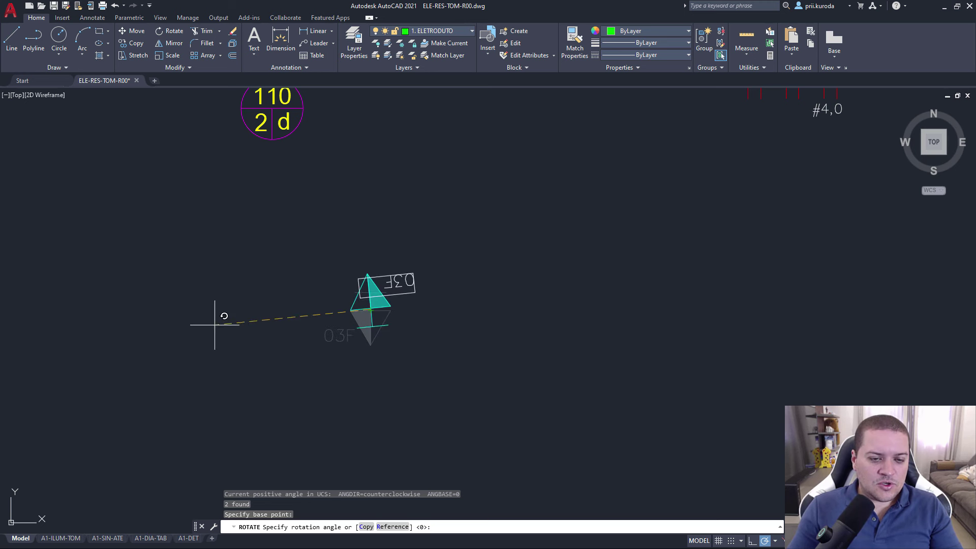
{"action": "left_click", "coordinate": [204, 310]}
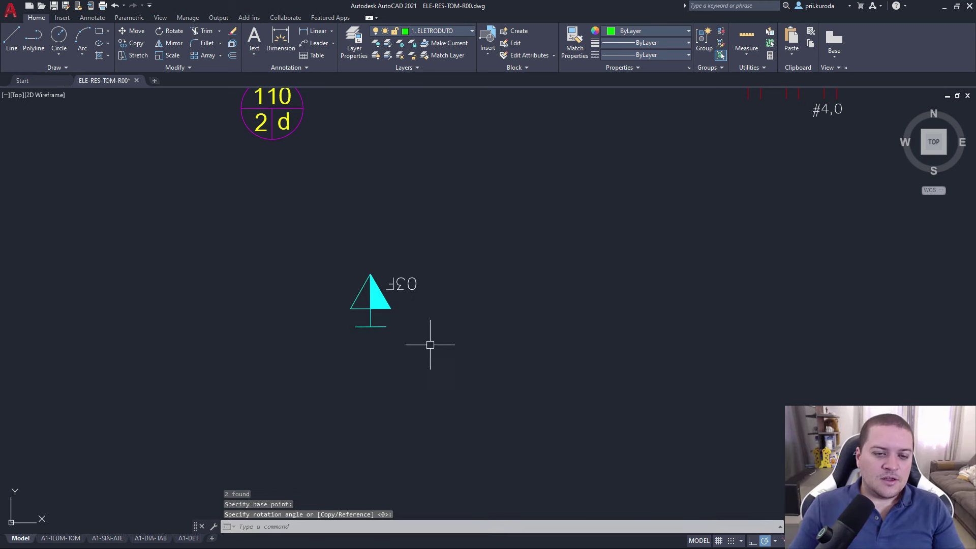
Rotate the upside-down 03F label 180° about its centre so it reads upright.
{"action": "scroll", "coordinate": [344, 305], "scroll_direction": "up", "scroll_amount": 1}
{"action": "scroll", "coordinate": [402, 229], "scroll_direction": "up", "scroll_amount": 5}
{"action": "scroll", "coordinate": [331, 363], "scroll_direction": "down", "scroll_amount": 2}
{"action": "middle_click_drag", "start_coordinate": [503, 291], "coordinate": [443, 321]}
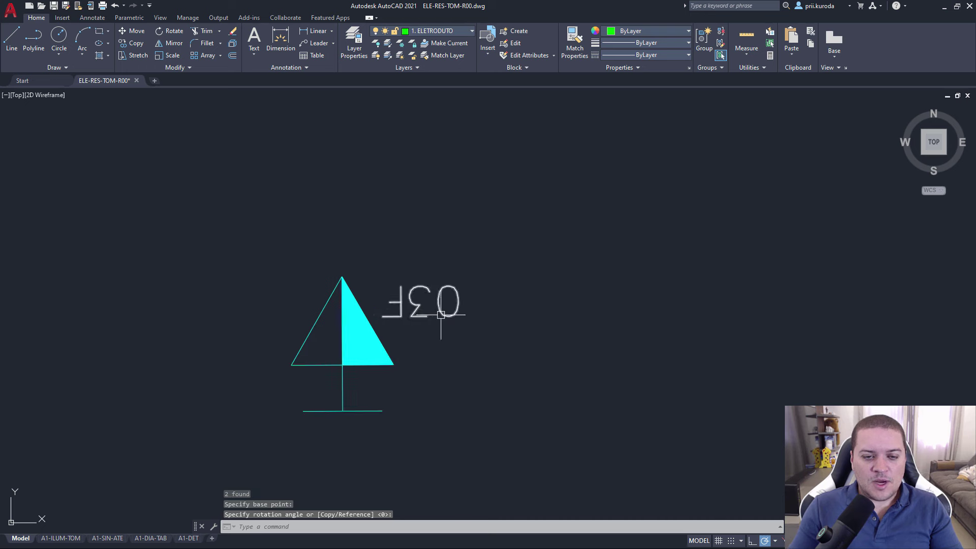
{"action": "left_click", "coordinate": [437, 281]}
{"action": "key", "text": "space"}
{"action": "scroll", "coordinate": [422, 300], "scroll_direction": "up", "scroll_amount": 4}
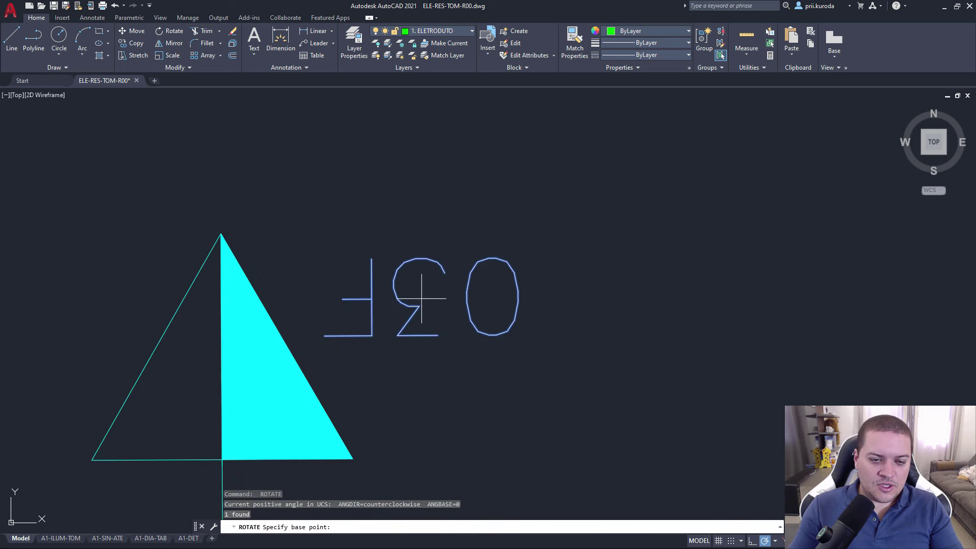
{"action": "left_click", "coordinate": [427, 294]}
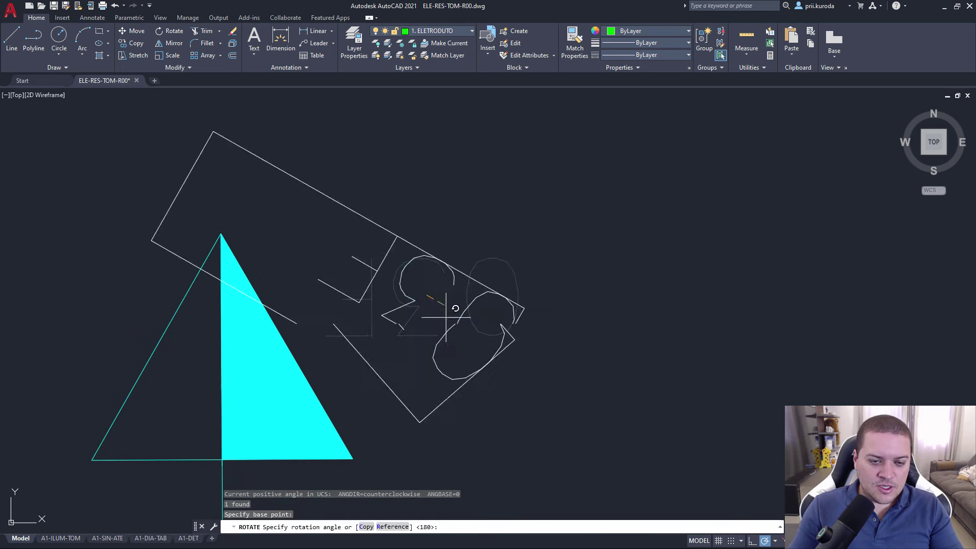
{"action": "left_click", "coordinate": [72, 283]}
{"action": "scroll", "coordinate": [487, 337], "scroll_direction": "down", "scroll_amount": 5}
{"action": "scroll", "coordinate": [488, 338], "scroll_direction": "down", "scroll_amount": 1}
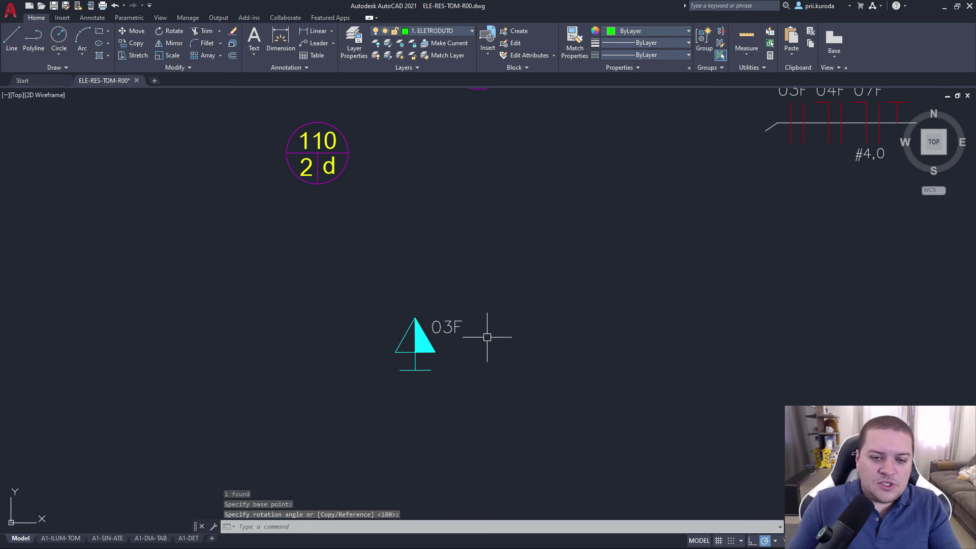
{"action": "scroll", "coordinate": [448, 325], "scroll_direction": "down", "scroll_amount": 3}
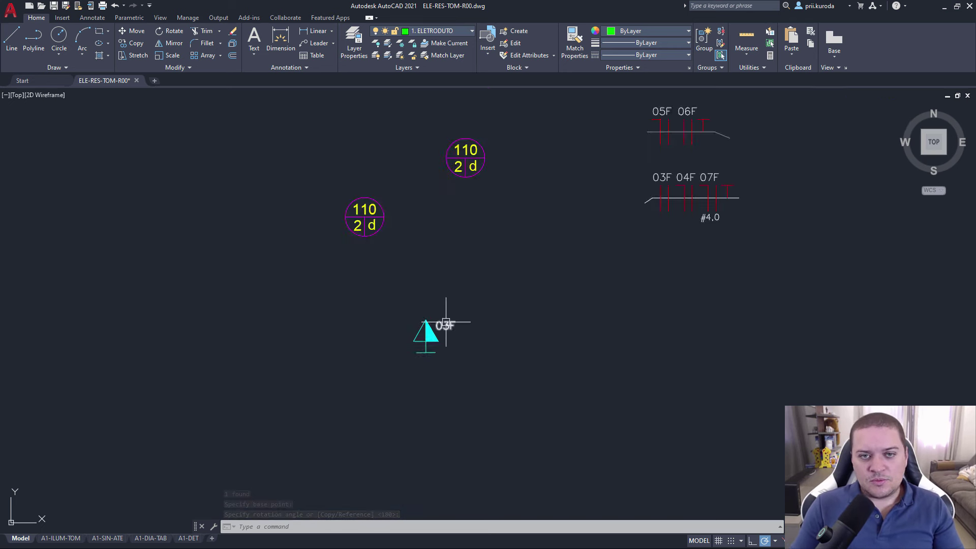
{"action": "scroll", "coordinate": [455, 320], "scroll_direction": "down", "scroll_amount": 3}
Navigate the drawing to the single-phase socket symbols, cancelling a stray selection.
{"action": "middle_click_drag", "start_coordinate": [655, 306], "coordinate": [450, 355]}
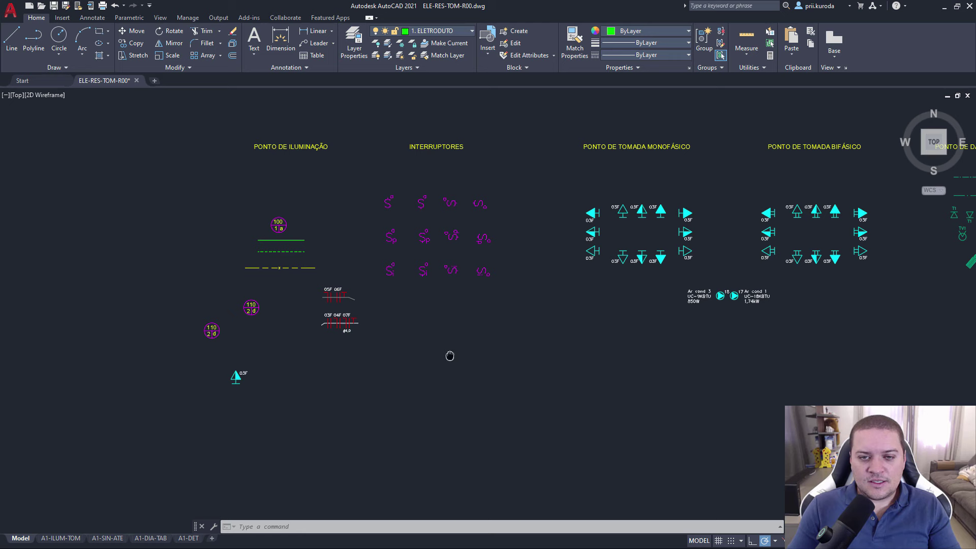
{"action": "middle_click_drag", "start_coordinate": [586, 284], "coordinate": [504, 249]}
{"action": "scroll", "coordinate": [503, 249], "scroll_direction": "up", "scroll_amount": 3}
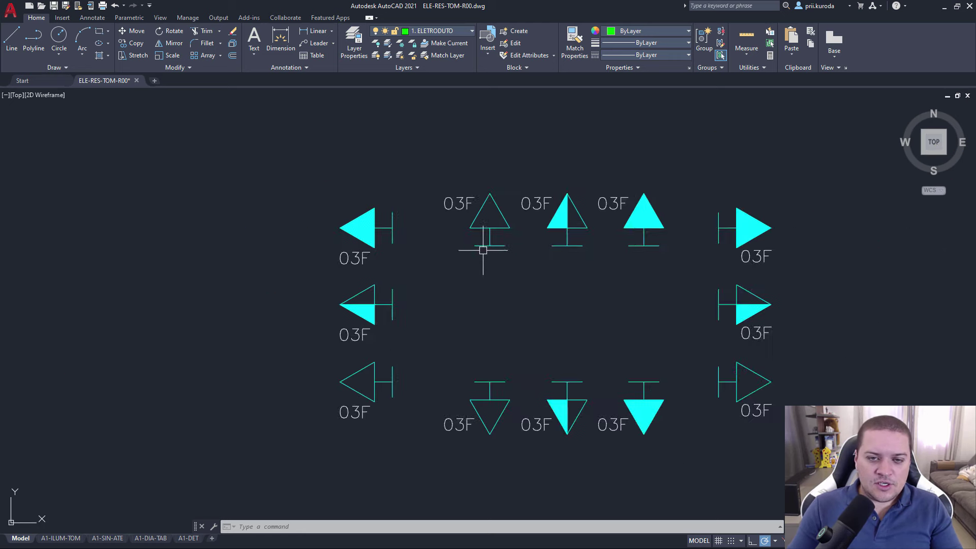
{"action": "scroll", "coordinate": [475, 244], "scroll_direction": "down", "scroll_amount": 1}
{"action": "scroll", "coordinate": [414, 254], "scroll_direction": "up", "scroll_amount": 1}
{"action": "scroll", "coordinate": [618, 385], "scroll_direction": "down", "scroll_amount": 5}
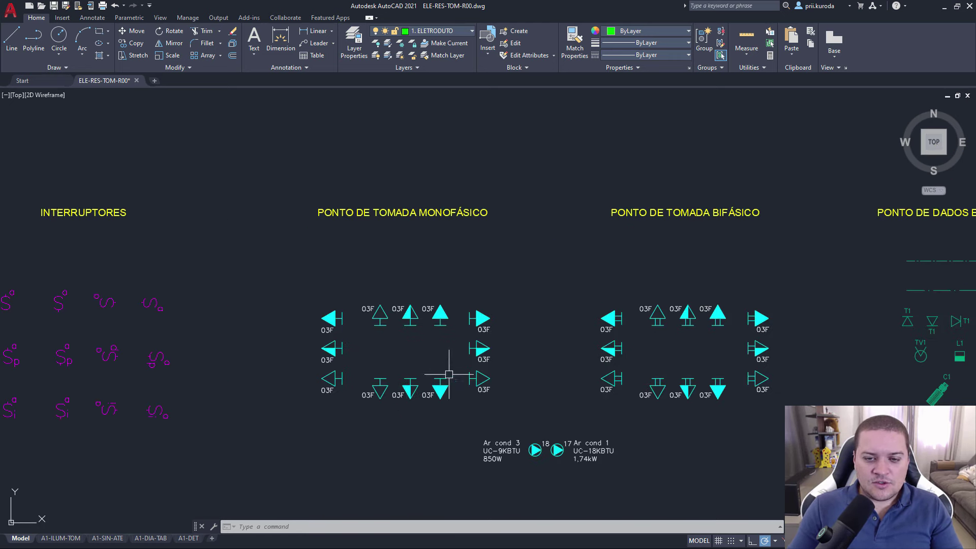
{"action": "mouse_move", "coordinate": [442, 375]}
{"action": "middle_mouse_down"}
{"action": "mouse_move", "coordinate": [359, 315]}
{"action": "mouse_move", "coordinate": [560, 278]}
{"action": "middle_mouse_up"}
{"action": "scroll", "coordinate": [359, 315], "scroll_direction": "up", "scroll_amount": 3}
{"action": "scroll", "coordinate": [359, 316], "scroll_direction": "up", "scroll_amount": 3}
{"action": "scroll", "coordinate": [359, 316], "scroll_direction": "down", "scroll_amount": 4}
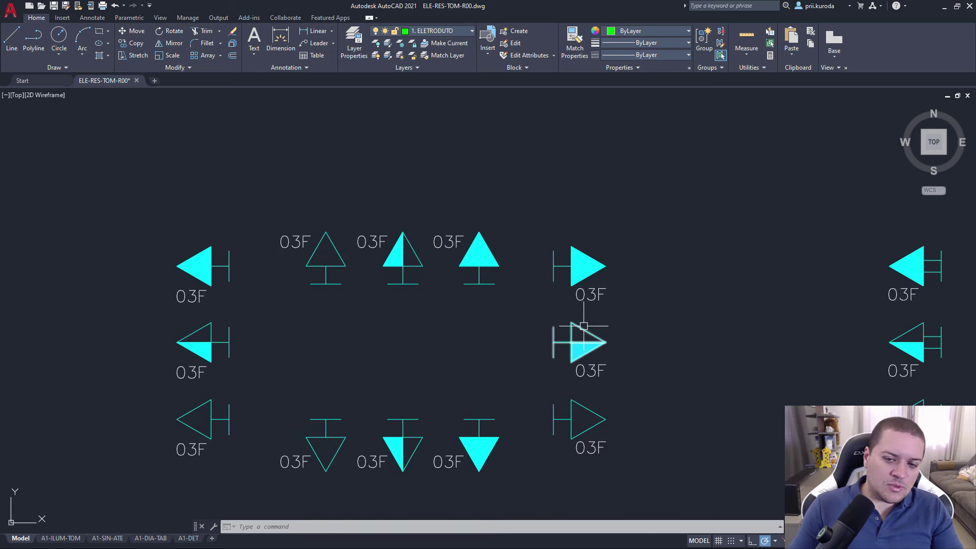
{"action": "left_click_drag", "start_coordinate": [625, 370], "coordinate": [531, 331]}
{"action": "key", "text": "Escape"}
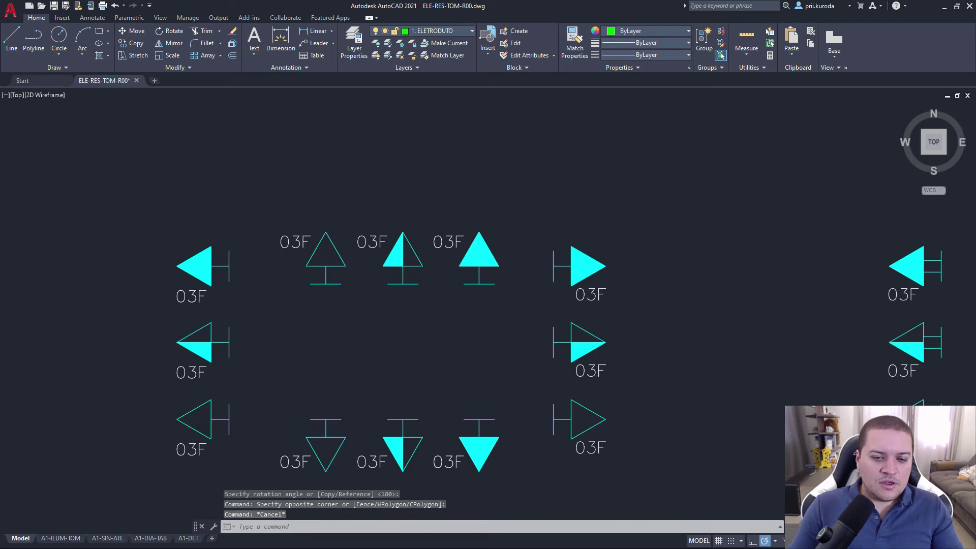
{"action": "scroll", "coordinate": [532, 349], "scroll_direction": "down", "scroll_amount": 10}
{"action": "scroll", "coordinate": [362, 404], "scroll_direction": "up", "scroll_amount": 8}
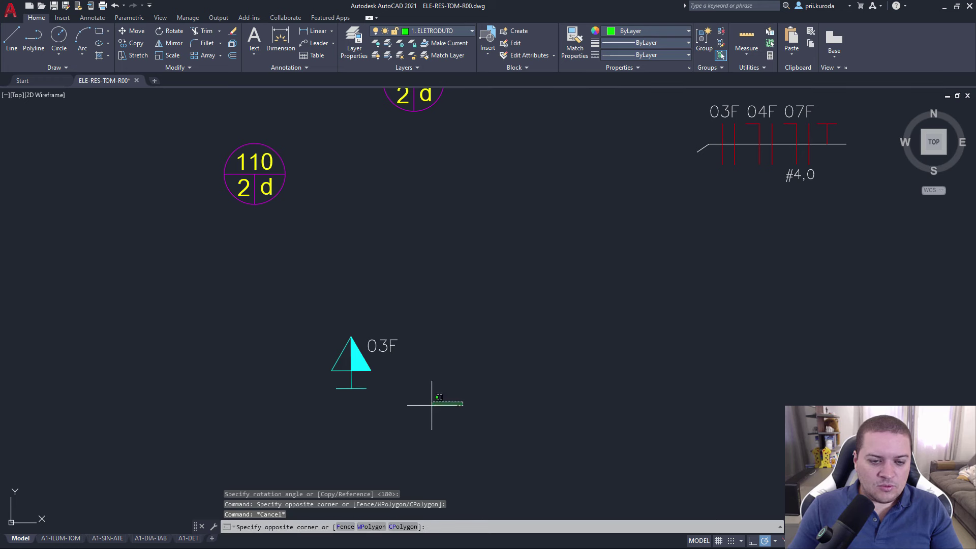
Rotate the 03F socket symbol 90° about its base so it points left.
{"action": "left_click_drag", "start_coordinate": [436, 399], "coordinate": [287, 317]}
{"action": "type", "text": "ro"}
{"action": "key", "text": "Return"}
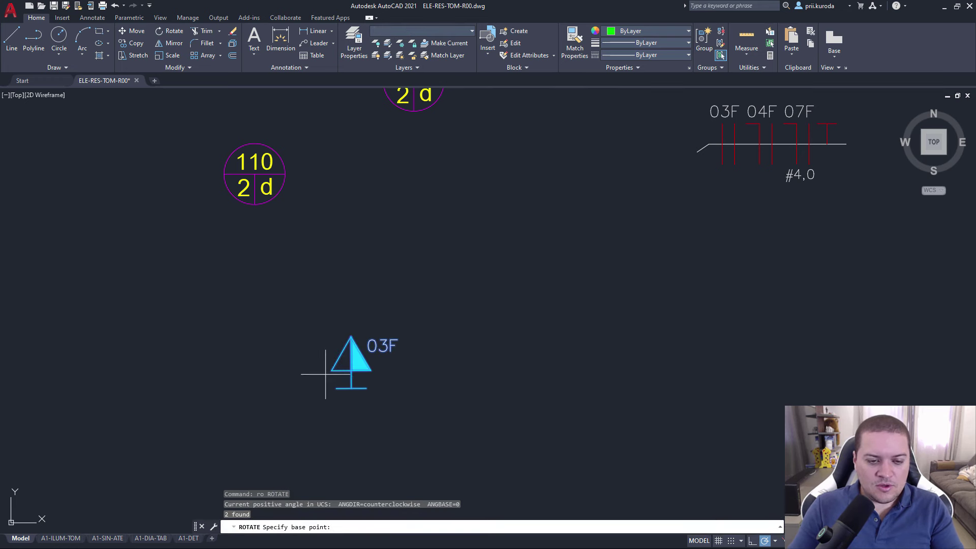
{"action": "left_click", "coordinate": [351, 388]}
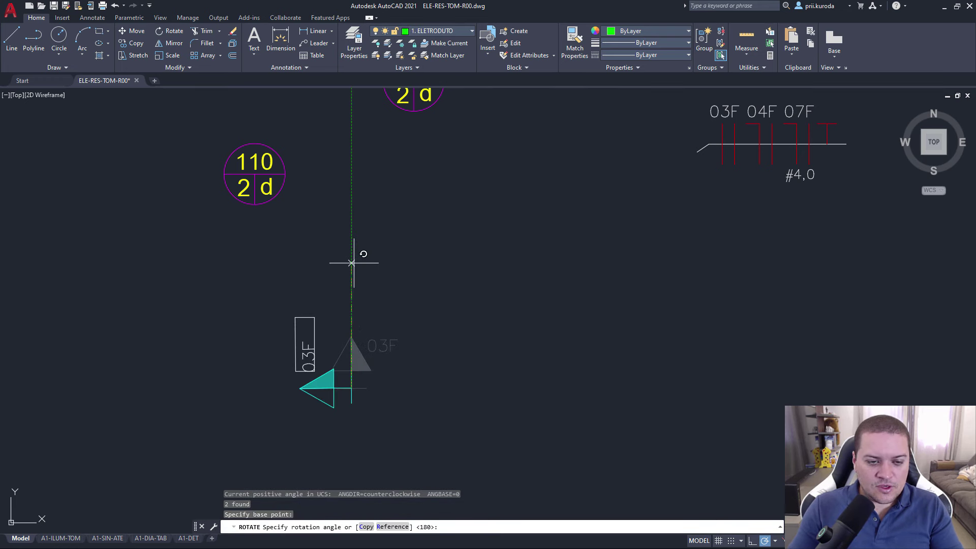
{"action": "left_click", "coordinate": [359, 255]}
Rotate the 03F label on its own back to horizontal.
{"action": "scroll", "coordinate": [379, 317], "scroll_direction": "up", "scroll_amount": 3}
{"action": "left_click", "coordinate": [324, 359]}
{"action": "key", "text": "space"}
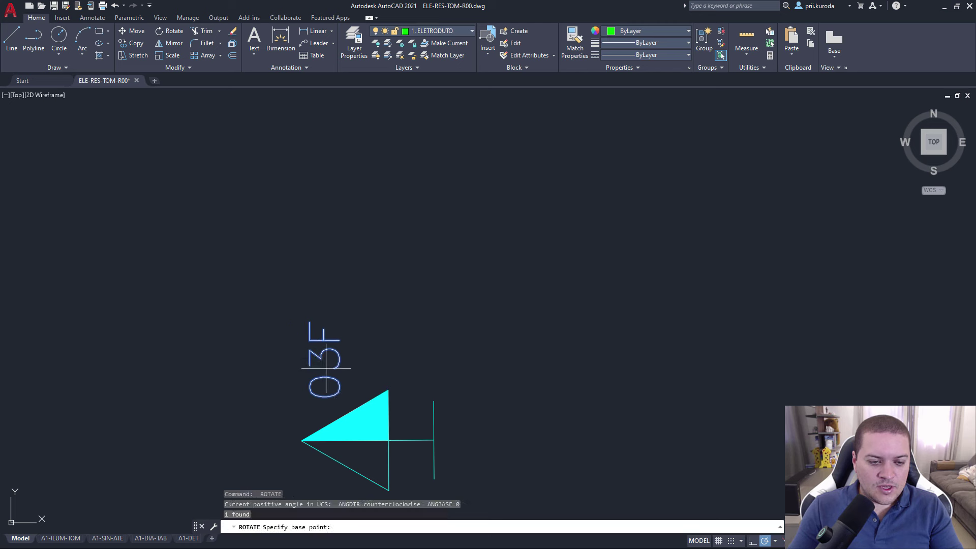
{"action": "left_click", "coordinate": [324, 364]}
{"action": "scroll", "coordinate": [260, 424], "scroll_direction": "down", "scroll_amount": 5}
{"action": "scroll", "coordinate": [515, 327], "scroll_direction": "up", "scroll_amount": 2}
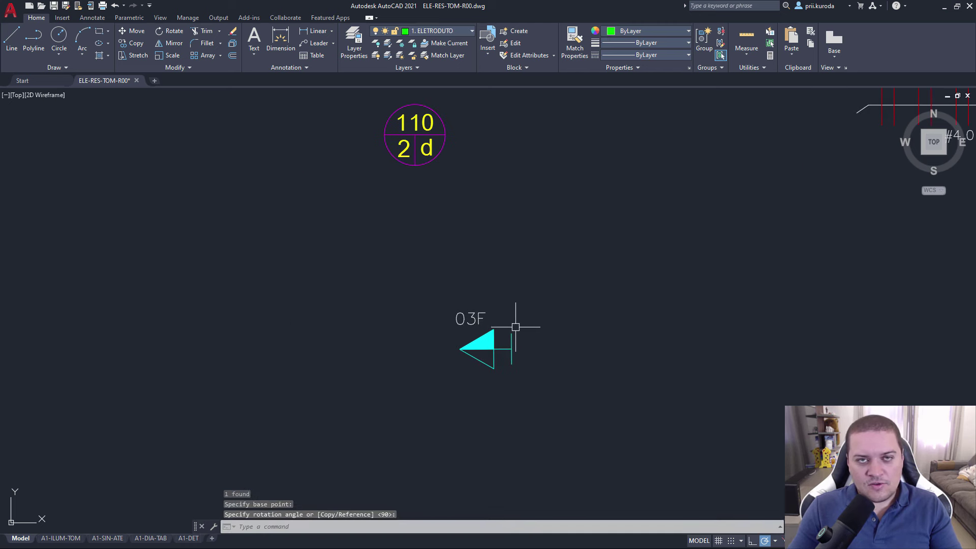
{"action": "scroll", "coordinate": [516, 330], "scroll_direction": "down", "scroll_amount": 3}
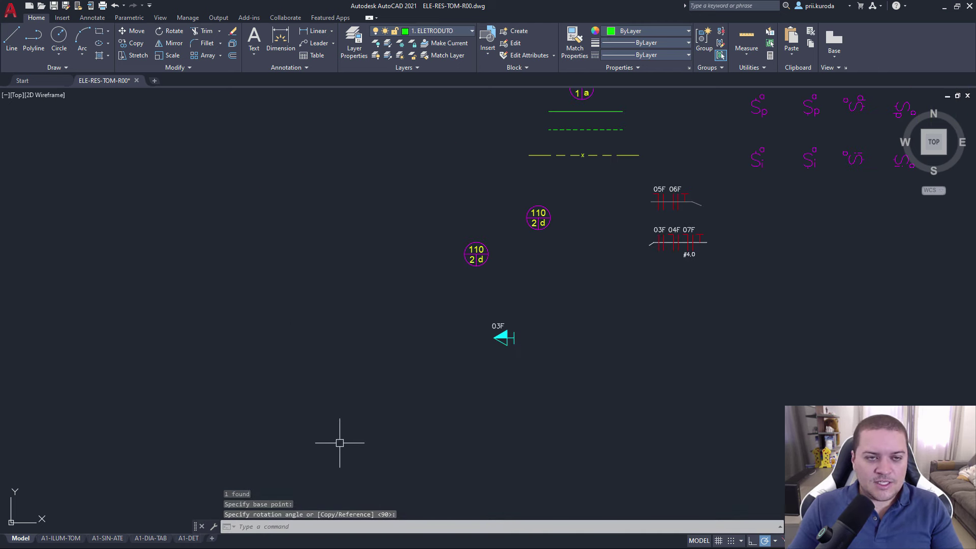
Mark Mirror as the next command in the MindMeister map.
{"action": "key", "text": "alt+Tab"}
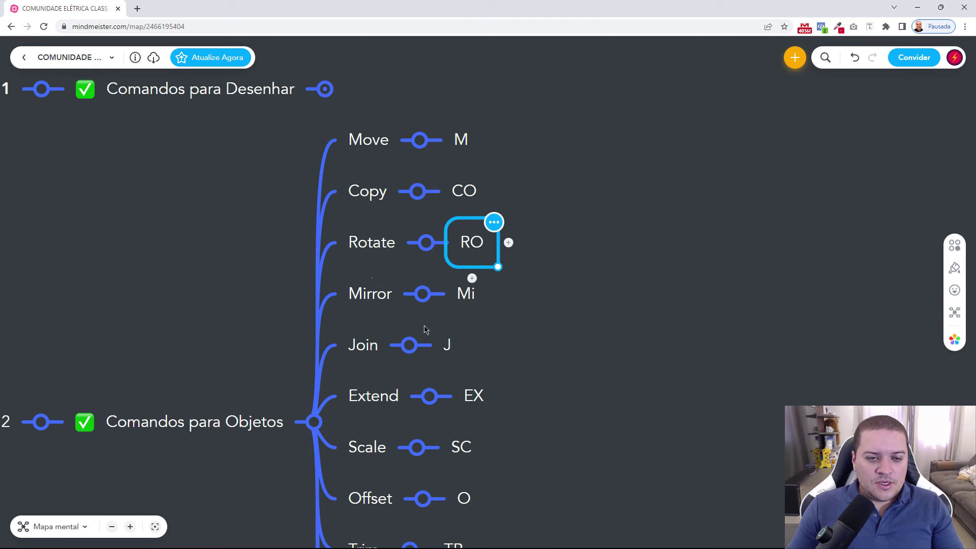
{"action": "left_click", "coordinate": [426, 330]}
{"action": "left_click", "coordinate": [365, 296]}
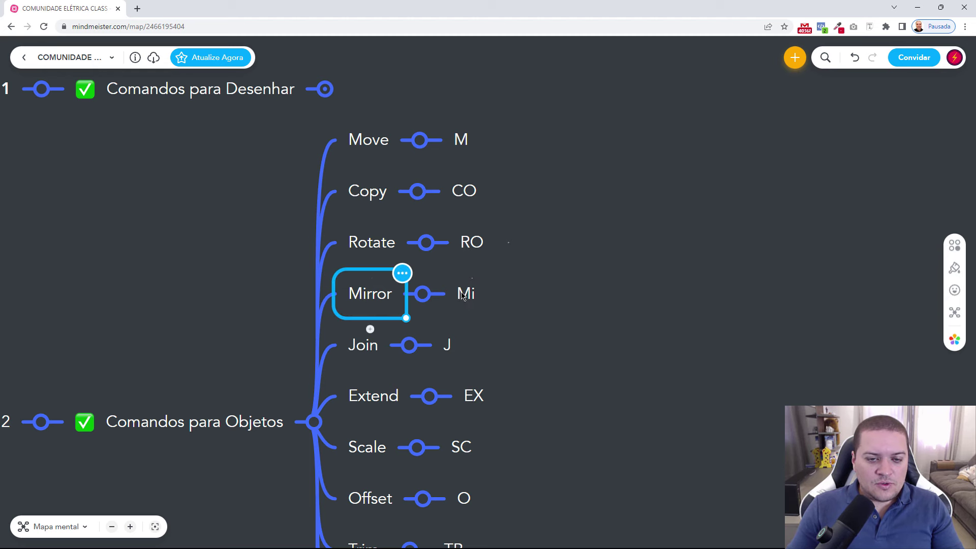
Mirror the 03F symbol and label across a vertical line to its right, keeping the source.
{"action": "key", "text": "alt+Tab"}
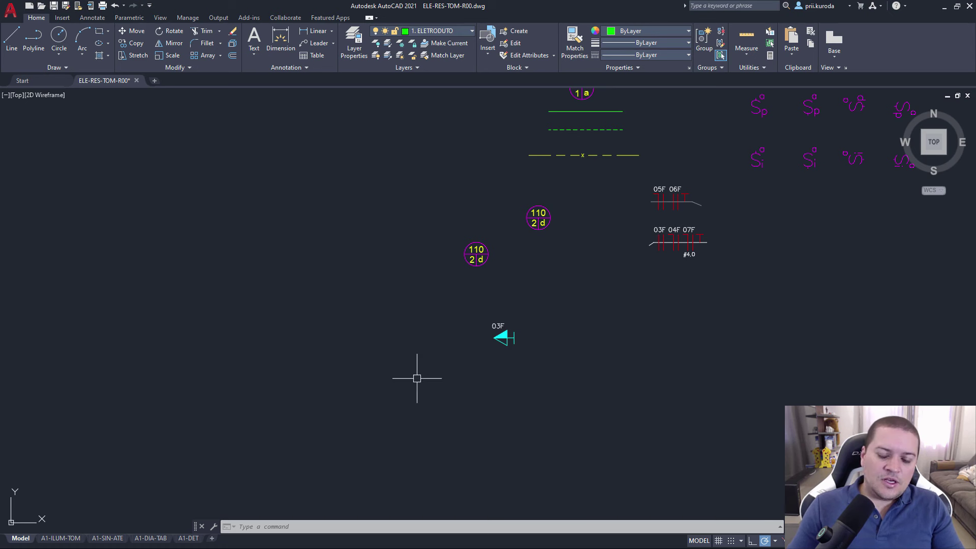
{"action": "scroll", "coordinate": [523, 339], "scroll_direction": "up", "scroll_amount": 3}
{"action": "left_click_drag", "start_coordinate": [543, 282], "coordinate": [420, 387]}
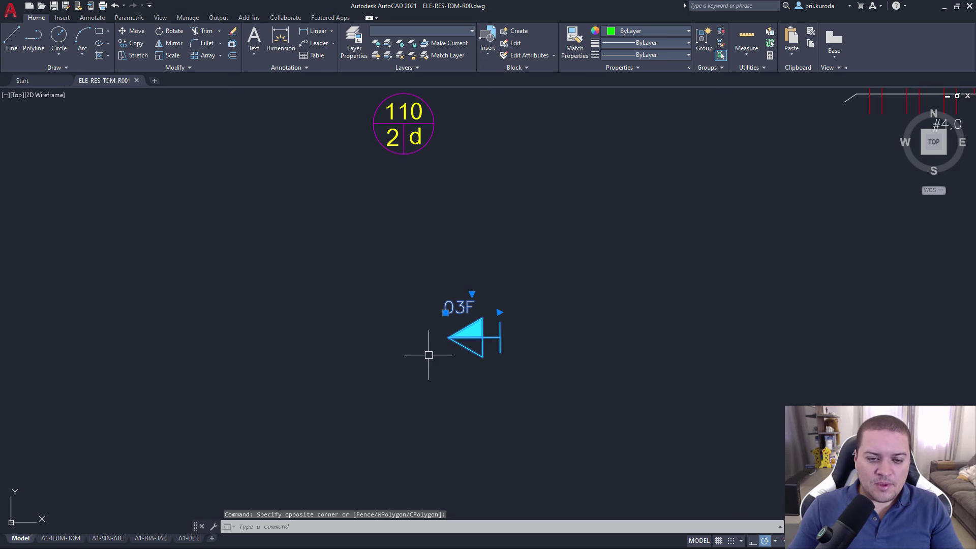
{"action": "type", "text": "MI"}
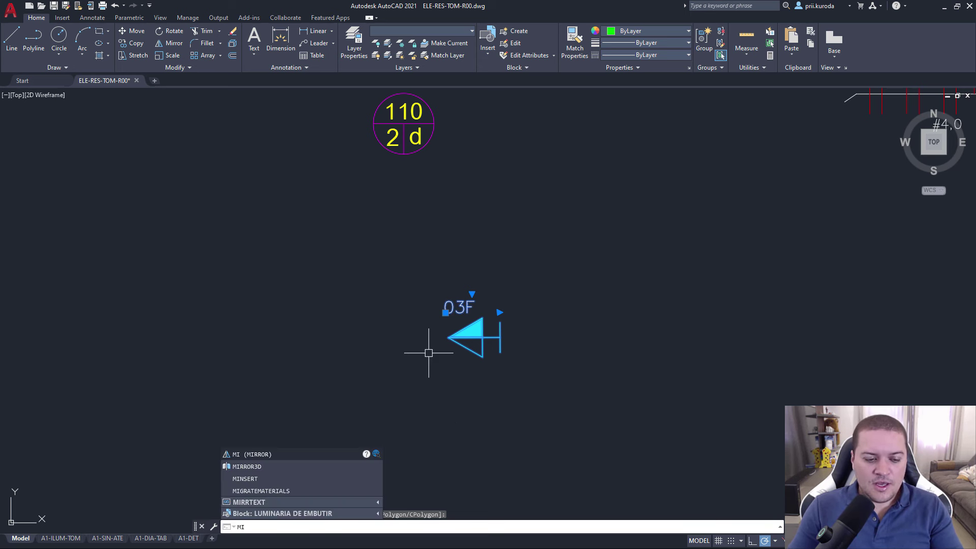
{"action": "key", "text": "Return"}
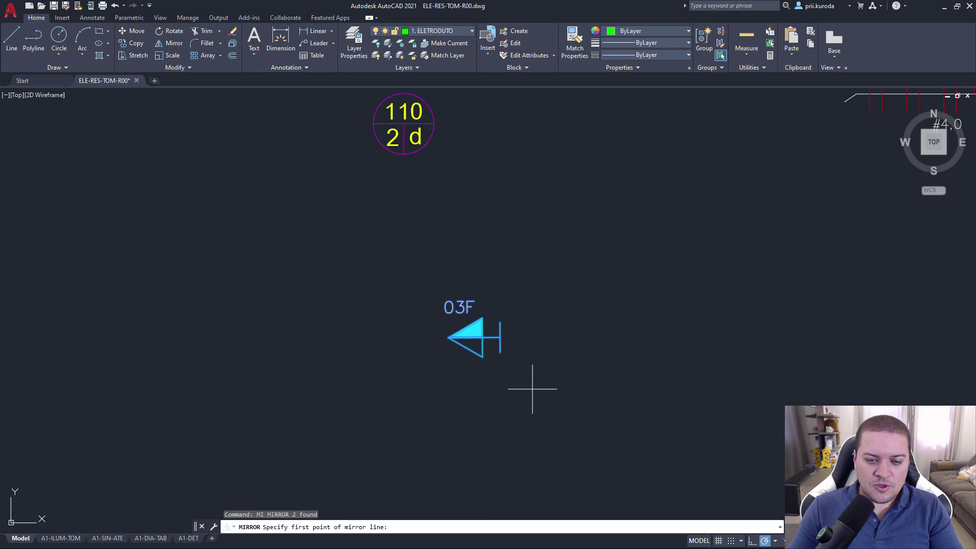
{"action": "left_click", "coordinate": [562, 278]}
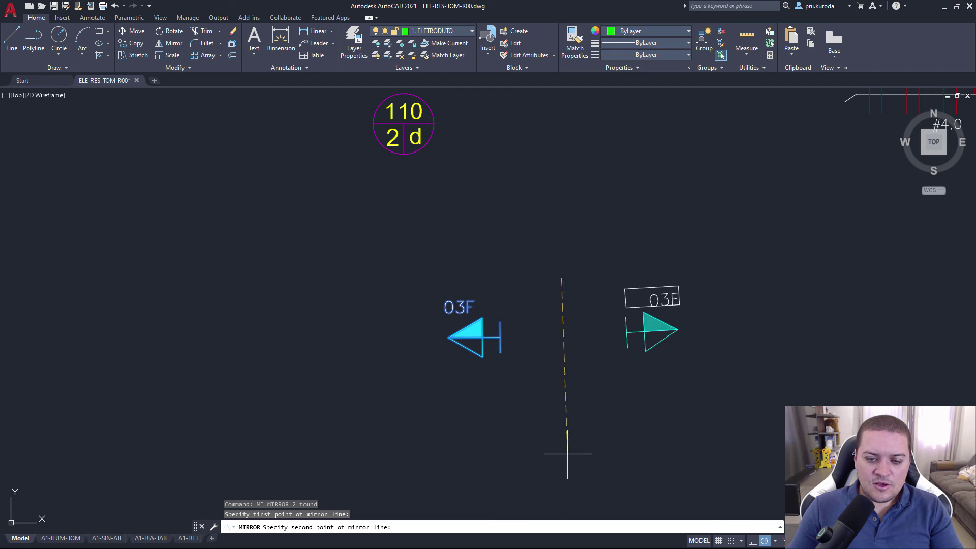
{"action": "left_click", "coordinate": [561, 473]}
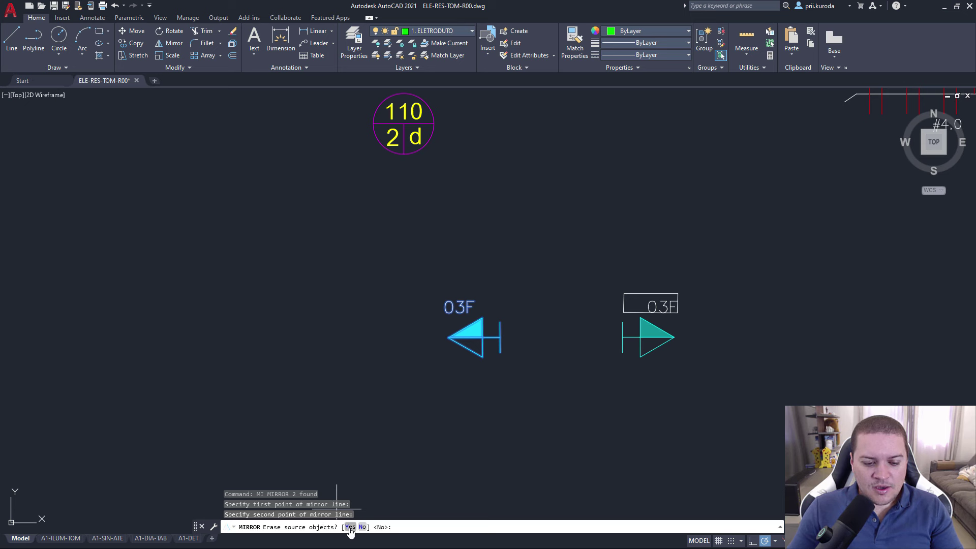
{"action": "key", "text": "Return"}
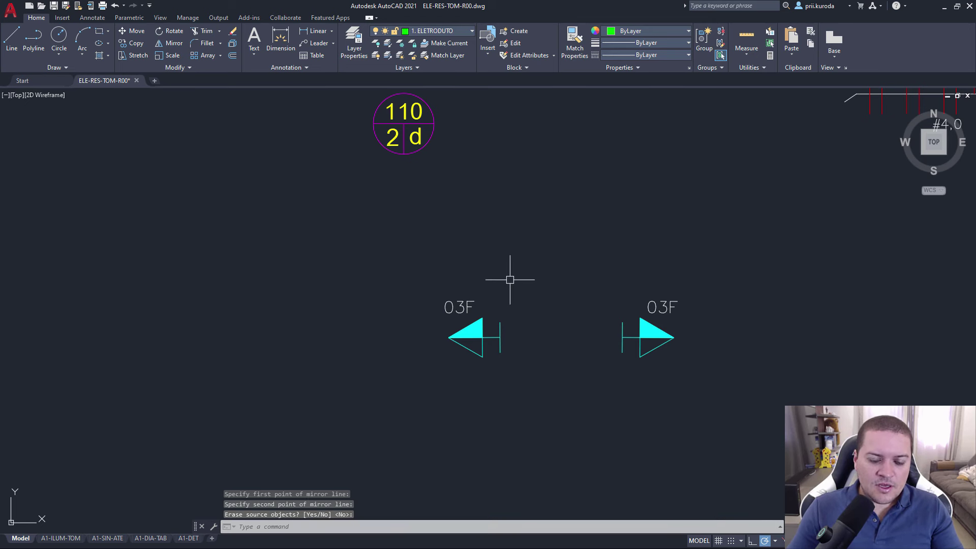
{"action": "left_click_drag", "start_coordinate": [530, 298], "coordinate": [451, 349]}
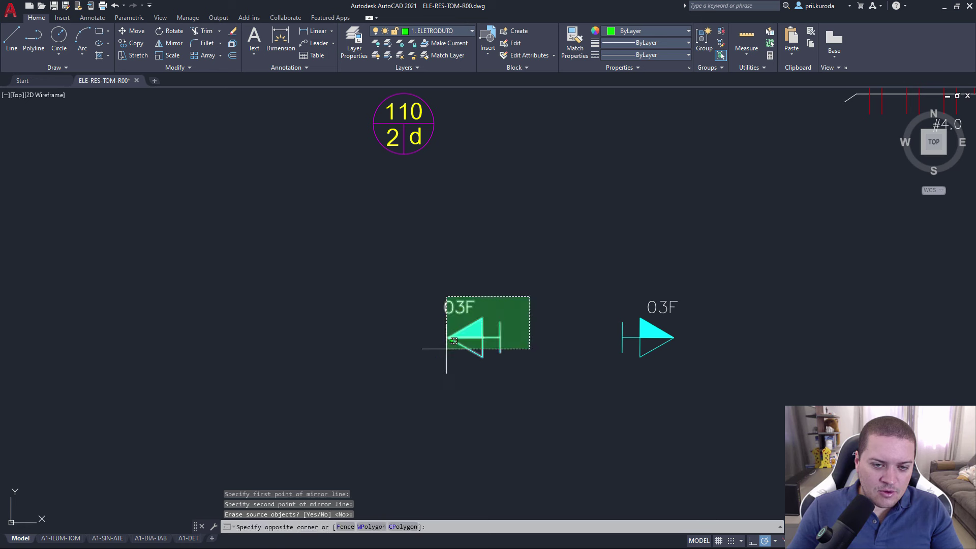
{"action": "key", "text": "Escape"}
Delete the right mirrored copy and reselect the original 03F symbol.
{"action": "left_click", "coordinate": [688, 306]}
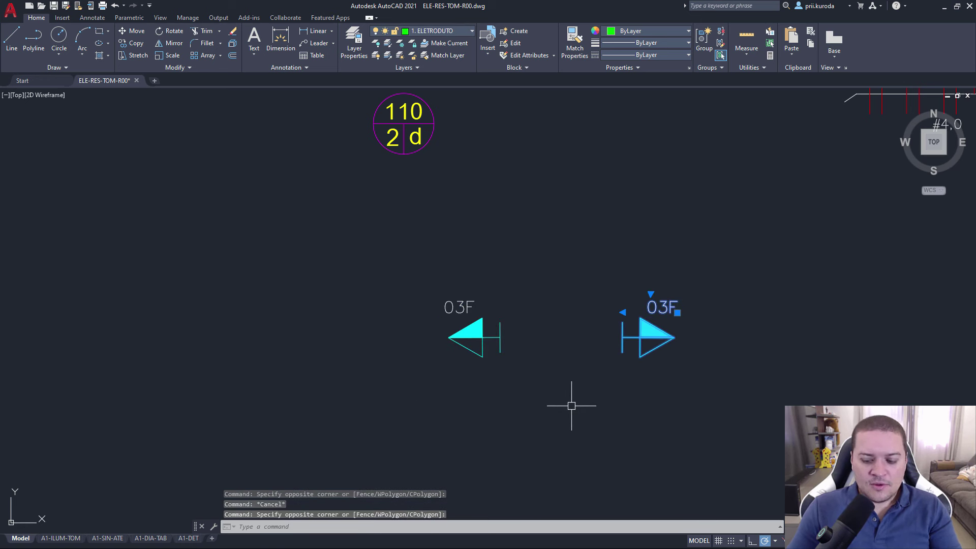
{"action": "key", "text": "Delete"}
{"action": "left_click", "coordinate": [573, 398]}
{"action": "left_click", "coordinate": [433, 348]}
Mirror the symbol with erase source set to Yes, then undo it.
{"action": "type", "text": "mi"}
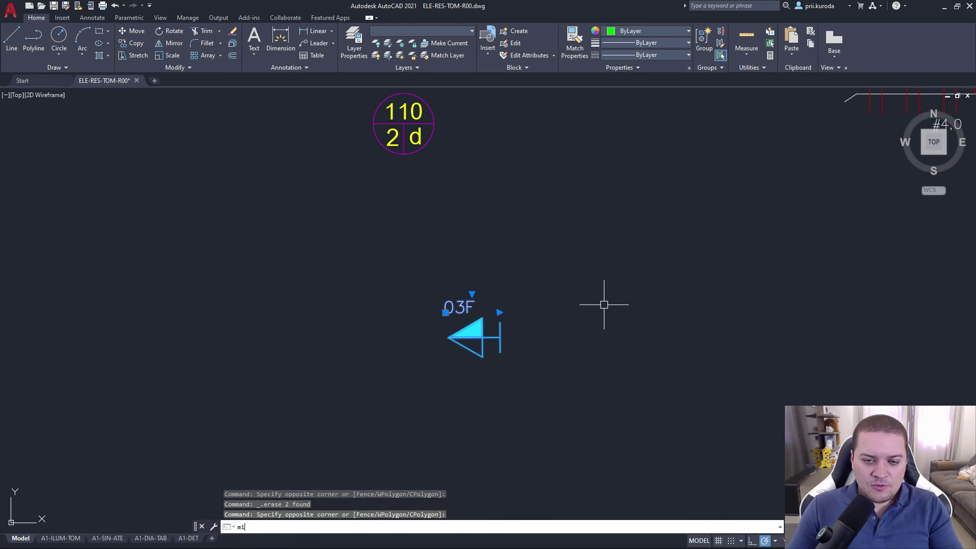
{"action": "key", "text": "Return"}
{"action": "left_click", "coordinate": [554, 299]}
{"action": "left_click", "coordinate": [550, 386]}
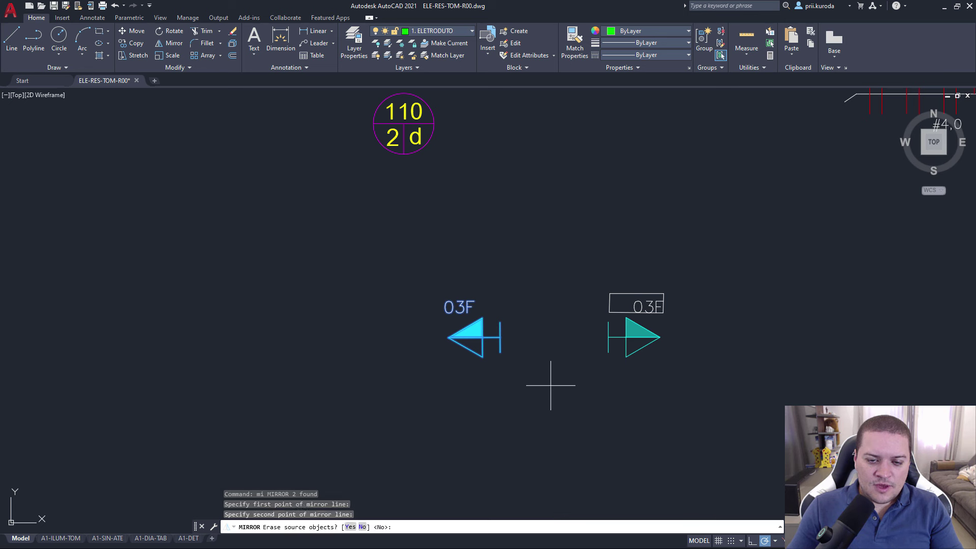
{"action": "type", "text": "y"}
{"action": "key", "text": "Return"}
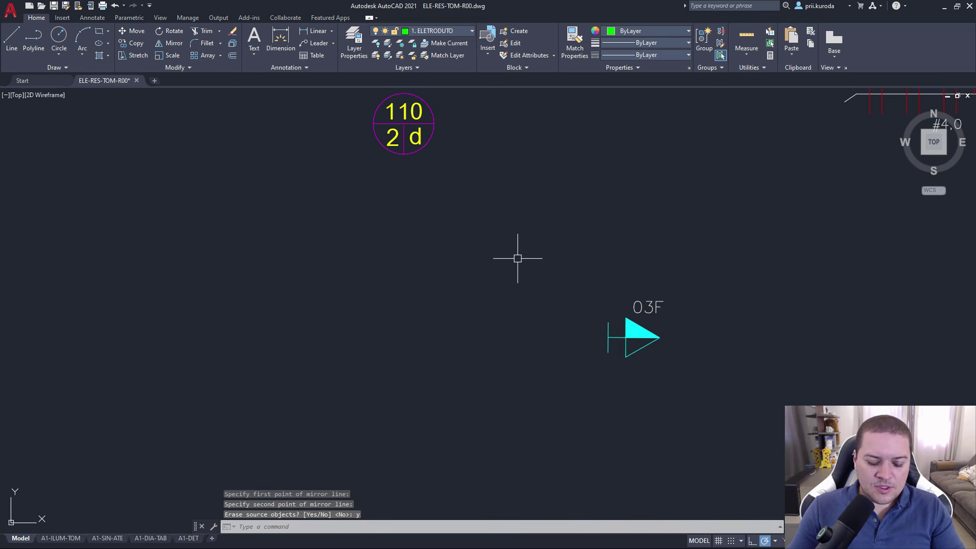
{"action": "key", "text": "ctrl+z"}
Repeat the erase-source mirror, then undo back to the left-facing 03F symbol.
{"action": "left_click", "coordinate": [537, 256]}
{"action": "left_click", "coordinate": [479, 311]}
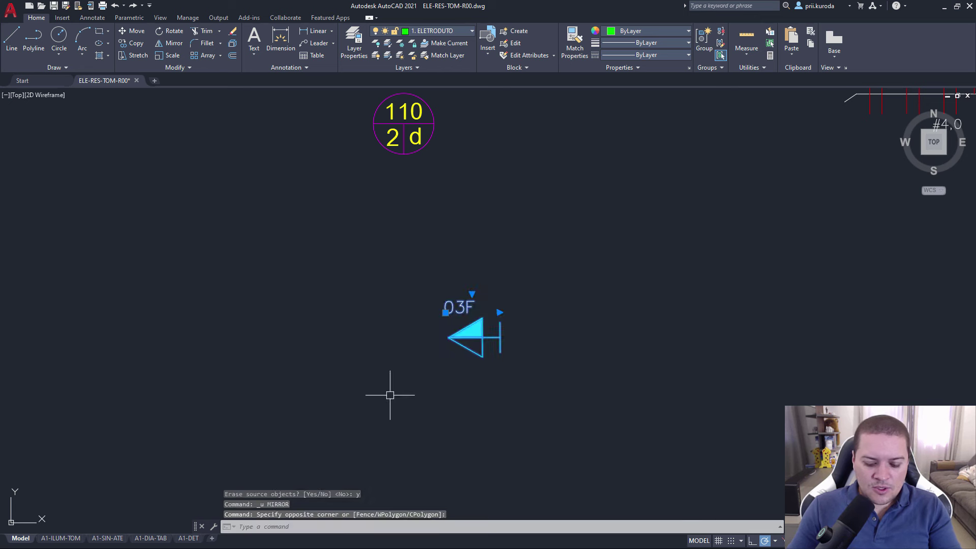
{"action": "type", "text": "mi"}
{"action": "key", "text": "Return"}
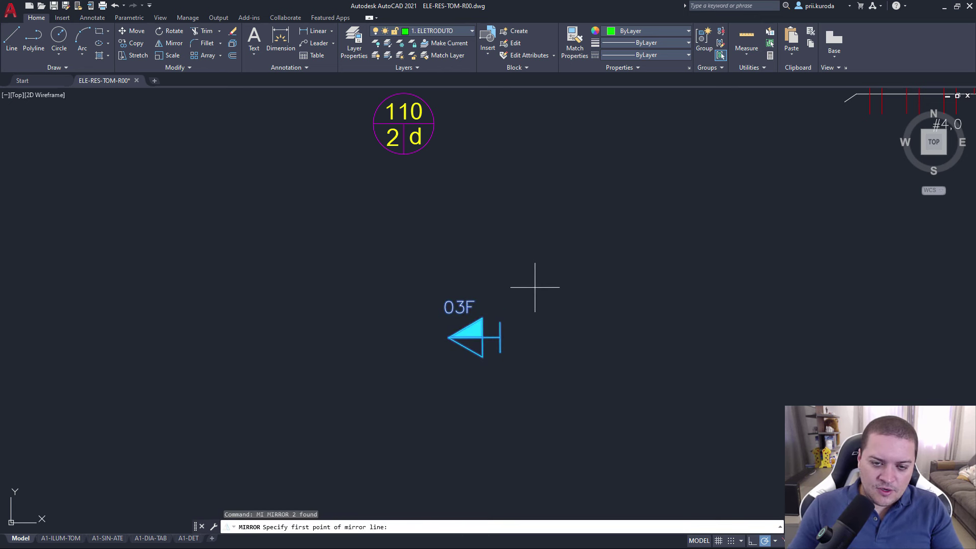
{"action": "left_click", "coordinate": [534, 288]}
{"action": "left_click", "coordinate": [535, 408]}
{"action": "type", "text": "y"}
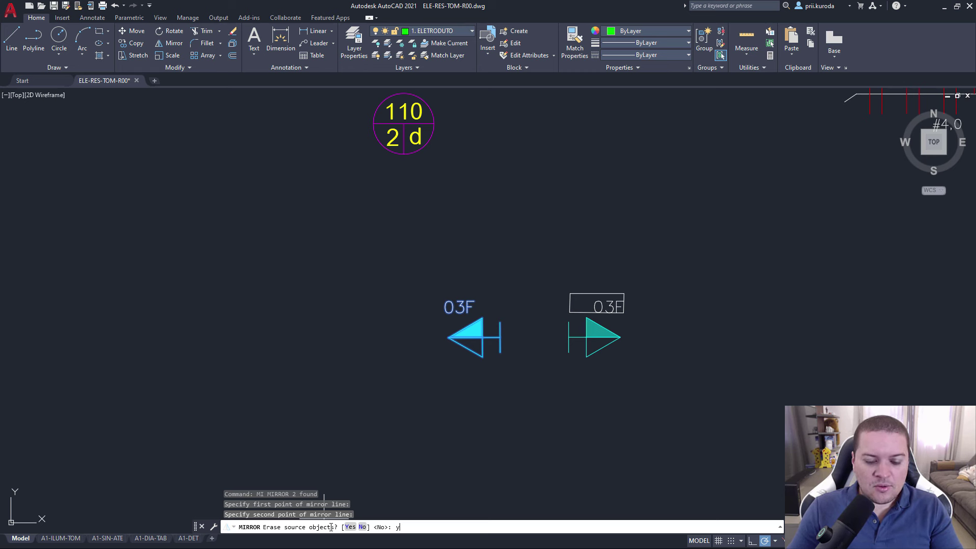
{"action": "key", "text": "Return"}
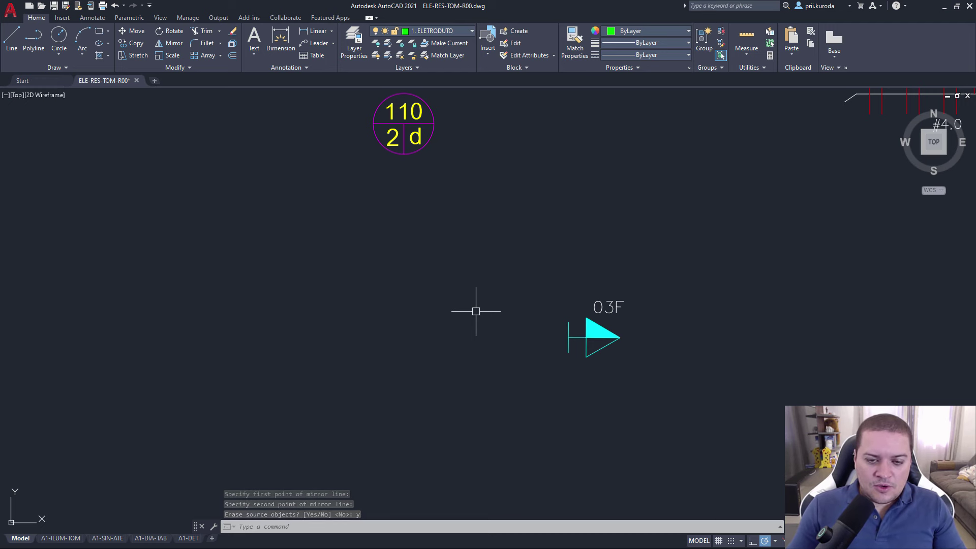
{"action": "left_click", "coordinate": [476, 311]}
{"action": "left_click", "coordinate": [424, 251]}
{"action": "key", "text": "ctrl+z"}
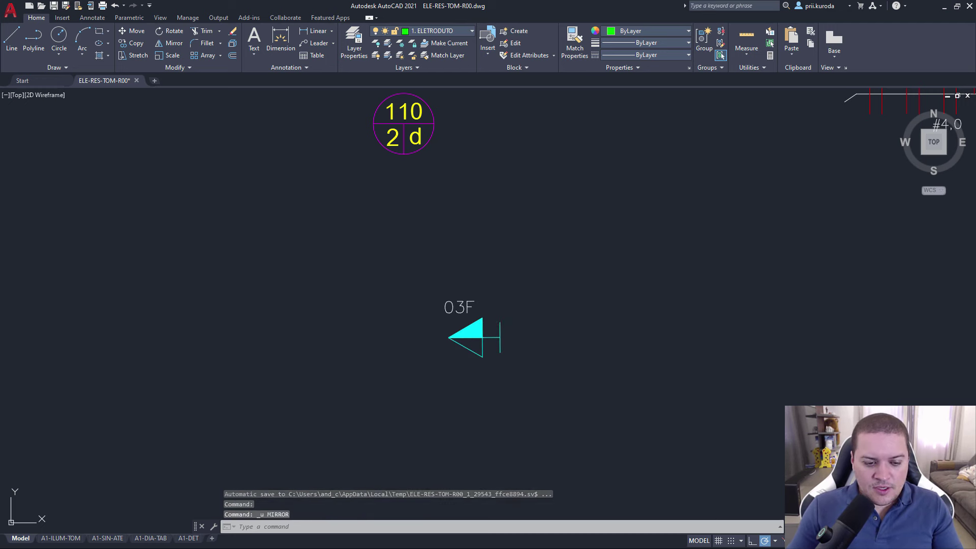
{"action": "key", "text": "ctrl+z"}
{"action": "key", "text": "Escape"}
Mark Join and its J shortcut in the command map.
{"action": "scroll", "coordinate": [488, 305], "scroll_direction": "down", "scroll_amount": 3}
{"action": "scroll", "coordinate": [497, 356], "scroll_direction": "up", "scroll_amount": 3}
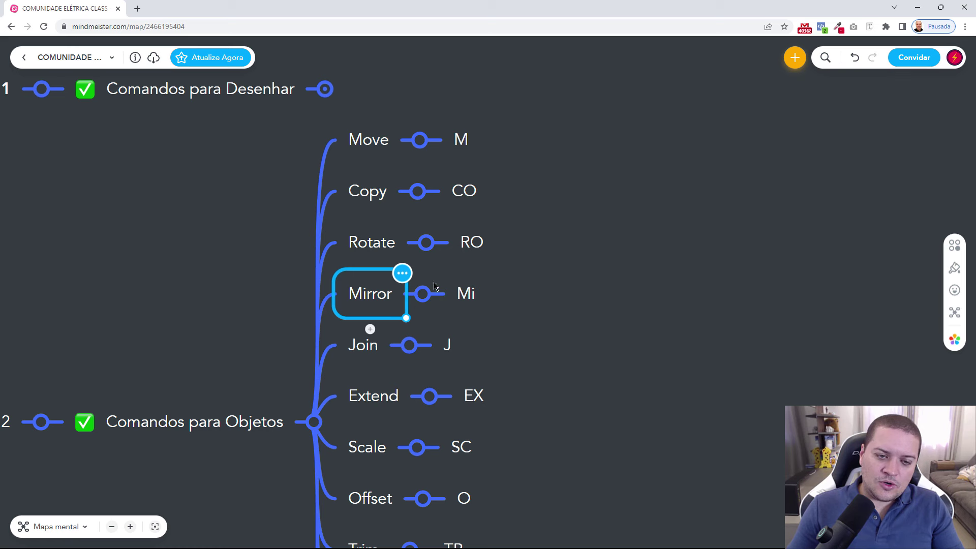
{"action": "scroll", "coordinate": [607, 269], "scroll_direction": "down", "scroll_amount": 2}
{"action": "left_click", "coordinate": [398, 249]}
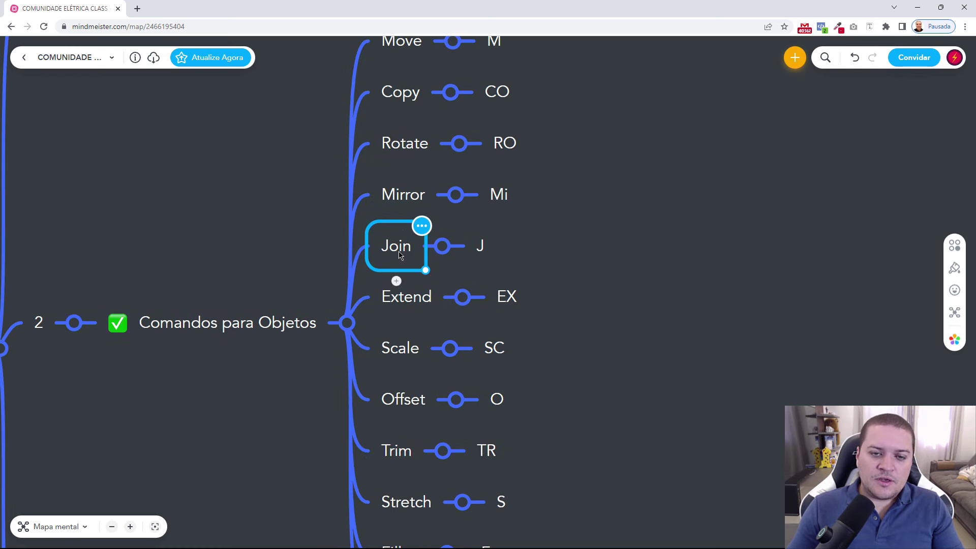
{"action": "left_click", "coordinate": [481, 245]}
{"action": "key", "text": "alt+Tab"}
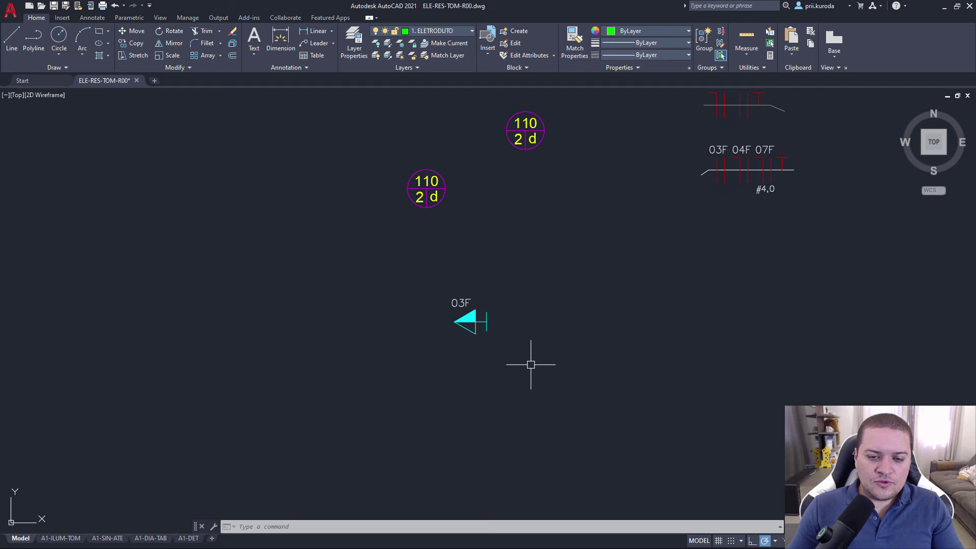
Draw a two-segment horizontal conduit line to the right of the 03F symbol.
{"action": "scroll", "coordinate": [578, 382], "scroll_direction": "down", "scroll_amount": 5}
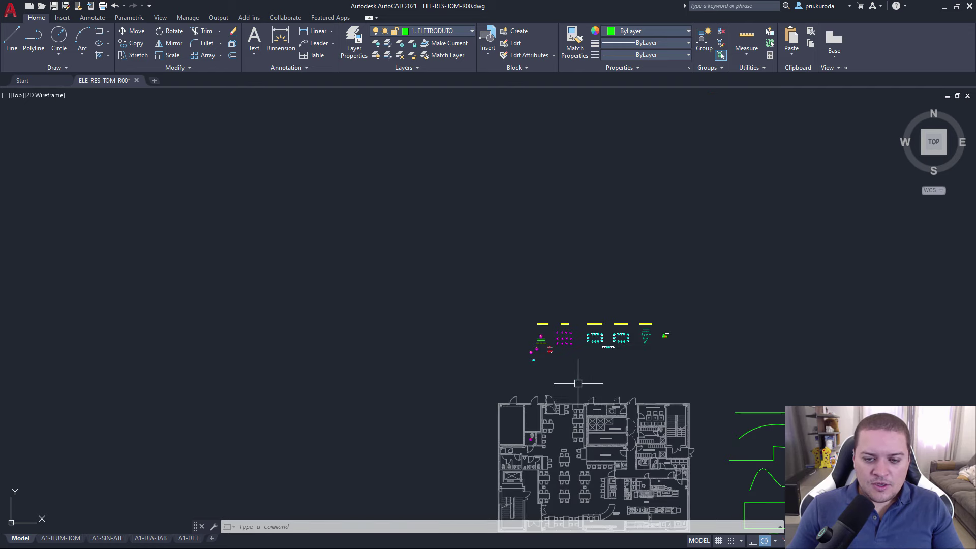
{"action": "scroll", "coordinate": [538, 342], "scroll_direction": "down", "scroll_amount": 2}
{"action": "scroll", "coordinate": [539, 342], "scroll_direction": "up", "scroll_amount": 3}
{"action": "scroll", "coordinate": [658, 381], "scroll_direction": "down", "scroll_amount": 3}
{"action": "scroll", "coordinate": [658, 381], "scroll_direction": "down", "scroll_amount": 2}
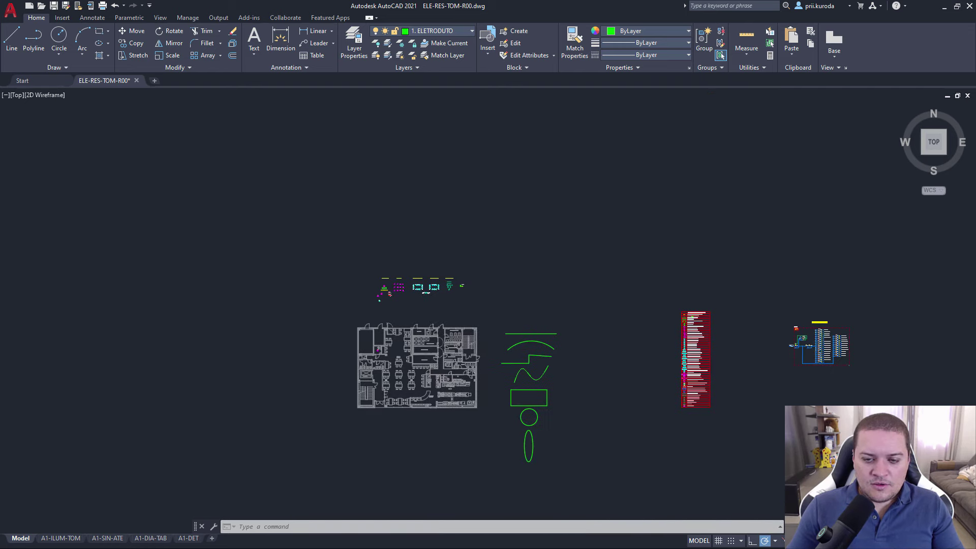
{"action": "middle_click_drag", "start_coordinate": [392, 289], "coordinate": [558, 289]}
{"action": "scroll", "coordinate": [469, 331], "scroll_direction": "up", "scroll_amount": 6}
{"action": "type", "text": "l"}
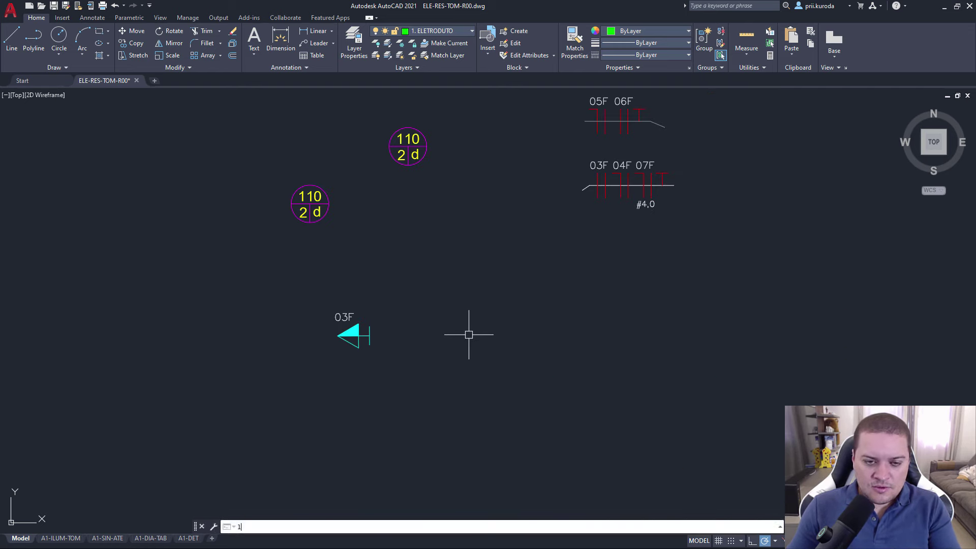
{"action": "key", "text": "Return"}
{"action": "left_click", "coordinate": [430, 332]}
{"action": "left_click", "coordinate": [598, 332]}
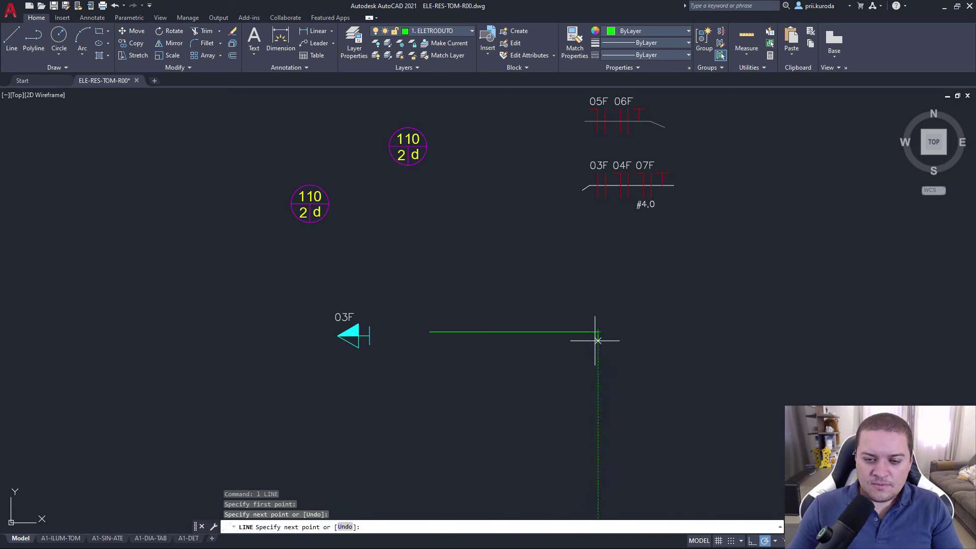
{"action": "left_click", "coordinate": [782, 333]}
{"action": "key", "text": "Return"}
Select both segments and join them with J into one line, then verify it.
{"action": "left_click", "coordinate": [751, 383]}
{"action": "left_click", "coordinate": [701, 308]}
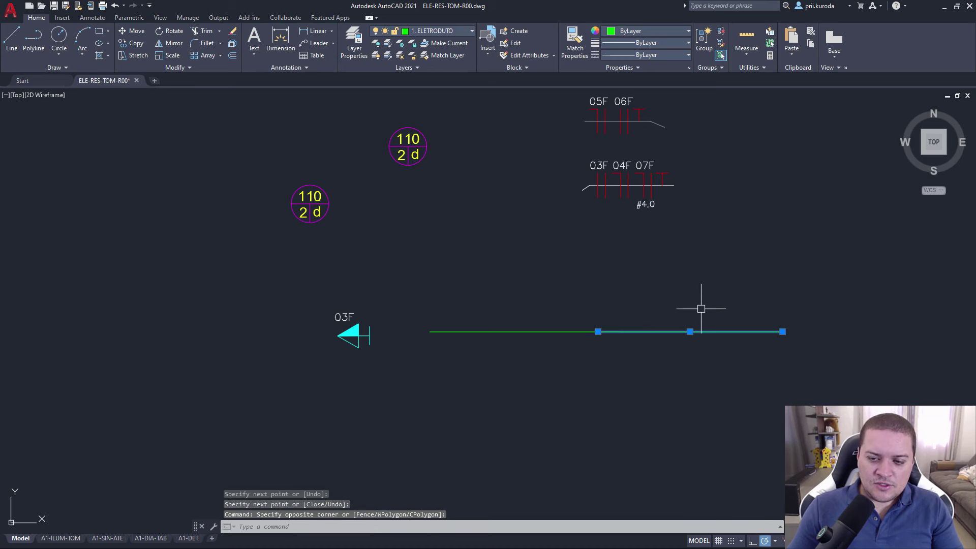
{"action": "left_click", "coordinate": [525, 356]}
{"action": "left_click", "coordinate": [495, 308]}
{"action": "key", "text": "Escape"}
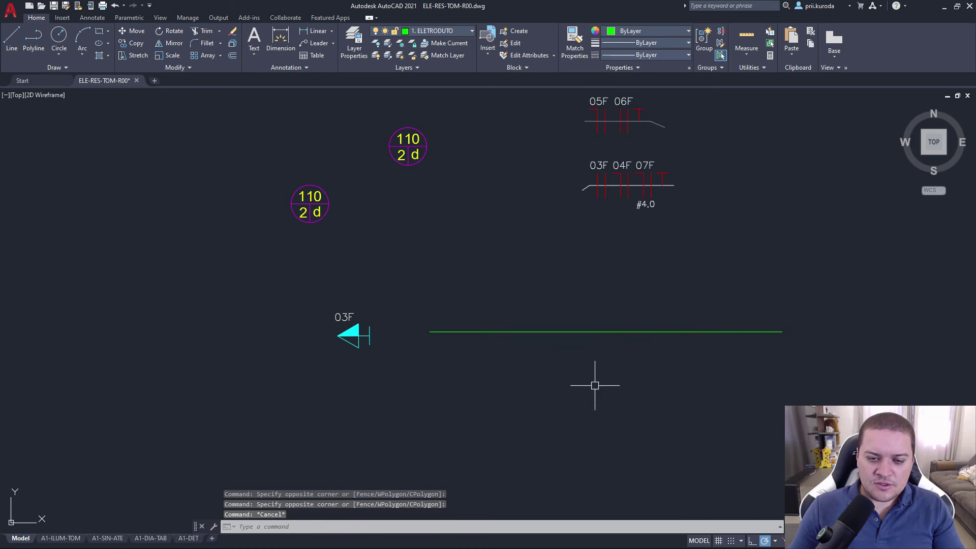
{"action": "left_click", "coordinate": [589, 384]}
{"action": "left_click", "coordinate": [494, 305]}
{"action": "left_click", "coordinate": [759, 379]}
{"action": "left_click", "coordinate": [693, 324]}
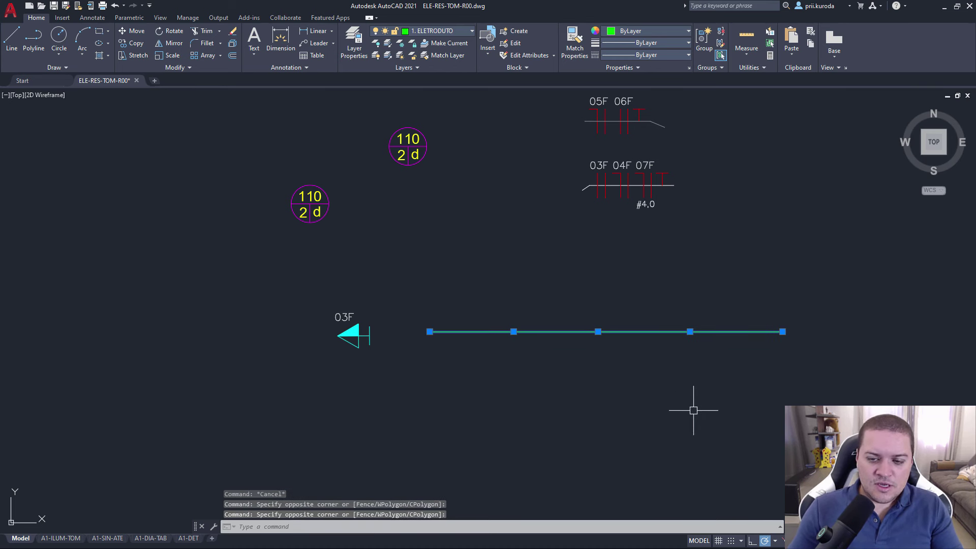
{"action": "key", "text": "Escape"}
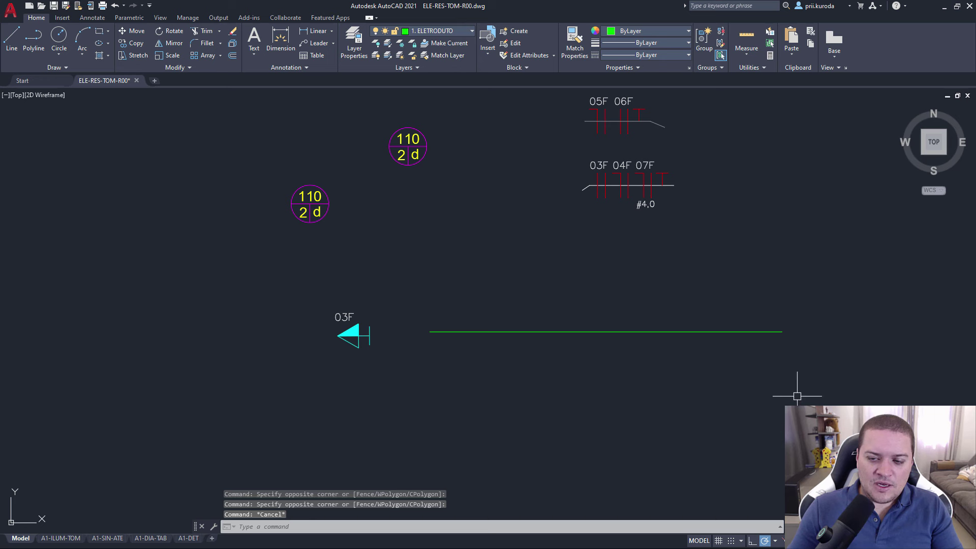
{"action": "left_click", "coordinate": [813, 395]}
{"action": "left_click", "coordinate": [493, 302]}
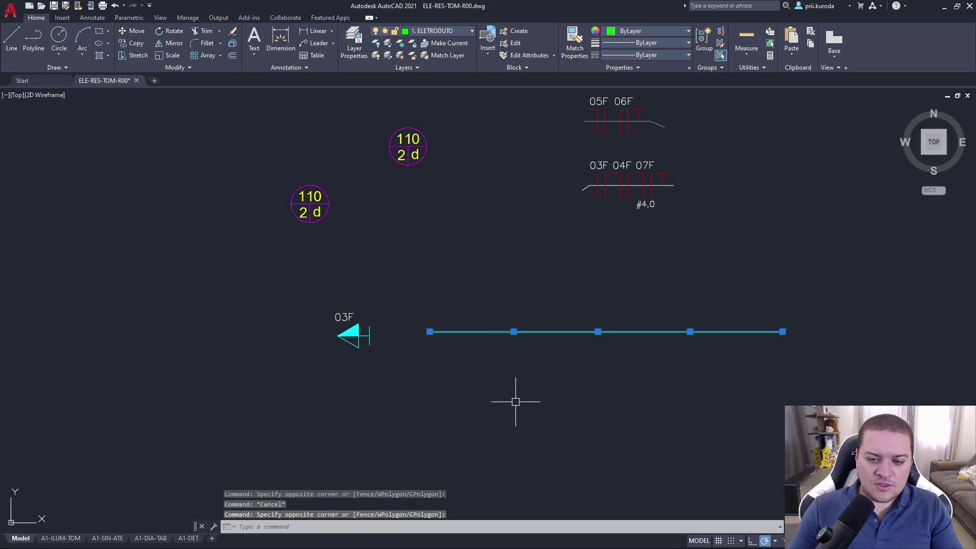
{"action": "type", "text": "j"}
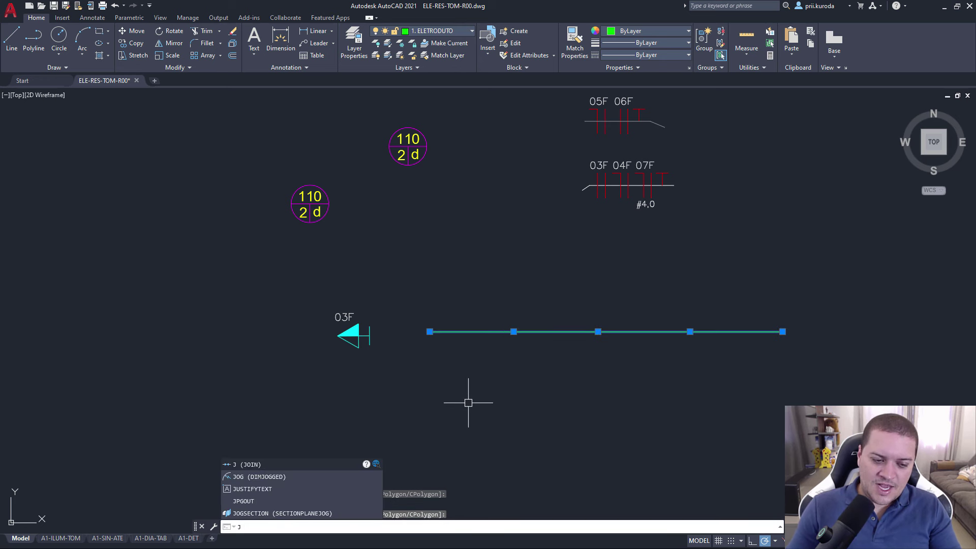
{"action": "key", "text": "Return"}
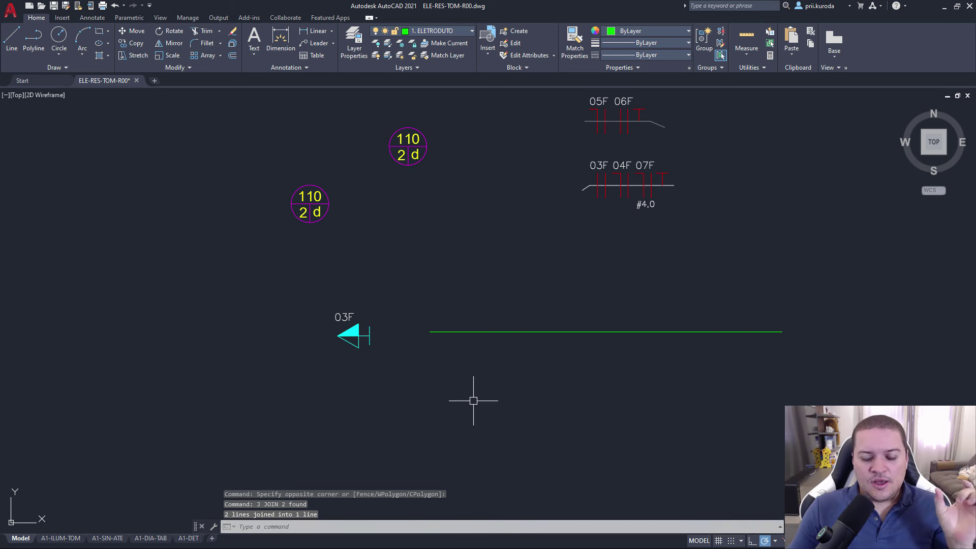
{"action": "left_click", "coordinate": [516, 332]}
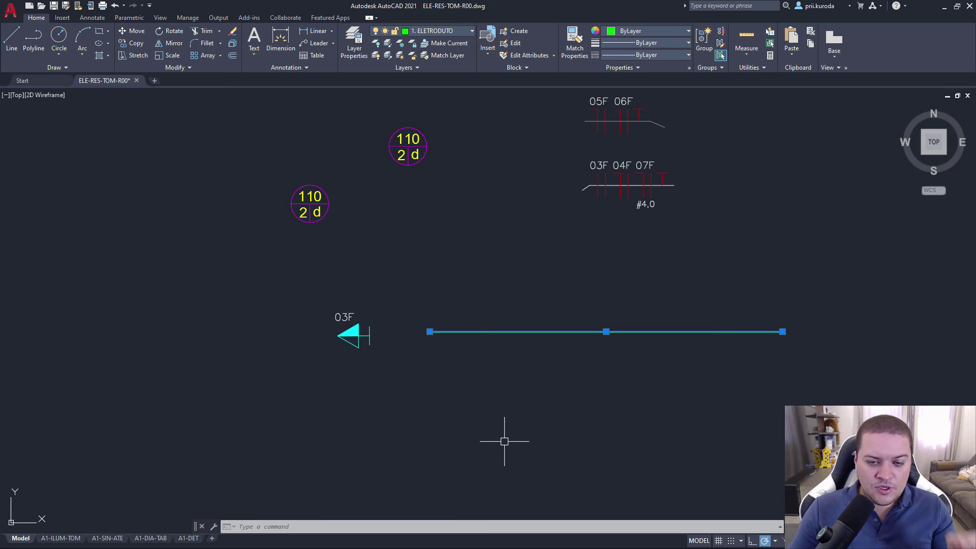
{"action": "key", "text": "Escape"}
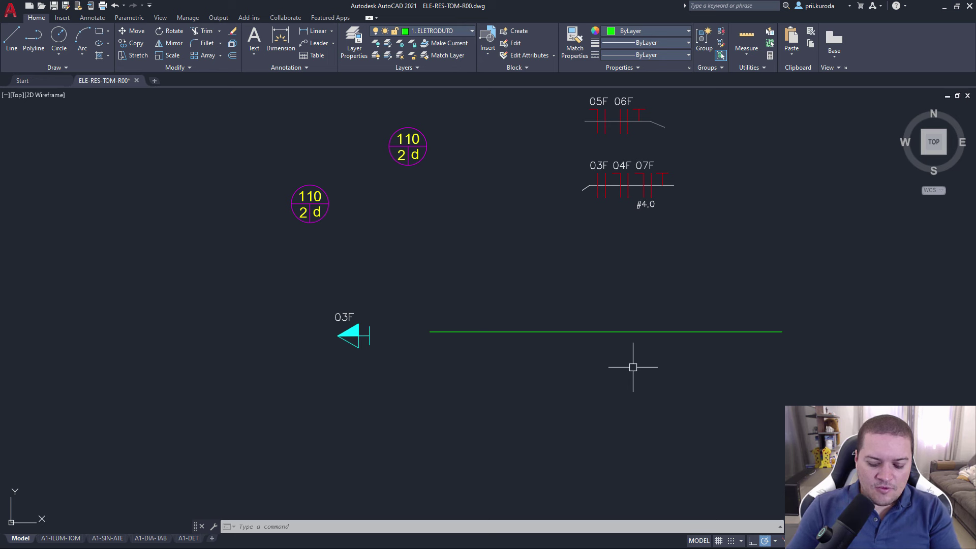
Draw a short vertical line from the green line's left end, then delete it.
{"action": "type", "text": "l"}
{"action": "key", "text": "Return"}
{"action": "left_click", "coordinate": [429, 332]}
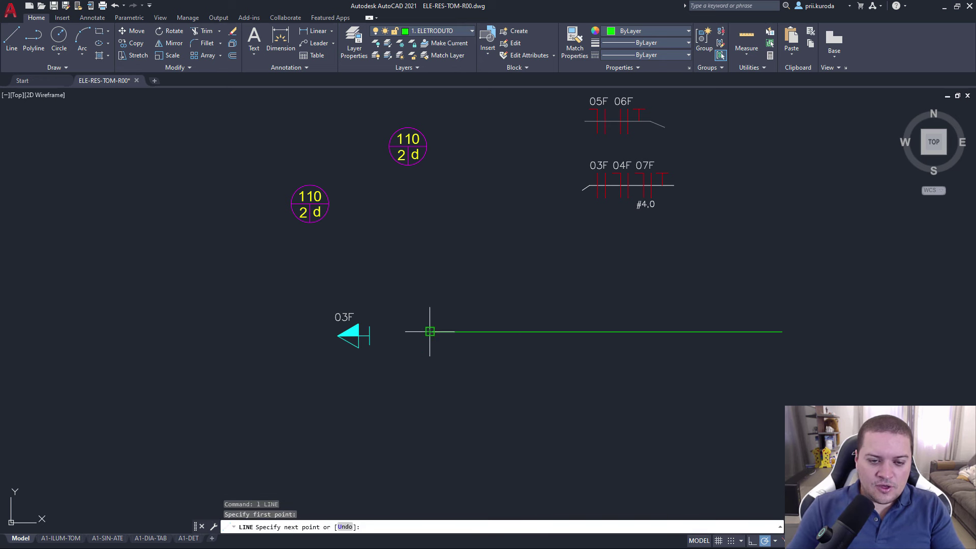
{"action": "left_click", "coordinate": [430, 392]}
{"action": "key", "text": "Escape"}
{"action": "left_click", "coordinate": [430, 379]}
{"action": "left_click", "coordinate": [421, 361]}
{"action": "key", "text": "Escape"}
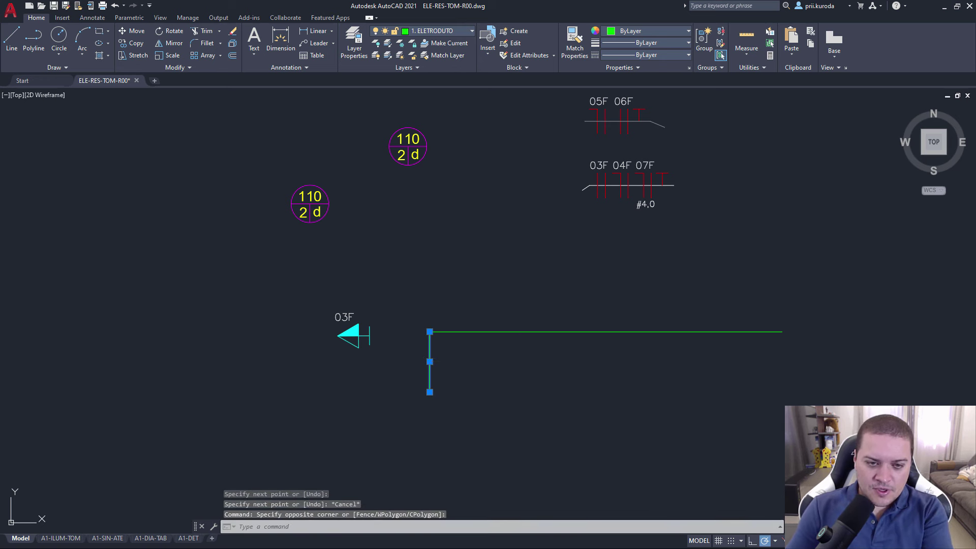
{"action": "key", "text": "Delete"}
Draw a short horizontal line below the conduit, from its left end to about halfway.
{"action": "type", "text": "l"}
{"action": "key", "text": "Return"}
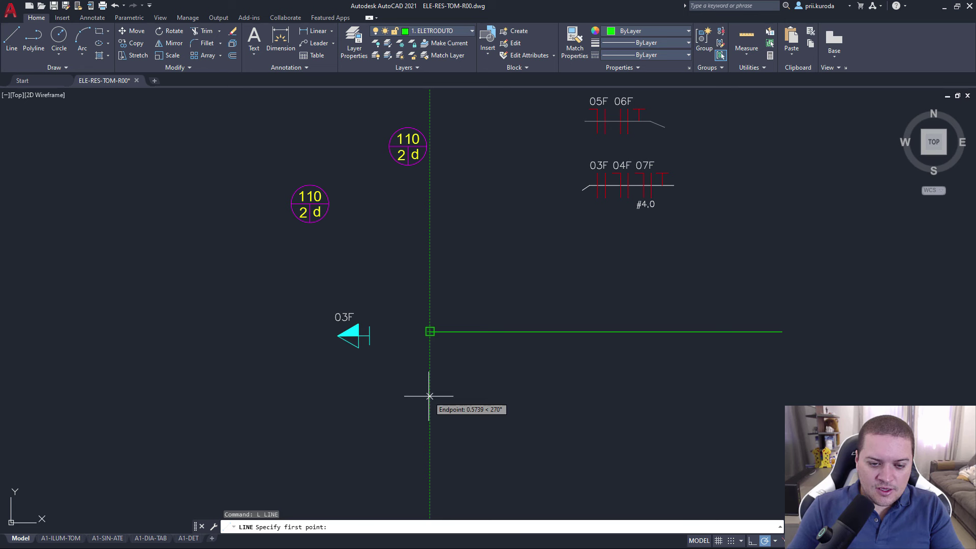
{"action": "left_click", "coordinate": [430, 396]}
{"action": "left_click", "coordinate": [605, 396]}
{"action": "key", "text": "Return"}
Copy the short lower line so the copy continues from its right end.
{"action": "left_click", "coordinate": [640, 444]}
{"action": "left_click", "coordinate": [532, 387]}
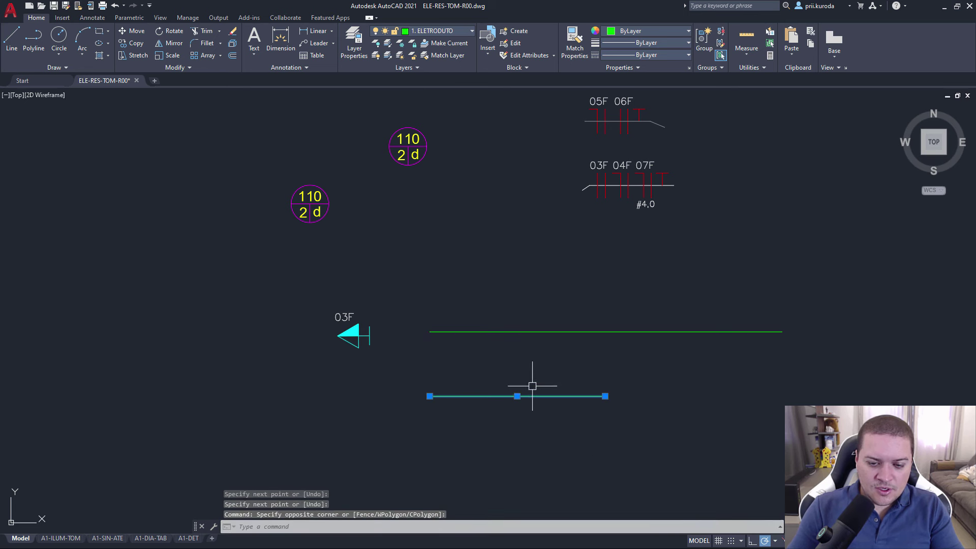
{"action": "type", "text": "co"}
{"action": "key", "text": "Return"}
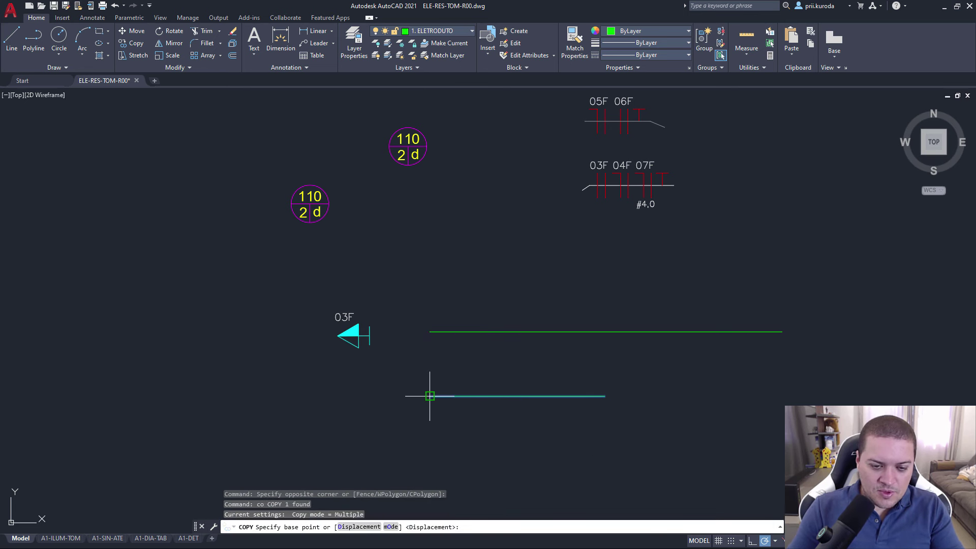
{"action": "left_click", "coordinate": [430, 396]}
{"action": "left_click", "coordinate": [605, 395]}
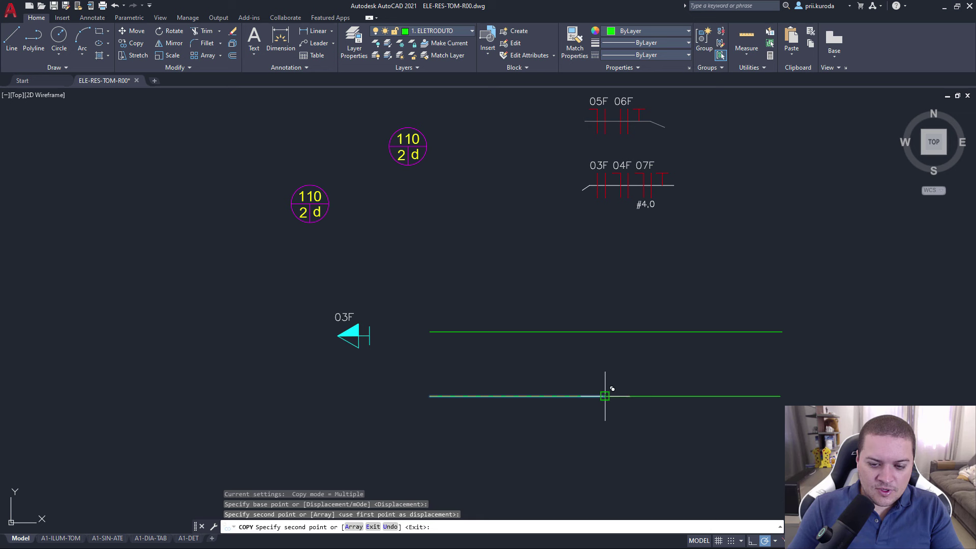
{"action": "key", "text": "Escape"}
Move the copied segment slightly to the right of the joint.
{"action": "left_click", "coordinate": [605, 396]}
{"action": "scroll", "coordinate": [599, 405], "scroll_direction": "up", "scroll_amount": 5}
{"action": "left_click", "coordinate": [550, 373]}
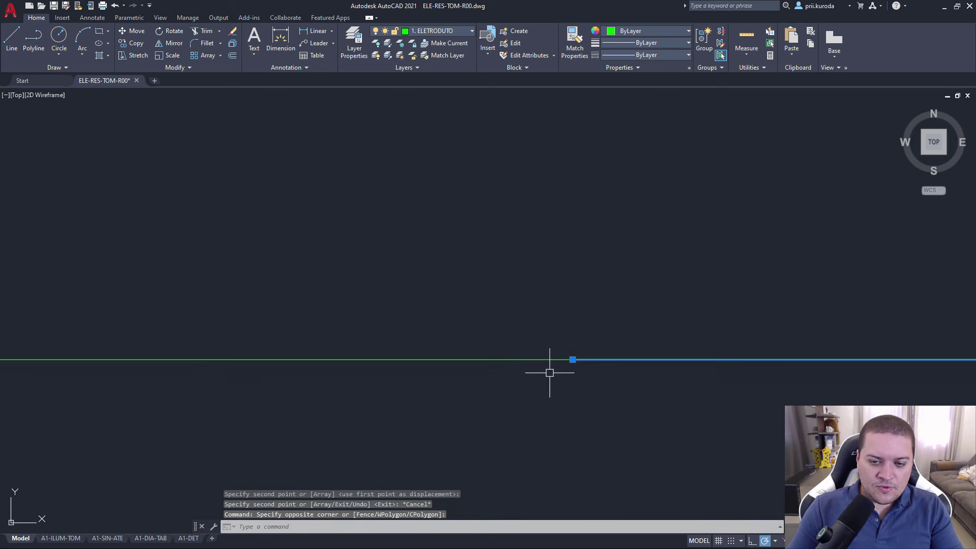
{"action": "middle_click_drag", "start_coordinate": [550, 373], "coordinate": [650, 376]}
{"action": "middle_click_drag", "start_coordinate": [358, 452], "coordinate": [468, 392]}
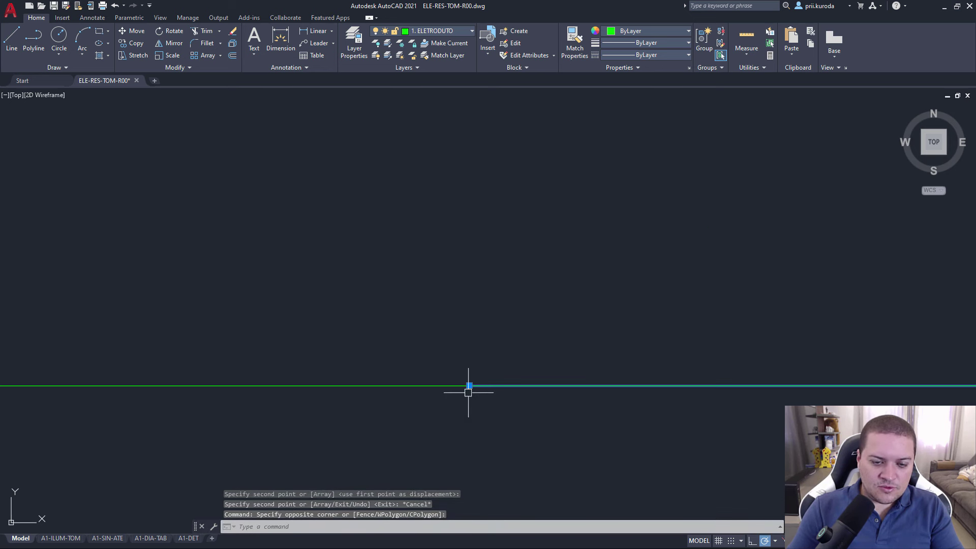
{"action": "type", "text": "m"}
{"action": "key", "text": "Return"}
{"action": "left_click", "coordinate": [486, 409]}
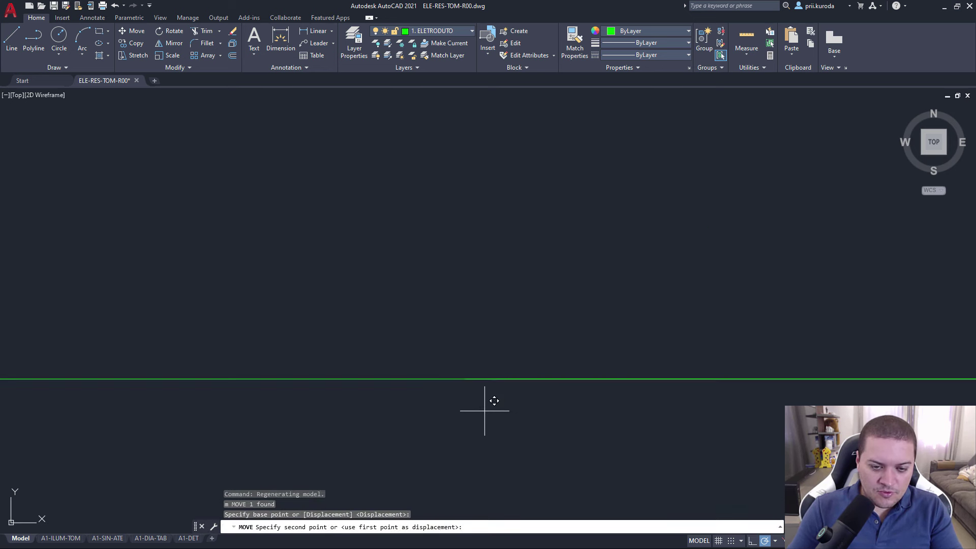
{"action": "left_click", "coordinate": [492, 410]}
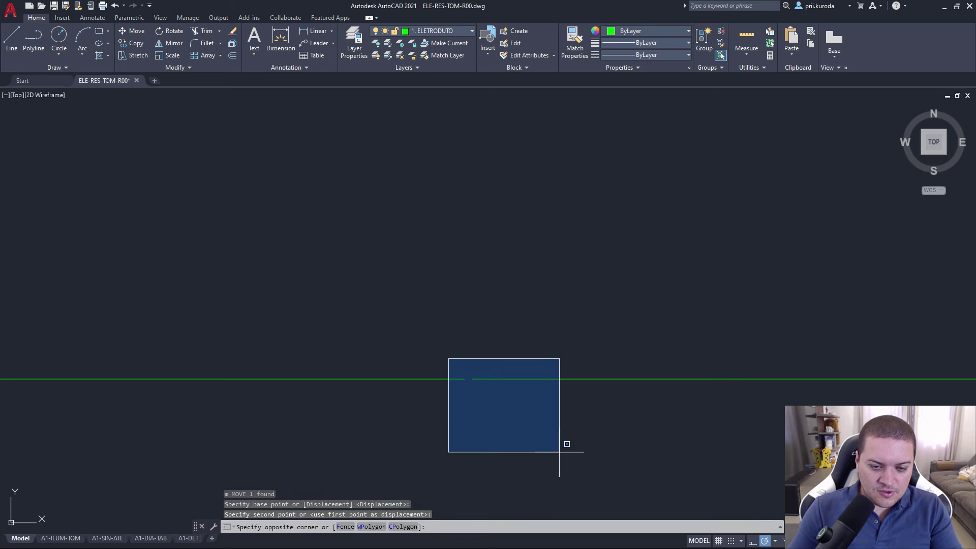
{"action": "key", "text": "Escape"}
Join the lower line's two segments with JOIN and confirm it is one piece.
{"action": "scroll", "coordinate": [481, 392], "scroll_direction": "up", "scroll_amount": 5}
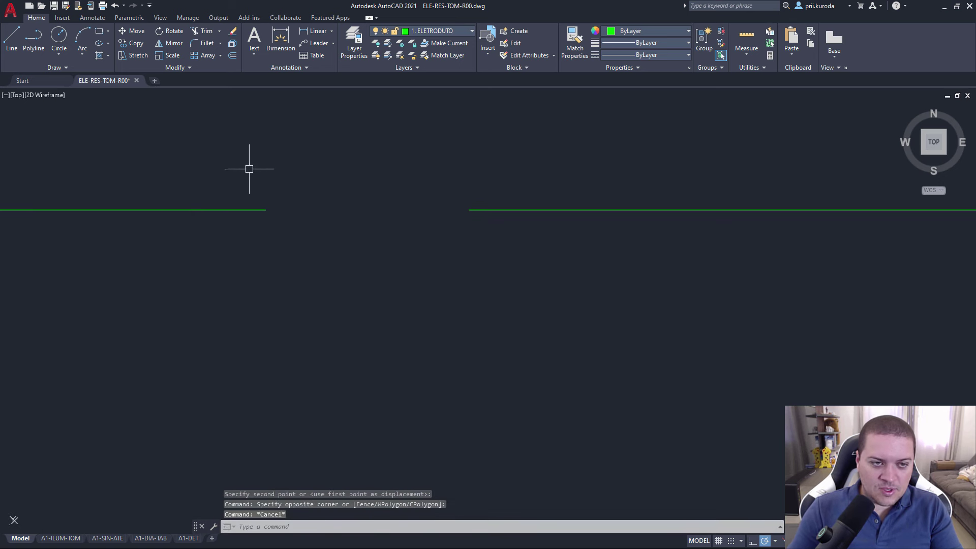
{"action": "scroll", "coordinate": [387, 298], "scroll_direction": "down", "scroll_amount": 5}
{"action": "middle_click_drag", "start_coordinate": [399, 305], "coordinate": [401, 346]}
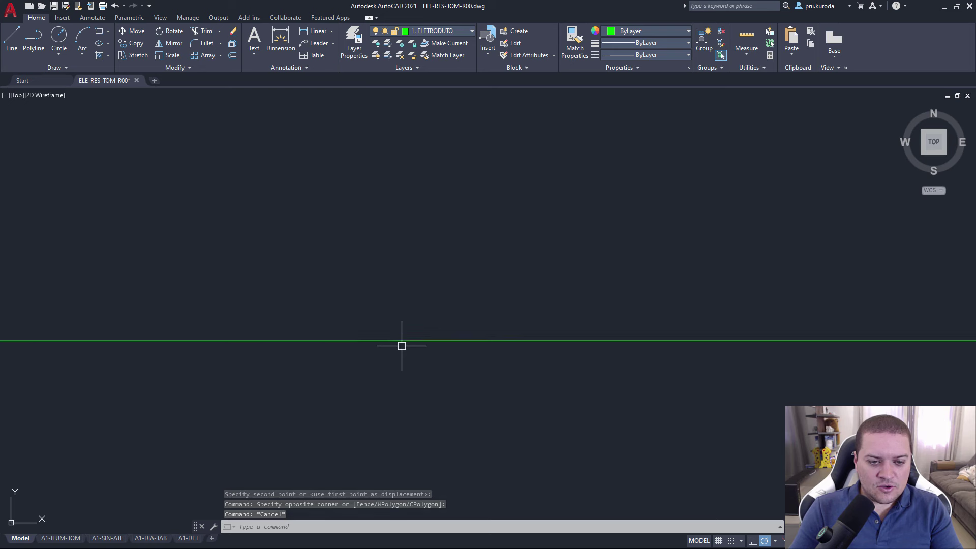
{"action": "scroll", "coordinate": [402, 345], "scroll_direction": "down", "scroll_amount": 5}
{"action": "scroll", "coordinate": [407, 338], "scroll_direction": "up", "scroll_amount": 3}
{"action": "scroll", "coordinate": [414, 327], "scroll_direction": "up", "scroll_amount": 4}
{"action": "middle_click_drag", "start_coordinate": [460, 356], "coordinate": [557, 356]}
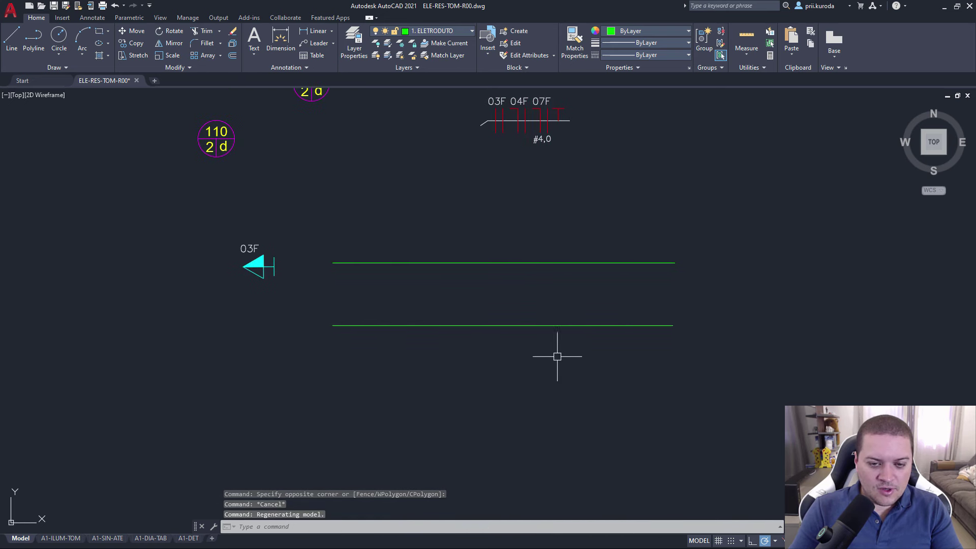
{"action": "left_click_drag", "start_coordinate": [583, 375], "coordinate": [441, 309]}
{"action": "key", "text": "Escape"}
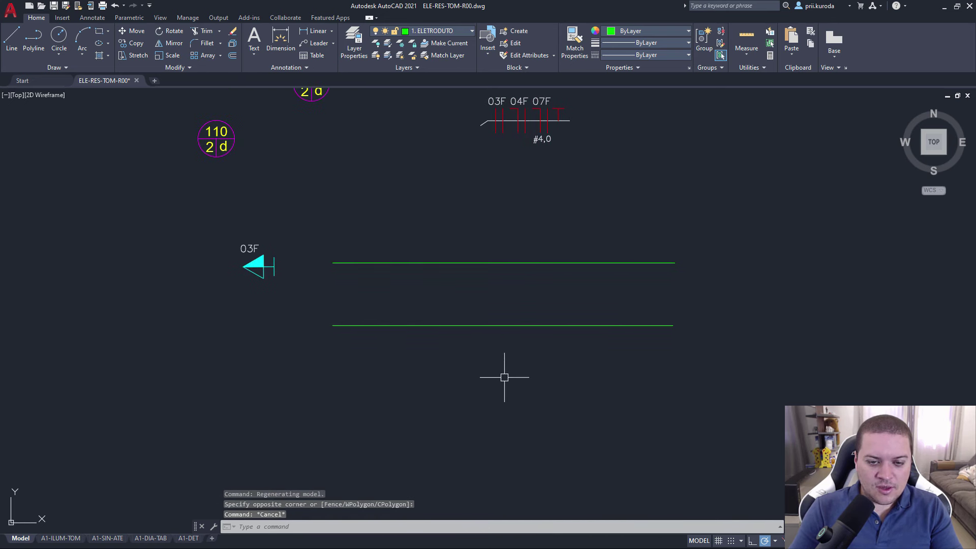
{"action": "left_click_drag", "start_coordinate": [585, 382], "coordinate": [431, 305]}
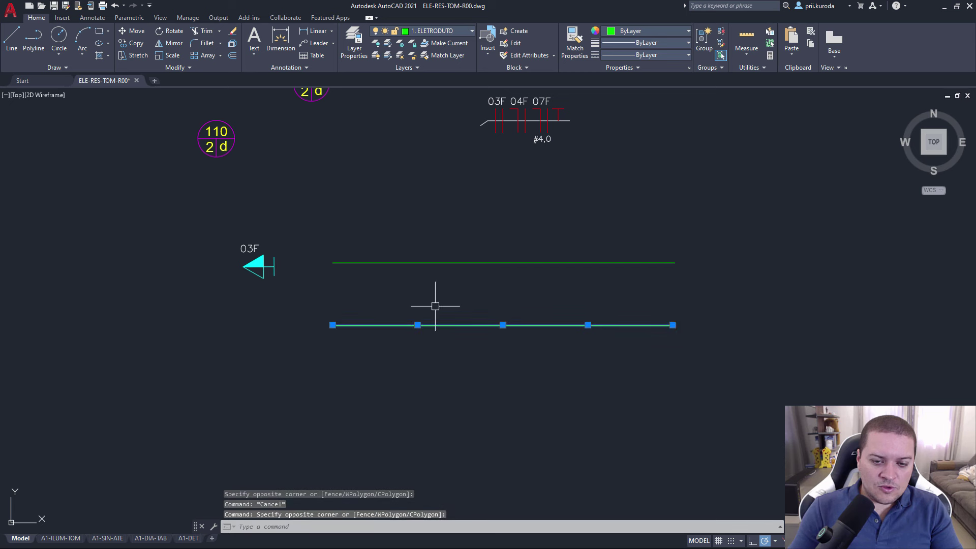
{"action": "type", "text": "join"}
{"action": "key", "text": "Return"}
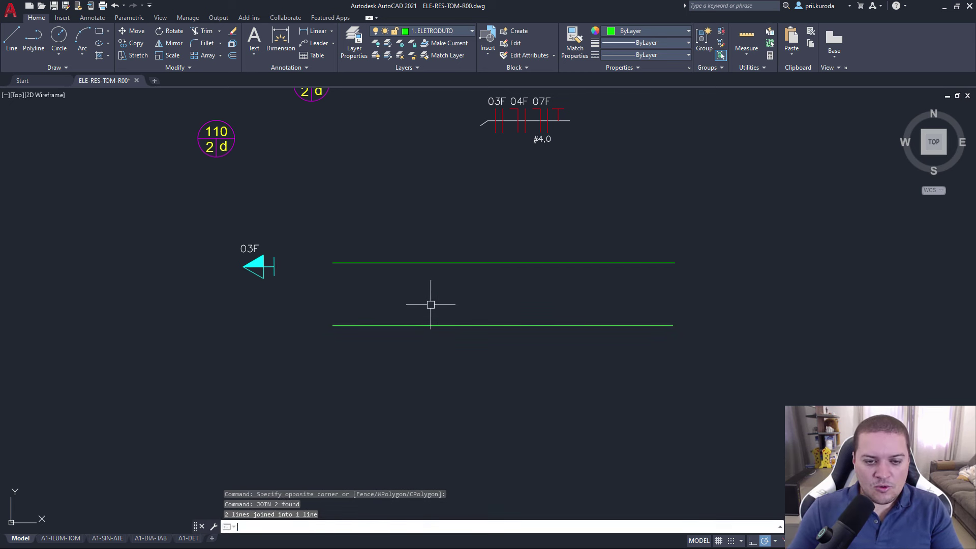
{"action": "left_click", "coordinate": [454, 324]}
{"action": "scroll", "coordinate": [509, 326], "scroll_direction": "up", "scroll_amount": 3}
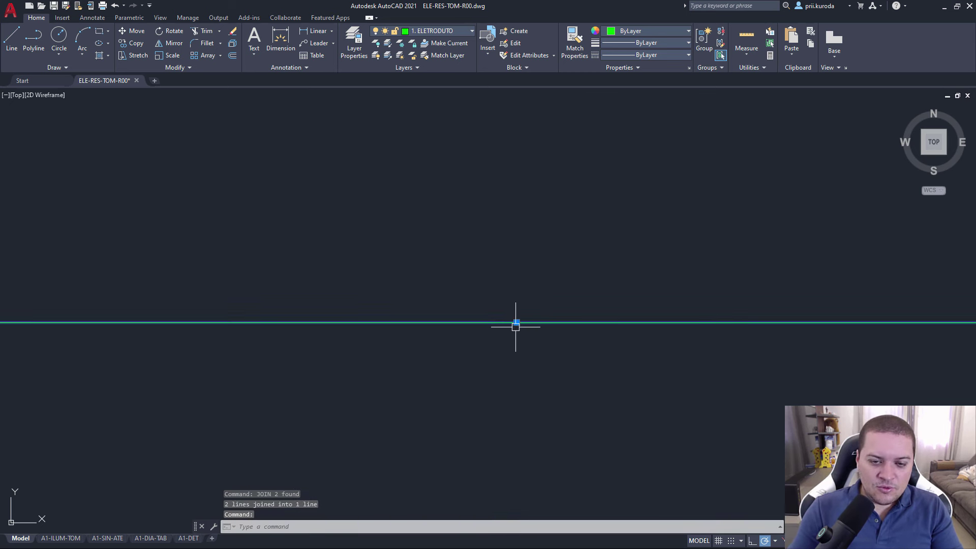
{"action": "scroll", "coordinate": [514, 333], "scroll_direction": "up", "scroll_amount": 2}
{"action": "scroll", "coordinate": [510, 300], "scroll_direction": "up", "scroll_amount": 2}
{"action": "scroll", "coordinate": [484, 348], "scroll_direction": "up", "scroll_amount": 3}
{"action": "middle_click_drag", "start_coordinate": [483, 348], "coordinate": [345, 231]}
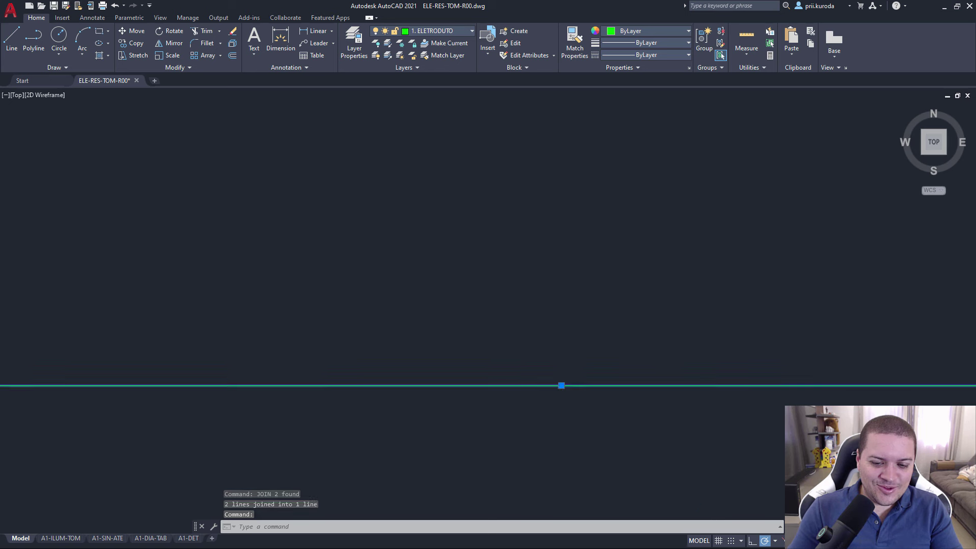
{"action": "scroll", "coordinate": [569, 388], "scroll_direction": "down", "scroll_amount": 3}
{"action": "scroll", "coordinate": [569, 391], "scroll_direction": "down", "scroll_amount": 3}
{"action": "scroll", "coordinate": [567, 392], "scroll_direction": "up", "scroll_amount": 5}
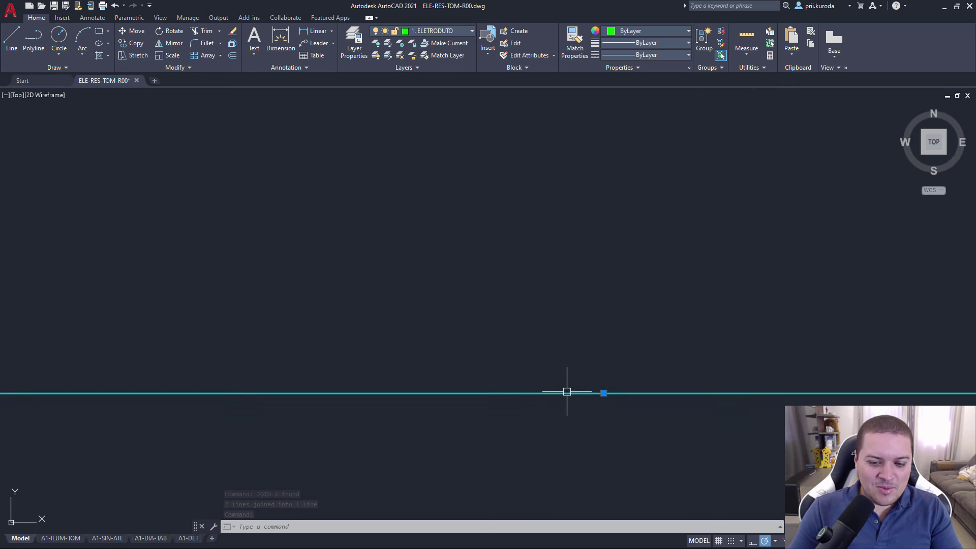
{"action": "scroll", "coordinate": [593, 404], "scroll_direction": "up", "scroll_amount": 3}
{"action": "scroll", "coordinate": [595, 404], "scroll_direction": "down", "scroll_amount": 6}
{"action": "key", "text": "Escape"}
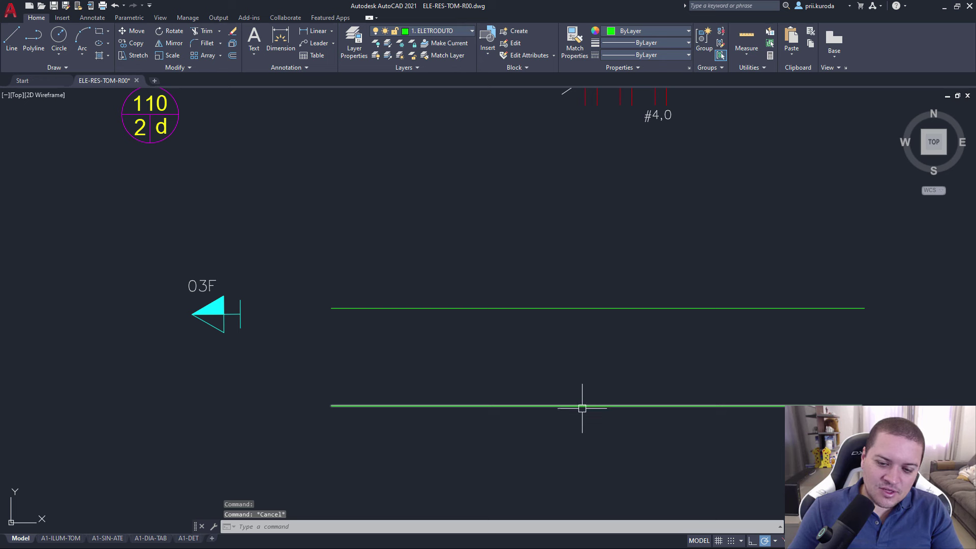
Draw a vertical line from the conduit's left end and move it to a new position.
{"action": "type", "text": "l"}
{"action": "key", "text": "Return"}
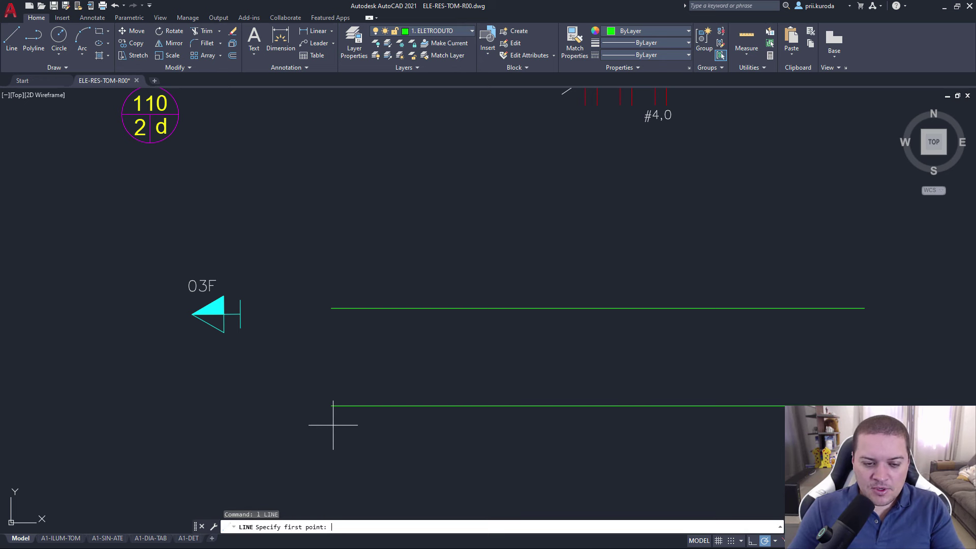
{"action": "left_click", "coordinate": [332, 405]}
{"action": "left_click", "coordinate": [330, 488]}
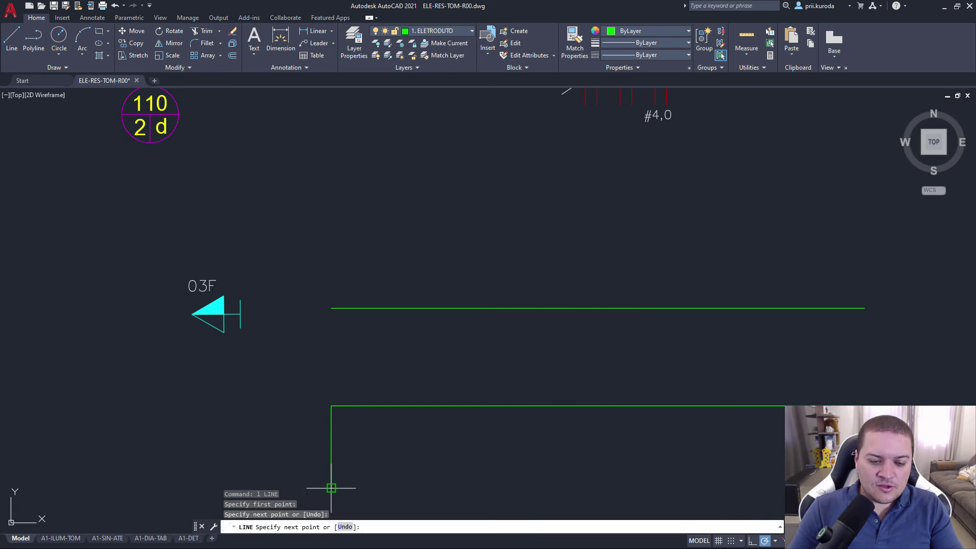
{"action": "key", "text": "Escape"}
{"action": "left_click", "coordinate": [373, 446]}
{"action": "left_click", "coordinate": [304, 451]}
{"action": "type", "text": "m"}
{"action": "key", "text": "Return"}
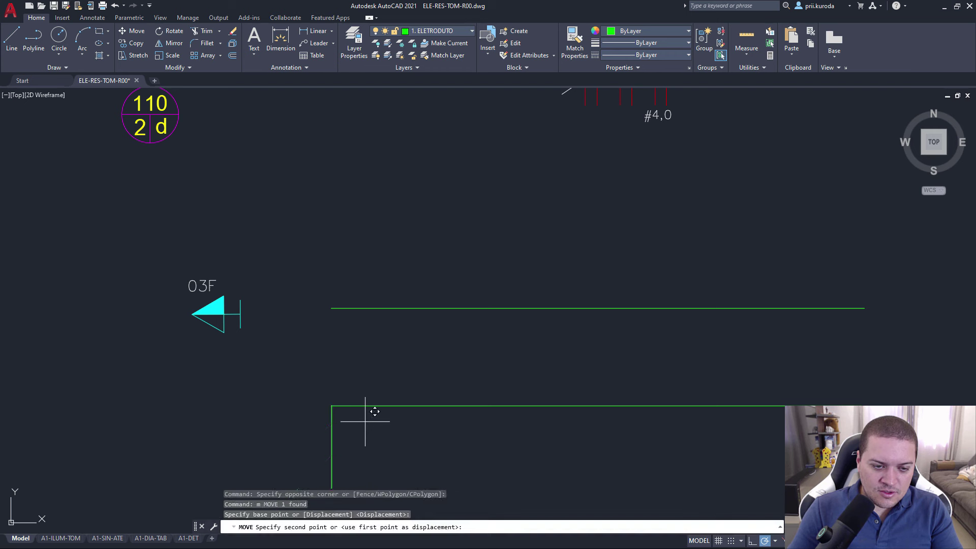
{"action": "left_click", "coordinate": [371, 406]}
{"action": "left_click", "coordinate": [365, 433]}
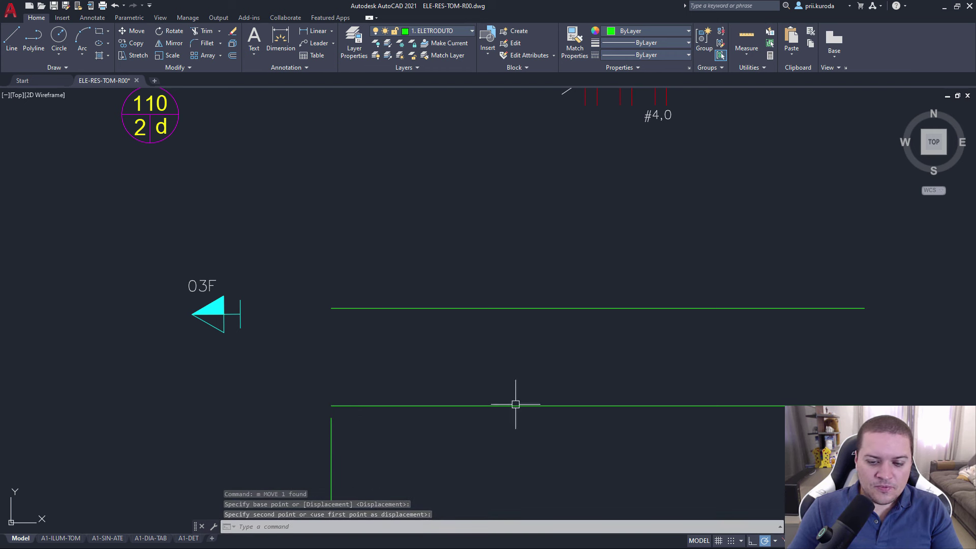
Erase the horizontal and vertical practice lines and the remaining green conduit line.
{"action": "left_click", "coordinate": [765, 371]}
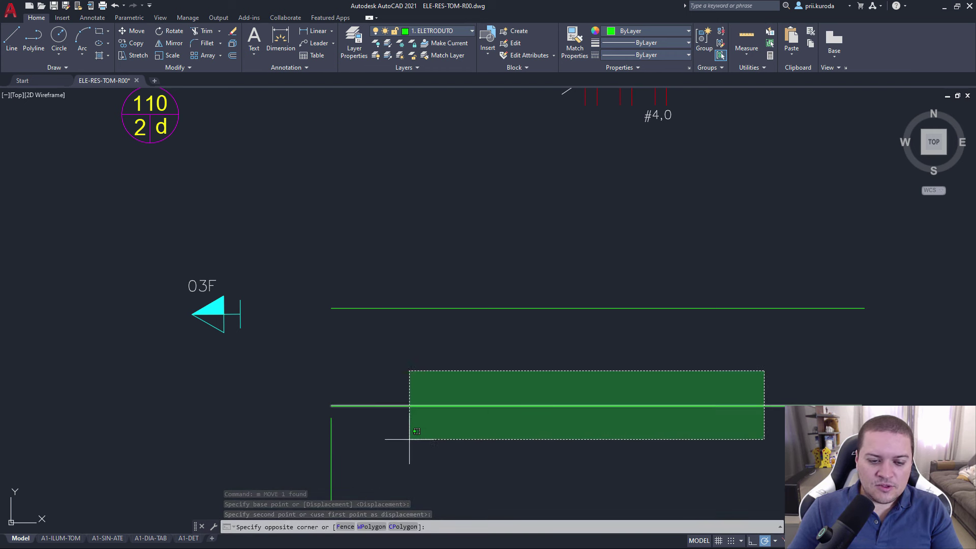
{"action": "left_click", "coordinate": [317, 451]}
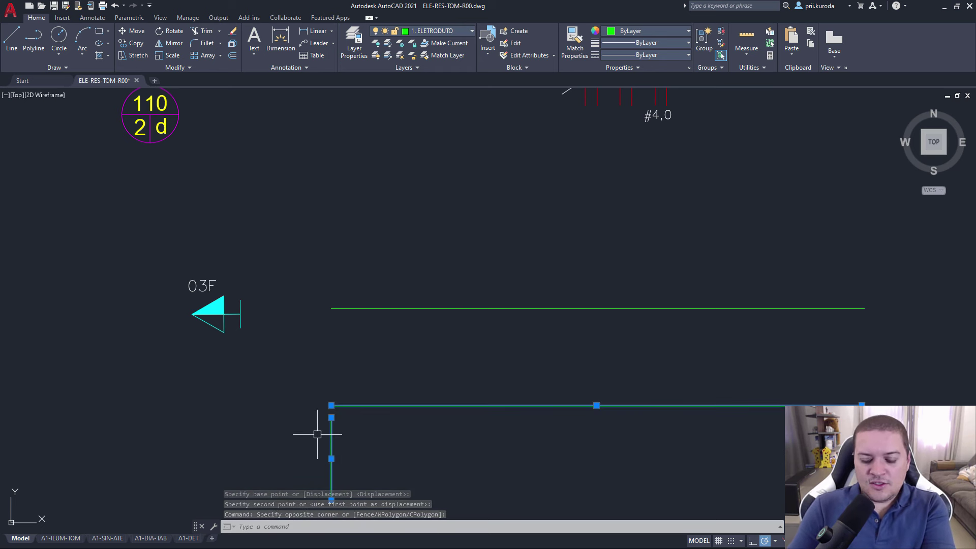
{"action": "key", "text": "Delete"}
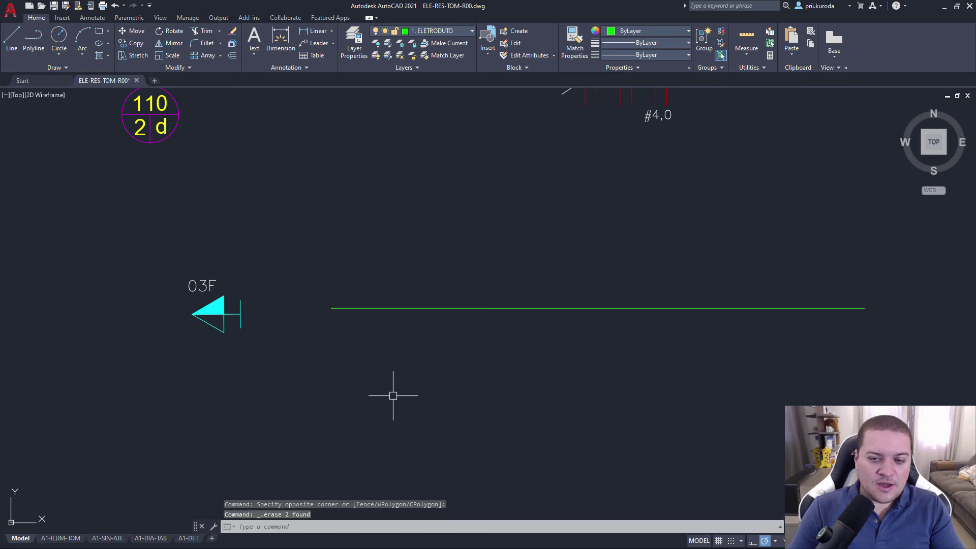
{"action": "scroll", "coordinate": [359, 420], "scroll_direction": "down", "scroll_amount": 2}
{"action": "left_click_drag", "start_coordinate": [414, 403], "coordinate": [494, 341]}
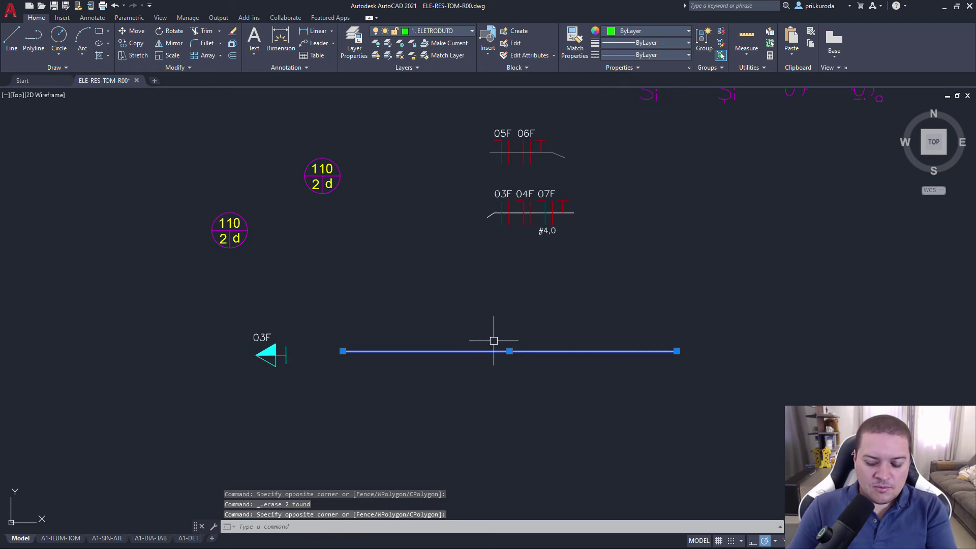
{"action": "key", "text": "Delete"}
In MindMeister, select the Extend topic and its EX shortcut.
{"action": "key", "text": "alt+Tab"}
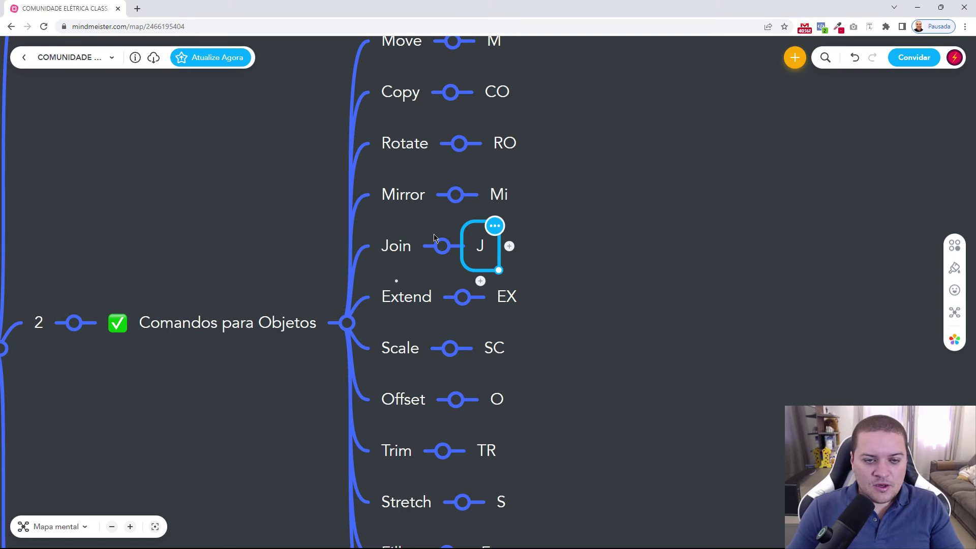
{"action": "left_click", "coordinate": [402, 300]}
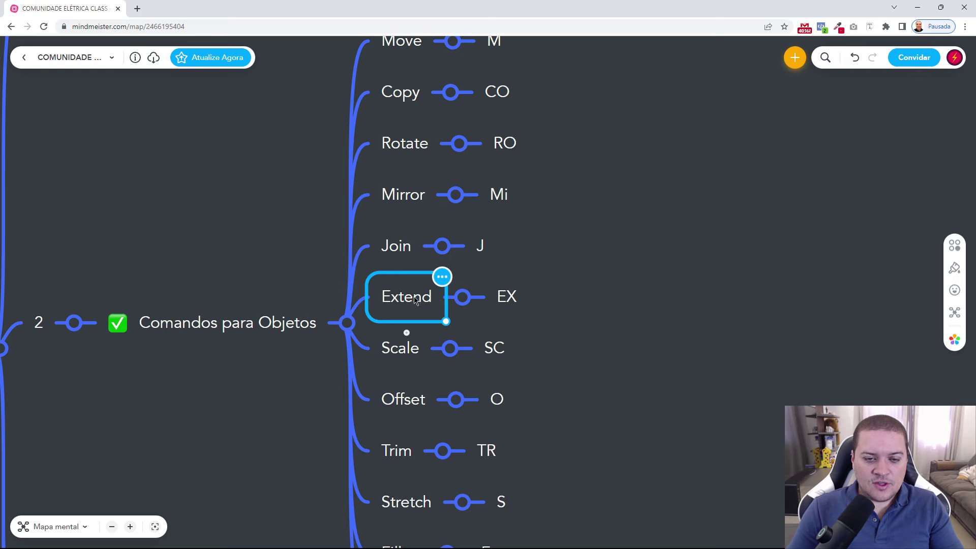
{"action": "key", "text": "Right"}
Back in AutoCAD, draw a horizontal conduit line to the right of the 03F arrow.
{"action": "key", "text": "alt+Tab"}
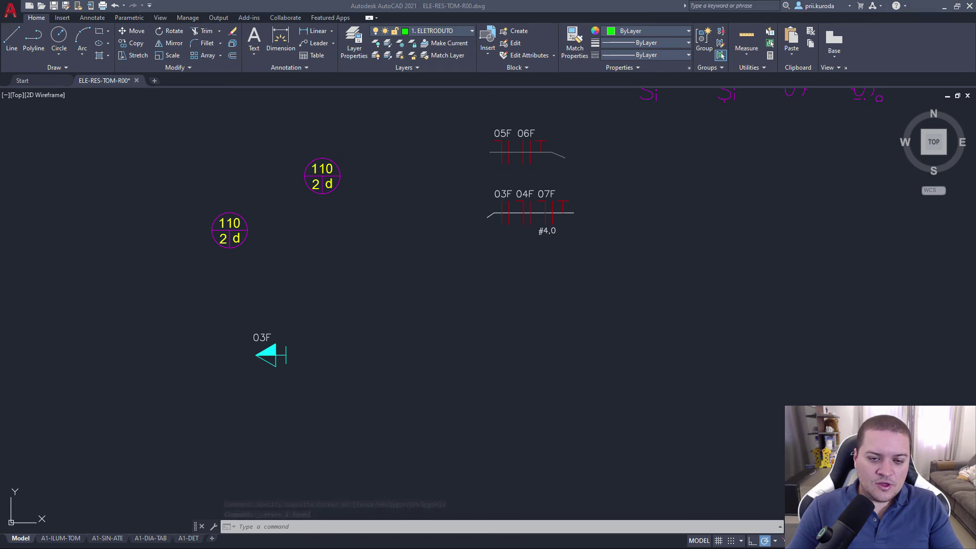
{"action": "type", "text": "l"}
{"action": "key", "text": "Return"}
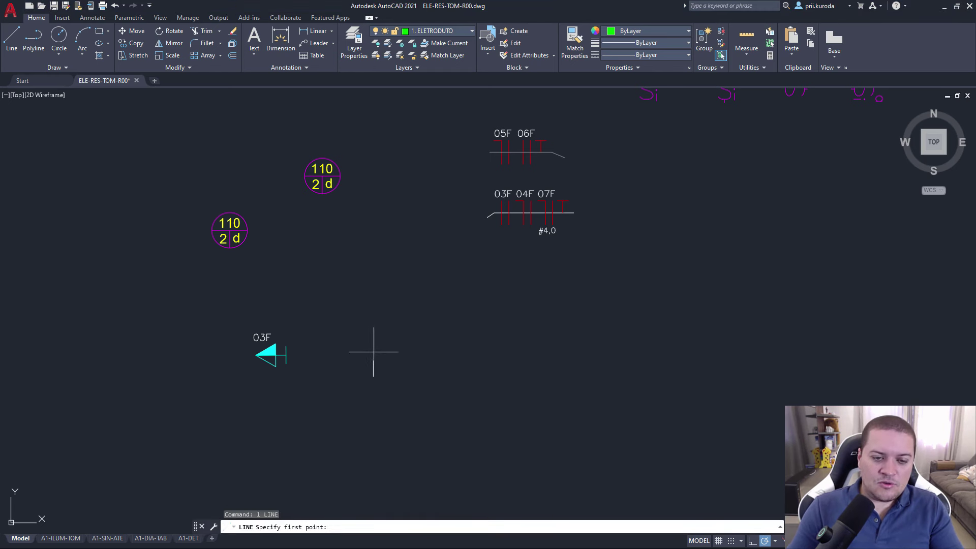
{"action": "left_click", "coordinate": [372, 352]}
{"action": "left_click", "coordinate": [608, 352]}
{"action": "key", "text": "Return"}
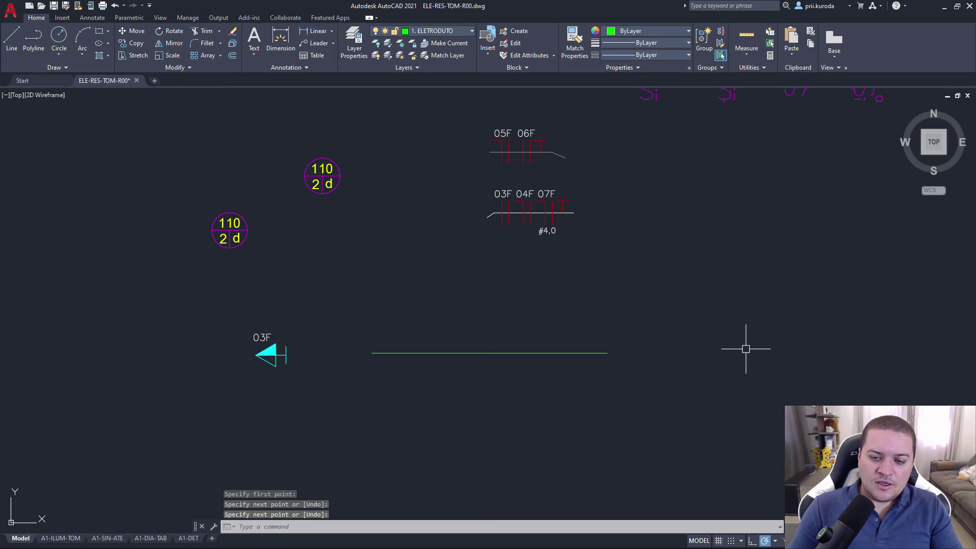
{"action": "key", "text": "Return"}
{"action": "left_click", "coordinate": [712, 269]}
{"action": "key", "text": "Escape"}
{"action": "key", "text": "Return"}
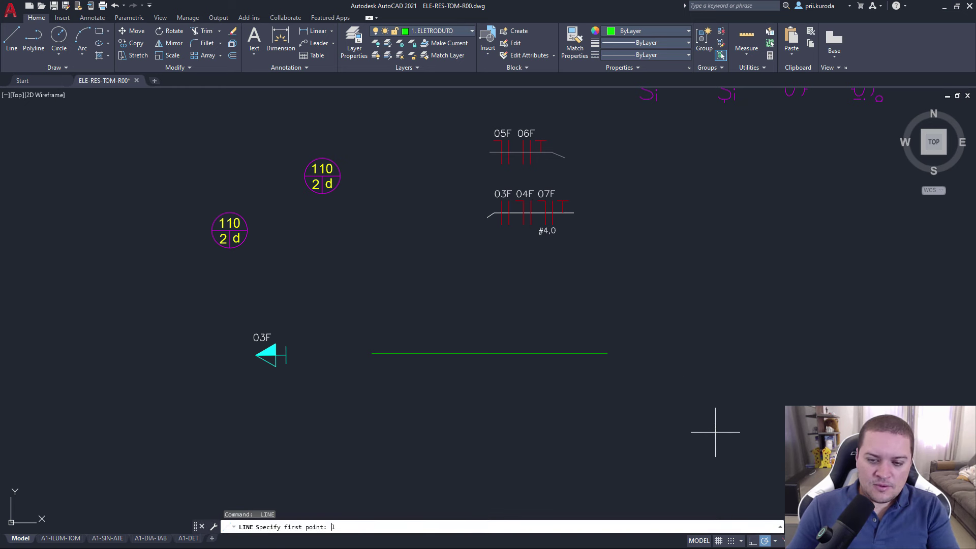
Draw a tall vertical line on the right and copy it to make a parallel line.
{"action": "type", "text": "l"}
{"action": "key", "text": "Return"}
{"action": "left_click", "coordinate": [705, 228]}
{"action": "left_click", "coordinate": [704, 456]}
{"action": "key", "text": "Return"}
{"action": "left_click", "coordinate": [740, 447]}
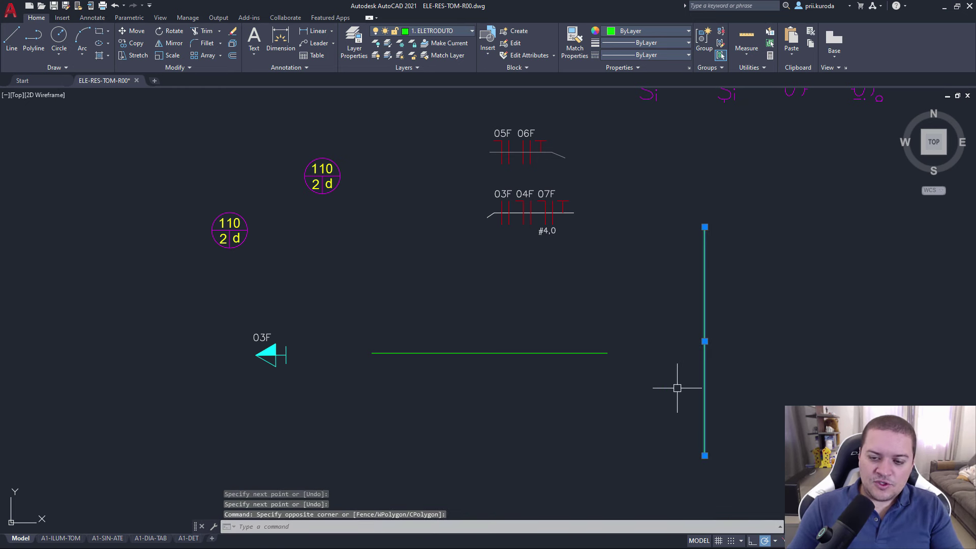
{"action": "type", "text": "co"}
{"action": "key", "text": "Return"}
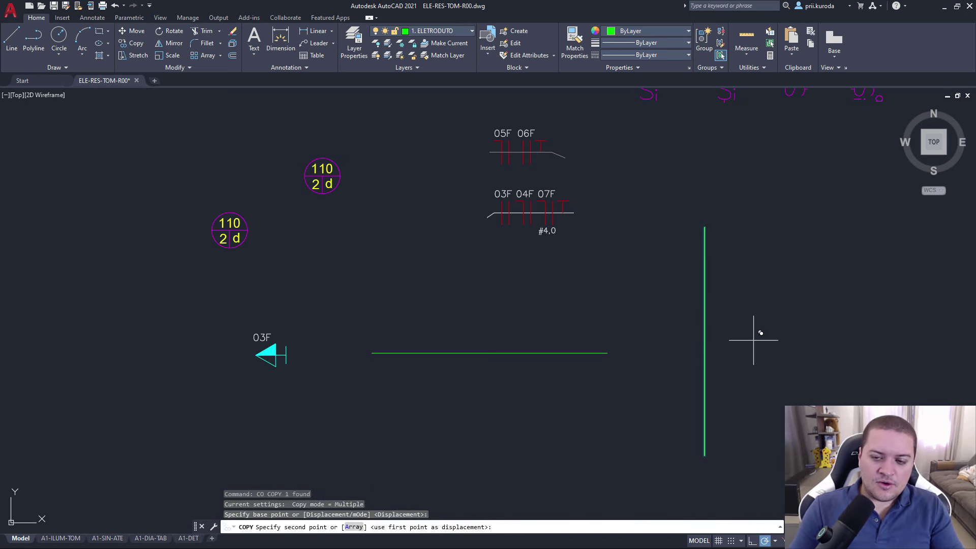
{"action": "left_click", "coordinate": [756, 336]}
{"action": "key", "text": "Return"}
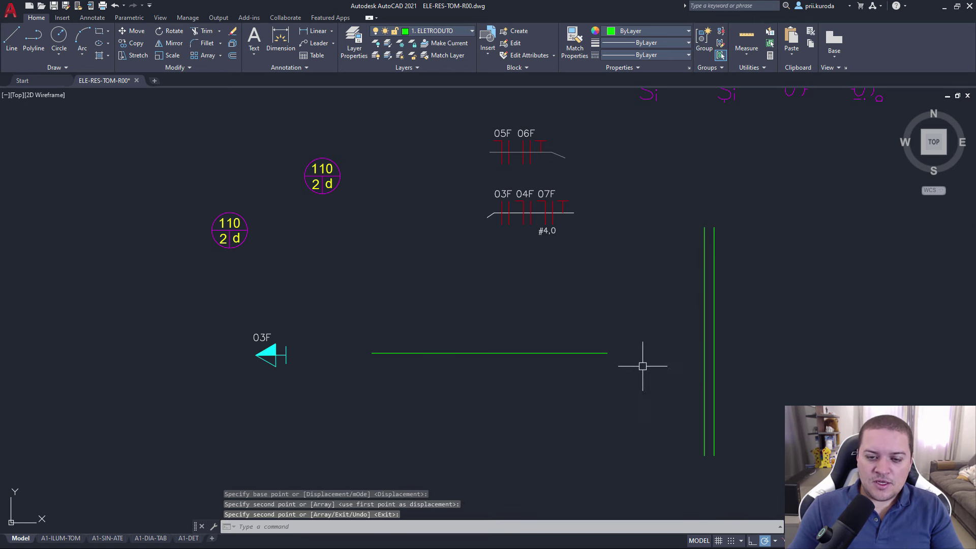
Extend the horizontal conduit line to the vertical line with EX.
{"action": "left_click", "coordinate": [574, 308]}
{"action": "left_click", "coordinate": [488, 386]}
{"action": "key", "text": "Escape"}
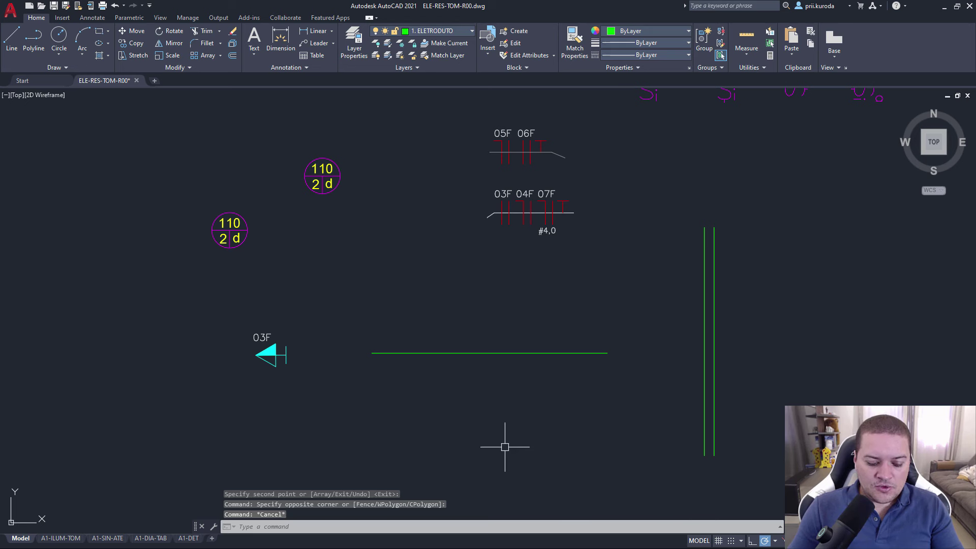
{"action": "type", "text": "EX"}
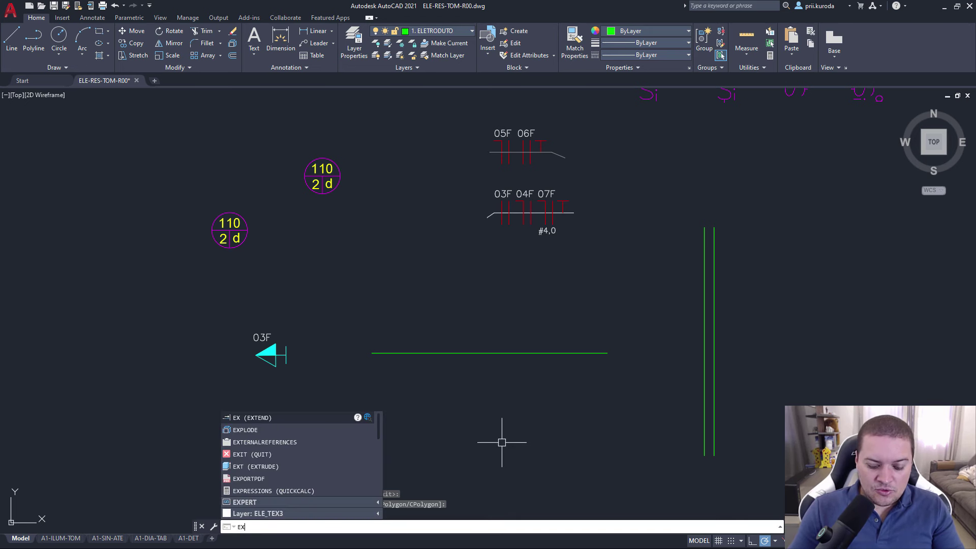
{"action": "key", "text": "Return"}
{"action": "left_click", "coordinate": [502, 442]}
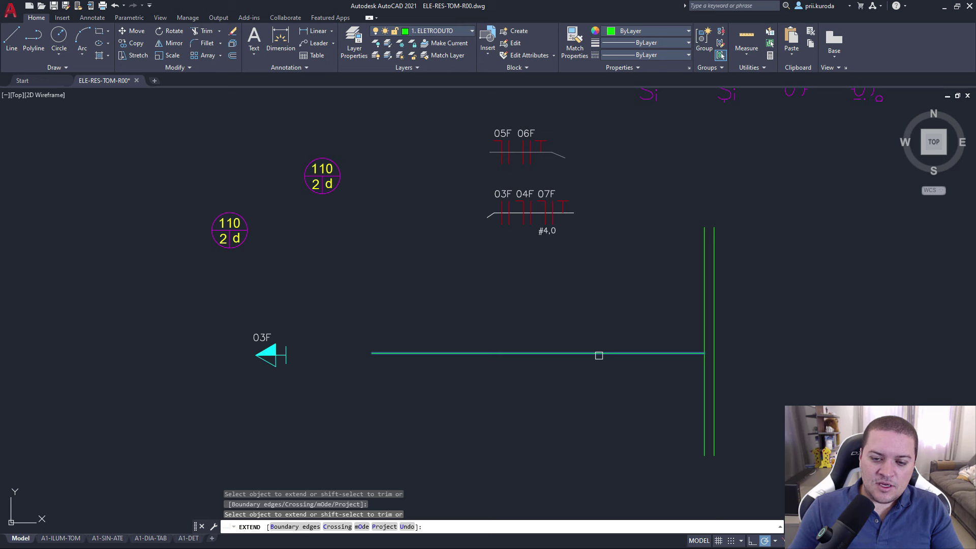
{"action": "left_click", "coordinate": [704, 356]}
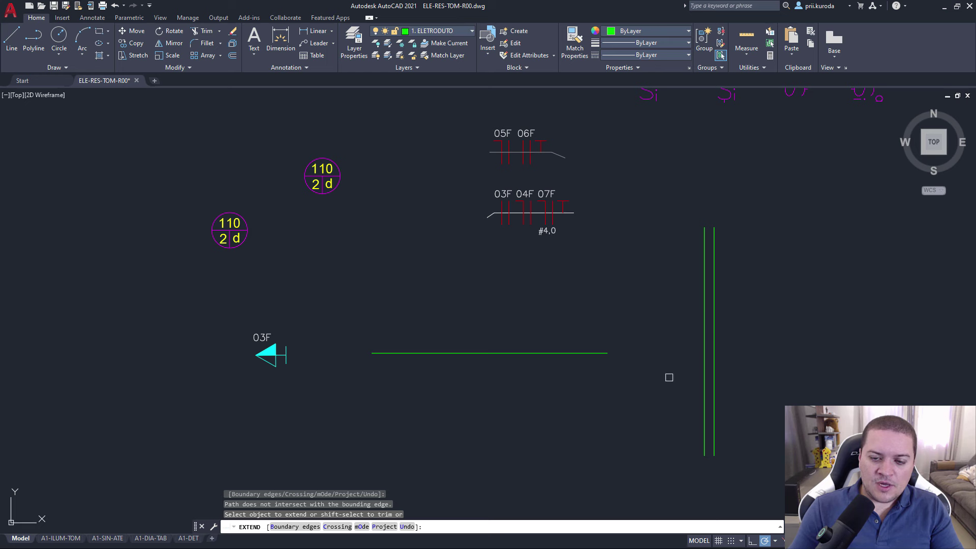
{"action": "left_click", "coordinate": [604, 355]}
Draw a new vertical line in the floor plan below the conduit.
{"action": "scroll", "coordinate": [566, 436], "scroll_direction": "down", "scroll_amount": 5}
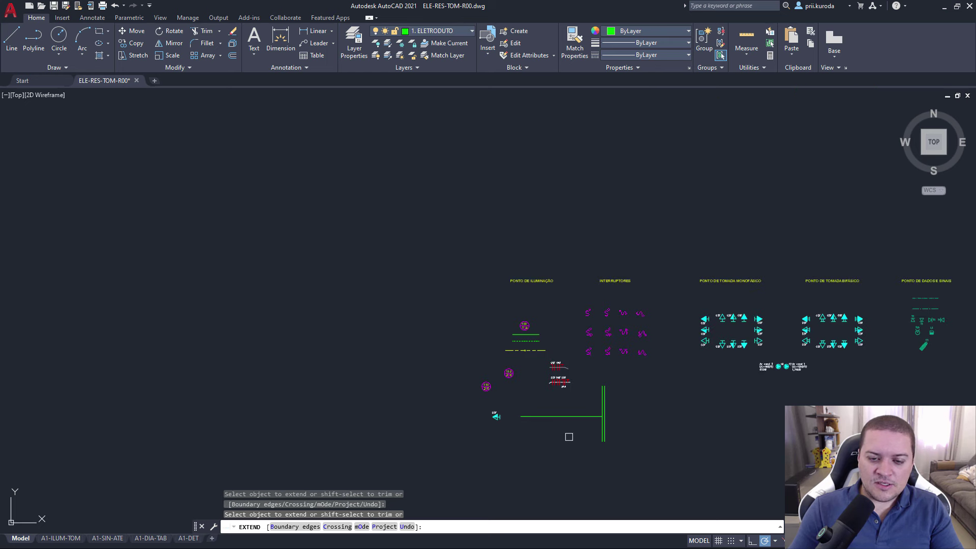
{"action": "scroll", "coordinate": [569, 437], "scroll_direction": "down", "scroll_amount": 3}
{"action": "middle_click_drag", "start_coordinate": [569, 437], "coordinate": [579, 305]}
{"action": "scroll", "coordinate": [580, 305], "scroll_direction": "up", "scroll_amount": 3}
{"action": "scroll", "coordinate": [539, 330], "scroll_direction": "up", "scroll_amount": 2}
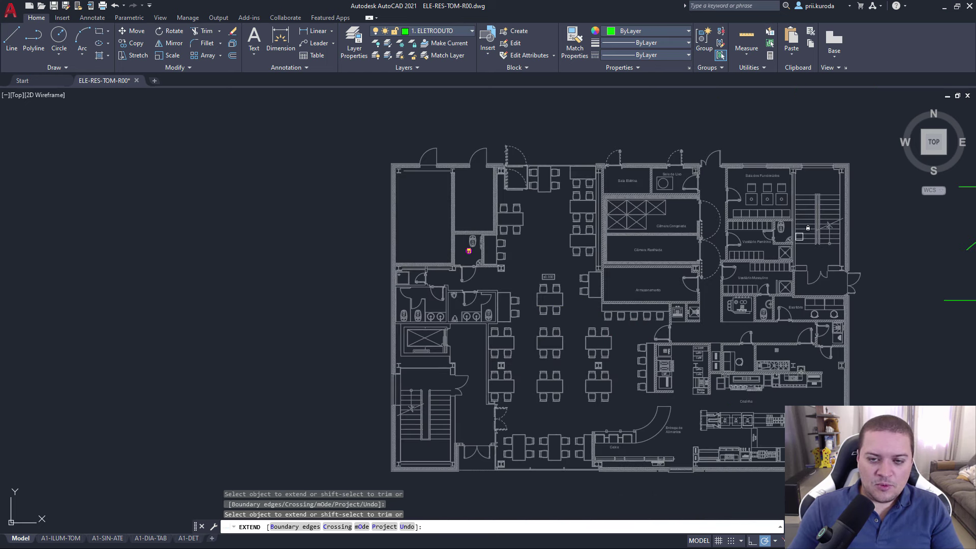
{"action": "key", "text": "Escape"}
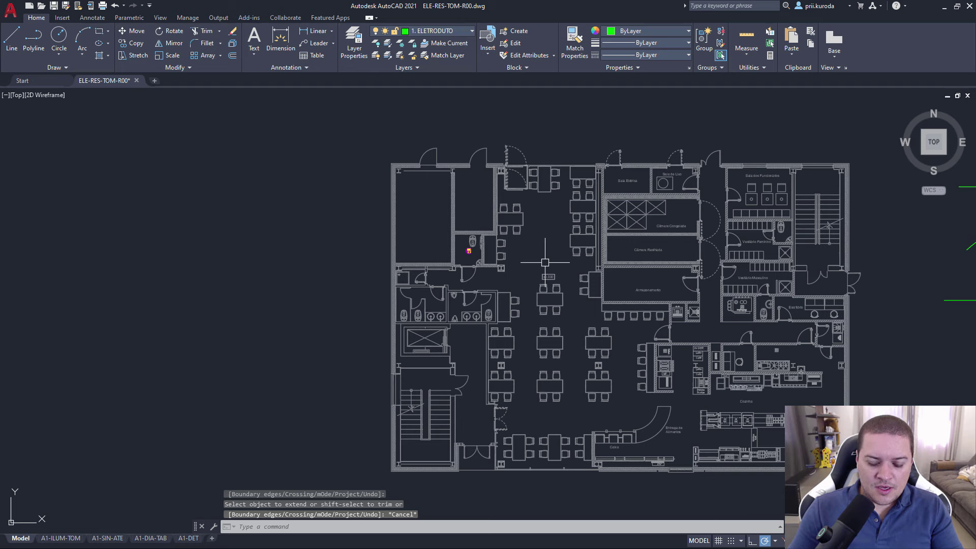
{"action": "type", "text": "l"}
{"action": "key", "text": "Return"}
{"action": "scroll", "coordinate": [534, 198], "scroll_direction": "up", "scroll_amount": 6}
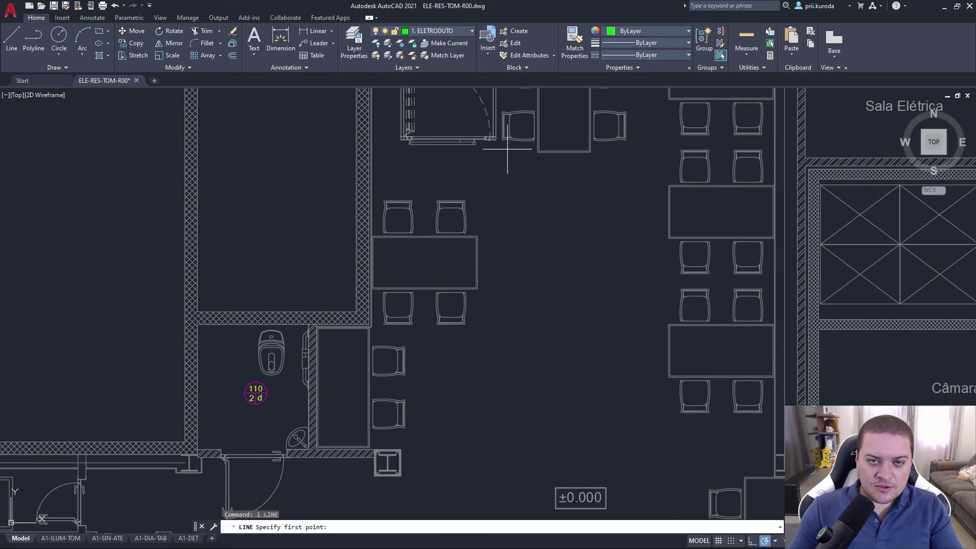
{"action": "left_click", "coordinate": [507, 149]}
{"action": "left_click", "coordinate": [508, 283]}
{"action": "scroll", "coordinate": [522, 318], "scroll_direction": "down", "scroll_amount": 4}
{"action": "middle_click_drag", "start_coordinate": [538, 338], "coordinate": [547, 190]}
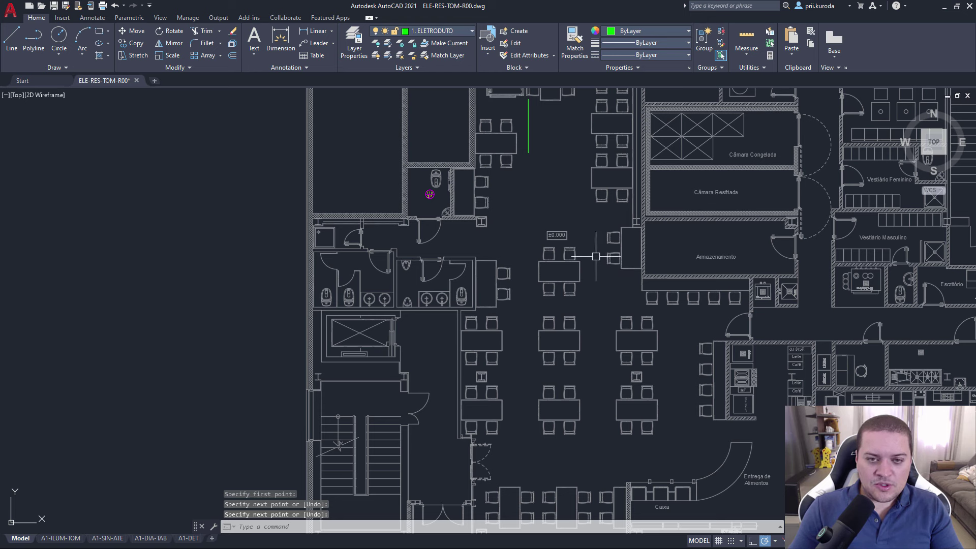
Try grip-stretching the green line's lower end, then cancel and undo the stretch.
{"action": "left_click", "coordinate": [538, 166]}
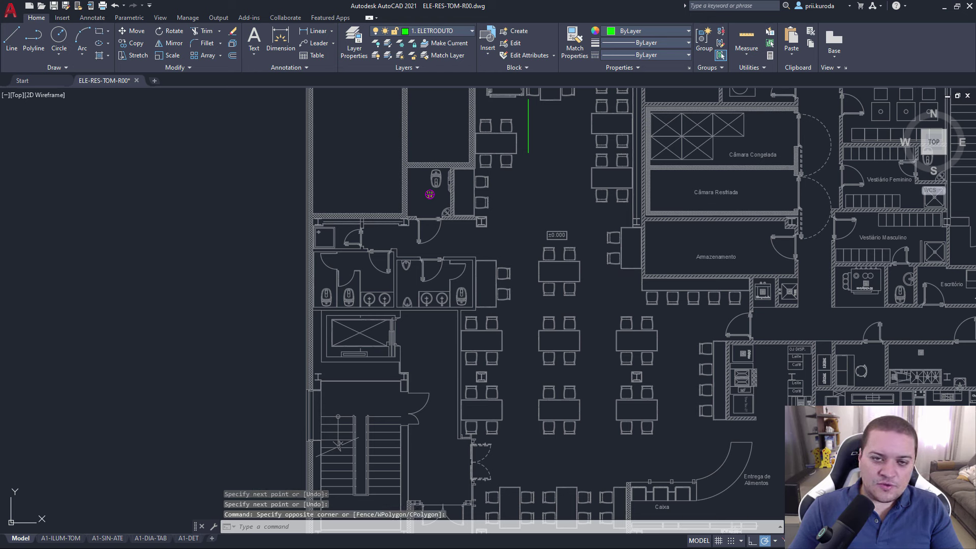
{"action": "left_click", "coordinate": [508, 127]}
{"action": "left_click", "coordinate": [529, 152]}
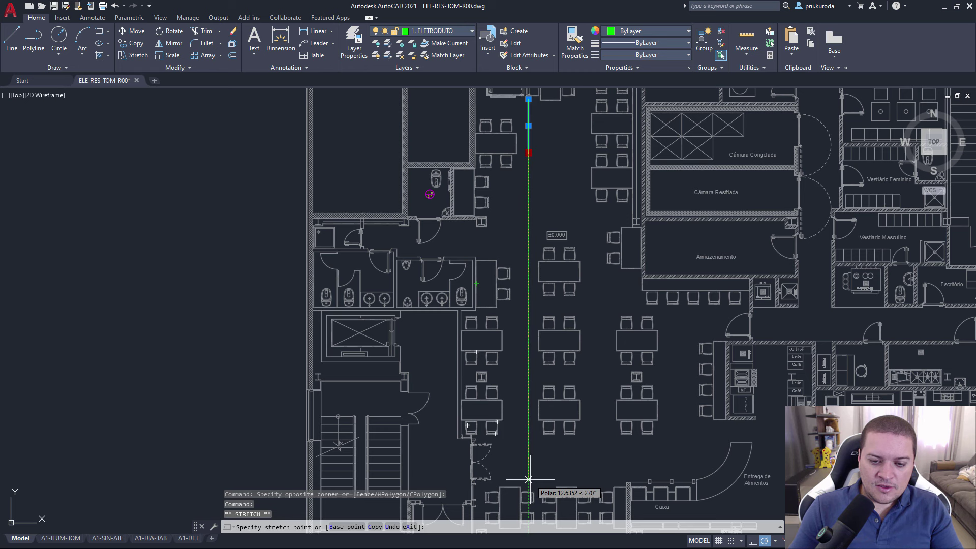
{"action": "key", "text": "Escape"}
{"action": "key", "text": "ctrl+z"}
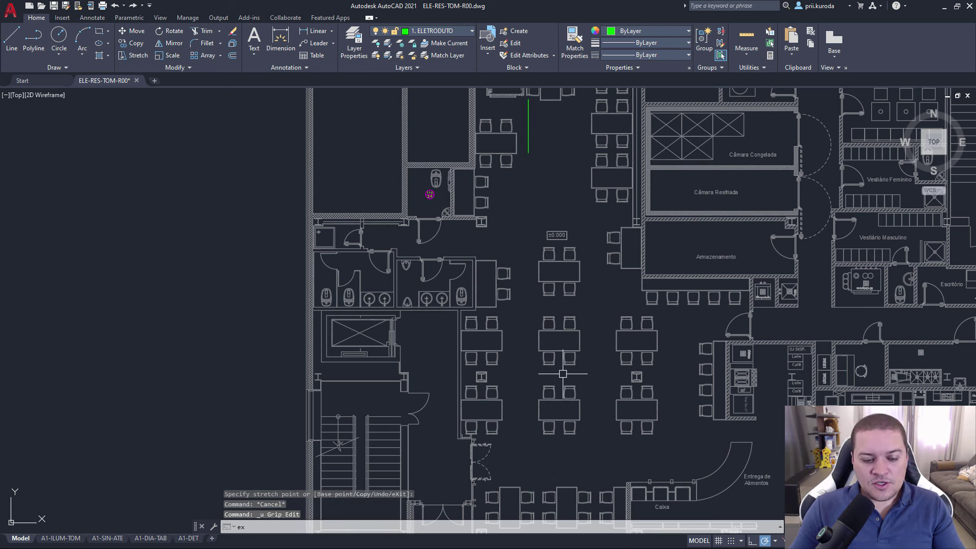
Extend the vertical green line down to the bottom chairs with EX and check the result.
{"action": "type", "text": "EX"}
{"action": "key", "text": "Return"}
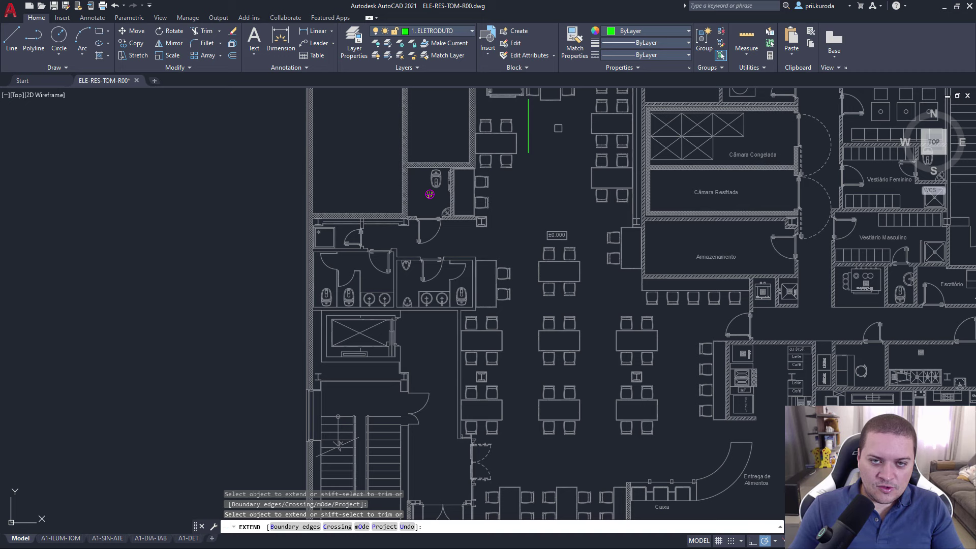
{"action": "left_click", "coordinate": [528, 147]}
{"action": "key", "text": "Escape"}
{"action": "scroll", "coordinate": [261, 232], "scroll_direction": "down", "scroll_amount": 5}
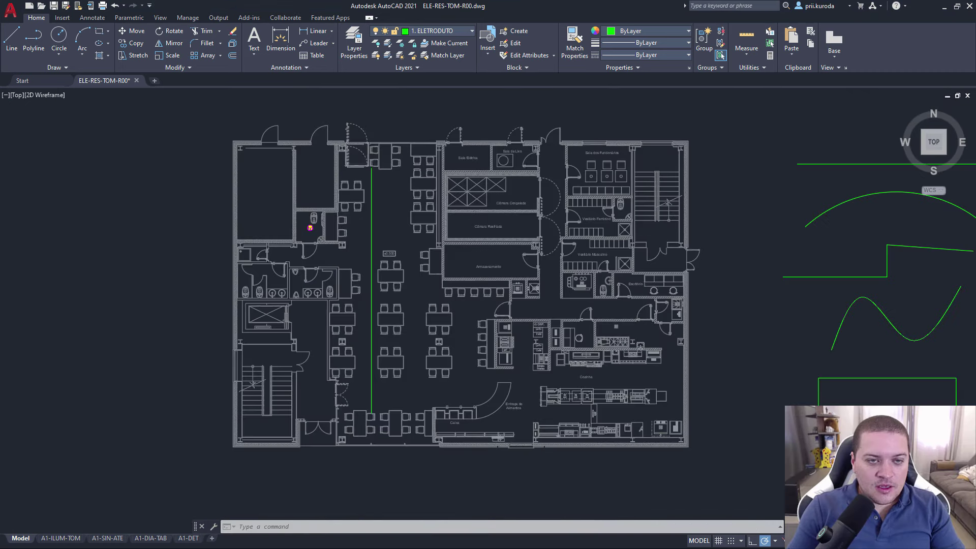
{"action": "scroll", "coordinate": [369, 170], "scroll_direction": "up", "scroll_amount": 5}
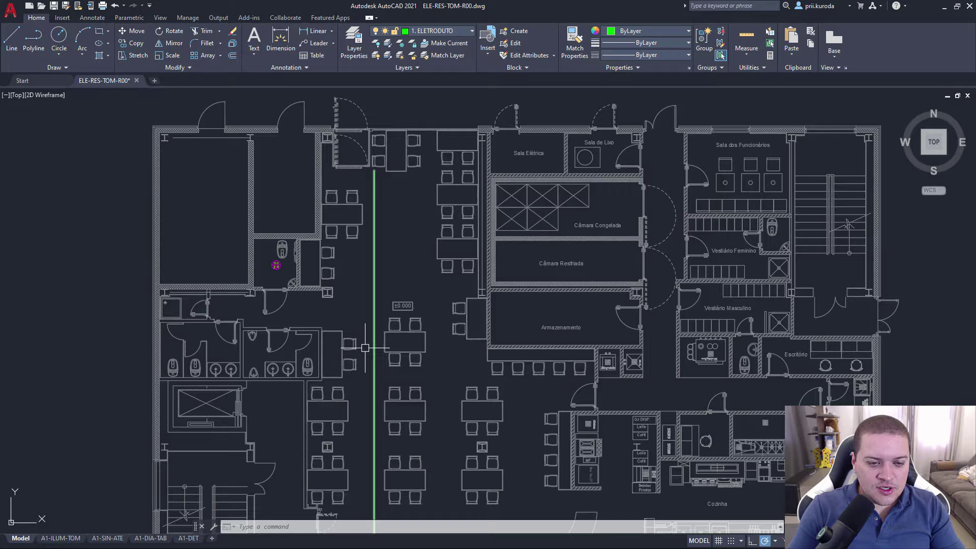
{"action": "middle_click_drag", "start_coordinate": [365, 348], "coordinate": [386, 191]}
{"action": "scroll", "coordinate": [392, 384], "scroll_direction": "up", "scroll_amount": 2}
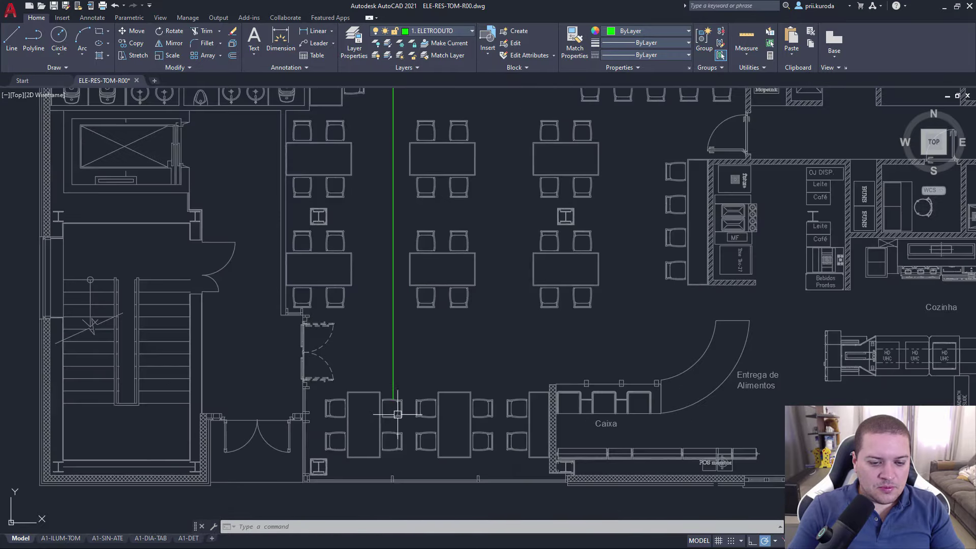
{"action": "scroll", "coordinate": [399, 399], "scroll_direction": "up", "scroll_amount": 5}
{"action": "scroll", "coordinate": [388, 374], "scroll_direction": "up", "scroll_amount": 5}
{"action": "scroll", "coordinate": [345, 318], "scroll_direction": "up", "scroll_amount": 5}
{"action": "scroll", "coordinate": [345, 318], "scroll_direction": "up", "scroll_amount": 3}
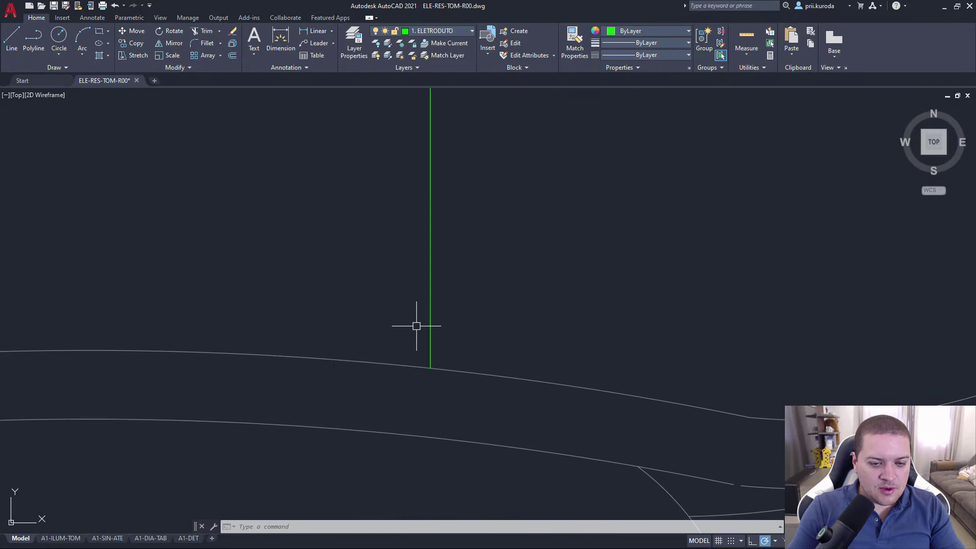
{"action": "scroll", "coordinate": [429, 372], "scroll_direction": "down", "scroll_amount": 5}
{"action": "scroll", "coordinate": [435, 305], "scroll_direction": "down", "scroll_amount": 5}
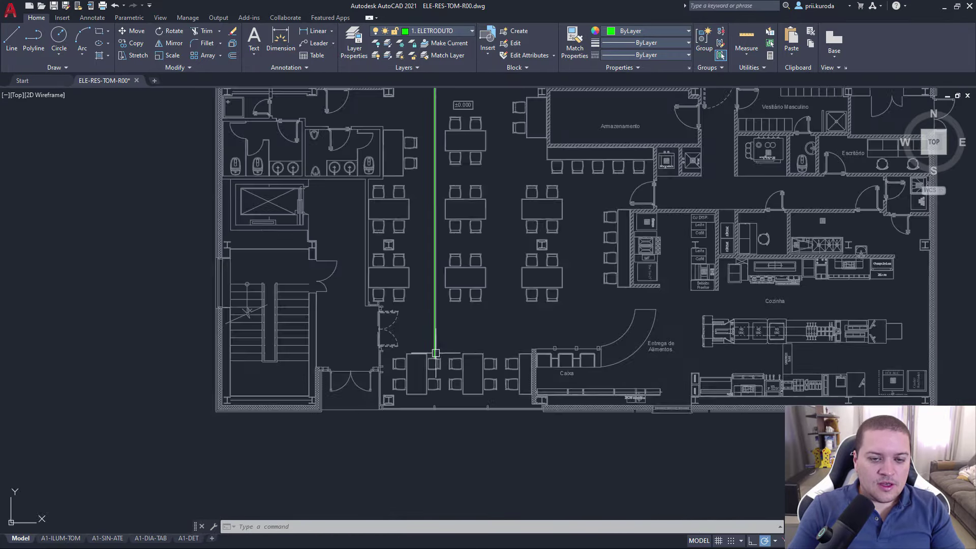
{"action": "scroll", "coordinate": [443, 213], "scroll_direction": "down", "scroll_amount": 3}
Erase the long vertical green line and return to the MindMeister map.
{"action": "left_click", "coordinate": [436, 193]}
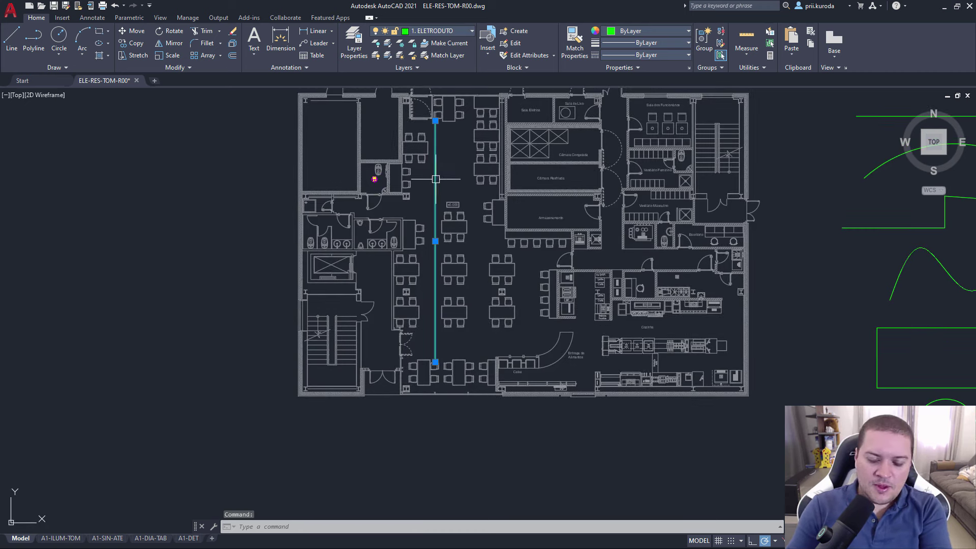
{"action": "key", "text": "Delete"}
{"action": "scroll", "coordinate": [441, 255], "scroll_direction": "down", "scroll_amount": 1}
{"action": "middle_click_drag", "start_coordinate": [441, 174], "coordinate": [441, 256]}
{"action": "scroll", "coordinate": [453, 197], "scroll_direction": "up", "scroll_amount": 3}
{"action": "scroll", "coordinate": [420, 201], "scroll_direction": "up", "scroll_amount": 3}
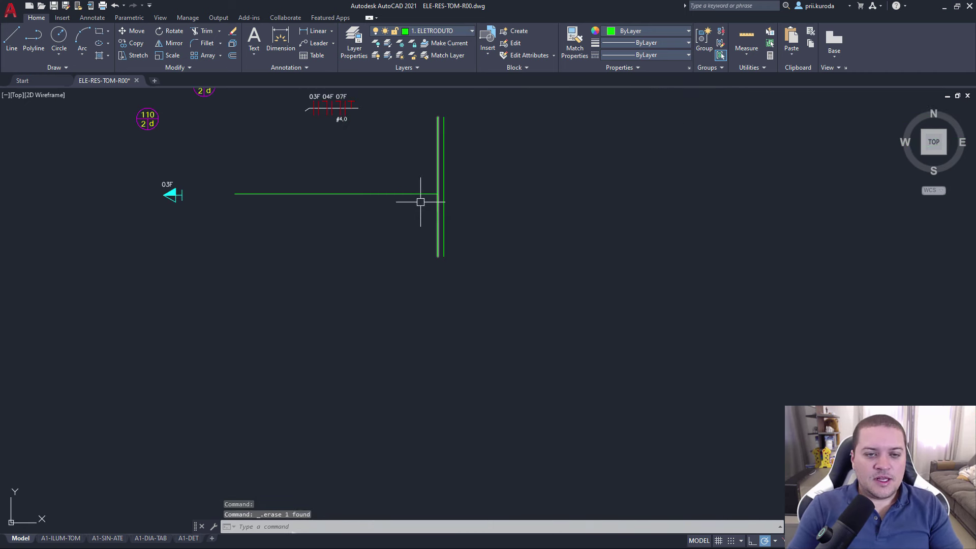
{"action": "middle_click_drag", "start_coordinate": [281, 180], "coordinate": [346, 255]}
{"action": "key", "text": "alt+Tab"}
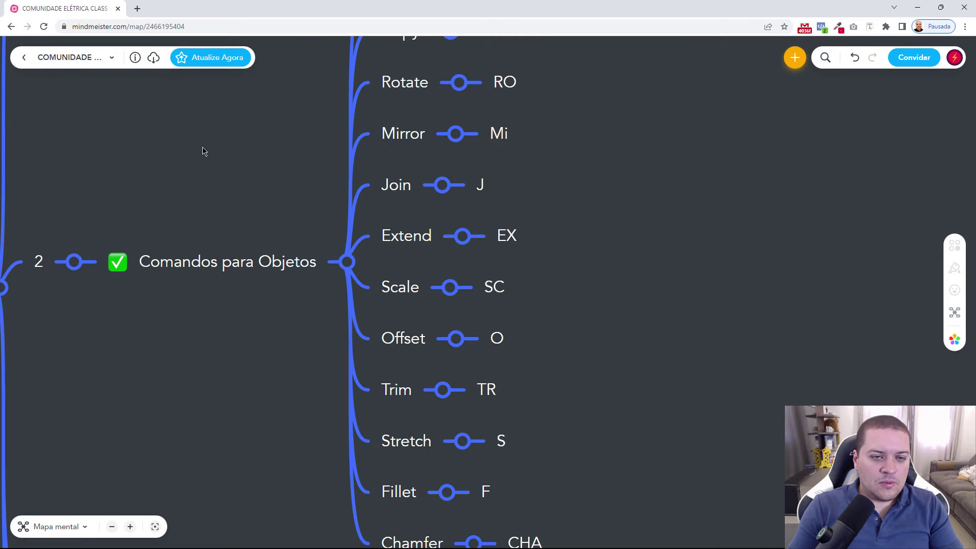
Pick the Scale – SC node in the mind map, then go back to AutoCAD.
{"action": "scroll", "coordinate": [204, 151], "scroll_direction": "down", "scroll_amount": 1}
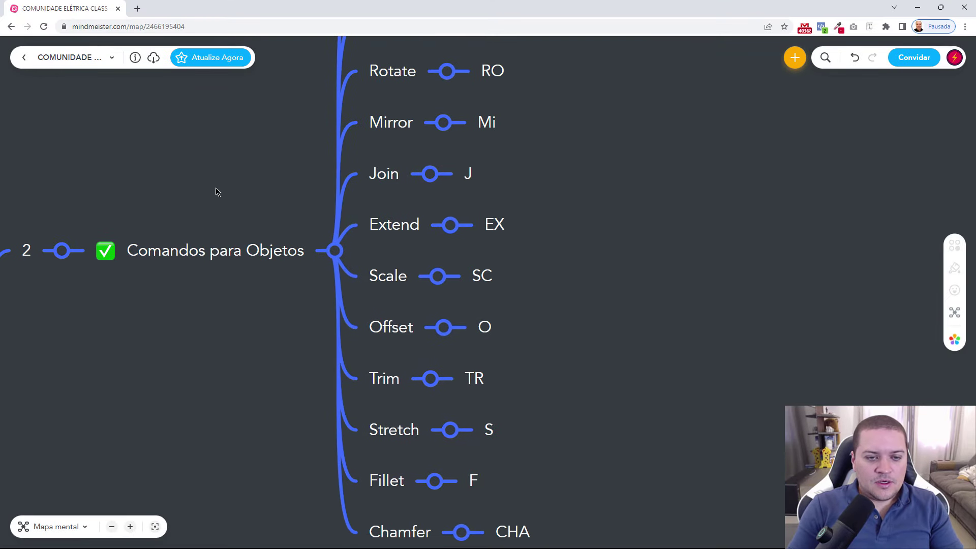
{"action": "left_click", "coordinate": [384, 277]}
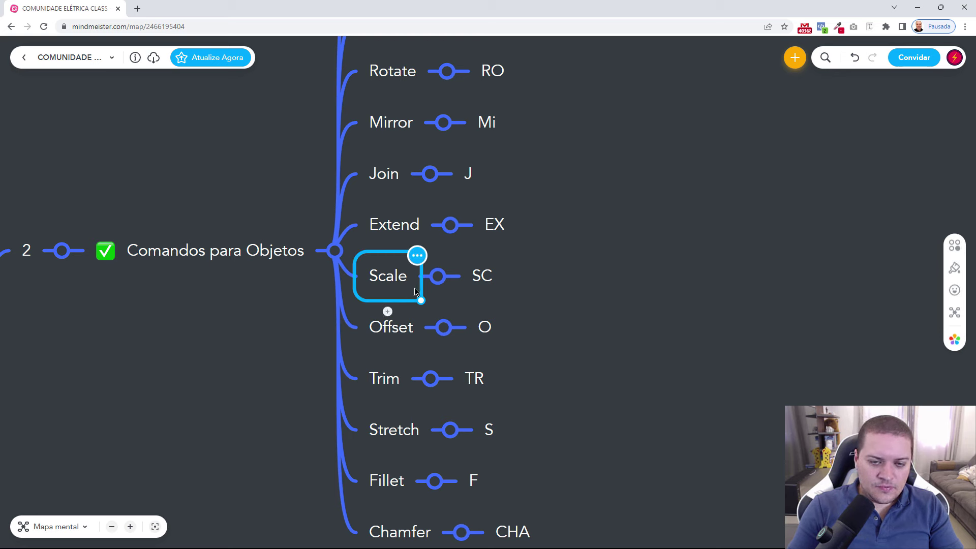
{"action": "left_click", "coordinate": [496, 279]}
{"action": "key", "text": "alt+Tab"}
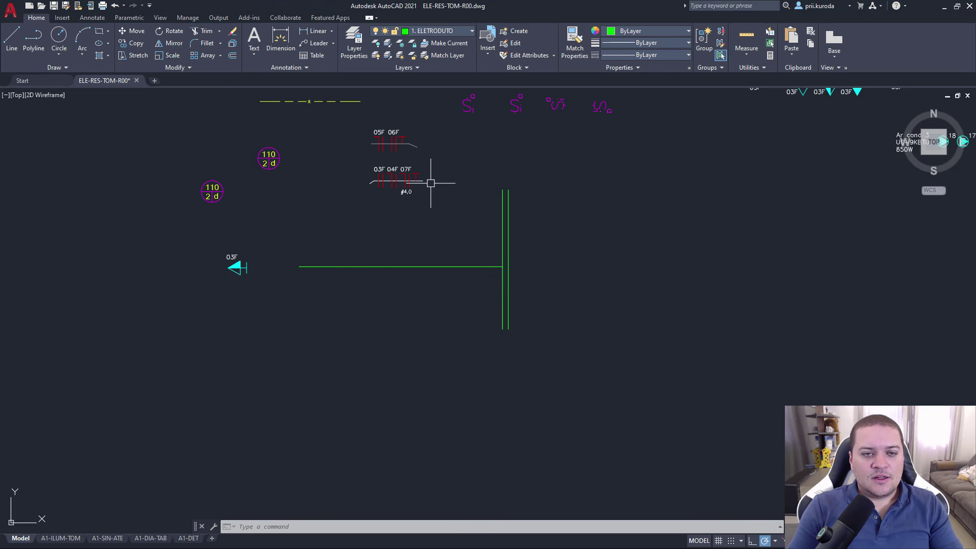
Copy the 03F arrow symbol and its label to a spot directly below the original.
{"action": "mouse_move", "coordinate": [569, 321]}
{"action": "middle_mouse_down"}
{"action": "mouse_move", "coordinate": [445, 322]}
{"action": "mouse_move", "coordinate": [514, 249]}
{"action": "mouse_move", "coordinate": [570, 227]}
{"action": "middle_mouse_up"}
{"action": "scroll", "coordinate": [194, 322], "scroll_direction": "up", "scroll_amount": 3}
{"action": "middle_click_drag", "start_coordinate": [193, 323], "coordinate": [408, 301]}
{"action": "scroll", "coordinate": [408, 301], "scroll_direction": "up", "scroll_amount": 2}
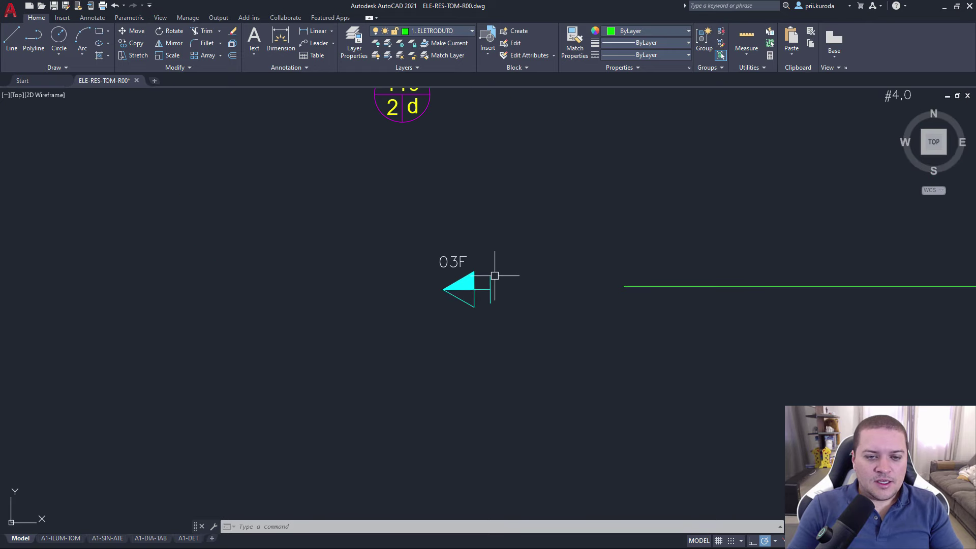
{"action": "left_click", "coordinate": [537, 233]}
{"action": "left_click", "coordinate": [287, 378]}
{"action": "type", "text": "co"}
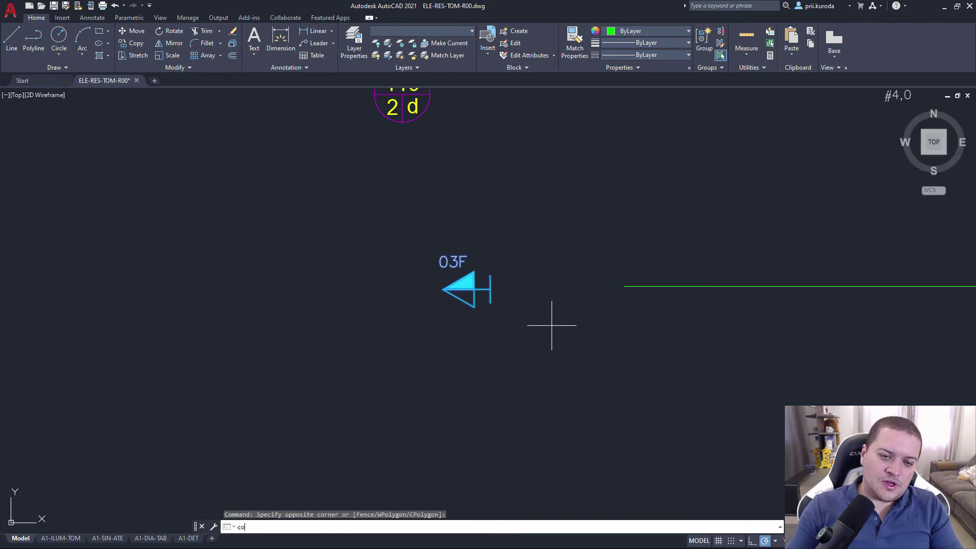
{"action": "key", "text": "Return"}
{"action": "left_click", "coordinate": [331, 280]}
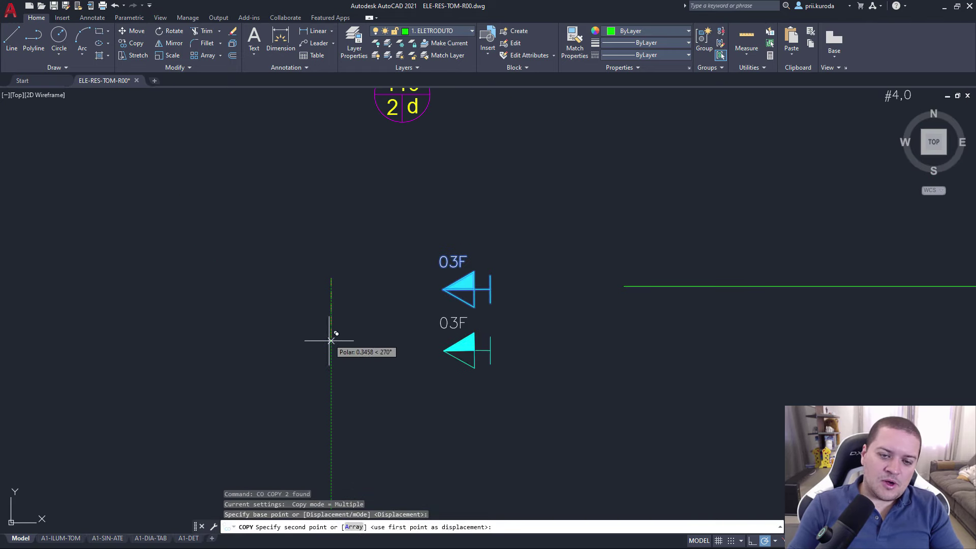
{"action": "left_click", "coordinate": [331, 374]}
{"action": "key", "text": "Escape"}
Scale the copied 03F symbol and label by a factor of 2.
{"action": "left_click", "coordinate": [532, 325]}
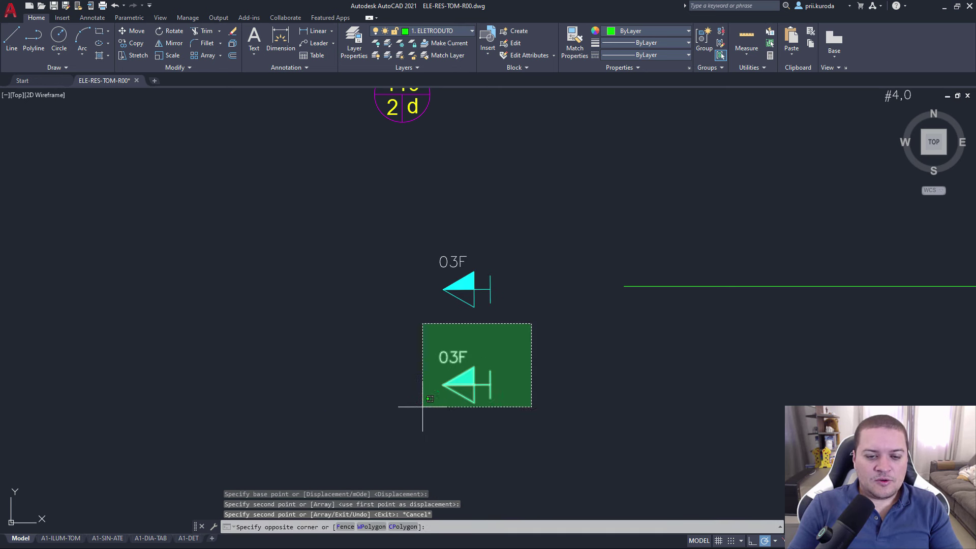
{"action": "left_click", "coordinate": [371, 422]}
{"action": "type", "text": "sc"}
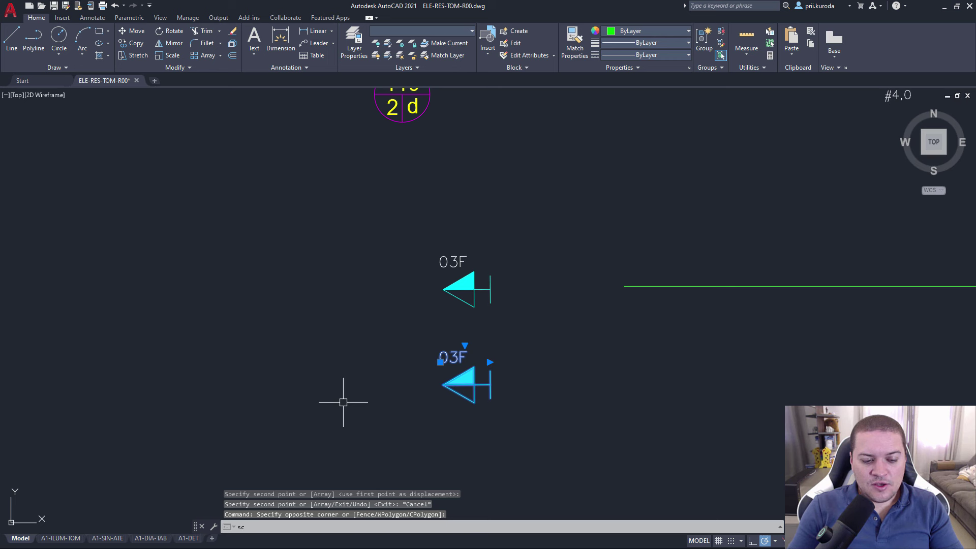
{"action": "key", "text": "Return"}
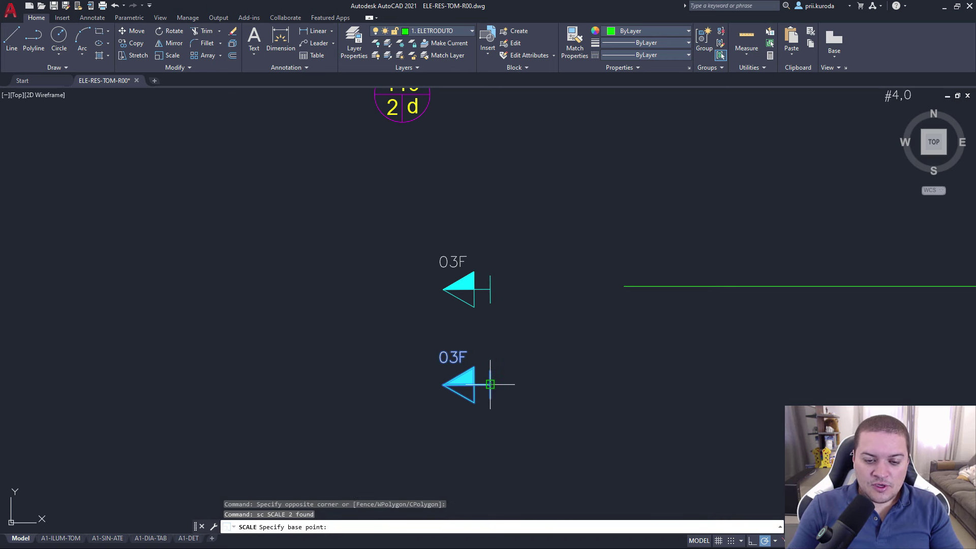
{"action": "left_click", "coordinate": [490, 385]}
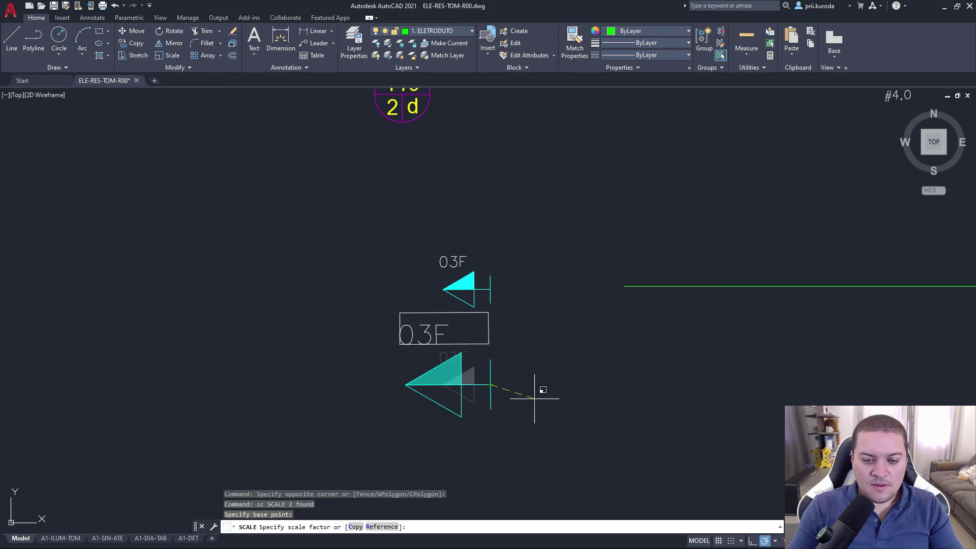
{"action": "left_click", "coordinate": [512, 381]}
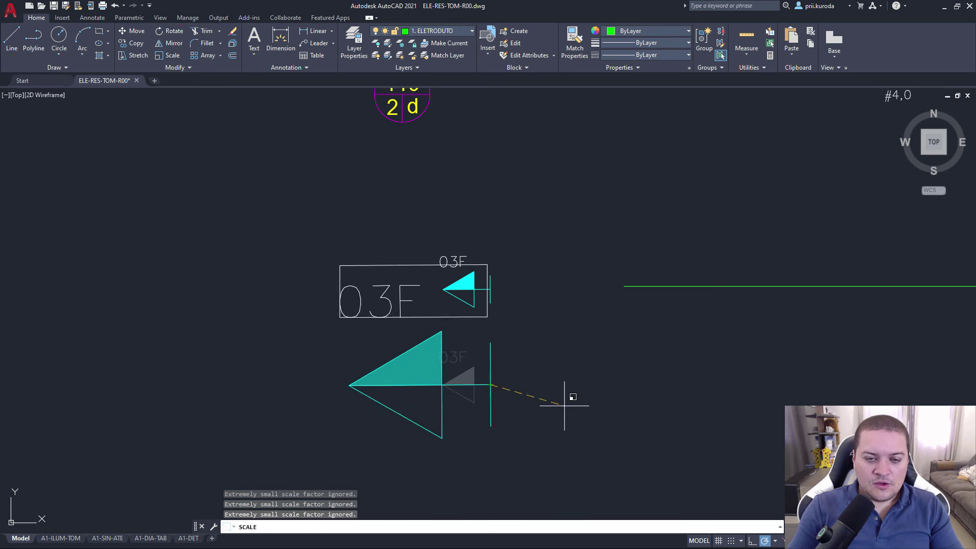
{"action": "double_click", "coordinate": [515, 371]}
{"action": "type", "text": "2"}
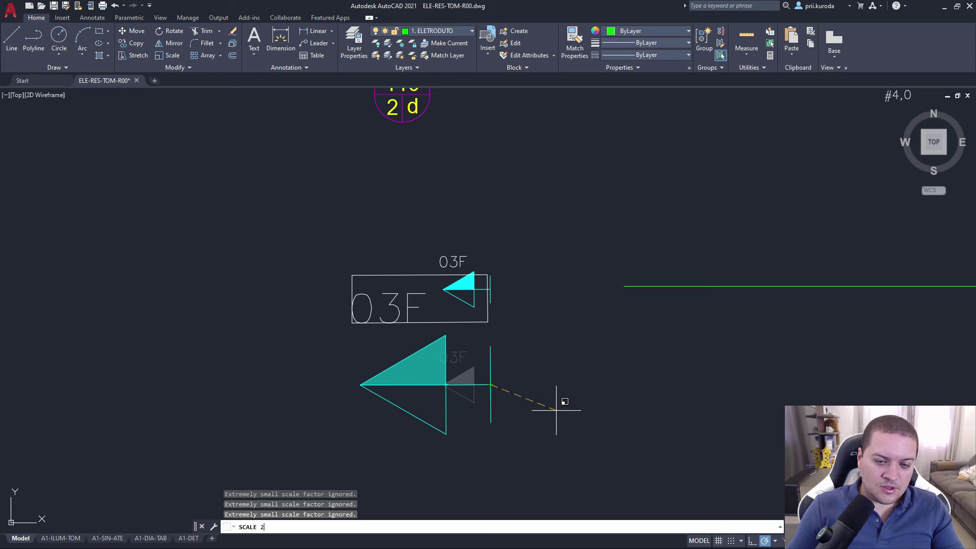
{"action": "key", "text": "Return"}
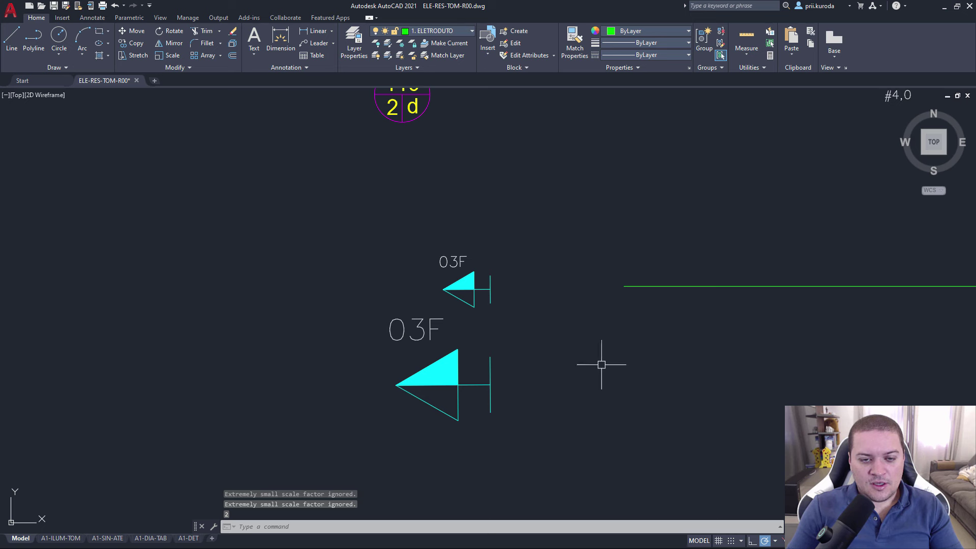
{"action": "scroll", "coordinate": [415, 364], "scroll_direction": "down", "scroll_amount": 3}
Start another copy of the small 03F symbol, then cancel it.
{"action": "scroll", "coordinate": [502, 285], "scroll_direction": "up", "scroll_amount": 1}
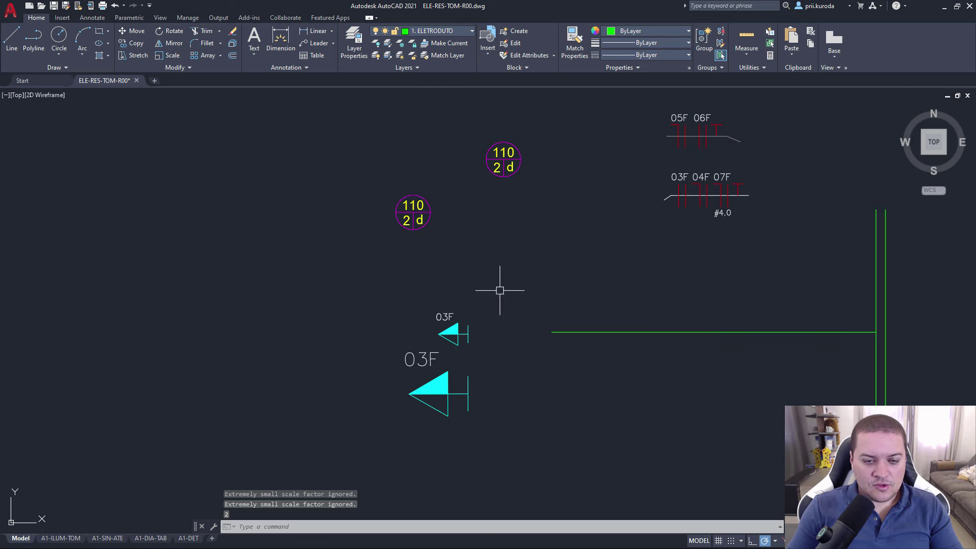
{"action": "left_click", "coordinate": [500, 291]}
{"action": "left_click", "coordinate": [415, 347]}
{"action": "type", "text": "co"}
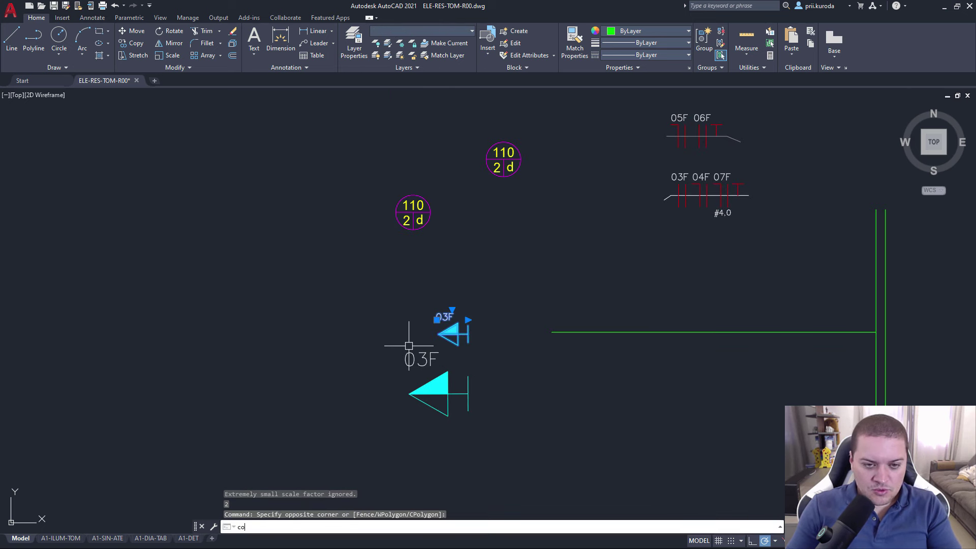
{"action": "key", "text": "Return"}
{"action": "left_click", "coordinate": [310, 313]}
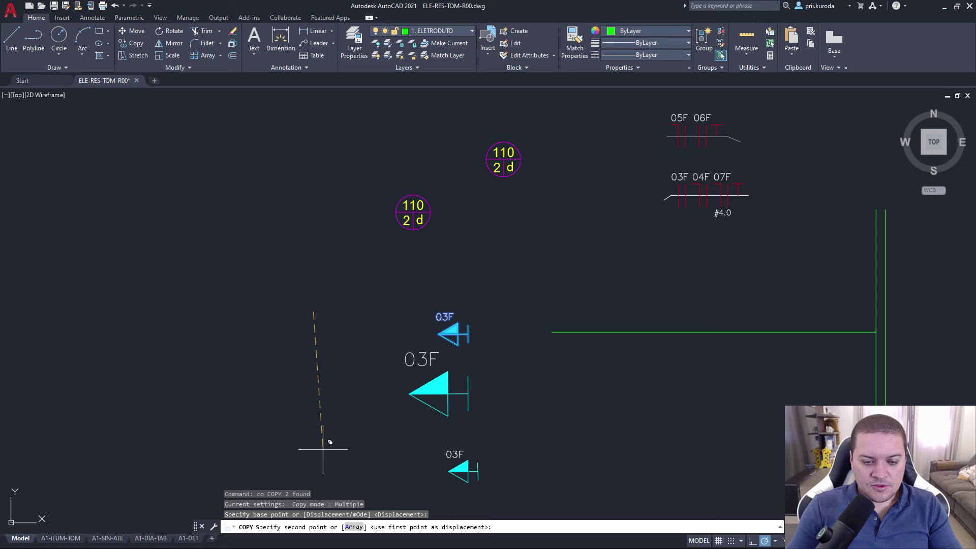
{"action": "middle_click_drag", "start_coordinate": [323, 445], "coordinate": [350, 322]}
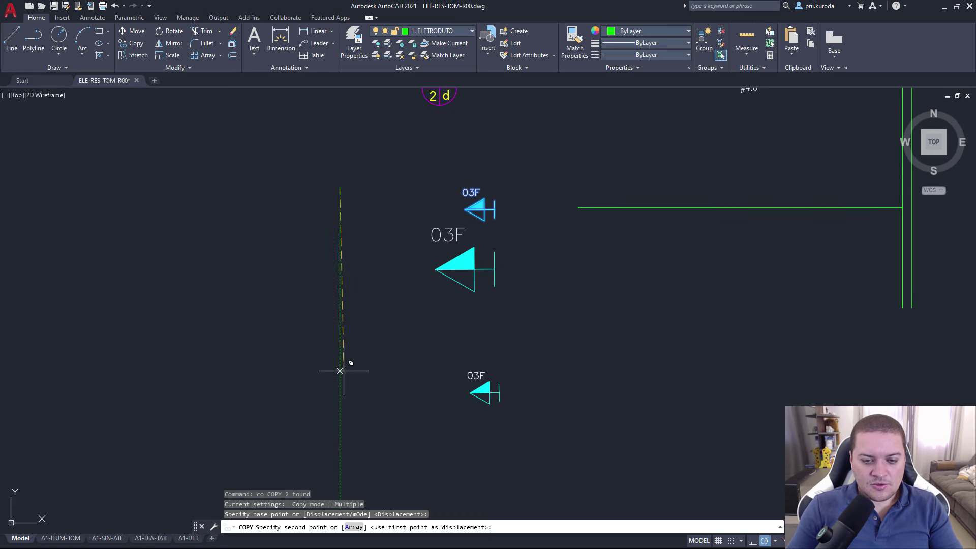
{"action": "key", "text": "Escape"}
Scale the lower 03F symbol by a factor of 4 from its right end.
{"action": "left_click_drag", "start_coordinate": [552, 443], "coordinate": [457, 379]}
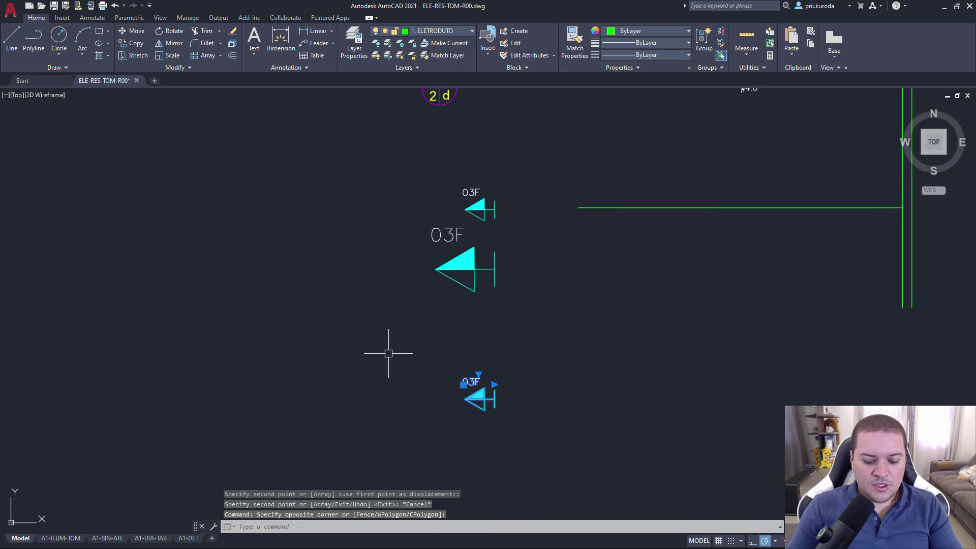
{"action": "type", "text": "sc"}
{"action": "key", "text": "Return"}
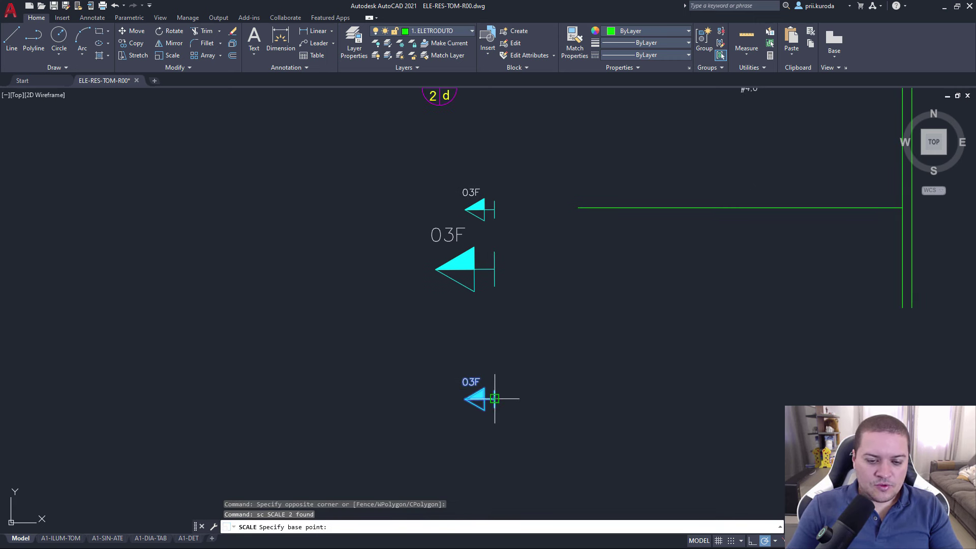
{"action": "left_click", "coordinate": [495, 398]}
{"action": "type", "text": "4"}
{"action": "key", "text": "Return"}
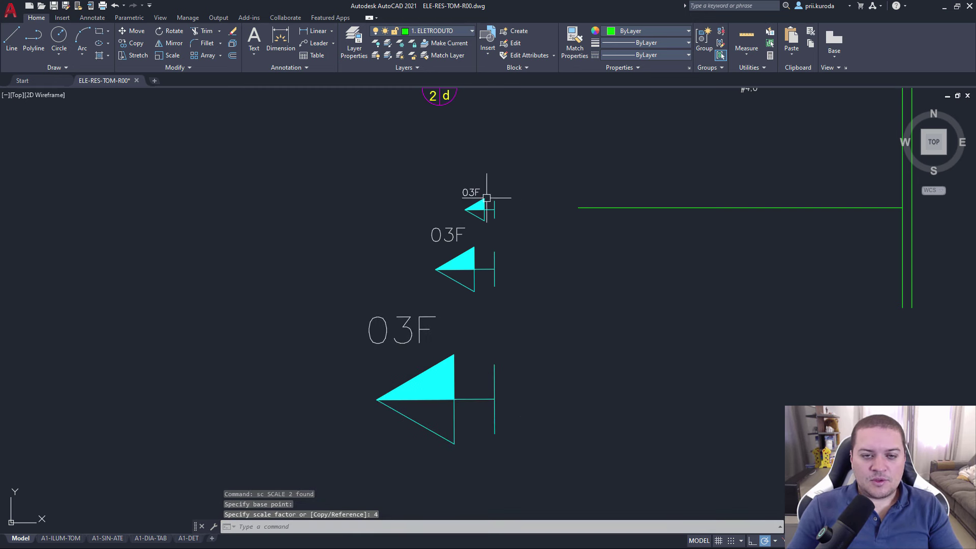
{"action": "scroll", "coordinate": [478, 231], "scroll_direction": "down", "scroll_amount": 3}
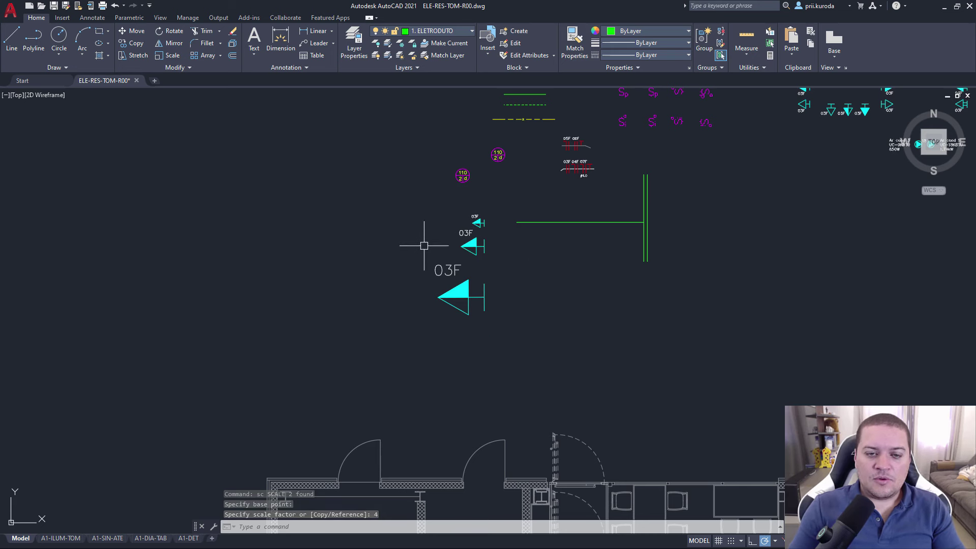
{"action": "scroll", "coordinate": [478, 264], "scroll_direction": "up", "scroll_amount": 4}
Delete the middle and large 03F copies, then select the Offset node in the map.
{"action": "left_click", "coordinate": [557, 461]}
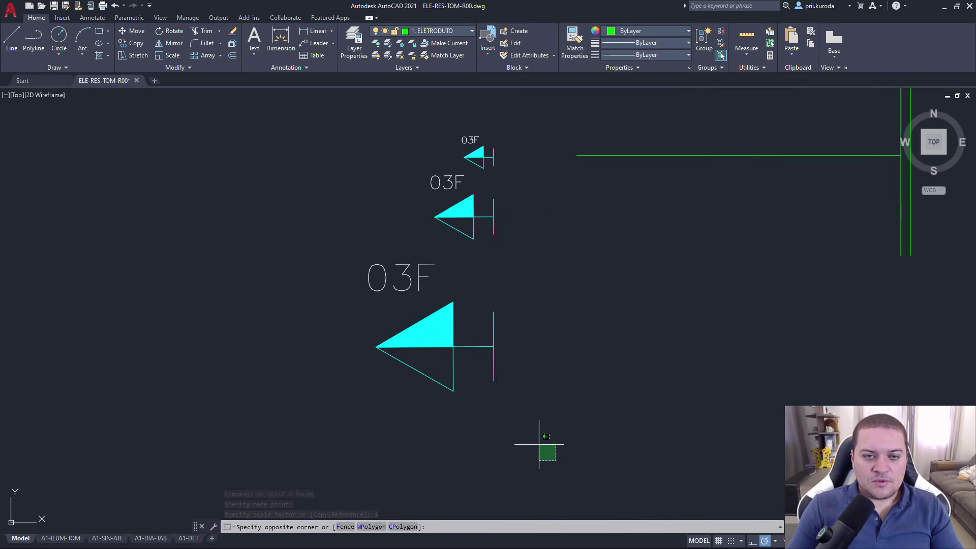
{"action": "left_click", "coordinate": [322, 183]}
{"action": "key", "text": "Escape"}
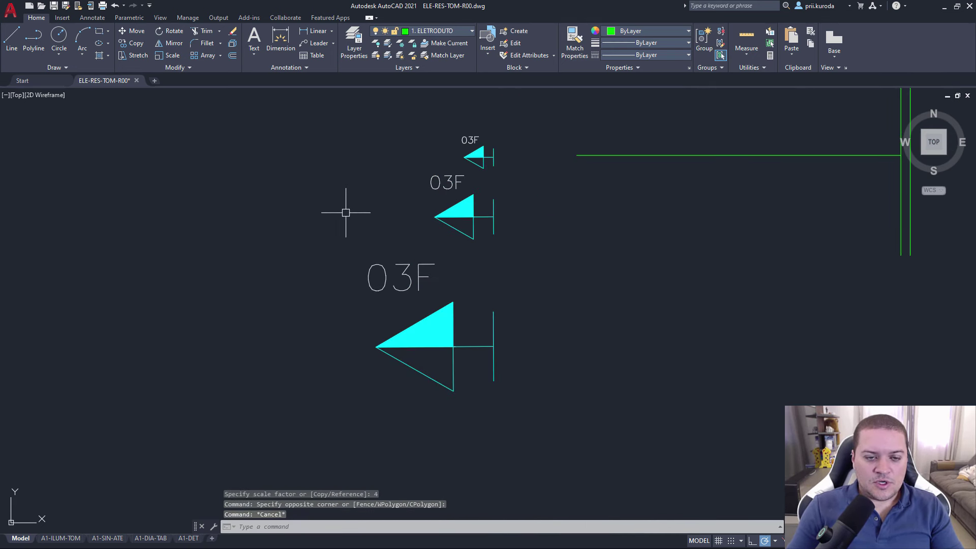
{"action": "left_click", "coordinate": [567, 433]}
{"action": "left_click", "coordinate": [350, 179]}
{"action": "key", "text": "Delete"}
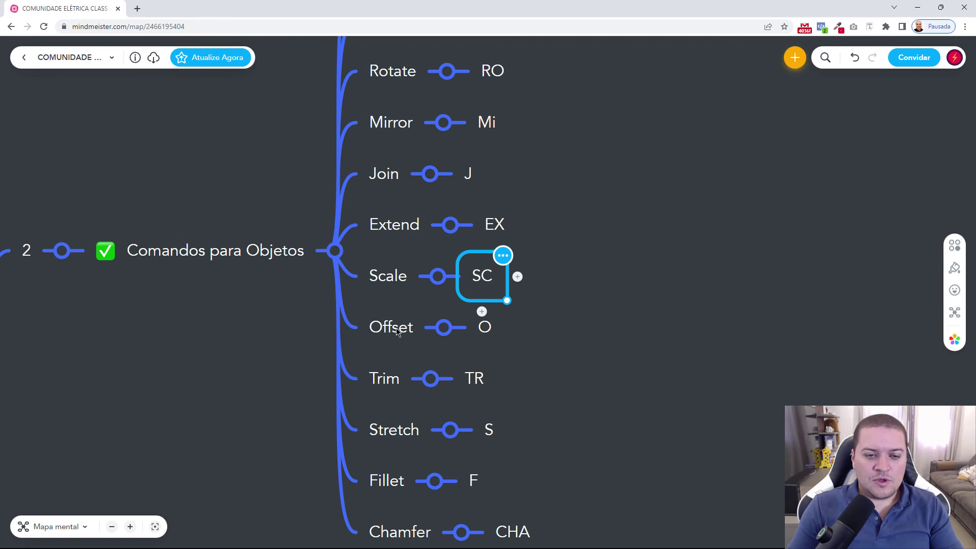
{"action": "left_click", "coordinate": [383, 331]}
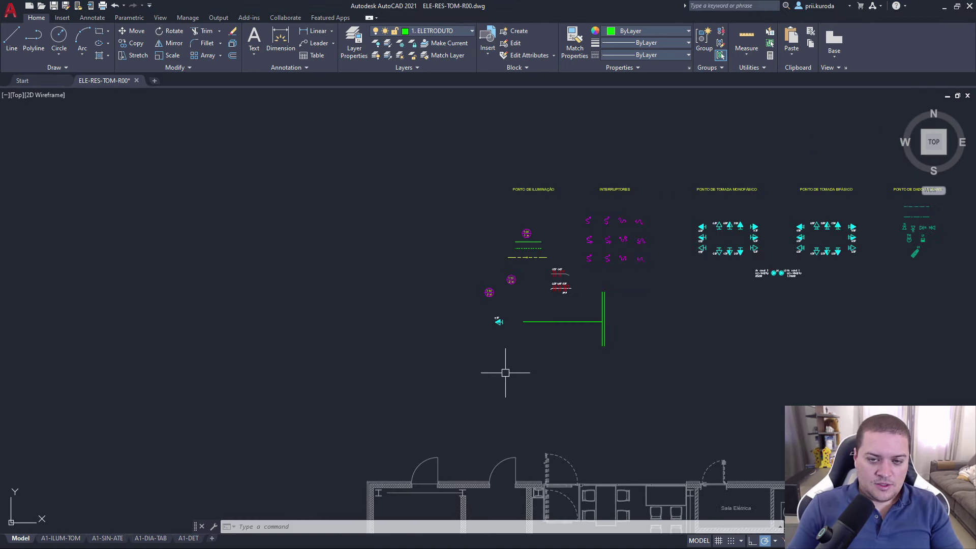
Draw a trial rectangle below the conduit from two picked corners, then delete it.
{"action": "scroll", "coordinate": [571, 339], "scroll_direction": "up", "scroll_amount": 5}
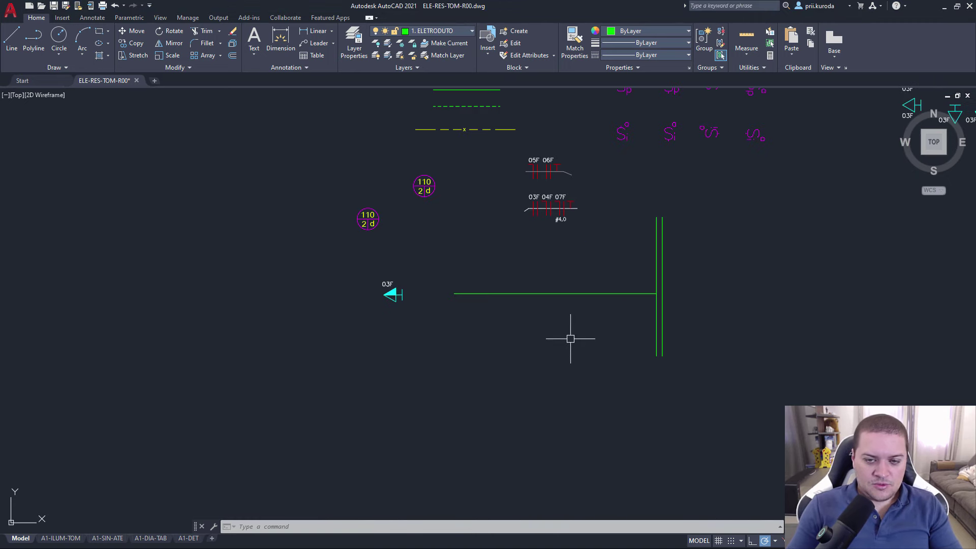
{"action": "middle_click_drag", "start_coordinate": [488, 376], "coordinate": [515, 302]}
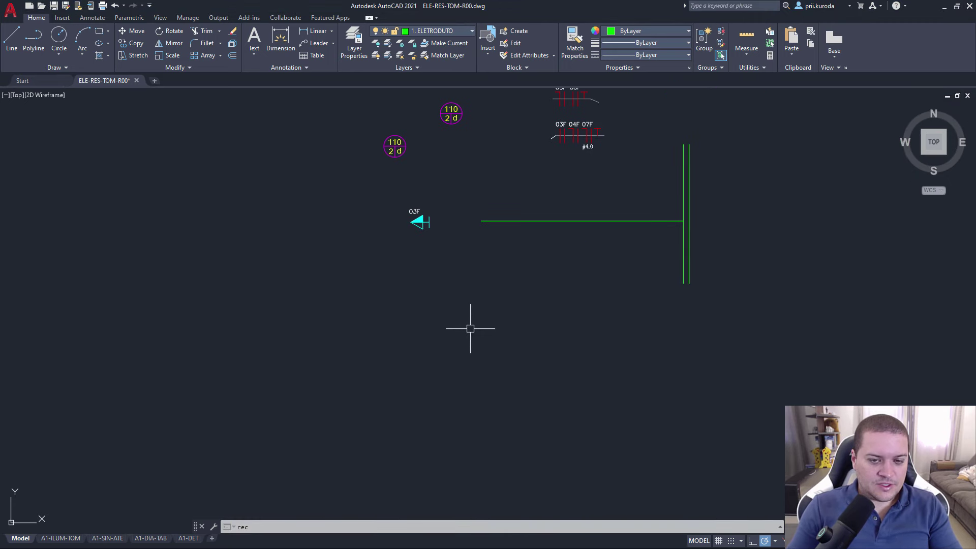
{"action": "type", "text": "rec"}
{"action": "key", "text": "Return"}
{"action": "left_click", "coordinate": [366, 256]}
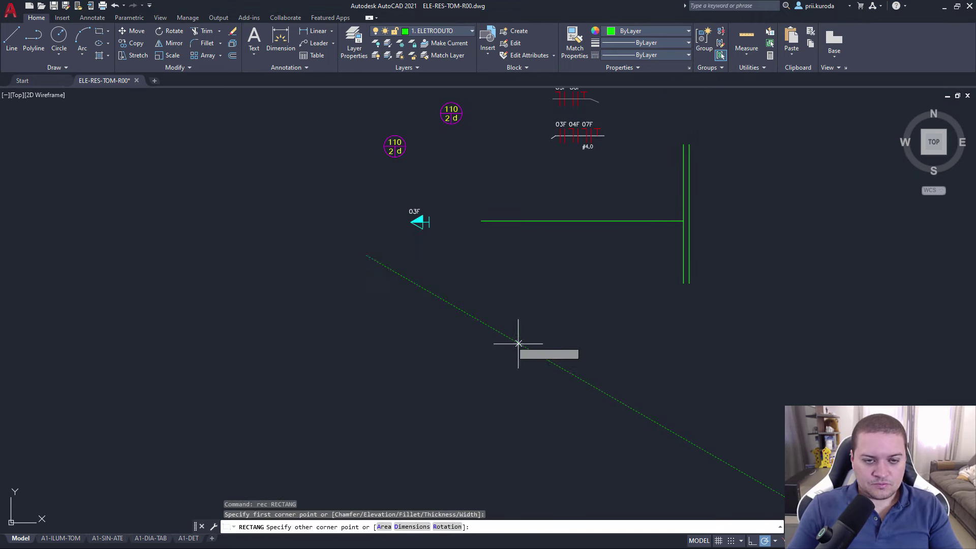
{"action": "left_click", "coordinate": [597, 389]}
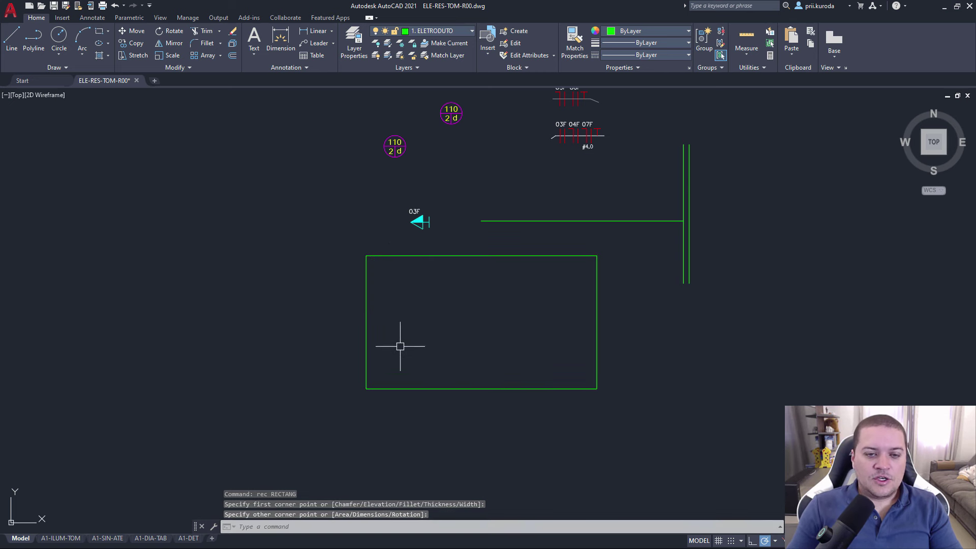
{"action": "scroll", "coordinate": [449, 362], "scroll_direction": "up", "scroll_amount": 2}
{"action": "middle_click_drag", "start_coordinate": [447, 360], "coordinate": [433, 374]}
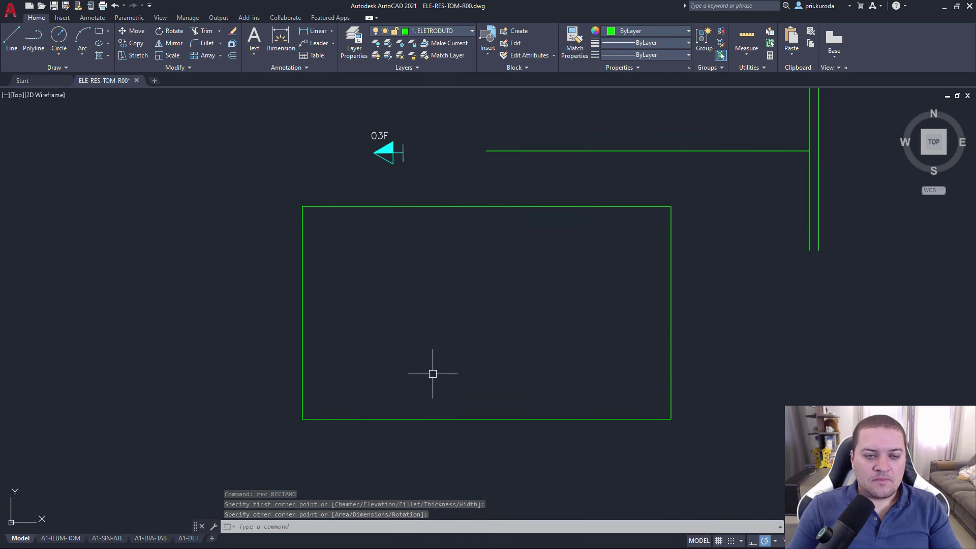
{"action": "left_click", "coordinate": [440, 337]}
{"action": "left_click", "coordinate": [229, 300]}
{"action": "key", "text": "Delete"}
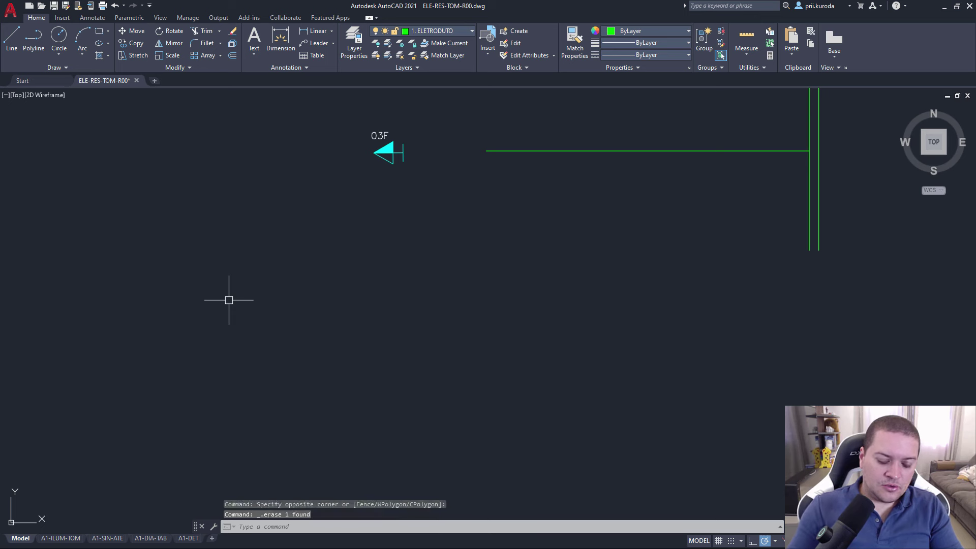
Start a new rectangle below the 03F symbol with Ortho toggled, entering the @7,4 corner.
{"action": "type", "text": "rec"}
{"action": "key", "text": "Return"}
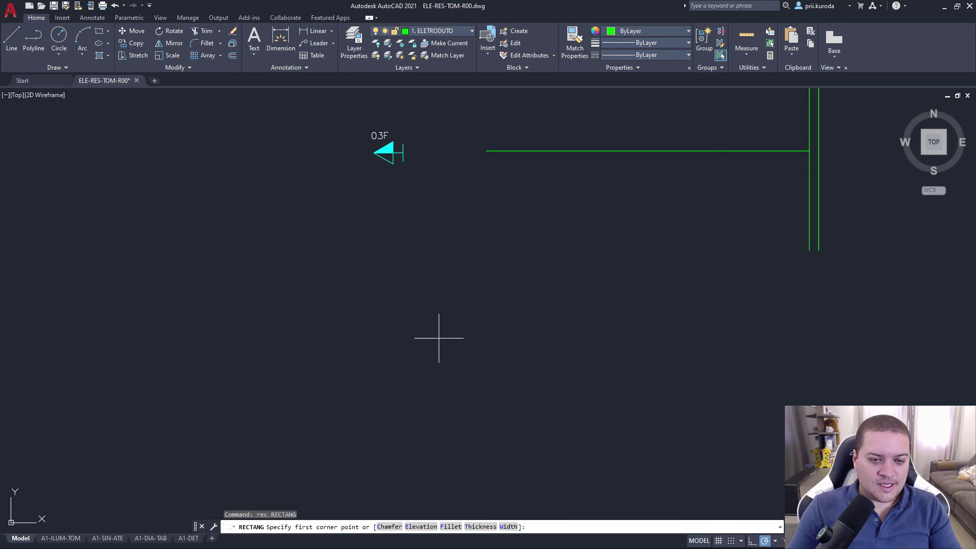
{"action": "left_click", "coordinate": [348, 285]}
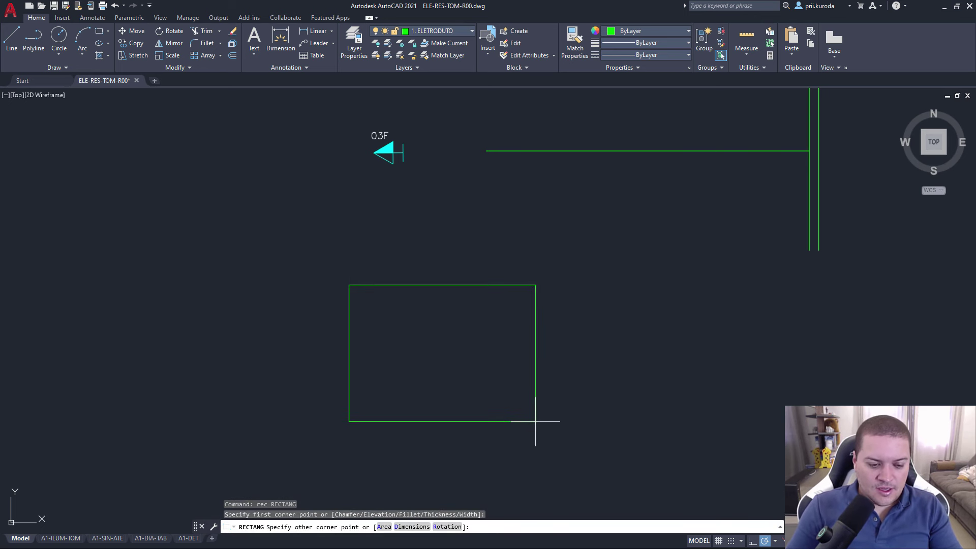
{"action": "key", "text": "F8"}
{"action": "type", "text": "@7,4"}
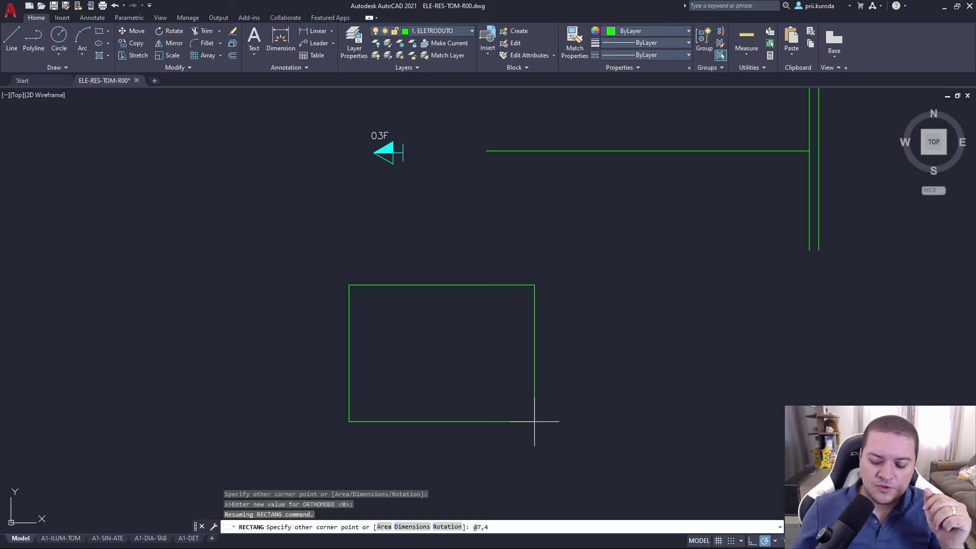
Confirm the @7,4 corner, then erase the resulting oversized rectangle.
{"action": "key", "text": "Return"}
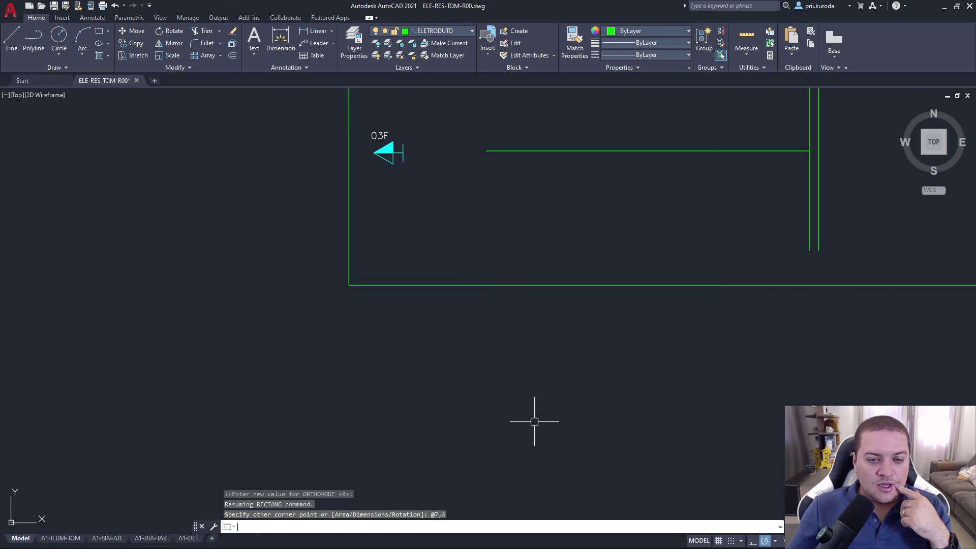
{"action": "scroll", "coordinate": [534, 421], "scroll_direction": "down", "scroll_amount": 8}
{"action": "scroll", "coordinate": [527, 419], "scroll_direction": "up", "scroll_amount": 2}
{"action": "scroll", "coordinate": [527, 418], "scroll_direction": "up", "scroll_amount": 2}
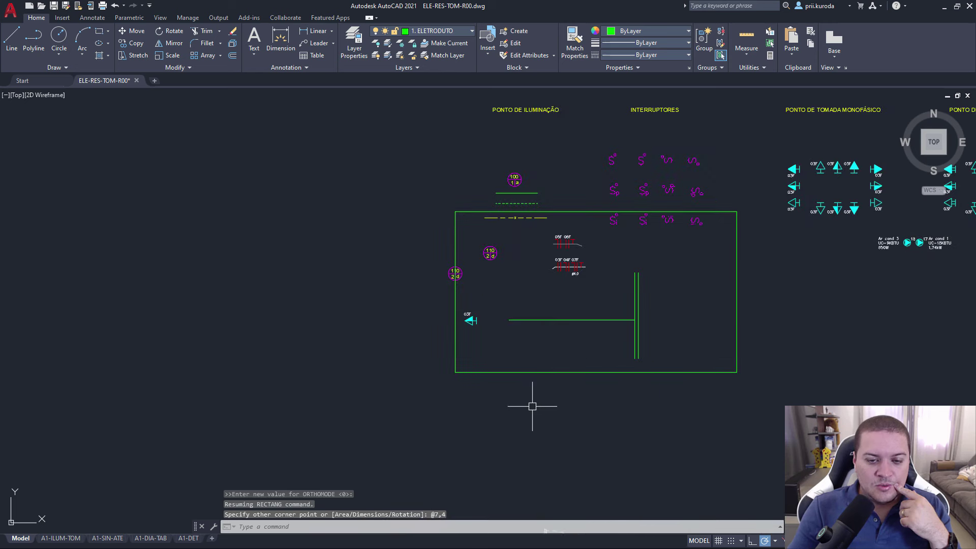
{"action": "left_click", "coordinate": [506, 373]}
{"action": "left_click", "coordinate": [462, 388]}
{"action": "key", "text": "Delete"}
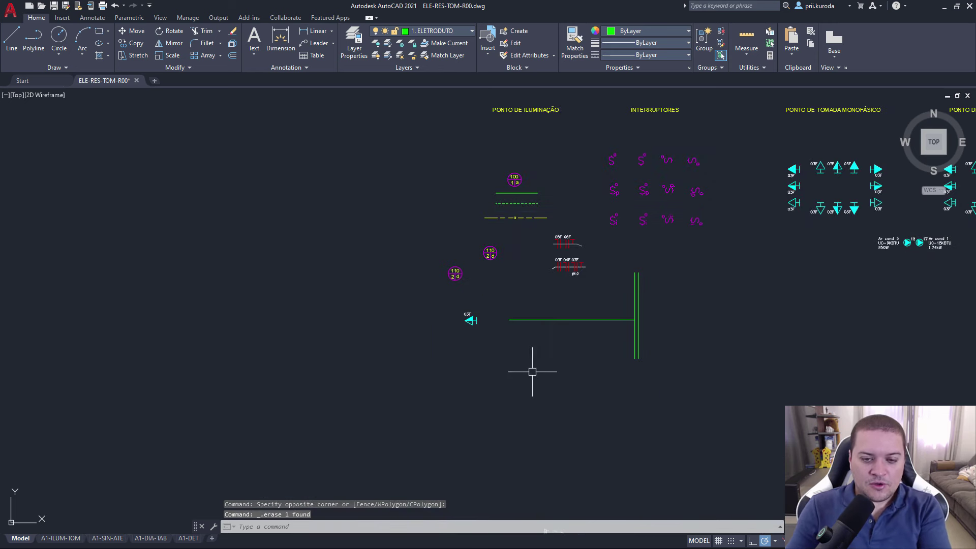
{"action": "scroll", "coordinate": [539, 375], "scroll_direction": "up", "scroll_amount": 2}
{"action": "middle_click_drag", "start_coordinate": [539, 375], "coordinate": [501, 332]}
{"action": "scroll", "coordinate": [472, 337], "scroll_direction": "down", "scroll_amount": 2}
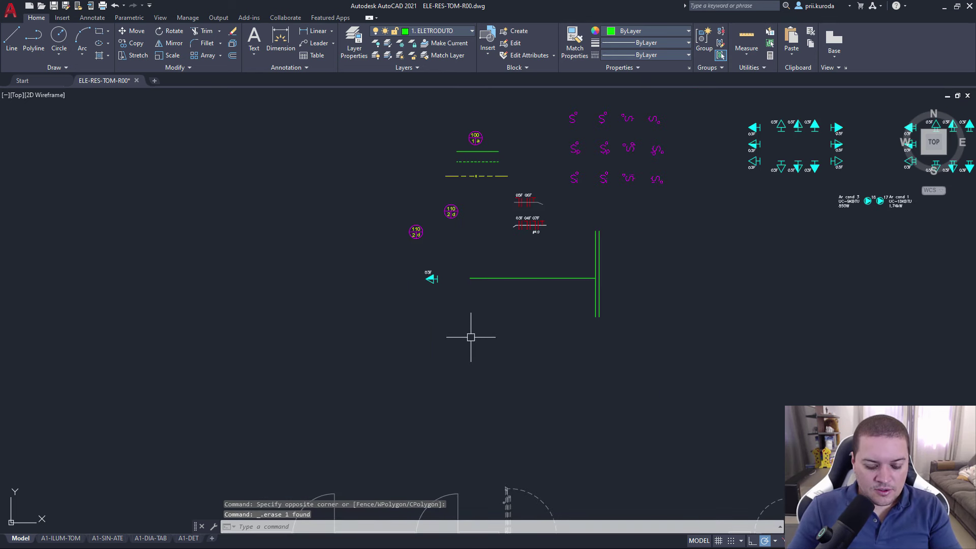
{"action": "type", "text": "re"}
{"action": "key", "text": "Return"}
{"action": "left_click", "coordinate": [429, 316]}
{"action": "key", "text": "Escape"}
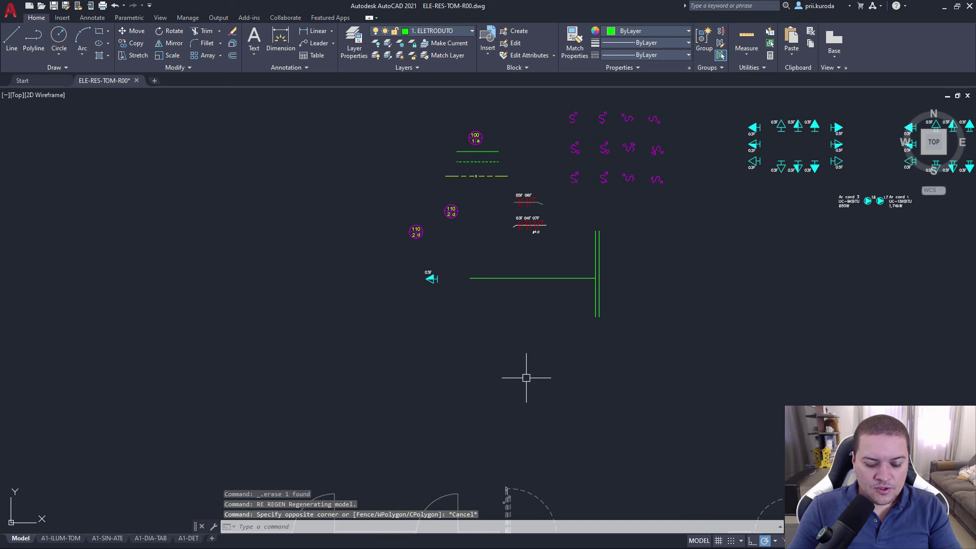
Draw a smaller rectangle below the conduit from two picked corners and start OFFSET.
{"action": "type", "text": "c"}
{"action": "key", "text": "Return"}
{"action": "left_click", "coordinate": [436, 311]}
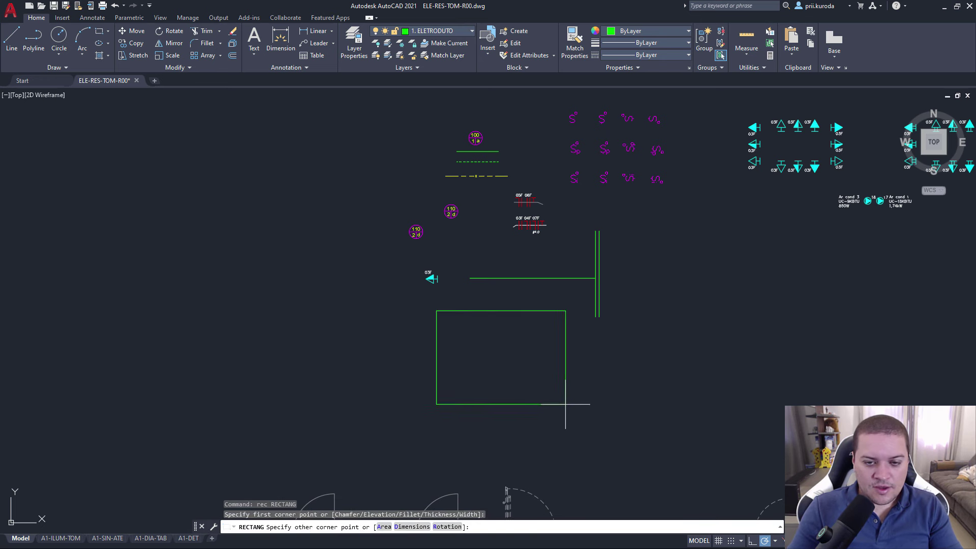
{"action": "left_click", "coordinate": [579, 394]}
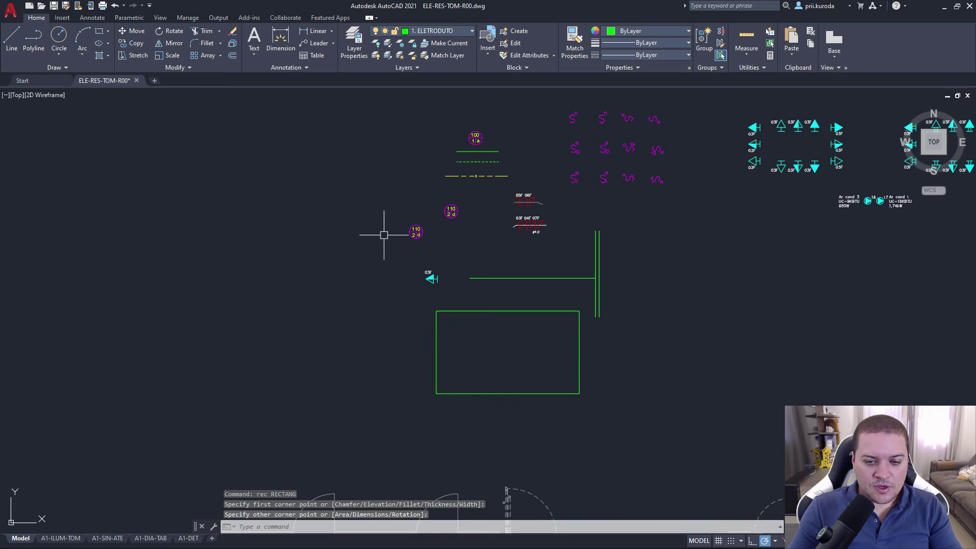
{"action": "scroll", "coordinate": [545, 387], "scroll_direction": "up", "scroll_amount": 2}
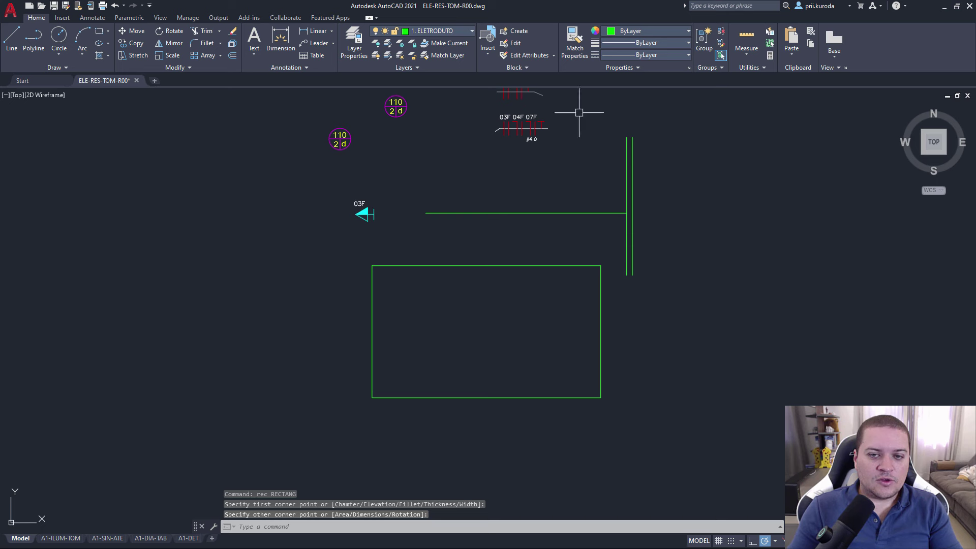
{"action": "middle_click_drag", "start_coordinate": [491, 326], "coordinate": [462, 305]}
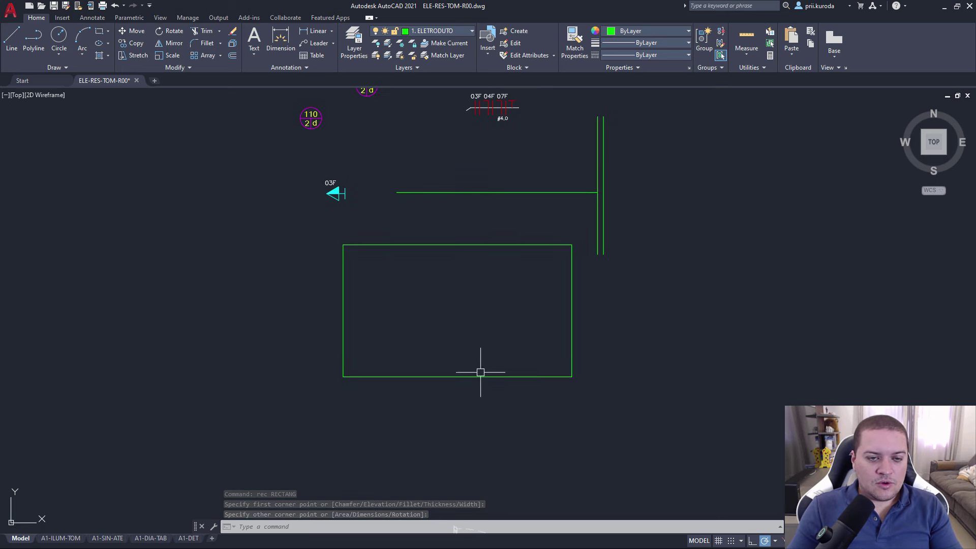
{"action": "scroll", "coordinate": [477, 346], "scroll_direction": "up", "scroll_amount": 2}
{"action": "middle_click_drag", "start_coordinate": [475, 341], "coordinate": [471, 359]}
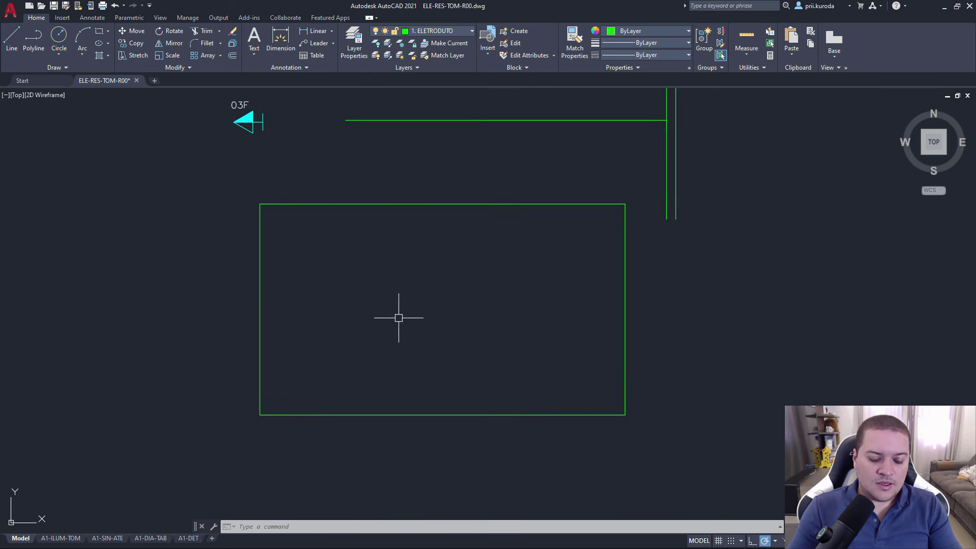
{"action": "type", "text": "o"}
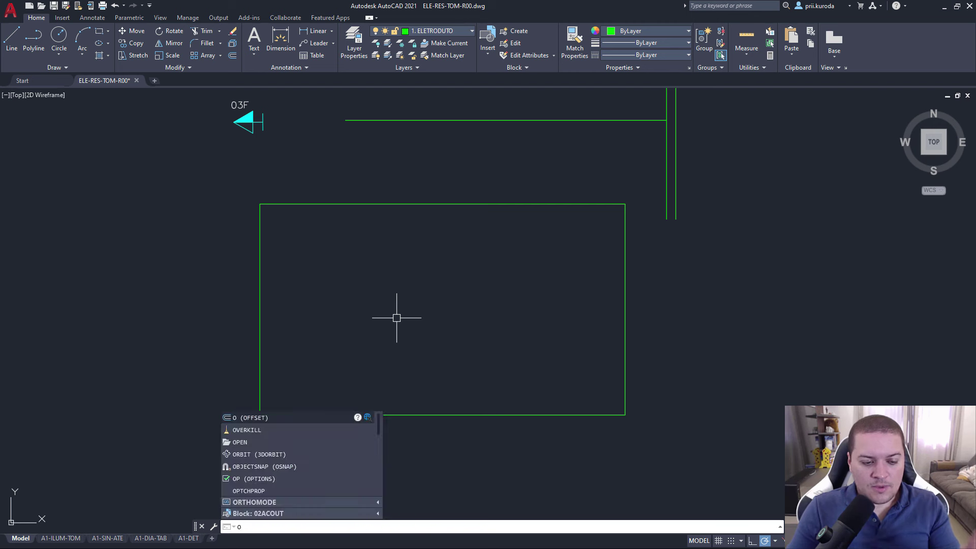
{"action": "key", "text": "Return"}
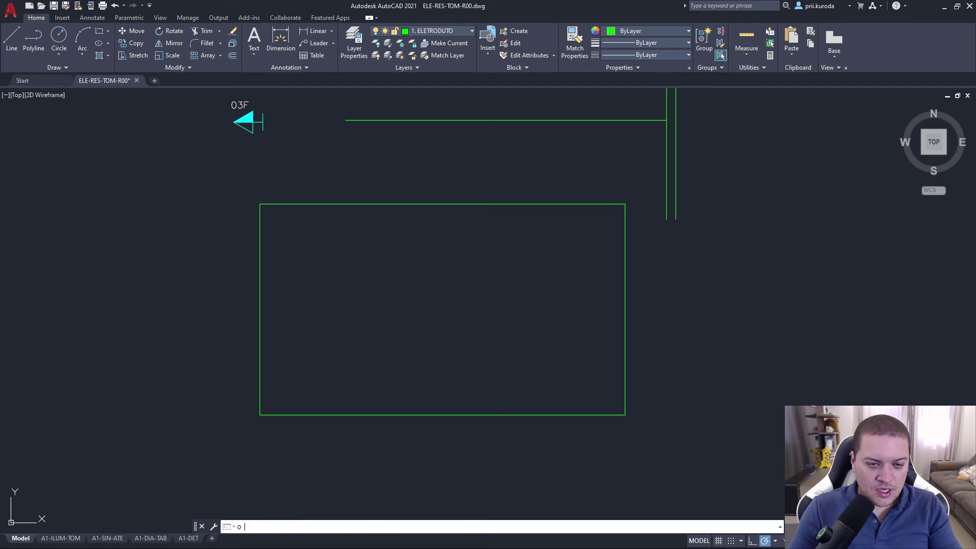
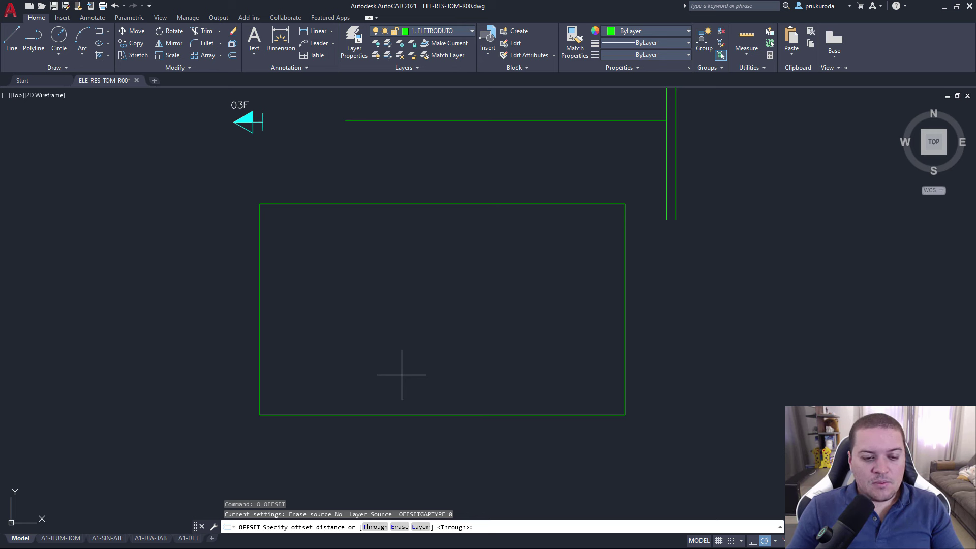
Offset the green rectangle 0.15 inward with the Through option, creating an inner copy.
{"action": "key", "text": "Return"}
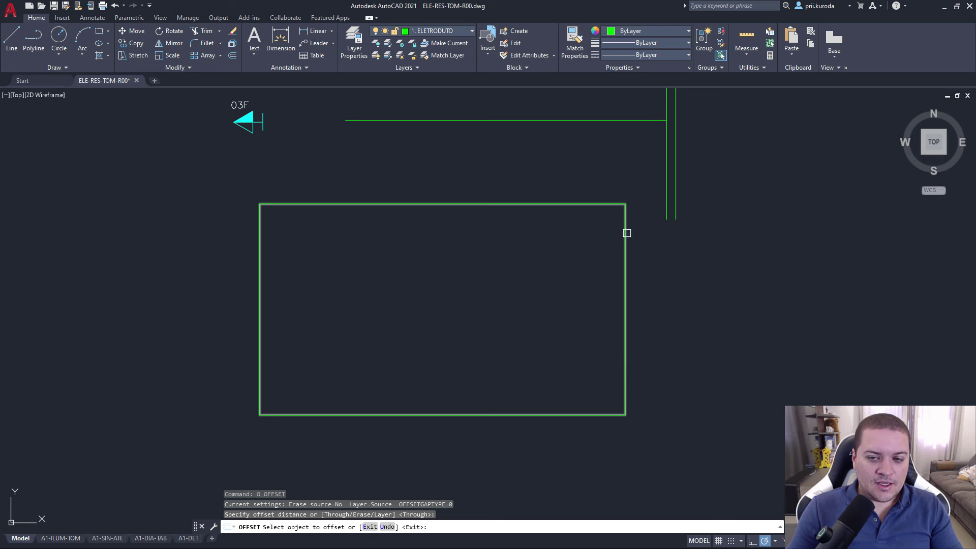
{"action": "left_click", "coordinate": [626, 206]}
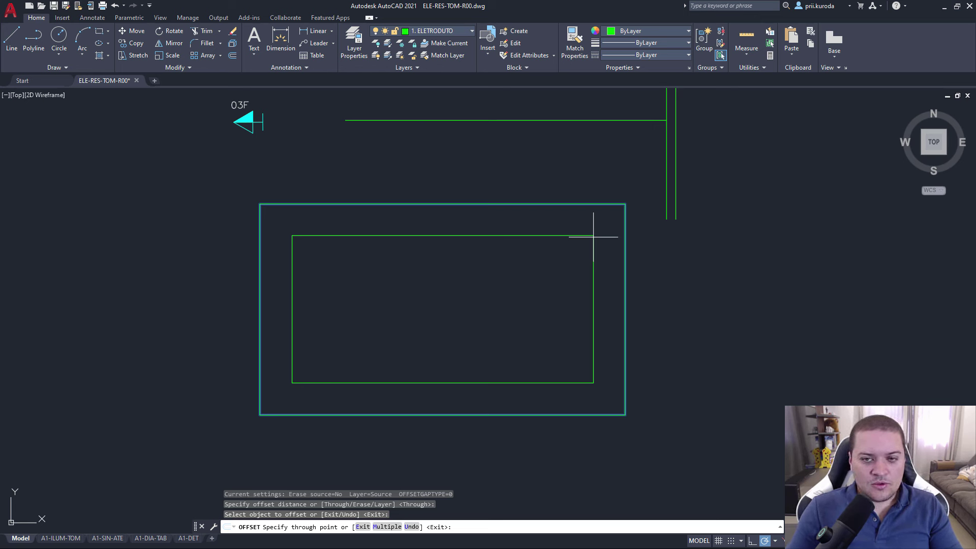
{"action": "type", "text": "0.15"}
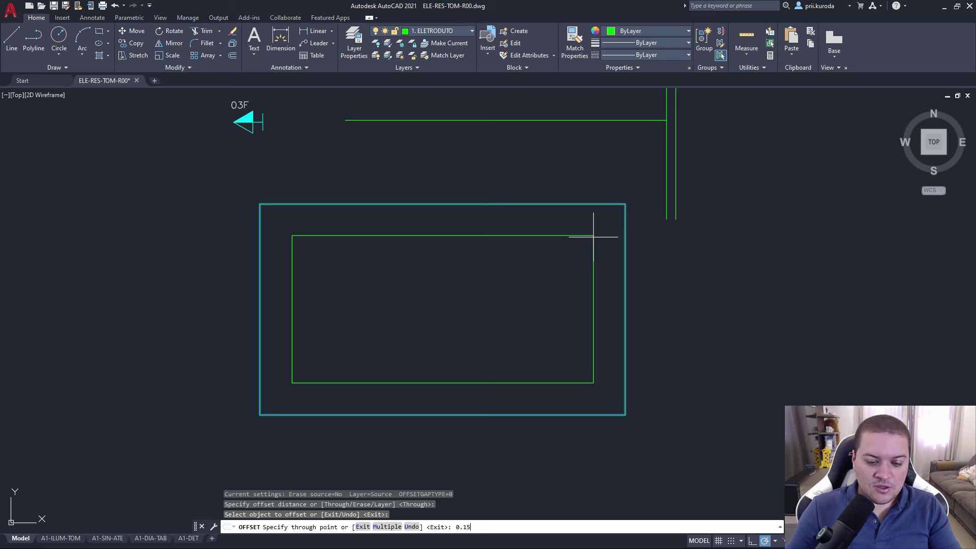
{"action": "key", "text": "Return"}
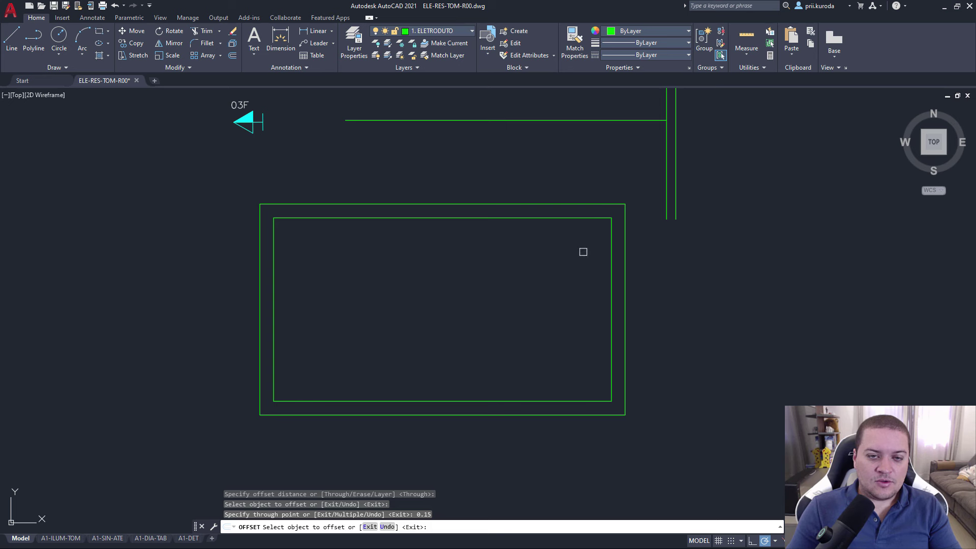
{"action": "key", "text": "Escape"}
{"action": "scroll", "coordinate": [634, 192], "scroll_direction": "up", "scroll_amount": 2}
{"action": "scroll", "coordinate": [619, 203], "scroll_direction": "down", "scroll_amount": 2}
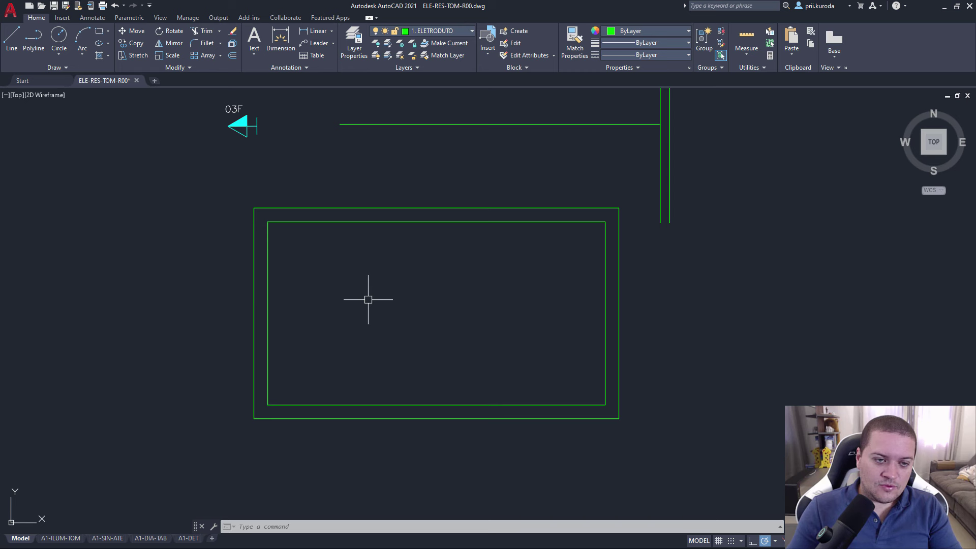
{"action": "type", "text": "OFFSET"}
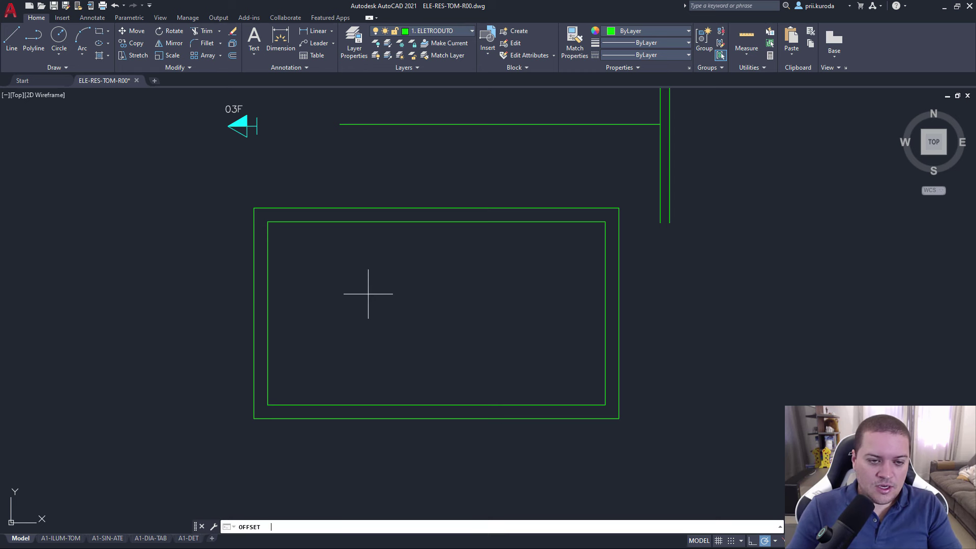
{"action": "key", "text": "Return"}
{"action": "key", "text": "Return"}
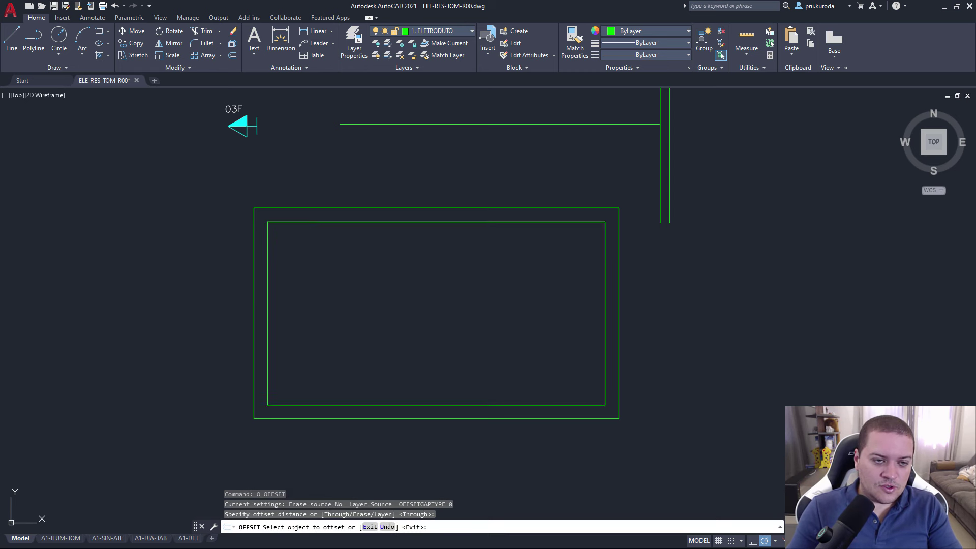
{"action": "left_click", "coordinate": [335, 222]}
{"action": "left_click", "coordinate": [386, 298]}
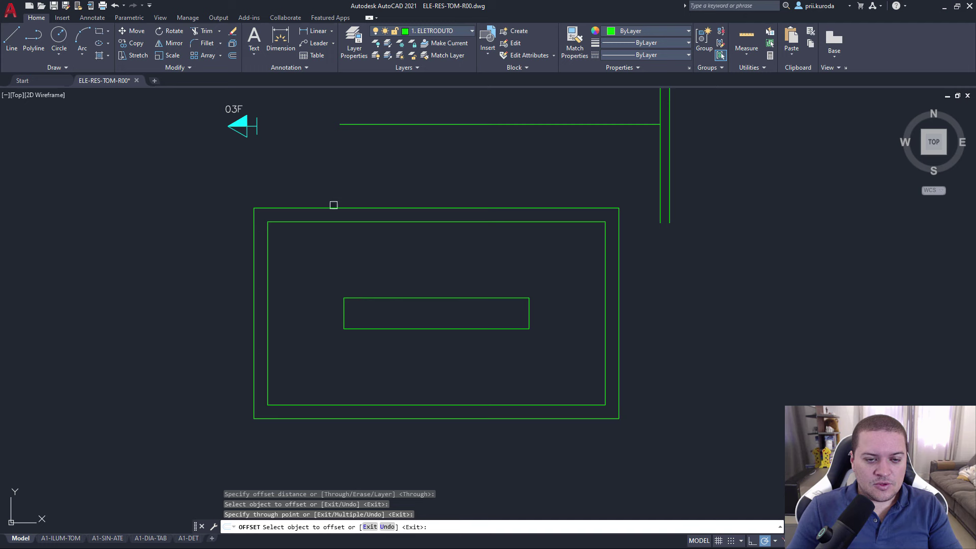
{"action": "scroll", "coordinate": [434, 416], "scroll_direction": "down", "scroll_amount": 4}
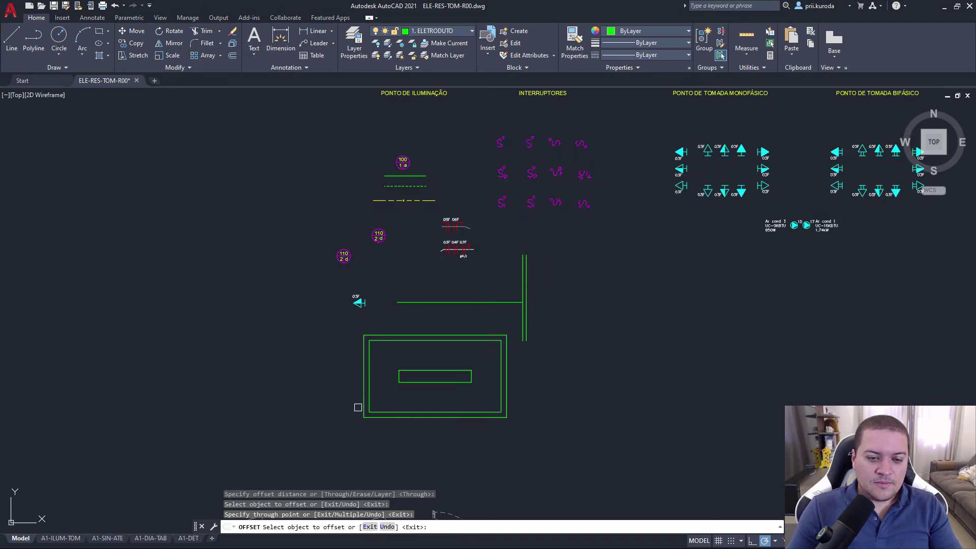
{"action": "middle_click_drag", "start_coordinate": [358, 407], "coordinate": [387, 367]}
{"action": "mouse_move", "coordinate": [307, 373]}
{"action": "middle_mouse_down"}
{"action": "mouse_move", "coordinate": [431, 412]}
{"action": "mouse_move", "coordinate": [449, 307]}
{"action": "middle_mouse_up"}
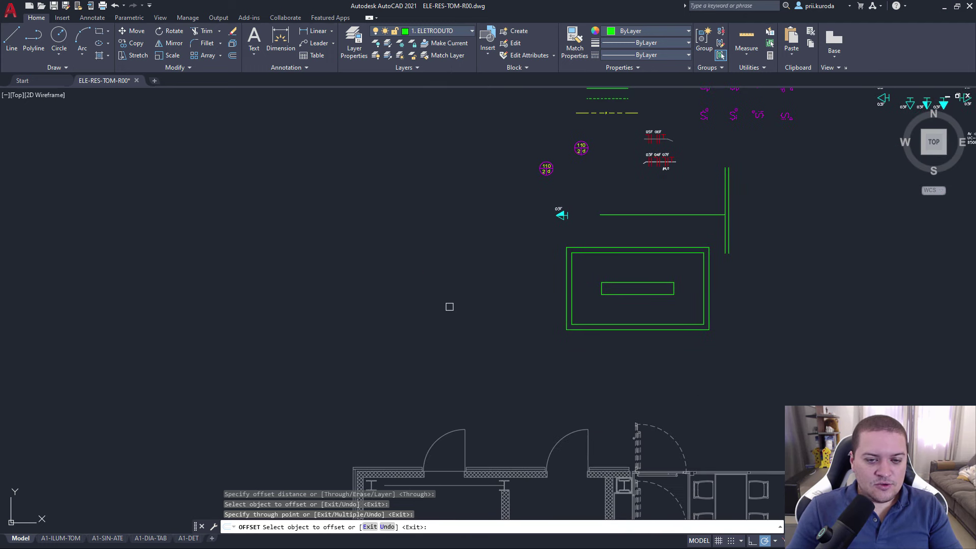
{"action": "key", "text": "Escape"}
{"action": "type", "text": "re"}
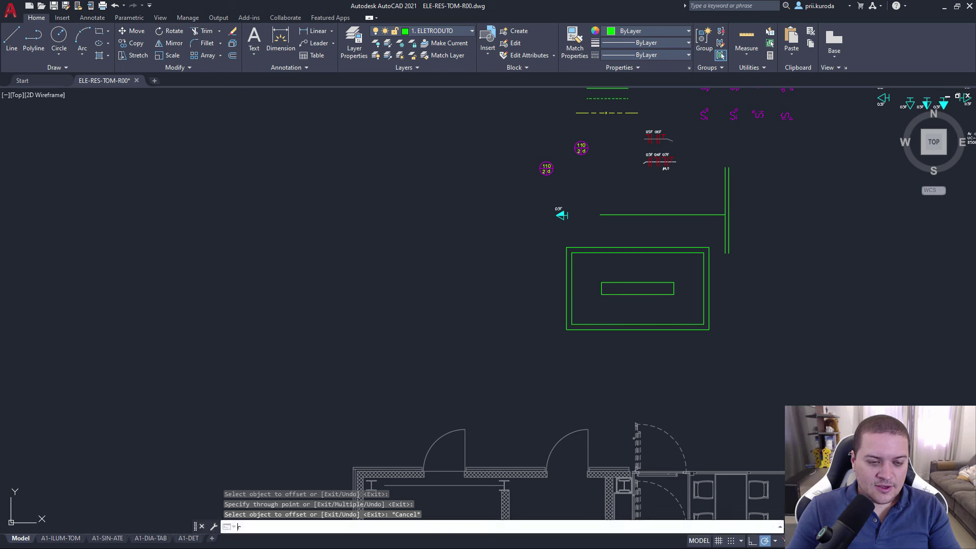
{"action": "key", "text": "Escape"}
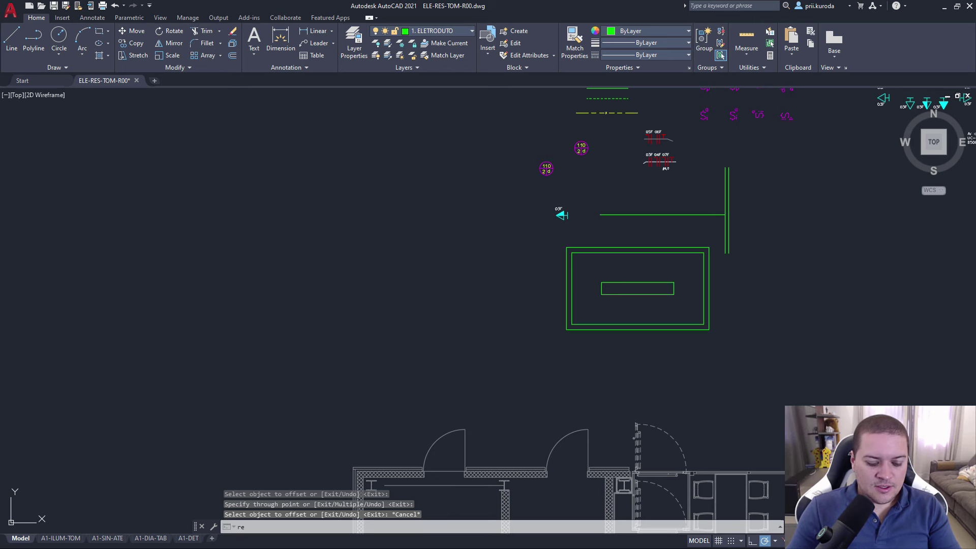
{"action": "type", "text": "re"}
{"action": "key", "text": "Return"}
{"action": "key", "text": "Escape"}
{"action": "type", "text": "re"}
{"action": "key", "text": "Return"}
{"action": "left_click", "coordinate": [335, 211]}
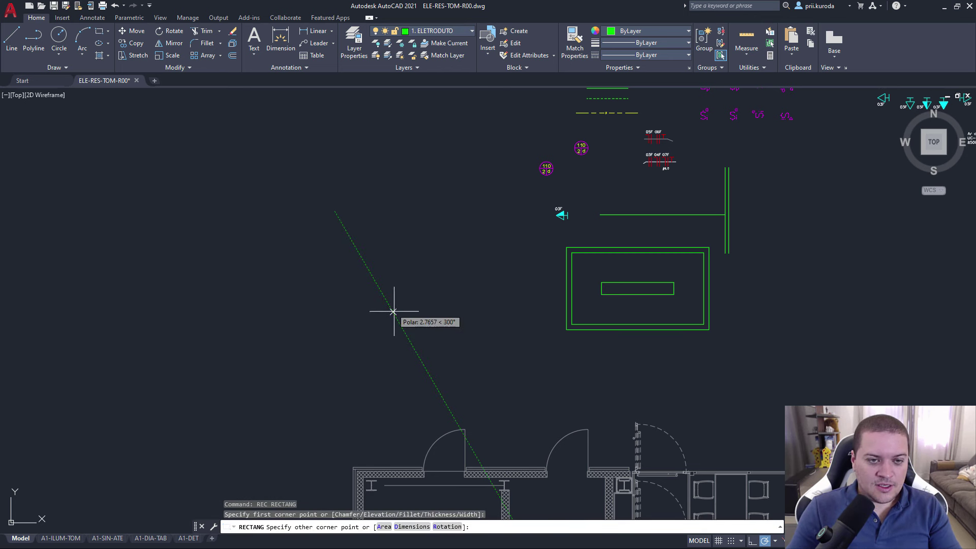
{"action": "left_click", "coordinate": [425, 337]}
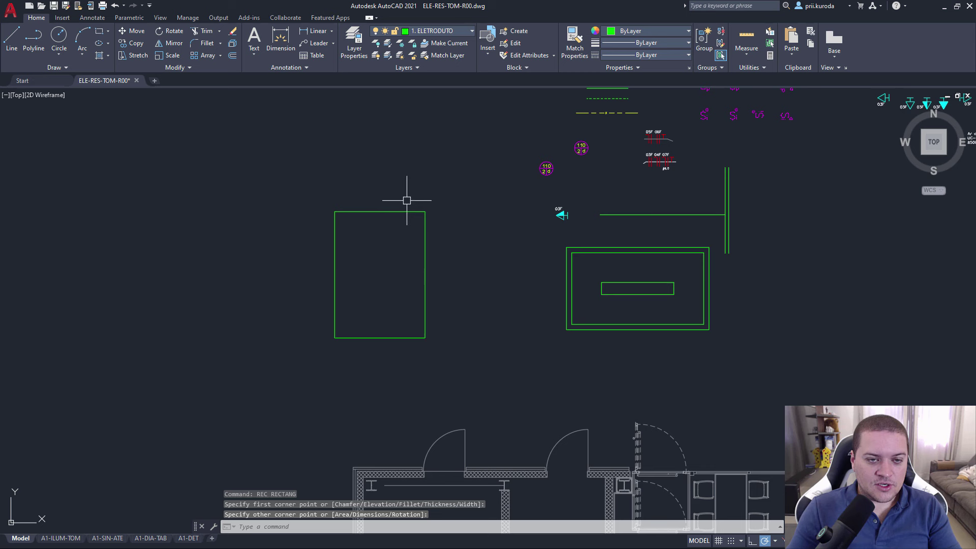
{"action": "scroll", "coordinate": [384, 224], "scroll_direction": "up", "scroll_amount": 2}
{"action": "type", "text": "rec"}
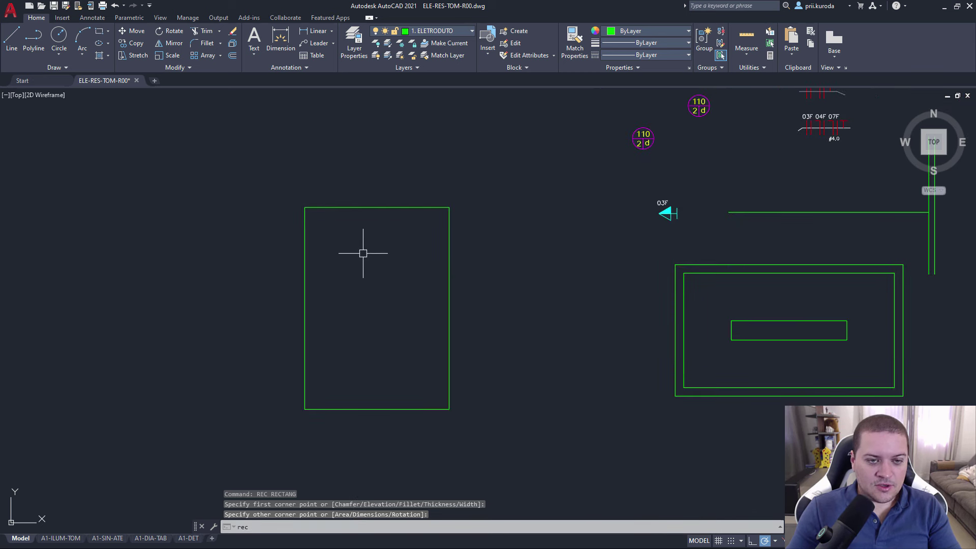
{"action": "key", "text": "Escape"}
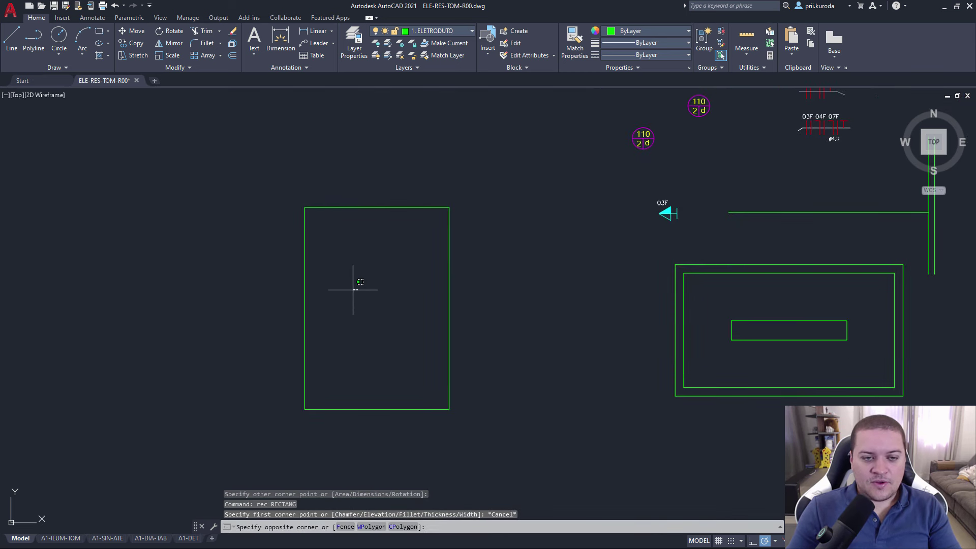
{"action": "left_click", "coordinate": [449, 251]}
{"action": "left_click", "coordinate": [332, 307]}
{"action": "key", "text": "Delete"}
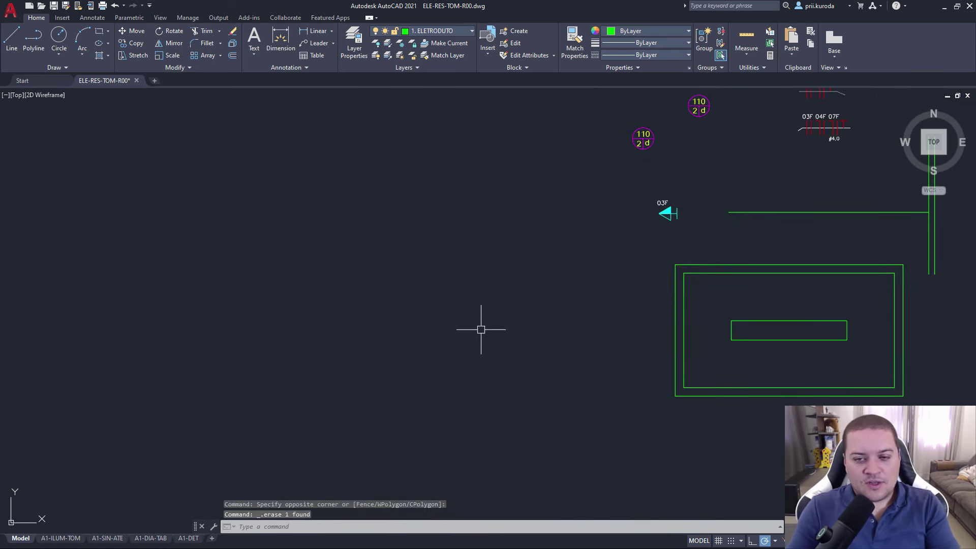
{"action": "scroll", "coordinate": [508, 331], "scroll_direction": "down", "scroll_amount": 2}
{"action": "scroll", "coordinate": [373, 309], "scroll_direction": "up", "scroll_amount": 3}
{"action": "left_click", "coordinate": [508, 288]}
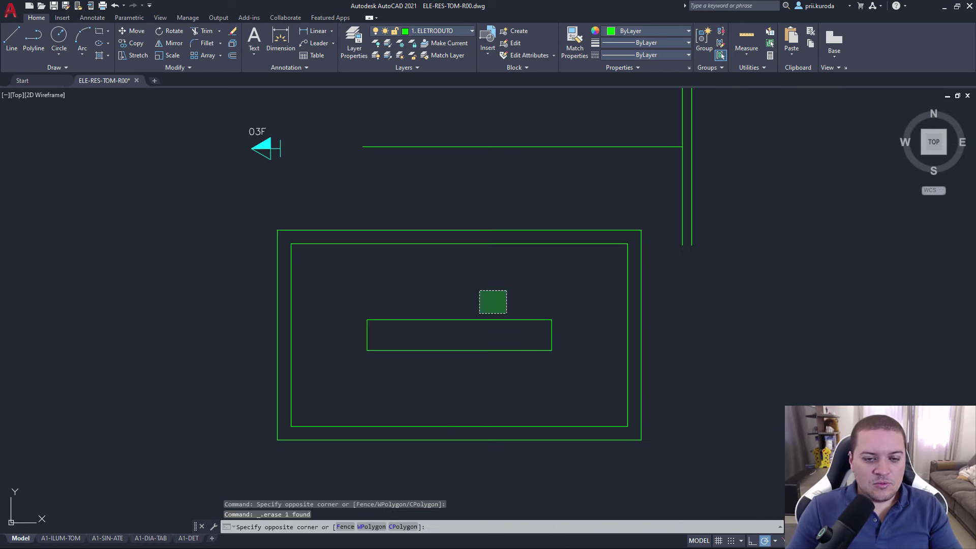
{"action": "left_click", "coordinate": [425, 349]}
{"action": "key", "text": "Delete"}
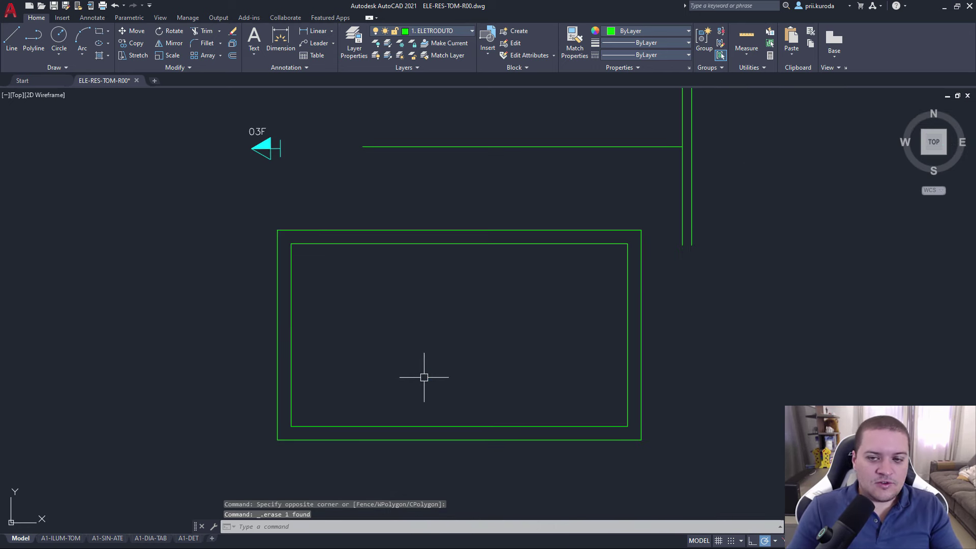
{"action": "scroll", "coordinate": [423, 233], "scroll_direction": "down", "scroll_amount": 2}
{"action": "middle_click_drag", "start_coordinate": [421, 234], "coordinate": [542, 280]}
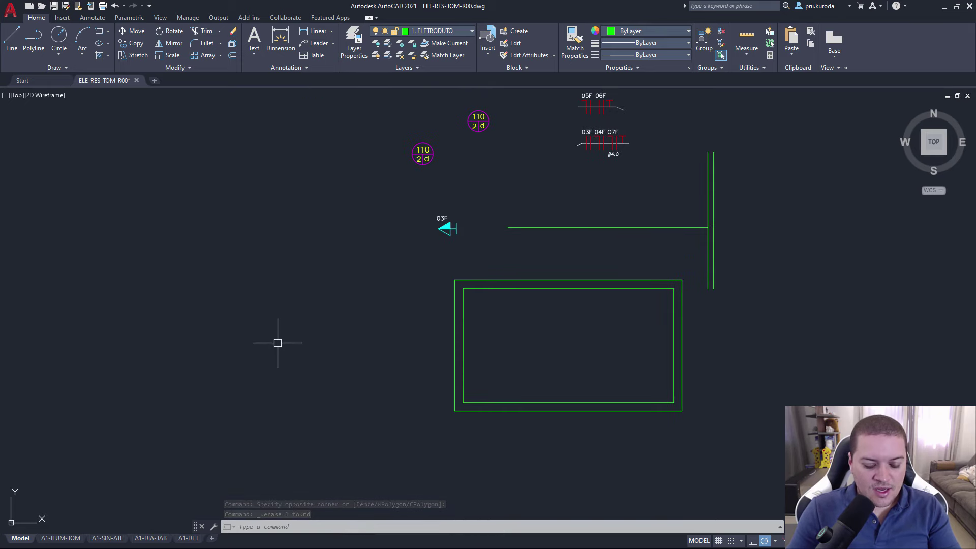
{"action": "scroll", "coordinate": [386, 323], "scroll_direction": "down", "scroll_amount": 3}
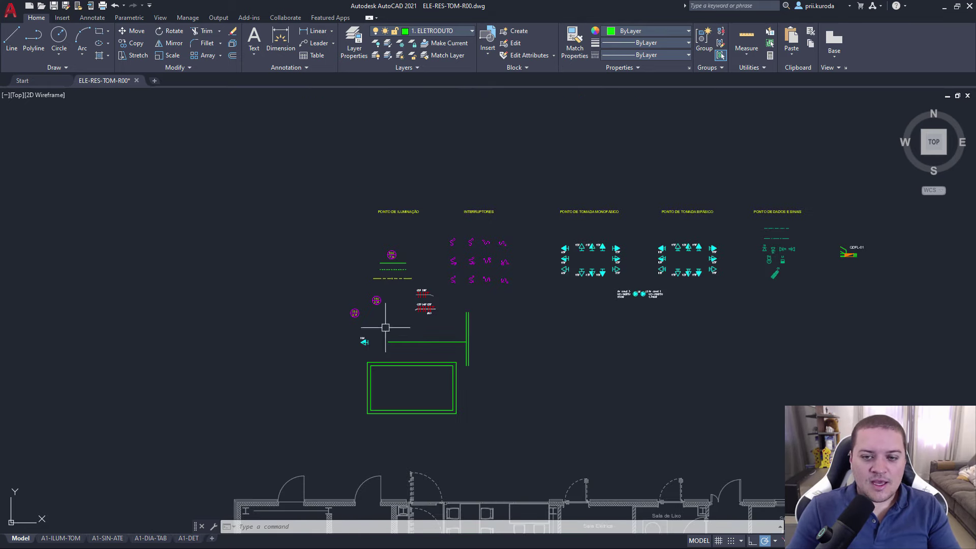
{"action": "scroll", "coordinate": [547, 279], "scroll_direction": "down", "scroll_amount": 2}
{"action": "scroll", "coordinate": [547, 279], "scroll_direction": "down", "scroll_amount": 2}
{"action": "scroll", "coordinate": [573, 254], "scroll_direction": "up", "scroll_amount": 4}
{"action": "scroll", "coordinate": [558, 285], "scroll_direction": "down", "scroll_amount": 2}
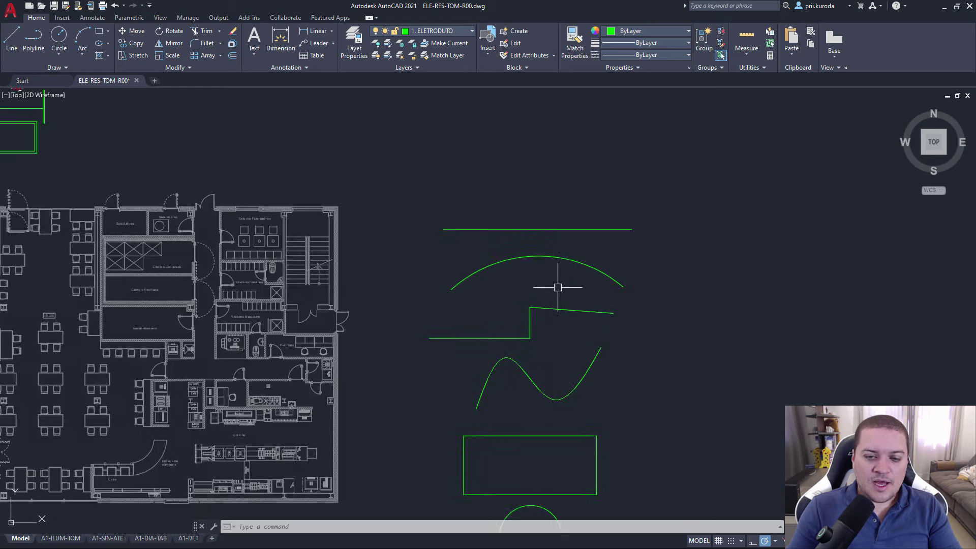
{"action": "middle_click_drag", "start_coordinate": [558, 285], "coordinate": [529, 224]}
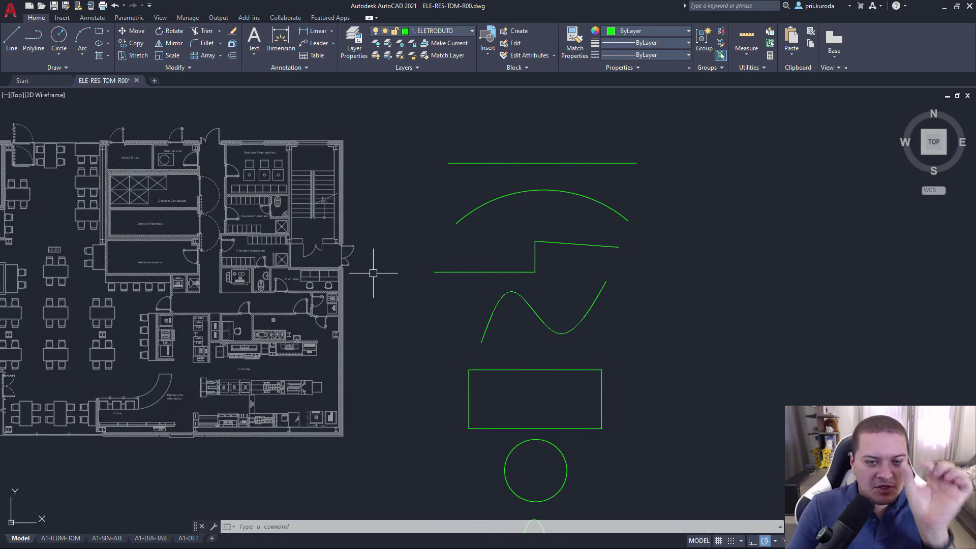
{"action": "scroll", "coordinate": [373, 273], "scroll_direction": "down", "scroll_amount": 5}
{"action": "mouse_move", "coordinate": [256, 225]}
{"action": "middle_mouse_down"}
{"action": "mouse_move", "coordinate": [498, 234]}
{"action": "mouse_move", "coordinate": [334, 240]}
{"action": "middle_mouse_up"}
{"action": "scroll", "coordinate": [498, 233], "scroll_direction": "up", "scroll_amount": 5}
{"action": "scroll", "coordinate": [584, 244], "scroll_direction": "up", "scroll_amount": 2}
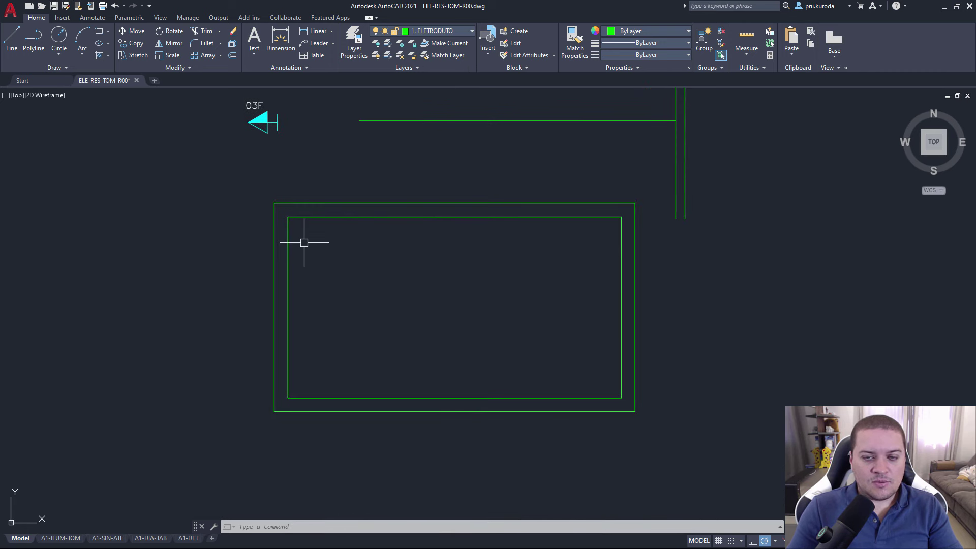
{"action": "scroll", "coordinate": [356, 279], "scroll_direction": "down", "scroll_amount": 2}
{"action": "scroll", "coordinate": [359, 276], "scroll_direction": "down", "scroll_amount": 2}
{"action": "mouse_move", "coordinate": [464, 278]}
{"action": "middle_mouse_down"}
{"action": "mouse_move", "coordinate": [464, 359]}
{"action": "mouse_move", "coordinate": [528, 266]}
{"action": "middle_mouse_up"}
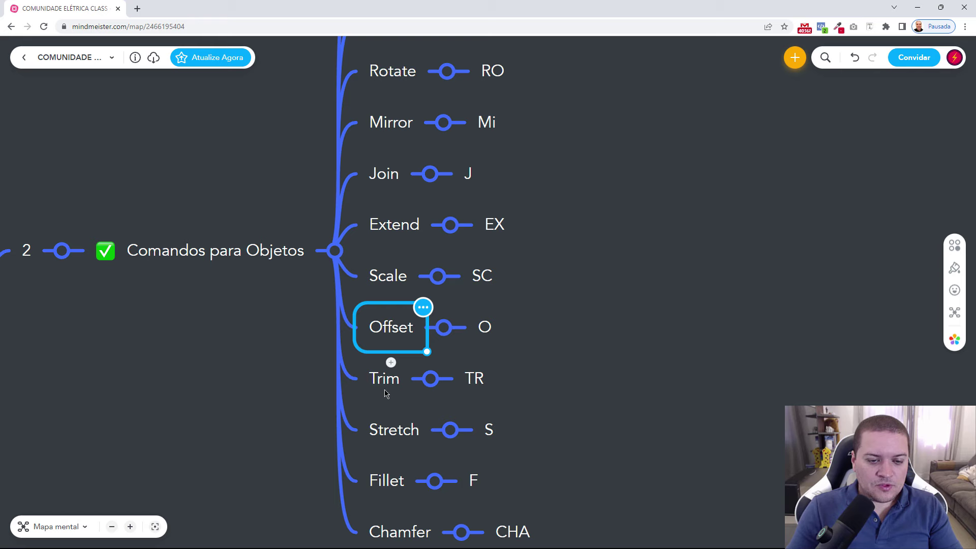
{"action": "left_click", "coordinate": [410, 385]}
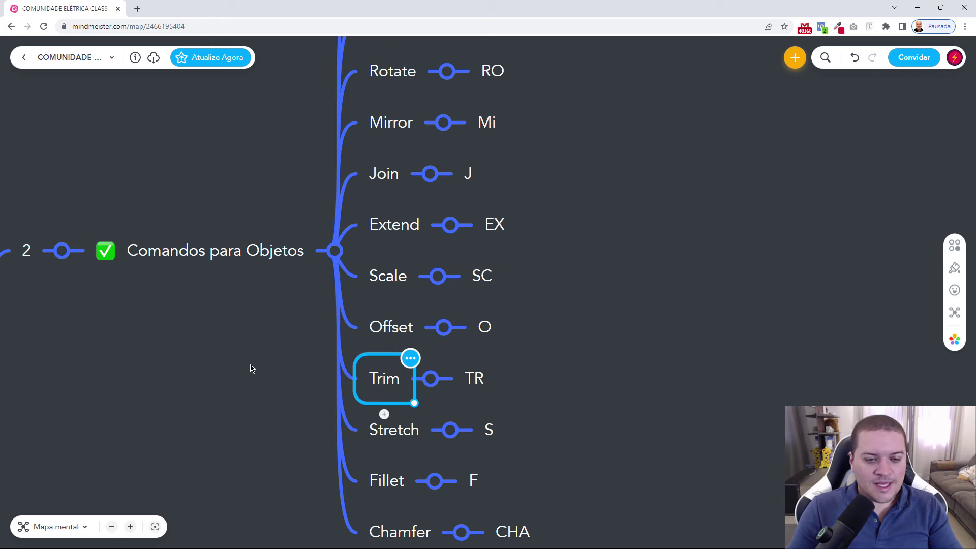
{"action": "scroll", "coordinate": [514, 220], "scroll_direction": "up", "scroll_amount": 2}
Stretch the horizontal green line's right endpoint past the double vertical lines.
{"action": "scroll", "coordinate": [508, 243], "scroll_direction": "down", "scroll_amount": 2}
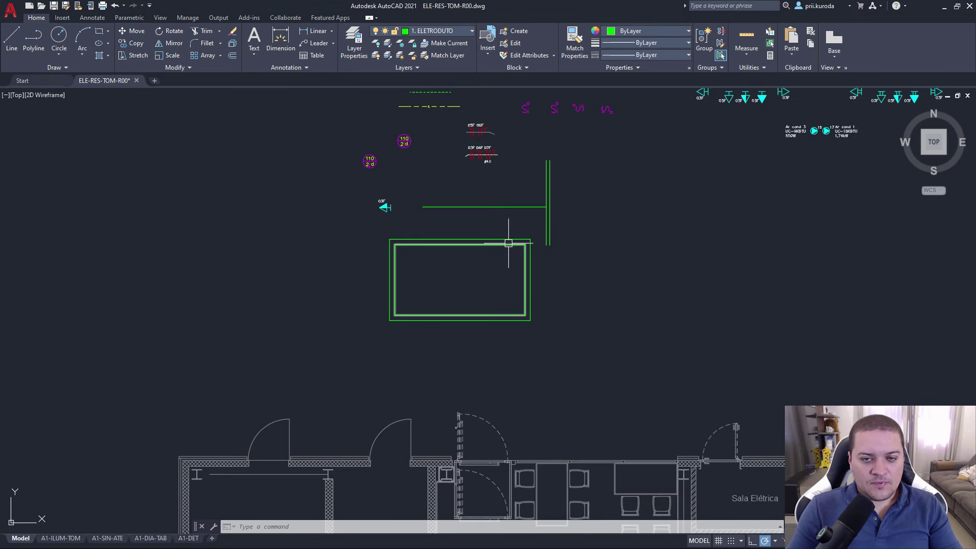
{"action": "mouse_move", "coordinate": [509, 243]}
{"action": "middle_mouse_down"}
{"action": "mouse_move", "coordinate": [375, 322]}
{"action": "mouse_move", "coordinate": [374, 349]}
{"action": "mouse_move", "coordinate": [455, 338]}
{"action": "middle_mouse_up"}
{"action": "scroll", "coordinate": [382, 335], "scroll_direction": "up", "scroll_amount": 2}
{"action": "scroll", "coordinate": [389, 321], "scroll_direction": "up", "scroll_amount": 2}
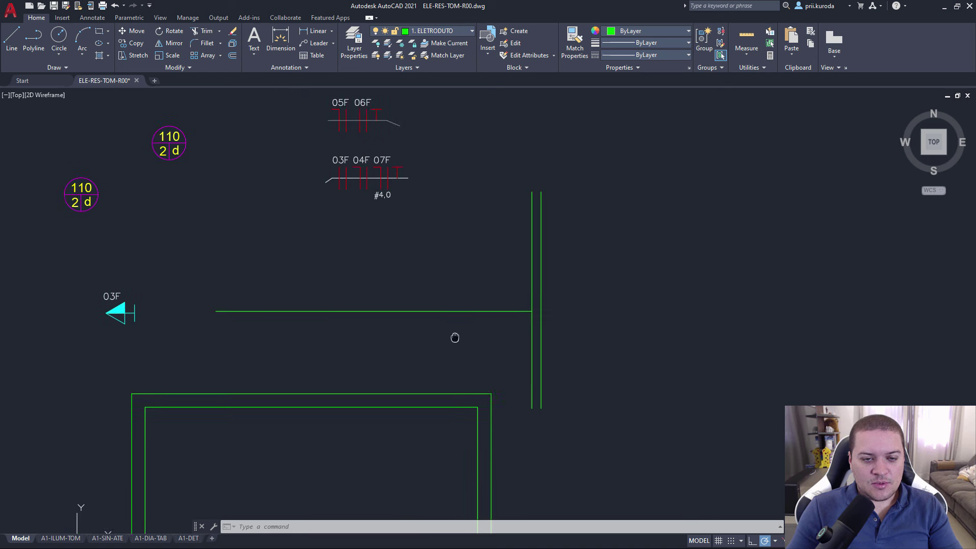
{"action": "left_click", "coordinate": [497, 344]}
{"action": "left_click", "coordinate": [464, 294]}
{"action": "left_click", "coordinate": [532, 311]}
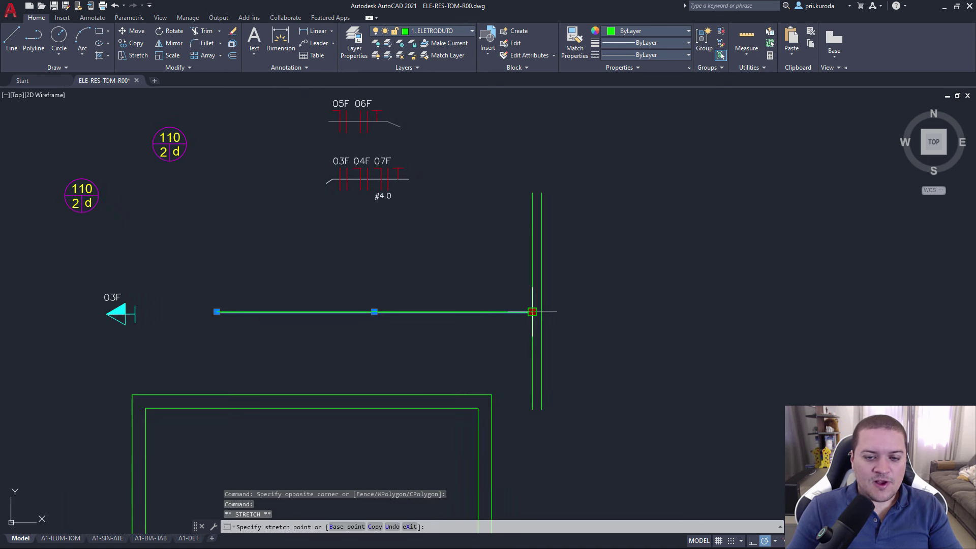
{"action": "left_click", "coordinate": [615, 312]}
{"action": "key", "text": "Escape"}
Window-select the stretched horizontal line, then clear the selection.
{"action": "left_click", "coordinate": [365, 277]}
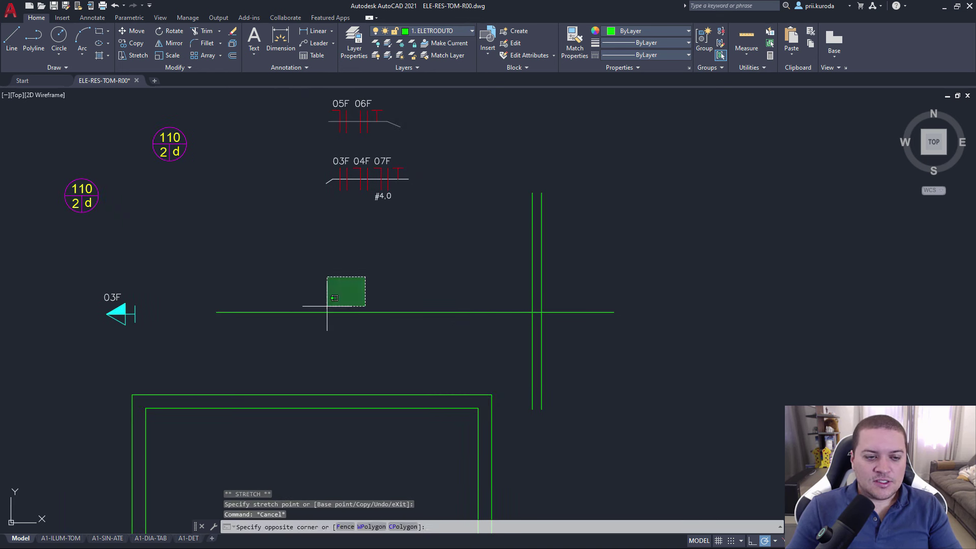
{"action": "left_click", "coordinate": [328, 318]}
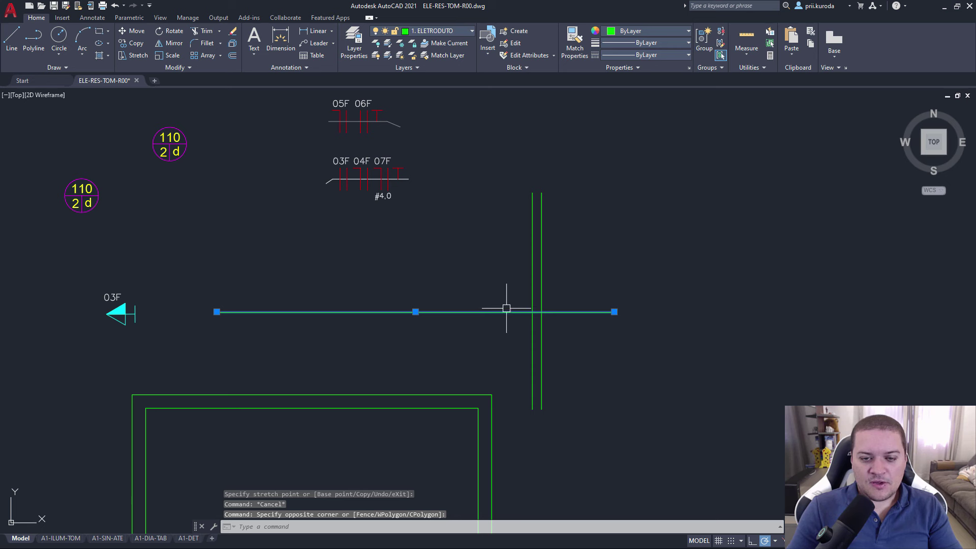
{"action": "key", "text": "Escape"}
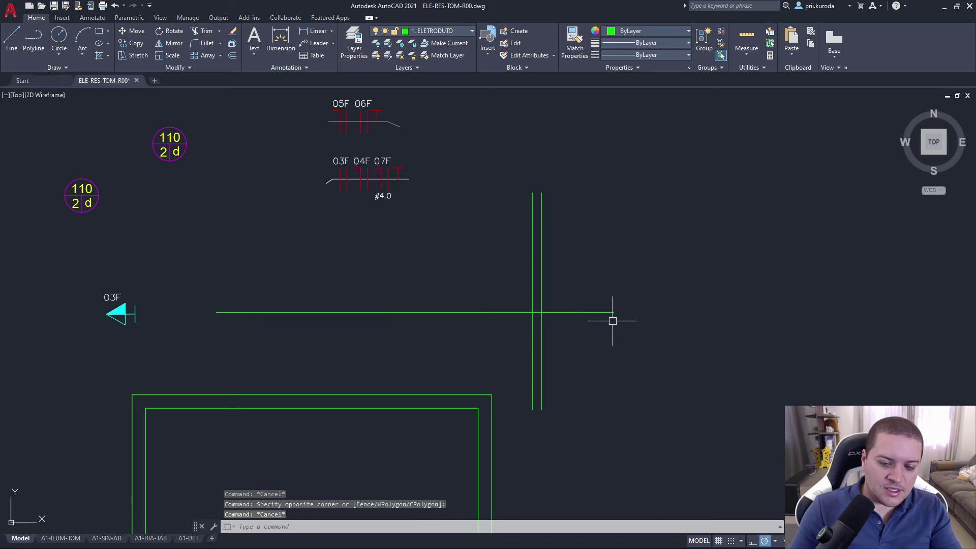
{"action": "scroll", "coordinate": [613, 321], "scroll_direction": "up", "scroll_amount": 2}
{"action": "scroll", "coordinate": [682, 354], "scroll_direction": "down", "scroll_amount": 2}
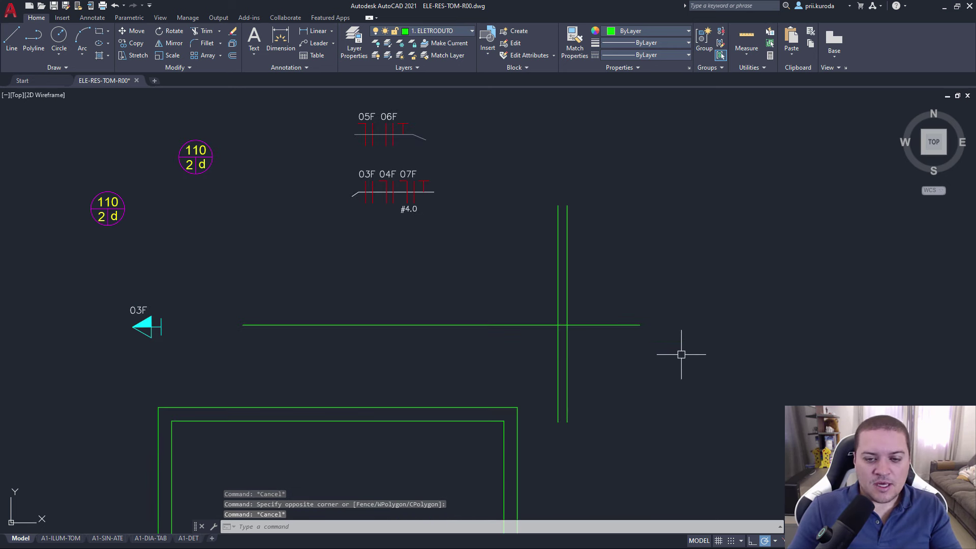
Try trimming the line end at the double-line junction with TR, then stop.
{"action": "type", "text": "tr"}
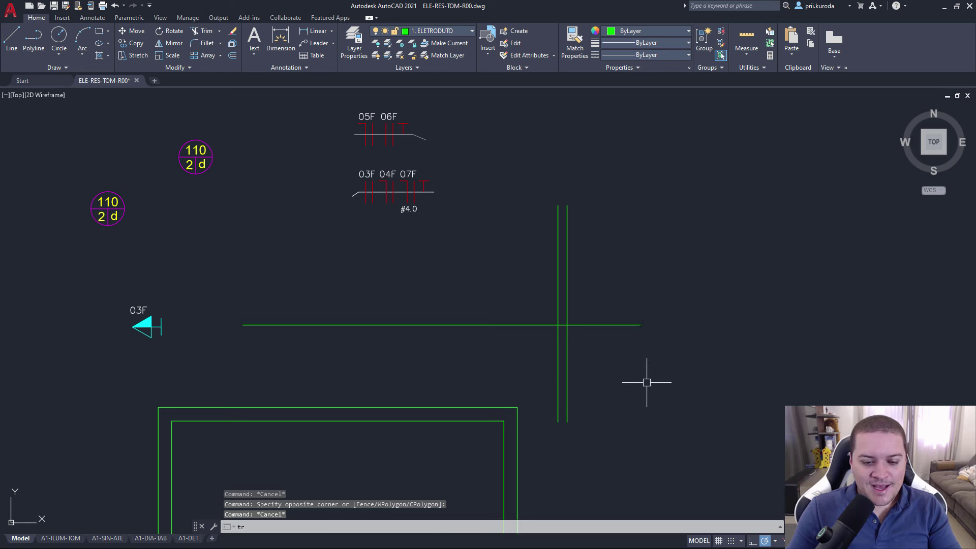
{"action": "key", "text": "Escape"}
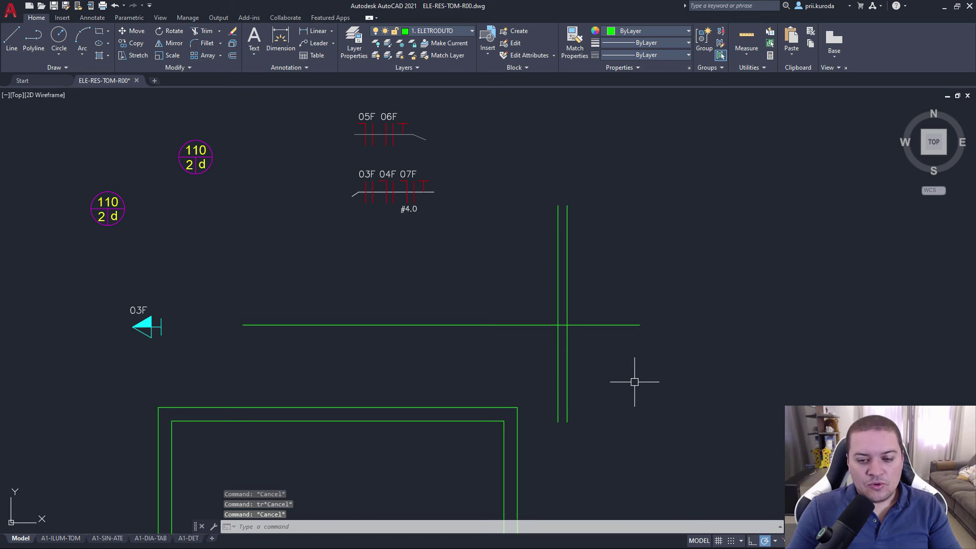
{"action": "type", "text": "tr"}
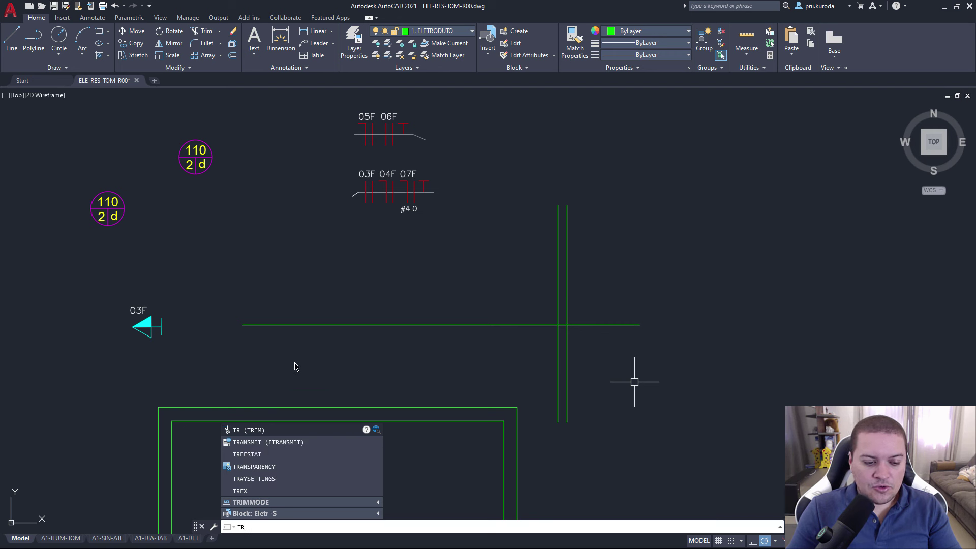
{"action": "key", "text": "Return"}
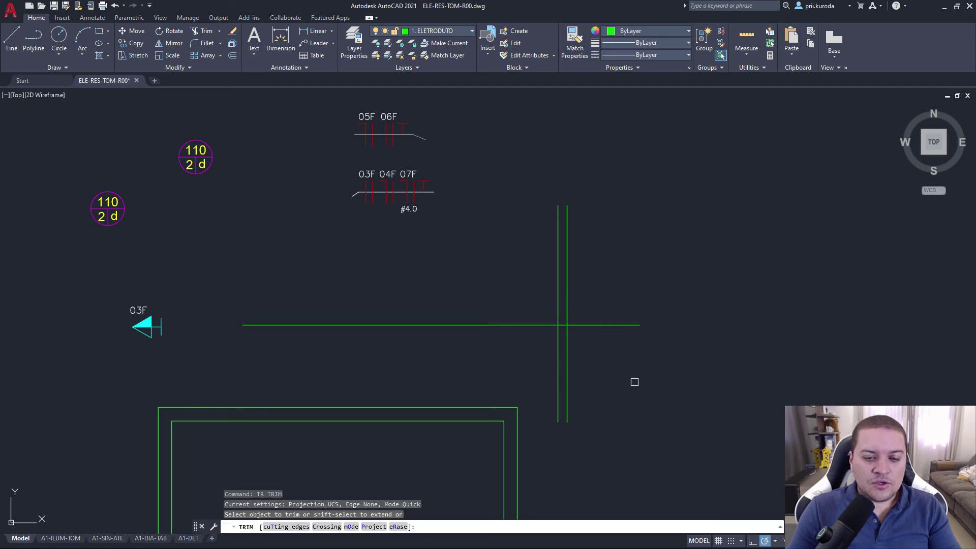
{"action": "left_click", "coordinate": [682, 382]}
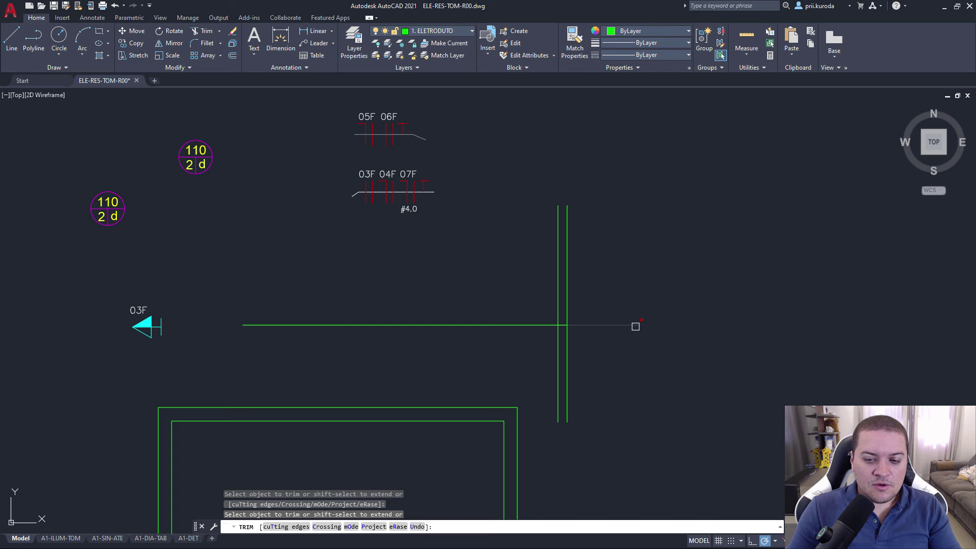
{"action": "scroll", "coordinate": [609, 326], "scroll_direction": "up", "scroll_amount": 6}
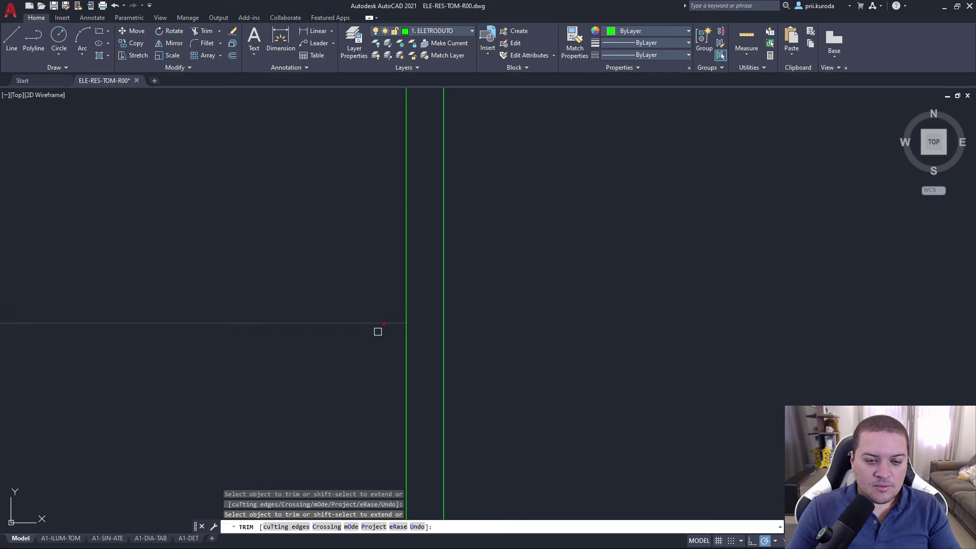
{"action": "key", "text": "Escape"}
{"action": "scroll", "coordinate": [376, 328], "scroll_direction": "down", "scroll_amount": 8}
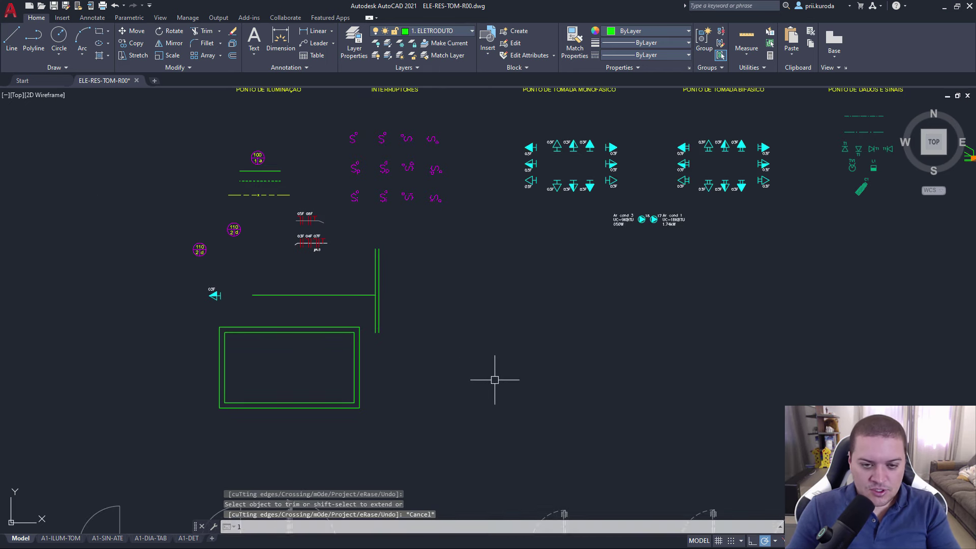
Draw a vertical line right of the junction and window-select it.
{"action": "type", "text": "l"}
{"action": "key", "text": "Return"}
{"action": "left_click", "coordinate": [471, 302]}
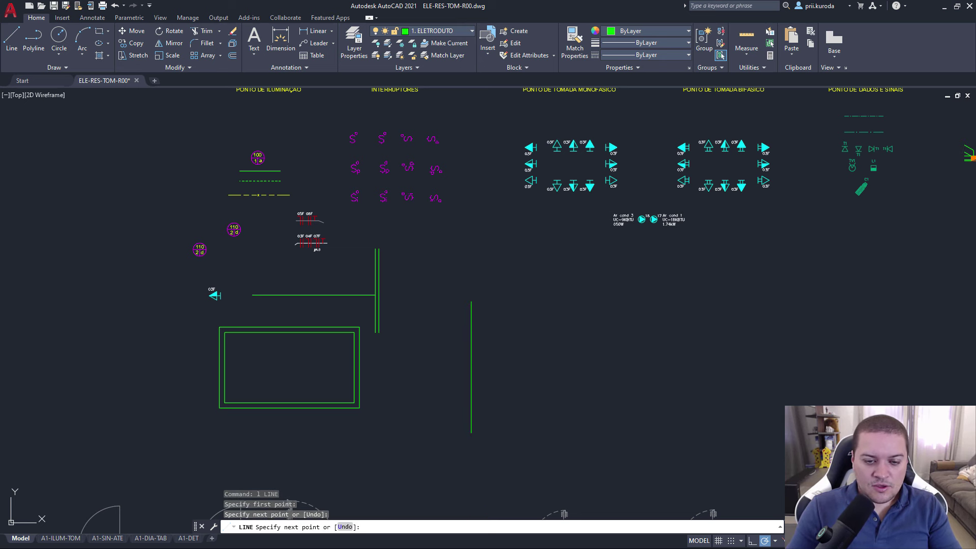
{"action": "key", "text": "Escape"}
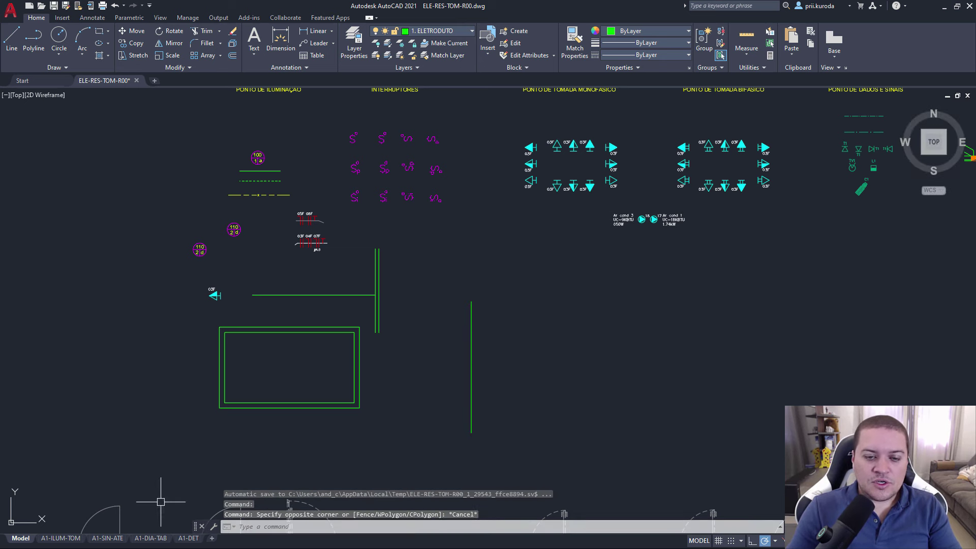
{"action": "left_click", "coordinate": [493, 395]}
{"action": "left_click", "coordinate": [431, 389]}
Copy the new vertical line further to the right.
{"action": "type", "text": "co"}
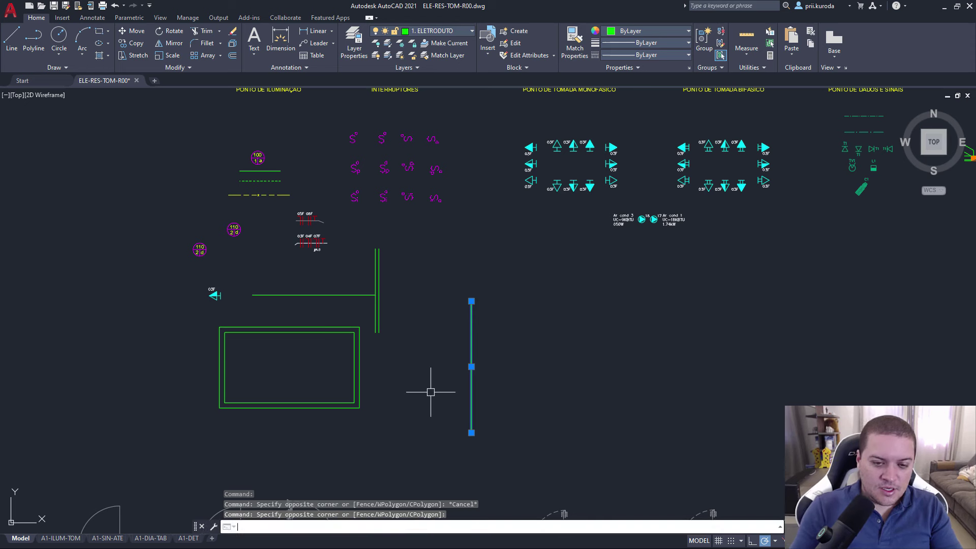
{"action": "key", "text": "Return"}
{"action": "left_click", "coordinate": [545, 386]}
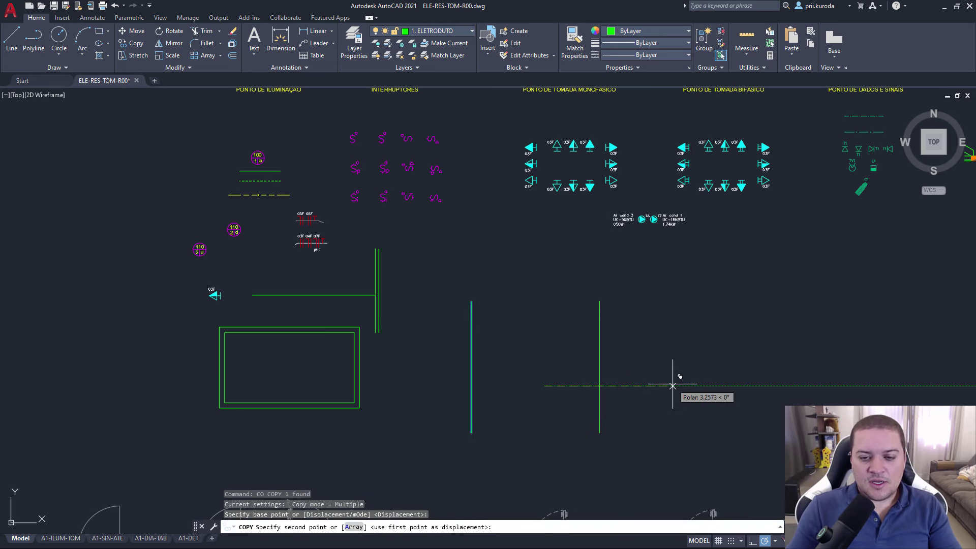
{"action": "left_click", "coordinate": [585, 386]}
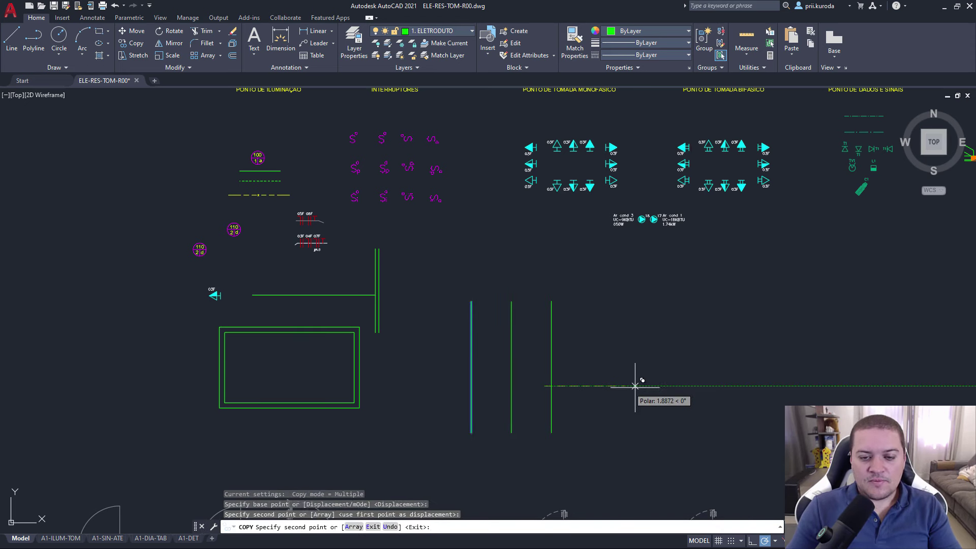
{"action": "key", "text": "Return"}
Draw a horizontal line crossing the vertical test lines.
{"action": "type", "text": "l"}
{"action": "key", "text": "Return"}
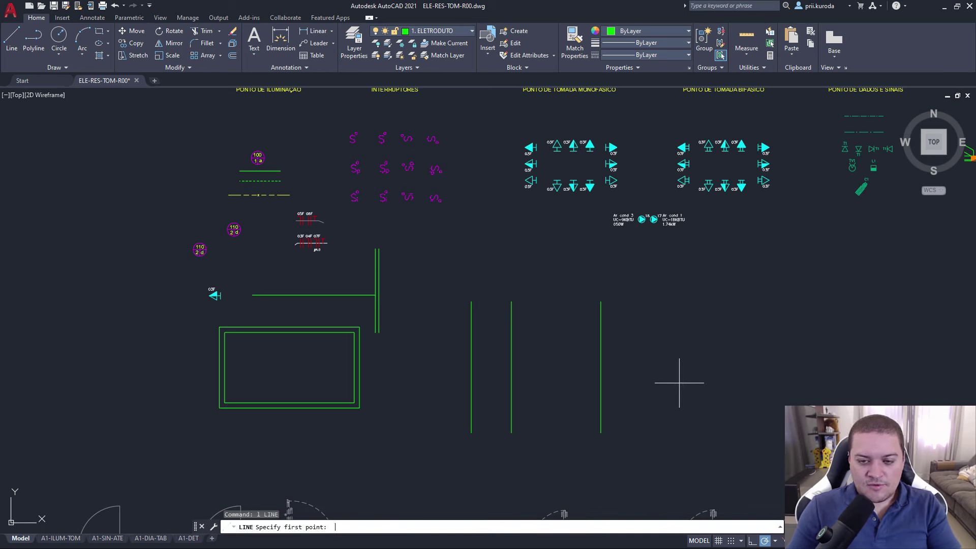
{"action": "left_click", "coordinate": [746, 373]}
{"action": "left_click", "coordinate": [413, 372]}
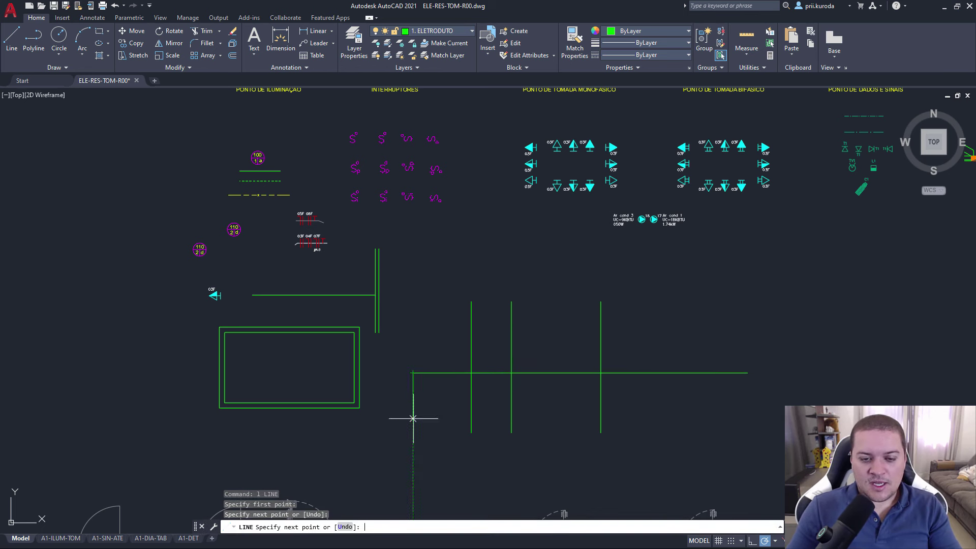
{"action": "key", "text": "Return"}
Try trimming the crossing test lines, then cancel the trim.
{"action": "type", "text": "tr"}
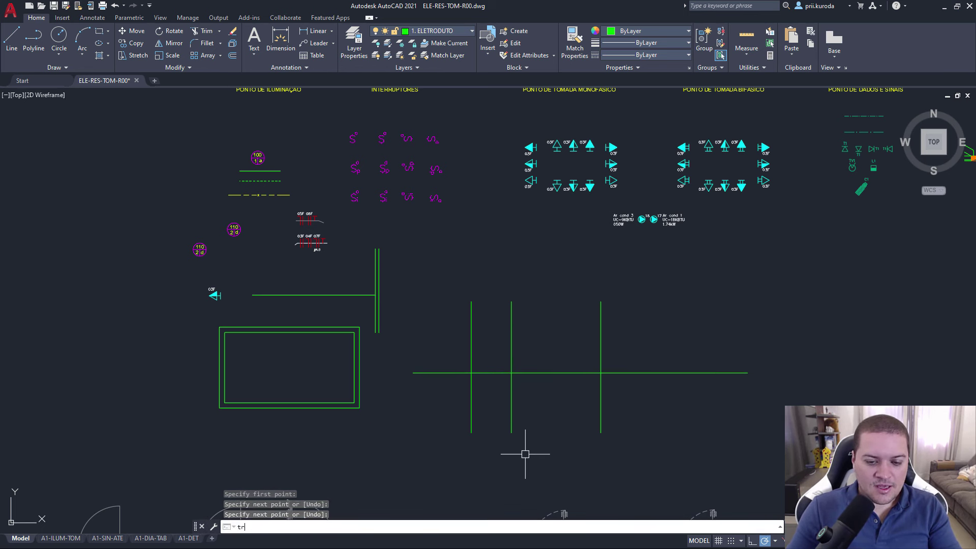
{"action": "key", "text": "Return"}
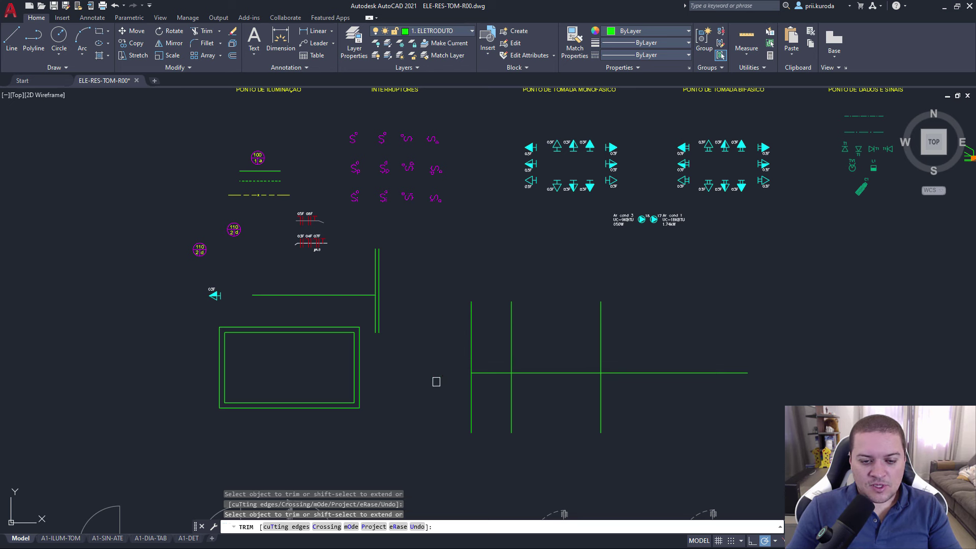
{"action": "scroll", "coordinate": [514, 364], "scroll_direction": "up", "scroll_amount": 4}
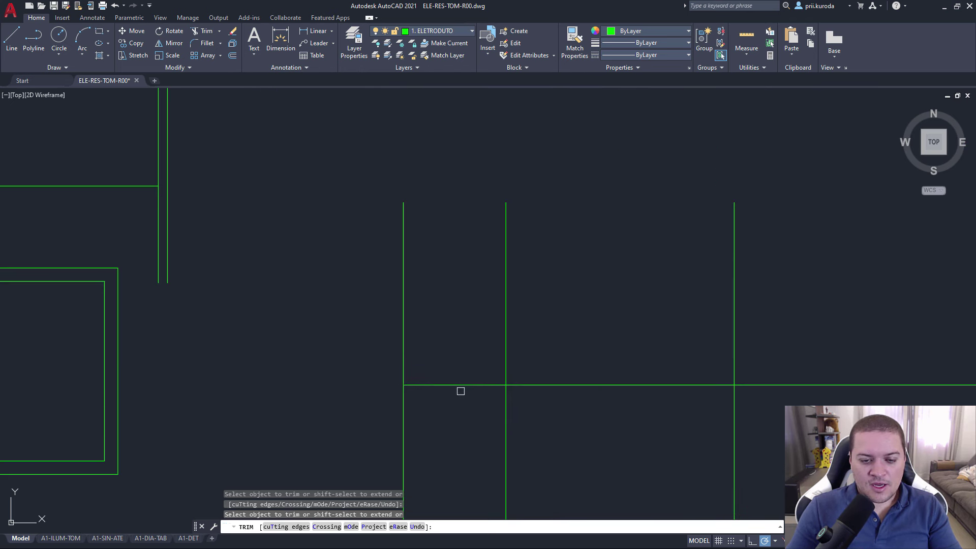
{"action": "scroll", "coordinate": [456, 422], "scroll_direction": "down", "scroll_amount": 2}
{"action": "middle_click_drag", "start_coordinate": [453, 445], "coordinate": [423, 382]}
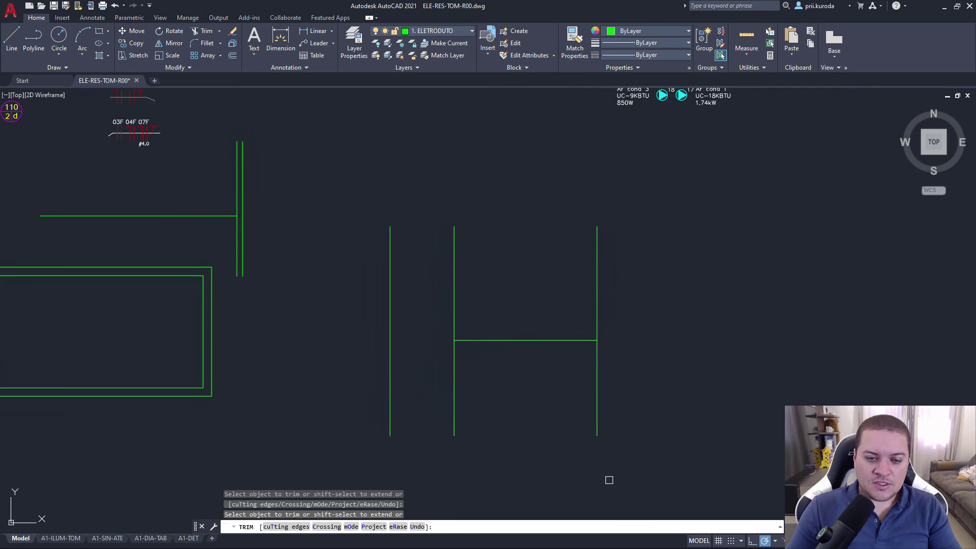
{"action": "key", "text": "Escape"}
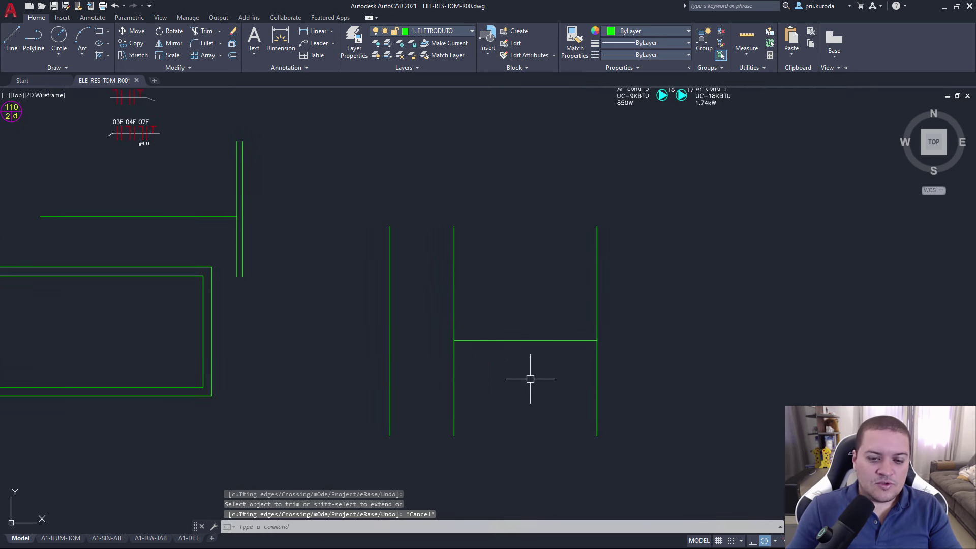
Window-select and delete the four test lines, bringing the whole plan back into view.
{"action": "left_click", "coordinate": [641, 388]}
{"action": "left_click", "coordinate": [356, 305]}
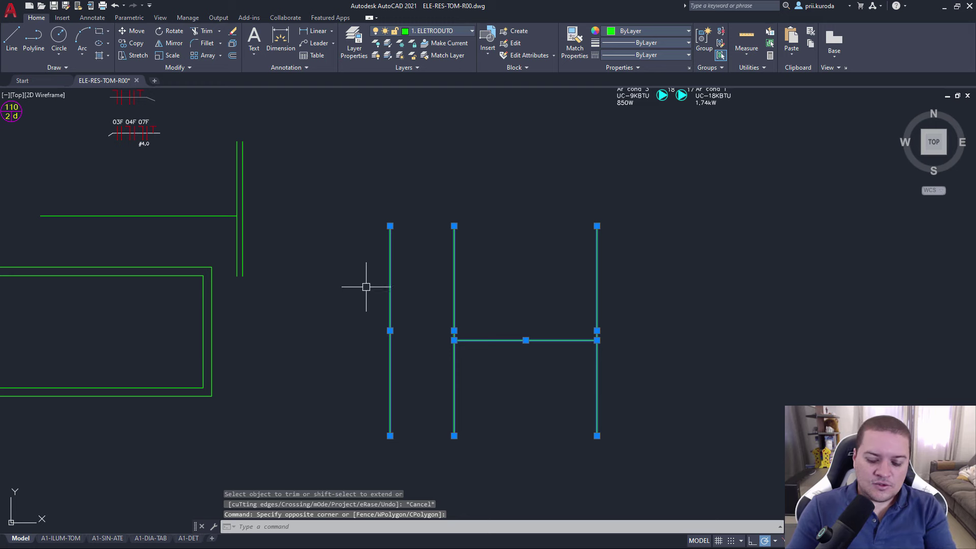
{"action": "key", "text": "Delete"}
{"action": "scroll", "coordinate": [376, 291], "scroll_direction": "down", "scroll_amount": 2}
{"action": "middle_click_drag", "start_coordinate": [380, 288], "coordinate": [551, 316]}
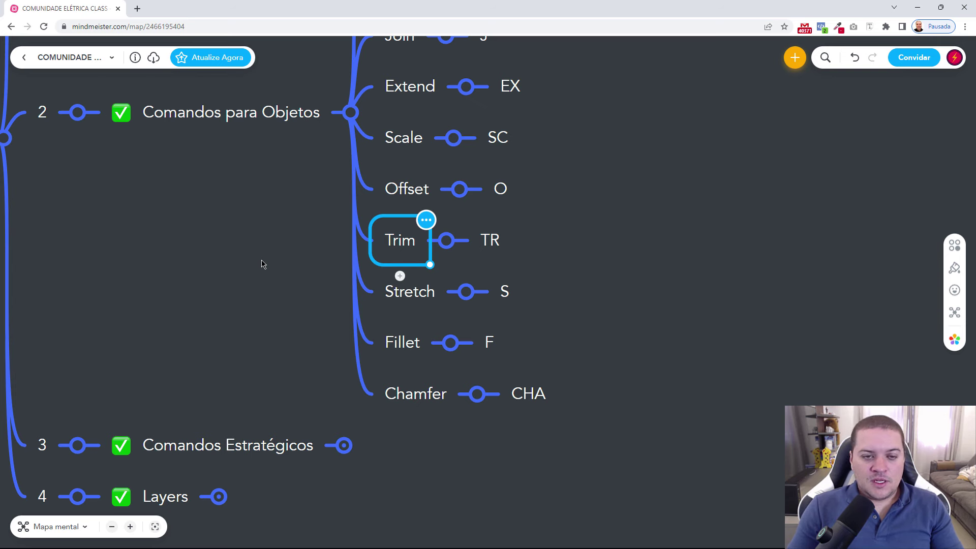
Select the Stretch node below Trim in the MindMeister map.
{"action": "left_click", "coordinate": [420, 300]}
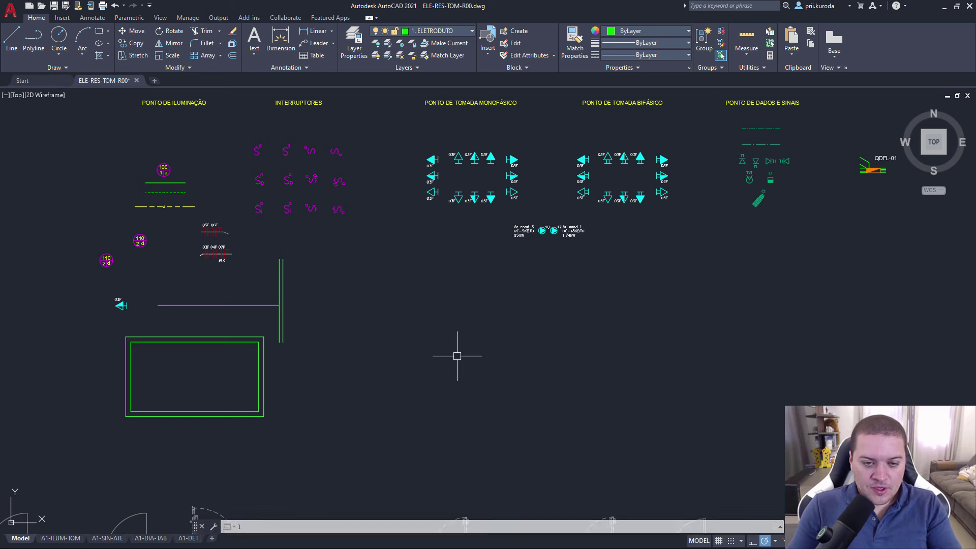
{"action": "type", "text": "l"}
{"action": "key", "text": "Return"}
{"action": "left_click", "coordinate": [468, 271]}
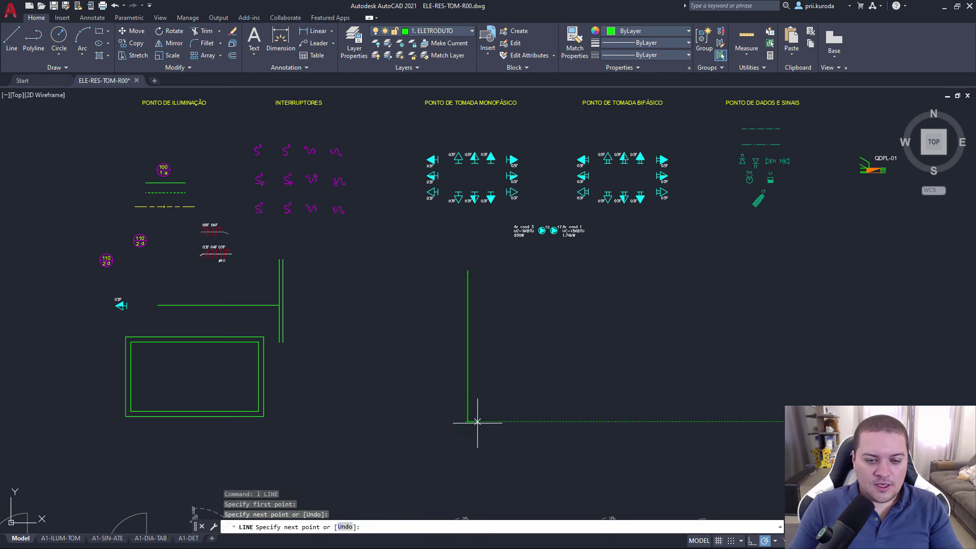
{"action": "left_click", "coordinate": [477, 422]}
{"action": "scroll", "coordinate": [396, 343], "scroll_direction": "up", "scroll_amount": 2}
{"action": "key", "text": "Return"}
{"action": "key", "text": "Return"}
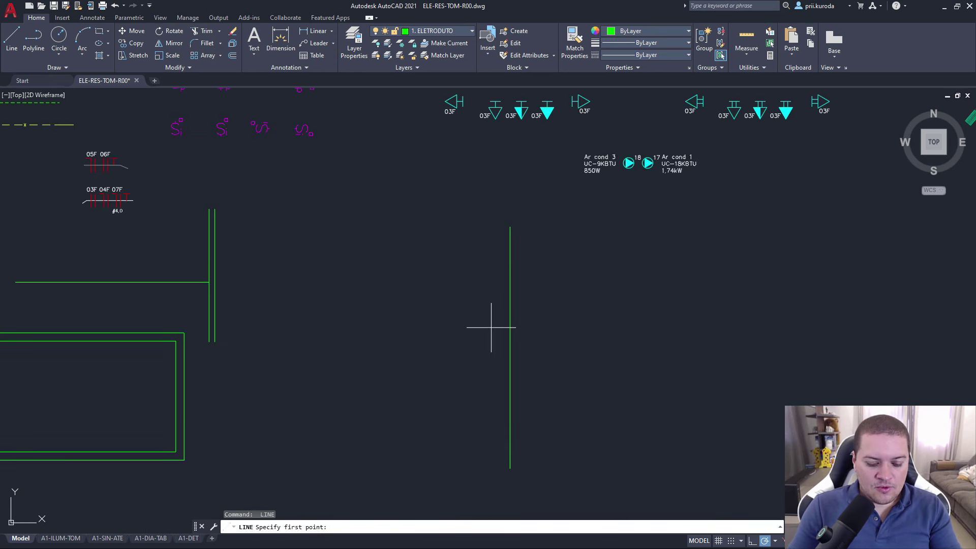
{"action": "type", "text": "rec"}
{"action": "key", "text": "Return"}
{"action": "left_click", "coordinate": [299, 310]}
{"action": "key", "text": "Escape"}
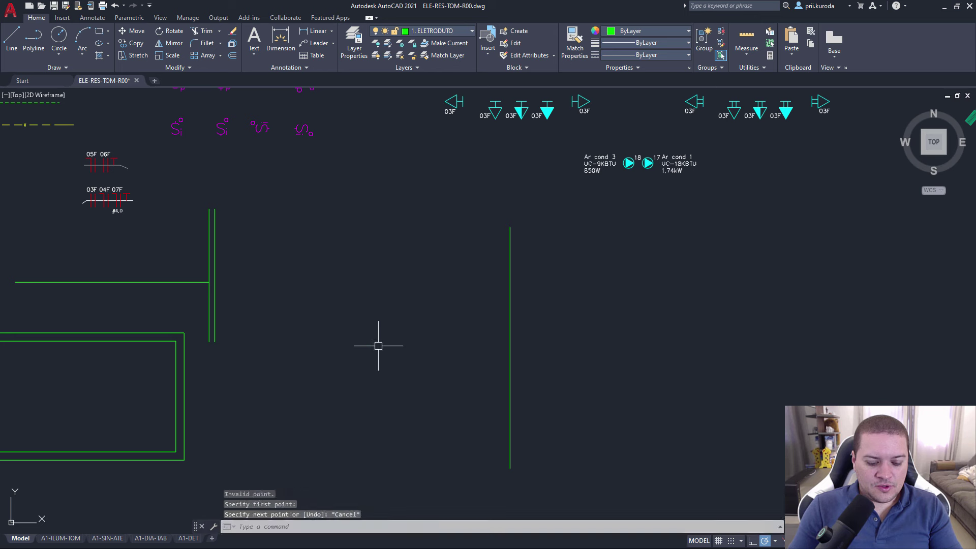
{"action": "key", "text": "Escape"}
{"action": "key", "text": "Escape"}
{"action": "type", "text": "rec"}
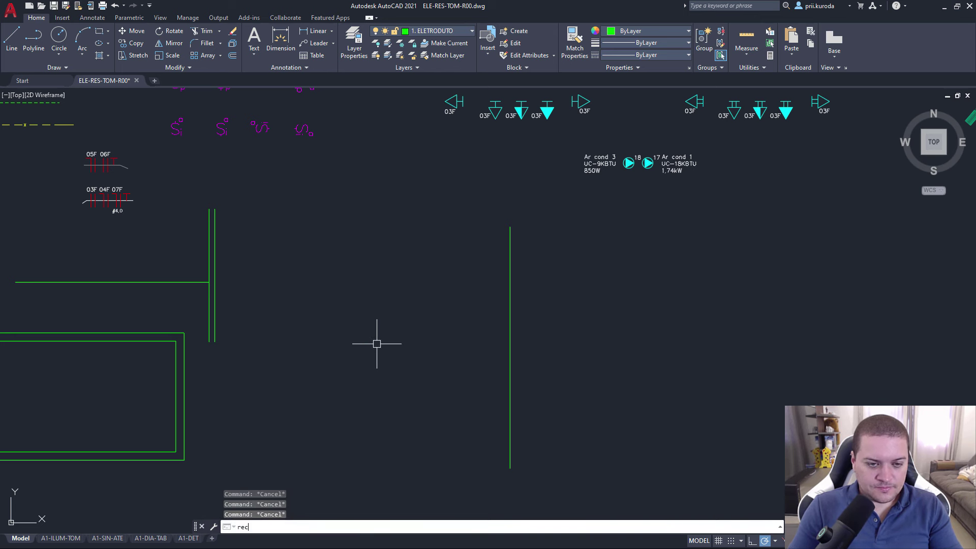
{"action": "key", "text": "Return"}
{"action": "left_click", "coordinate": [278, 304]}
{"action": "left_click", "coordinate": [407, 355]}
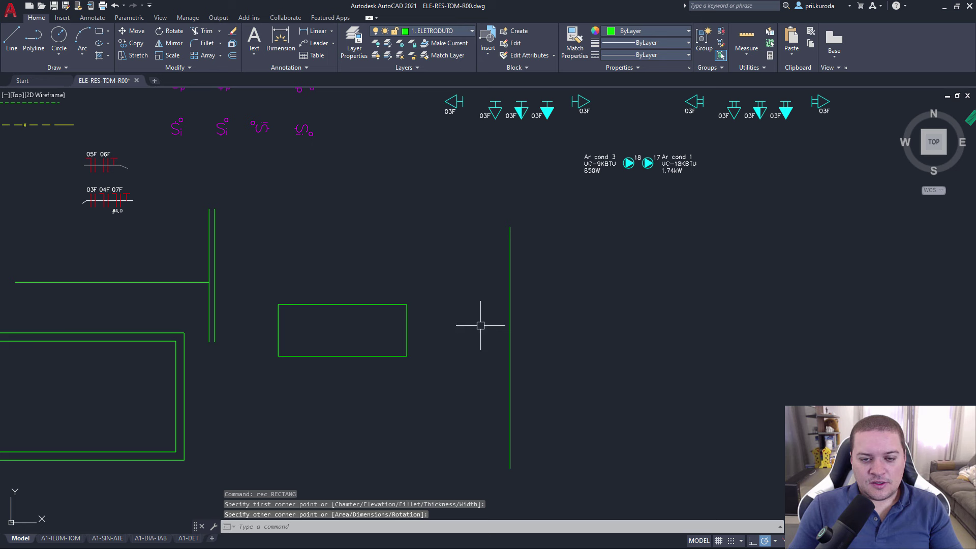
{"action": "left_click", "coordinate": [516, 302]}
{"action": "left_click", "coordinate": [458, 377]}
{"action": "key", "text": "Escape"}
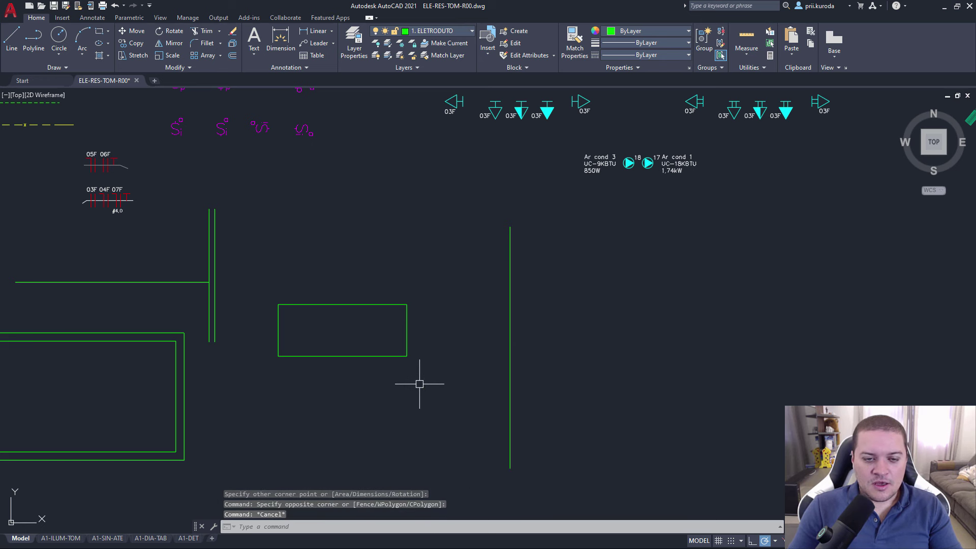
{"action": "left_click", "coordinate": [407, 352]}
{"action": "left_click", "coordinate": [407, 331]}
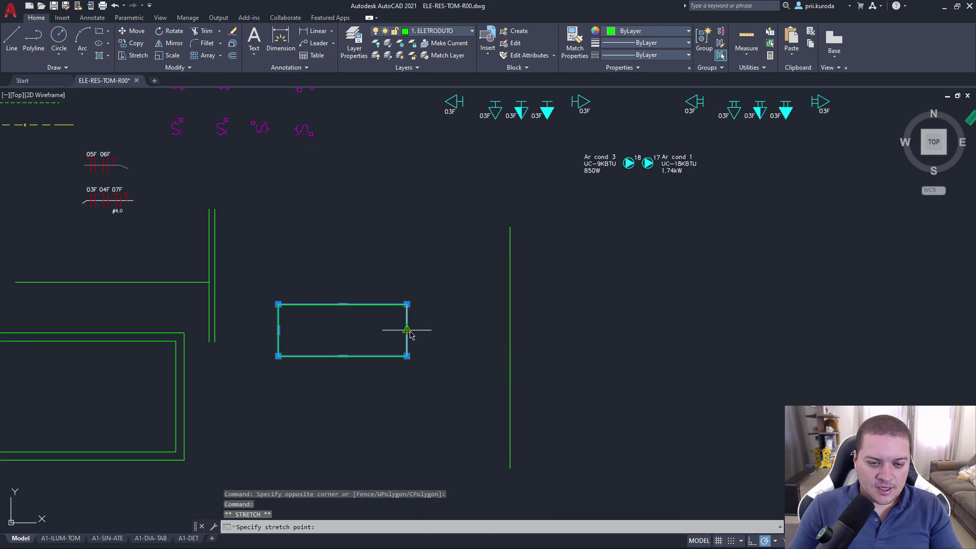
{"action": "left_click", "coordinate": [510, 330]}
{"action": "key", "text": "Escape"}
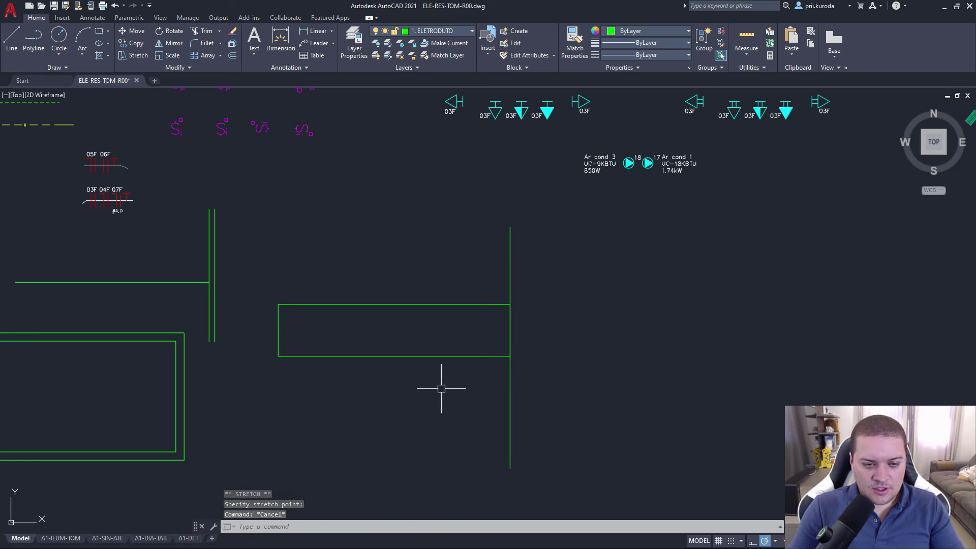
{"action": "key", "text": "ctrl+z"}
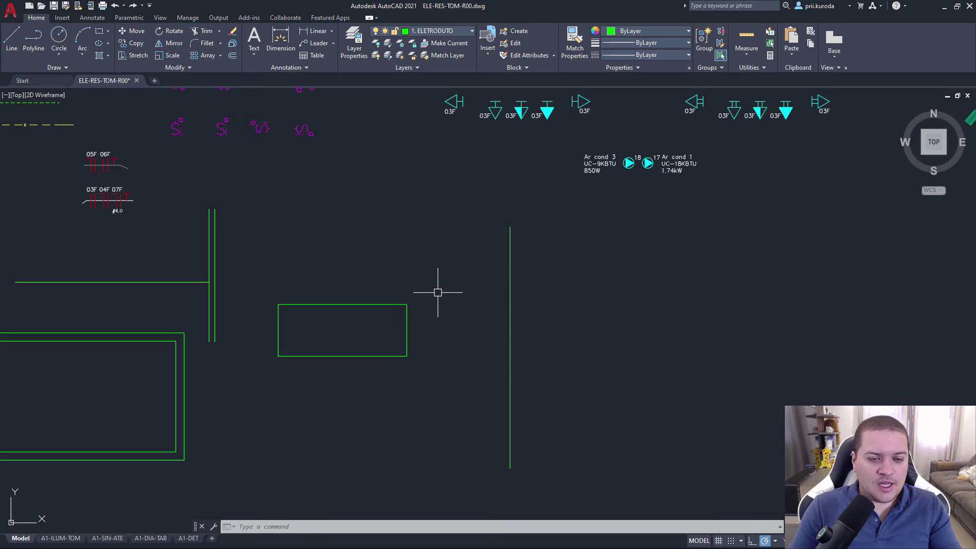
{"action": "scroll", "coordinate": [413, 359], "scroll_direction": "up", "scroll_amount": 2}
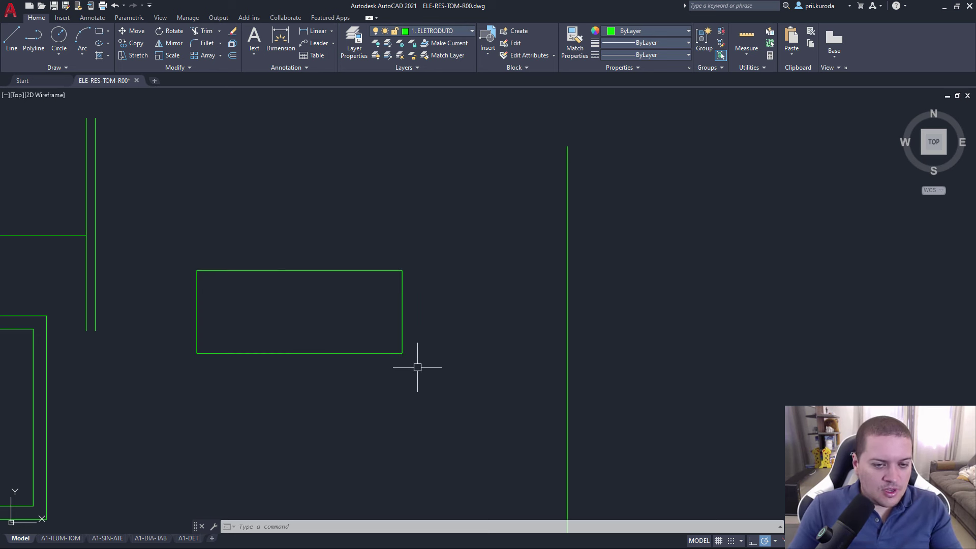
Select the small rectangle and the vertical wall line, then clear the selection.
{"action": "left_click", "coordinate": [404, 415]}
{"action": "left_click", "coordinate": [306, 251]}
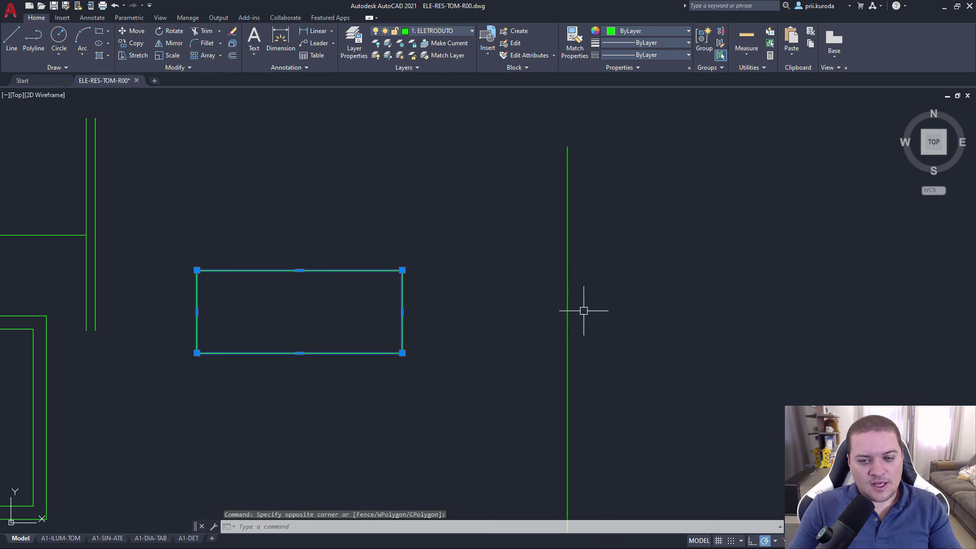
{"action": "left_click", "coordinate": [567, 310]}
{"action": "key", "text": "Escape"}
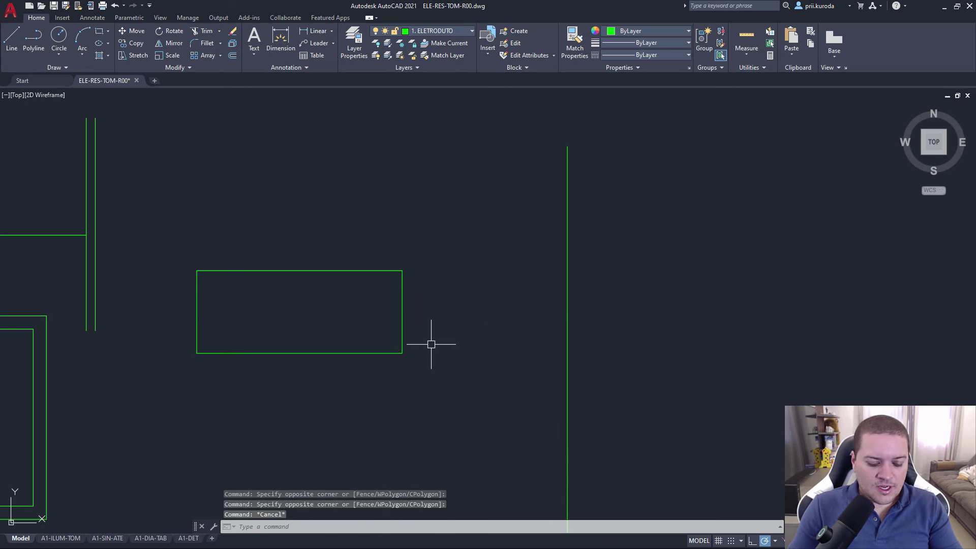
Start STRETCH on the rectangle with a lower-right corner base point, then cancel.
{"action": "type", "text": "s"}
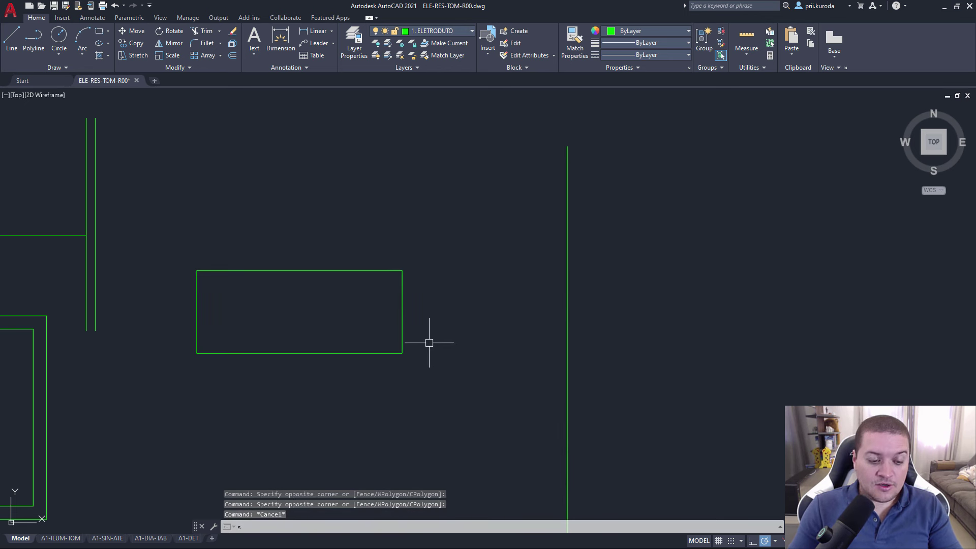
{"action": "key", "text": "Escape"}
{"action": "key", "text": "Escape"}
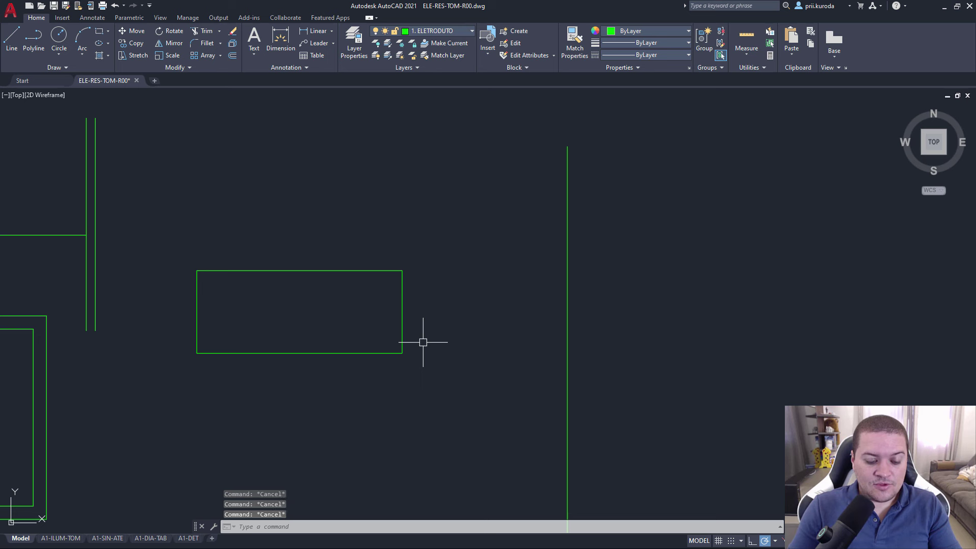
{"action": "type", "text": "s"}
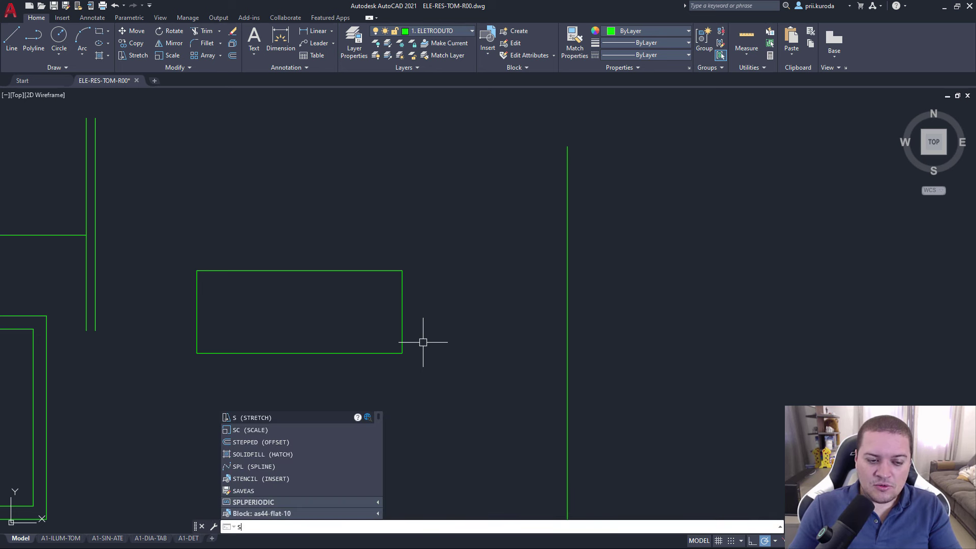
{"action": "key", "text": "Return"}
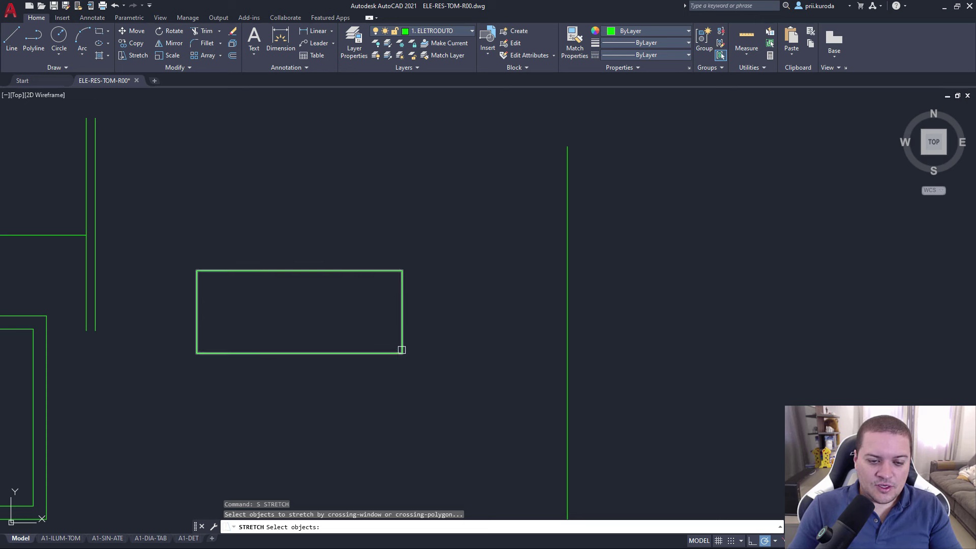
{"action": "left_click", "coordinate": [402, 350]}
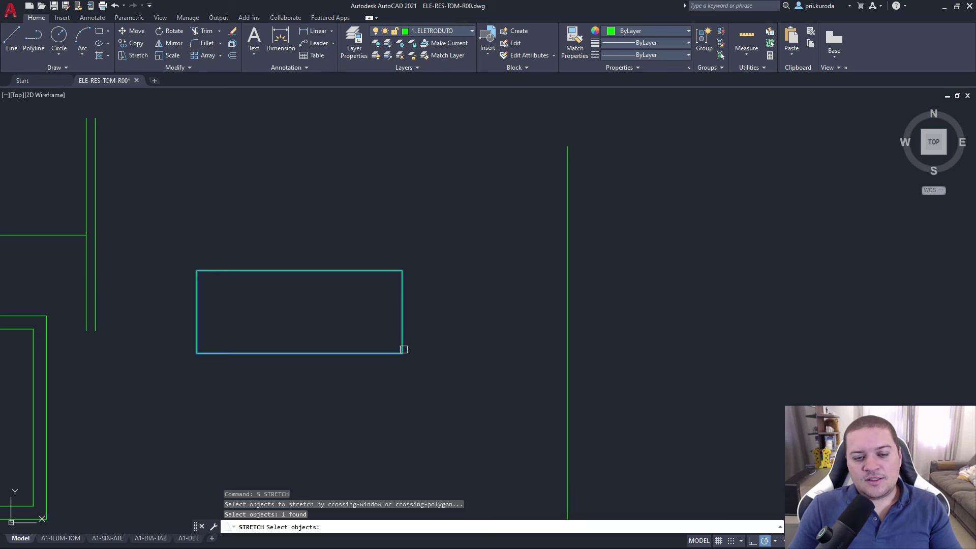
{"action": "key", "text": "Return"}
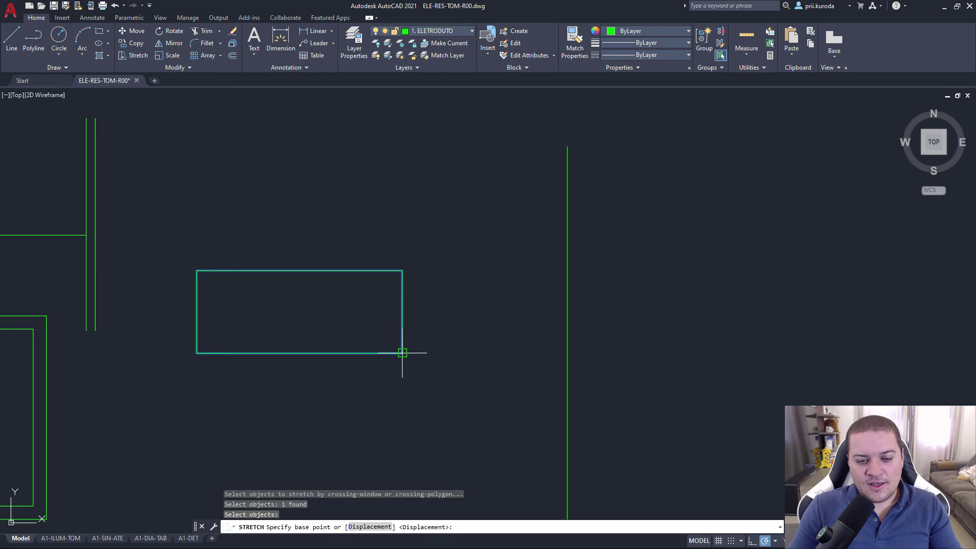
{"action": "left_click", "coordinate": [402, 353]}
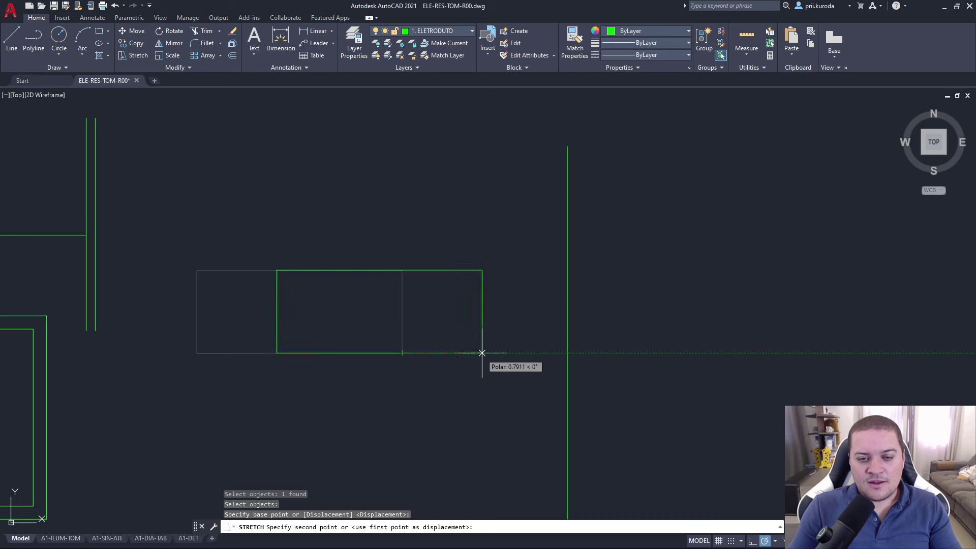
{"action": "key", "text": "Escape"}
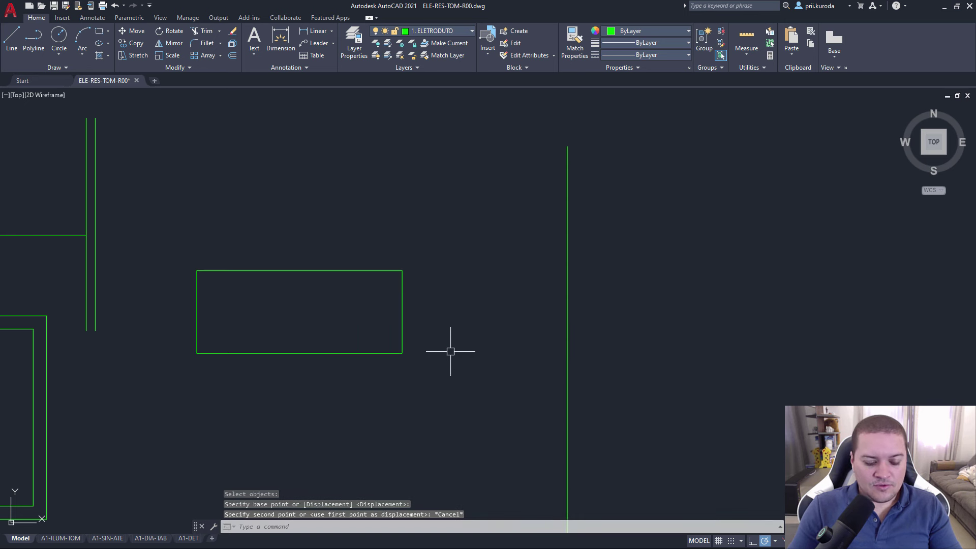
Stretch the rectangle's corner to the vertical line via crossing window, then undo it.
{"action": "type", "text": "s"}
{"action": "key", "text": "Return"}
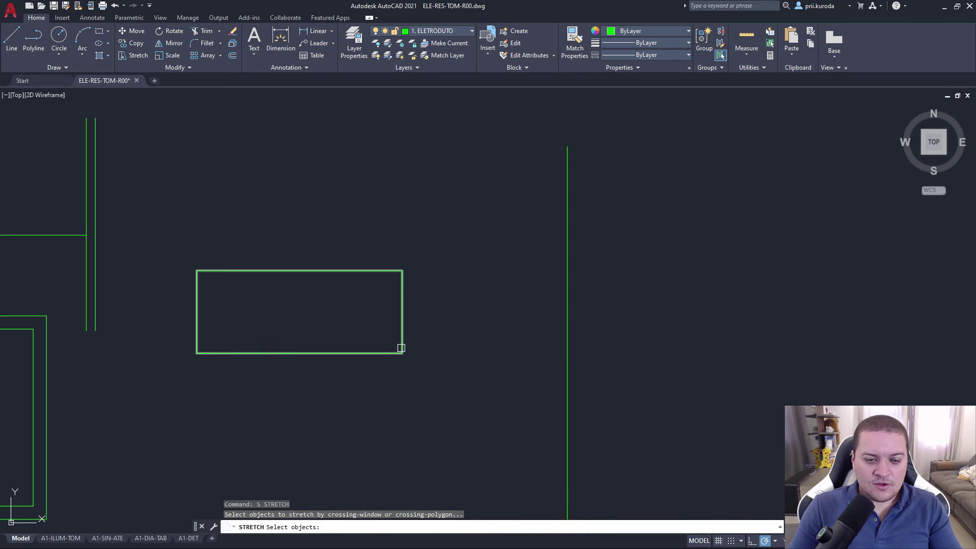
{"action": "left_click", "coordinate": [414, 368]}
{"action": "left_click", "coordinate": [389, 344]}
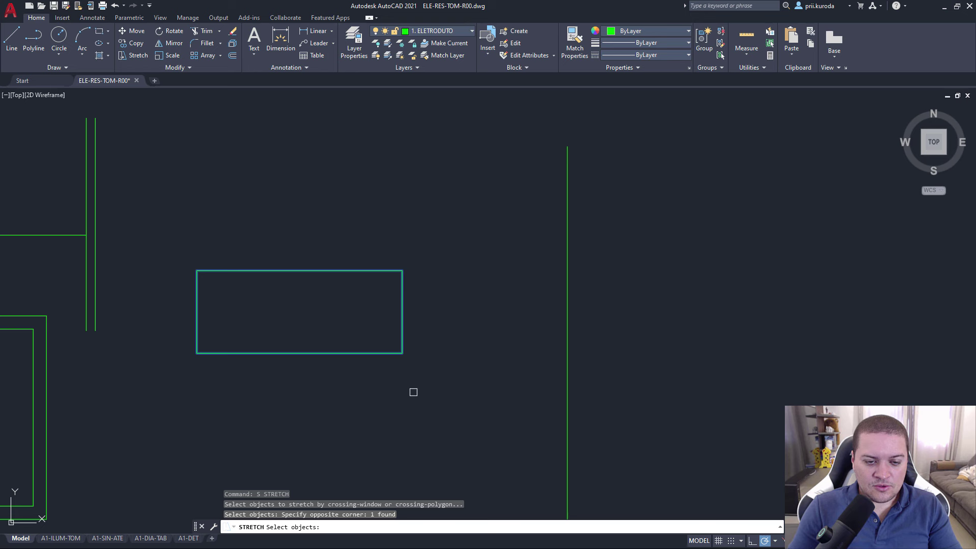
{"action": "key", "text": "Return"}
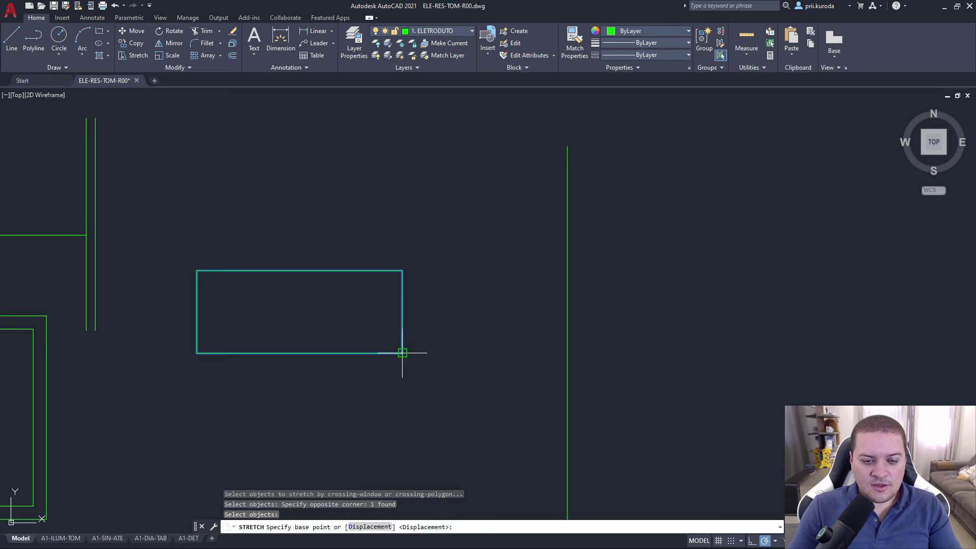
{"action": "left_click", "coordinate": [402, 353]}
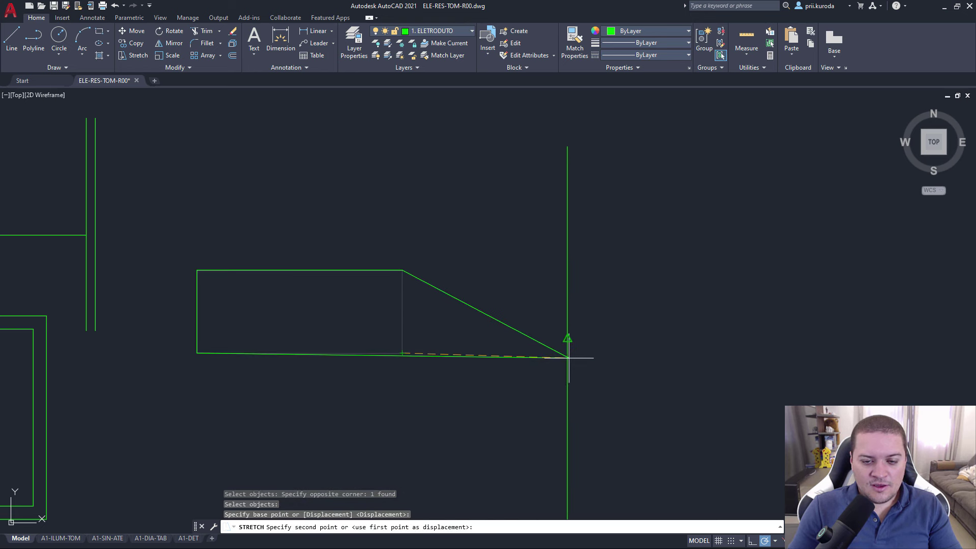
{"action": "left_click", "coordinate": [568, 340]}
{"action": "key", "text": "ctrl+z"}
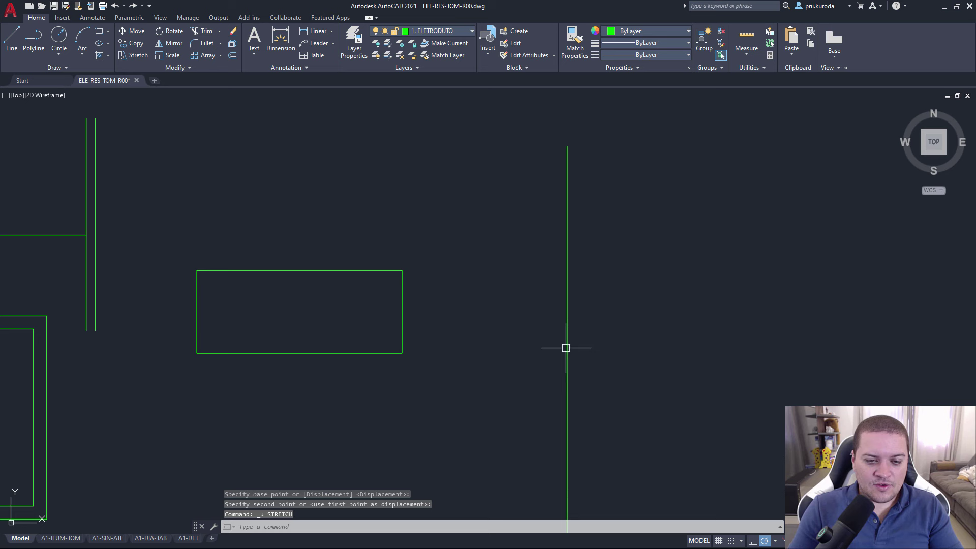
{"action": "key", "text": "Escape"}
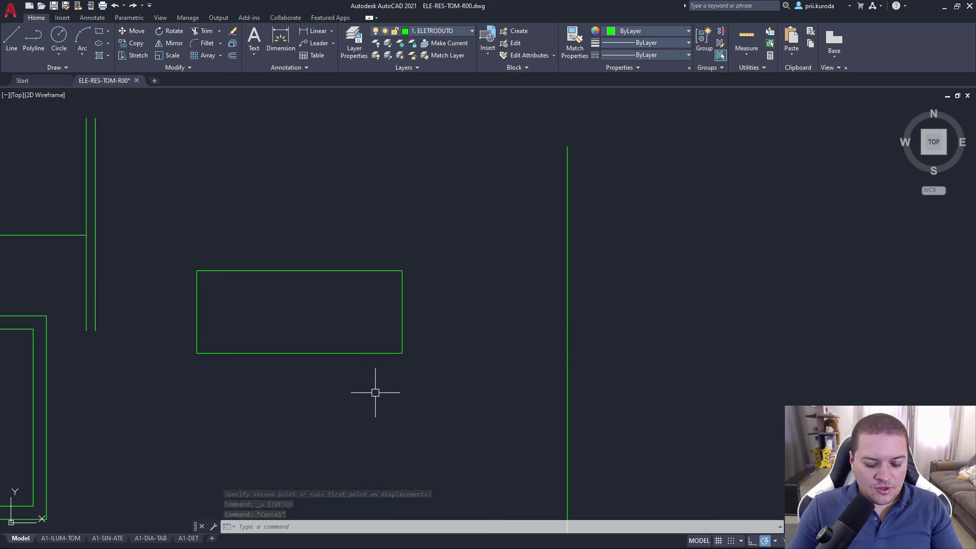
Retry STRETCH by picking the rectangle and its corner, then cancel.
{"action": "type", "text": "s"}
{"action": "key", "text": "Return"}
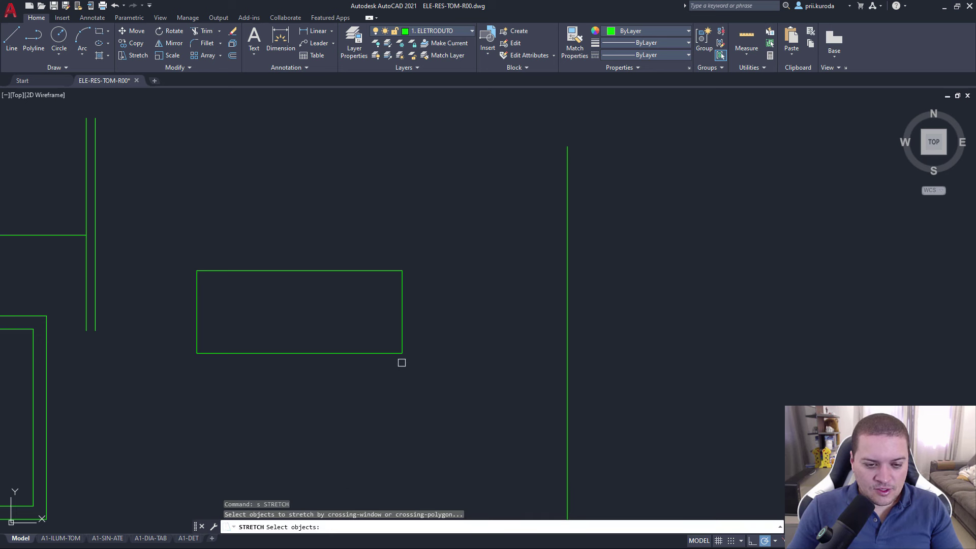
{"action": "left_click", "coordinate": [403, 354]}
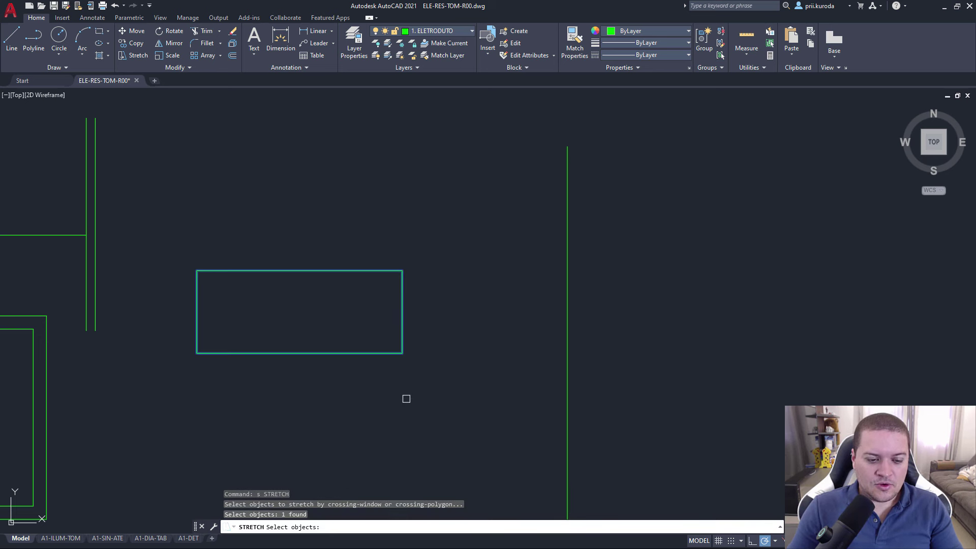
{"action": "key", "text": "Return"}
{"action": "left_click", "coordinate": [403, 353]}
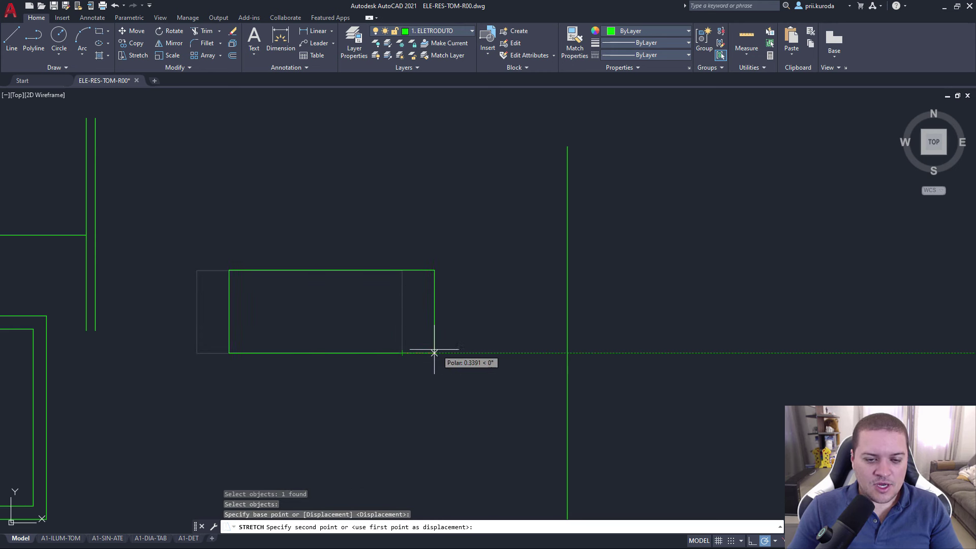
{"action": "key", "text": "Escape"}
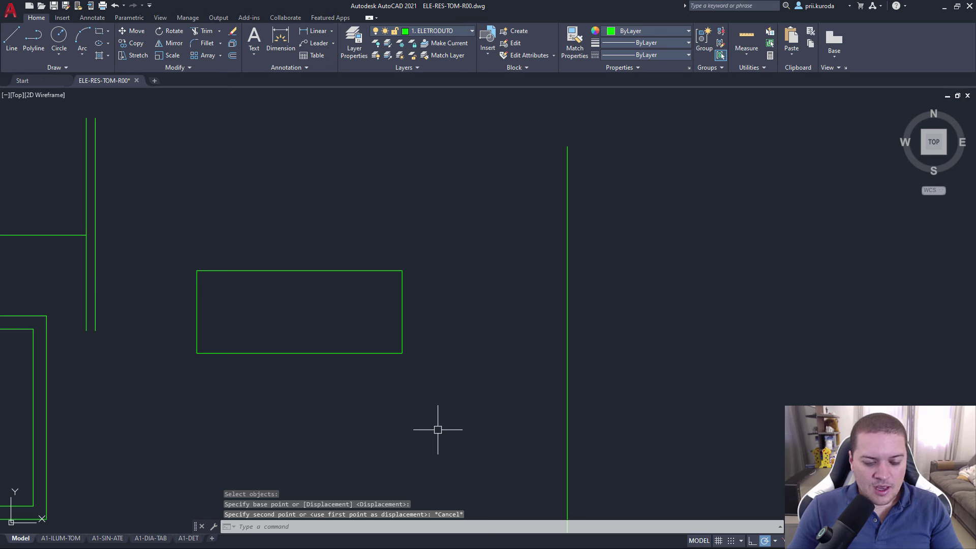
Retry STRETCH with a crossing window over the lower-right corner, then cancel.
{"action": "type", "text": "s"}
{"action": "key", "text": "Return"}
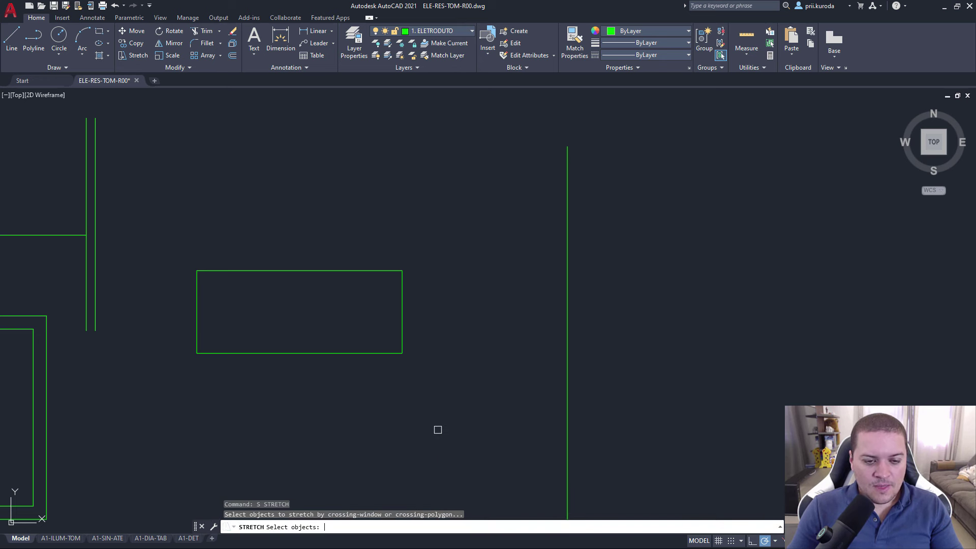
{"action": "left_click", "coordinate": [428, 371]}
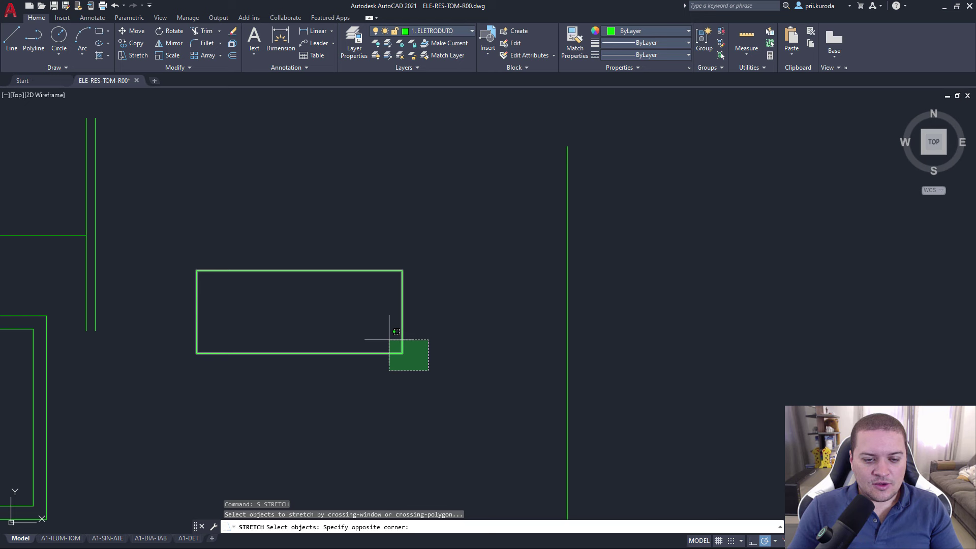
{"action": "left_click", "coordinate": [392, 343]}
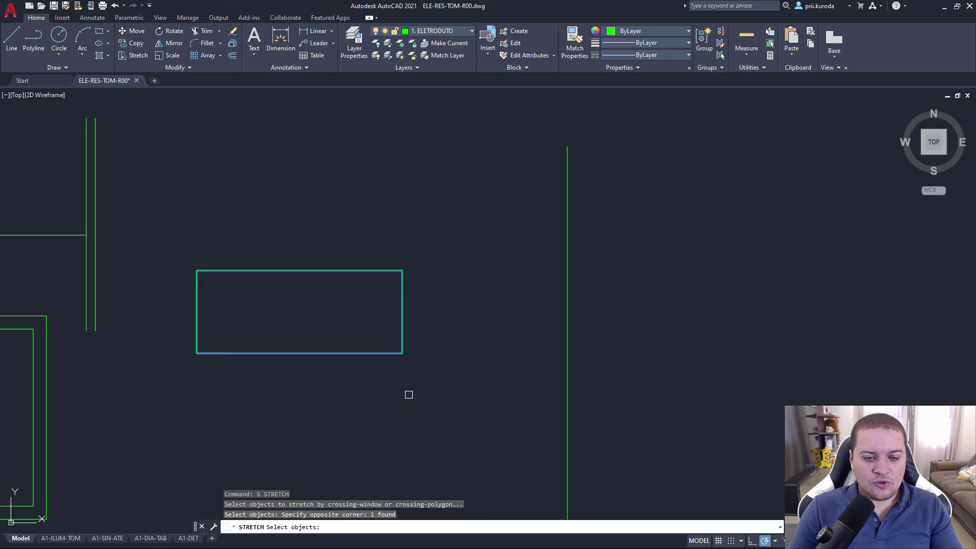
{"action": "key", "text": "Return"}
{"action": "left_click", "coordinate": [402, 353]}
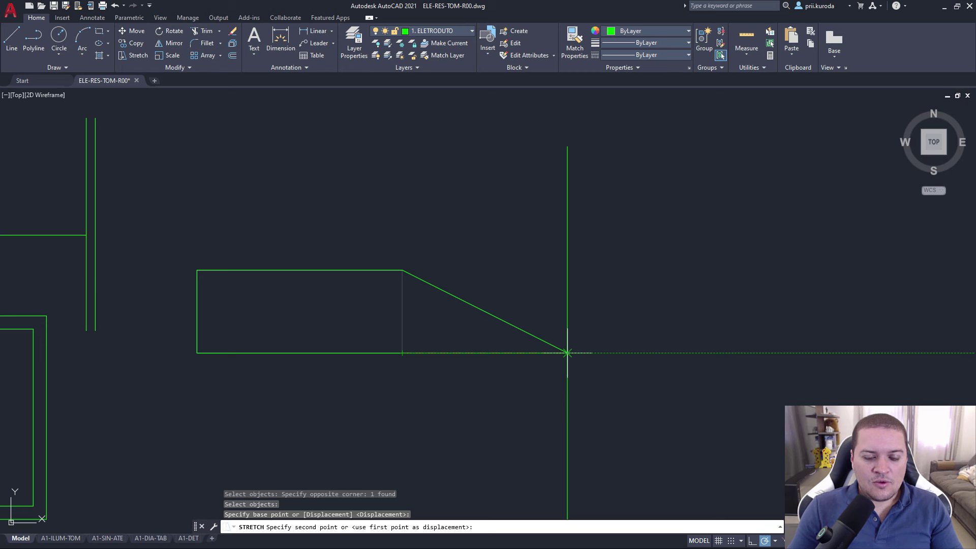
{"action": "key", "text": "Escape"}
{"action": "key", "text": "Escape"}
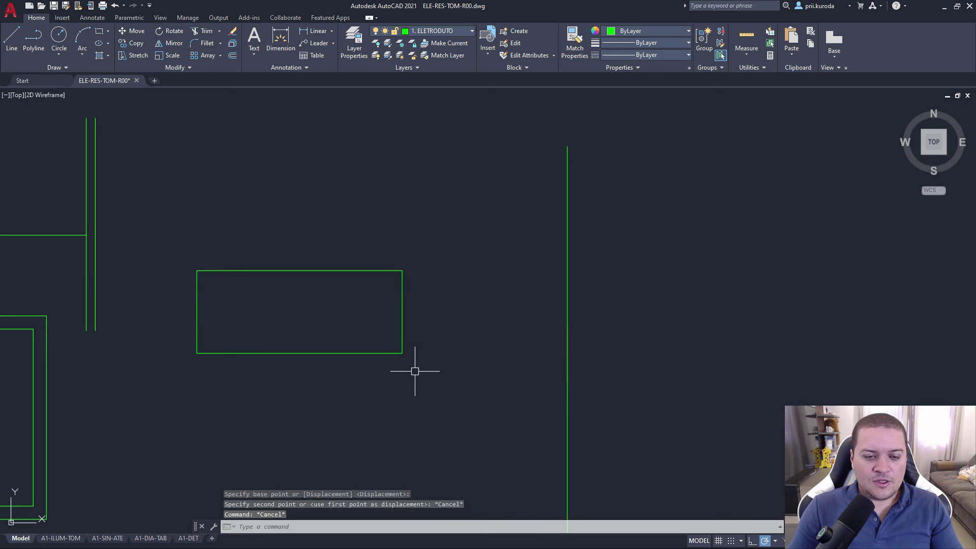
{"action": "key", "text": "Escape"}
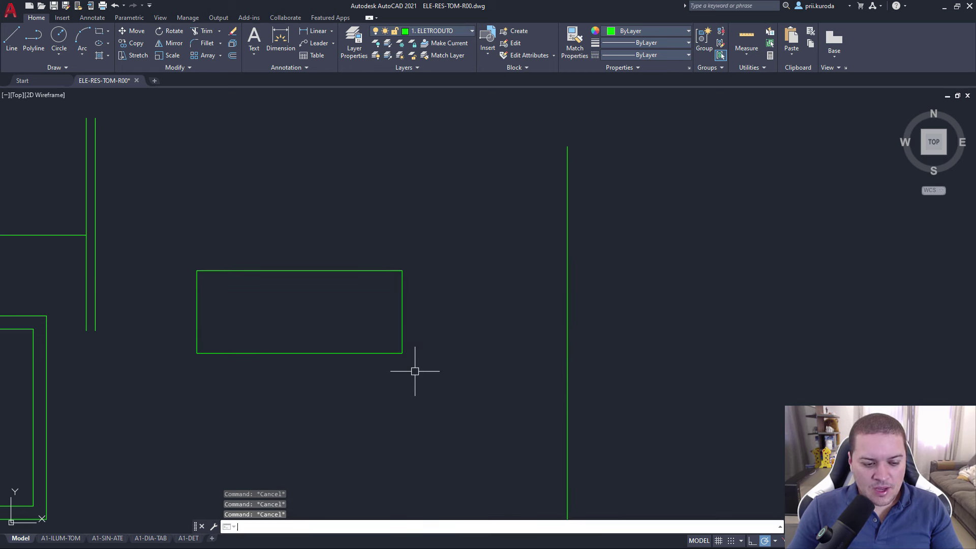
{"action": "type", "text": "s"}
Stretch the rectangle's right edge from its midpoint to the vertical line, then undo.
{"action": "key", "text": "Return"}
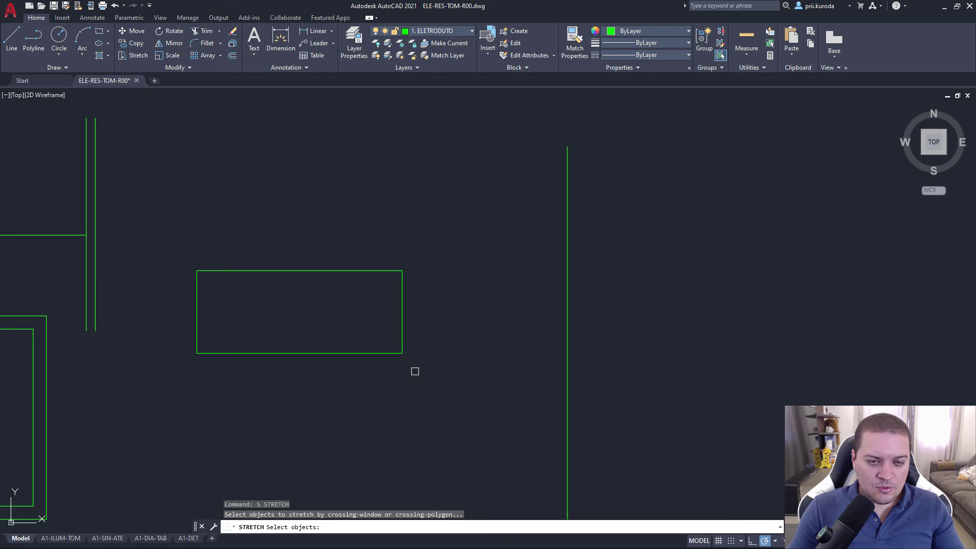
{"action": "left_click", "coordinate": [462, 414]}
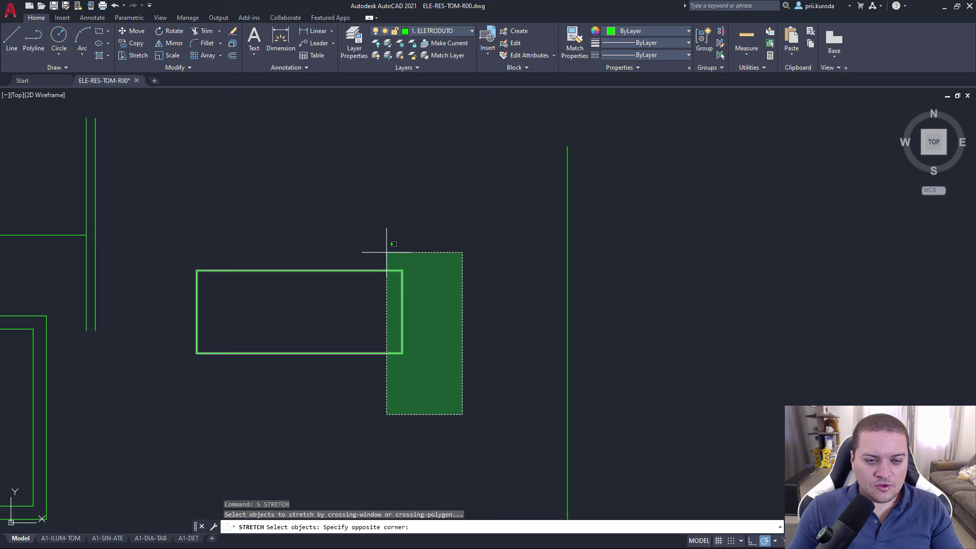
{"action": "left_click", "coordinate": [386, 251]}
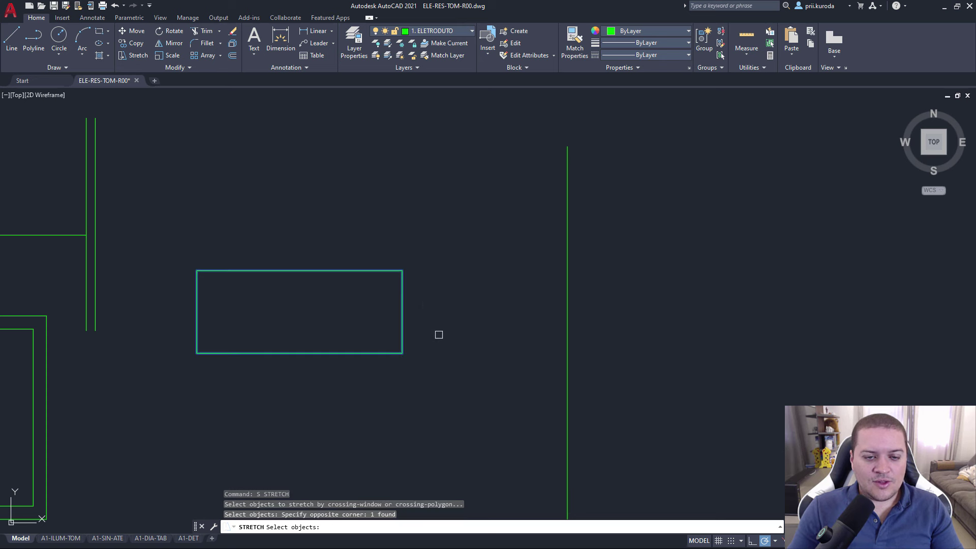
{"action": "key", "text": "Return"}
{"action": "left_click", "coordinate": [403, 312]}
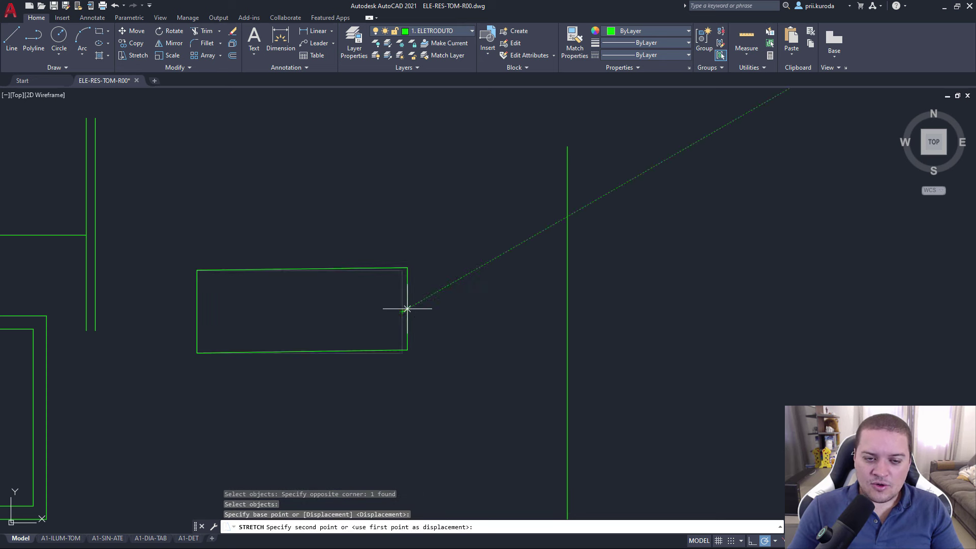
{"action": "left_click", "coordinate": [567, 311]}
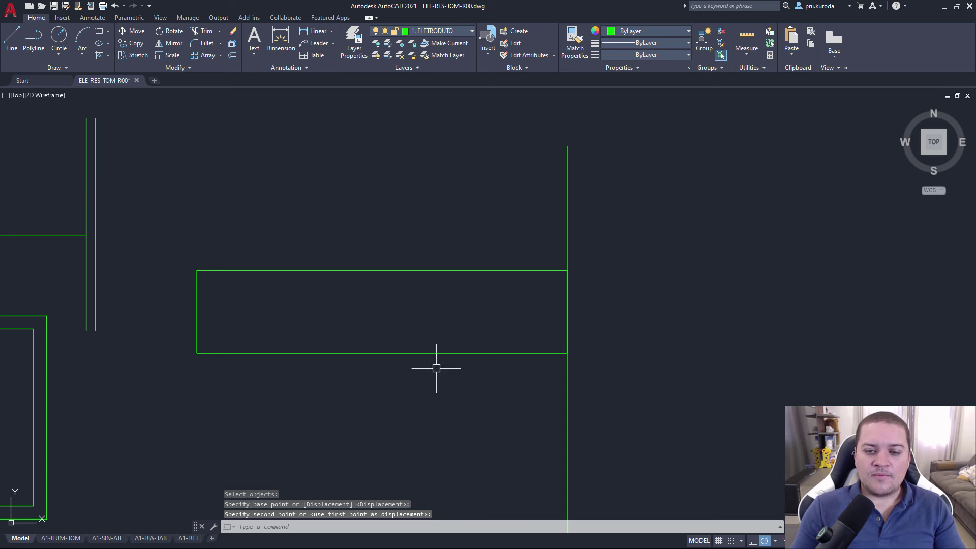
{"action": "key", "text": "Escape"}
{"action": "scroll", "coordinate": [458, 356], "scroll_direction": "down", "scroll_amount": 2}
{"action": "scroll", "coordinate": [446, 362], "scroll_direction": "up", "scroll_amount": 2}
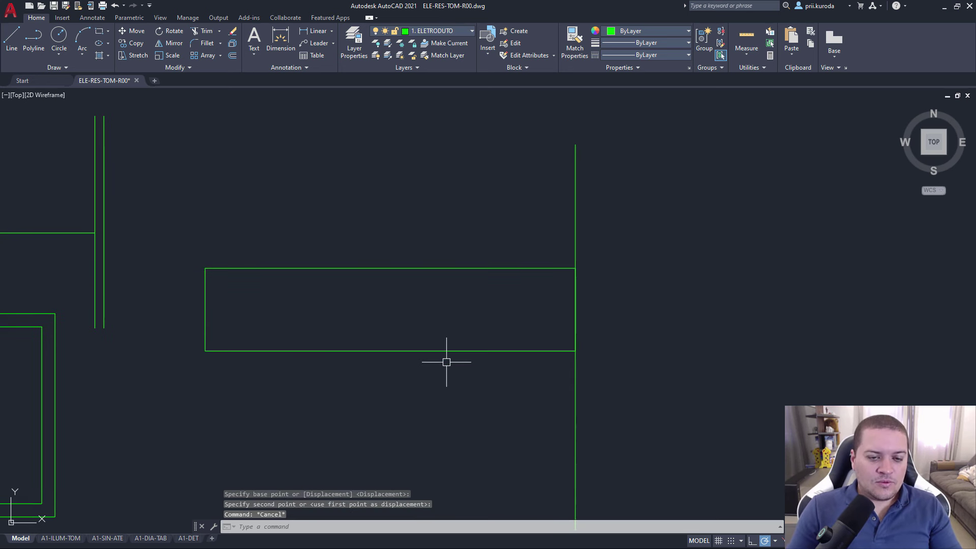
{"action": "key", "text": "ctrl+z"}
{"action": "key", "text": "ctrl+z"}
{"action": "key", "text": "ctrl+z"}
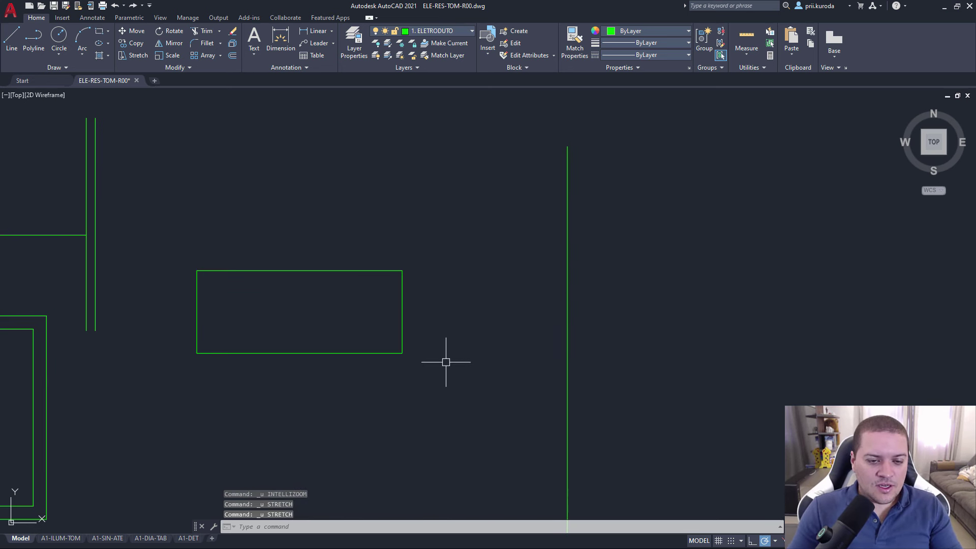
{"action": "key", "text": "Escape"}
Attempt STRETCH again with a bottom-right corner base point, then abandon it.
{"action": "type", "text": "s"}
{"action": "key", "text": "Return"}
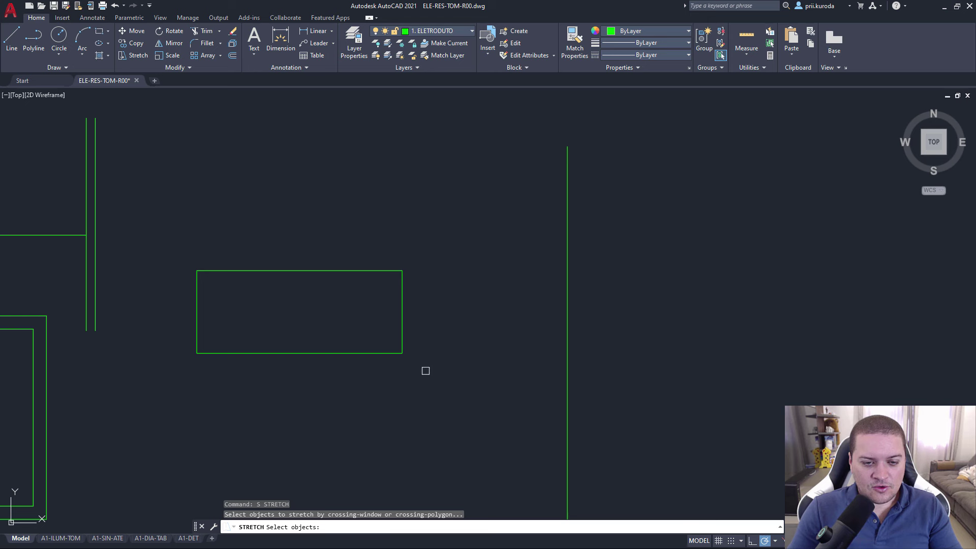
{"action": "left_click", "coordinate": [420, 370]}
{"action": "key", "text": "Escape"}
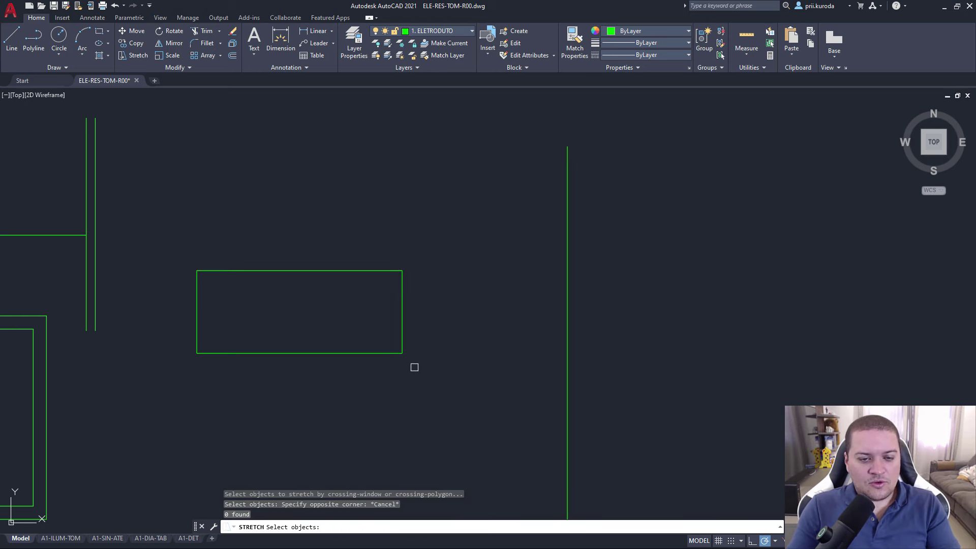
{"action": "left_click", "coordinate": [398, 353]}
{"action": "key", "text": "Return"}
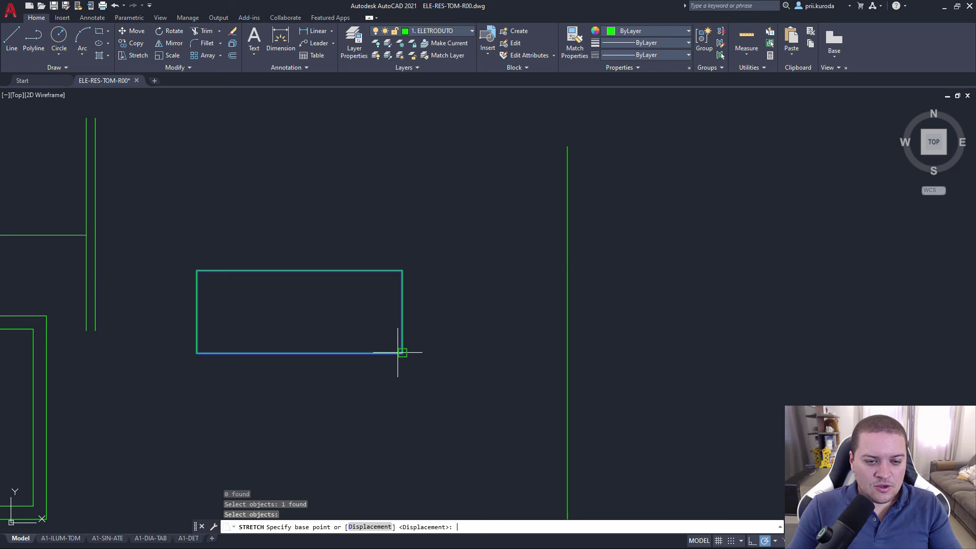
{"action": "left_click", "coordinate": [402, 353]}
{"action": "key", "text": "Escape"}
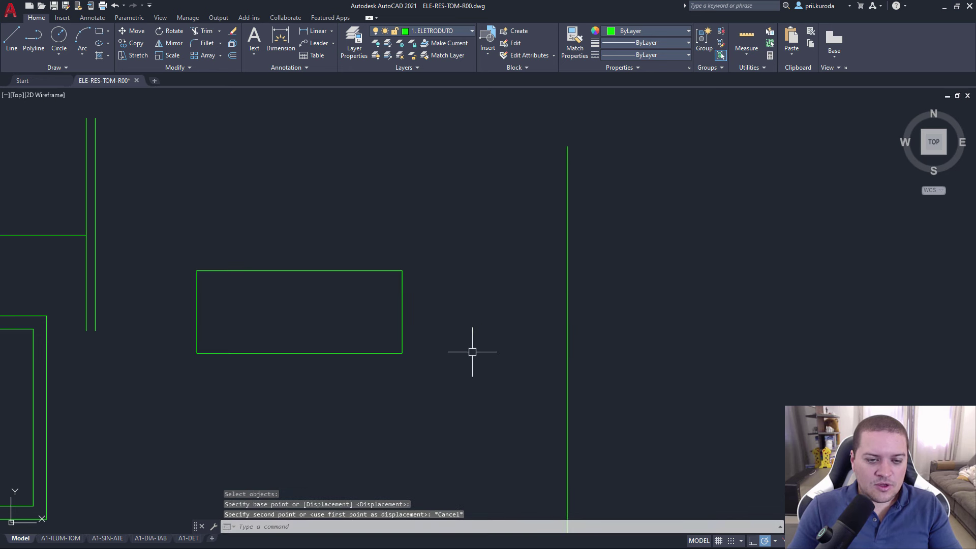
{"action": "key", "text": "Escape"}
{"action": "type", "text": "s"}
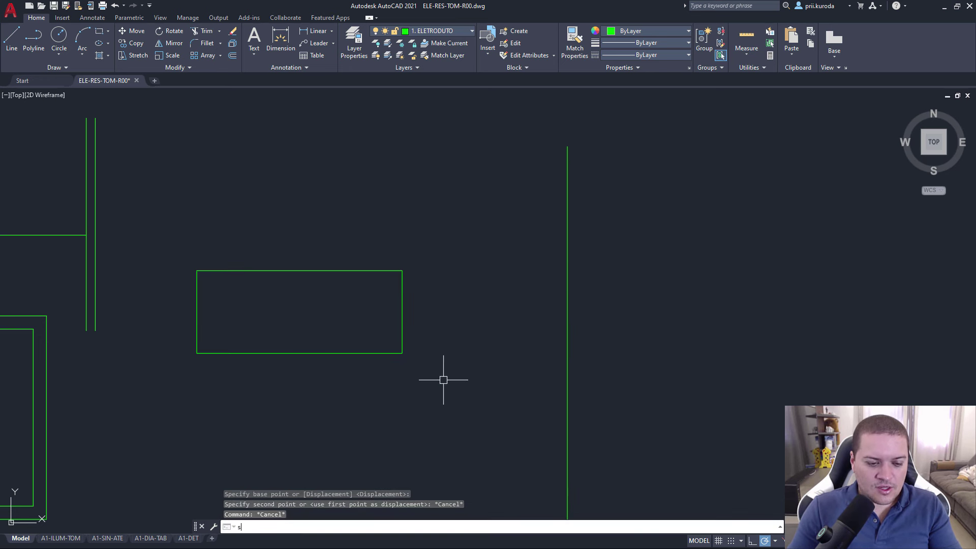
Crossing-window the rectangle's right side and stretch its midpoint onto the vertical line.
{"action": "key", "text": "Return"}
{"action": "left_click", "coordinate": [433, 401]}
{"action": "left_click", "coordinate": [388, 245]}
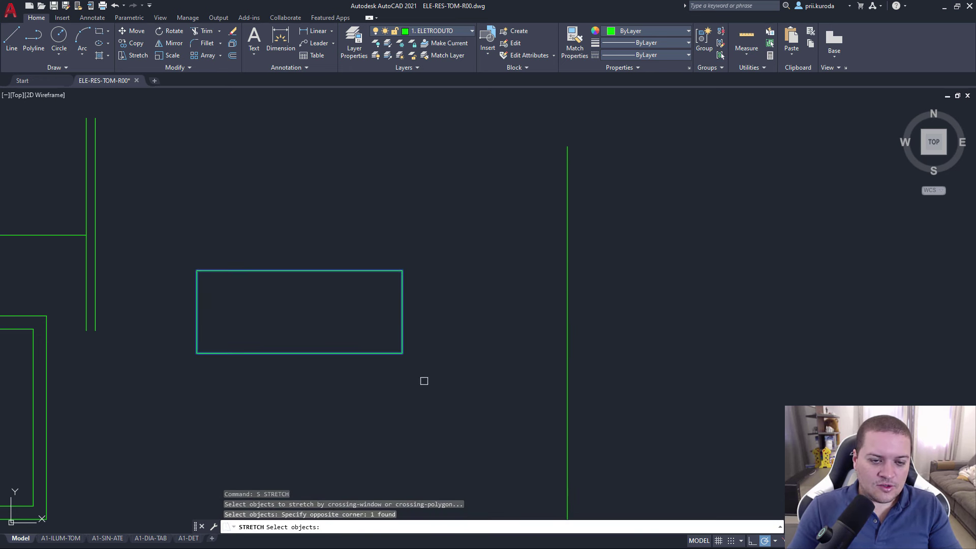
{"action": "key", "text": "Return"}
{"action": "left_click", "coordinate": [402, 312]}
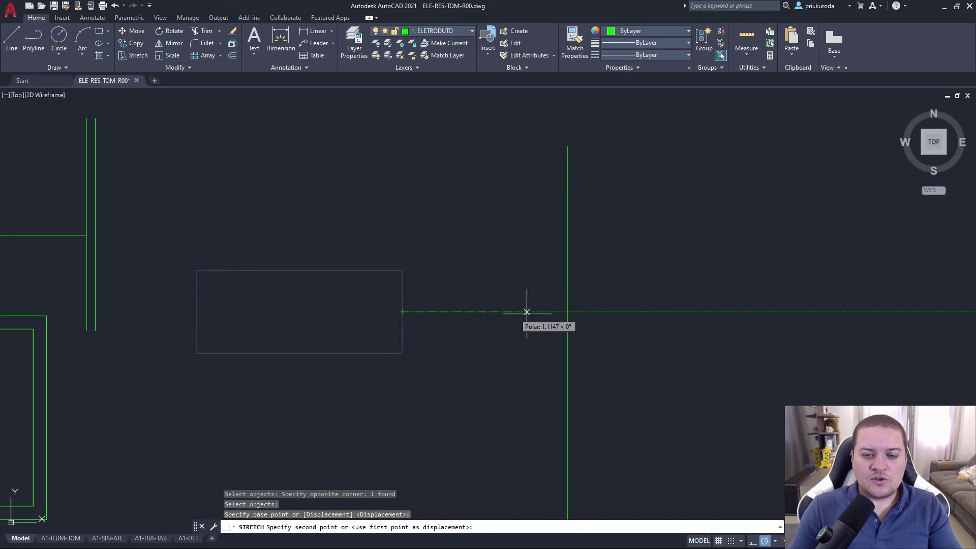
{"action": "left_click", "coordinate": [568, 312]}
{"action": "key", "text": "Escape"}
{"action": "scroll", "coordinate": [505, 365], "scroll_direction": "down", "scroll_amount": 2}
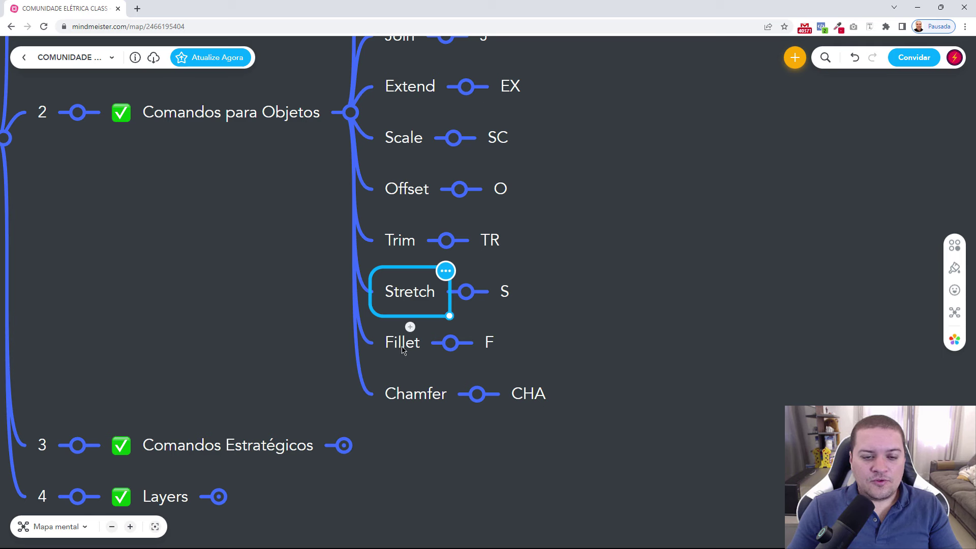
Select the Fillet node and its F shortcut in the mind map.
{"action": "left_click", "coordinate": [394, 348]}
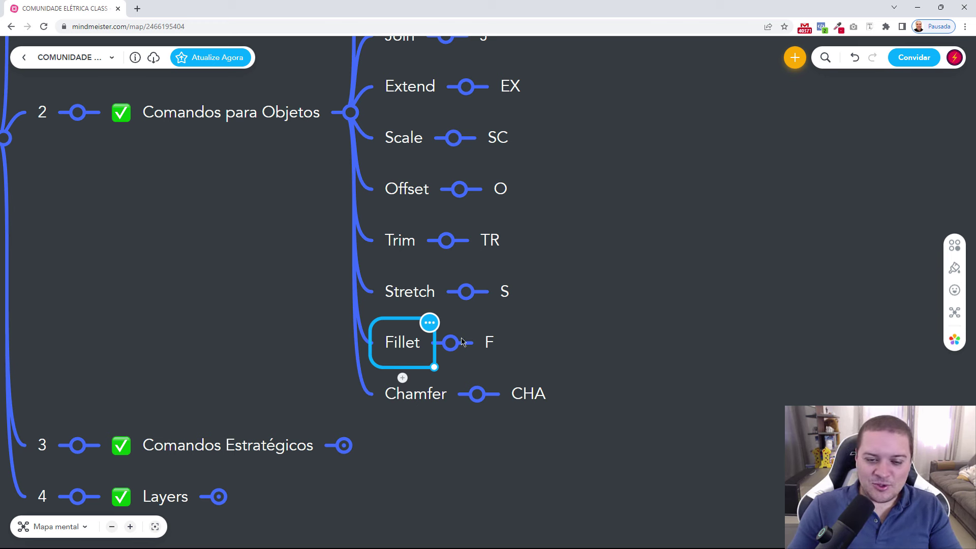
{"action": "left_click", "coordinate": [491, 348]}
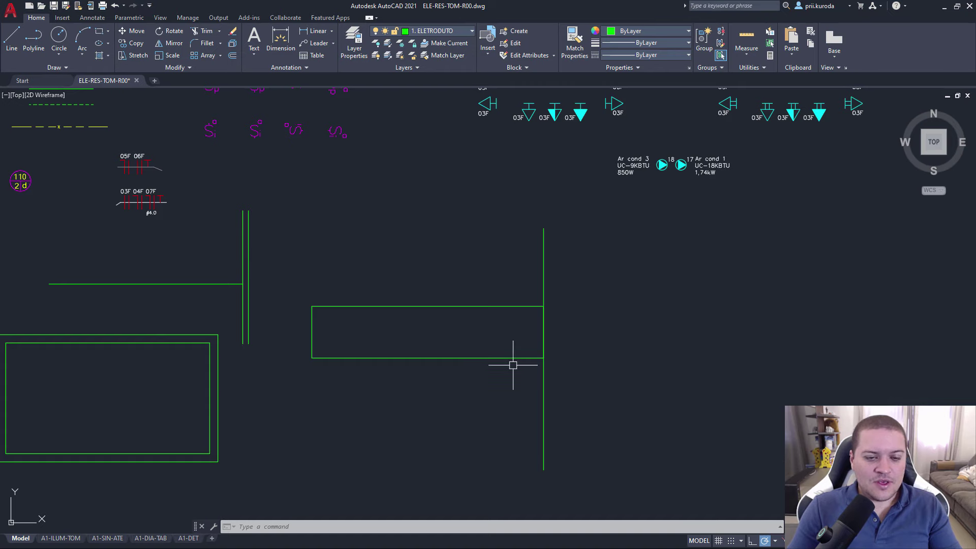
Draw a standalone rectangle with REC in the open area right of the wall line.
{"action": "scroll", "coordinate": [515, 360], "scroll_direction": "down", "scroll_amount": 5}
{"action": "scroll", "coordinate": [458, 336], "scroll_direction": "up", "scroll_amount": 1}
{"action": "scroll", "coordinate": [467, 326], "scroll_direction": "up", "scroll_amount": 4}
{"action": "scroll", "coordinate": [464, 368], "scroll_direction": "down", "scroll_amount": 1}
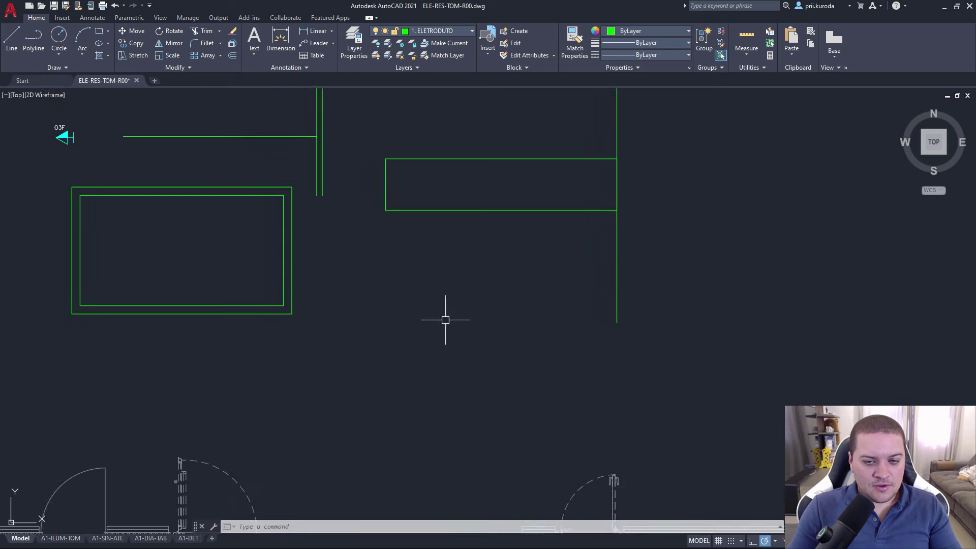
{"action": "scroll", "coordinate": [509, 326], "scroll_direction": "down", "scroll_amount": 2}
{"action": "middle_click_drag", "start_coordinate": [534, 294], "coordinate": [591, 298]}
{"action": "scroll", "coordinate": [445, 285], "scroll_direction": "up", "scroll_amount": 1}
{"action": "scroll", "coordinate": [444, 285], "scroll_direction": "up", "scroll_amount": 2}
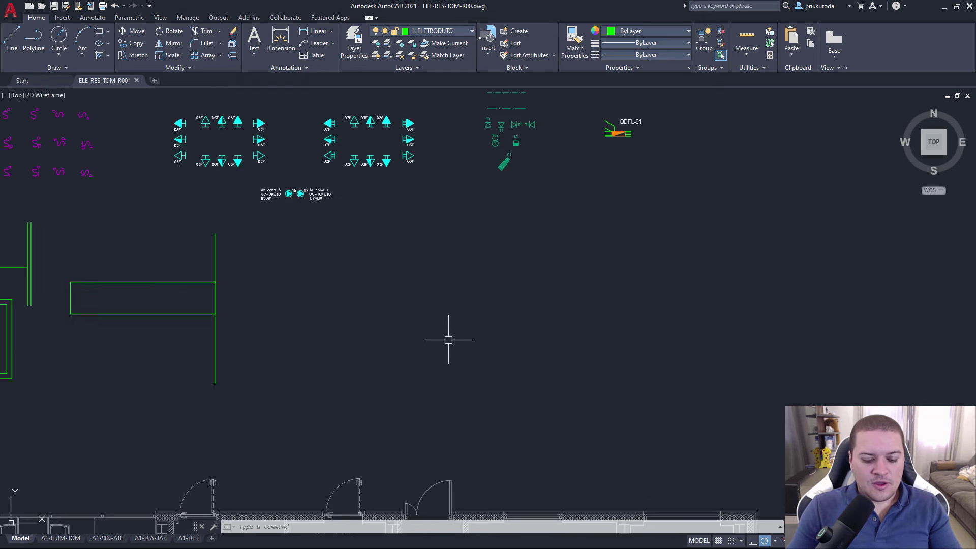
{"action": "type", "text": "rec"}
{"action": "key", "text": "Return"}
{"action": "left_click", "coordinate": [299, 273]}
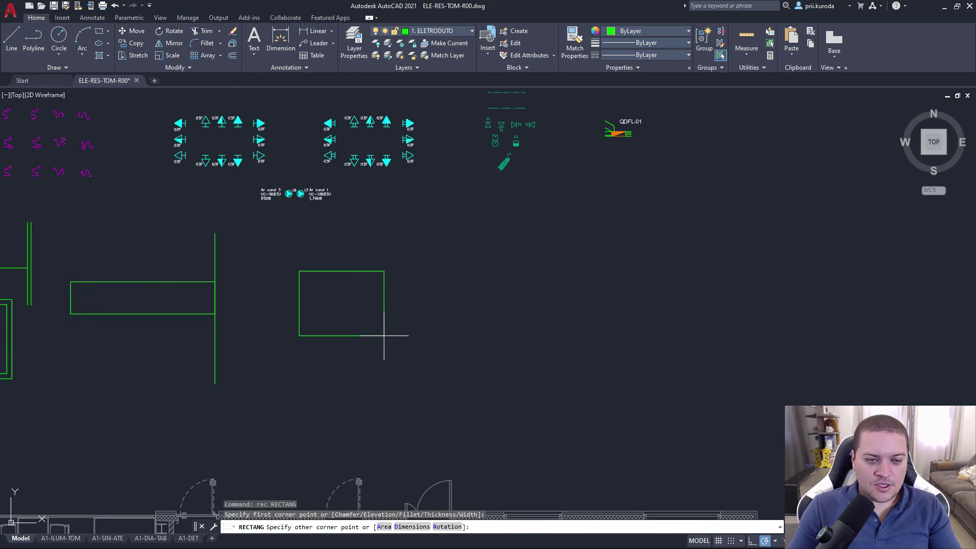
{"action": "left_click", "coordinate": [474, 380]}
{"action": "scroll", "coordinate": [385, 322], "scroll_direction": "up", "scroll_amount": 2}
{"action": "middle_click_drag", "start_coordinate": [352, 365], "coordinate": [370, 318]}
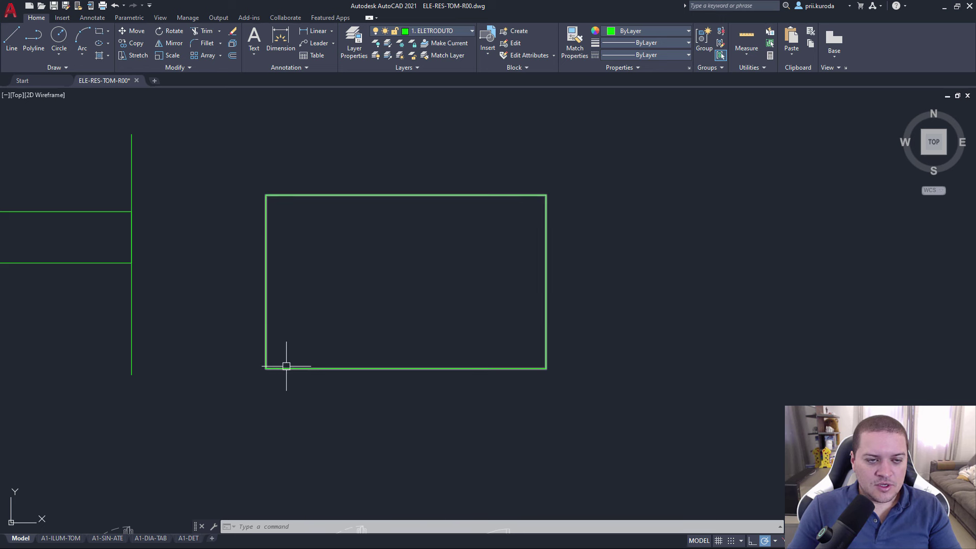
Fillet the new rectangle's lower-left corner at radius 0.5 using its left and bottom edges.
{"action": "type", "text": "f"}
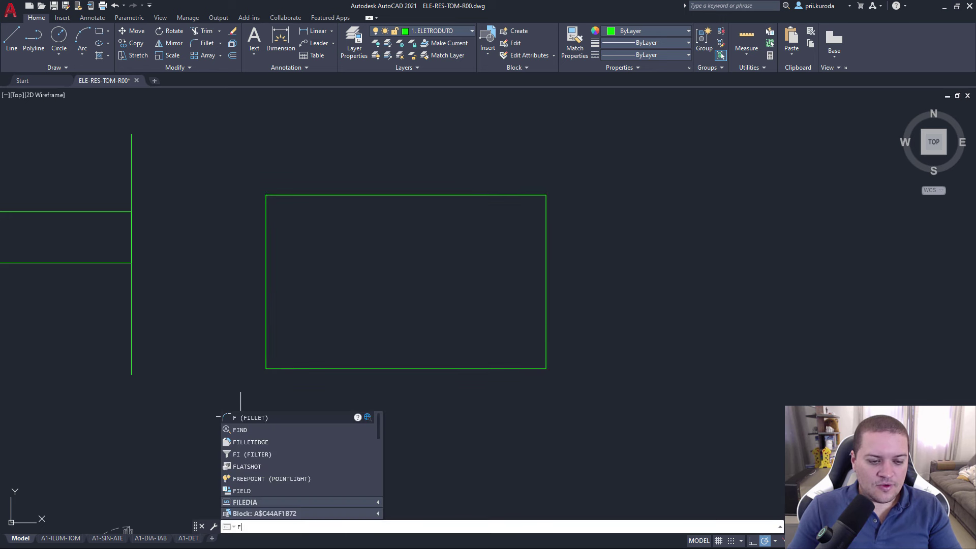
{"action": "key", "text": "Return"}
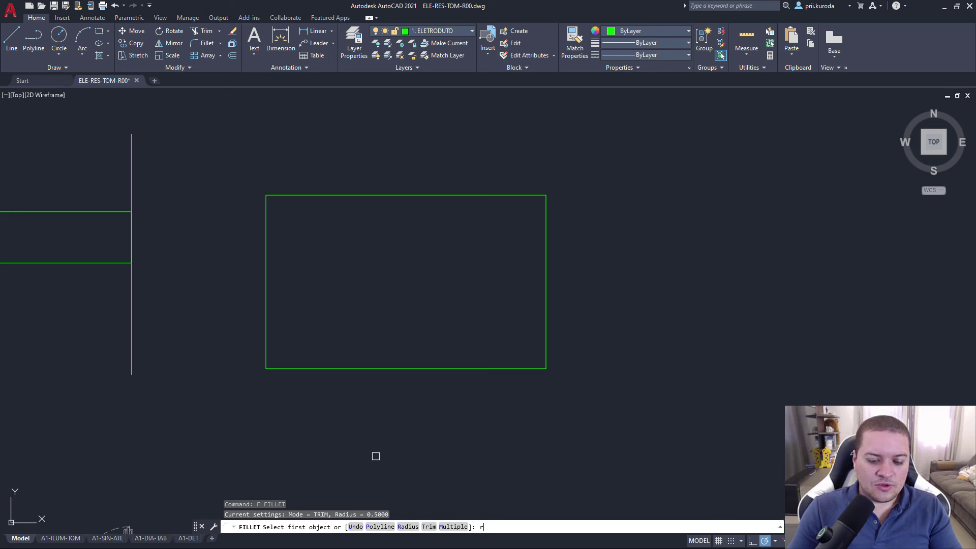
{"action": "key", "text": "Return"}
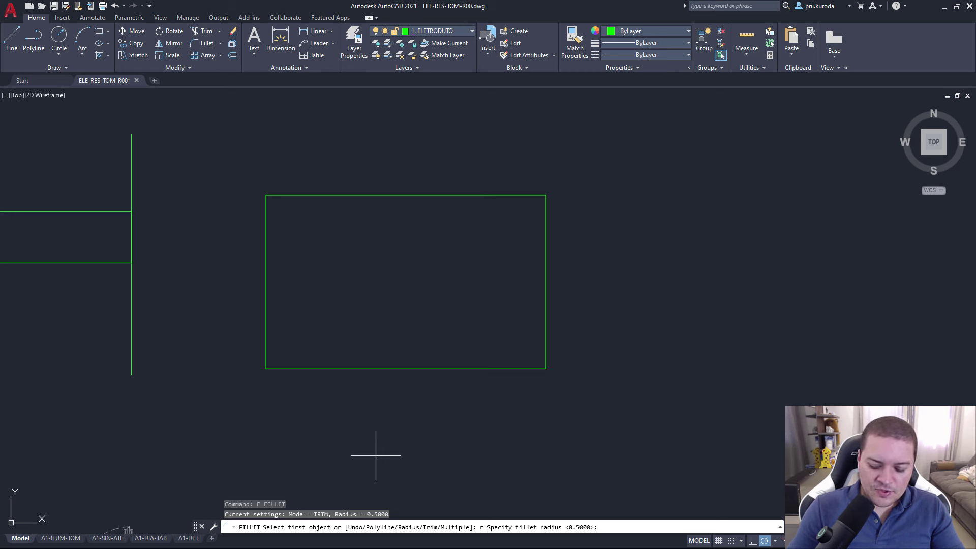
{"action": "type", "text": "0.5"}
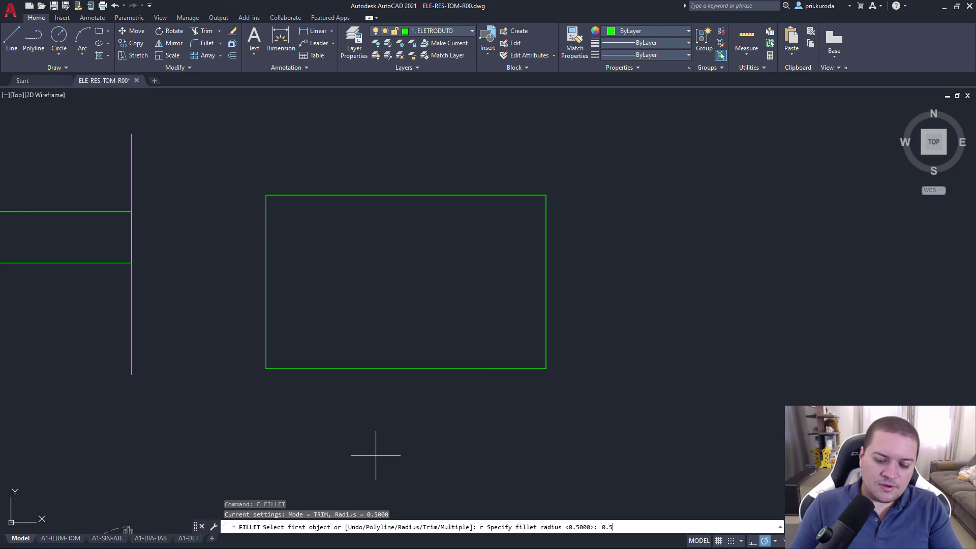
{"action": "key", "text": "Return"}
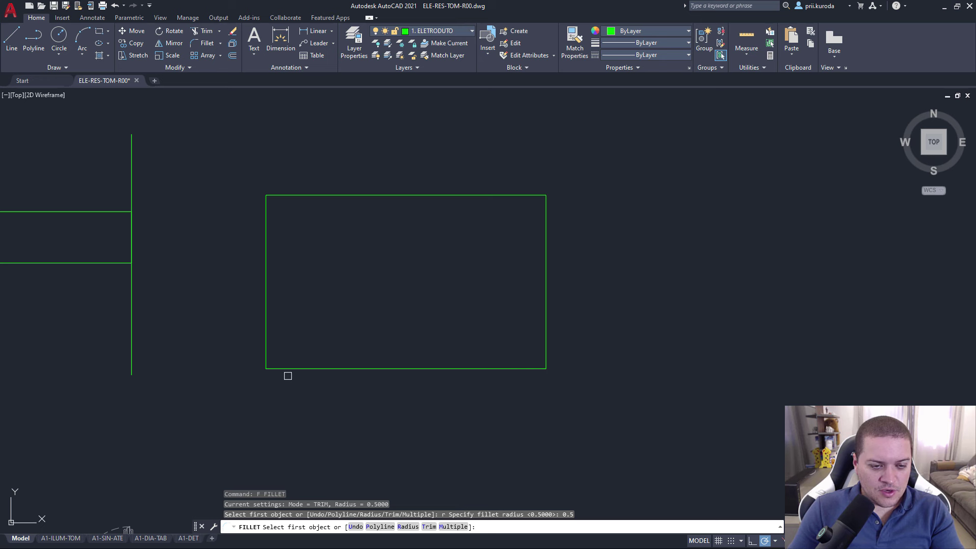
{"action": "left_click", "coordinate": [292, 369]}
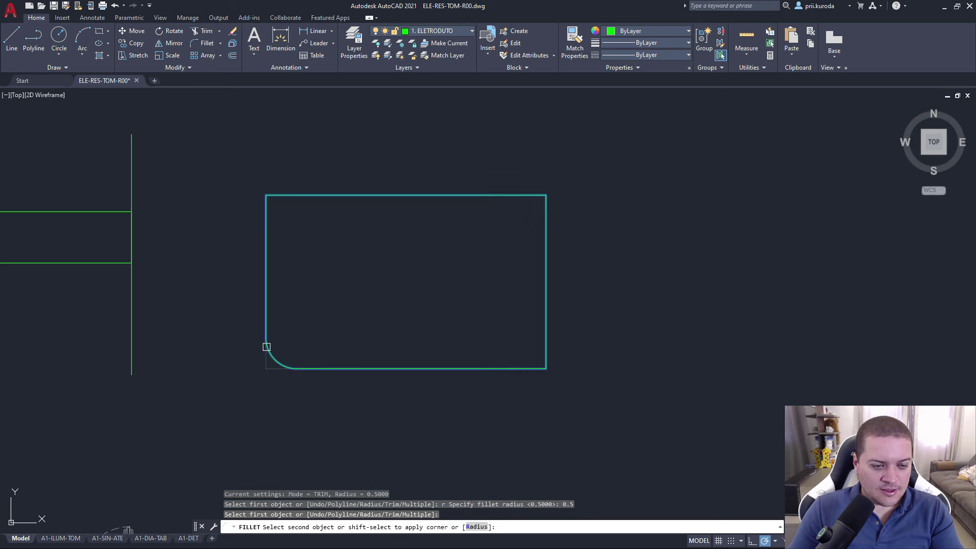
{"action": "left_click", "coordinate": [266, 345]}
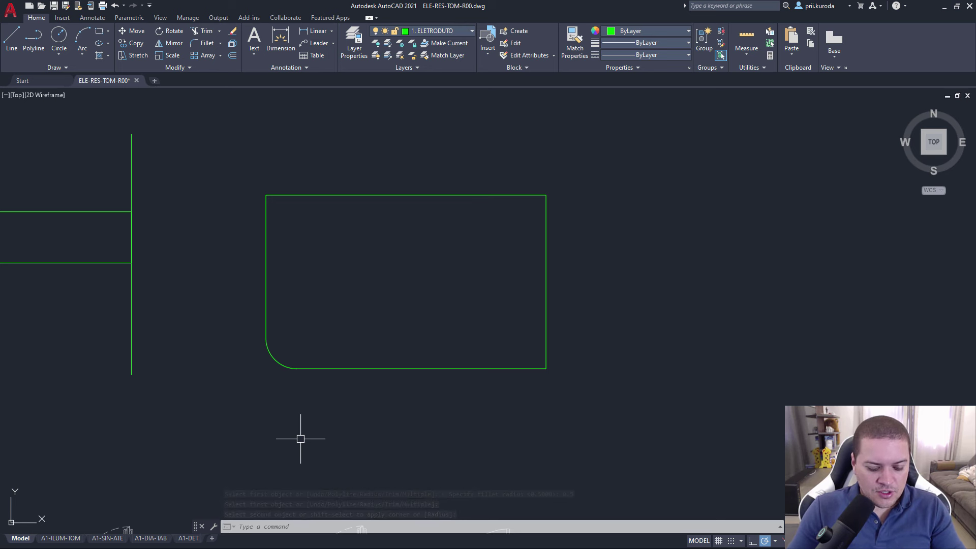
Fillet the rectangle's top-left corner with radius 1.
{"action": "type", "text": "f"}
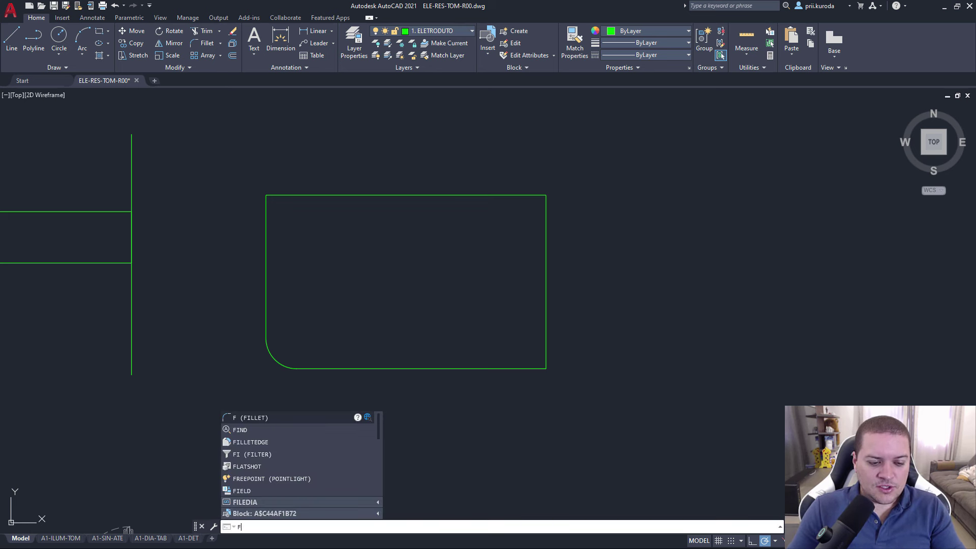
{"action": "key", "text": "Return"}
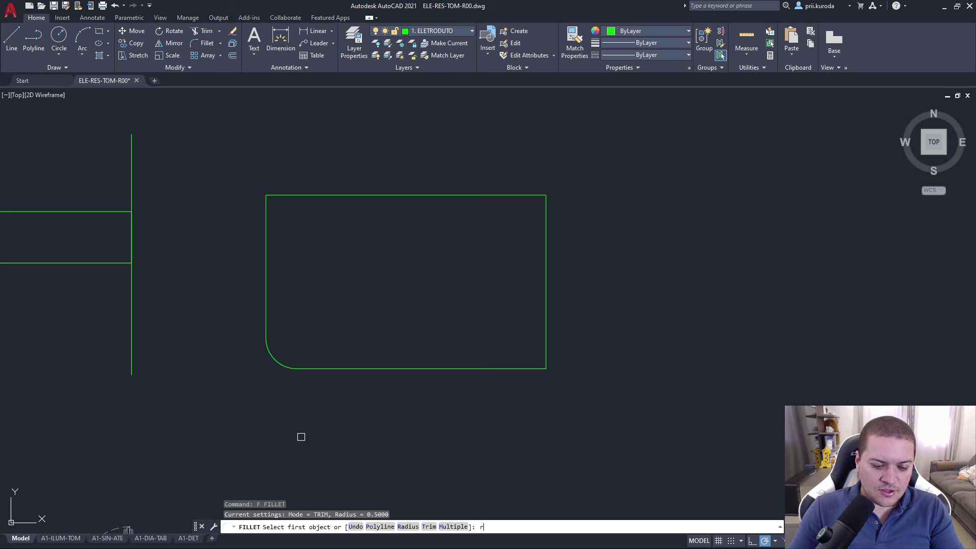
{"action": "key", "text": "Return"}
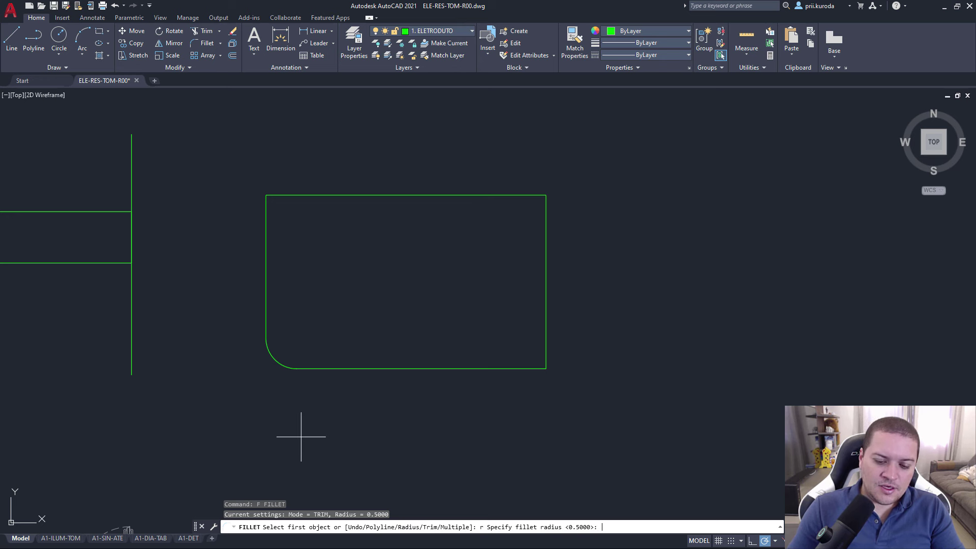
{"action": "type", "text": "1"}
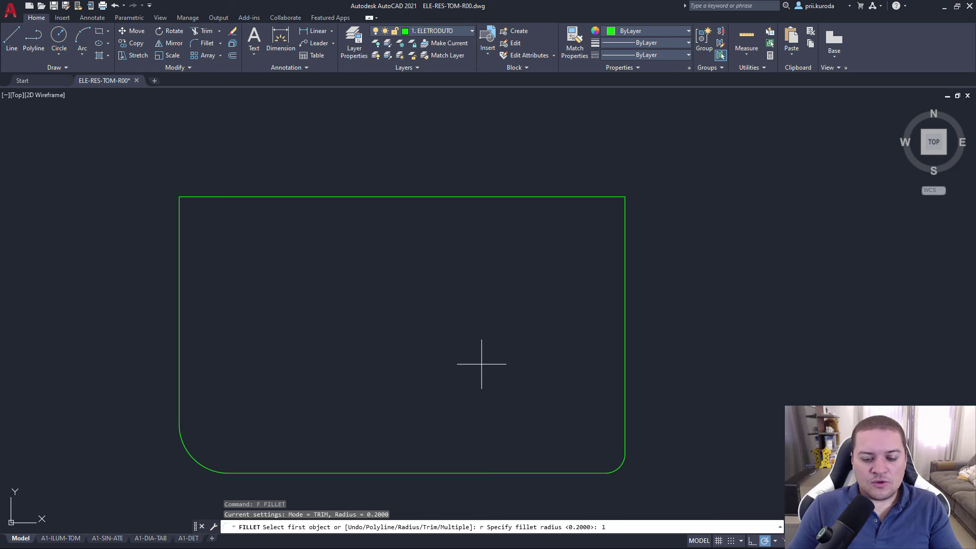
{"action": "key", "text": "Return"}
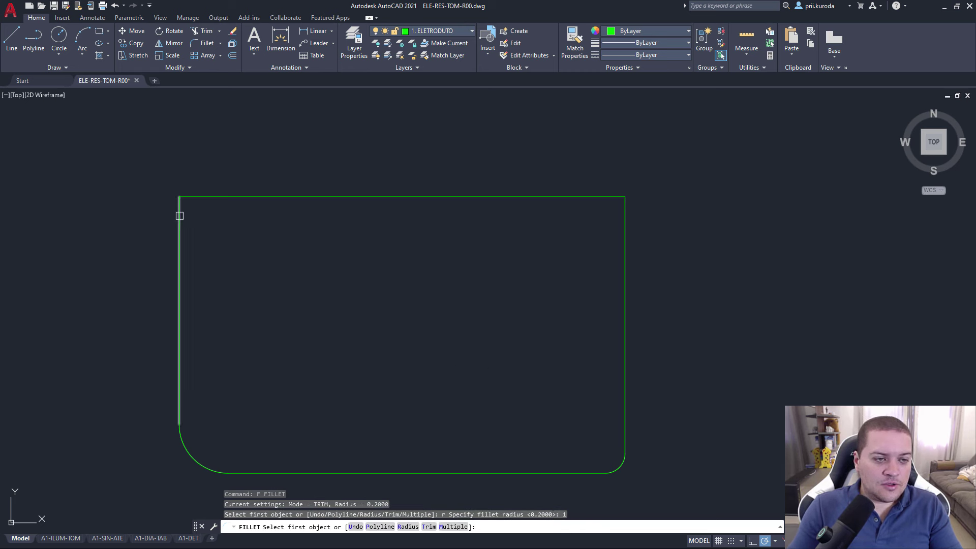
{"action": "left_click", "coordinate": [180, 215]}
{"action": "left_click", "coordinate": [197, 198]}
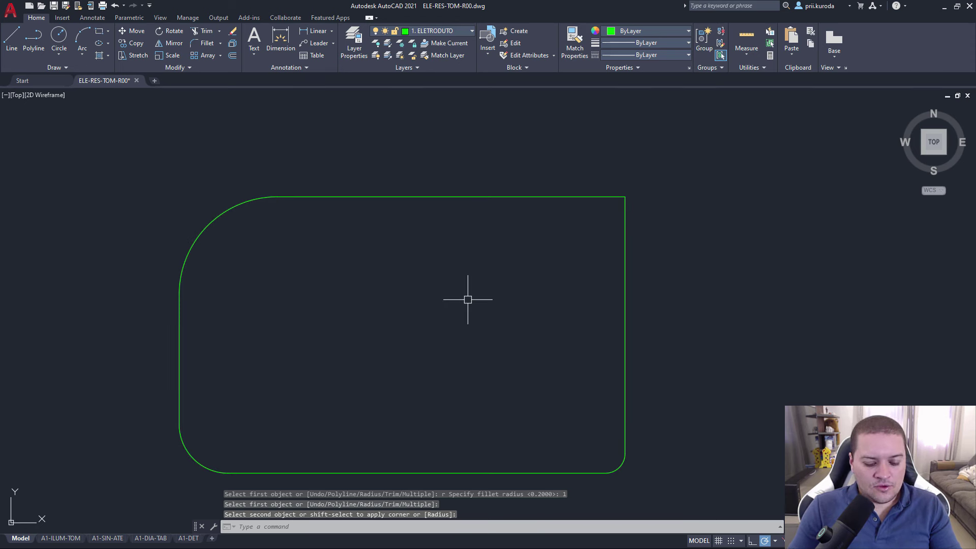
Fillet the rectangle's top-right corner with radius 2.
{"action": "type", "text": "f"}
{"action": "key", "text": "Return"}
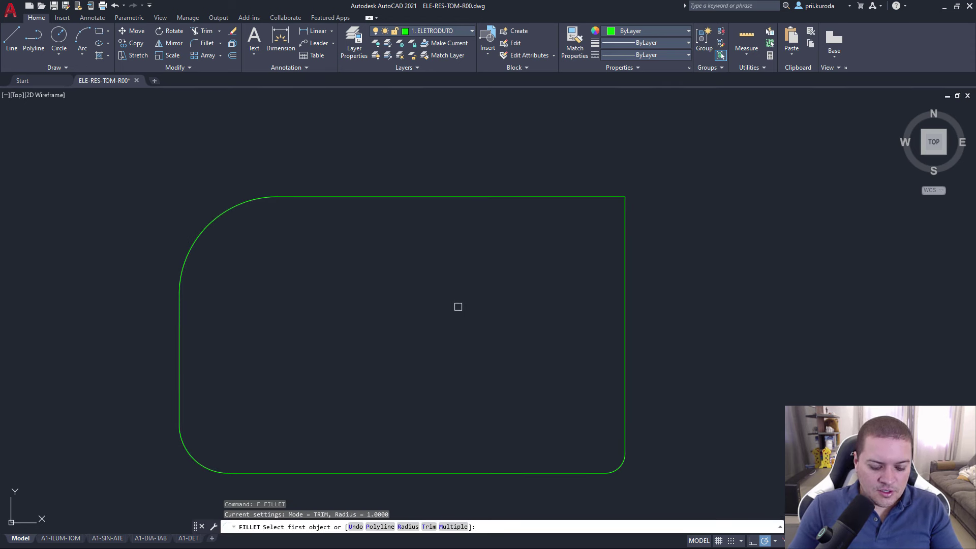
{"action": "key", "text": "Return"}
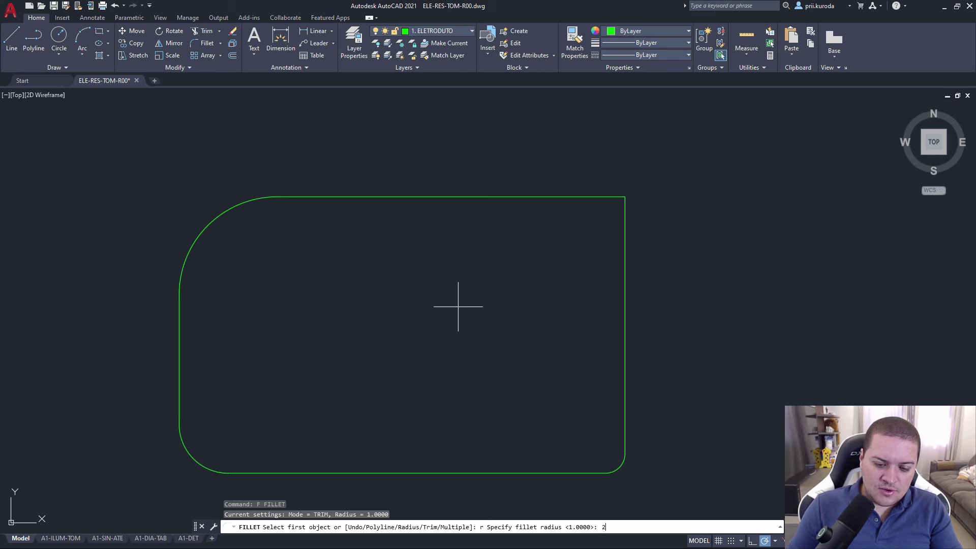
{"action": "key", "text": "Return"}
{"action": "left_click", "coordinate": [549, 198]}
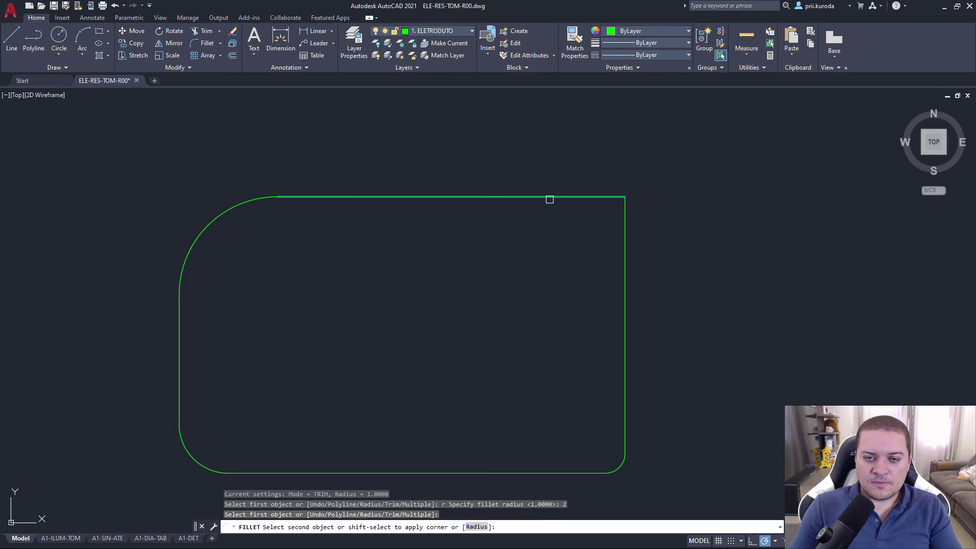
{"action": "left_click", "coordinate": [625, 221]}
{"action": "key", "text": "Escape"}
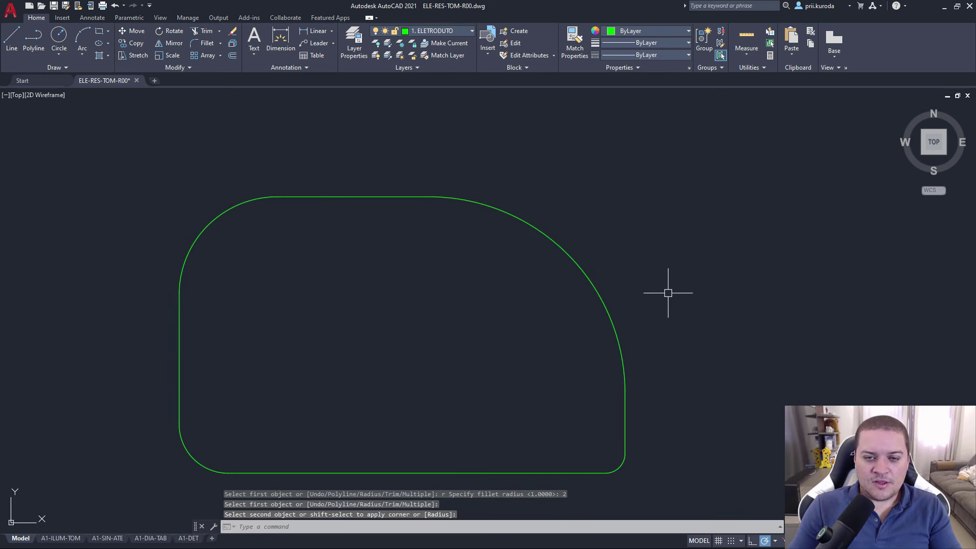
Zoom in and out to inspect the filleted corners.
{"action": "scroll", "coordinate": [669, 290], "scroll_direction": "down", "scroll_amount": 2}
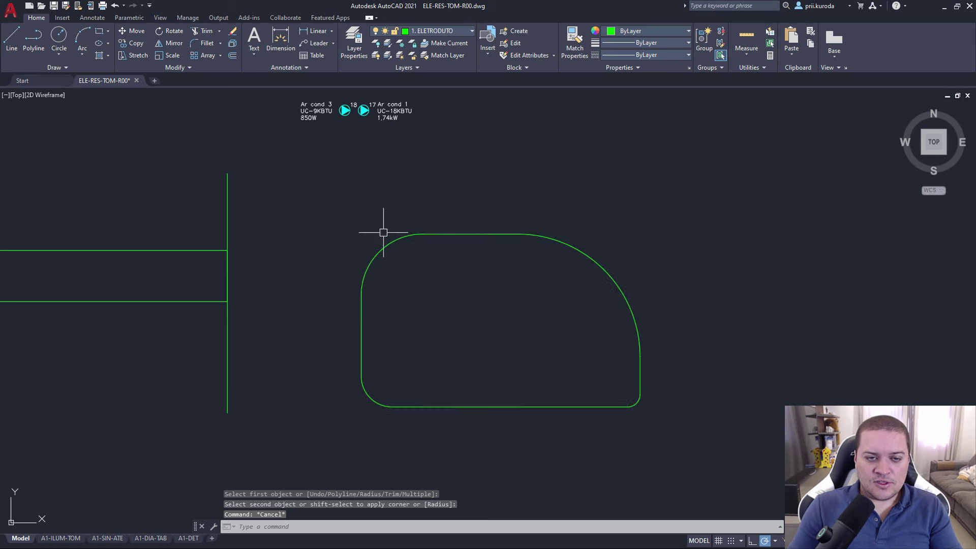
{"action": "scroll", "coordinate": [648, 371], "scroll_direction": "up", "scroll_amount": 3}
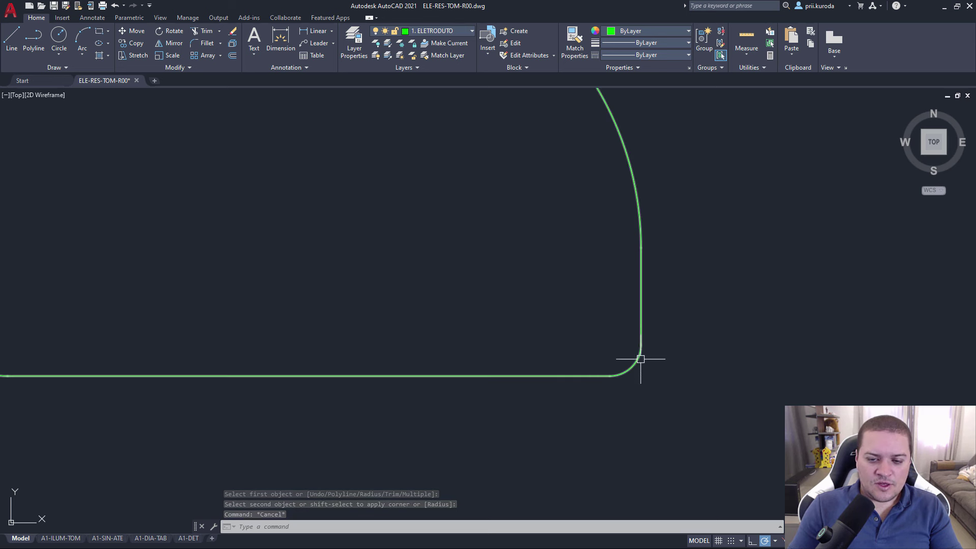
{"action": "scroll", "coordinate": [621, 362], "scroll_direction": "down", "scroll_amount": 3}
{"action": "scroll", "coordinate": [353, 345], "scroll_direction": "up", "scroll_amount": 3}
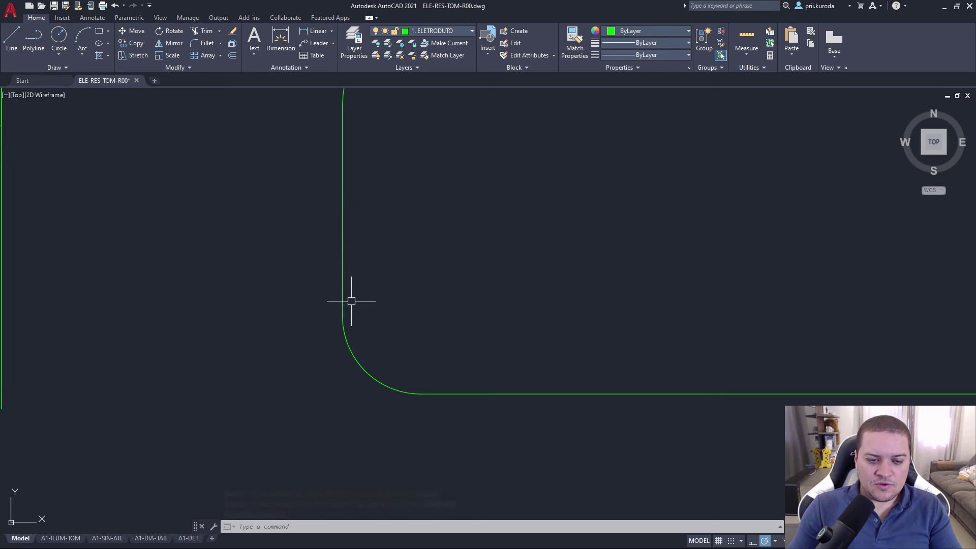
{"action": "scroll", "coordinate": [388, 388], "scroll_direction": "down", "scroll_amount": 4}
{"action": "scroll", "coordinate": [458, 356], "scroll_direction": "down", "scroll_amount": 1}
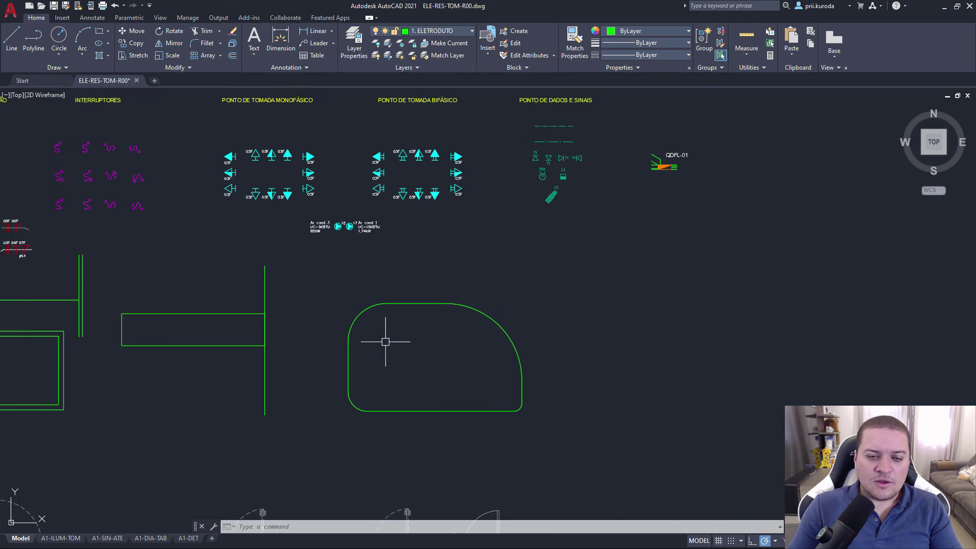
Undo all the fillets so the rectangle's corners are square again.
{"action": "key", "text": "ctrl+z"}
{"action": "key", "text": "ctrl+z"}
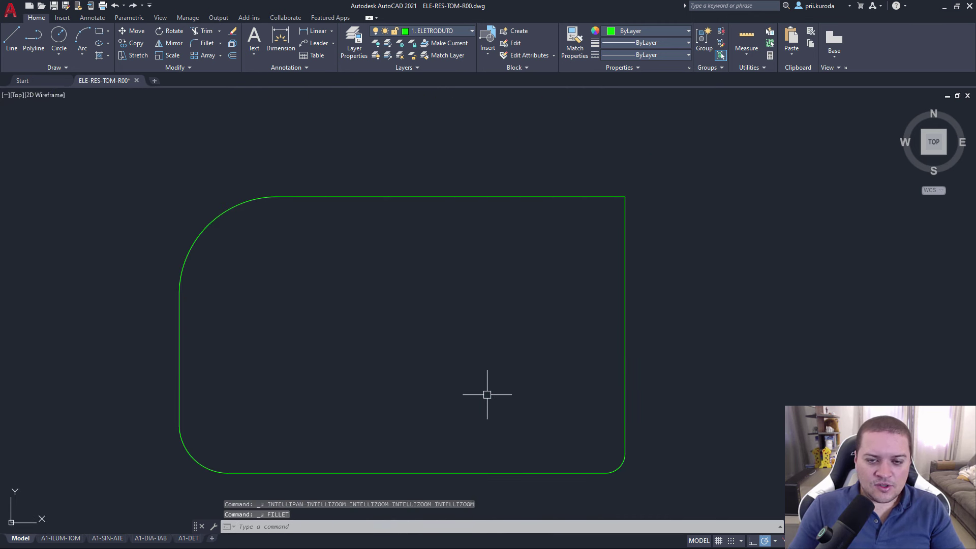
{"action": "key", "text": "ctrl+z"}
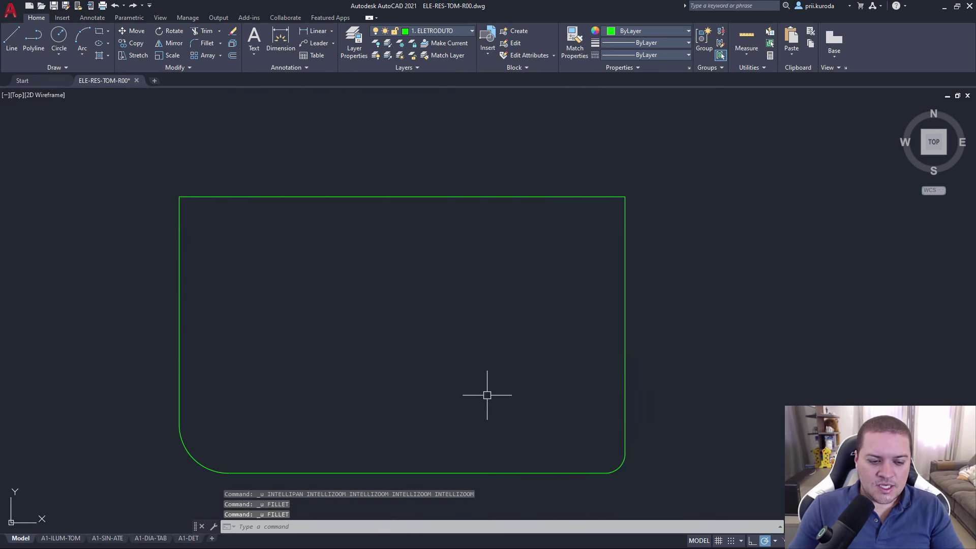
{"action": "key", "text": "ctrl+z"}
{"action": "key", "text": "ctrl+z"}
{"action": "key", "text": "ctrl+z"}
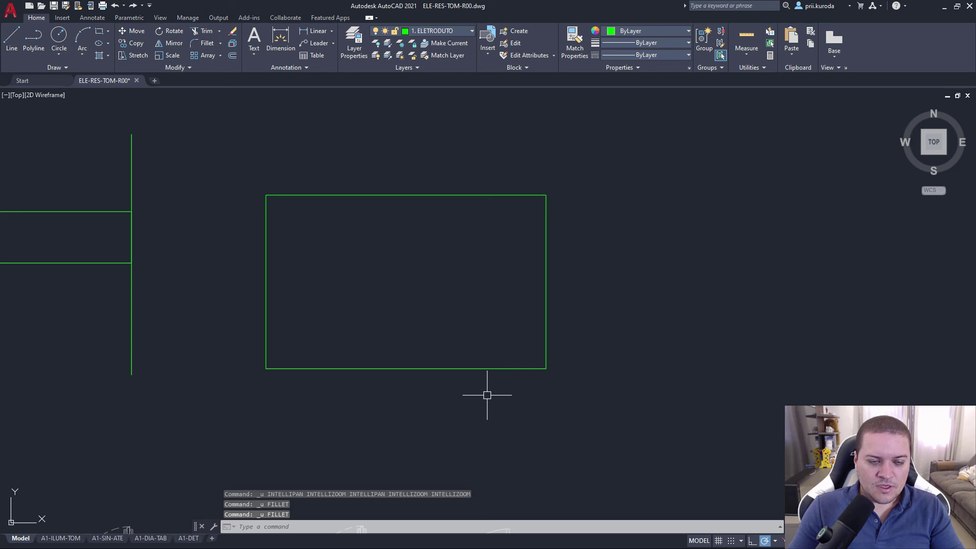
{"action": "scroll", "coordinate": [397, 261], "scroll_direction": "up", "scroll_amount": 2}
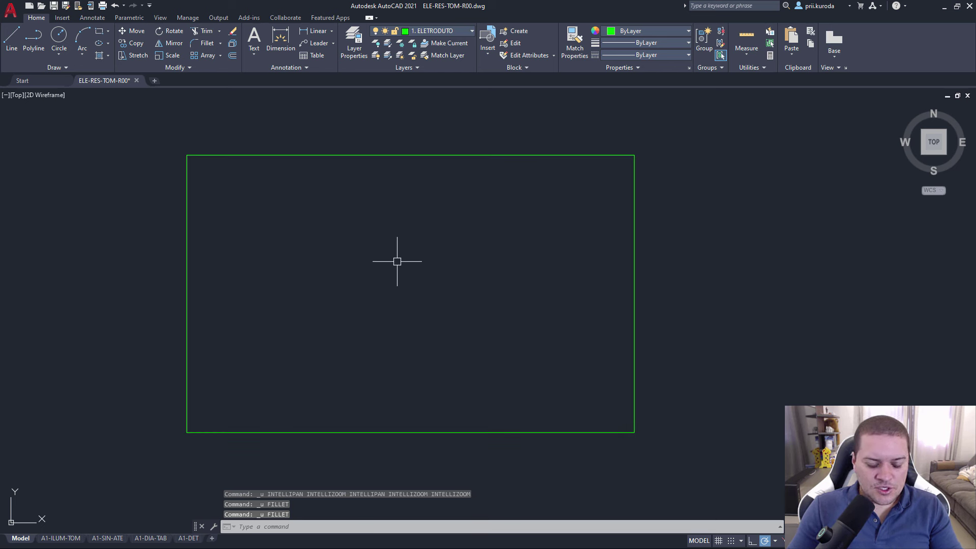
{"action": "type", "text": "f"}
{"action": "key", "text": "Return"}
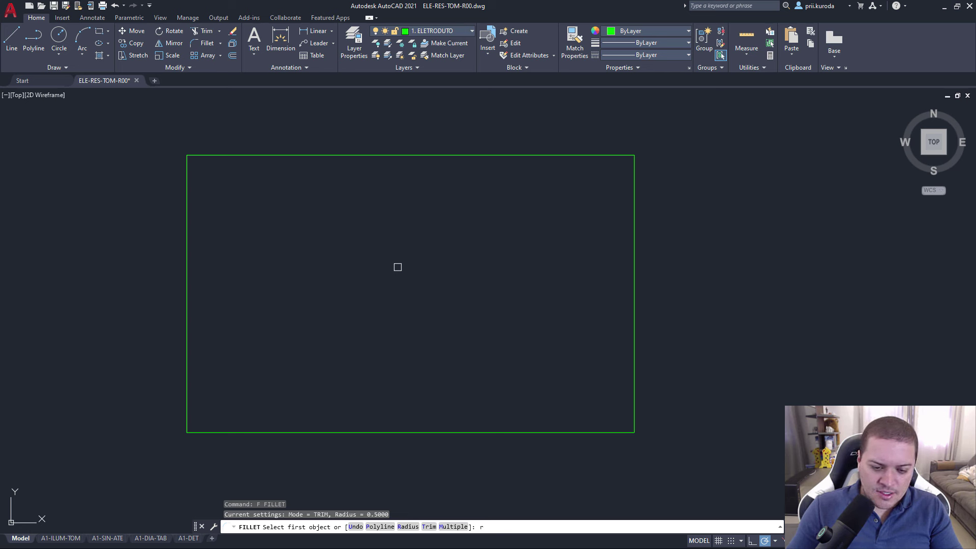
Set the fillet radius to 0.5 in Multiple mode and round the bottom-left corner.
{"action": "key", "text": "Return"}
{"action": "type", "text": "0"}
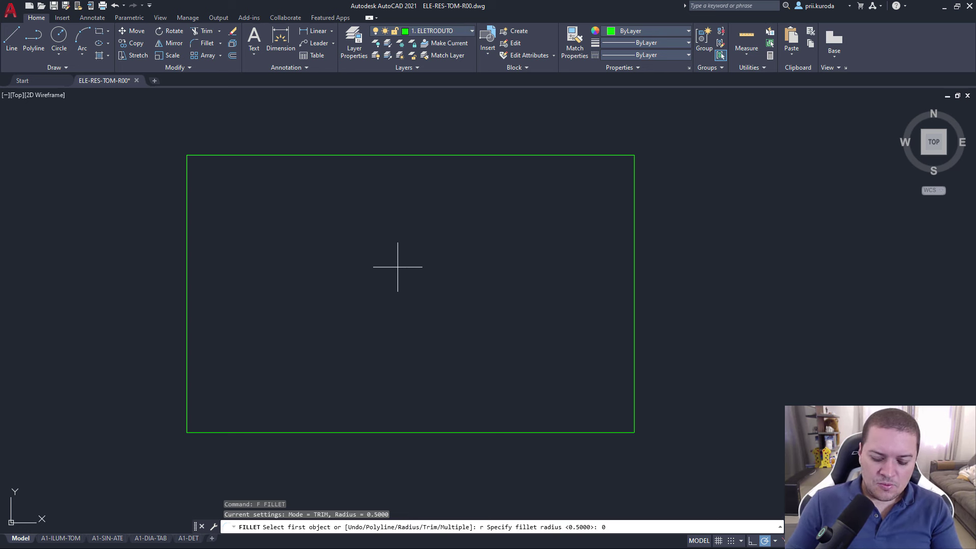
{"action": "type", "text": ".5"}
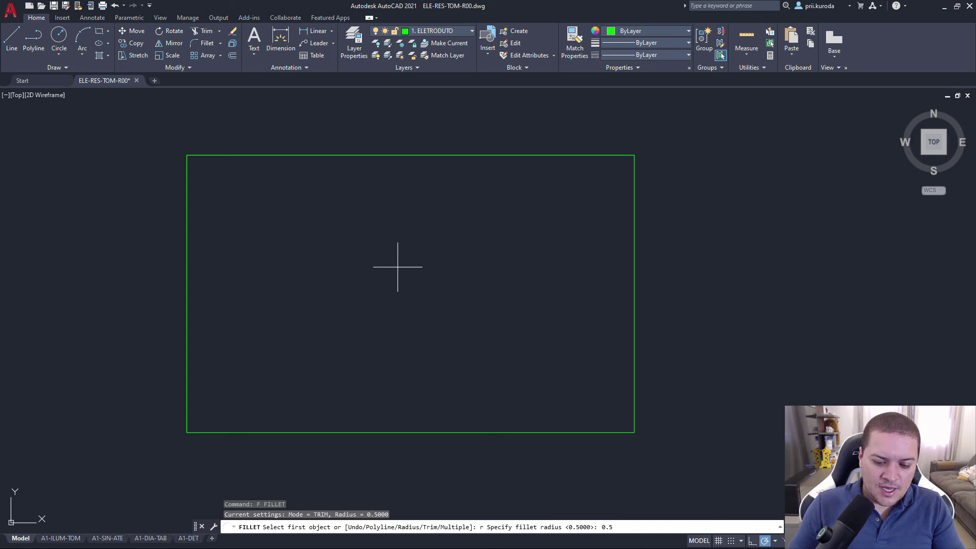
{"action": "key", "text": "Return"}
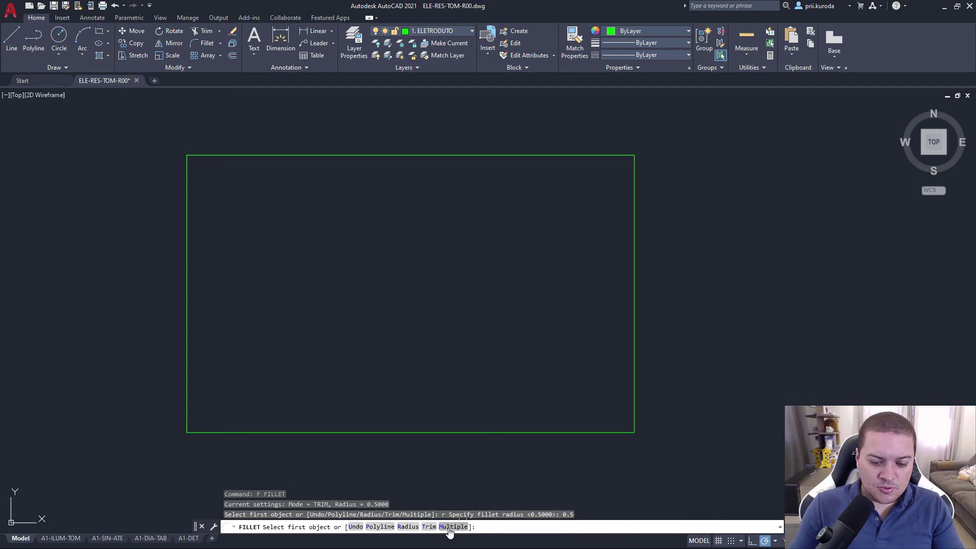
{"action": "type", "text": "m"}
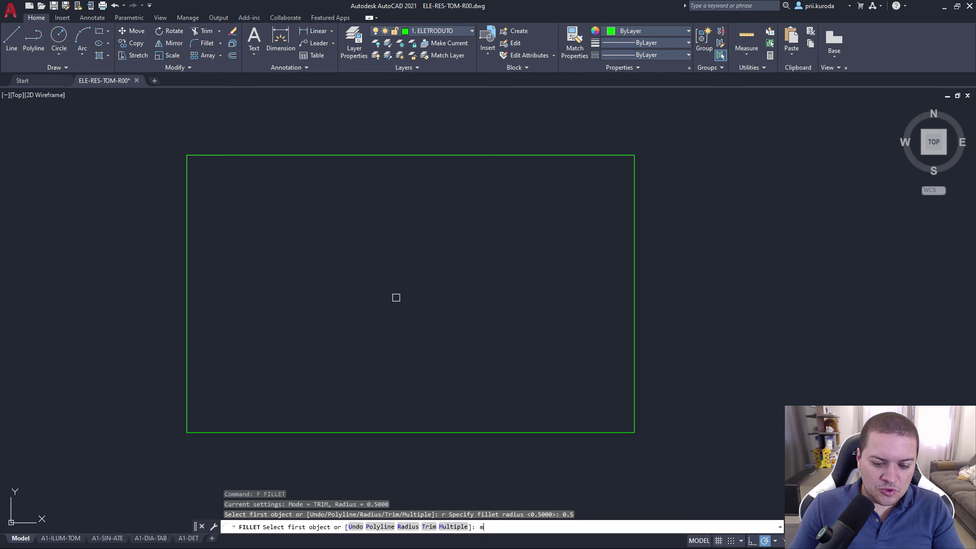
{"action": "key", "text": "Return"}
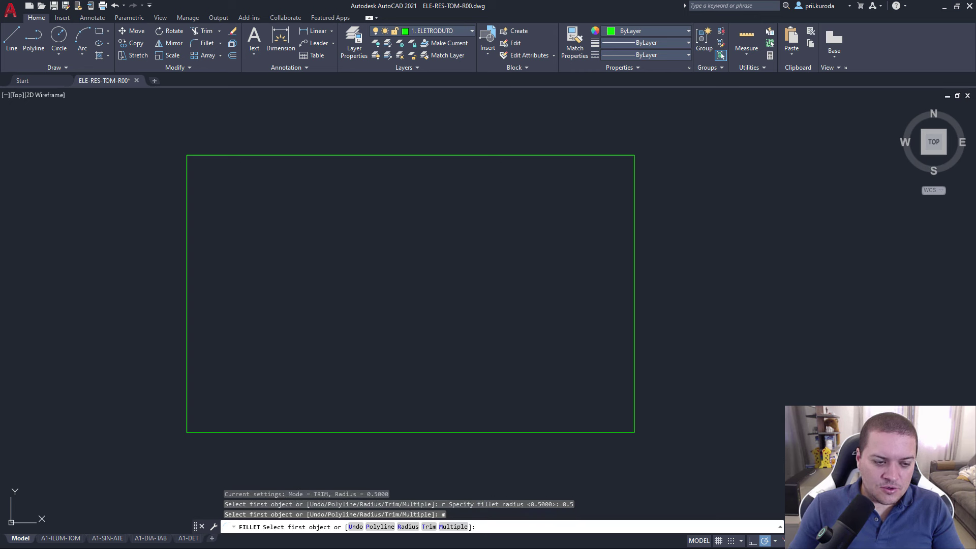
{"action": "left_click", "coordinate": [188, 411]}
{"action": "left_click", "coordinate": [199, 433]}
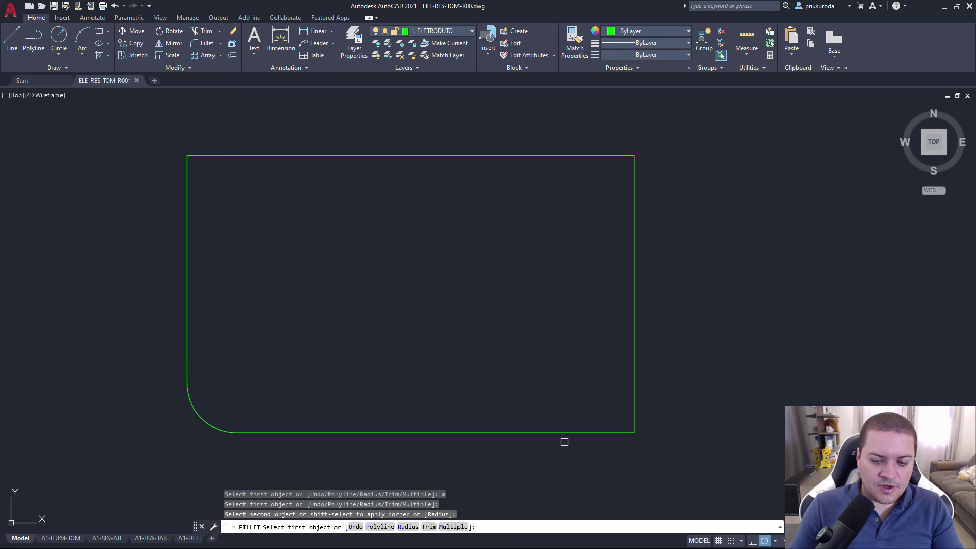
Round the bottom-right, top-right and top-left corners at the same 0.5 radius.
{"action": "left_click", "coordinate": [603, 432]}
{"action": "left_click", "coordinate": [634, 406]}
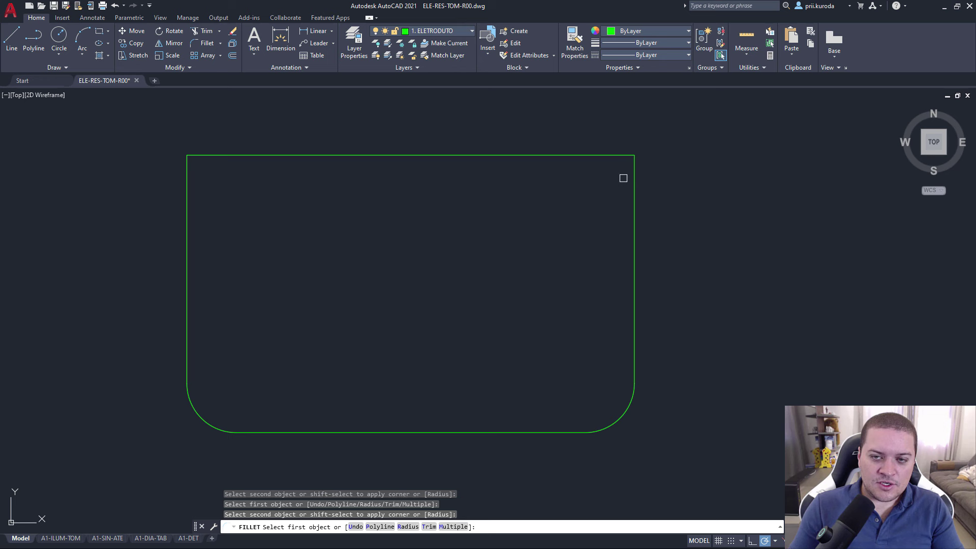
{"action": "left_click", "coordinate": [634, 166]}
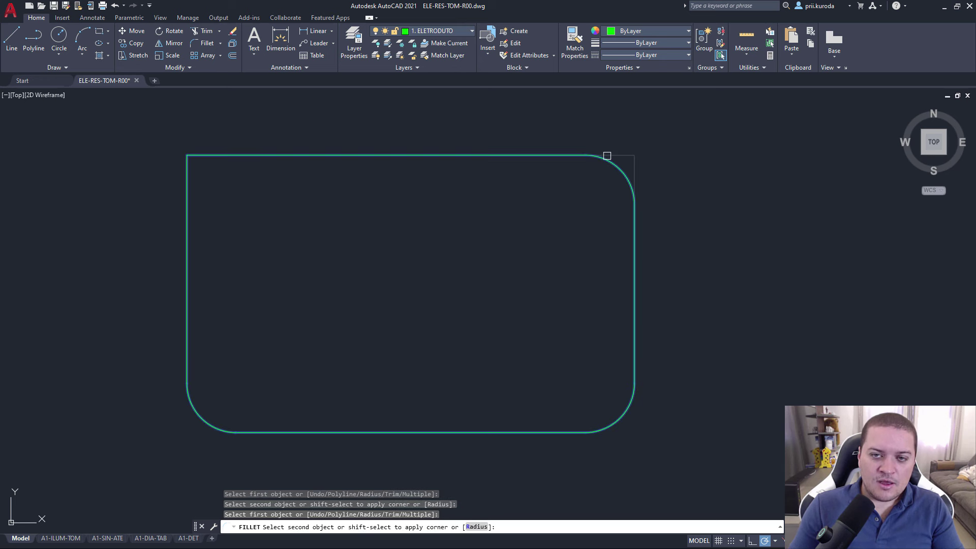
{"action": "left_click", "coordinate": [607, 155]}
{"action": "left_click", "coordinate": [217, 155]}
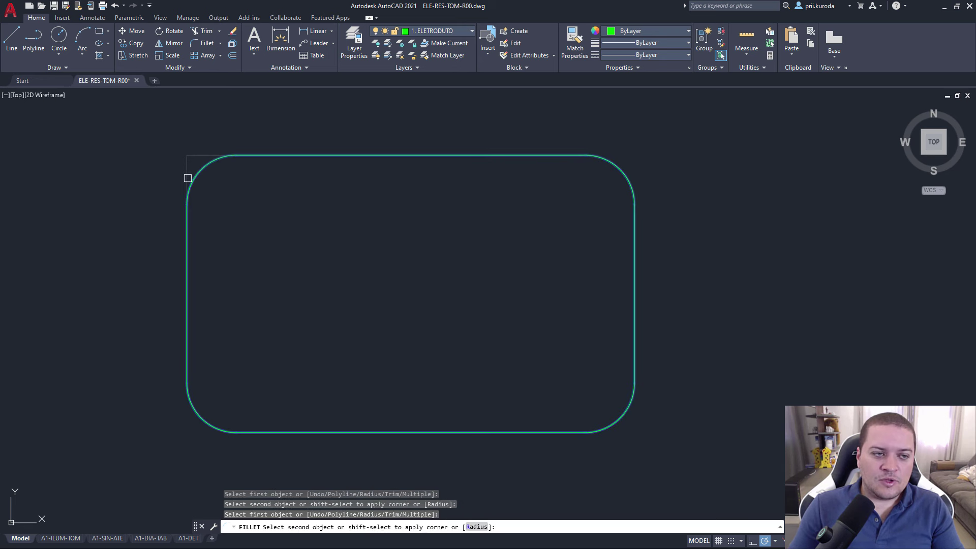
{"action": "left_click", "coordinate": [186, 217]}
{"action": "scroll", "coordinate": [358, 288], "scroll_direction": "down", "scroll_amount": 2}
End the fillet and select the Chamfer topic in the MindMeister map.
{"action": "key", "text": "Escape"}
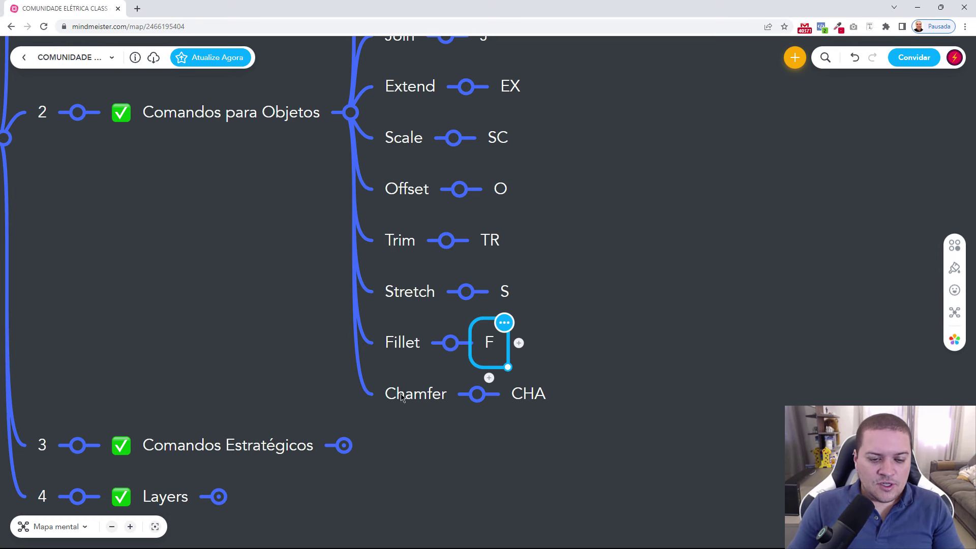
{"action": "left_click", "coordinate": [400, 397]}
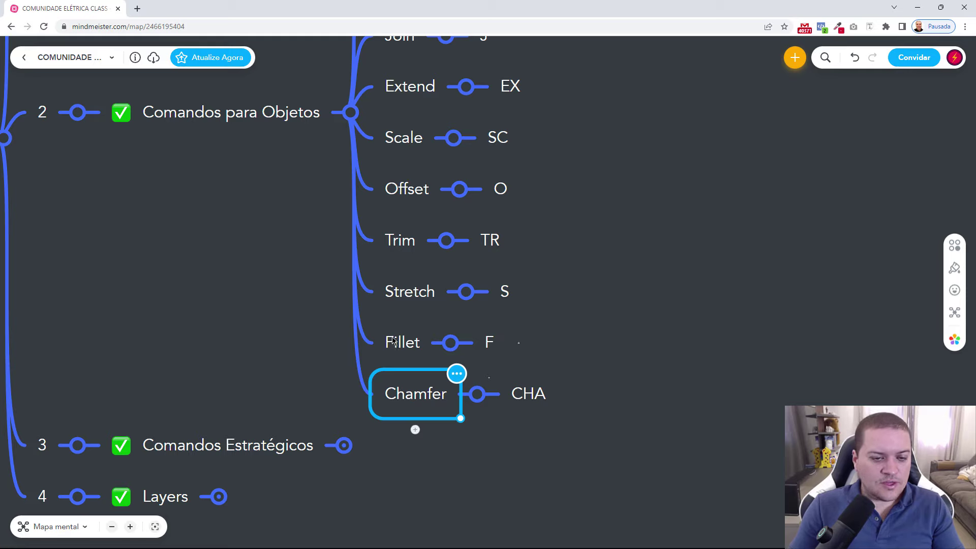
Draw a square-cornered rectangle in clear space right of the rounded one.
{"action": "scroll", "coordinate": [453, 312], "scroll_direction": "down", "scroll_amount": 2}
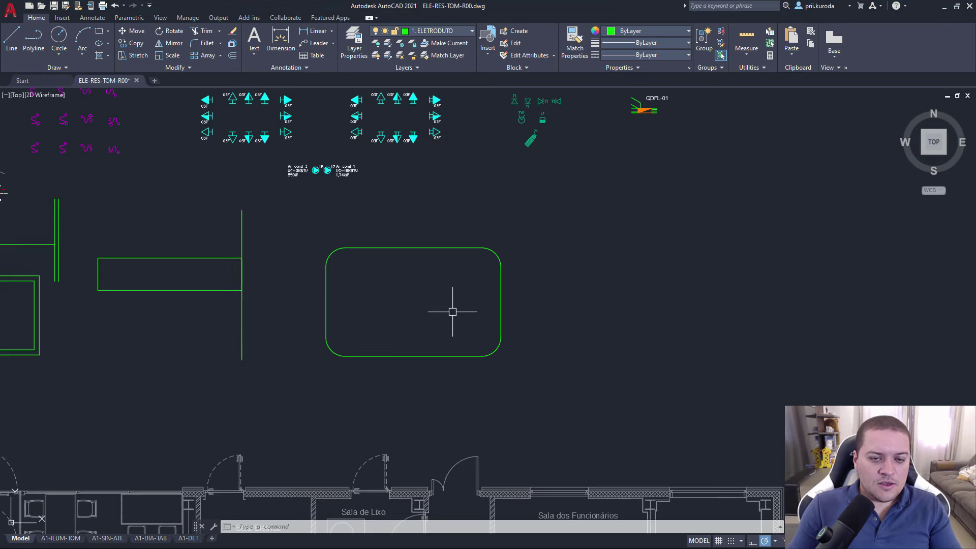
{"action": "middle_click_drag", "start_coordinate": [453, 311], "coordinate": [299, 314]}
{"action": "type", "text": "rec"}
{"action": "key", "text": "Return"}
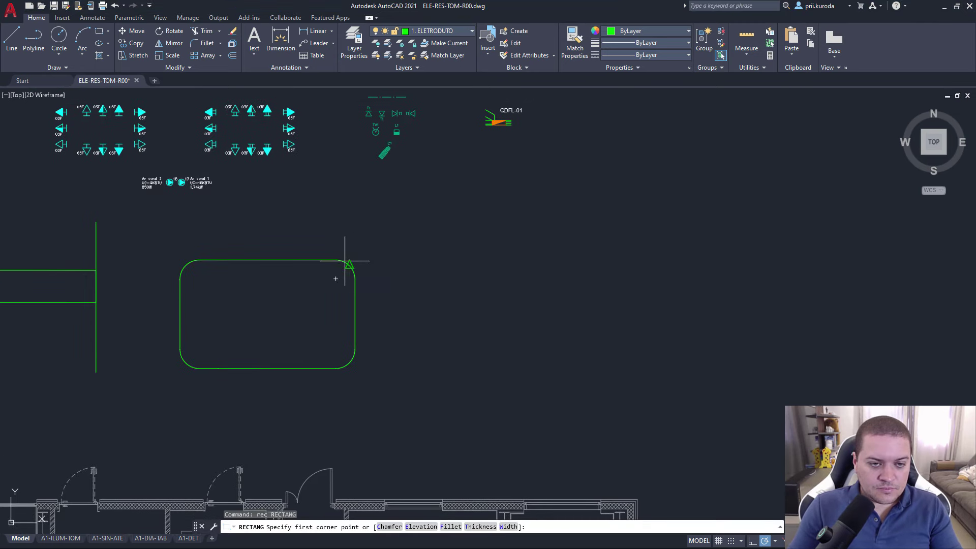
{"action": "left_click", "coordinate": [392, 259]}
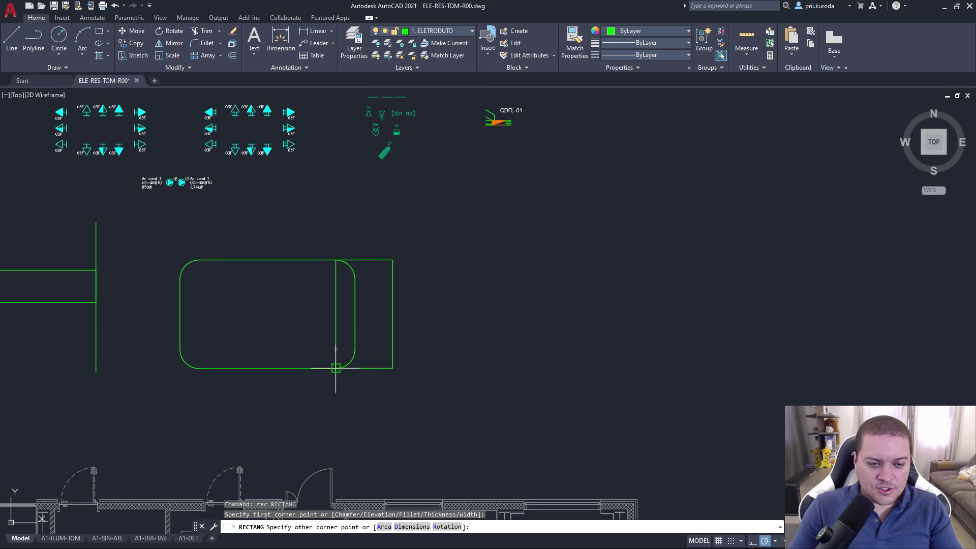
{"action": "left_click", "coordinate": [569, 368]}
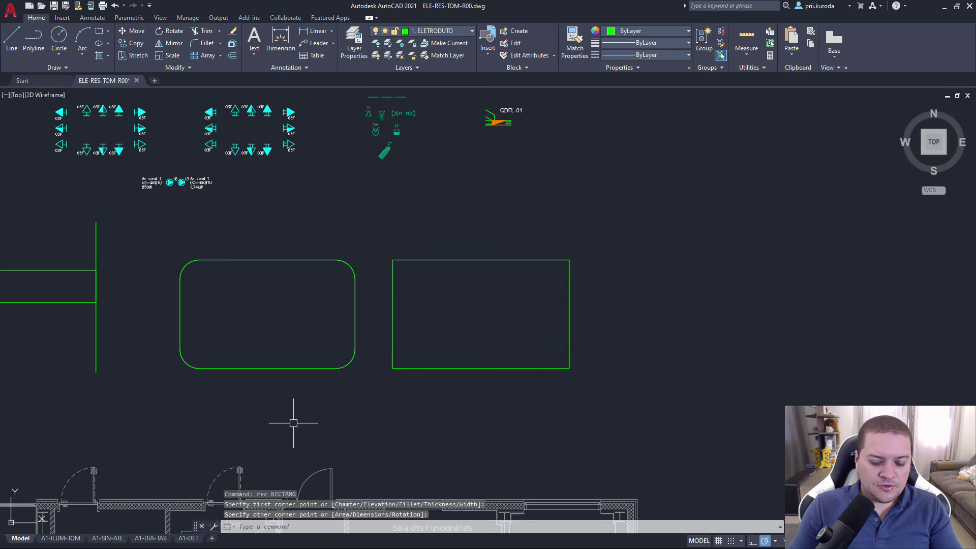
Start CHAMFER and set both chamfer distances to 0.3.
{"action": "type", "text": "chanf"}
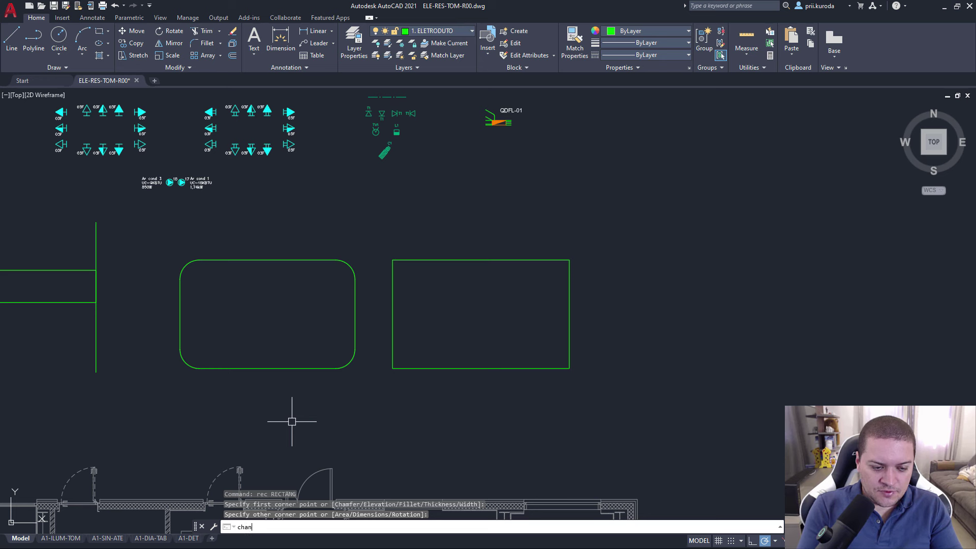
{"action": "type", "text": "er"}
{"action": "key", "text": "BackSpace"}
{"action": "key", "text": "BackSpace"}
{"action": "key", "text": "BackSpace"}
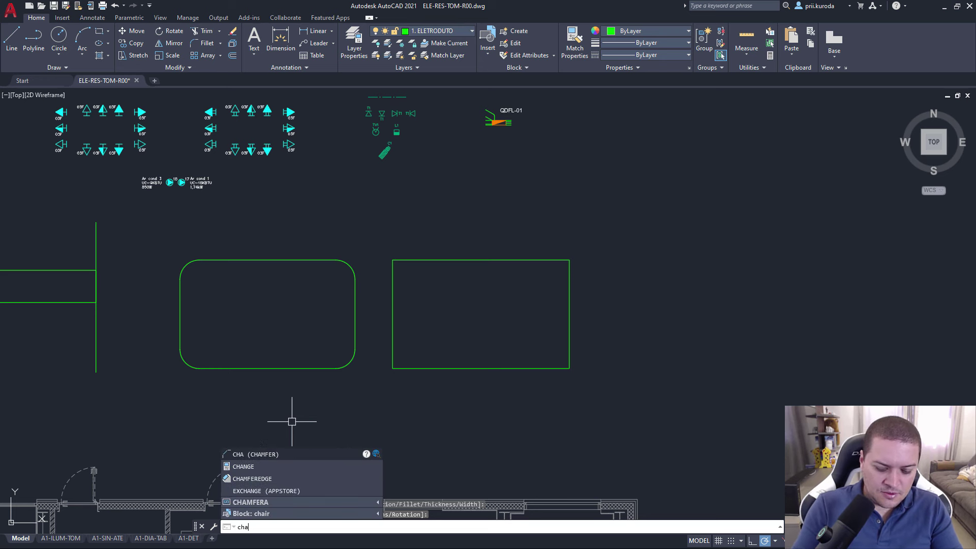
{"action": "type", "text": "mfer"}
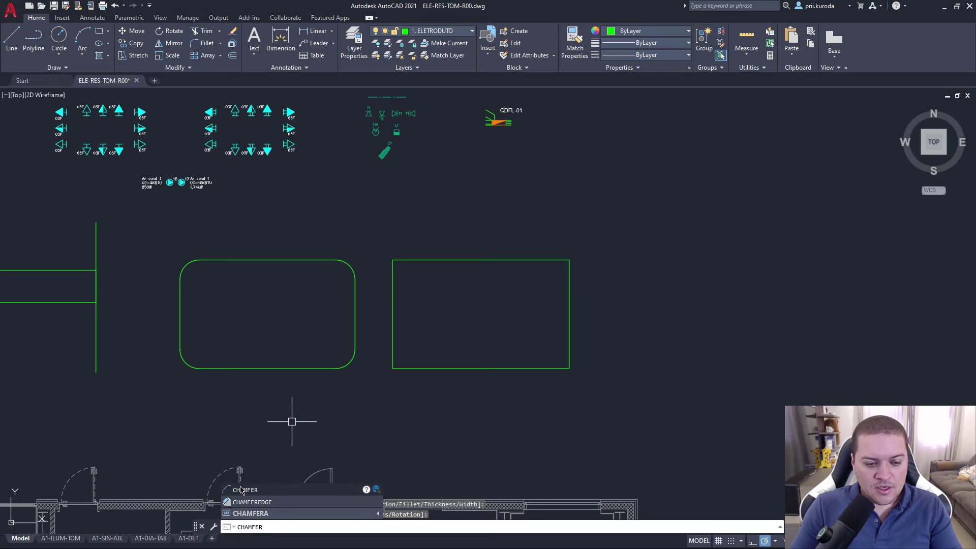
{"action": "key", "text": "Return"}
{"action": "scroll", "coordinate": [456, 284], "scroll_direction": "up", "scroll_amount": 2}
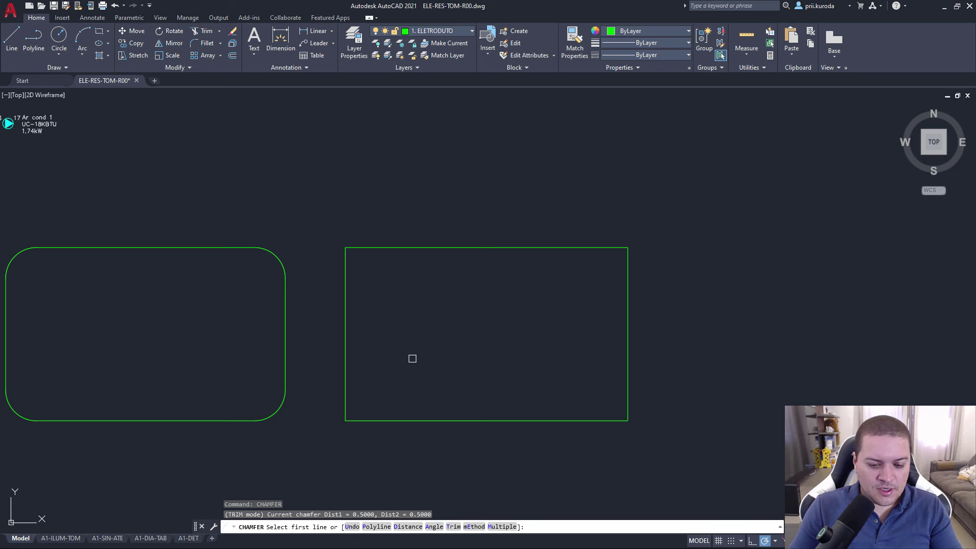
{"action": "type", "text": "d"}
{"action": "key", "text": "Return"}
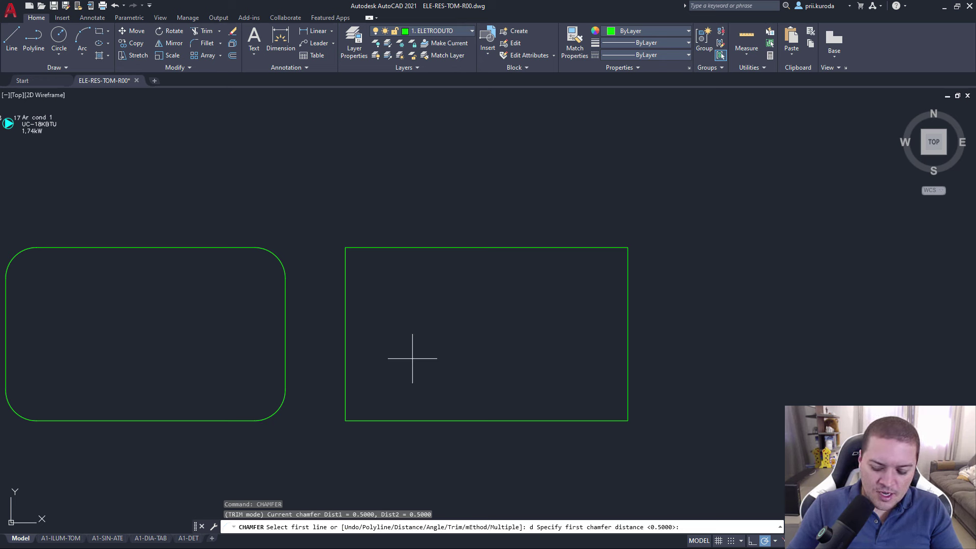
{"action": "type", "text": "0.3"}
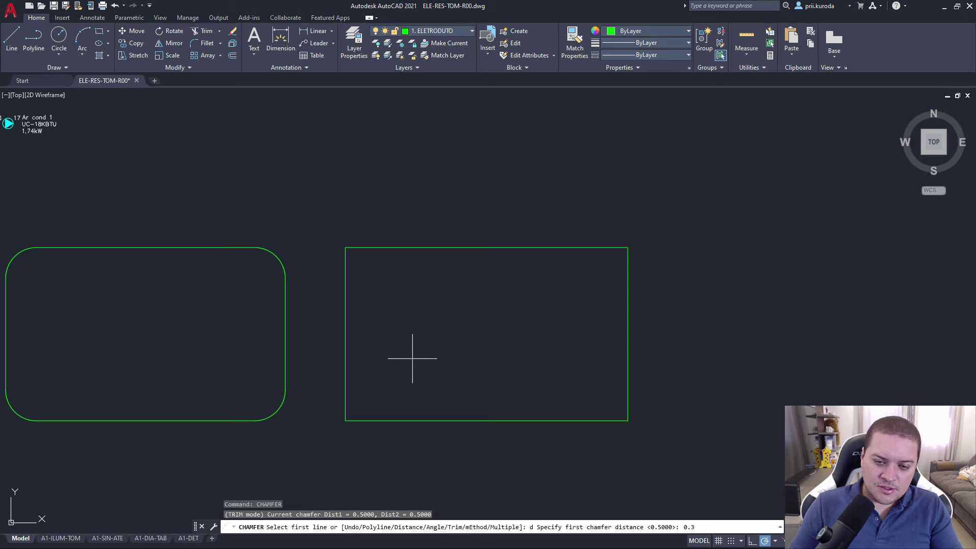
{"action": "key", "text": "Return"}
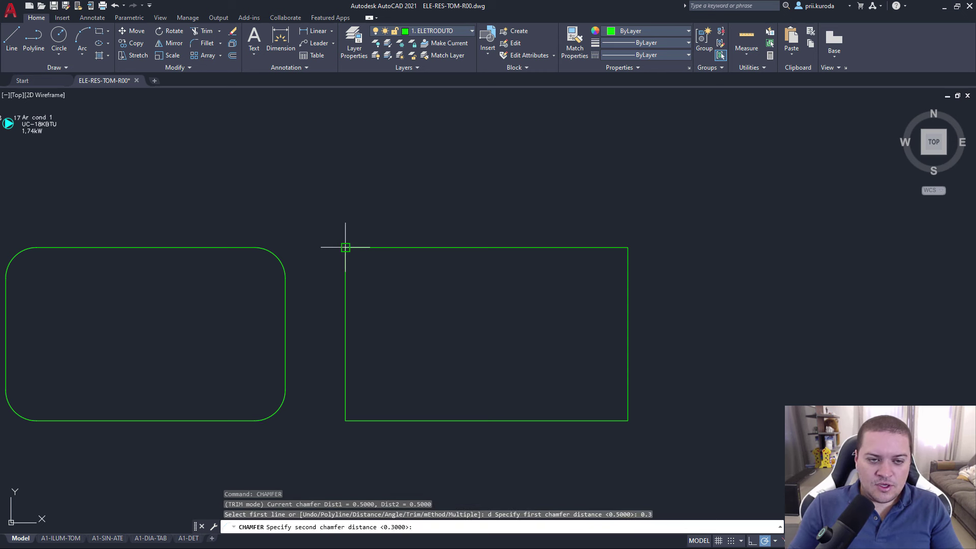
{"action": "scroll", "coordinate": [344, 244], "scroll_direction": "up", "scroll_amount": 2}
{"action": "scroll", "coordinate": [344, 244], "scroll_direction": "up", "scroll_amount": 2}
{"action": "key", "text": "Return"}
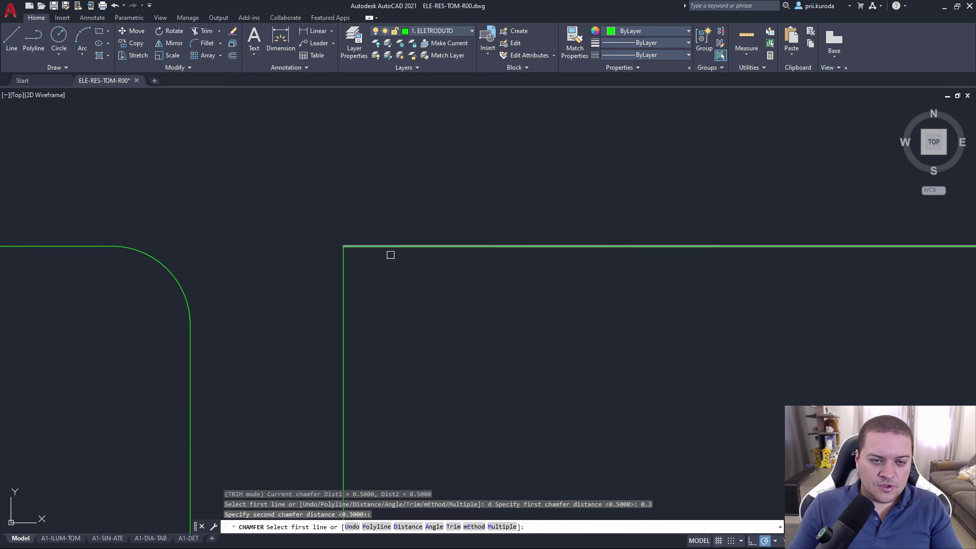
Chamfer the new rectangle's top-left corner at 0.3.
{"action": "left_click", "coordinate": [387, 248]}
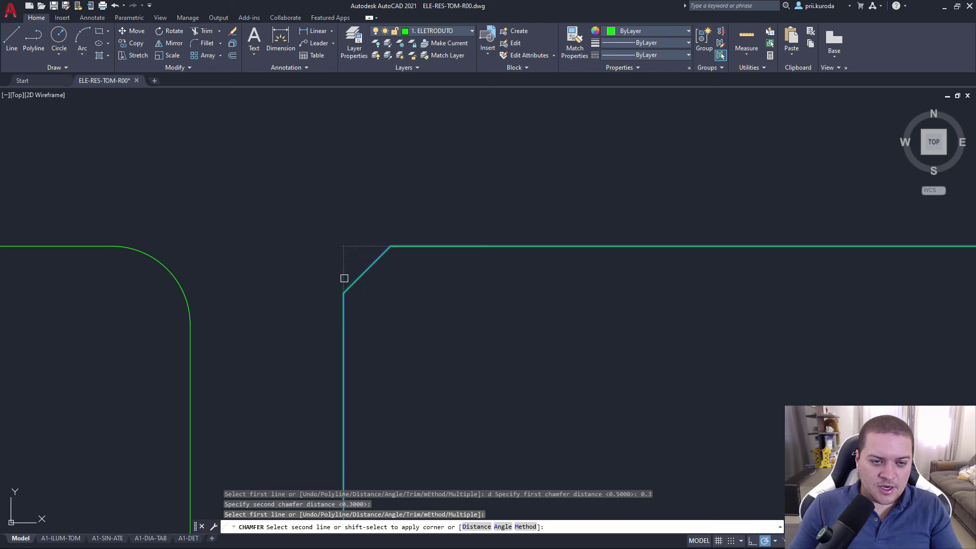
{"action": "left_click", "coordinate": [344, 277]}
{"action": "scroll", "coordinate": [346, 314], "scroll_direction": "down", "scroll_amount": 3}
{"action": "scroll", "coordinate": [390, 300], "scroll_direction": "down", "scroll_amount": 2}
{"action": "scroll", "coordinate": [414, 280], "scroll_direction": "up", "scroll_amount": 2}
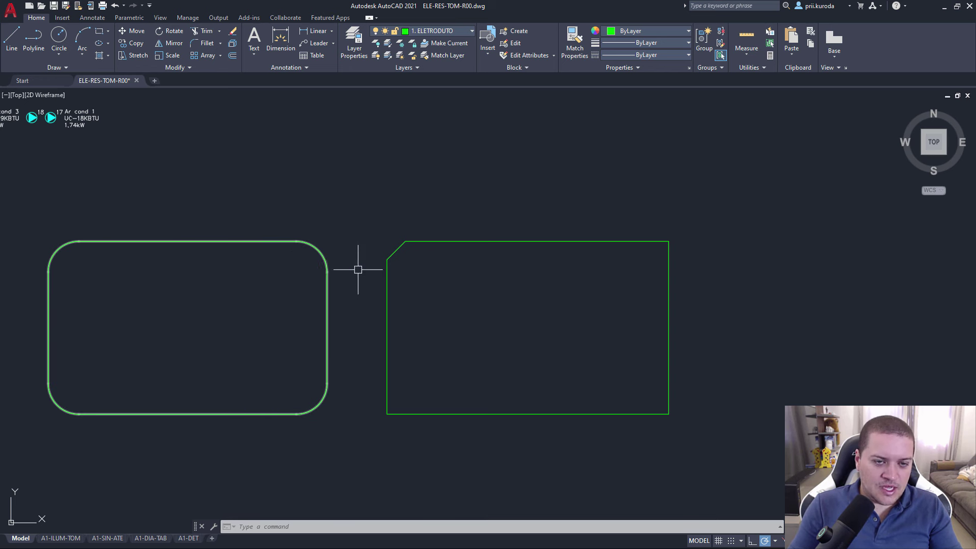
{"action": "scroll", "coordinate": [404, 255], "scroll_direction": "up", "scroll_amount": 2}
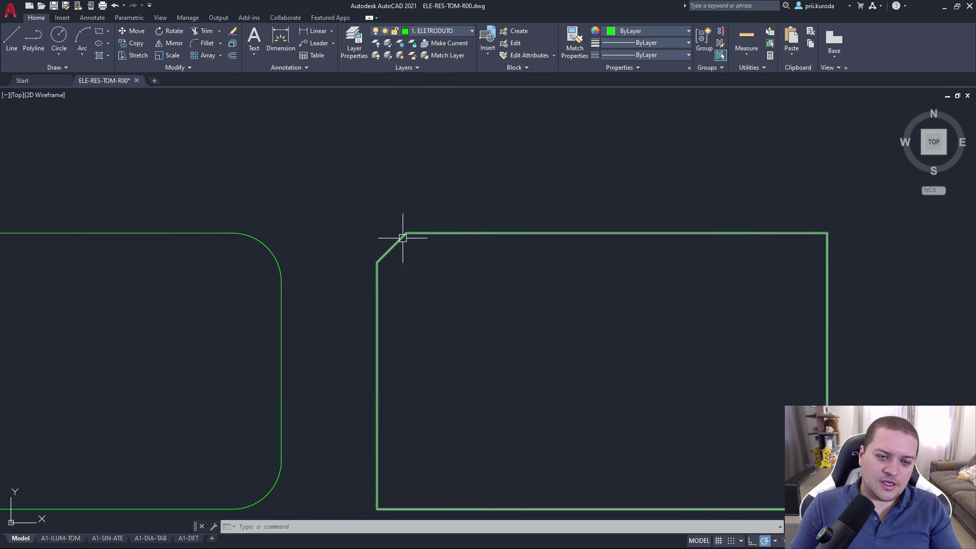
{"action": "scroll", "coordinate": [431, 257], "scroll_direction": "down", "scroll_amount": 2}
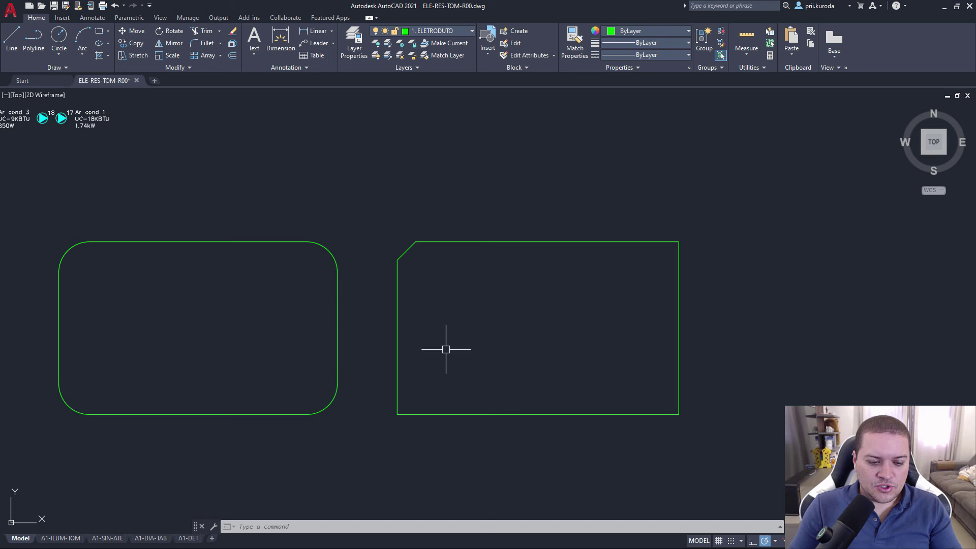
Chamfer the bottom-left, bottom-right and top-right corners in Multiple mode.
{"action": "key", "text": "Return"}
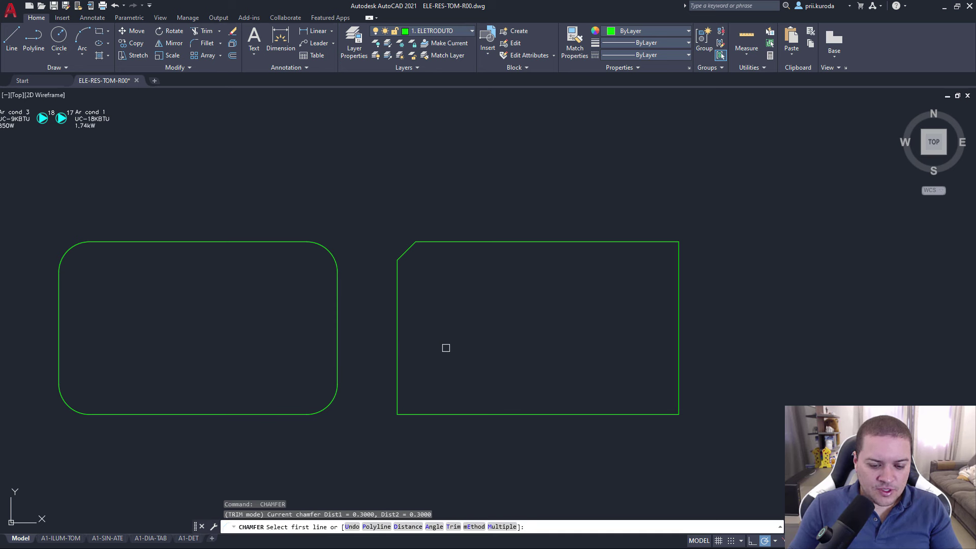
{"action": "type", "text": "m"}
{"action": "key", "text": "Return"}
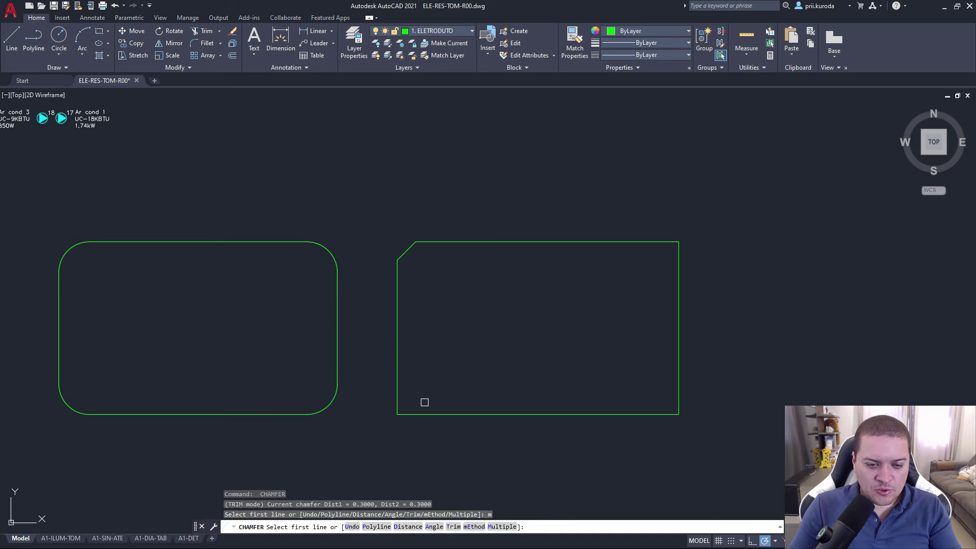
{"action": "left_click", "coordinate": [397, 385]}
{"action": "left_click", "coordinate": [410, 415]}
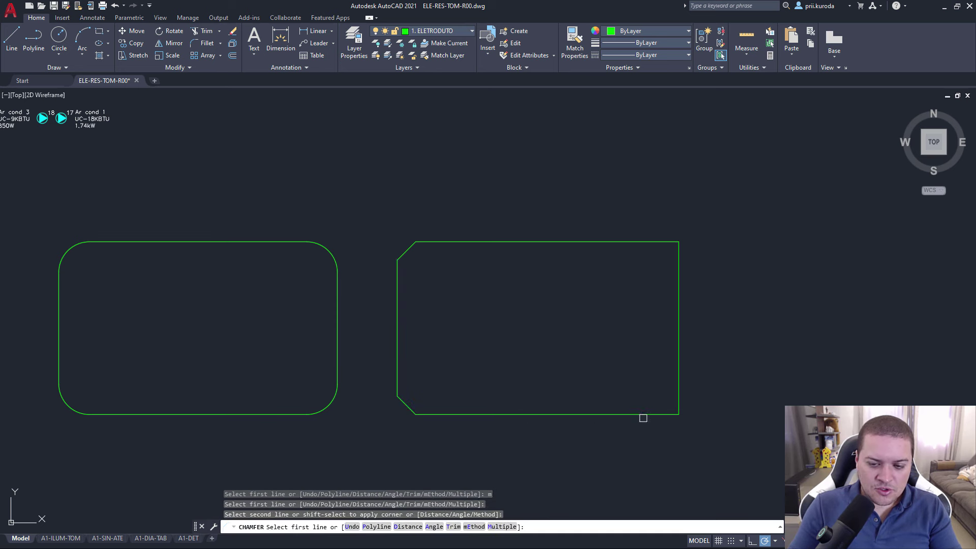
{"action": "left_click", "coordinate": [655, 412]}
{"action": "left_click", "coordinate": [682, 387]}
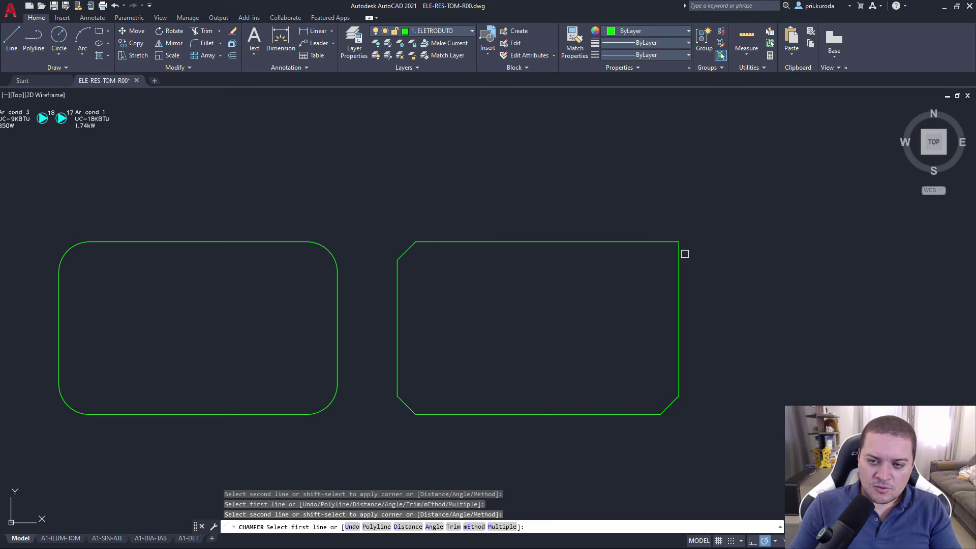
{"action": "left_click", "coordinate": [680, 252]}
{"action": "left_click", "coordinate": [634, 242]}
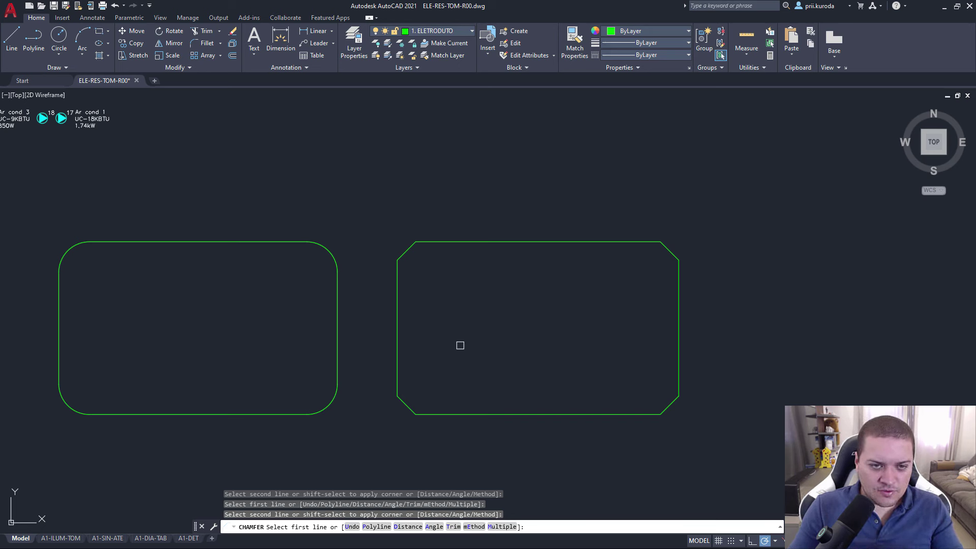
{"action": "key", "text": "Escape"}
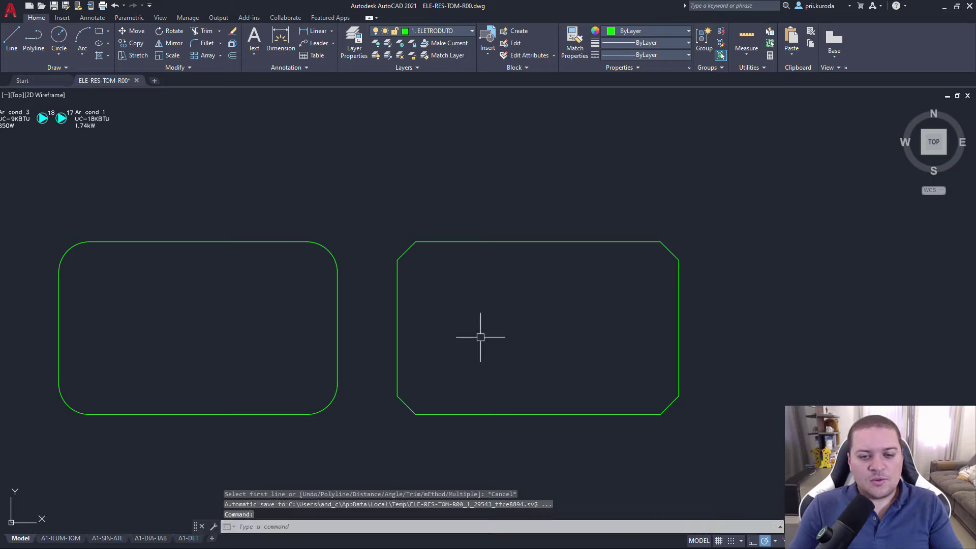
Show the Chamfer entry in MindMeister and select its CHA shortcut node.
{"action": "key", "text": "alt+Tab"}
{"action": "left_click_drag", "start_coordinate": [580, 300], "coordinate": [661, 329]}
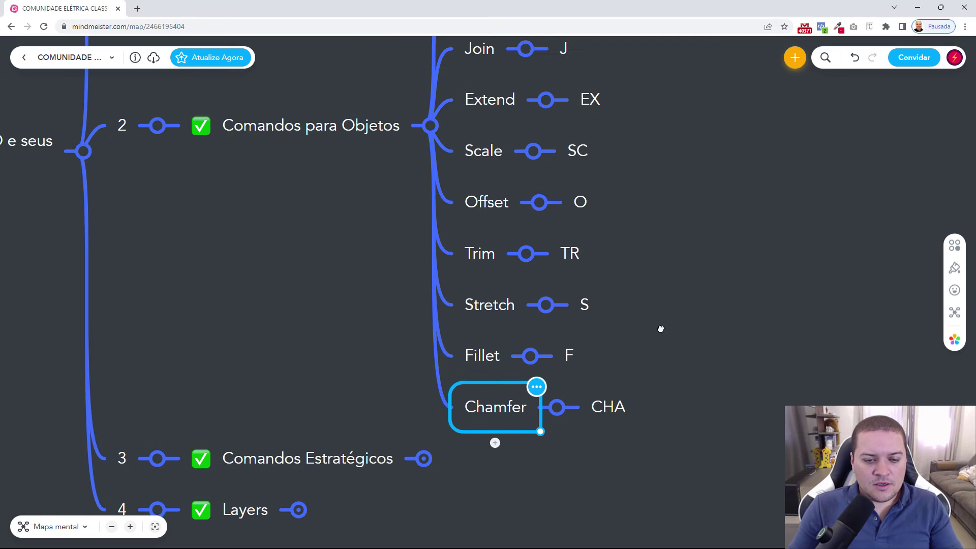
{"action": "left_click", "coordinate": [609, 410]}
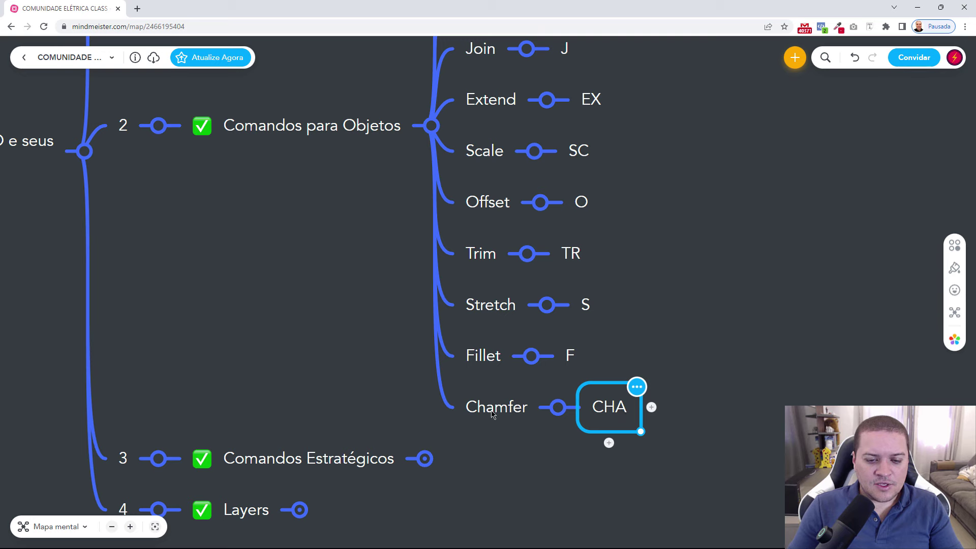
Start and cancel a CHA chamfer in AutoCAD, zoom out, then return to MindMeister.
{"action": "key", "text": "alt+Tab"}
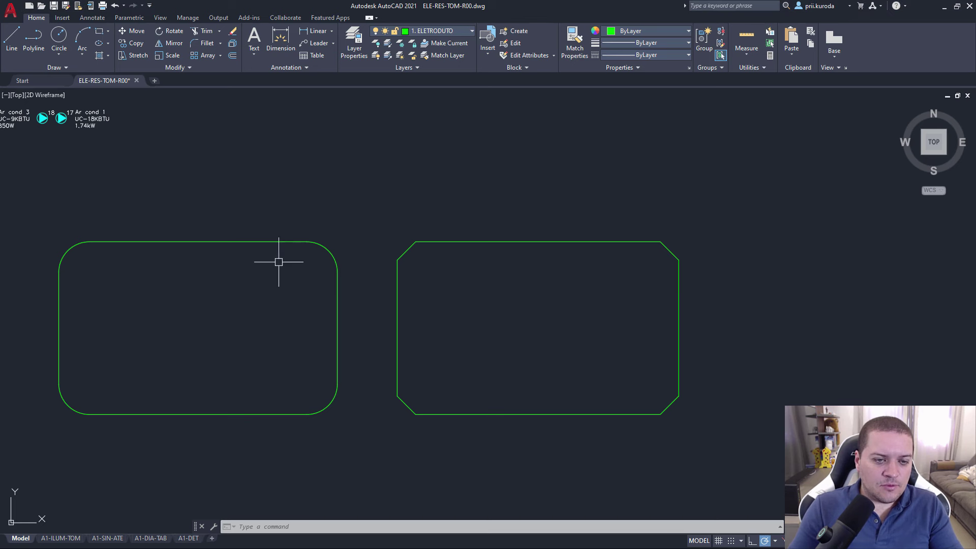
{"action": "key", "text": "Escape"}
{"action": "key", "text": "Escape"}
{"action": "key", "text": "Escape"}
{"action": "type", "text": "CHA"}
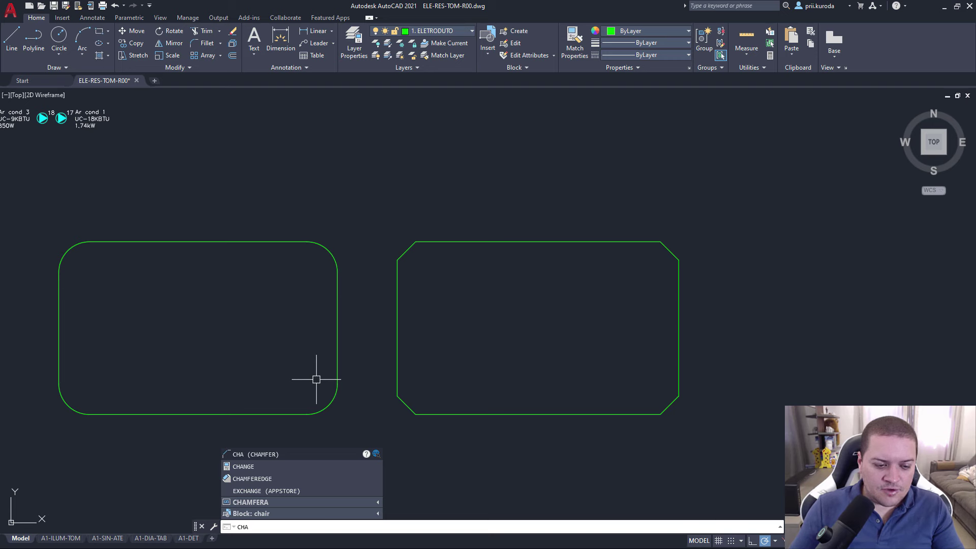
{"action": "key", "text": "Escape"}
{"action": "key", "text": "Escape"}
{"action": "key", "text": "Escape"}
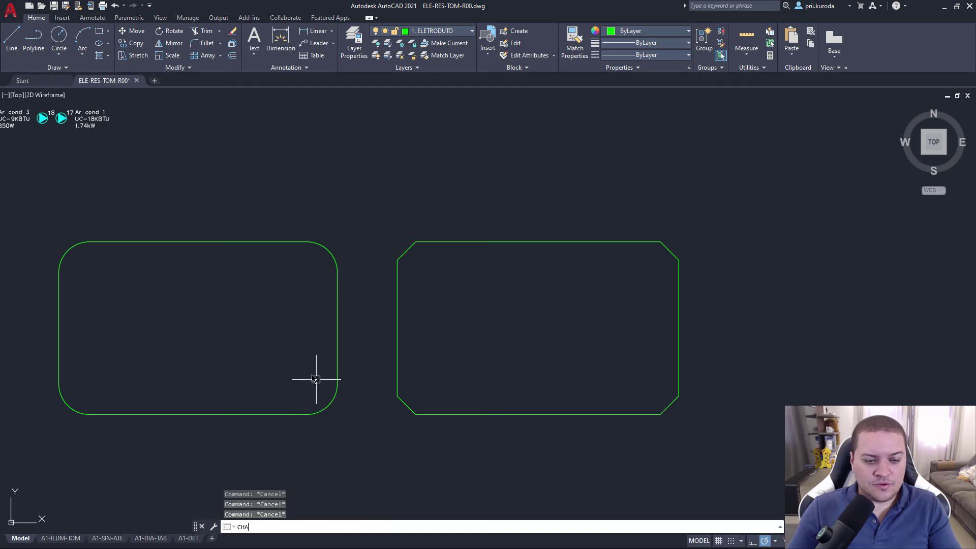
{"action": "scroll", "coordinate": [333, 371], "scroll_direction": "down", "scroll_amount": 4}
{"action": "scroll", "coordinate": [335, 371], "scroll_direction": "down", "scroll_amount": 2}
{"action": "middle_click_drag", "start_coordinate": [336, 370], "coordinate": [430, 324]}
{"action": "scroll", "coordinate": [327, 322], "scroll_direction": "up", "scroll_amount": 2}
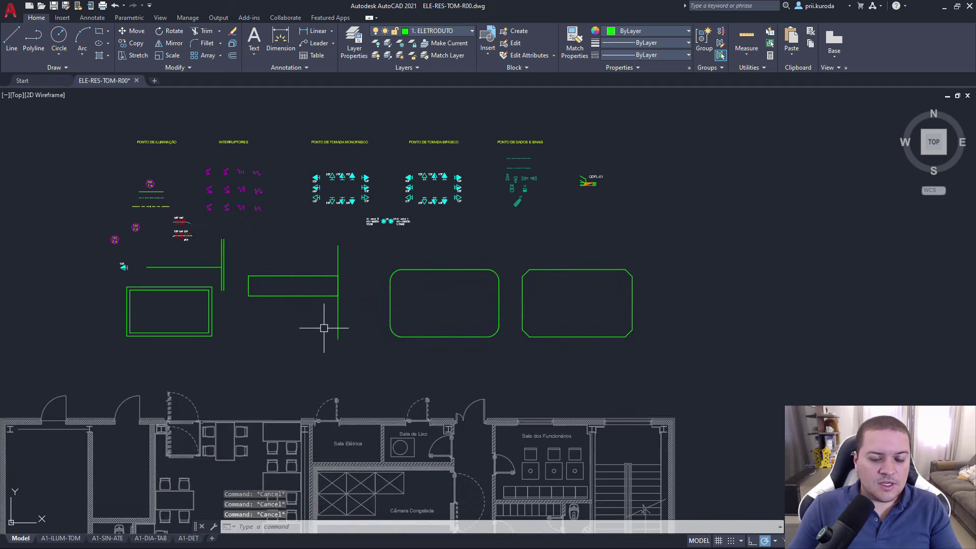
{"action": "key", "text": "alt+Tab"}
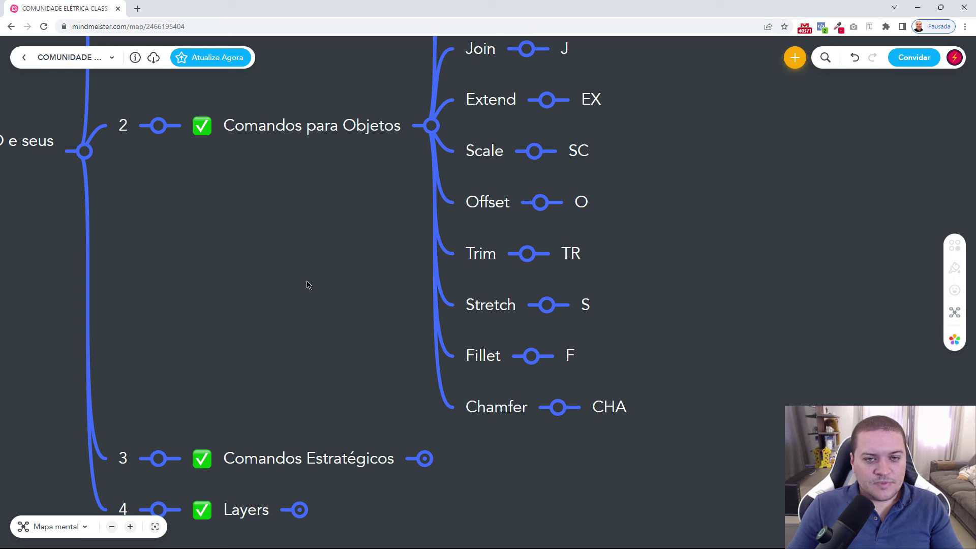
Collapse Comandos para Objetos, expand Comandos Estratégicos and select its Regen node.
{"action": "scroll", "coordinate": [370, 219], "scroll_direction": "up", "scroll_amount": 3}
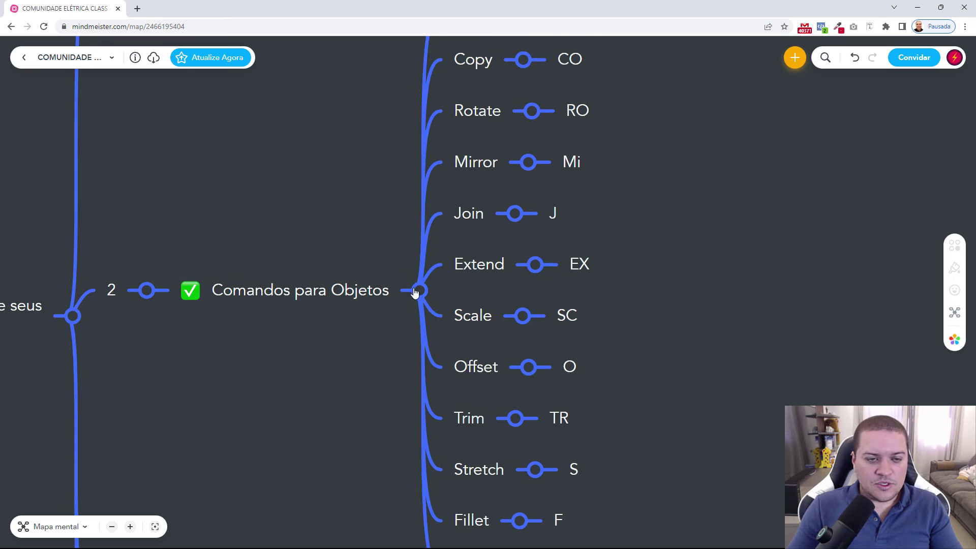
{"action": "key", "text": "space"}
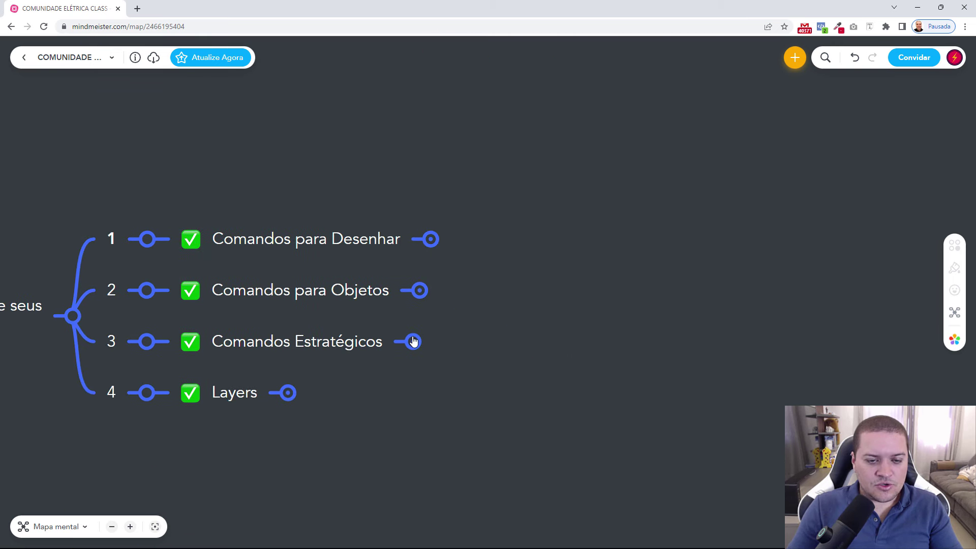
{"action": "left_click", "coordinate": [413, 342]}
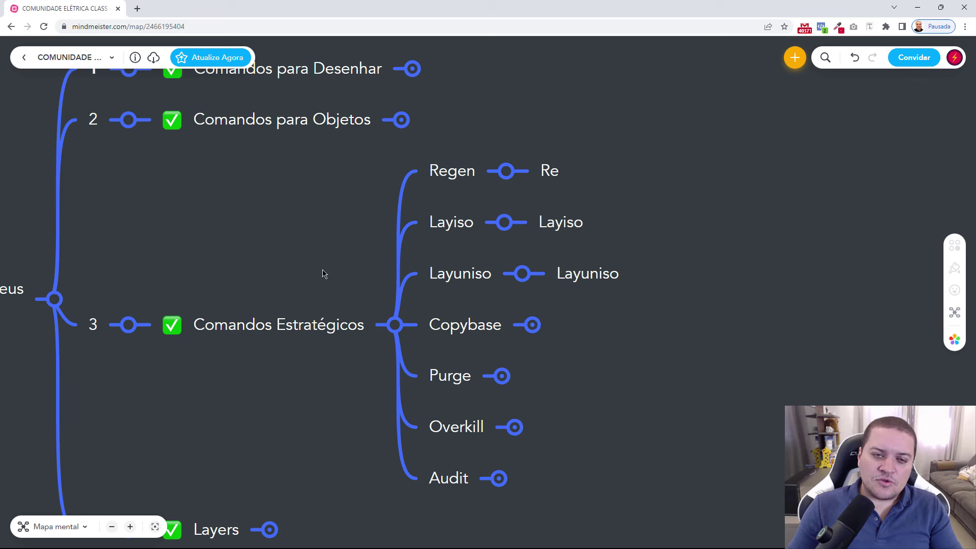
{"action": "left_click", "coordinate": [454, 175]}
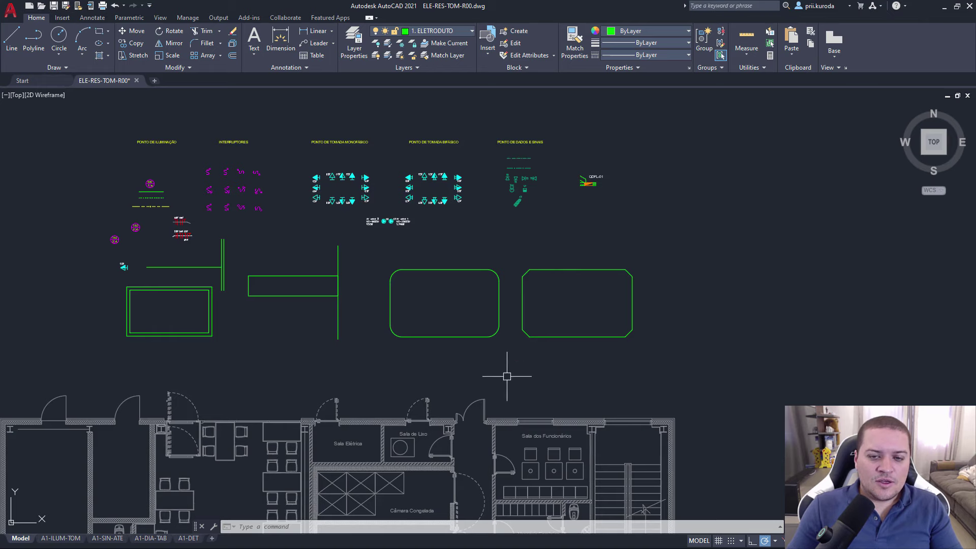
Zoom into the QDFL-01 table and select, then deselect, the dashed surge-protector rectangle.
{"action": "scroll", "coordinate": [680, 312], "scroll_direction": "up", "scroll_amount": 4}
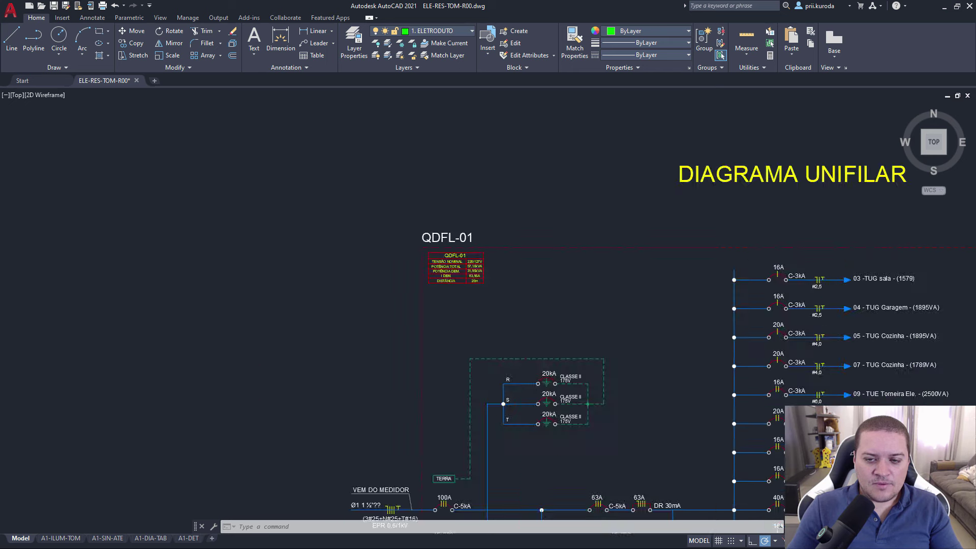
{"action": "scroll", "coordinate": [680, 312], "scroll_direction": "up", "scroll_amount": 2}
{"action": "scroll", "coordinate": [681, 312], "scroll_direction": "down", "scroll_amount": 6}
{"action": "scroll", "coordinate": [597, 266], "scroll_direction": "down", "scroll_amount": 4}
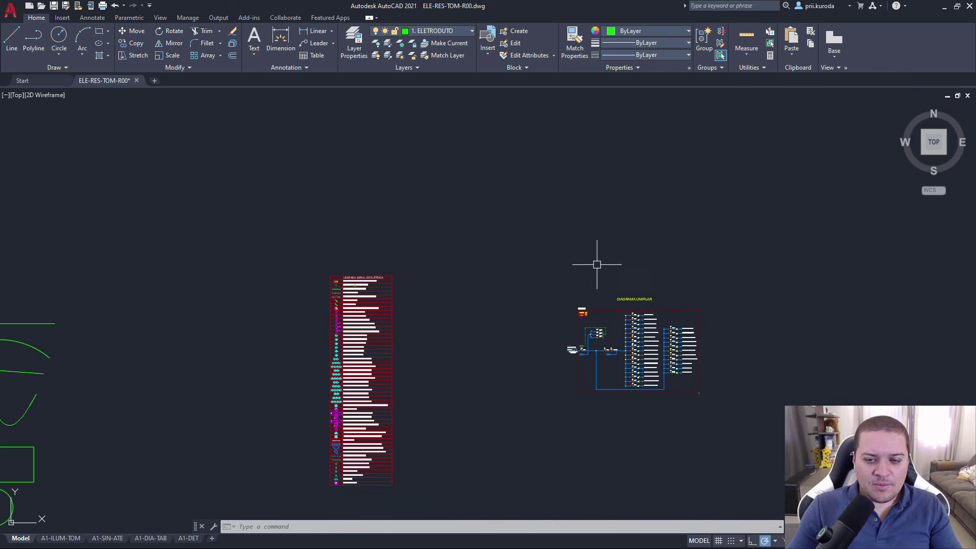
{"action": "scroll", "coordinate": [600, 325], "scroll_direction": "up", "scroll_amount": 5}
{"action": "scroll", "coordinate": [588, 362], "scroll_direction": "up", "scroll_amount": 2}
{"action": "scroll", "coordinate": [621, 293], "scroll_direction": "up", "scroll_amount": 2}
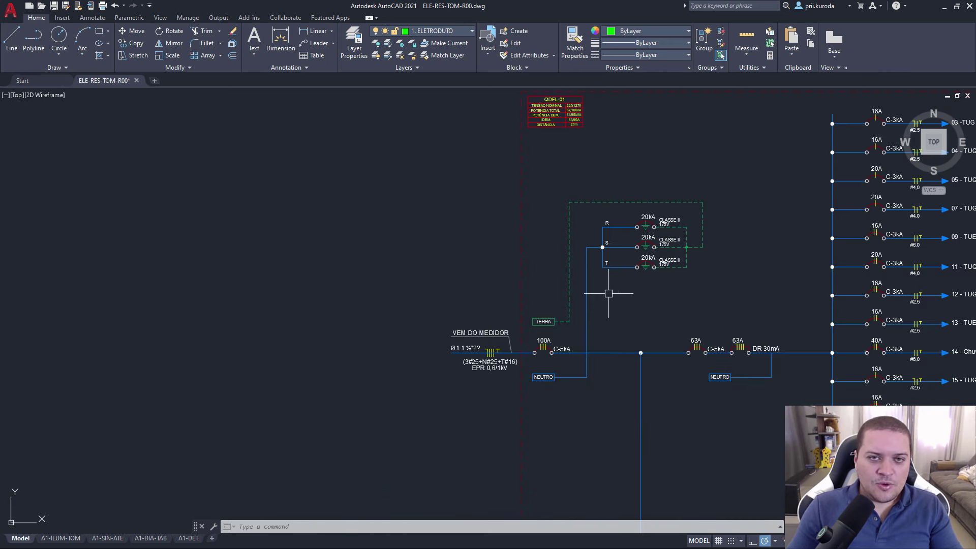
{"action": "middle_click_drag", "start_coordinate": [609, 294], "coordinate": [441, 355]}
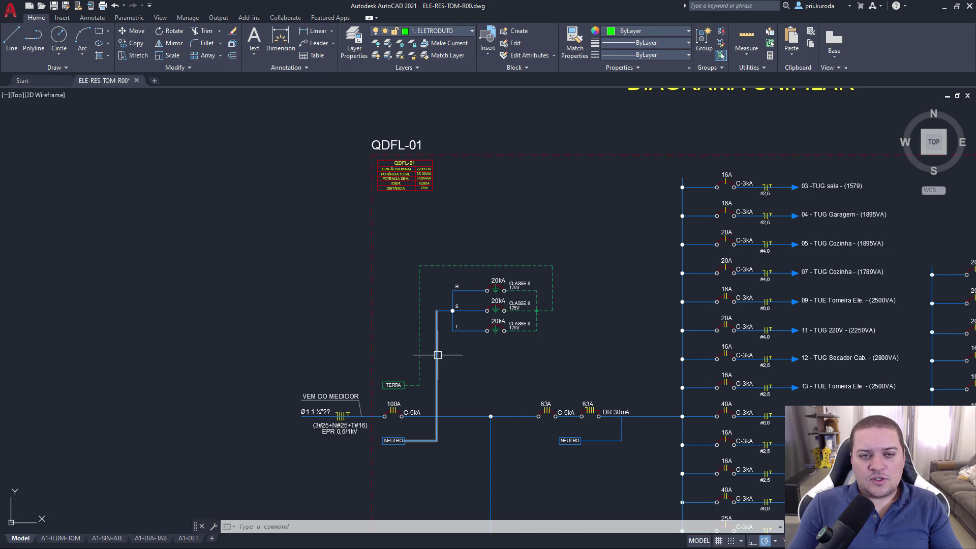
{"action": "scroll", "coordinate": [492, 266], "scroll_direction": "up", "scroll_amount": 6}
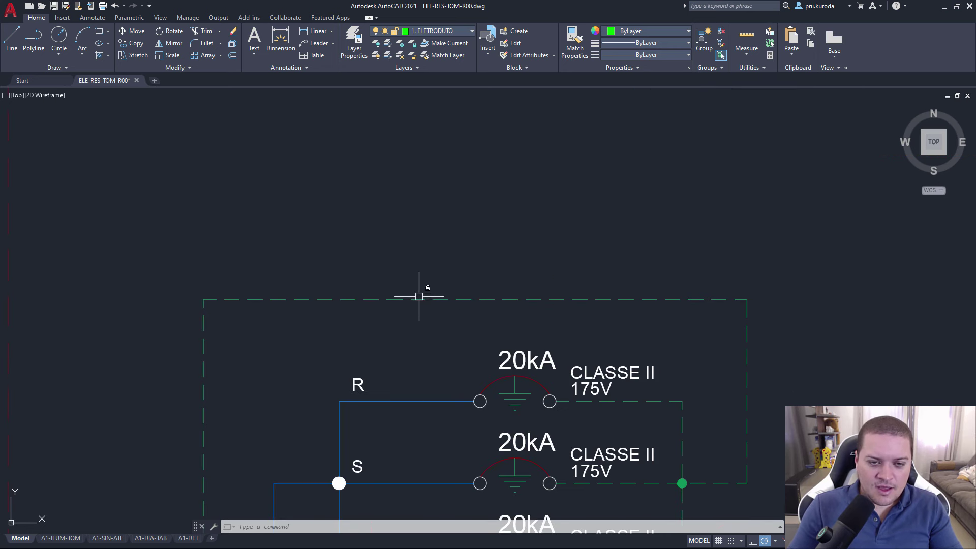
{"action": "left_click", "coordinate": [395, 301]}
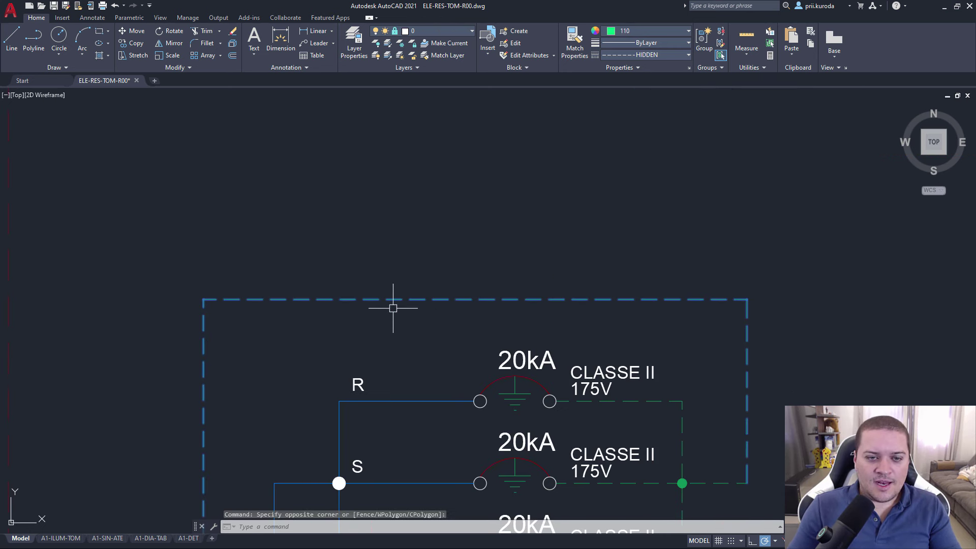
{"action": "key", "text": "Escape"}
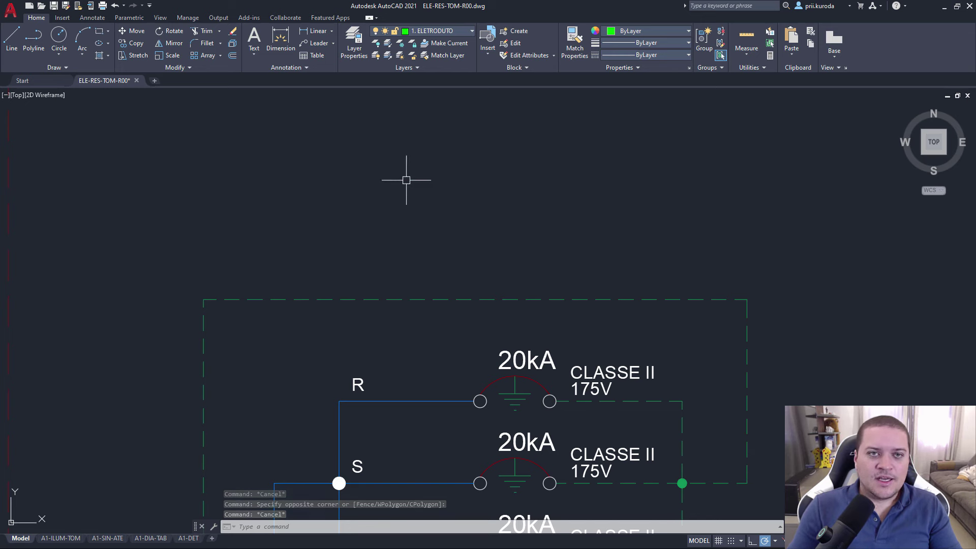
Pan and zoom to review the whole DIAGRAMA UNIFILAR and QDFL-01 diagram.
{"action": "scroll", "coordinate": [316, 247], "scroll_direction": "down", "scroll_amount": 7}
{"action": "middle_click_drag", "start_coordinate": [316, 246], "coordinate": [399, 251]}
{"action": "scroll", "coordinate": [457, 278], "scroll_direction": "down", "scroll_amount": 5}
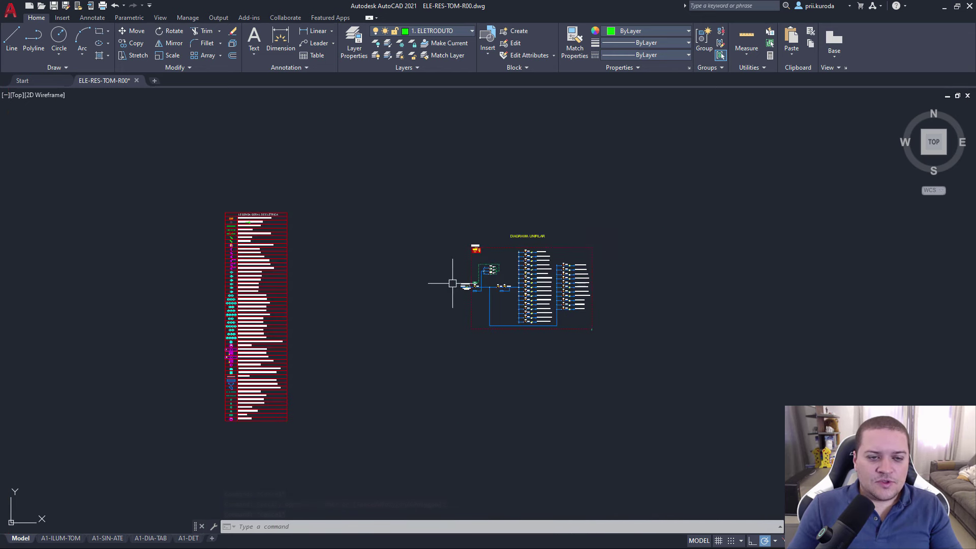
{"action": "scroll", "coordinate": [420, 256], "scroll_direction": "up", "scroll_amount": 2}
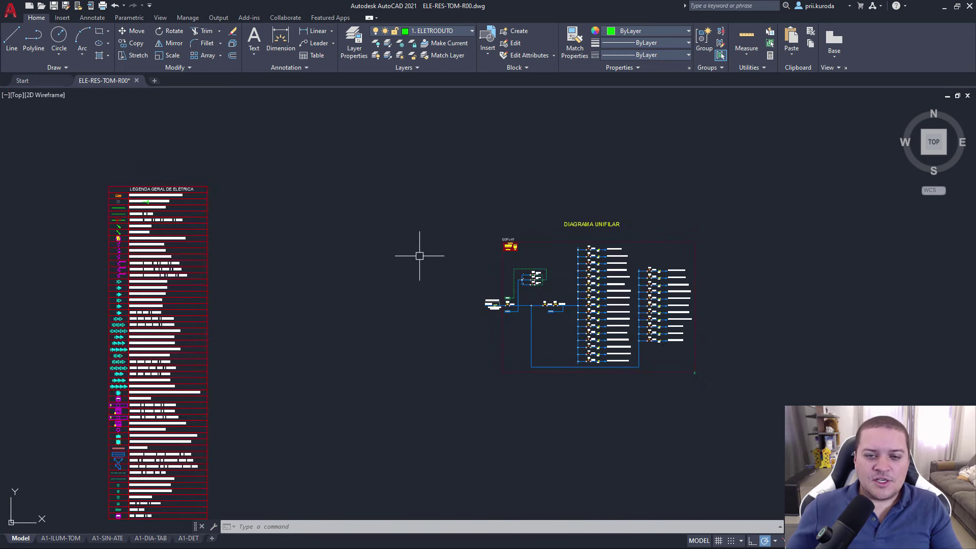
{"action": "scroll", "coordinate": [574, 266], "scroll_direction": "up", "scroll_amount": 4}
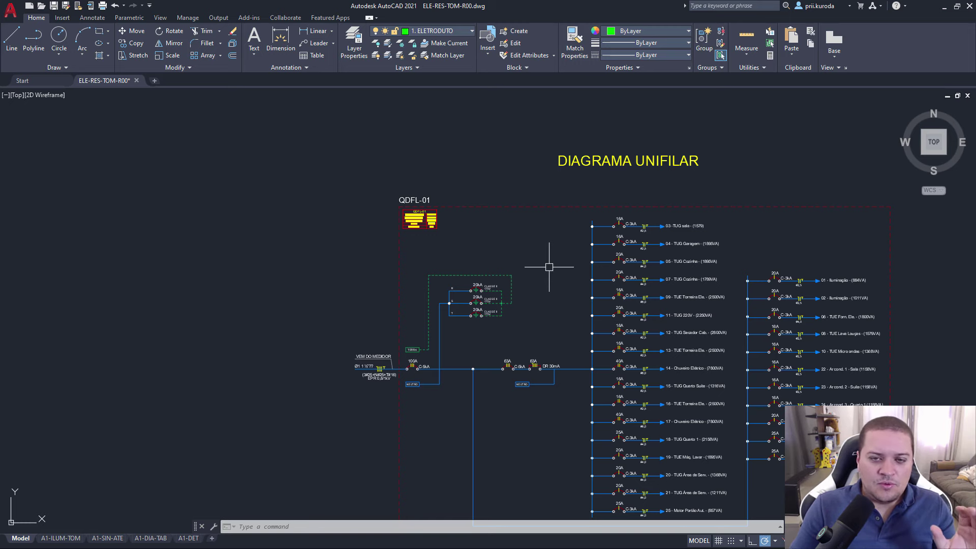
{"action": "scroll", "coordinate": [473, 327], "scroll_direction": "up", "scroll_amount": 2}
{"action": "scroll", "coordinate": [417, 252], "scroll_direction": "up", "scroll_amount": 2}
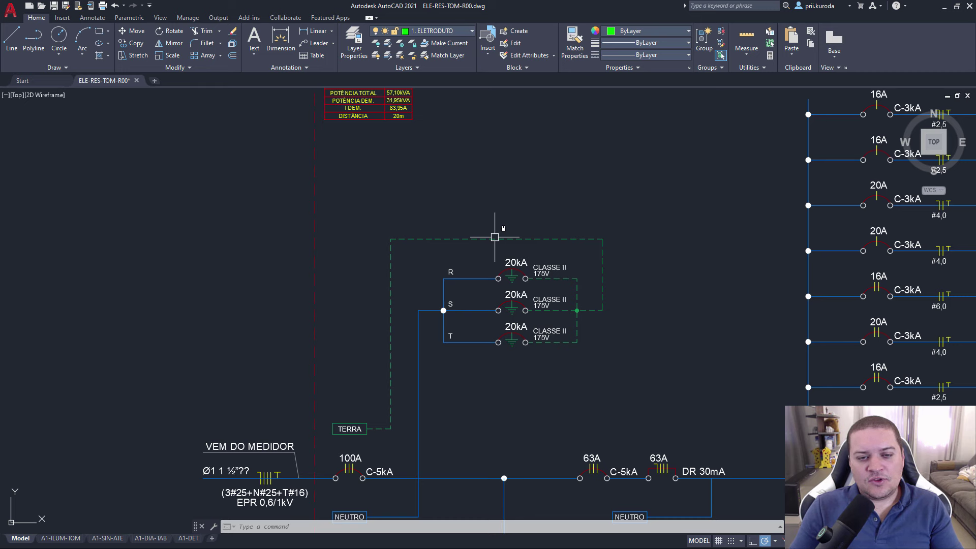
{"action": "mouse_move", "coordinate": [496, 237]}
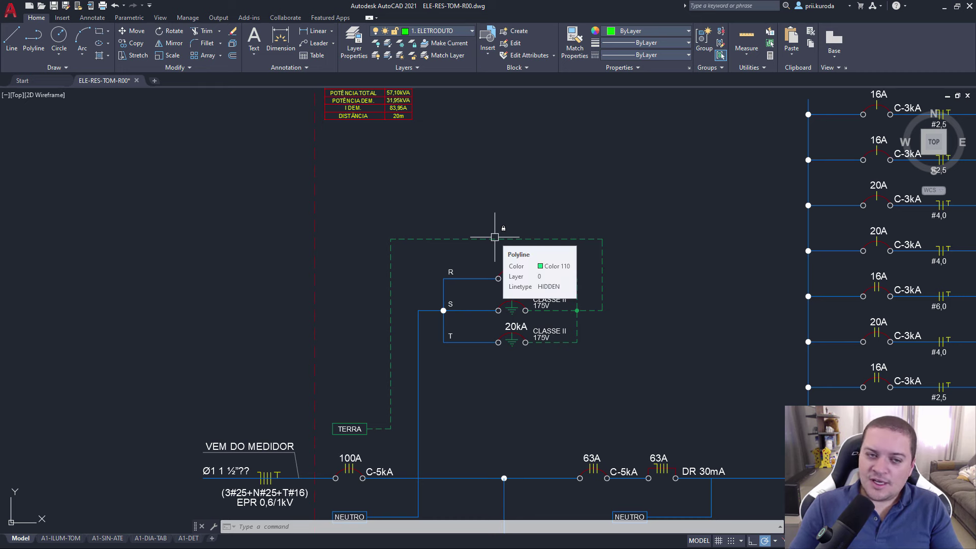
{"action": "scroll", "coordinate": [495, 237], "scroll_direction": "down", "scroll_amount": 1}
{"action": "scroll", "coordinate": [452, 279], "scroll_direction": "down", "scroll_amount": 6}
{"action": "scroll", "coordinate": [475, 354], "scroll_direction": "up", "scroll_amount": 9}
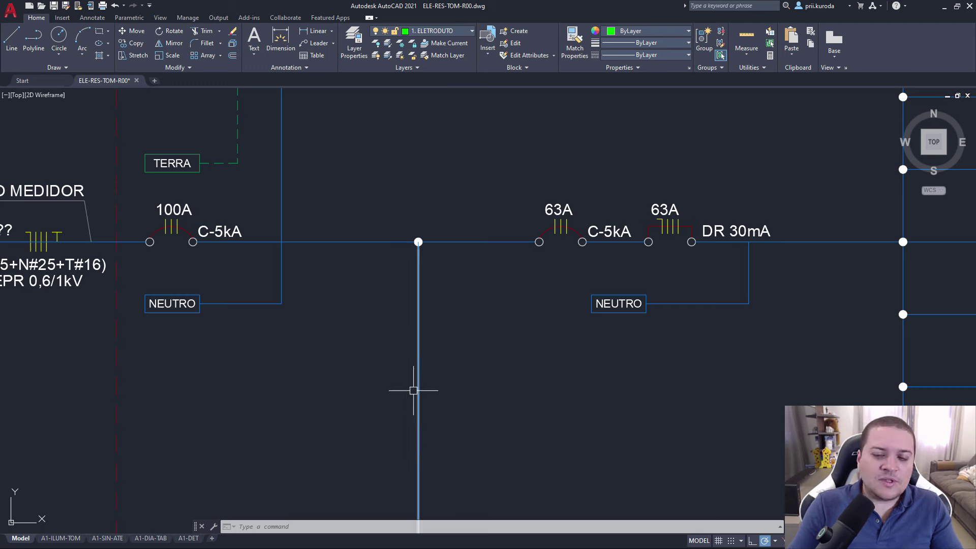
{"action": "scroll", "coordinate": [413, 389], "scroll_direction": "down", "scroll_amount": 4}
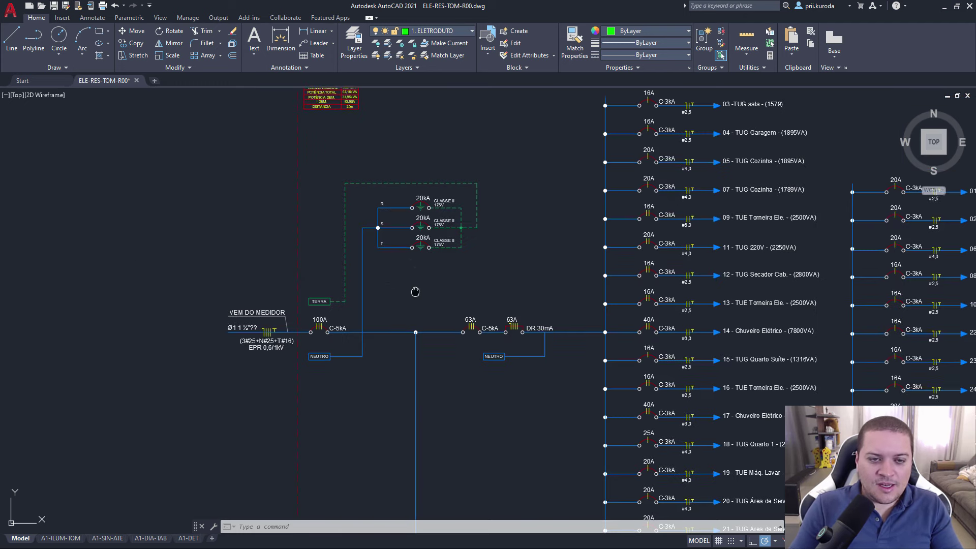
{"action": "middle_click_drag", "start_coordinate": [355, 181], "coordinate": [394, 230]}
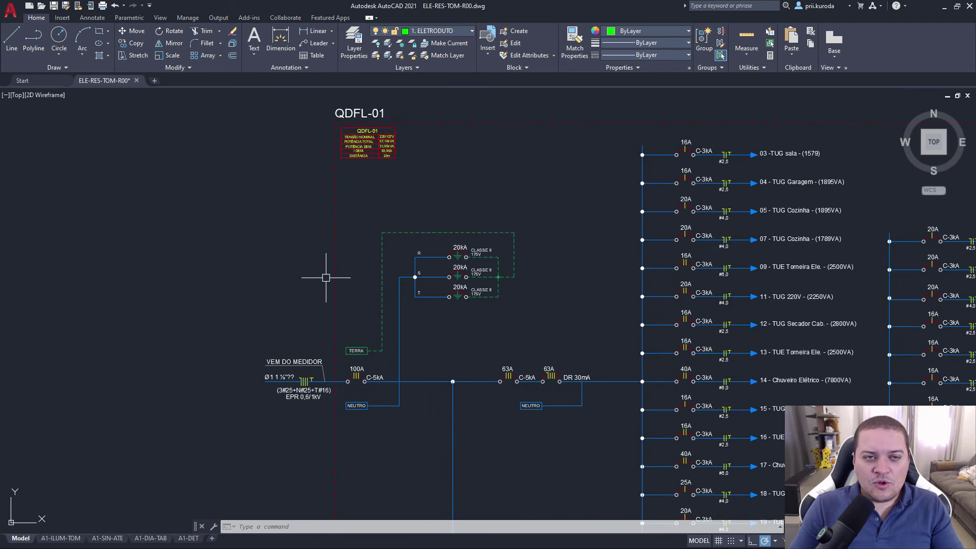
{"action": "scroll", "coordinate": [343, 263], "scroll_direction": "down", "scroll_amount": 10}
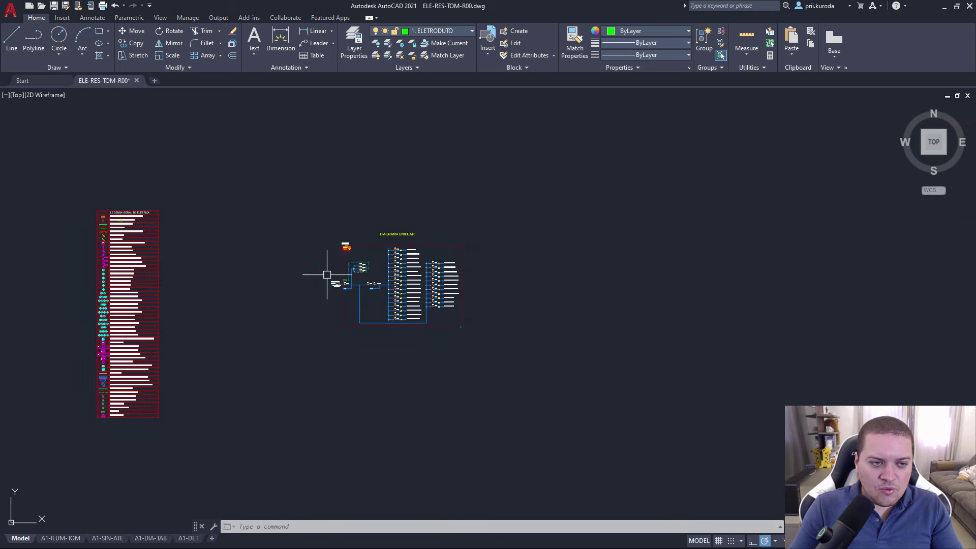
{"action": "scroll", "coordinate": [318, 276], "scroll_direction": "up", "scroll_amount": 3}
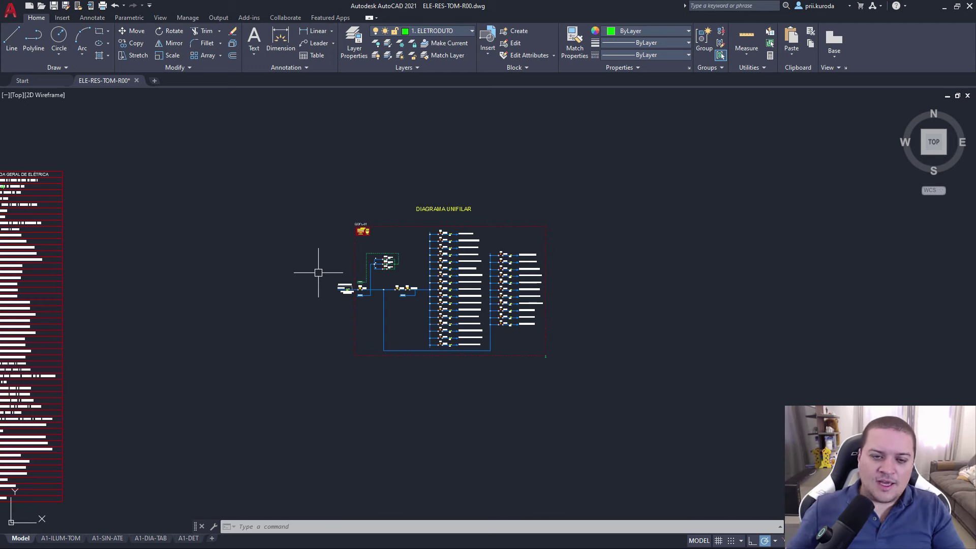
{"action": "scroll", "coordinate": [318, 282], "scroll_direction": "down", "scroll_amount": 3}
Pan to the restaurant floor plan and select it to confirm it is on layer 0.
{"action": "middle_click_drag", "start_coordinate": [318, 281], "coordinate": [504, 293]}
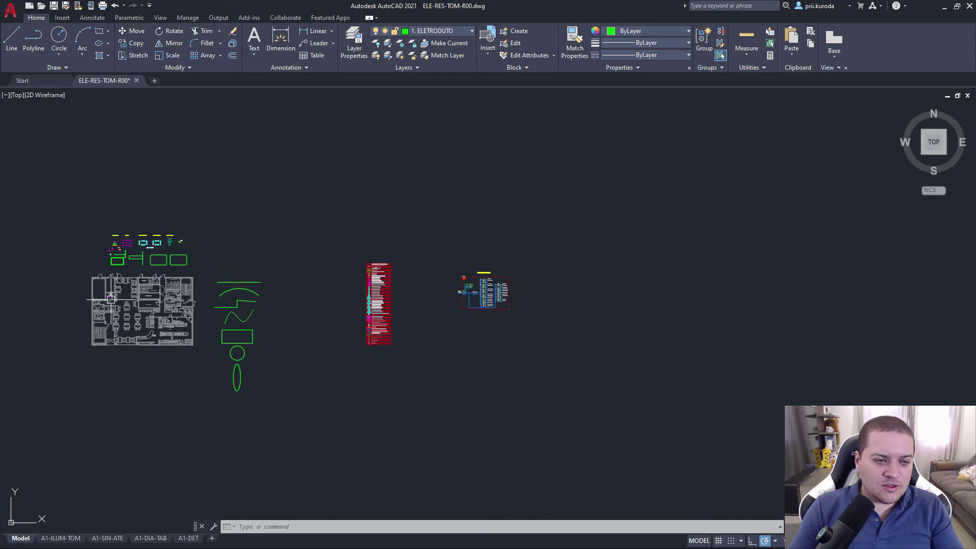
{"action": "scroll", "coordinate": [139, 303], "scroll_direction": "up", "scroll_amount": 3}
{"action": "mouse_move", "coordinate": [138, 303]}
{"action": "middle_mouse_down"}
{"action": "mouse_move", "coordinate": [257, 371]}
{"action": "mouse_move", "coordinate": [260, 383]}
{"action": "middle_mouse_up"}
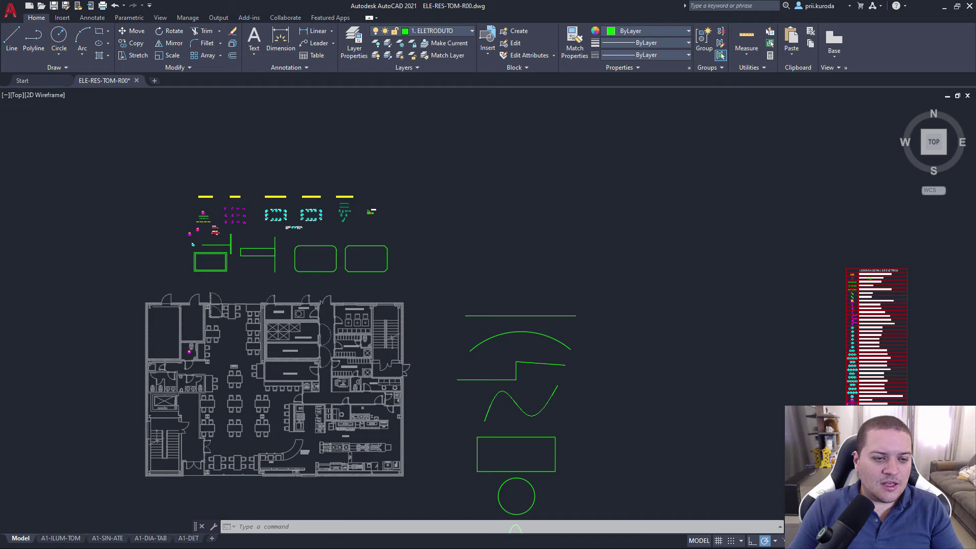
{"action": "left_click", "coordinate": [223, 332]}
{"action": "scroll", "coordinate": [223, 332], "scroll_direction": "up", "scroll_amount": 7}
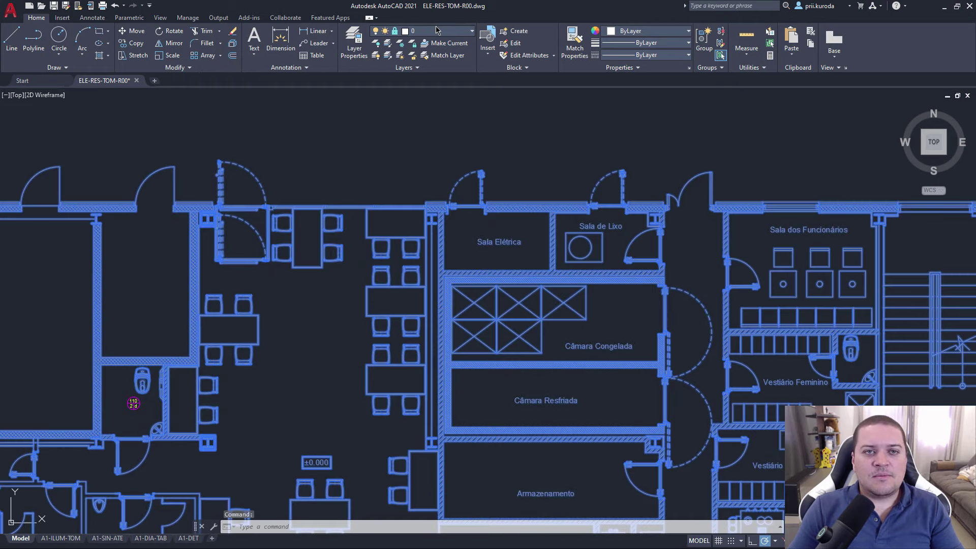
{"action": "left_click", "coordinate": [409, 32]}
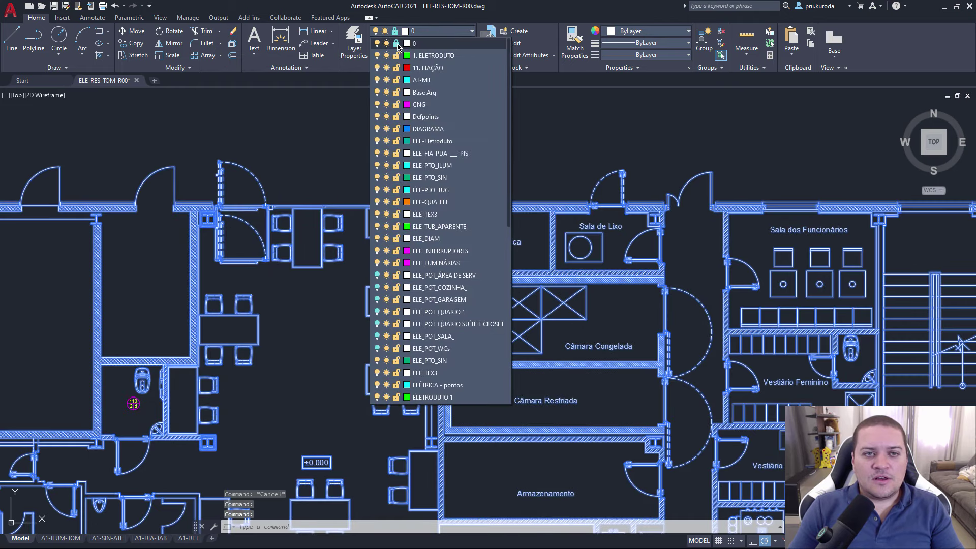
{"action": "key", "text": "Escape"}
{"action": "key", "text": "Escape"}
{"action": "scroll", "coordinate": [306, 169], "scroll_direction": "down", "scroll_amount": 7}
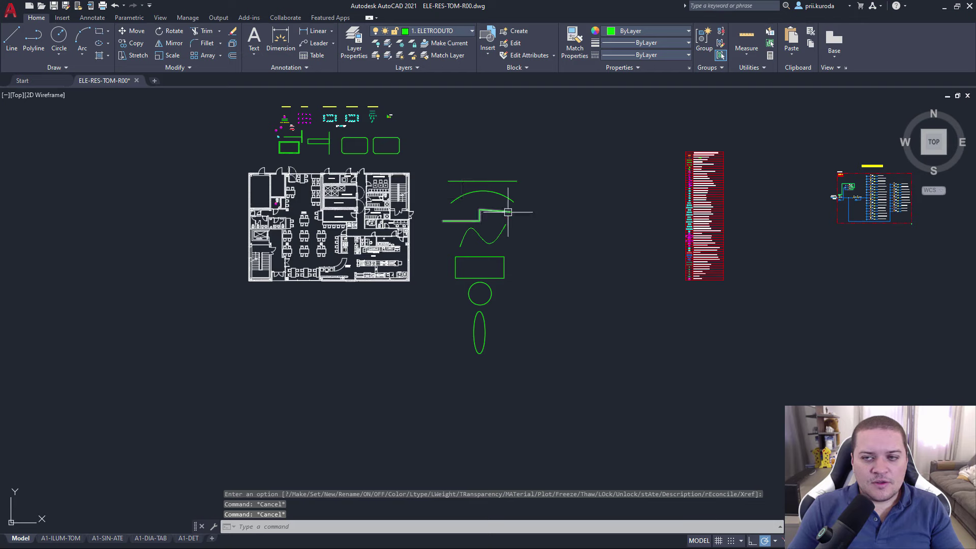
{"action": "middle_click_drag", "start_coordinate": [783, 217], "coordinate": [497, 217]}
{"action": "scroll", "coordinate": [577, 218], "scroll_direction": "up", "scroll_amount": 5}
{"action": "scroll", "coordinate": [623, 221], "scroll_direction": "up", "scroll_amount": 3}
{"action": "scroll", "coordinate": [631, 214], "scroll_direction": "up", "scroll_amount": 2}
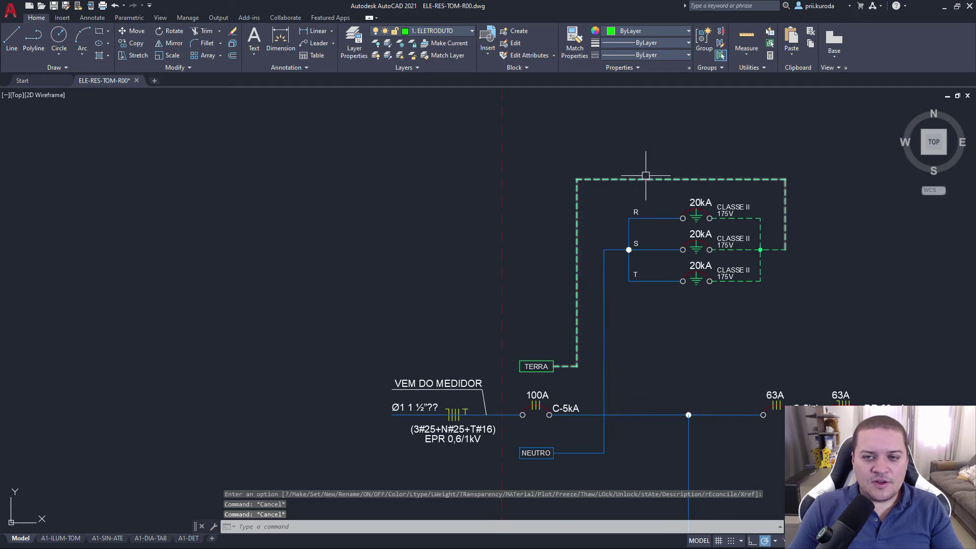
{"action": "scroll", "coordinate": [571, 196], "scroll_direction": "down", "scroll_amount": 3}
{"action": "scroll", "coordinate": [552, 219], "scroll_direction": "down", "scroll_amount": 5}
{"action": "scroll", "coordinate": [552, 219], "scroll_direction": "down", "scroll_amount": 3}
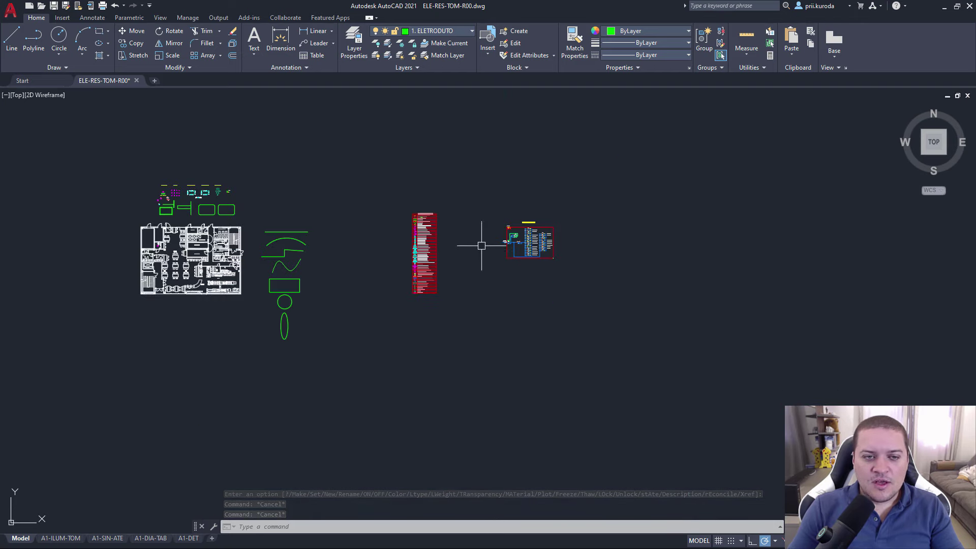
{"action": "middle_click_drag", "start_coordinate": [484, 244], "coordinate": [551, 284]}
{"action": "scroll", "coordinate": [285, 308], "scroll_direction": "up", "scroll_amount": 3}
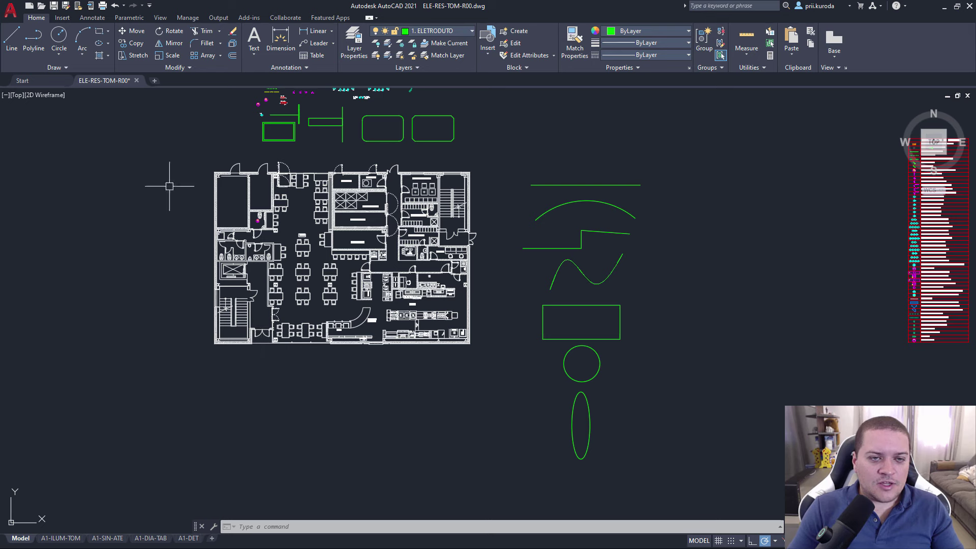
{"action": "scroll", "coordinate": [484, 342], "scroll_direction": "down", "scroll_amount": 2}
{"action": "scroll", "coordinate": [453, 305], "scroll_direction": "up", "scroll_amount": 2}
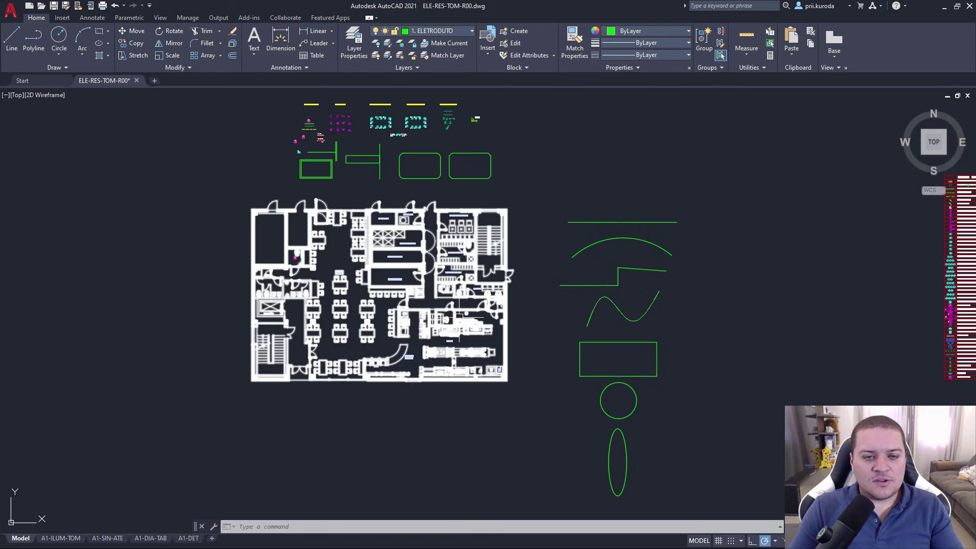
{"action": "middle_click_drag", "start_coordinate": [365, 297], "coordinate": [366, 326]}
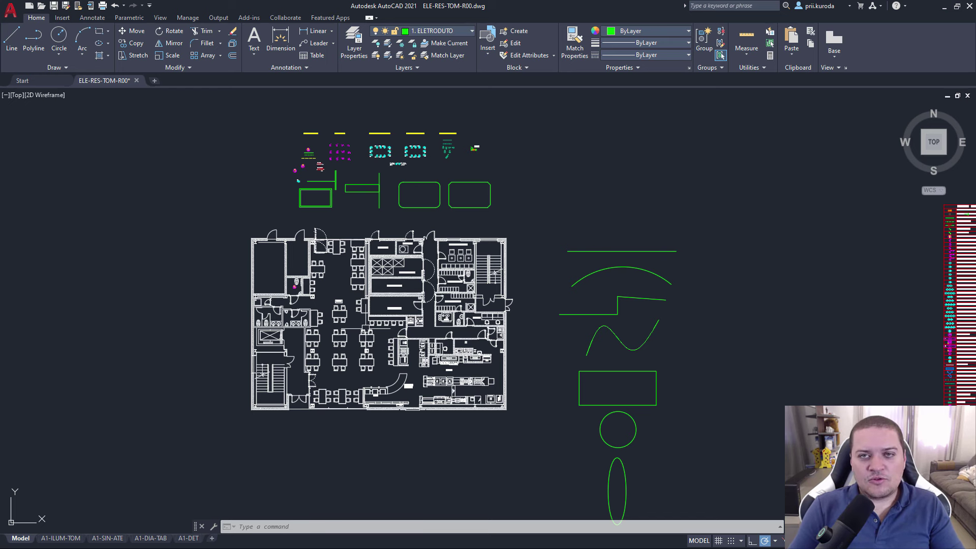
{"action": "scroll", "coordinate": [375, 464], "scroll_direction": "down", "scroll_amount": 2}
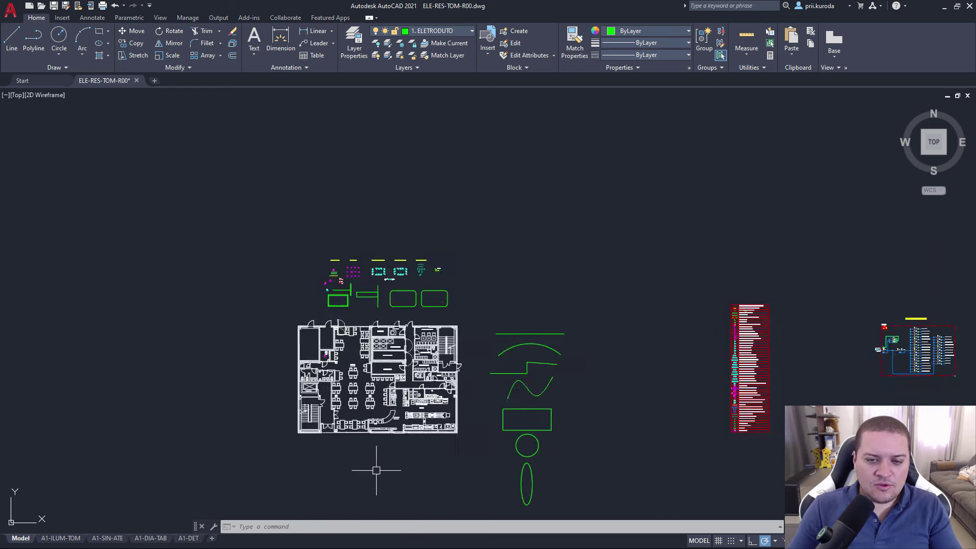
{"action": "scroll", "coordinate": [374, 464], "scroll_direction": "down", "scroll_amount": 2}
{"action": "scroll", "coordinate": [602, 366], "scroll_direction": "up", "scroll_amount": 4}
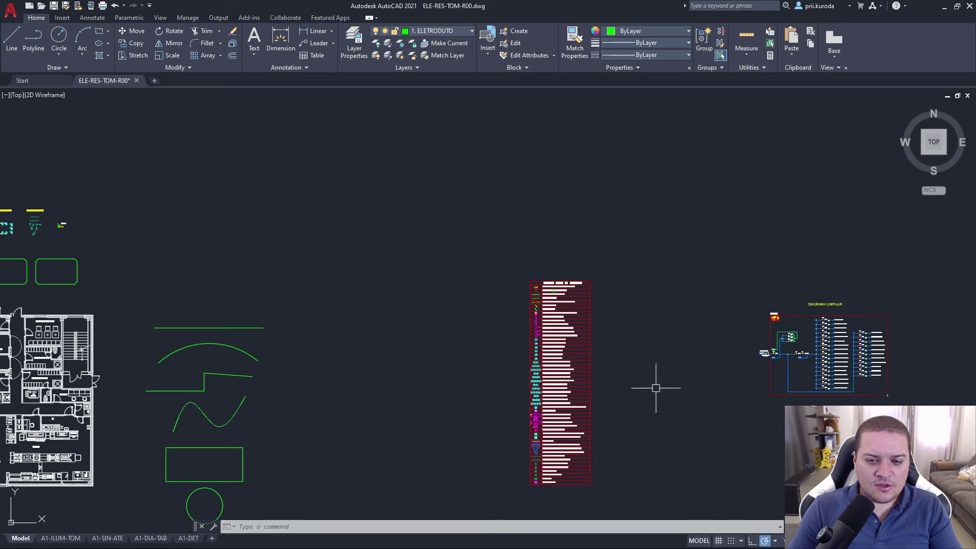
{"action": "middle_click_drag", "start_coordinate": [656, 388], "coordinate": [599, 327]}
{"action": "scroll", "coordinate": [602, 324], "scroll_direction": "up", "scroll_amount": 2}
{"action": "scroll", "coordinate": [602, 324], "scroll_direction": "down", "scroll_amount": 4}
{"action": "type", "text": "RE"}
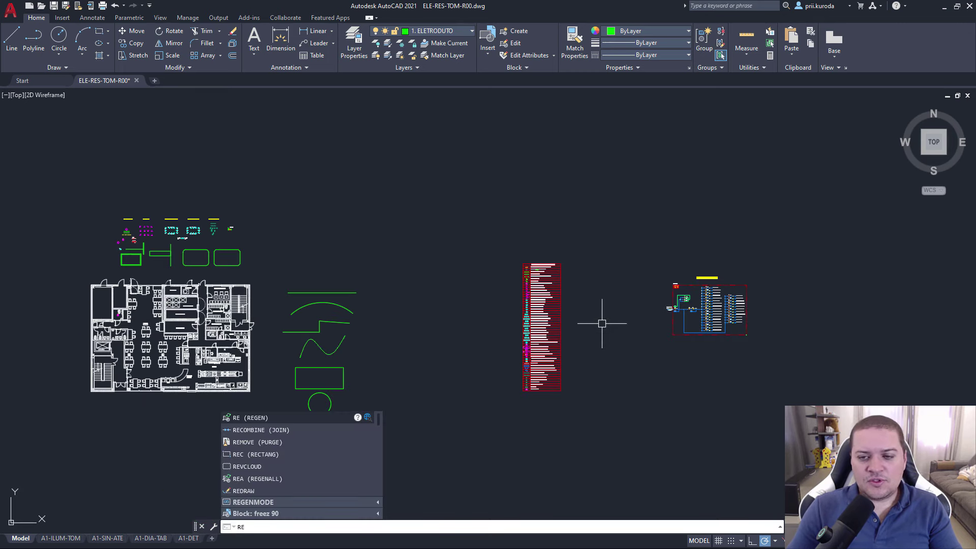
Regenerate the drawing display with REGEN and zoom in and out to check it.
{"action": "key", "text": "Return"}
{"action": "scroll", "coordinate": [602, 324], "scroll_direction": "up", "scroll_amount": 2}
{"action": "scroll", "coordinate": [607, 280], "scroll_direction": "up", "scroll_amount": 6}
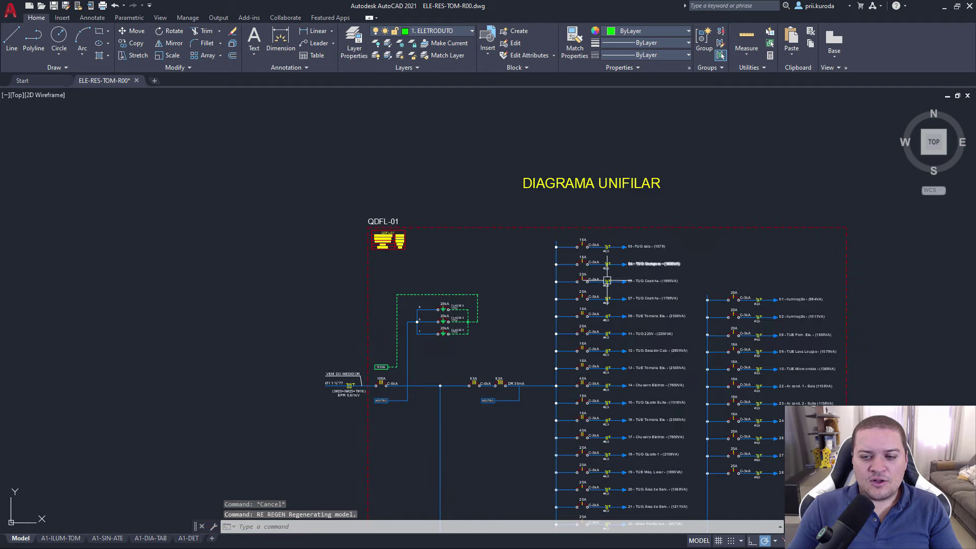
{"action": "scroll", "coordinate": [440, 336], "scroll_direction": "up", "scroll_amount": 4}
{"action": "scroll", "coordinate": [573, 280], "scroll_direction": "down", "scroll_amount": 2}
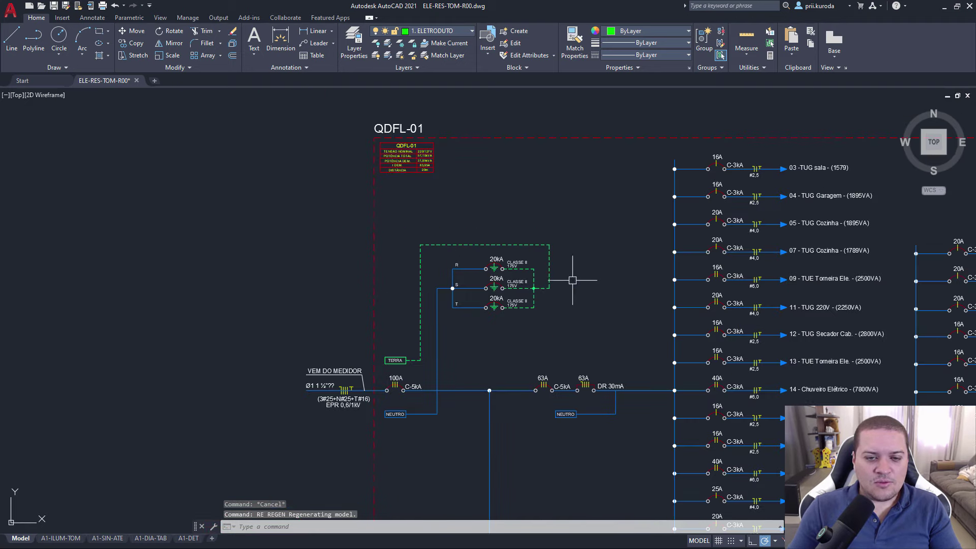
{"action": "scroll", "coordinate": [573, 280], "scroll_direction": "down", "scroll_amount": 3}
{"action": "scroll", "coordinate": [550, 321], "scroll_direction": "up", "scroll_amount": 3}
{"action": "scroll", "coordinate": [615, 302], "scroll_direction": "down", "scroll_amount": 4}
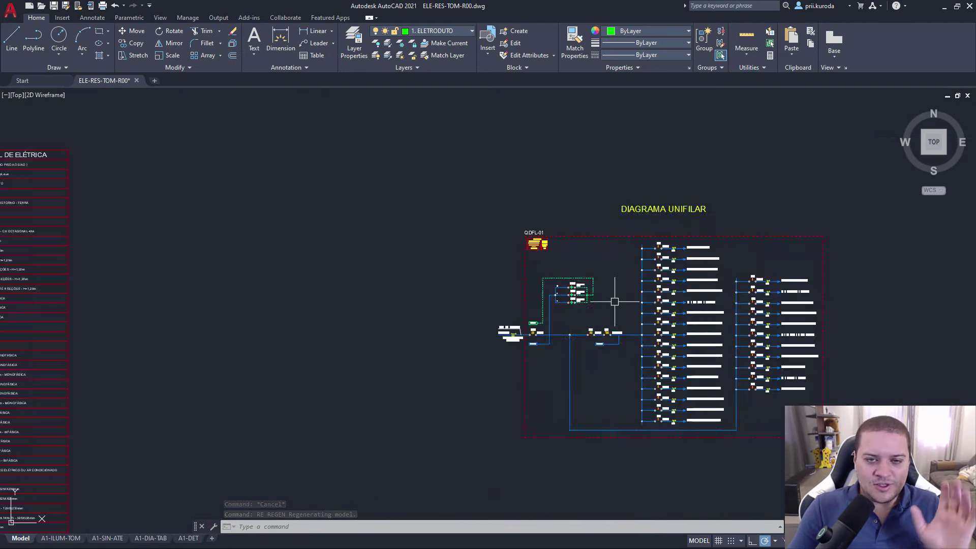
{"action": "scroll", "coordinate": [614, 302], "scroll_direction": "down", "scroll_amount": 2}
{"action": "scroll", "coordinate": [460, 325], "scroll_direction": "down", "scroll_amount": 2}
Pan across the QDFL-01 single-line diagram, legend table and floor plan.
{"action": "middle_click_drag", "start_coordinate": [408, 333], "coordinate": [625, 294]}
{"action": "scroll", "coordinate": [626, 294], "scroll_direction": "down", "scroll_amount": 2}
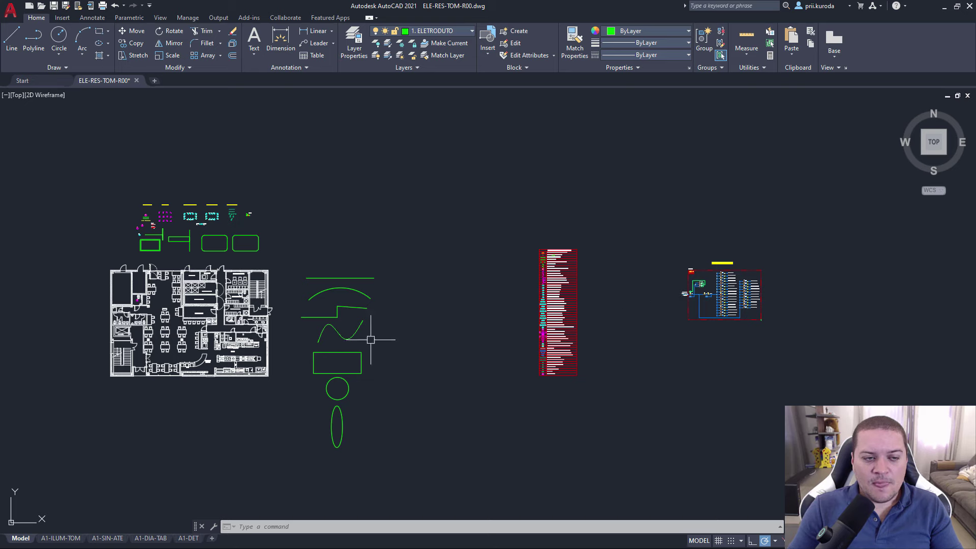
{"action": "middle_click_drag", "start_coordinate": [371, 339], "coordinate": [498, 304]}
{"action": "scroll", "coordinate": [478, 306], "scroll_direction": "up", "scroll_amount": 2}
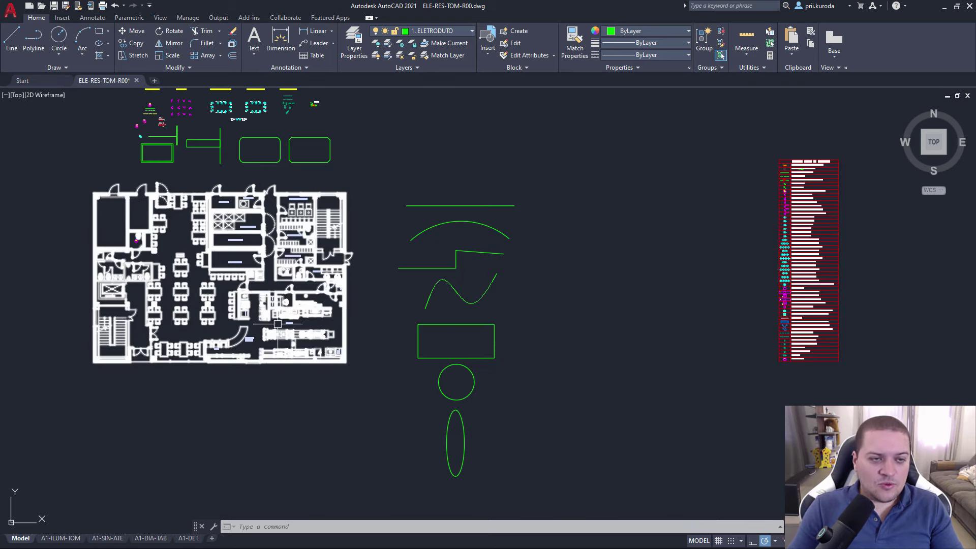
{"action": "middle_click_drag", "start_coordinate": [340, 305], "coordinate": [465, 403]}
{"action": "middle_click_drag", "start_coordinate": [799, 296], "coordinate": [330, 328]}
{"action": "scroll", "coordinate": [686, 341], "scroll_direction": "up", "scroll_amount": 4}
{"action": "scroll", "coordinate": [687, 340], "scroll_direction": "up", "scroll_amount": 2}
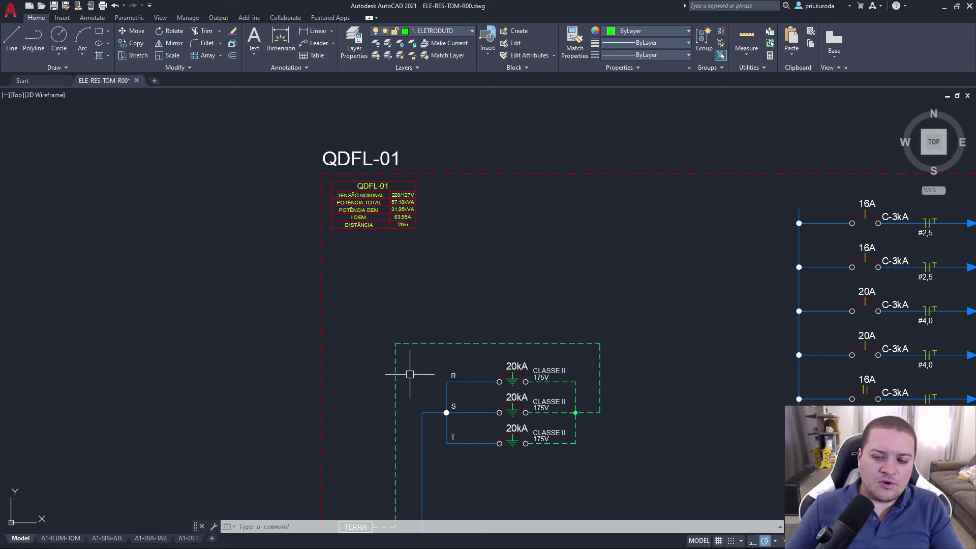
{"action": "scroll", "coordinate": [445, 430], "scroll_direction": "down", "scroll_amount": 5}
{"action": "middle_click_drag", "start_coordinate": [537, 493], "coordinate": [613, 417]}
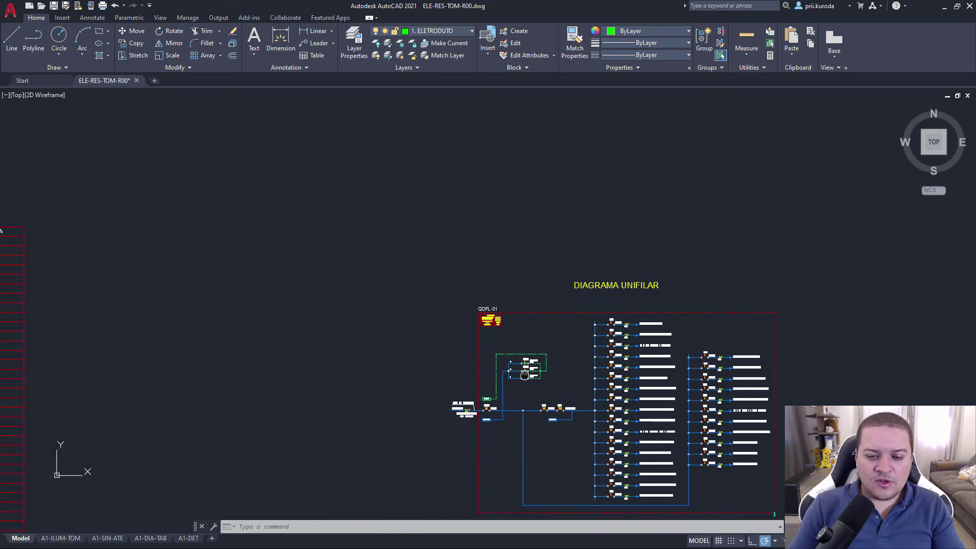
{"action": "scroll", "coordinate": [281, 376], "scroll_direction": "down", "scroll_amount": 3}
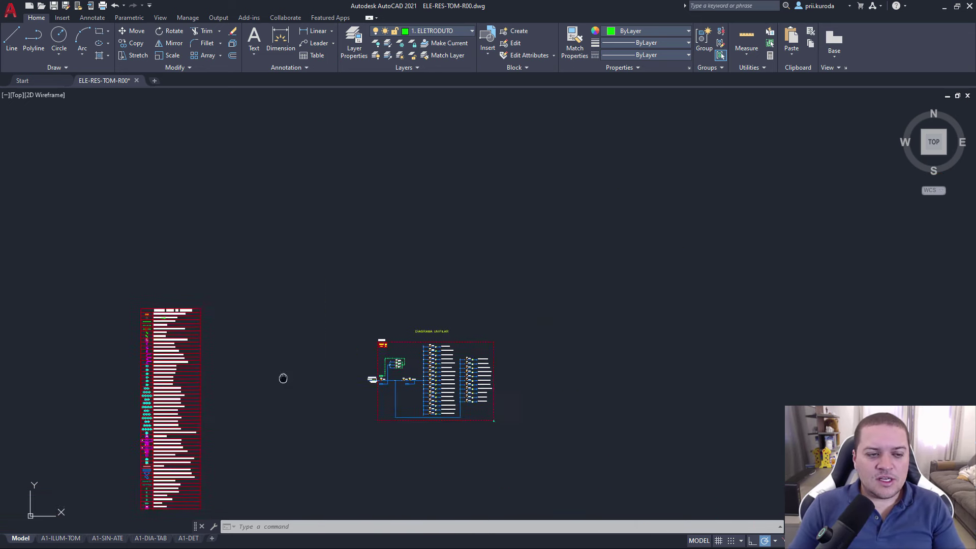
{"action": "middle_click_drag", "start_coordinate": [282, 377], "coordinate": [529, 295]}
{"action": "scroll", "coordinate": [529, 285], "scroll_direction": "down", "scroll_amount": 1}
{"action": "scroll", "coordinate": [529, 285], "scroll_direction": "down", "scroll_amount": 3}
{"action": "scroll", "coordinate": [529, 285], "scroll_direction": "up", "scroll_amount": 1}
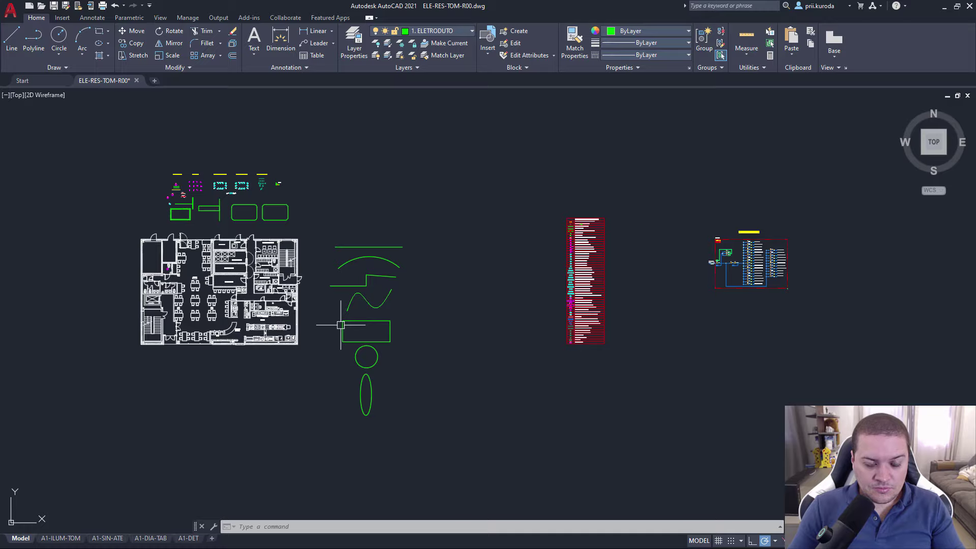
{"action": "key", "text": "alt+Tab"}
Compare the Layiso and Layuniso entries under Comandos Estratégicos in the mind map.
{"action": "left_click", "coordinate": [445, 229]}
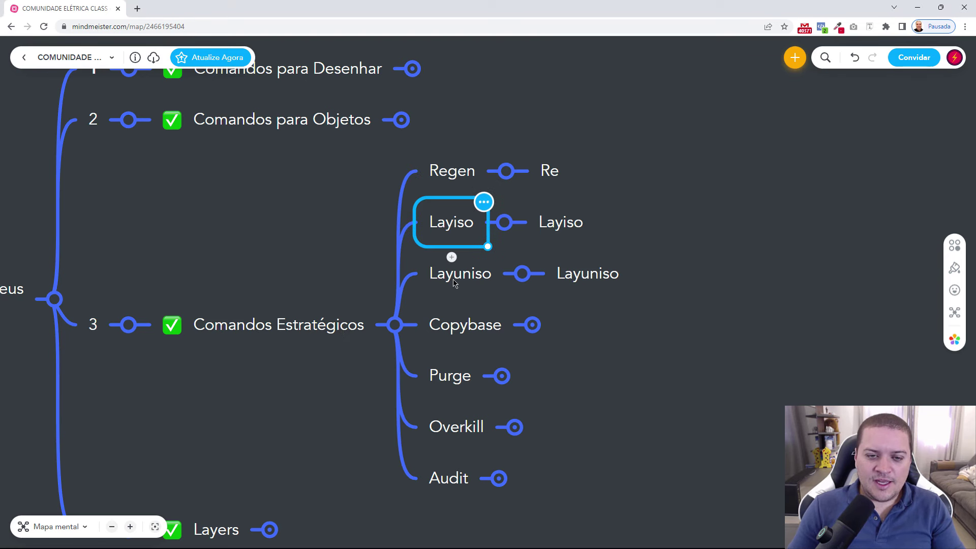
{"action": "left_click", "coordinate": [432, 284]}
{"action": "left_click", "coordinate": [436, 228]}
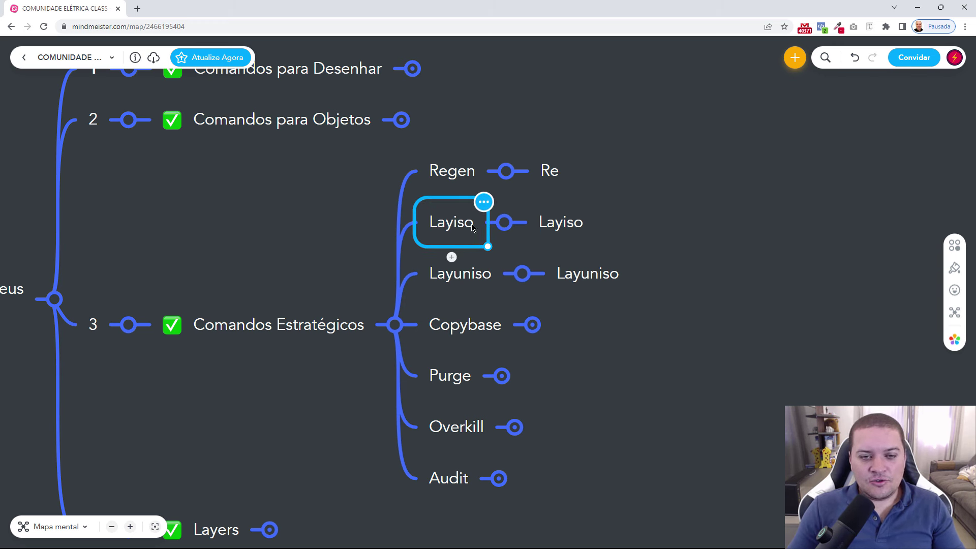
{"action": "left_click", "coordinate": [445, 283]}
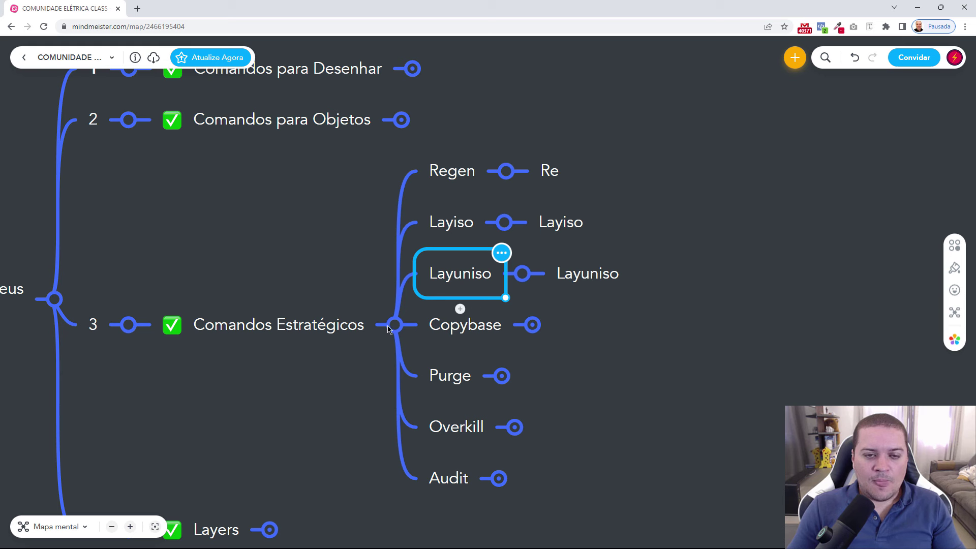
{"action": "left_click", "coordinate": [446, 227]}
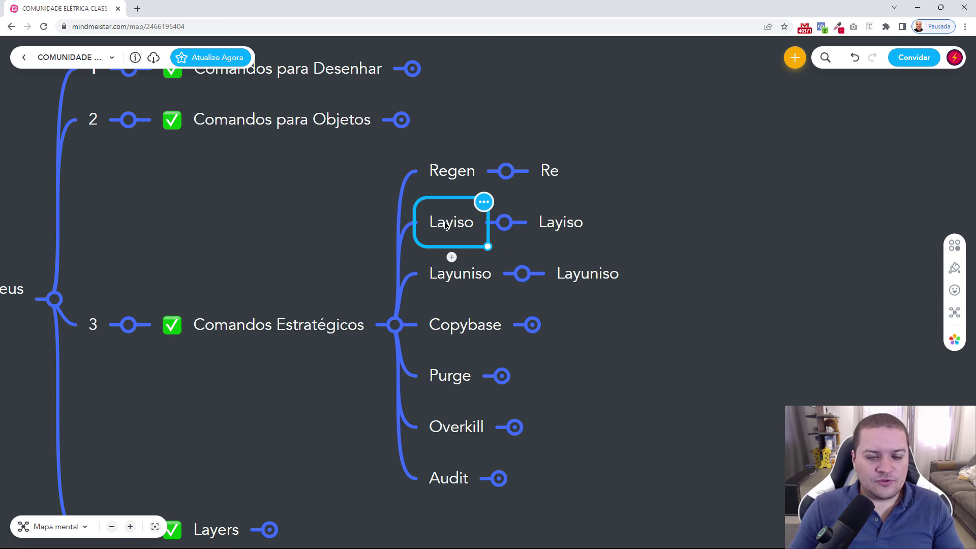
{"action": "left_click", "coordinate": [477, 275]}
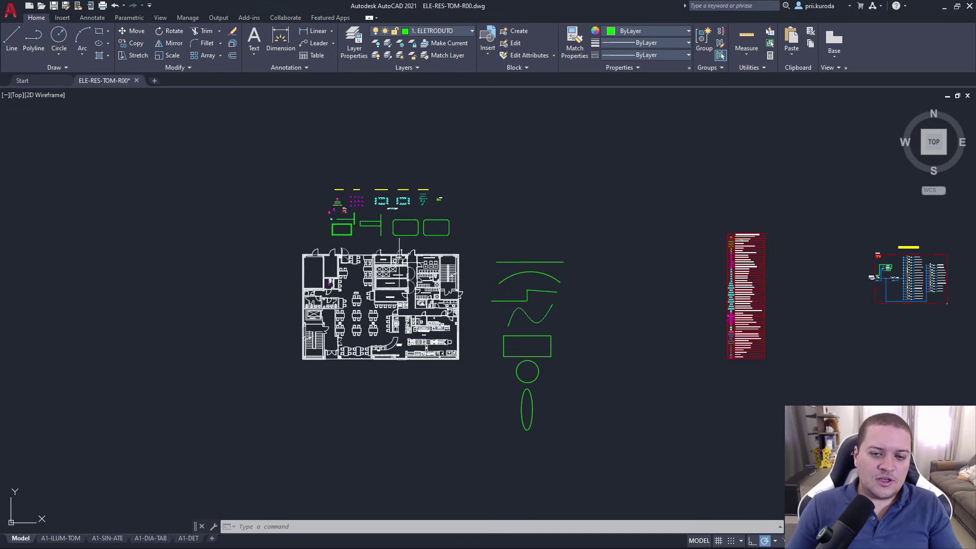
Move the green test shapes further to the right of the floor plan.
{"action": "left_click", "coordinate": [589, 233]}
{"action": "left_click", "coordinate": [509, 465]}
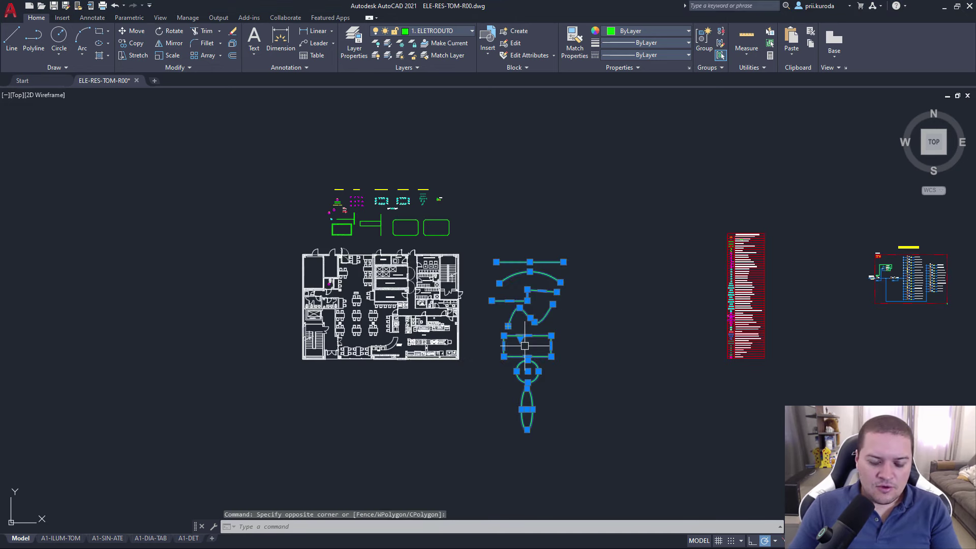
{"action": "type", "text": "m"}
{"action": "key", "text": "Return"}
{"action": "left_click", "coordinate": [525, 346]}
{"action": "left_click", "coordinate": [580, 313]}
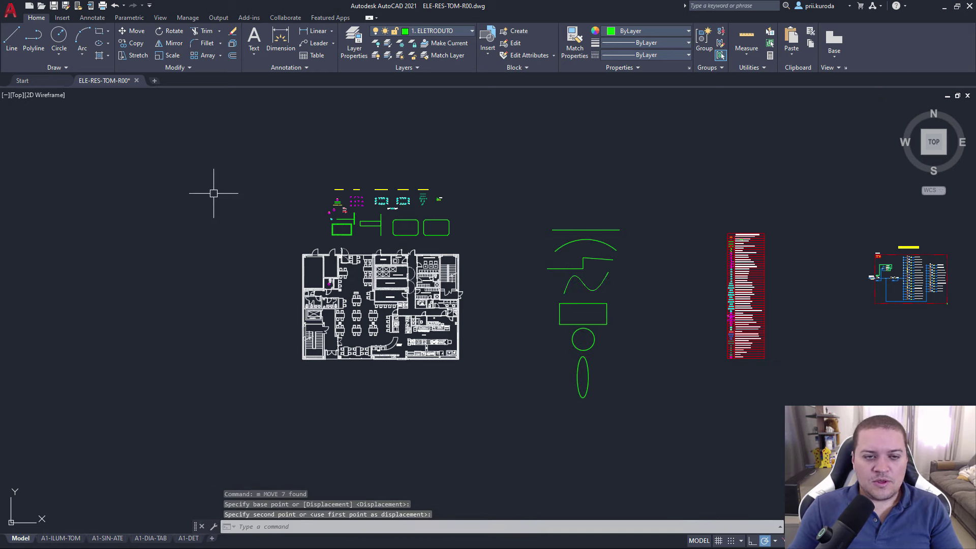
Copy the 110 2 d luminaire symbol into the dining area.
{"action": "scroll", "coordinate": [344, 229], "scroll_direction": "up", "scroll_amount": 5}
{"action": "scroll", "coordinate": [334, 251], "scroll_direction": "up", "scroll_amount": 4}
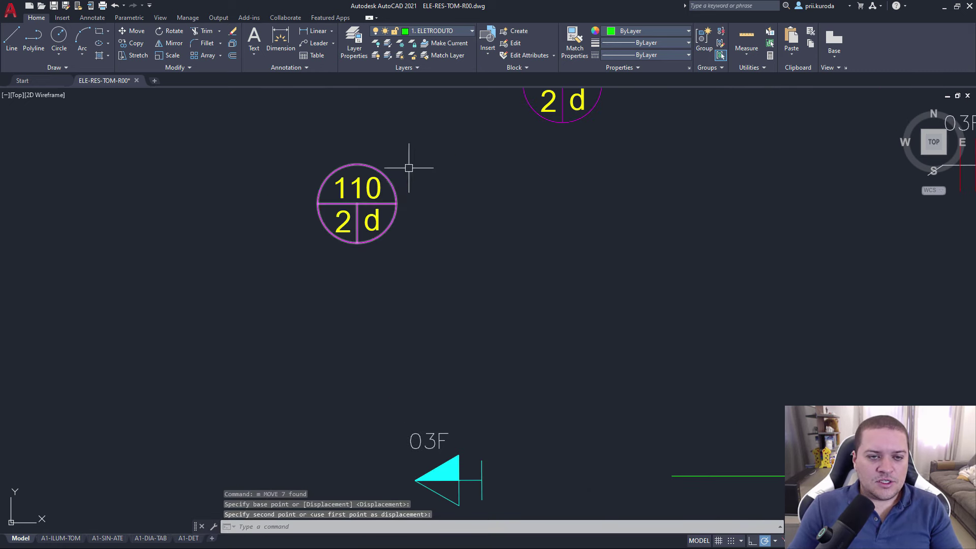
{"action": "left_click", "coordinate": [408, 163]}
{"action": "left_click", "coordinate": [227, 291]}
{"action": "type", "text": "co"}
{"action": "key", "text": "Return"}
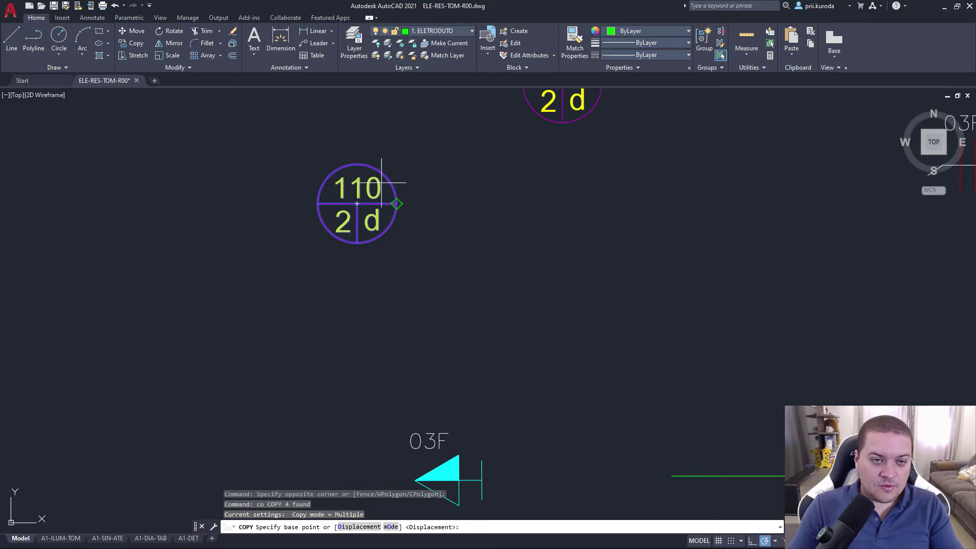
{"action": "left_click", "coordinate": [358, 203]}
{"action": "scroll", "coordinate": [356, 214], "scroll_direction": "down", "scroll_amount": 6}
{"action": "scroll", "coordinate": [356, 222], "scroll_direction": "down", "scroll_amount": 4}
{"action": "middle_click_drag", "start_coordinate": [382, 349], "coordinate": [392, 240]}
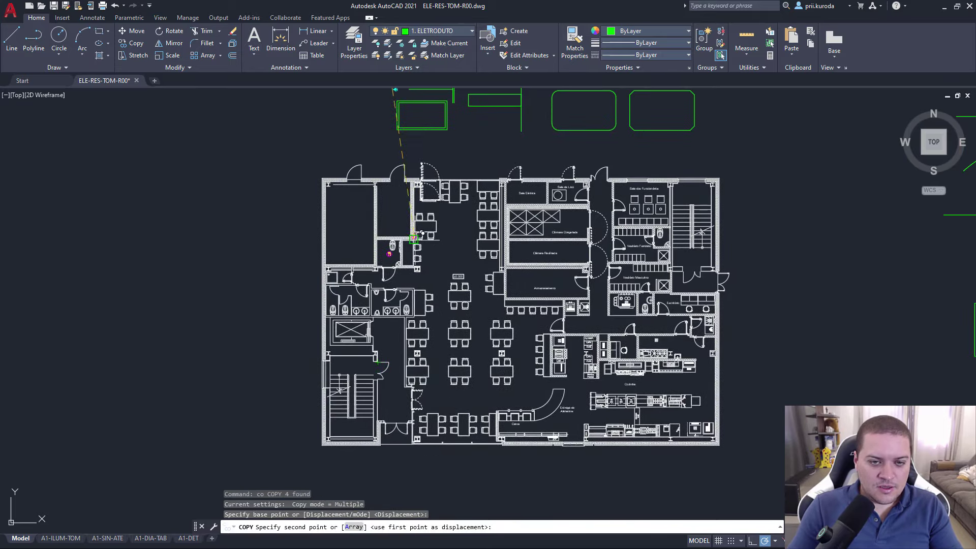
{"action": "scroll", "coordinate": [454, 259], "scroll_direction": "up", "scroll_amount": 2}
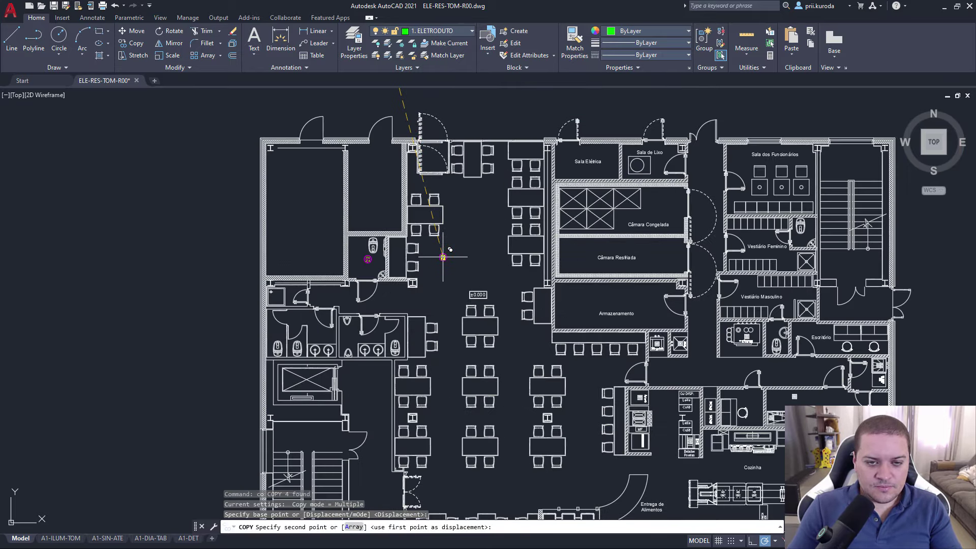
{"action": "left_click", "coordinate": [443, 257]}
{"action": "key", "text": "Return"}
Copy the new luminaire symbol to a second spot below the first.
{"action": "scroll", "coordinate": [446, 254], "scroll_direction": "up", "scroll_amount": 5}
{"action": "left_click", "coordinate": [499, 218]}
{"action": "left_click", "coordinate": [326, 342]}
{"action": "type", "text": "c"}
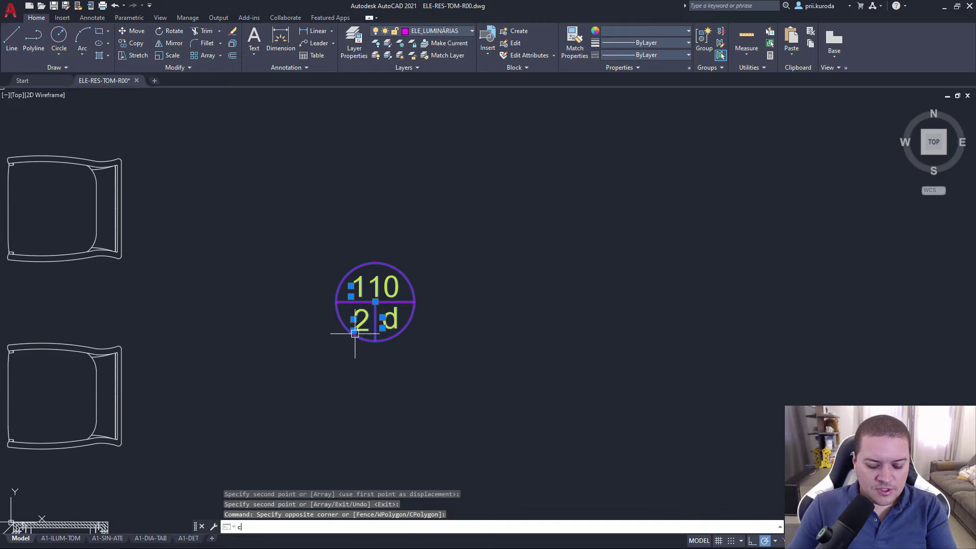
{"action": "type", "text": "o"}
{"action": "key", "text": "Return"}
{"action": "left_click", "coordinate": [376, 302]}
{"action": "scroll", "coordinate": [375, 305], "scroll_direction": "down", "scroll_amount": 7}
{"action": "middle_click_drag", "start_coordinate": [406, 363], "coordinate": [403, 228]}
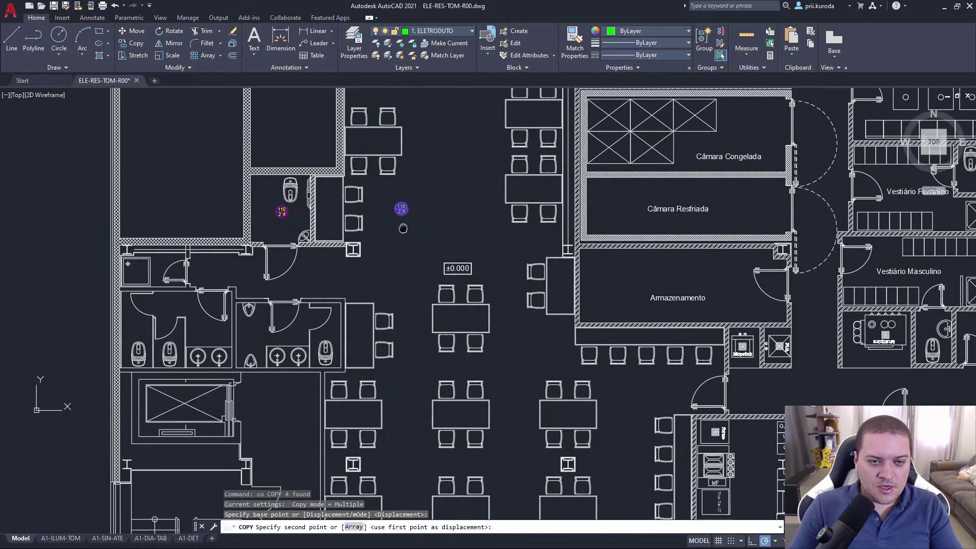
{"action": "left_click", "coordinate": [401, 264]}
{"action": "key", "text": "Return"}
Copy the luminaire repeatedly down the dining area, then window-select the finished column.
{"action": "left_click", "coordinate": [382, 248]}
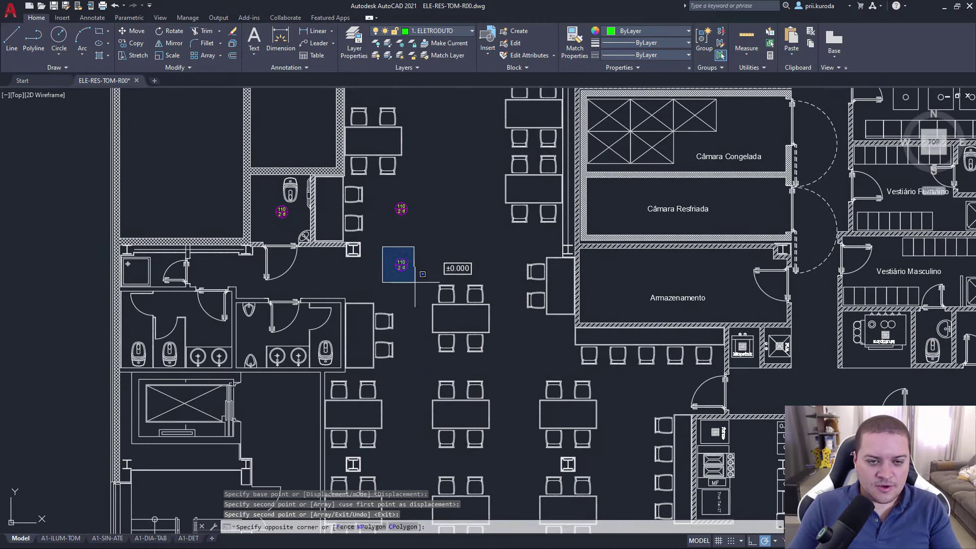
{"action": "left_click", "coordinate": [415, 283]}
{"action": "type", "text": "co"}
{"action": "key", "text": "Return"}
{"action": "scroll", "coordinate": [404, 170], "scroll_direction": "up", "scroll_amount": 5}
{"action": "scroll", "coordinate": [416, 220], "scroll_direction": "down", "scroll_amount": 3}
{"action": "middle_click_drag", "start_coordinate": [416, 220], "coordinate": [443, 247]}
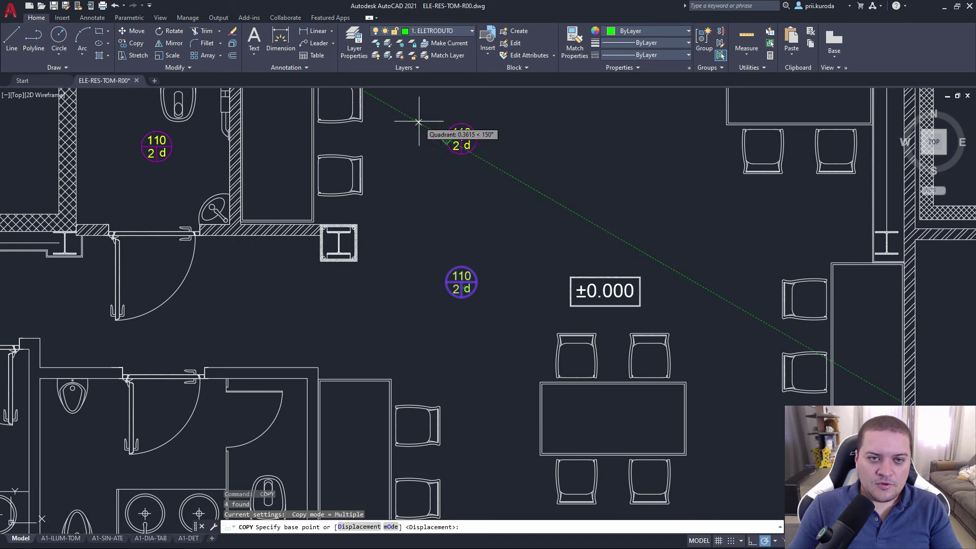
{"action": "left_click", "coordinate": [447, 138]}
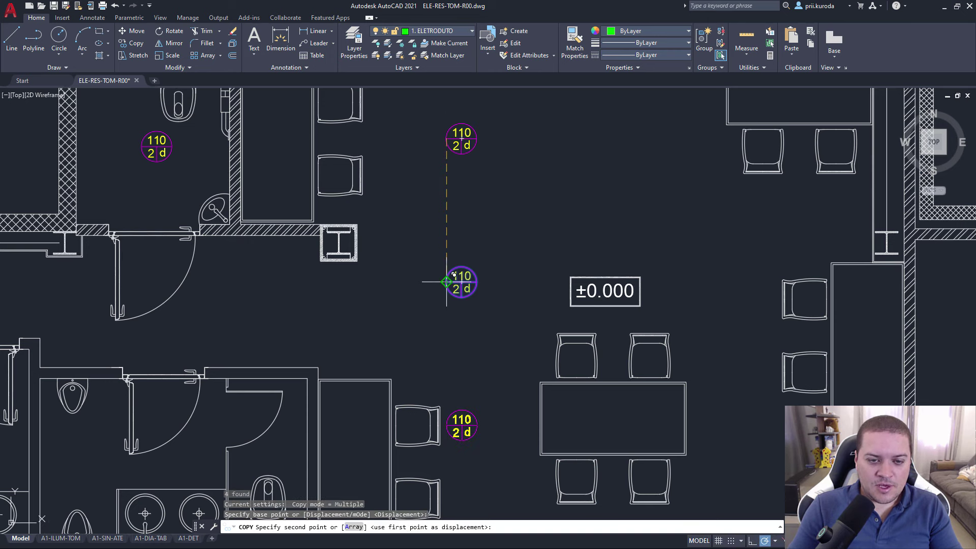
{"action": "left_click", "coordinate": [446, 282]}
{"action": "middle_click_drag", "start_coordinate": [446, 282], "coordinate": [467, 81]}
{"action": "left_click", "coordinate": [467, 368]}
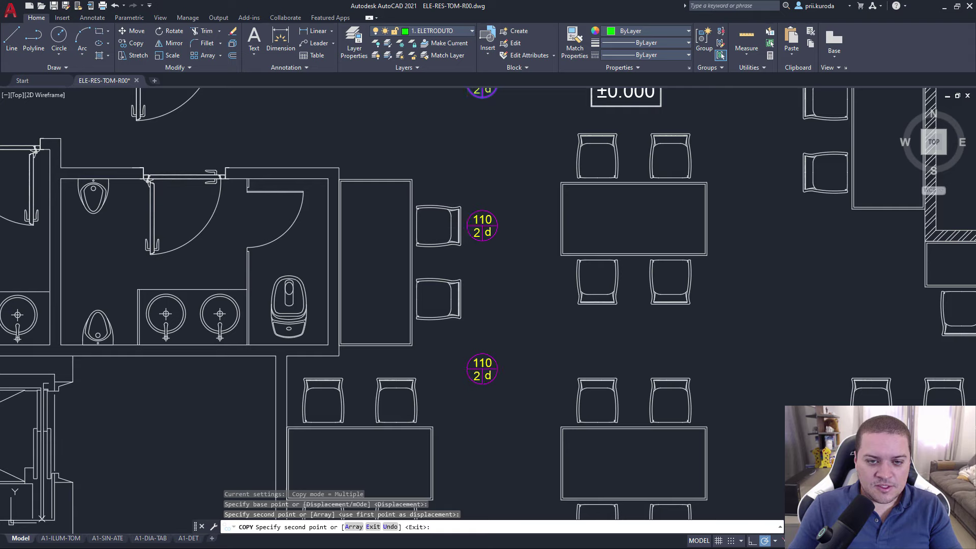
{"action": "left_click", "coordinate": [468, 225]}
{"action": "middle_click_drag", "start_coordinate": [467, 225], "coordinate": [469, 61]}
{"action": "left_click", "coordinate": [468, 205]}
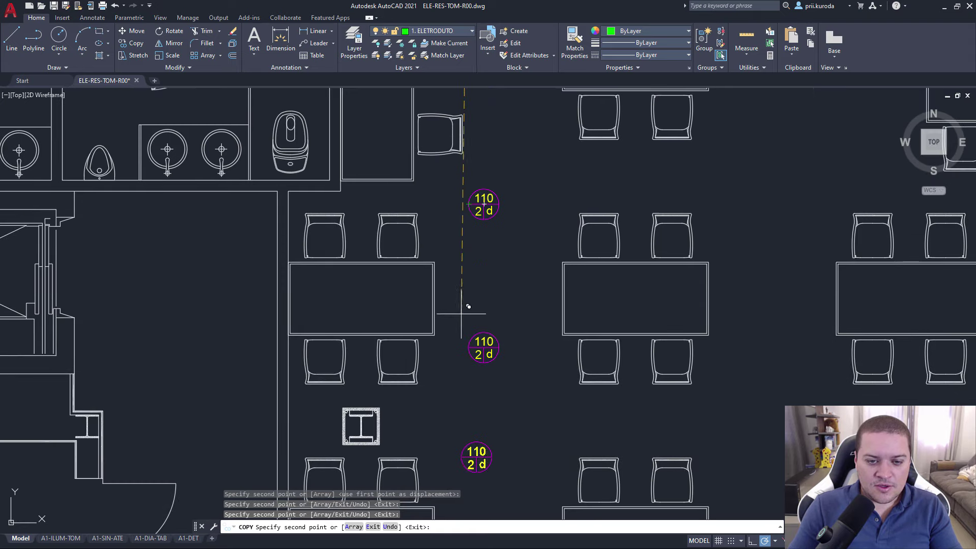
{"action": "left_click", "coordinate": [468, 345]}
{"action": "scroll", "coordinate": [469, 346], "scroll_direction": "down", "scroll_amount": 4}
{"action": "middle_click_drag", "start_coordinate": [468, 326], "coordinate": [468, 358]}
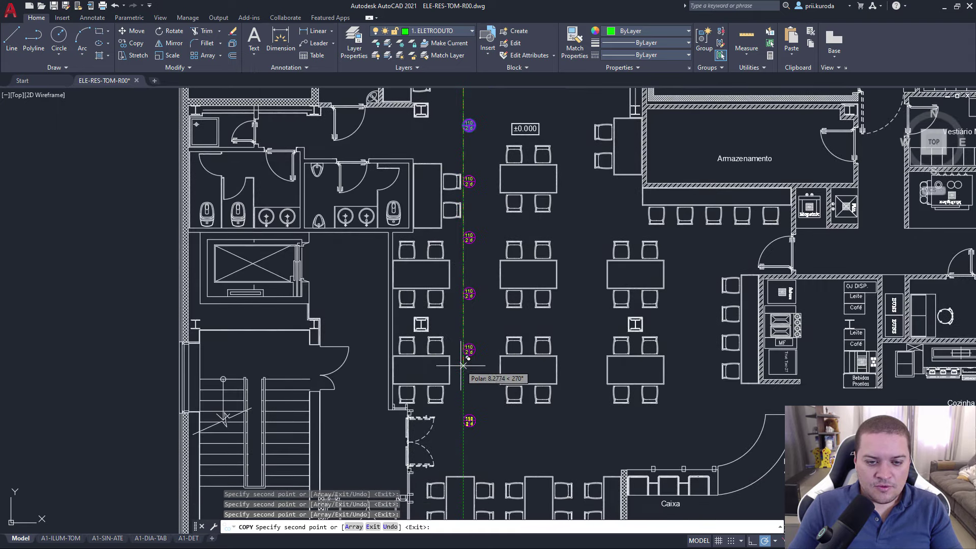
{"action": "scroll", "coordinate": [463, 366], "scroll_direction": "up", "scroll_amount": 2}
{"action": "left_click", "coordinate": [467, 342]}
{"action": "scroll", "coordinate": [466, 342], "scroll_direction": "down", "scroll_amount": 4}
{"action": "key", "text": "Escape"}
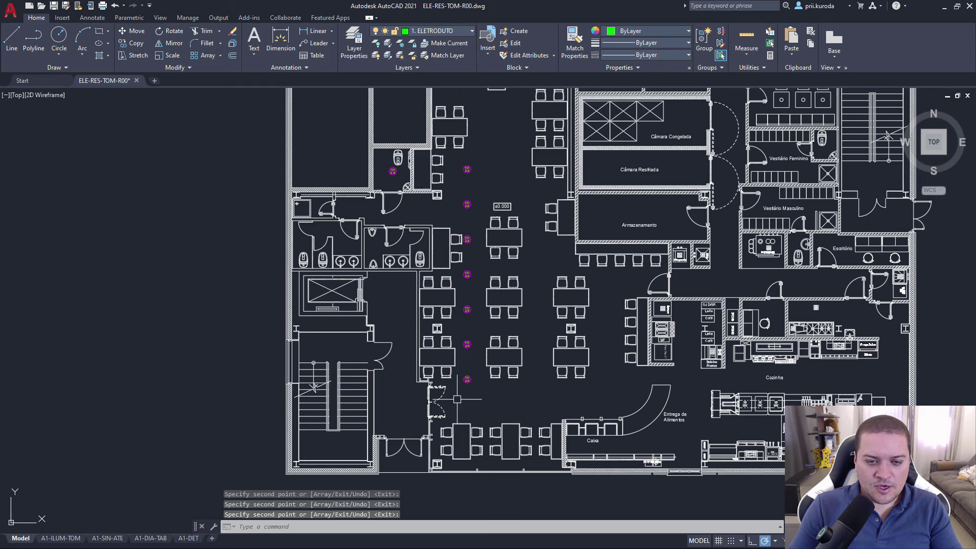
{"action": "left_click", "coordinate": [457, 399]}
{"action": "left_click", "coordinate": [496, 152]}
Copy the selected light-circle column a short distance to the right.
{"action": "key", "text": "space"}
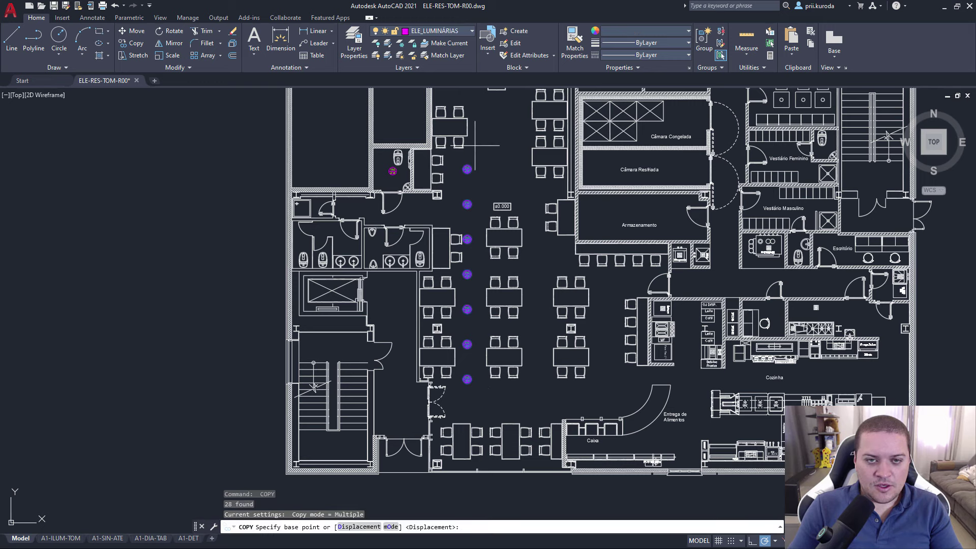
{"action": "left_click", "coordinate": [475, 145]}
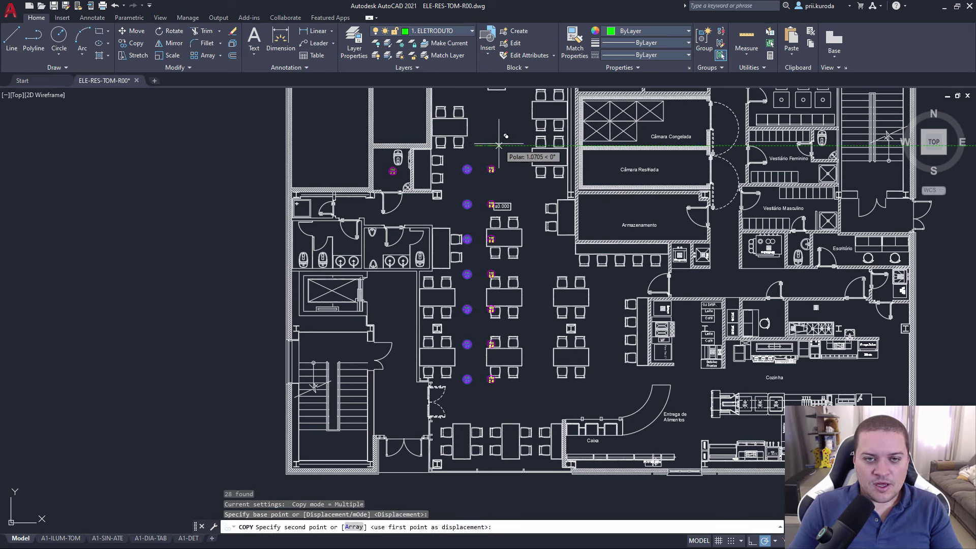
{"action": "left_click", "coordinate": [500, 145]}
{"action": "key", "text": "space"}
Copy the circle columns further right to complete four columns, then zoom out.
{"action": "left_click", "coordinate": [478, 152]}
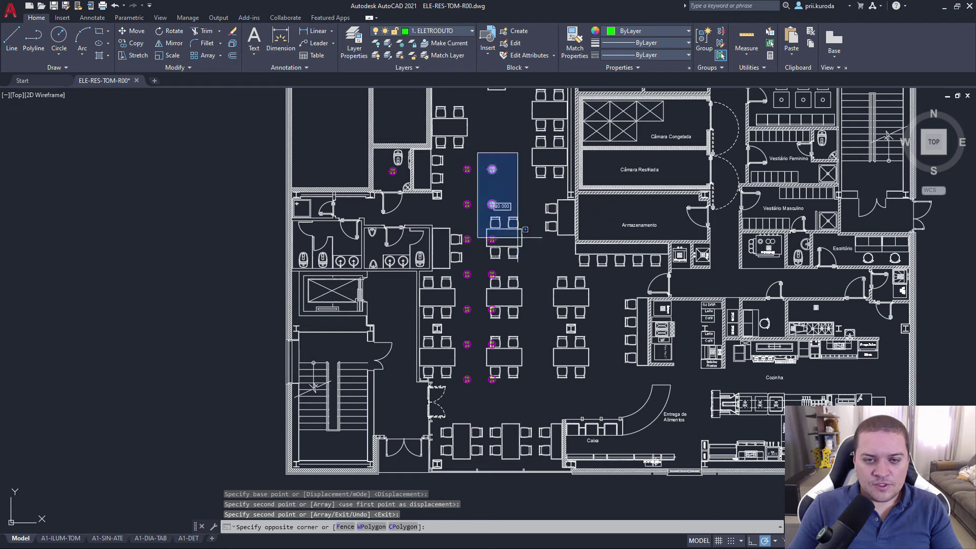
{"action": "left_click", "coordinate": [527, 390]}
{"action": "key", "text": "space"}
{"action": "scroll", "coordinate": [476, 154], "scroll_direction": "up", "scroll_amount": 5}
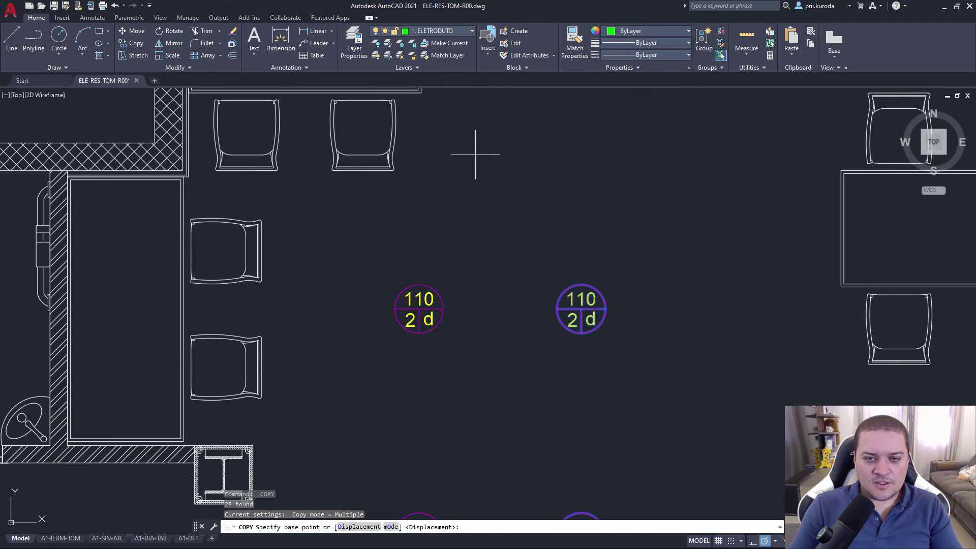
{"action": "left_click", "coordinate": [395, 308]}
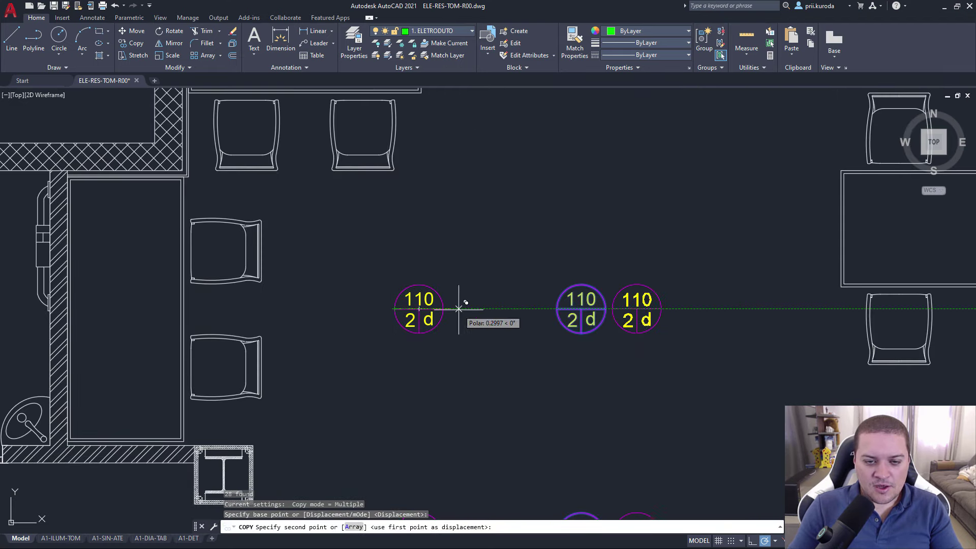
{"action": "left_click", "coordinate": [882, 309]}
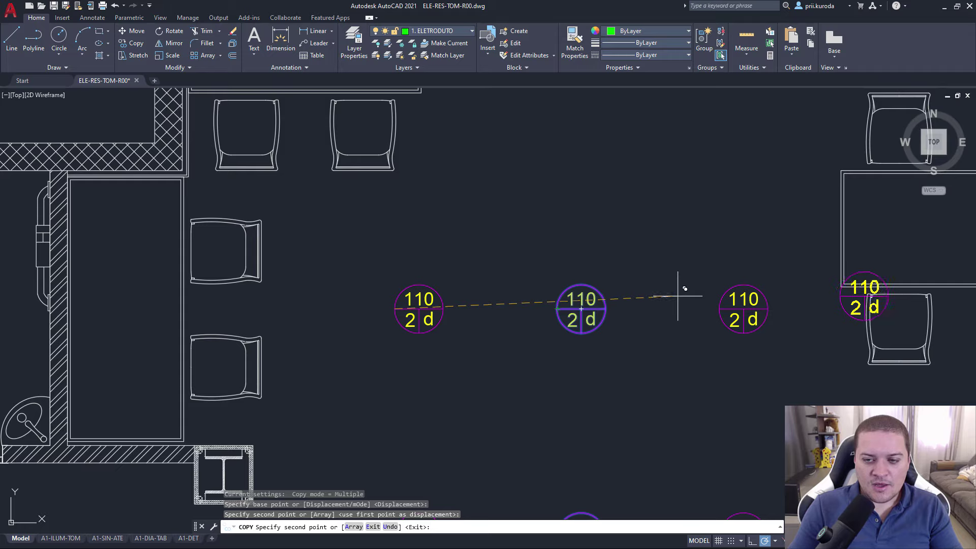
{"action": "key", "text": "space"}
{"action": "scroll", "coordinate": [633, 391], "scroll_direction": "down", "scroll_amount": 4}
{"action": "scroll", "coordinate": [633, 390], "scroll_direction": "down", "scroll_amount": 3}
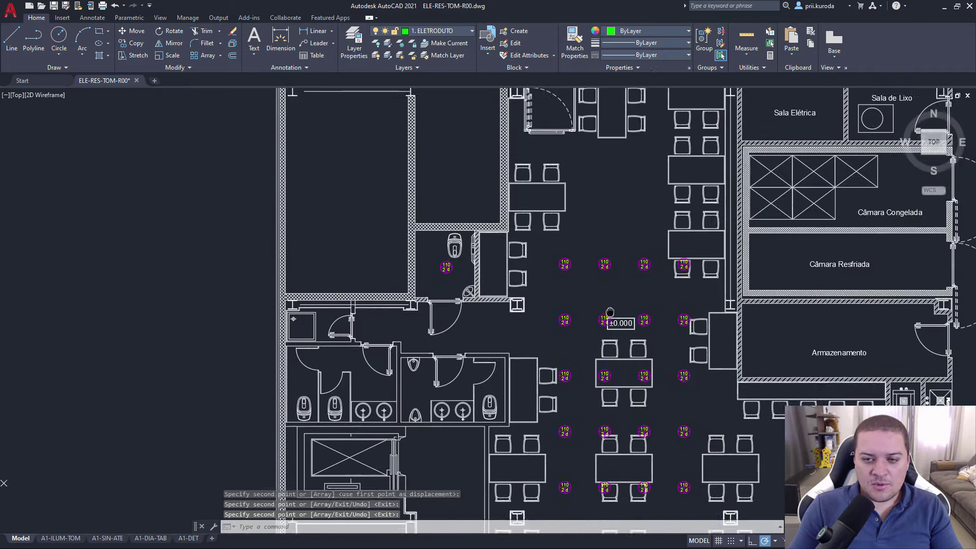
{"action": "middle_click_drag", "start_coordinate": [356, 484], "coordinate": [21, 442]}
{"action": "scroll", "coordinate": [536, 401], "scroll_direction": "down", "scroll_amount": 2}
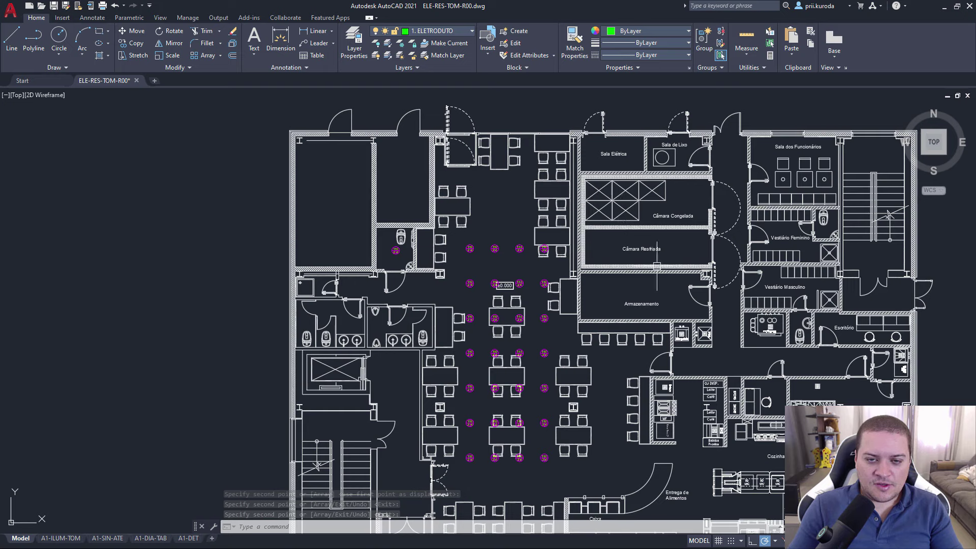
{"action": "scroll", "coordinate": [641, 367], "scroll_direction": "down", "scroll_amount": 4}
Copy the 03F outlet symbol to seven spots around the dining tables.
{"action": "scroll", "coordinate": [668, 198], "scroll_direction": "up", "scroll_amount": 2}
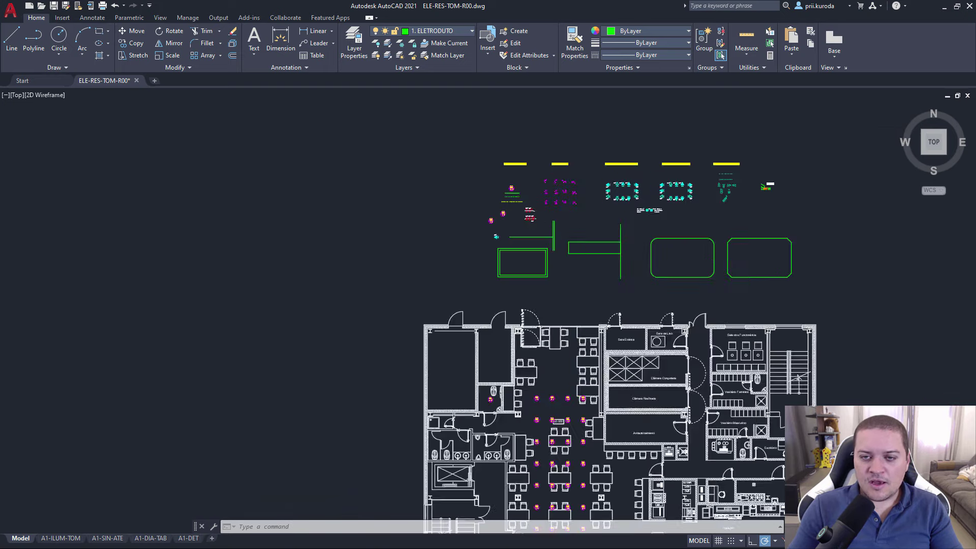
{"action": "scroll", "coordinate": [678, 158], "scroll_direction": "up", "scroll_amount": 4}
{"action": "middle_click_drag", "start_coordinate": [530, 270], "coordinate": [729, 275]}
{"action": "scroll", "coordinate": [452, 287], "scroll_direction": "up", "scroll_amount": 2}
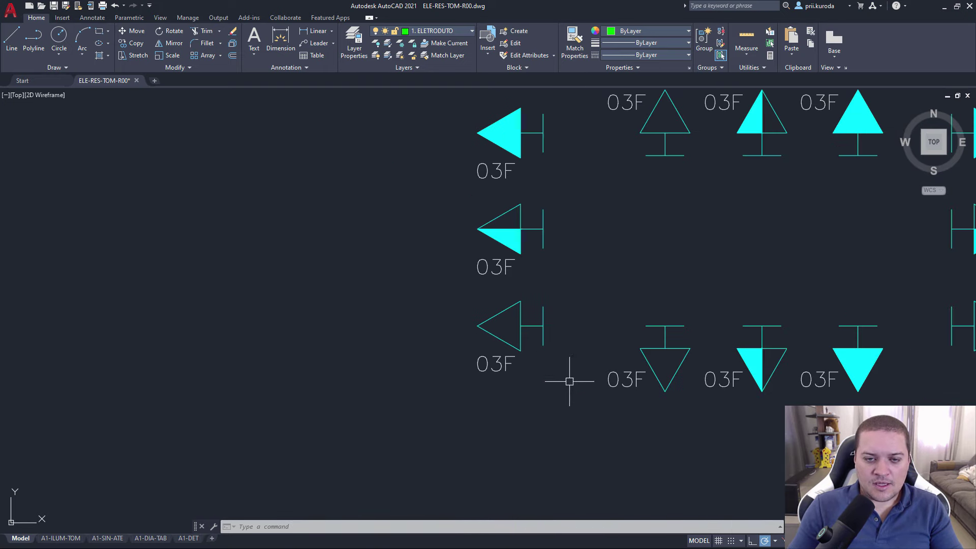
{"action": "left_click", "coordinate": [571, 196]}
{"action": "left_click", "coordinate": [413, 291]}
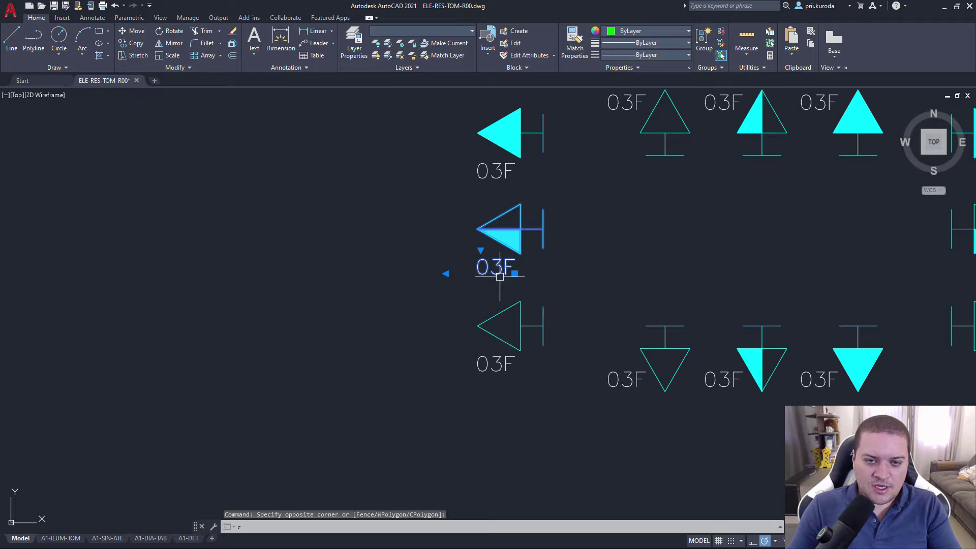
{"action": "type", "text": "co"}
{"action": "key", "text": "Return"}
{"action": "left_click", "coordinate": [543, 229]}
{"action": "scroll", "coordinate": [543, 229], "scroll_direction": "down", "scroll_amount": 3}
{"action": "scroll", "coordinate": [488, 285], "scroll_direction": "down", "scroll_amount": 3}
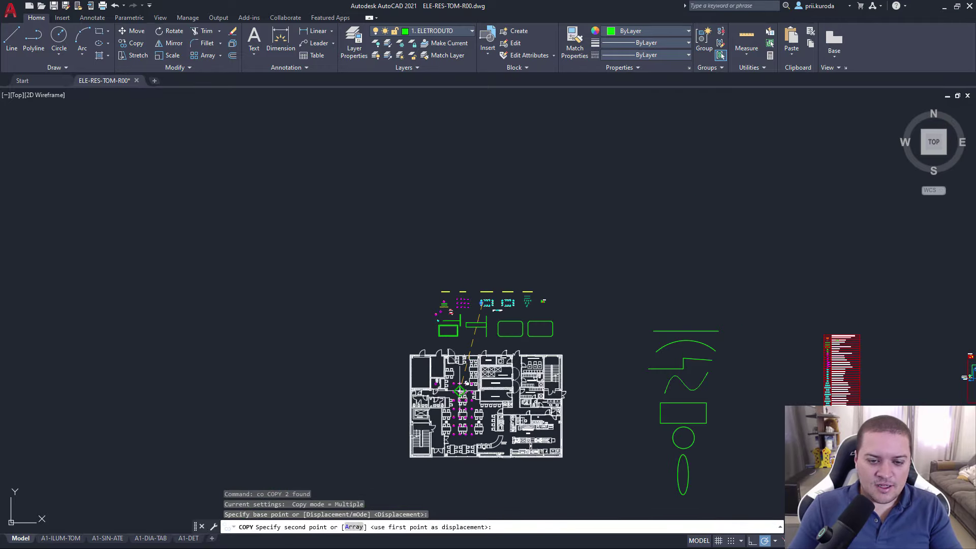
{"action": "scroll", "coordinate": [477, 380], "scroll_direction": "up", "scroll_amount": 2}
{"action": "scroll", "coordinate": [477, 380], "scroll_direction": "up", "scroll_amount": 3}
{"action": "scroll", "coordinate": [477, 380], "scroll_direction": "up", "scroll_amount": 3}
{"action": "scroll", "coordinate": [559, 229], "scroll_direction": "up", "scroll_amount": 1}
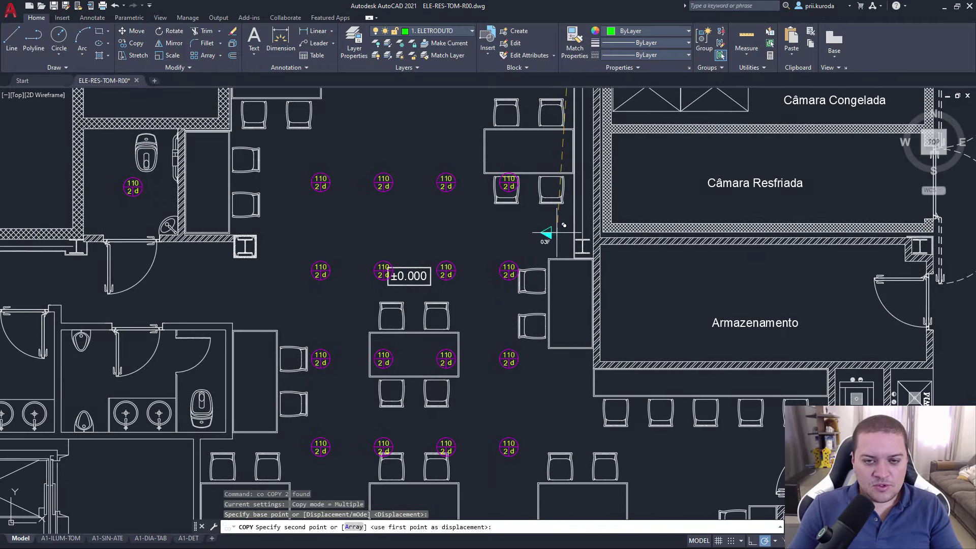
{"action": "left_click", "coordinate": [557, 231]}
{"action": "left_click", "coordinate": [554, 414]}
{"action": "left_click", "coordinate": [487, 324]}
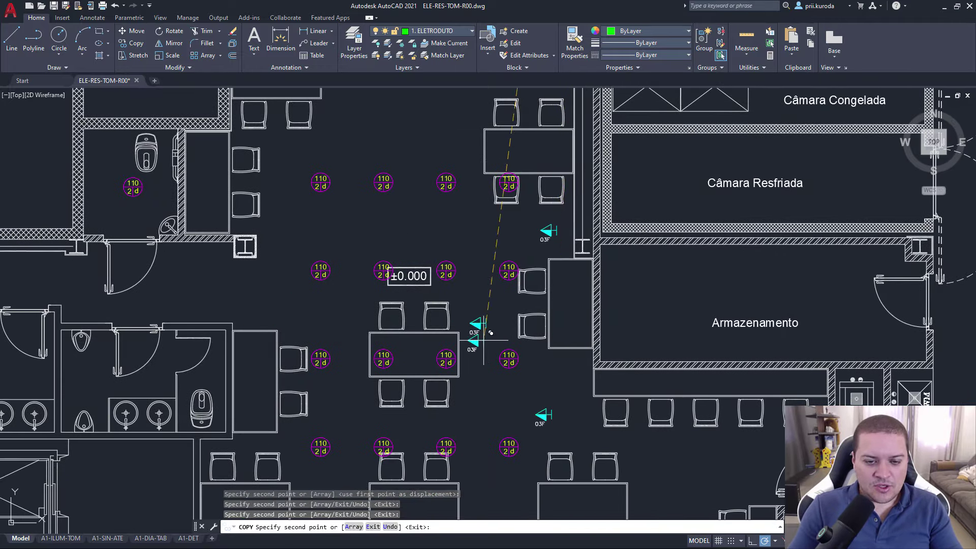
{"action": "left_click", "coordinate": [474, 415]}
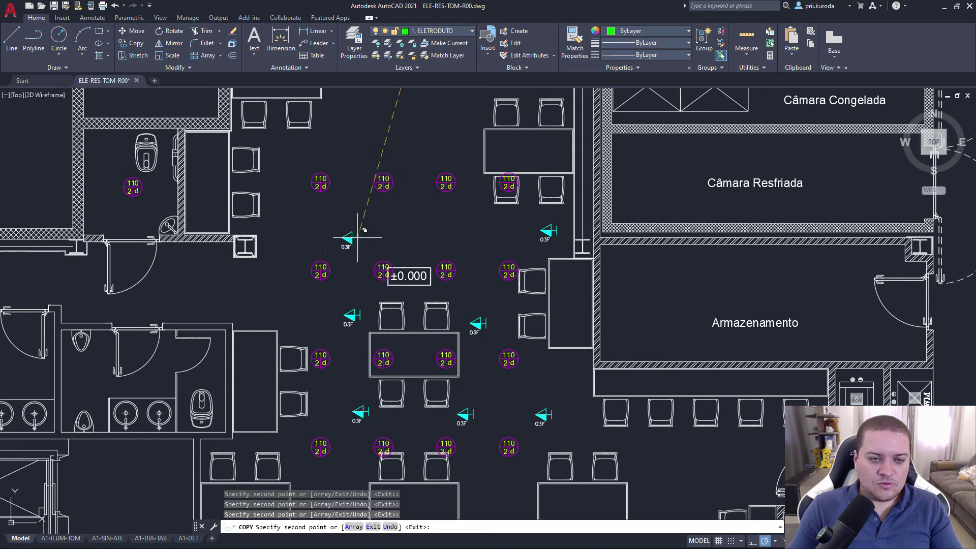
{"action": "left_click", "coordinate": [358, 232]}
{"action": "left_click", "coordinate": [239, 302]}
{"action": "left_click", "coordinate": [469, 211]}
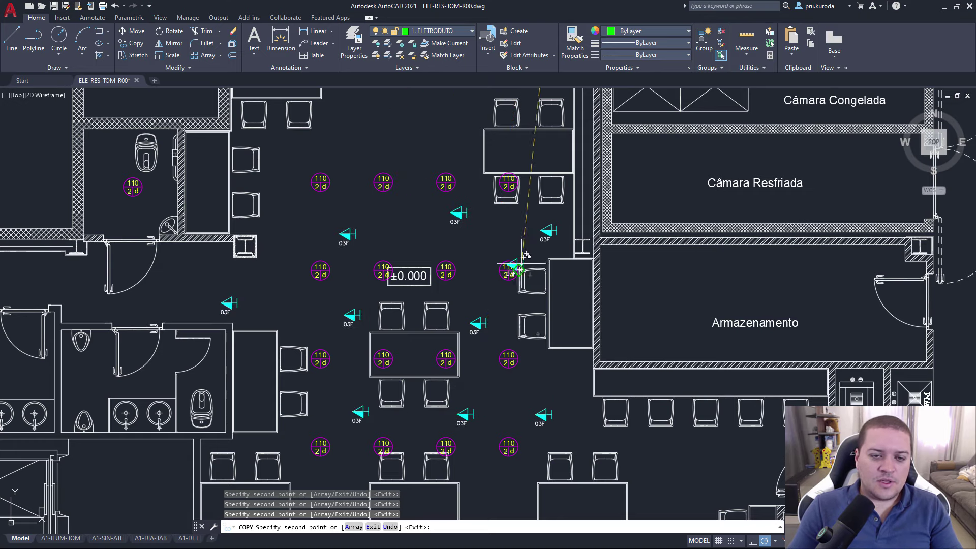
{"action": "key", "text": "Escape"}
Copy the legend's switch symbol once into the dining area.
{"action": "scroll", "coordinate": [437, 257], "scroll_direction": "down", "scroll_amount": 2}
{"action": "scroll", "coordinate": [444, 265], "scroll_direction": "down", "scroll_amount": 4}
{"action": "middle_click_drag", "start_coordinate": [504, 81], "coordinate": [510, 260]}
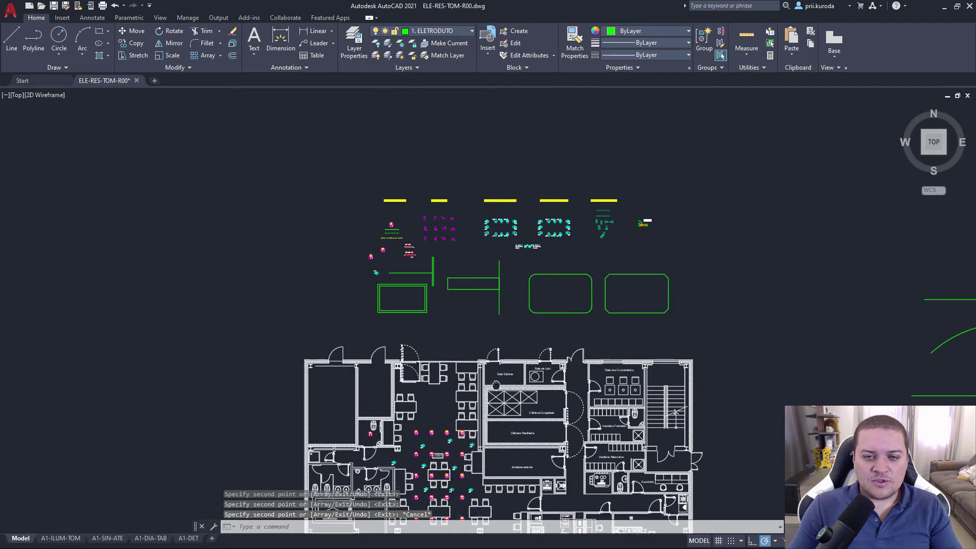
{"action": "scroll", "coordinate": [473, 224], "scroll_direction": "up", "scroll_amount": 5}
{"action": "left_click_drag", "start_coordinate": [461, 244], "coordinate": [436, 291]}
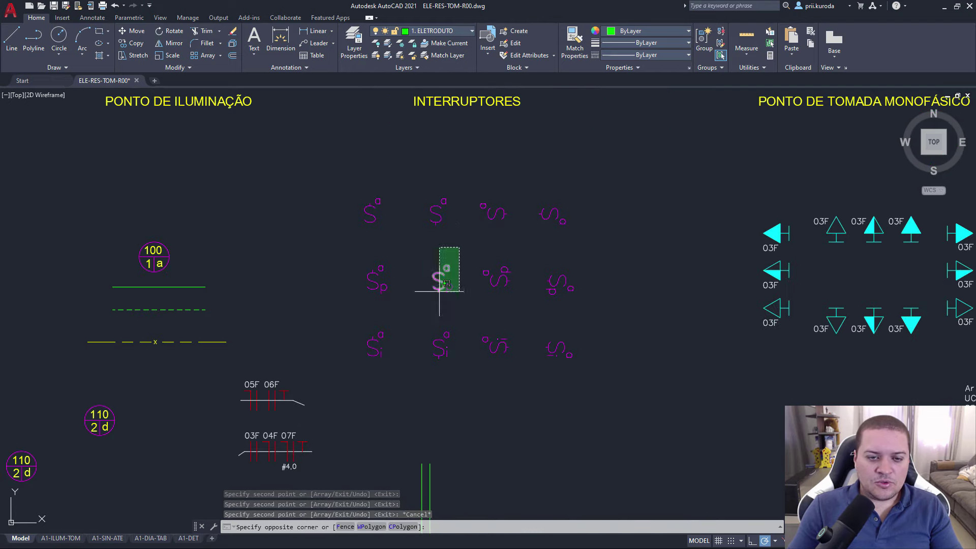
{"action": "key", "text": "space"}
{"action": "left_click", "coordinate": [440, 277]}
{"action": "scroll", "coordinate": [441, 307], "scroll_direction": "down", "scroll_amount": 5}
{"action": "middle_click_drag", "start_coordinate": [442, 306], "coordinate": [448, 92]}
{"action": "scroll", "coordinate": [529, 285], "scroll_direction": "up", "scroll_amount": 4}
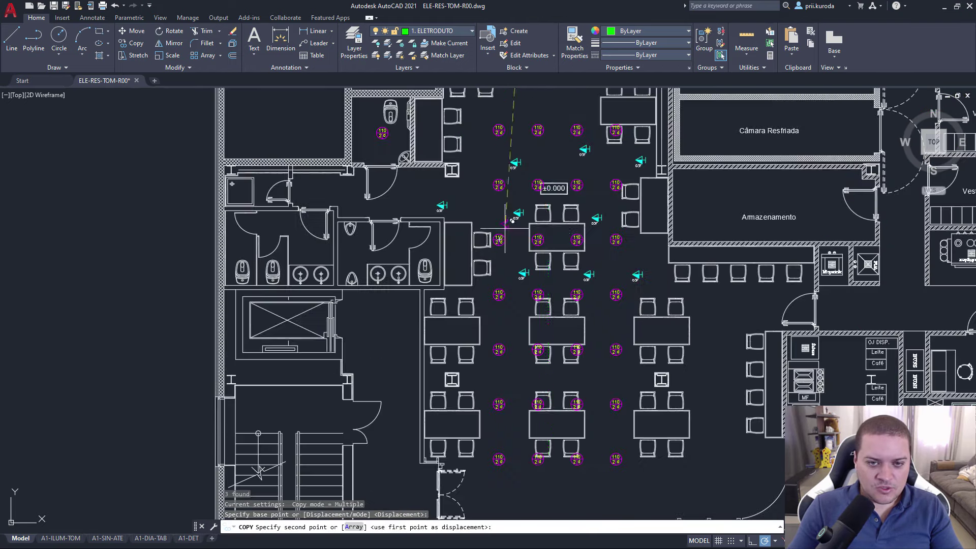
{"action": "scroll", "coordinate": [529, 284], "scroll_direction": "up", "scroll_amount": 2}
{"action": "left_click", "coordinate": [441, 332]}
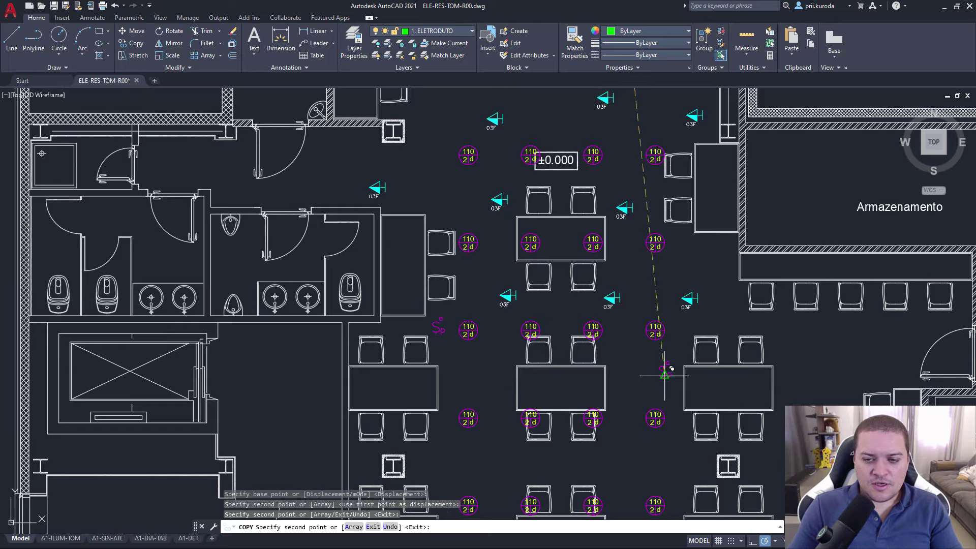
{"action": "key", "text": "Escape"}
{"action": "scroll", "coordinate": [508, 275], "scroll_direction": "down", "scroll_amount": 3}
{"action": "scroll", "coordinate": [508, 274], "scroll_direction": "down", "scroll_amount": 2}
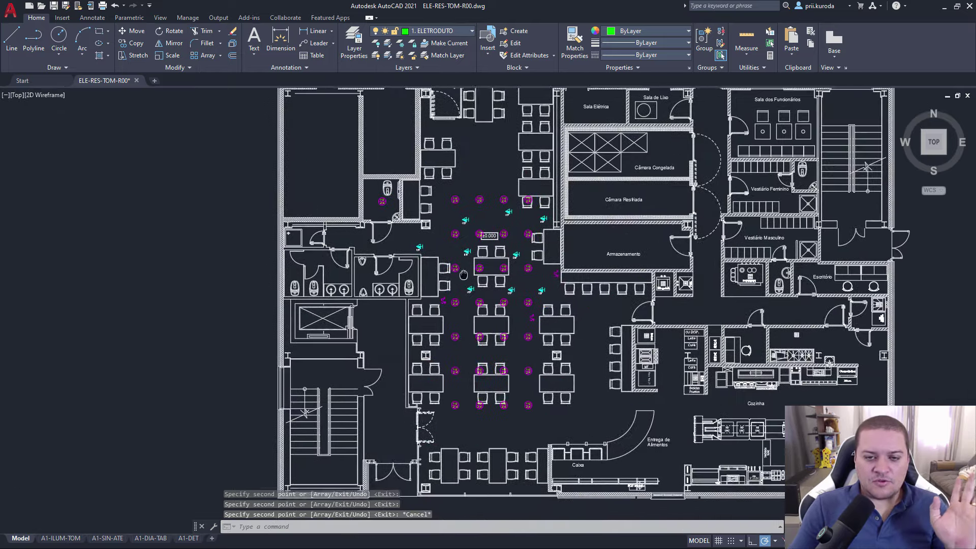
{"action": "scroll", "coordinate": [471, 279], "scroll_direction": "up", "scroll_amount": 7}
{"action": "scroll", "coordinate": [470, 279], "scroll_direction": "down", "scroll_amount": 4}
{"action": "scroll", "coordinate": [478, 282], "scroll_direction": "down", "scroll_amount": 3}
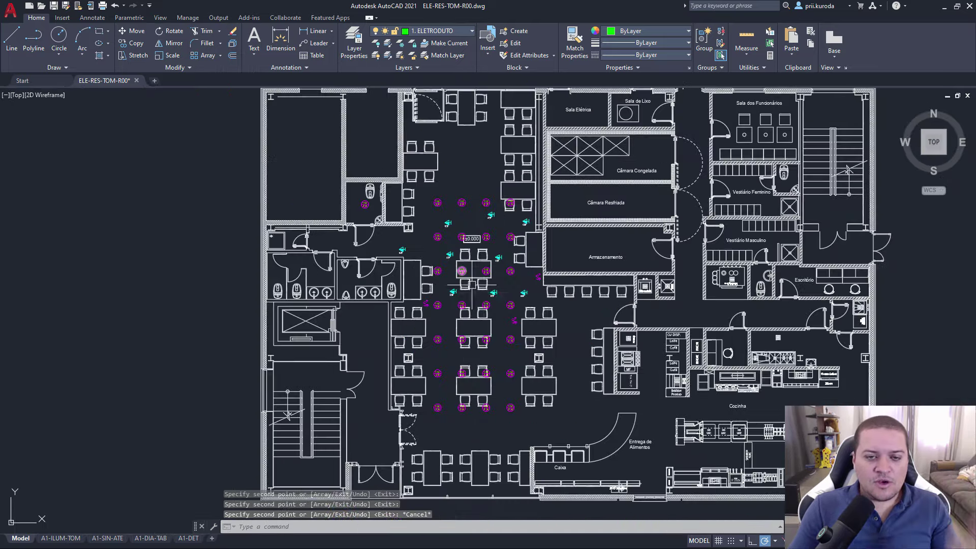
{"action": "scroll", "coordinate": [483, 286], "scroll_direction": "up", "scroll_amount": 2}
{"action": "middle_click_drag", "start_coordinate": [344, 153], "coordinate": [373, 249]}
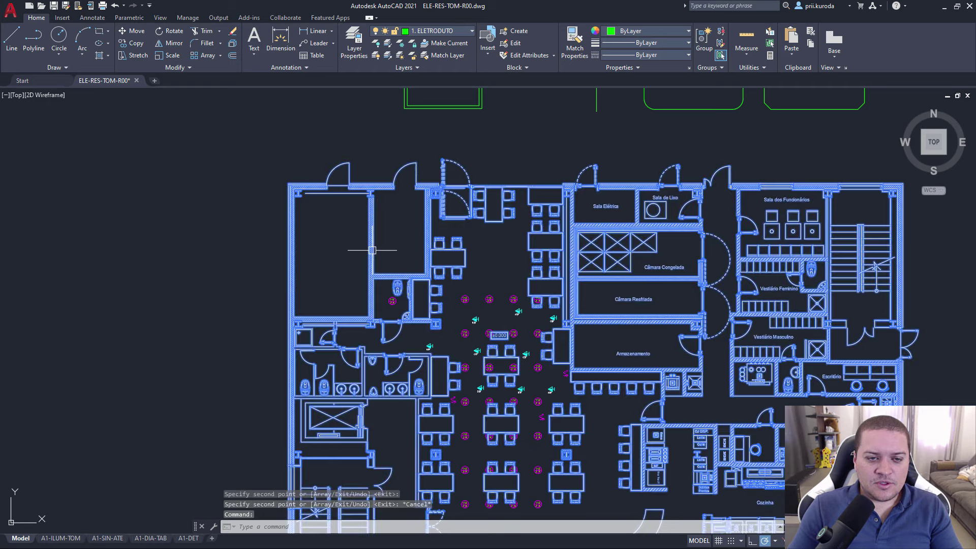
Make 1. ELETRODUTO the current layer and zoom out to the full floor plan.
{"action": "left_click", "coordinate": [436, 34]}
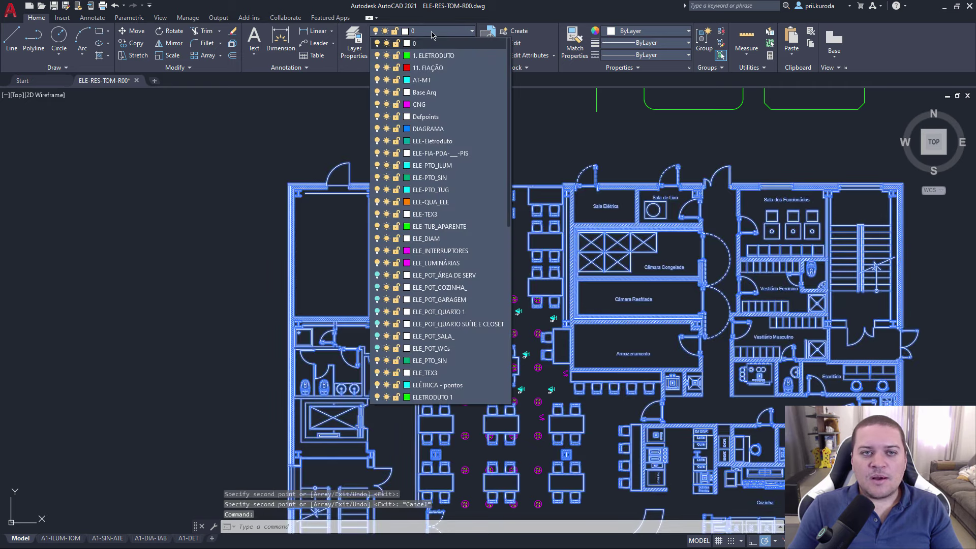
{"action": "left_click", "coordinate": [433, 56]}
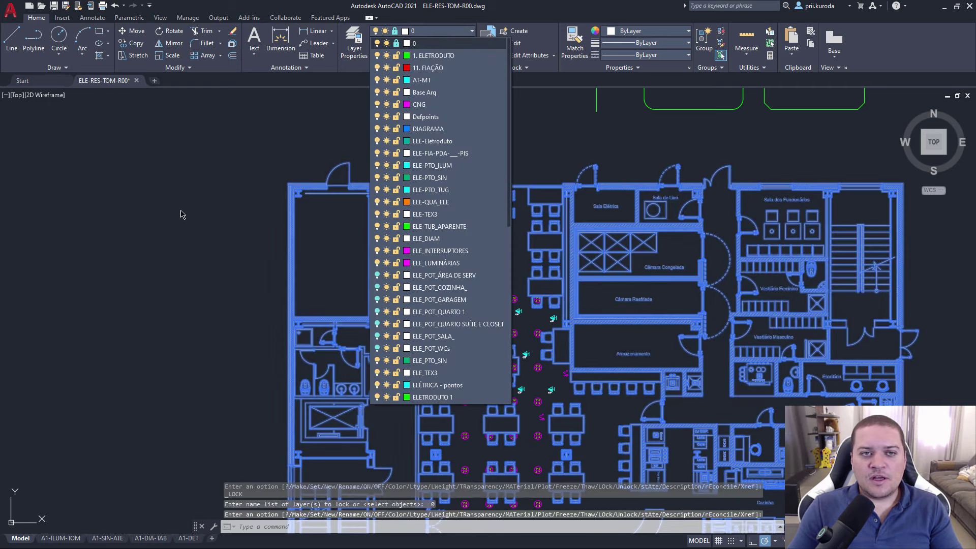
{"action": "scroll", "coordinate": [457, 339], "scroll_direction": "down", "scroll_amount": 1}
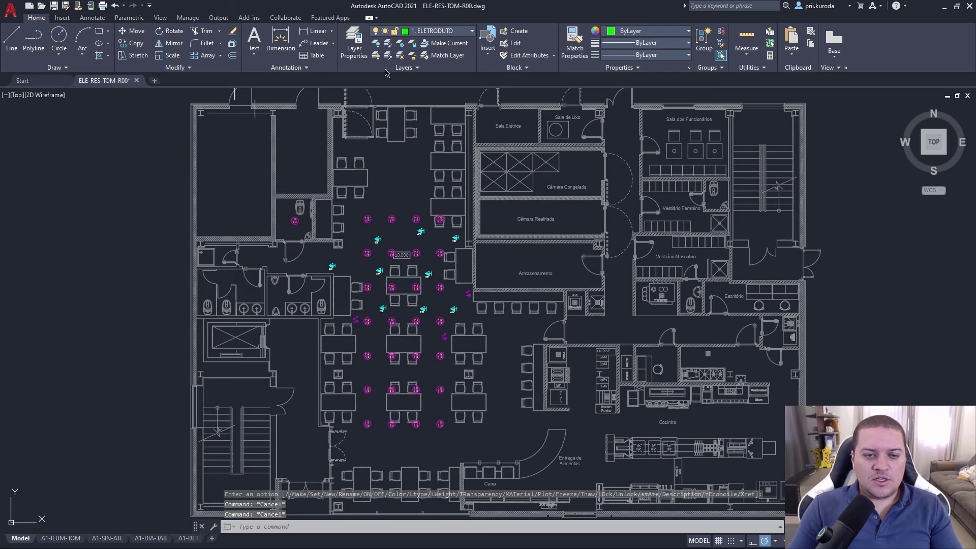
{"action": "scroll", "coordinate": [360, 109], "scroll_direction": "down", "scroll_amount": 2}
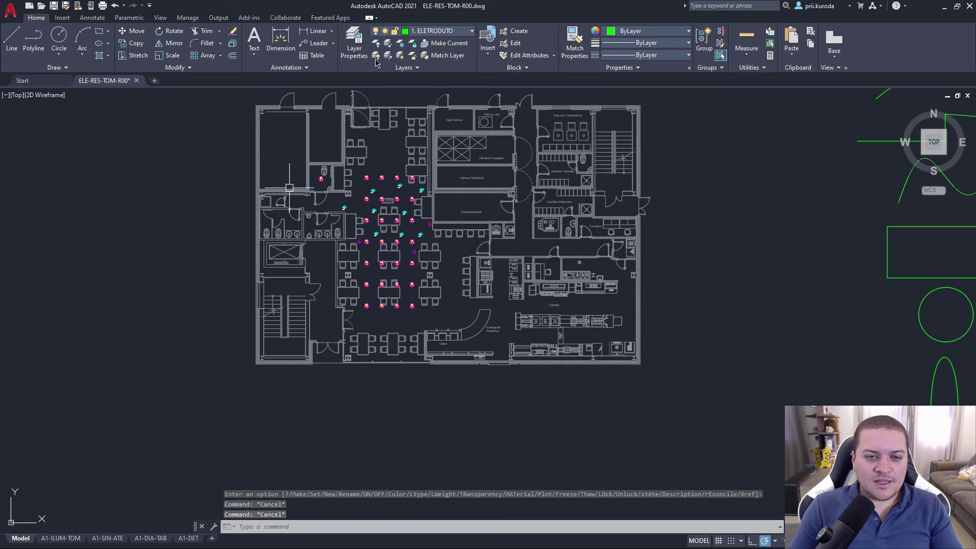
{"action": "scroll", "coordinate": [353, 178], "scroll_direction": "up", "scroll_amount": 4}
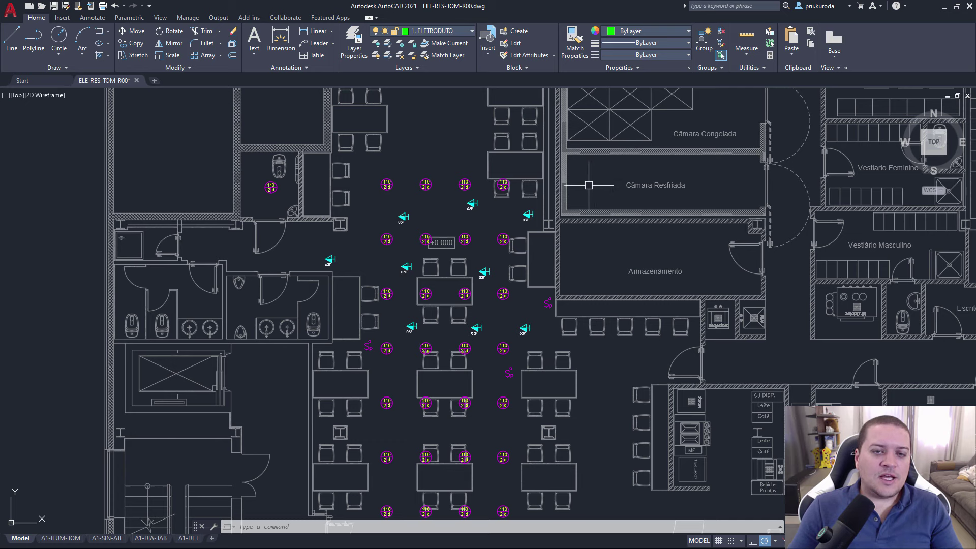
{"action": "scroll", "coordinate": [581, 184], "scroll_direction": "down", "scroll_amount": 2}
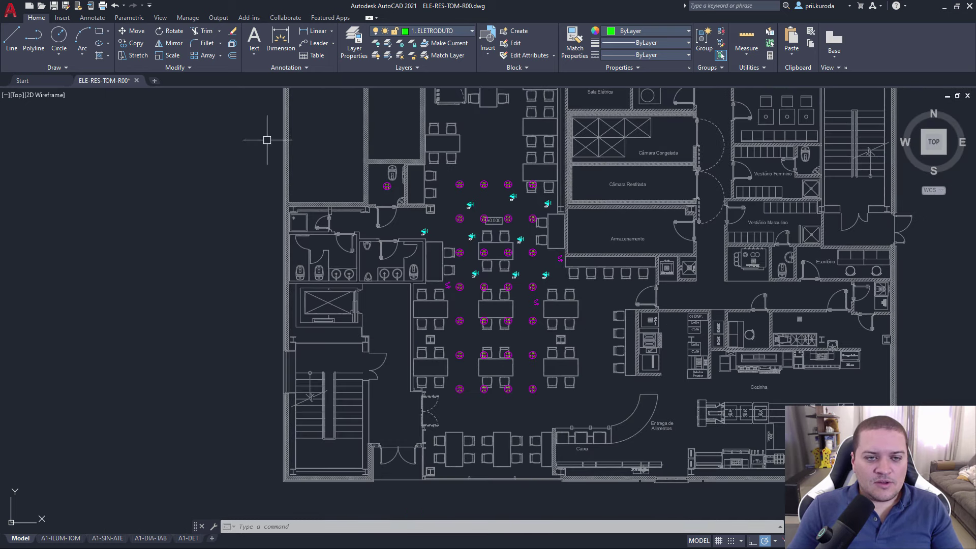
{"action": "scroll", "coordinate": [398, 202], "scroll_direction": "down", "scroll_amount": 1}
{"action": "scroll", "coordinate": [398, 203], "scroll_direction": "down", "scroll_amount": 1}
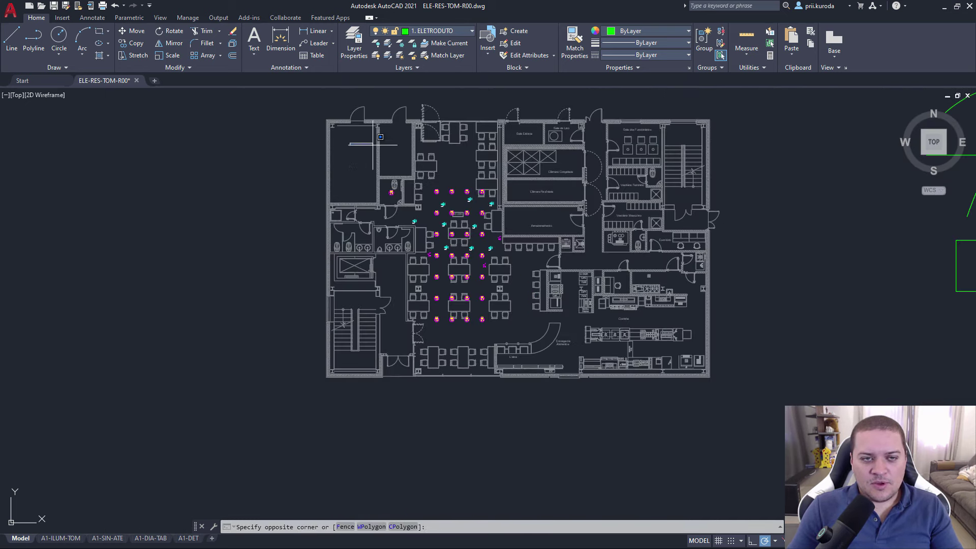
Copy the dining area's light-point grid twice to the right over the kitchen.
{"action": "left_click", "coordinate": [308, 124]}
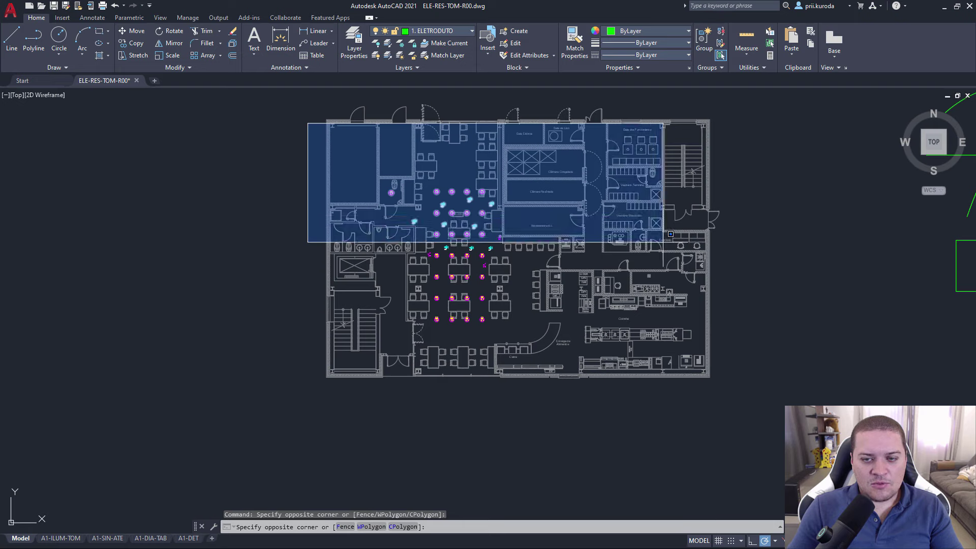
{"action": "key", "text": "Escape"}
{"action": "scroll", "coordinate": [459, 323], "scroll_direction": "up", "scroll_amount": 6}
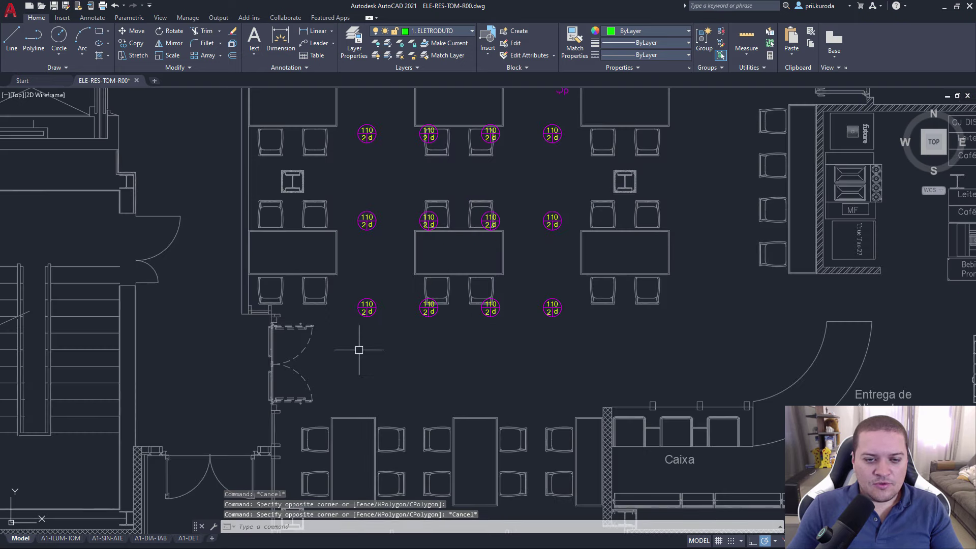
{"action": "scroll", "coordinate": [346, 346], "scroll_direction": "down", "scroll_amount": 5}
{"action": "scroll", "coordinate": [345, 342], "scroll_direction": "up", "scroll_amount": 2}
{"action": "left_click", "coordinate": [327, 377]}
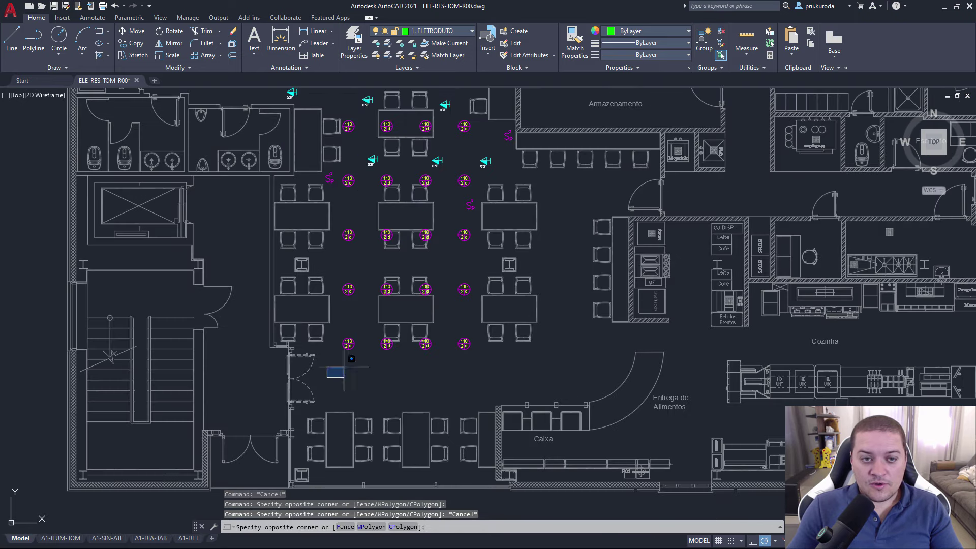
{"action": "left_click", "coordinate": [560, 151]}
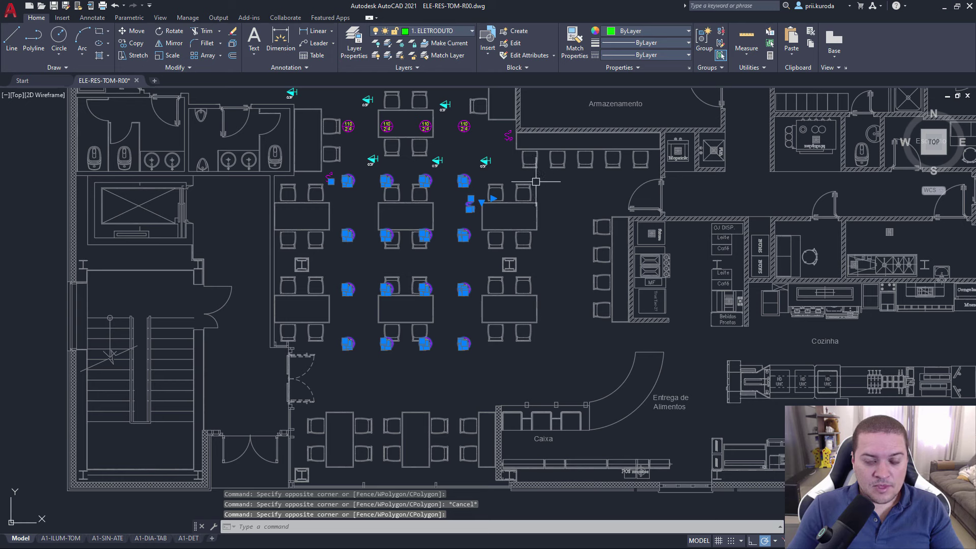
{"action": "type", "text": "co"}
{"action": "key", "text": "Return"}
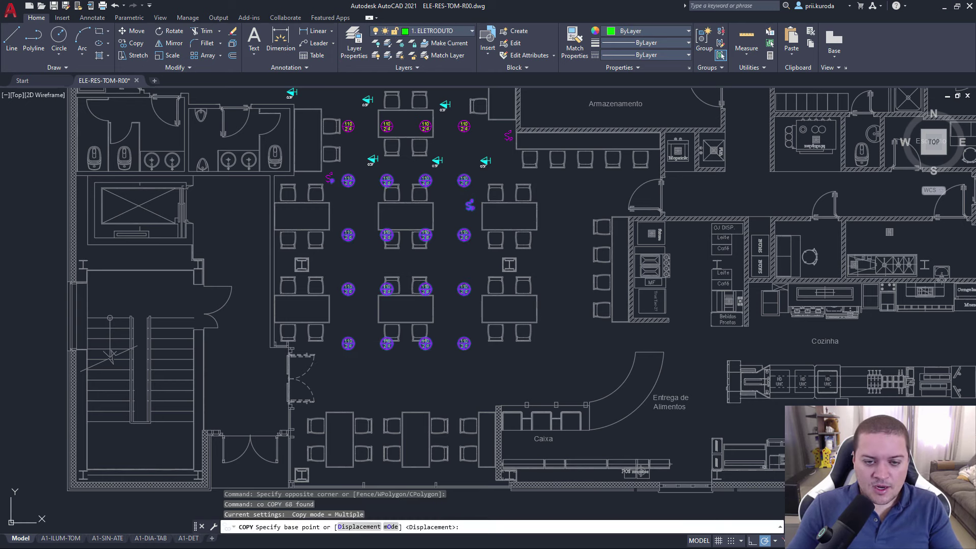
{"action": "left_click", "coordinate": [455, 363]}
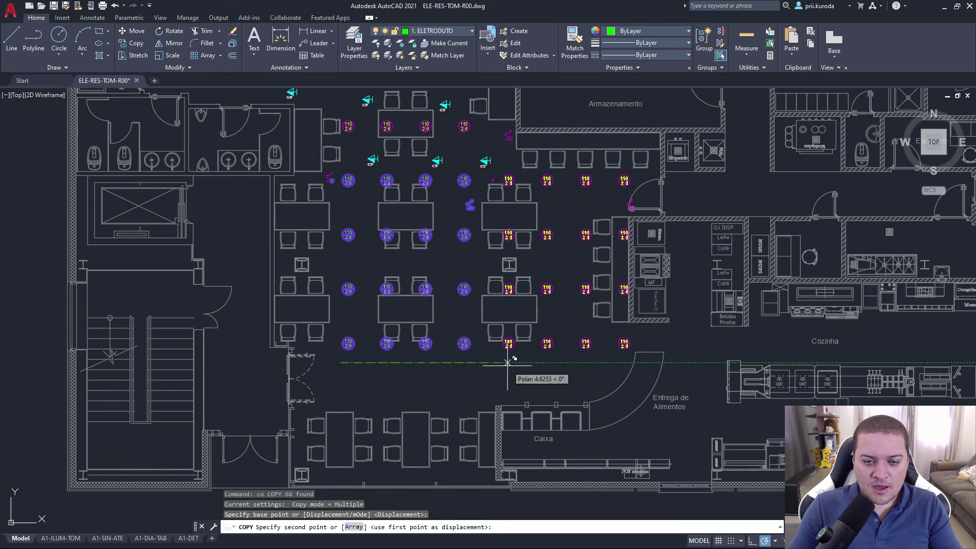
{"action": "left_click", "coordinate": [610, 362]}
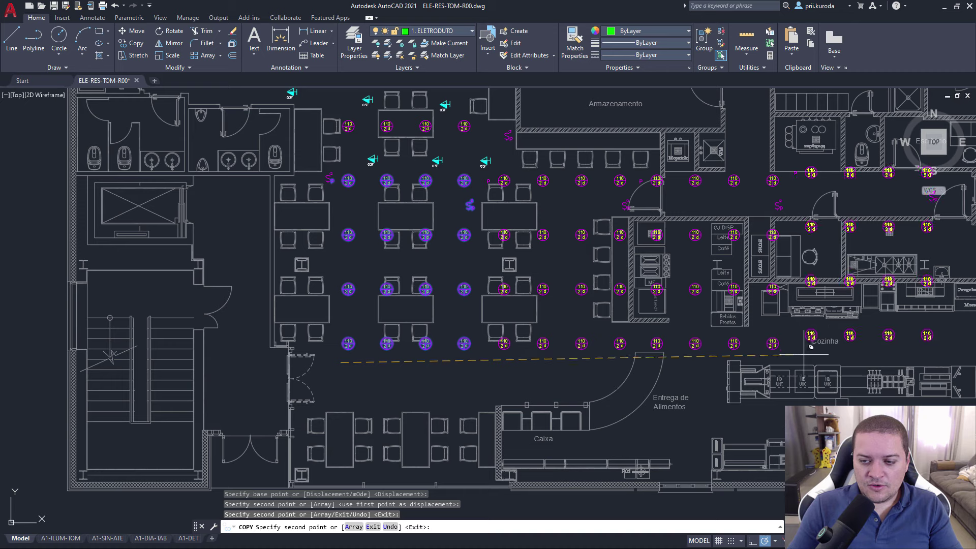
{"action": "scroll", "coordinate": [796, 353], "scroll_direction": "up", "scroll_amount": 2}
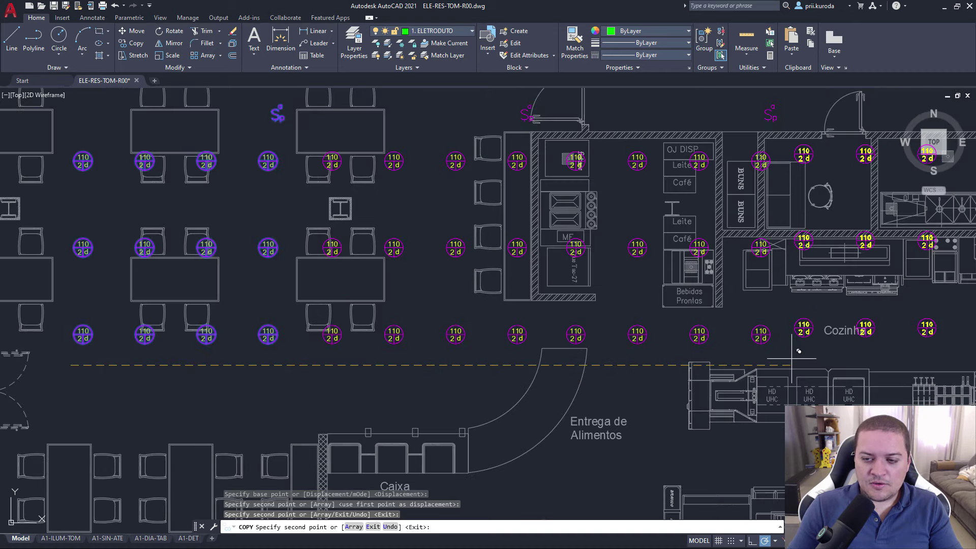
{"action": "left_click", "coordinate": [795, 363]}
{"action": "scroll", "coordinate": [795, 363], "scroll_direction": "down", "scroll_amount": 2}
{"action": "scroll", "coordinate": [347, 363], "scroll_direction": "up", "scroll_amount": 2}
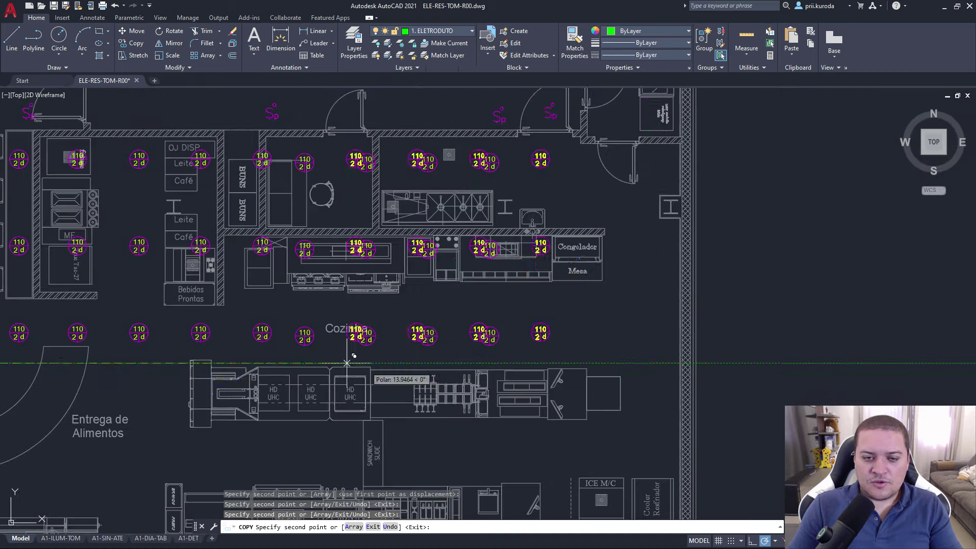
{"action": "key", "text": "Escape"}
Copy the kitchen light-point rows upward into the back rooms.
{"action": "scroll", "coordinate": [347, 363], "scroll_direction": "down", "scroll_amount": 3}
{"action": "middle_click_drag", "start_coordinate": [478, 315], "coordinate": [657, 402]}
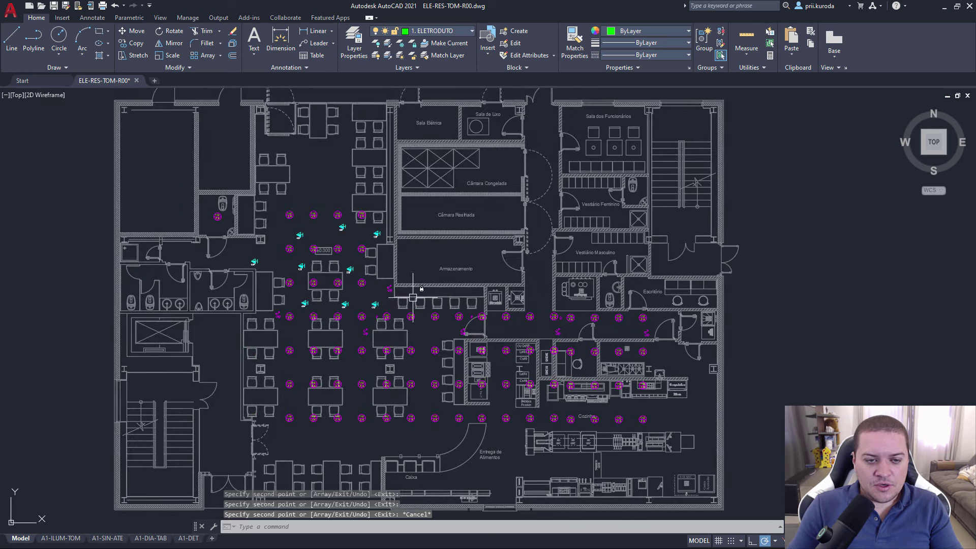
{"action": "scroll", "coordinate": [385, 300], "scroll_direction": "up", "scroll_amount": 4}
{"action": "left_click", "coordinate": [384, 299]}
{"action": "scroll", "coordinate": [385, 299], "scroll_direction": "down", "scroll_amount": 3}
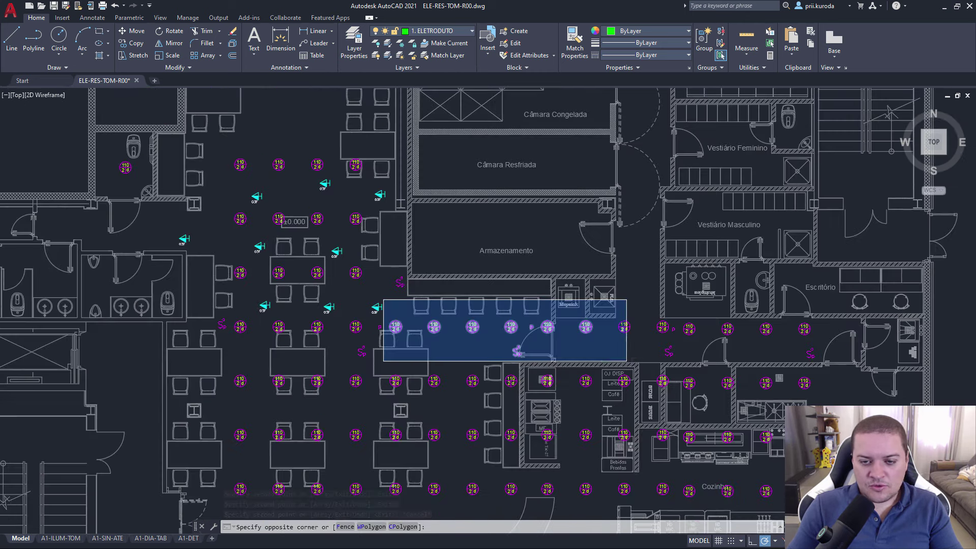
{"action": "scroll", "coordinate": [697, 388], "scroll_direction": "down", "scroll_amount": 3}
{"action": "left_click", "coordinate": [721, 417]}
{"action": "type", "text": "co"}
{"action": "key", "text": "Return"}
{"action": "left_click", "coordinate": [821, 399]}
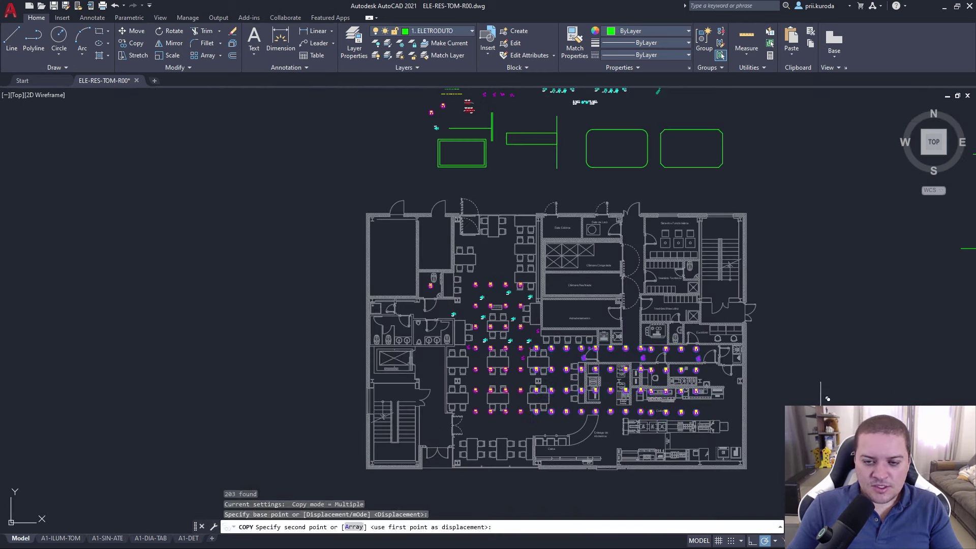
{"action": "left_click", "coordinate": [821, 284]}
{"action": "key", "text": "Return"}
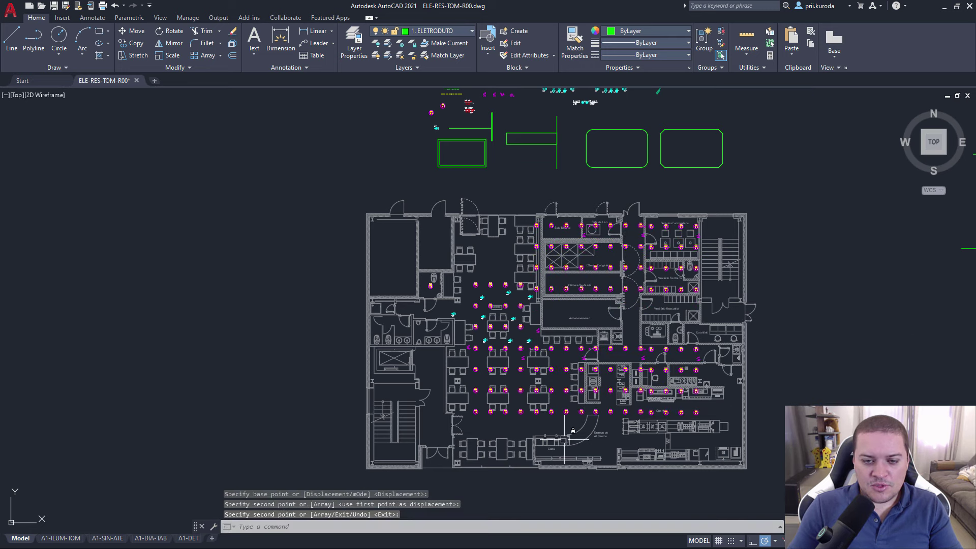
{"action": "scroll", "coordinate": [720, 262], "scroll_direction": "up", "scroll_amount": 1}
{"action": "scroll", "coordinate": [592, 298], "scroll_direction": "down", "scroll_amount": 4}
Copy the 03F outlet into Sala Elétrica, Sala de Lixo (two), Sala dos Funcionários, Câmara Resfriada and Vestiário.
{"action": "scroll", "coordinate": [584, 168], "scroll_direction": "up", "scroll_amount": 3}
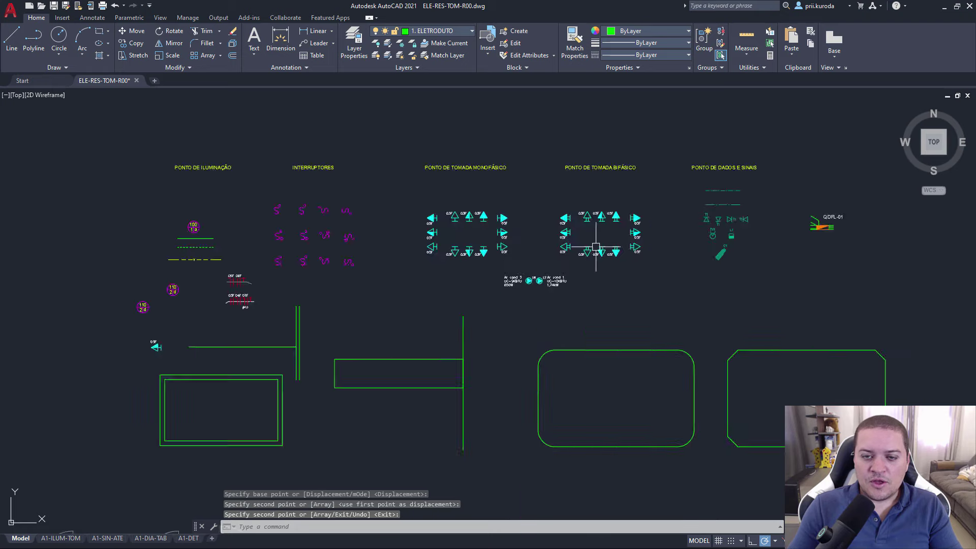
{"action": "scroll", "coordinate": [657, 230], "scroll_direction": "up", "scroll_amount": 2}
{"action": "left_click_drag", "start_coordinate": [717, 234], "coordinate": [673, 198]}
{"action": "scroll", "coordinate": [702, 218], "scroll_direction": "down", "scroll_amount": 2}
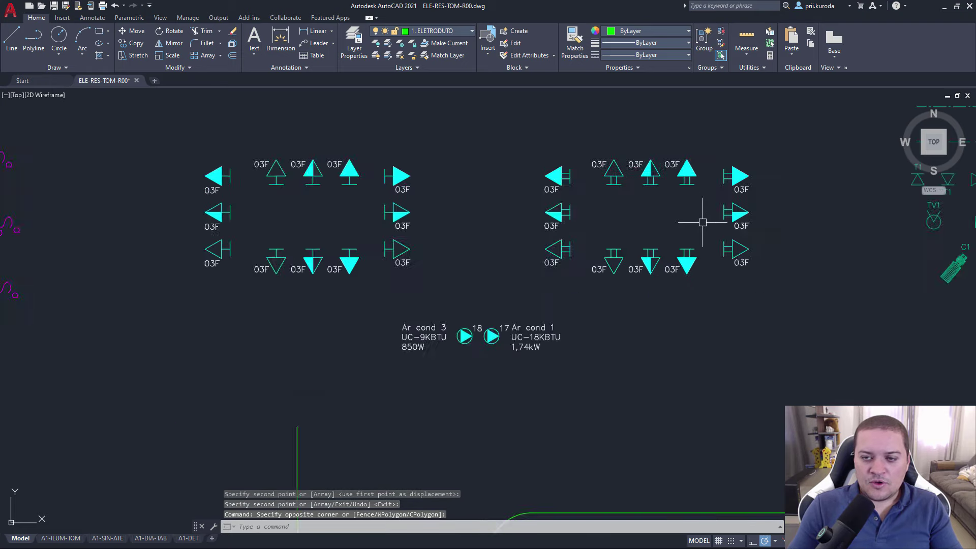
{"action": "scroll", "coordinate": [738, 184], "scroll_direction": "up", "scroll_amount": 4}
{"action": "left_click_drag", "start_coordinate": [749, 170], "coordinate": [668, 193]}
{"action": "type", "text": "co"}
{"action": "key", "text": "Return"}
{"action": "left_click", "coordinate": [669, 193]}
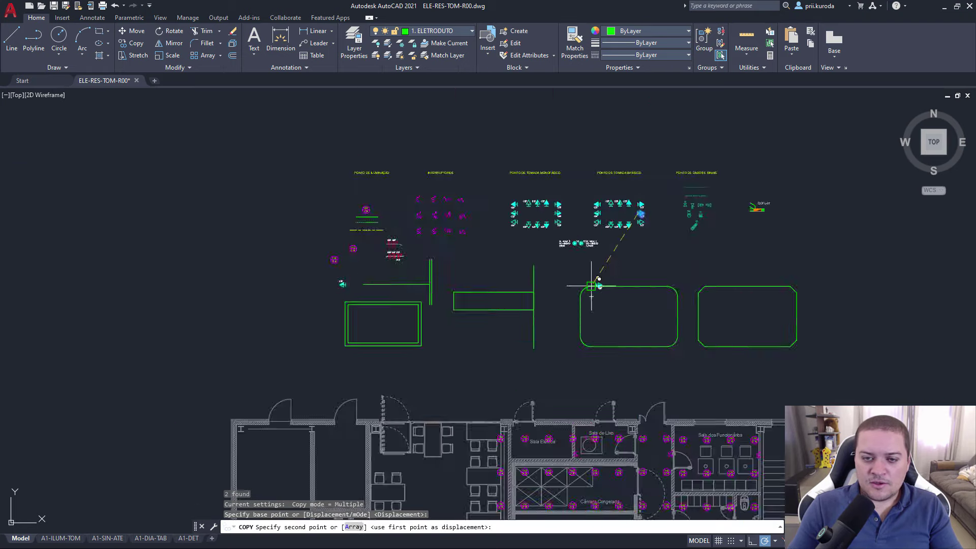
{"action": "scroll", "coordinate": [595, 280], "scroll_direction": "down", "scroll_amount": 5}
{"action": "scroll", "coordinate": [547, 273], "scroll_direction": "up", "scroll_amount": 2}
{"action": "scroll", "coordinate": [388, 168], "scroll_direction": "up", "scroll_amount": 1}
{"action": "scroll", "coordinate": [349, 152], "scroll_direction": "up", "scroll_amount": 2}
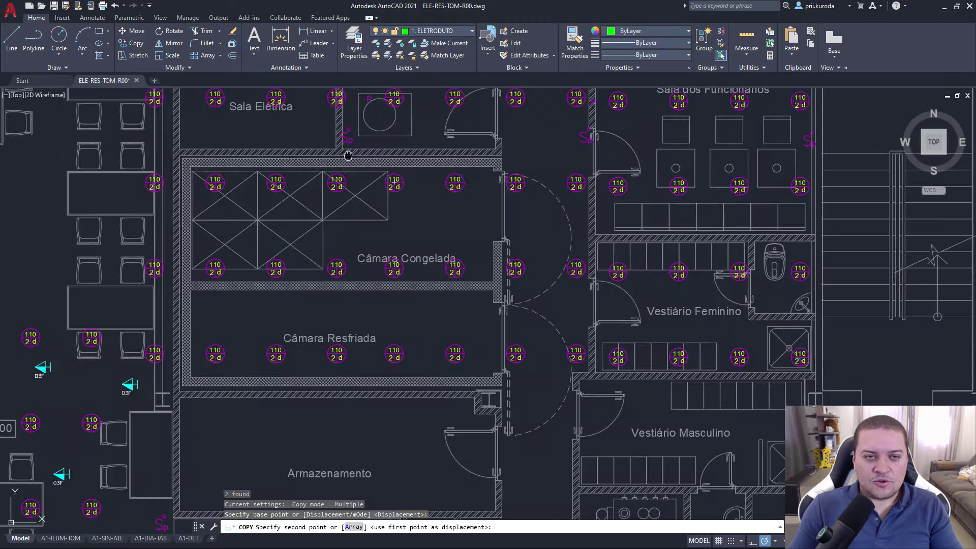
{"action": "scroll", "coordinate": [402, 224], "scroll_direction": "up", "scroll_amount": 1}
{"action": "left_click", "coordinate": [381, 226]}
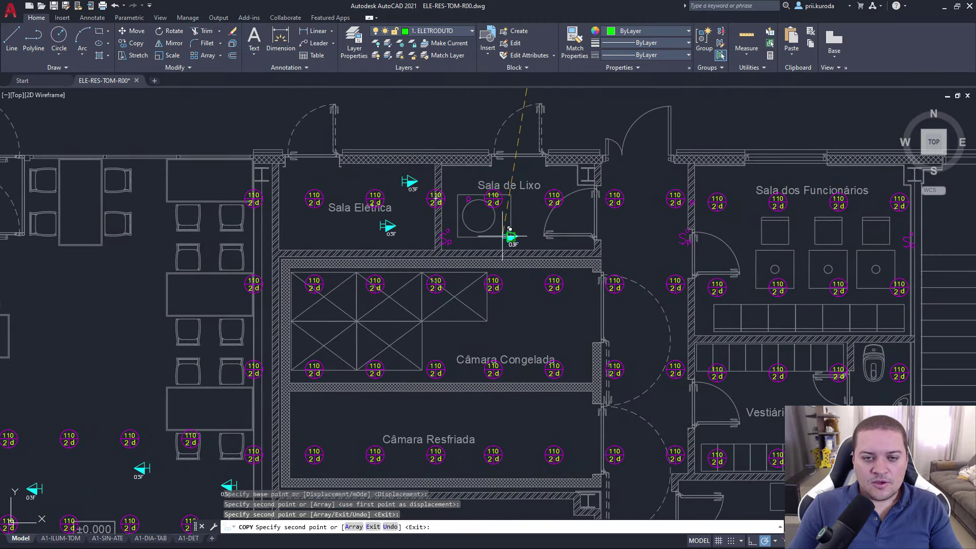
{"action": "left_click", "coordinate": [529, 229]}
{"action": "left_click", "coordinate": [553, 165]}
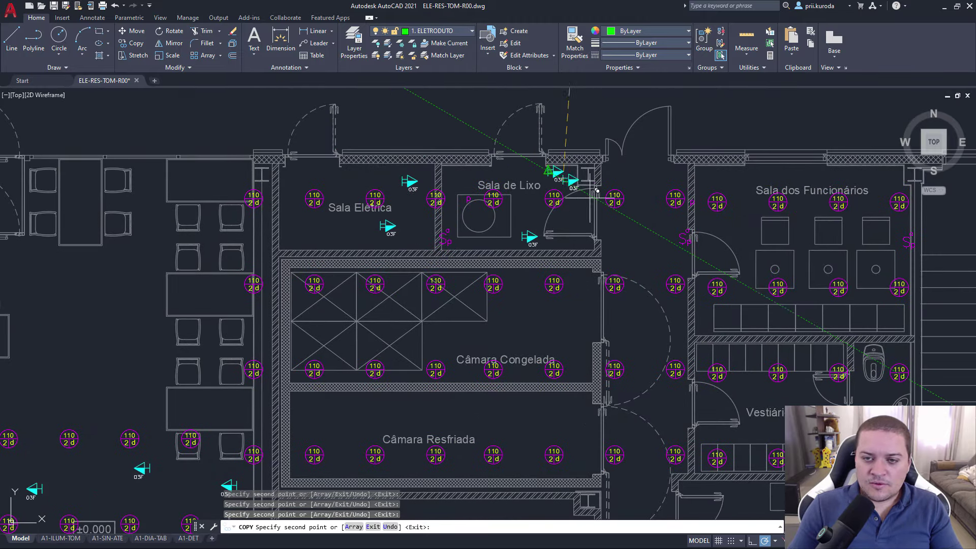
{"action": "left_click", "coordinate": [742, 216]}
{"action": "left_click", "coordinate": [747, 415]}
{"action": "left_click", "coordinate": [531, 417]}
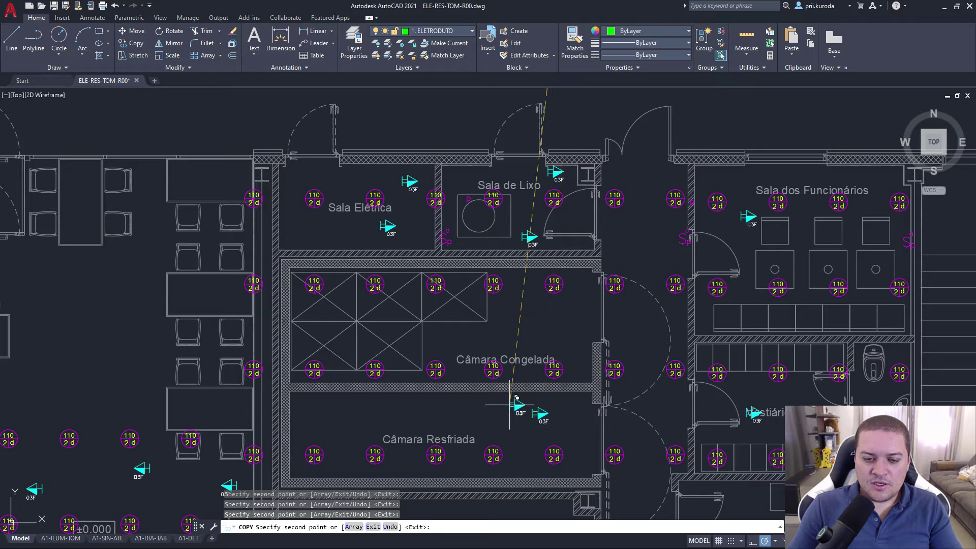
Add 03F outlet copies near the kitchen and in the dining area.
{"action": "scroll", "coordinate": [501, 403], "scroll_direction": "down", "scroll_amount": 4}
{"action": "mouse_move", "coordinate": [465, 335]}
{"action": "middle_mouse_down"}
{"action": "mouse_move", "coordinate": [449, 299]}
{"action": "mouse_move", "coordinate": [432, 154]}
{"action": "middle_mouse_up"}
{"action": "scroll", "coordinate": [573, 260], "scroll_direction": "up", "scroll_amount": 2}
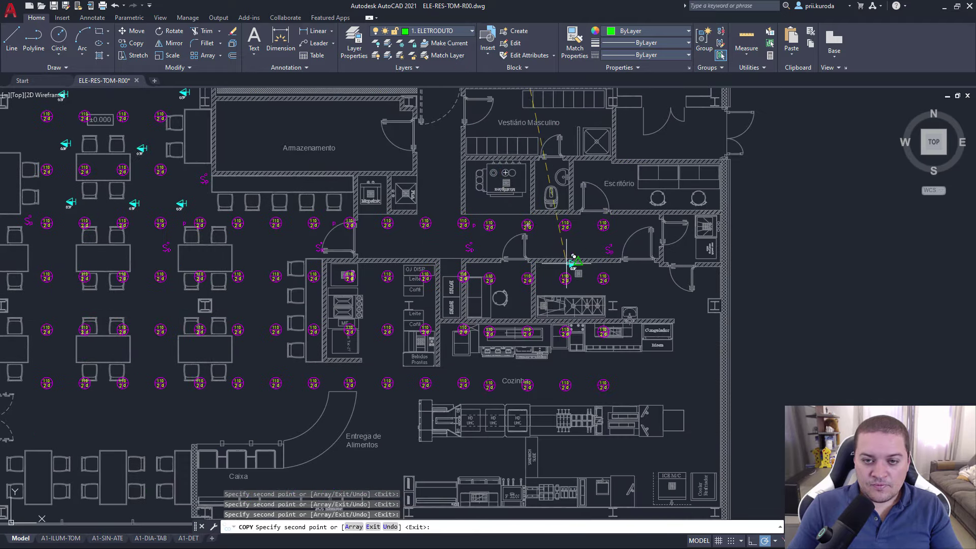
{"action": "left_click", "coordinate": [582, 244]}
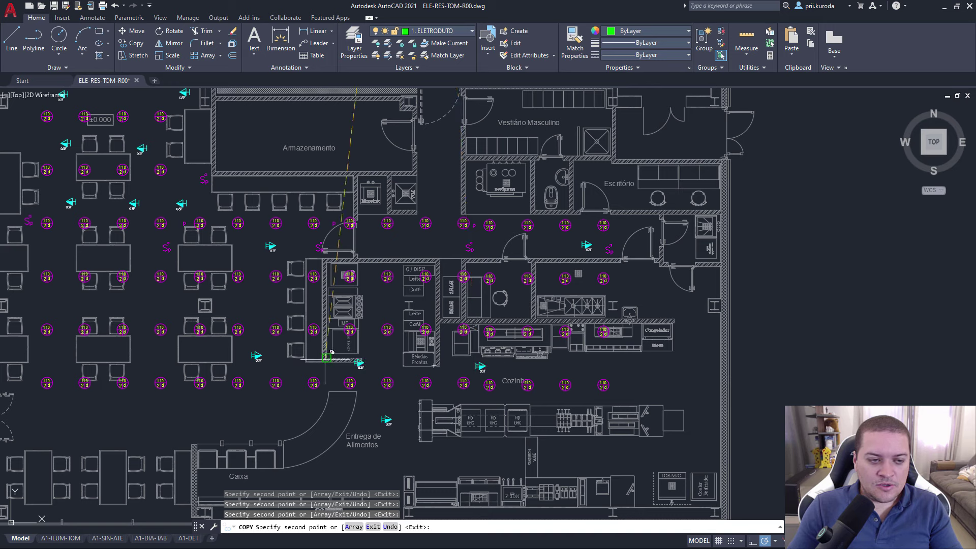
{"action": "left_click", "coordinate": [157, 306]}
End outlet copying, select a 110 2 d light-point symbol and check its layer in the layer list.
{"action": "key", "text": "Escape"}
{"action": "scroll", "coordinate": [227, 329], "scroll_direction": "down", "scroll_amount": 5}
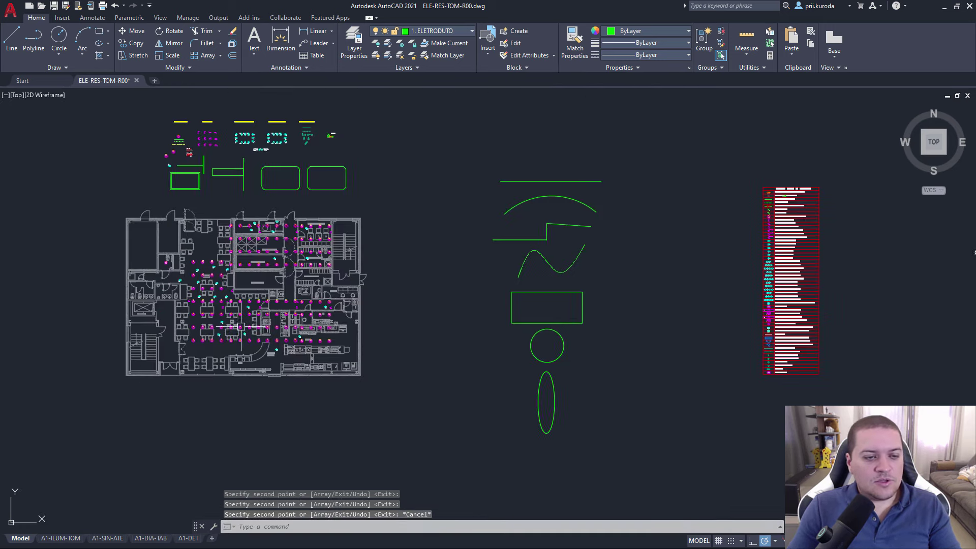
{"action": "scroll", "coordinate": [333, 308], "scroll_direction": "up", "scroll_amount": 2}
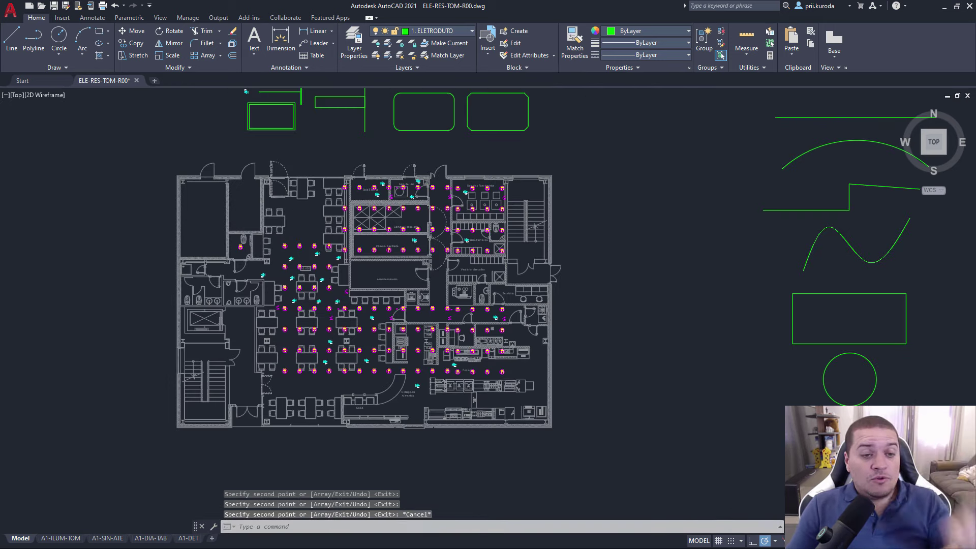
{"action": "scroll", "coordinate": [334, 309], "scroll_direction": "up", "scroll_amount": 4}
{"action": "scroll", "coordinate": [342, 312], "scroll_direction": "down", "scroll_amount": 2}
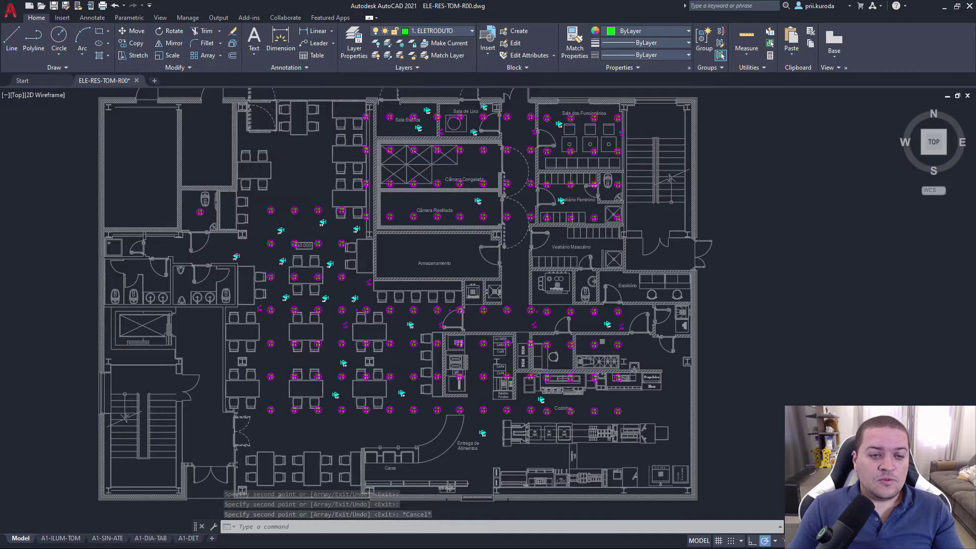
{"action": "scroll", "coordinate": [301, 192], "scroll_direction": "up", "scroll_amount": 4}
{"action": "scroll", "coordinate": [301, 191], "scroll_direction": "up", "scroll_amount": 6}
{"action": "left_click_drag", "start_coordinate": [388, 266], "coordinate": [242, 385]}
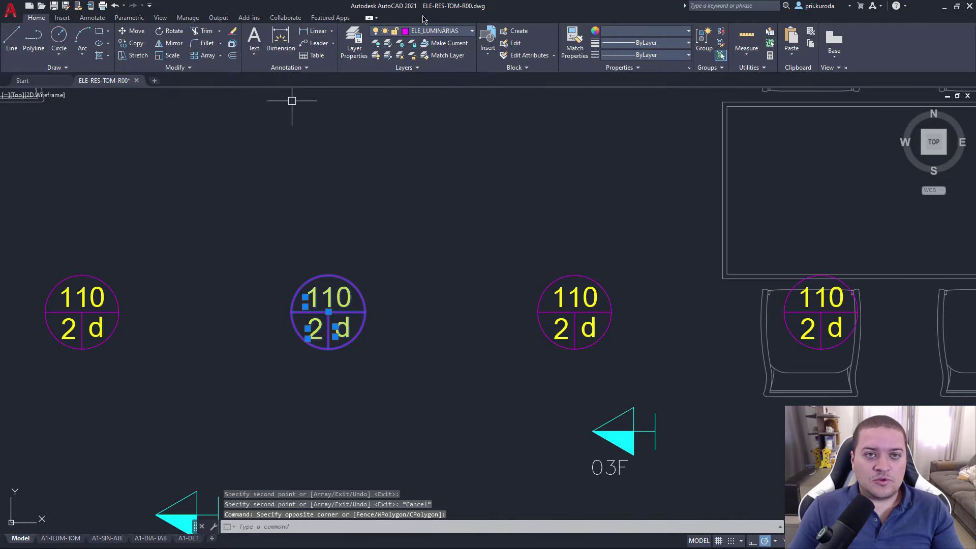
{"action": "left_click", "coordinate": [426, 33]}
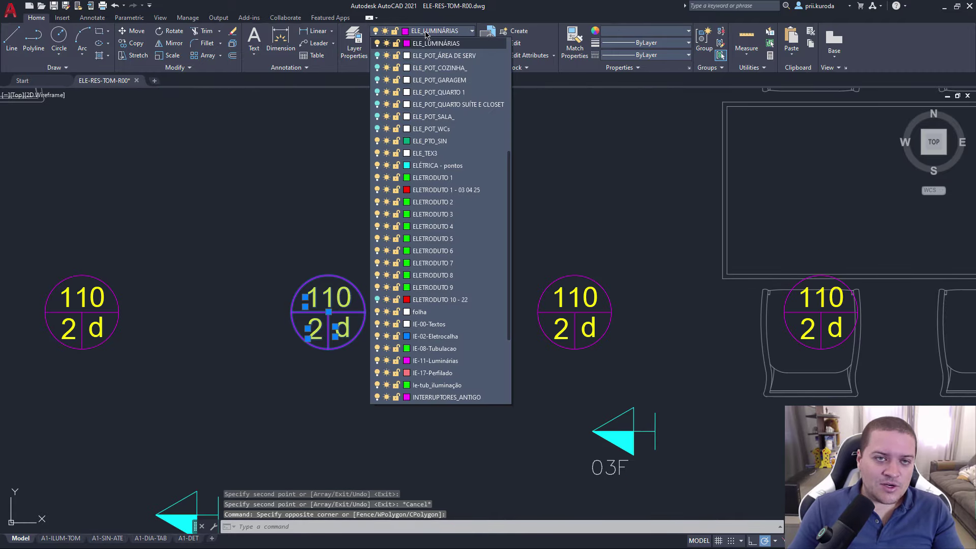
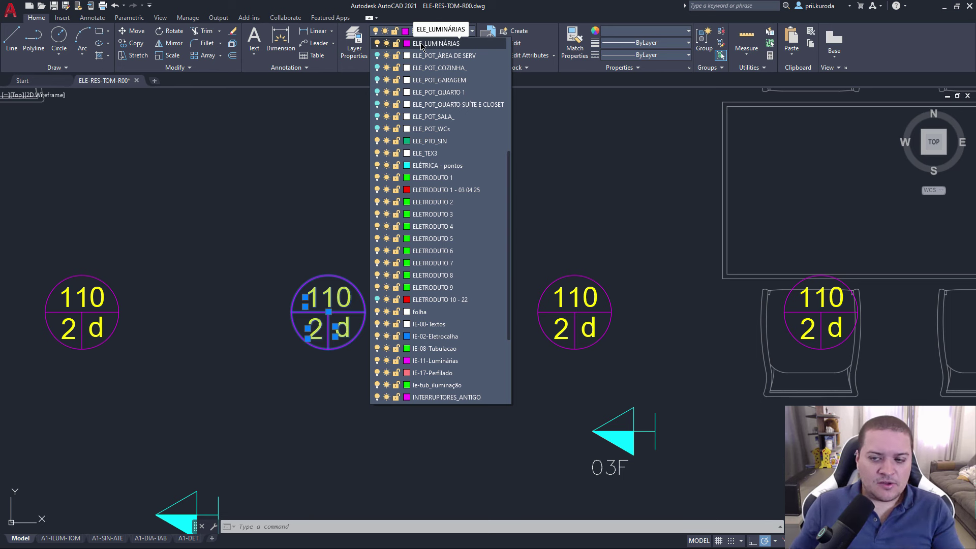
Check which layer the middle circle symbol is on, then clear the selection.
{"action": "left_click", "coordinate": [421, 44]}
{"action": "key", "text": "Escape"}
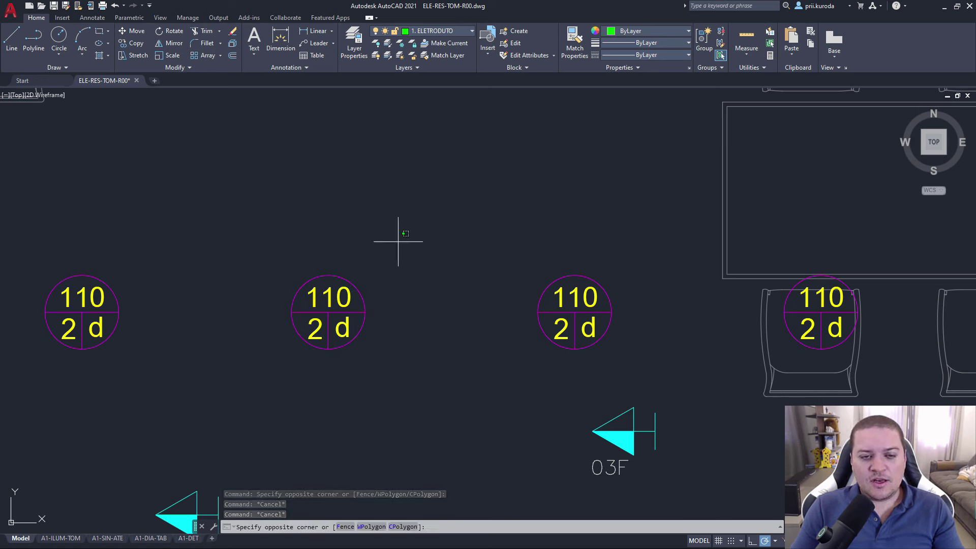
{"action": "left_click", "coordinate": [409, 145]}
{"action": "left_click", "coordinate": [412, 229]}
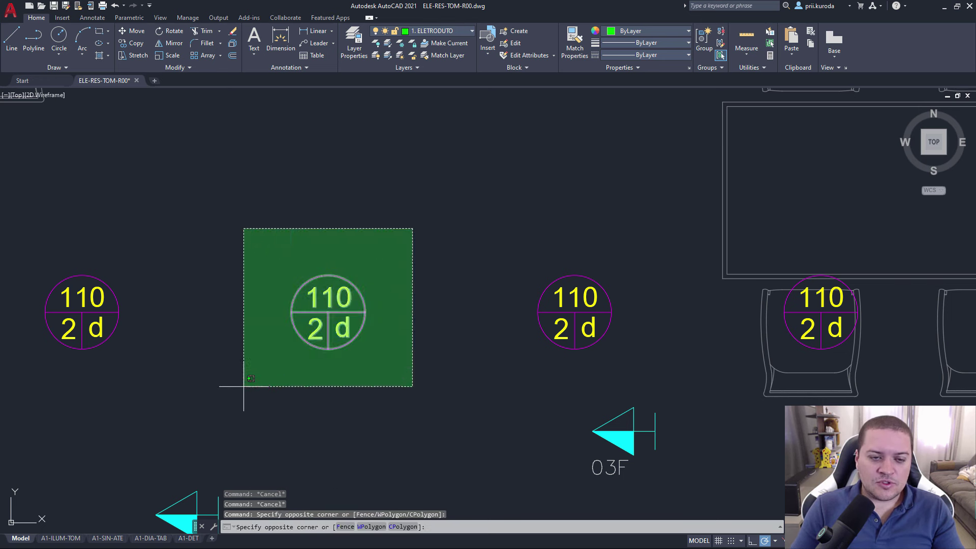
{"action": "left_click", "coordinate": [242, 387]}
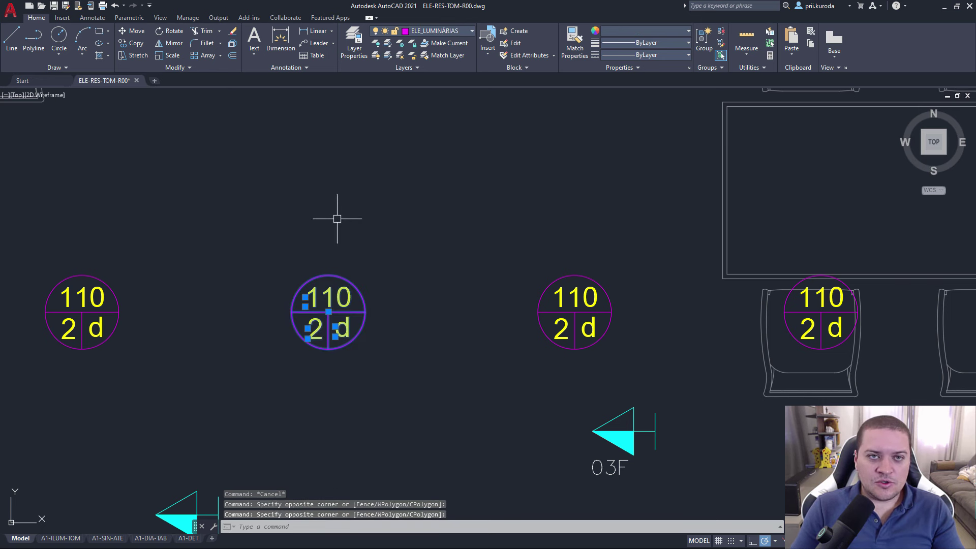
{"action": "left_click", "coordinate": [429, 31]}
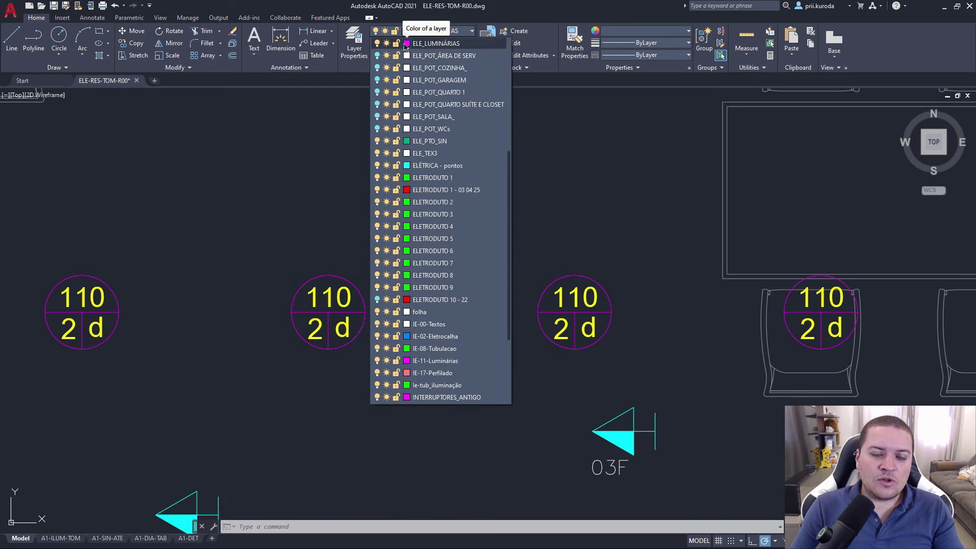
{"action": "left_click", "coordinate": [262, 259]}
{"action": "key", "text": "Escape"}
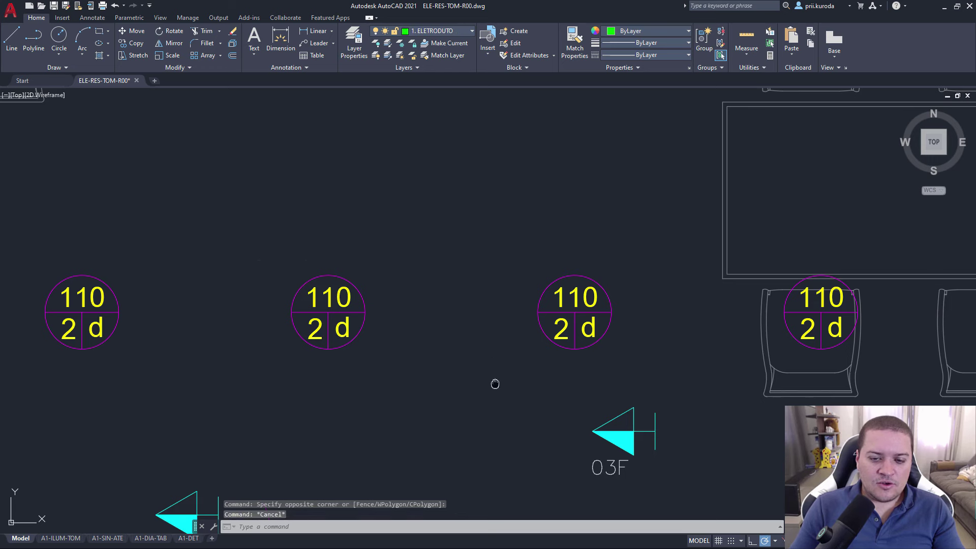
Bring the 03F symbol into view and check its layer in the layer list.
{"action": "middle_click_drag", "start_coordinate": [496, 384], "coordinate": [406, 257]}
{"action": "scroll", "coordinate": [639, 242], "scroll_direction": "up", "scroll_amount": 2}
{"action": "left_click", "coordinate": [639, 242]}
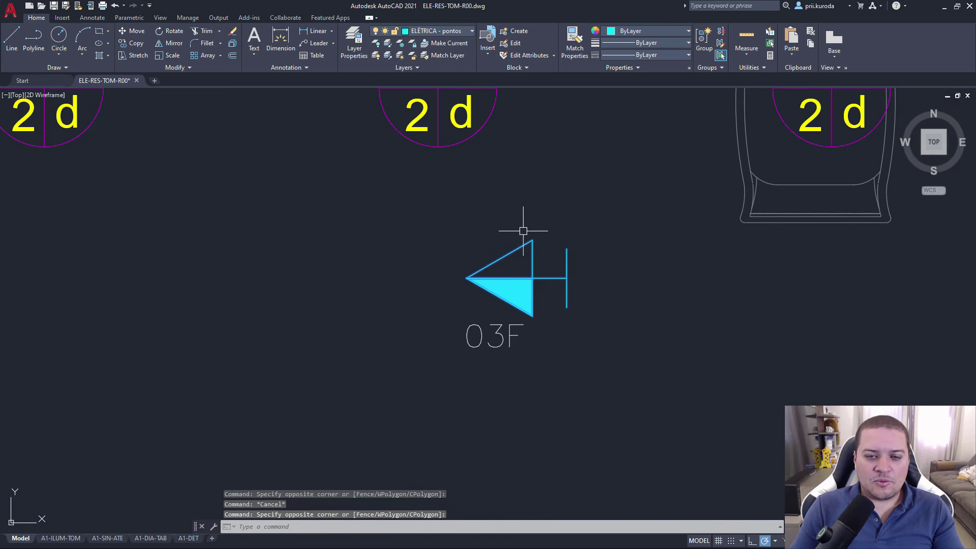
{"action": "left_click", "coordinate": [424, 35]}
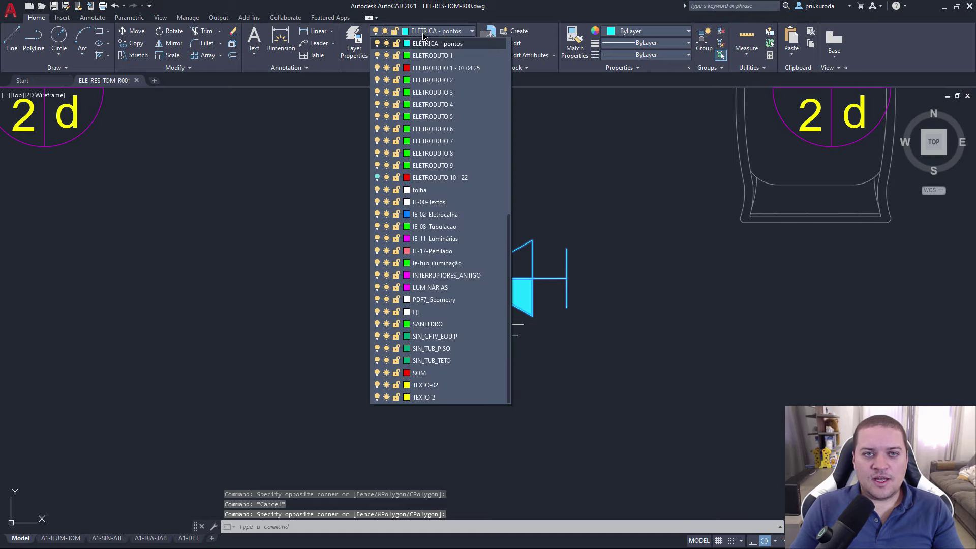
{"action": "left_click", "coordinate": [466, 47]}
{"action": "scroll", "coordinate": [422, 183], "scroll_direction": "down", "scroll_amount": 2}
{"action": "scroll", "coordinate": [414, 194], "scroll_direction": "down", "scroll_amount": 3}
{"action": "key", "text": "Escape"}
{"action": "scroll", "coordinate": [414, 198], "scroll_direction": "down", "scroll_amount": 3}
{"action": "scroll", "coordinate": [369, 194], "scroll_direction": "down", "scroll_amount": 2}
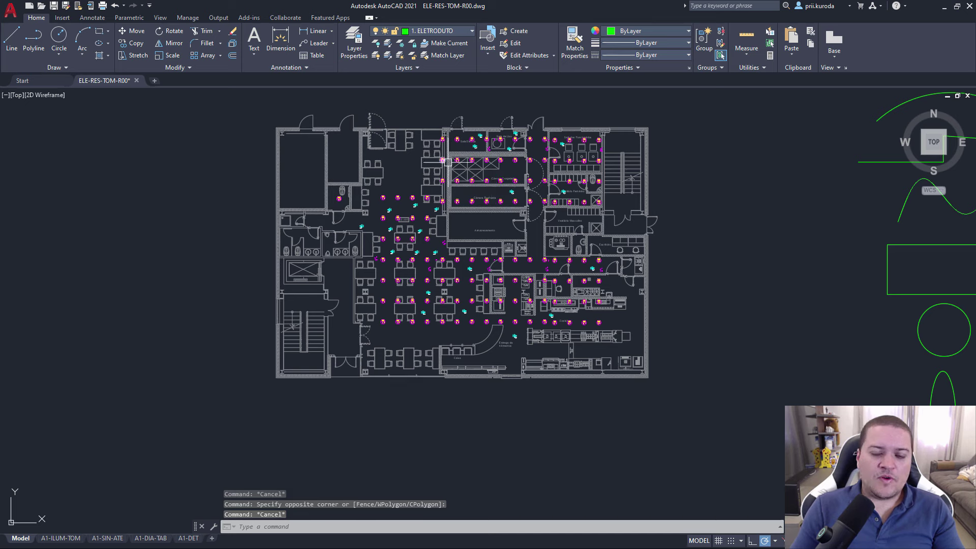
{"action": "scroll", "coordinate": [427, 166], "scroll_direction": "up", "scroll_amount": 2}
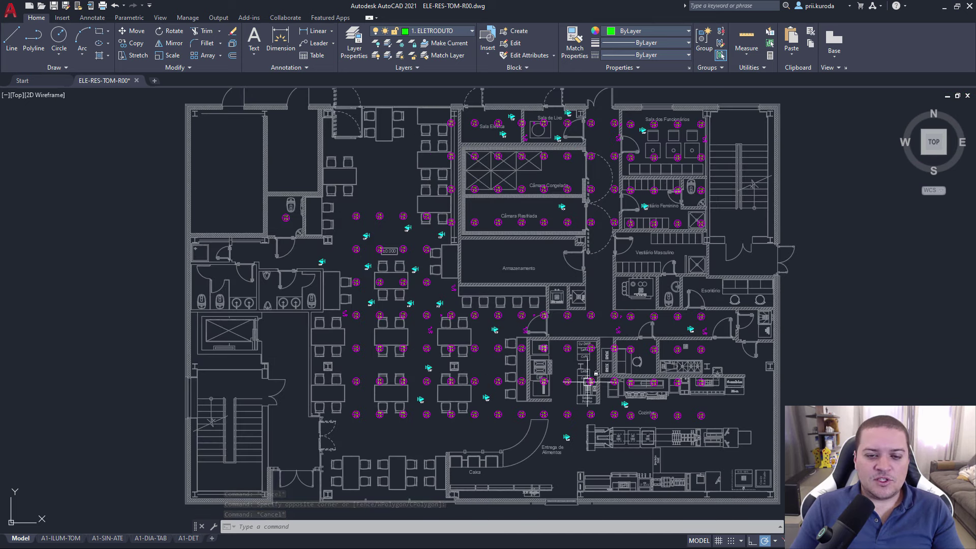
{"action": "key", "text": "Escape"}
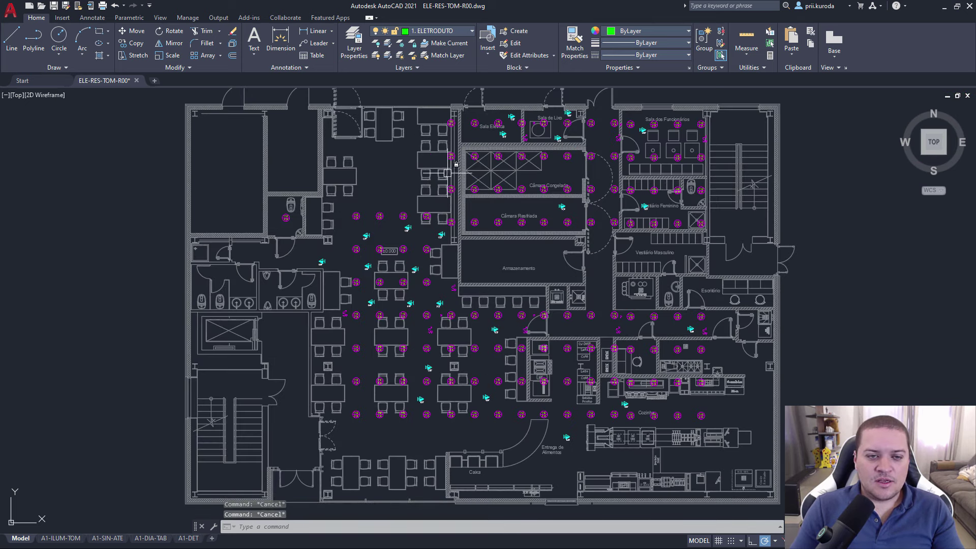
Window-select the rows of 110 2d symbols, then cancel the selection.
{"action": "scroll", "coordinate": [426, 195], "scroll_direction": "down", "scroll_amount": 2}
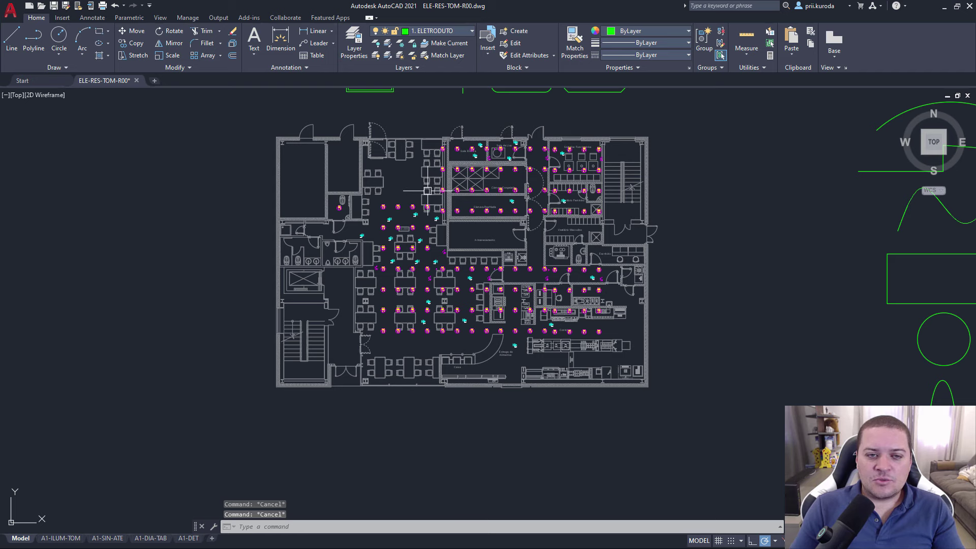
{"action": "scroll", "coordinate": [404, 203], "scroll_direction": "up", "scroll_amount": 4}
{"action": "left_click", "coordinate": [403, 201]}
{"action": "left_click", "coordinate": [375, 144]}
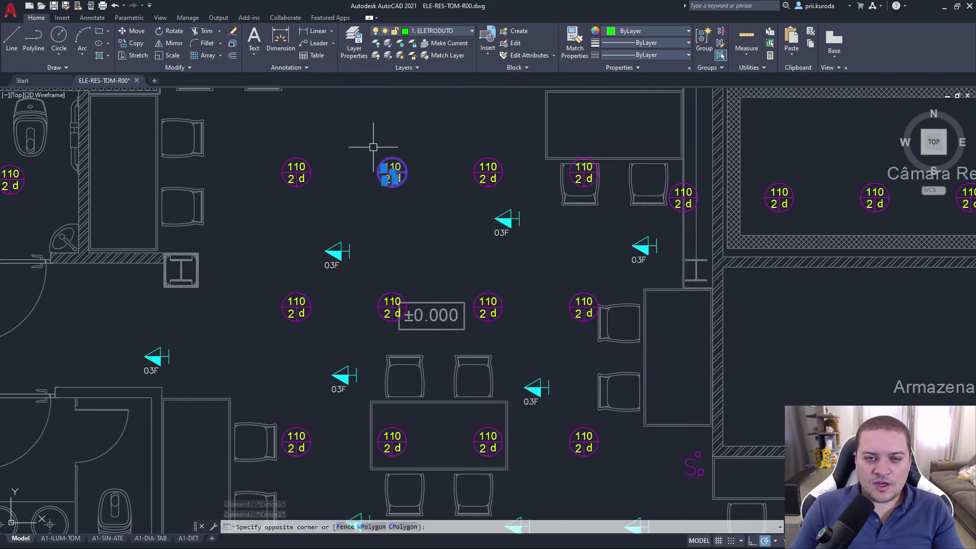
{"action": "left_click", "coordinate": [518, 137]}
{"action": "left_click", "coordinate": [473, 188]}
{"action": "left_click", "coordinate": [264, 283]}
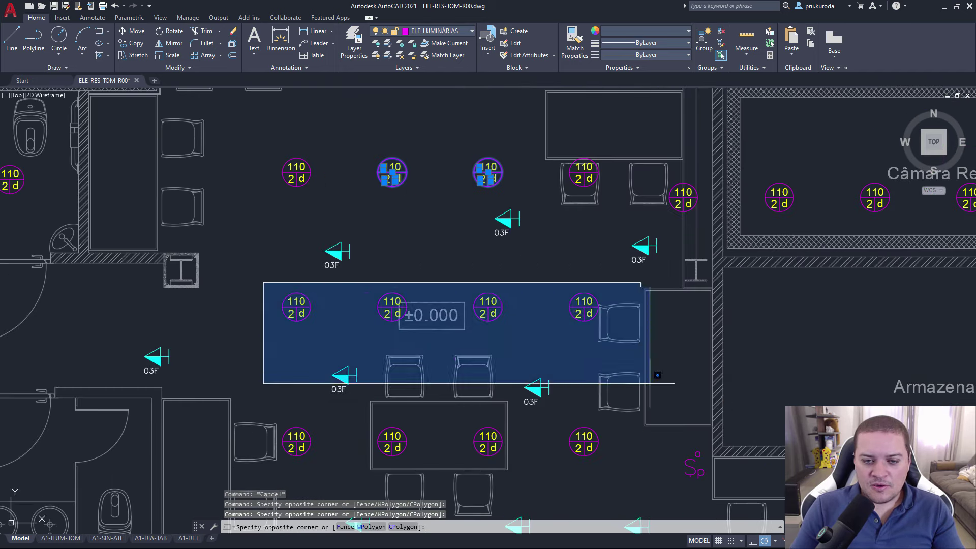
{"action": "left_click", "coordinate": [652, 341]}
{"action": "middle_click_drag", "start_coordinate": [640, 408], "coordinate": [625, 196]}
{"action": "left_click", "coordinate": [239, 182]}
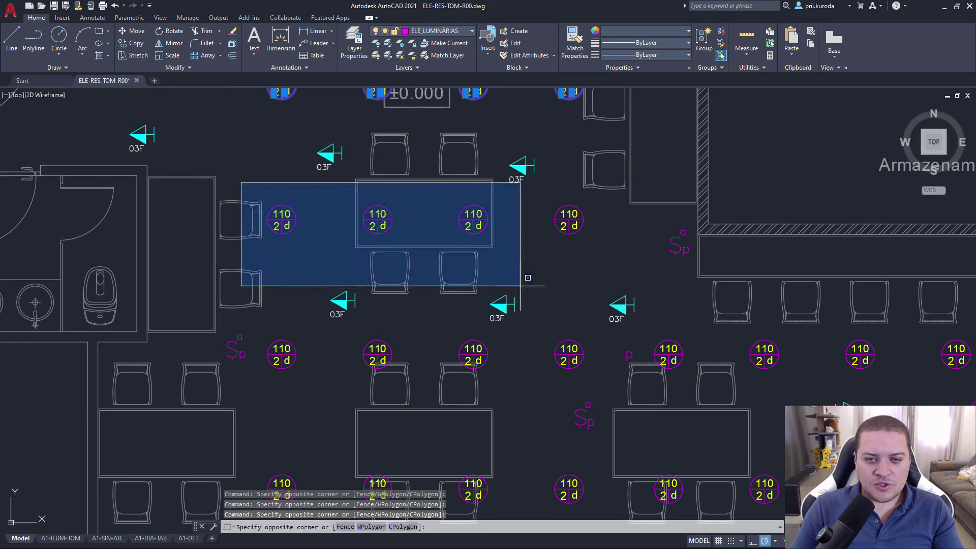
{"action": "left_click", "coordinate": [643, 257]}
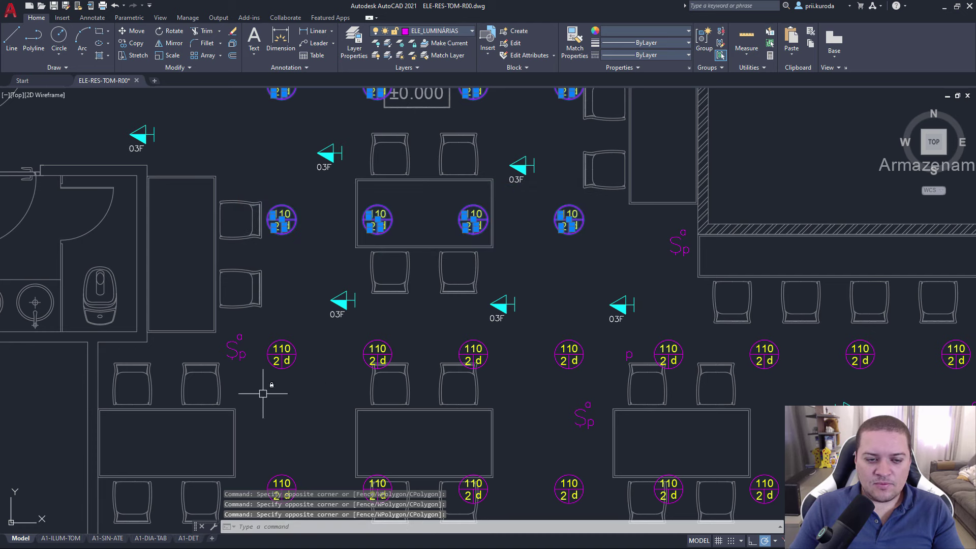
{"action": "left_click", "coordinate": [243, 394]}
{"action": "left_click", "coordinate": [635, 321]}
{"action": "key", "text": "Escape"}
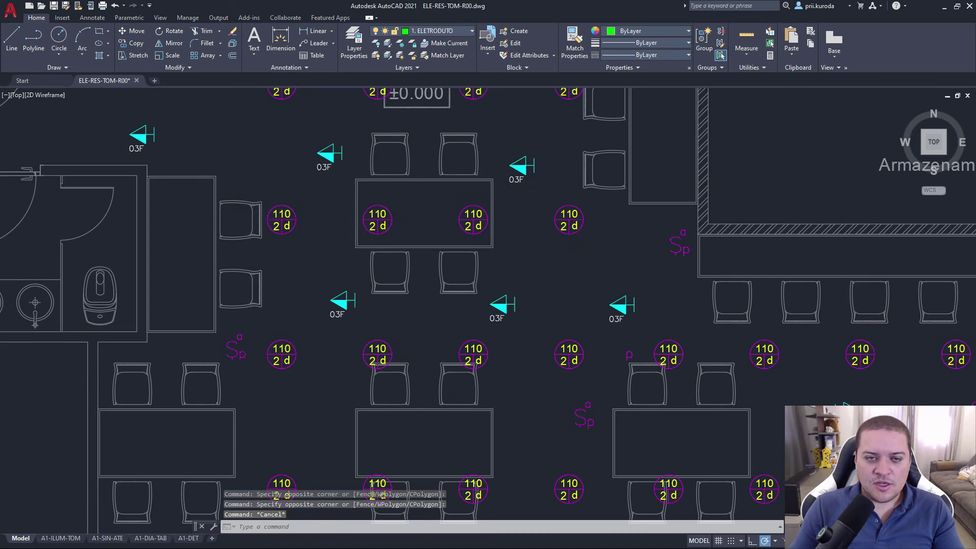
Select one 110 2d luminaire and isolate its ELE_LUMINÁRIAS layer.
{"action": "scroll", "coordinate": [458, 305], "scroll_direction": "down", "scroll_amount": 4}
{"action": "scroll", "coordinate": [400, 176], "scroll_direction": "up", "scroll_amount": 2}
{"action": "scroll", "coordinate": [458, 211], "scroll_direction": "up", "scroll_amount": 3}
{"action": "scroll", "coordinate": [427, 283], "scroll_direction": "up", "scroll_amount": 2}
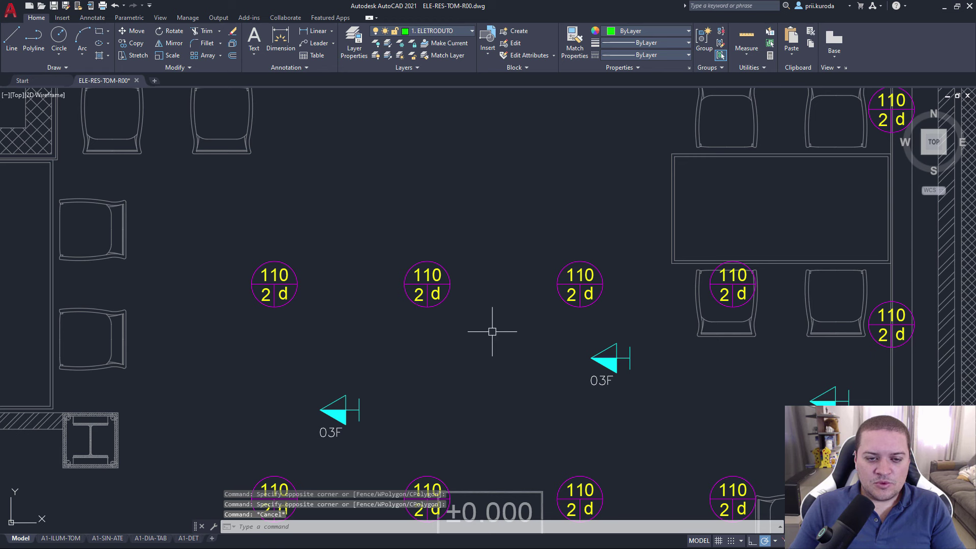
{"action": "left_click", "coordinate": [492, 332]}
{"action": "left_click", "coordinate": [364, 198]}
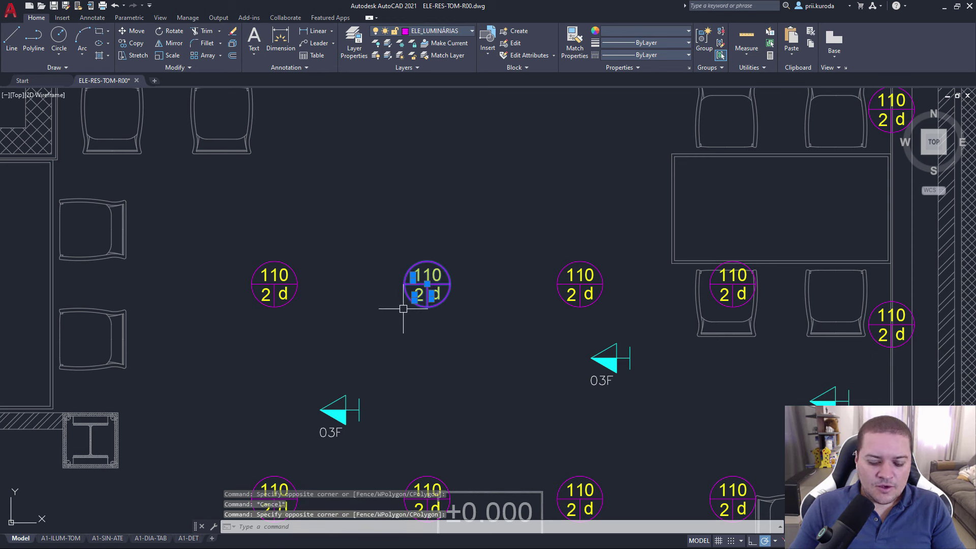
{"action": "type", "text": "1"}
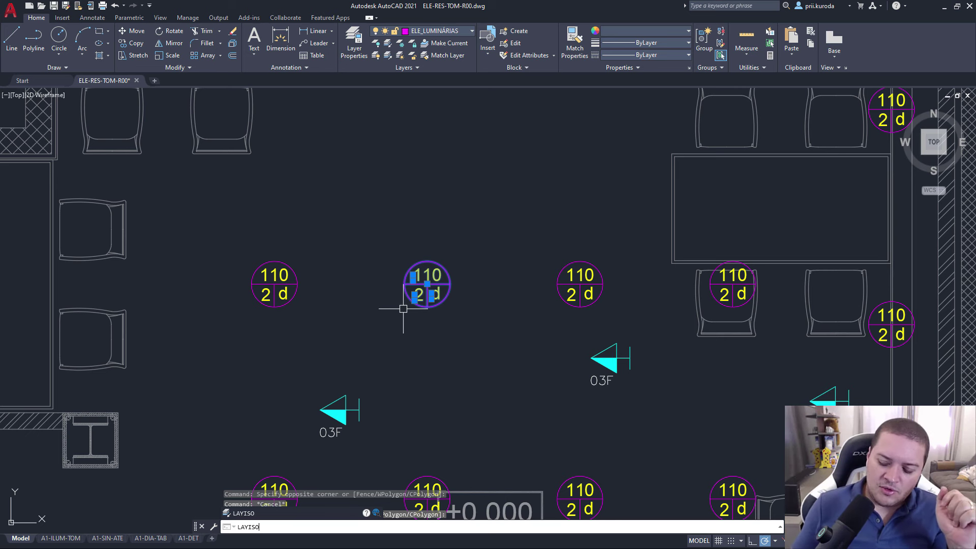
{"action": "key", "text": "Return"}
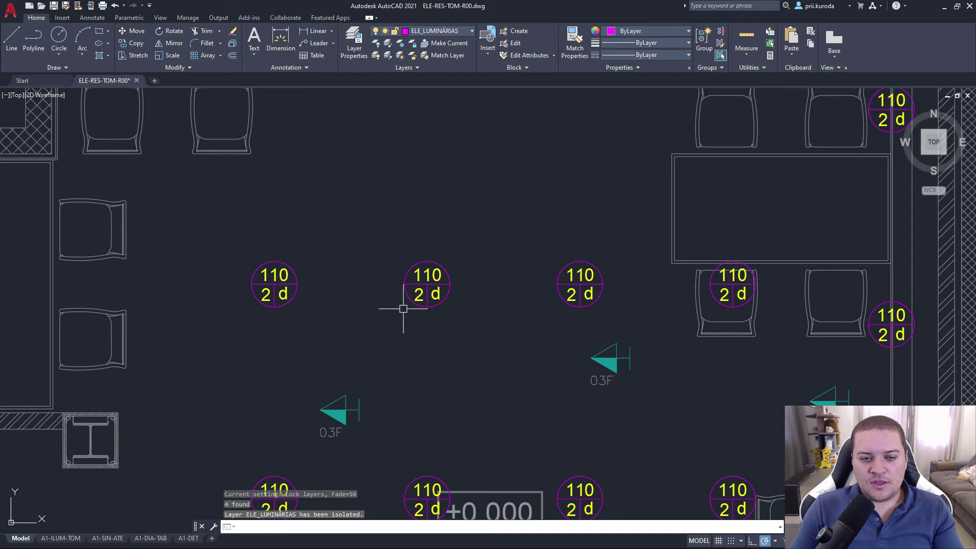
Inspect the isolated luminaires, briefly selecting the middle luminaire symbol.
{"action": "scroll", "coordinate": [403, 309], "scroll_direction": "down", "scroll_amount": 3}
{"action": "scroll", "coordinate": [404, 308], "scroll_direction": "down", "scroll_amount": 3}
{"action": "scroll", "coordinate": [405, 313], "scroll_direction": "down", "scroll_amount": 3}
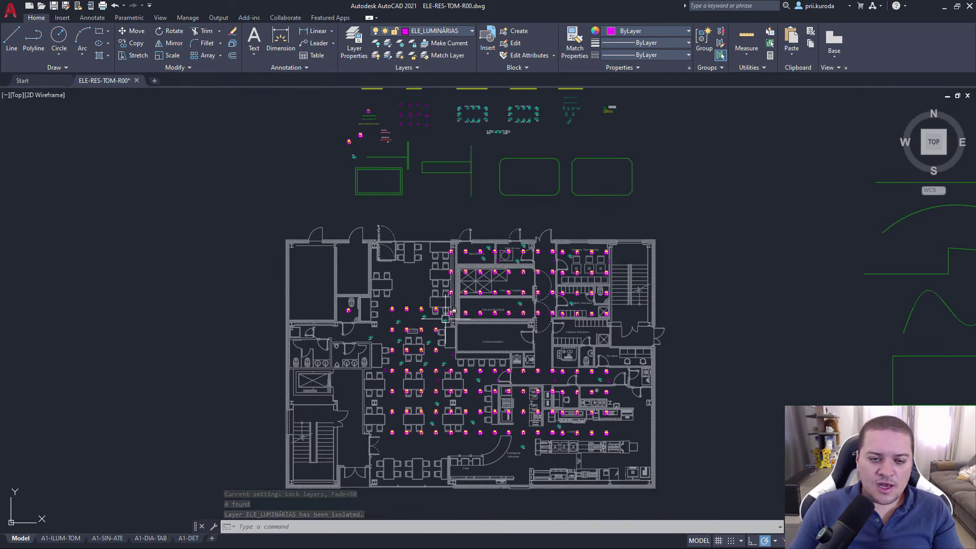
{"action": "scroll", "coordinate": [412, 310], "scroll_direction": "up", "scroll_amount": 2}
{"action": "scroll", "coordinate": [386, 281], "scroll_direction": "up", "scroll_amount": 10}
{"action": "left_click", "coordinate": [389, 236]}
{"action": "left_click", "coordinate": [377, 256]}
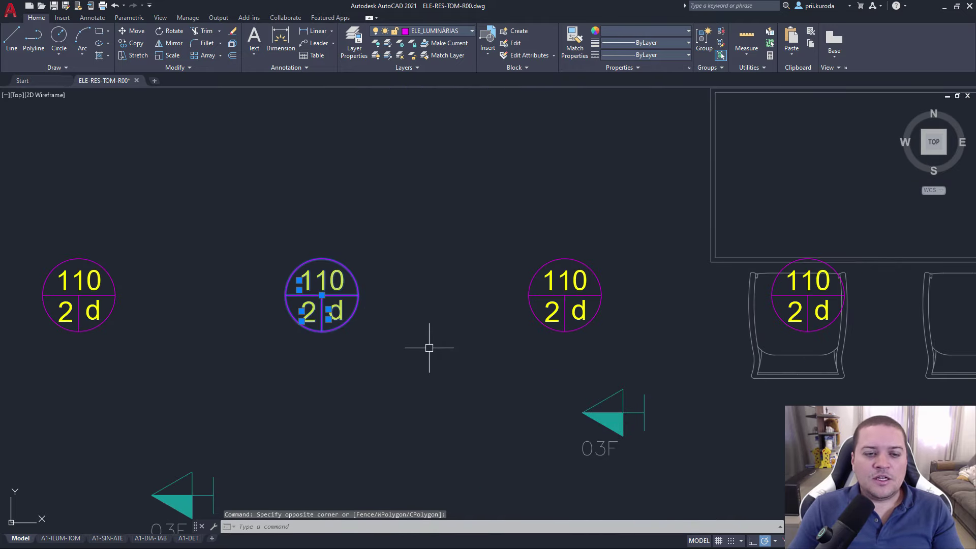
{"action": "key", "text": "Escape"}
{"action": "scroll", "coordinate": [429, 347], "scroll_direction": "down", "scroll_amount": 4}
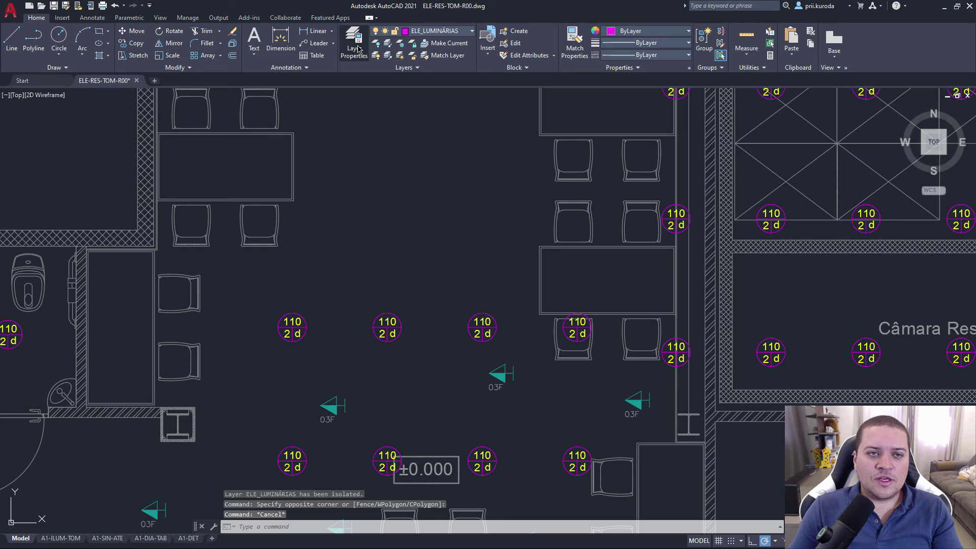
{"action": "left_click", "coordinate": [355, 56]}
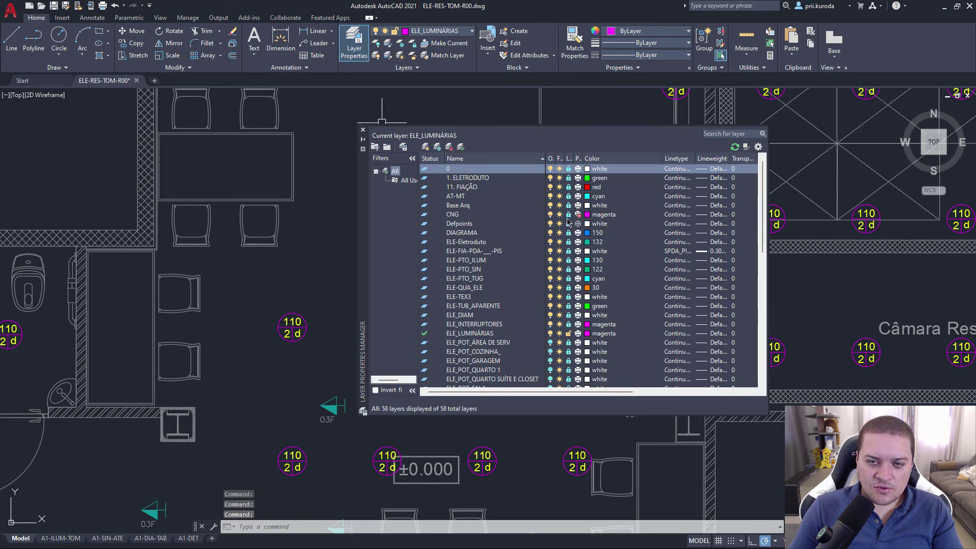
{"action": "scroll", "coordinate": [568, 254], "scroll_direction": "down", "scroll_amount": 2}
{"action": "scroll", "coordinate": [568, 259], "scroll_direction": "down", "scroll_amount": 3}
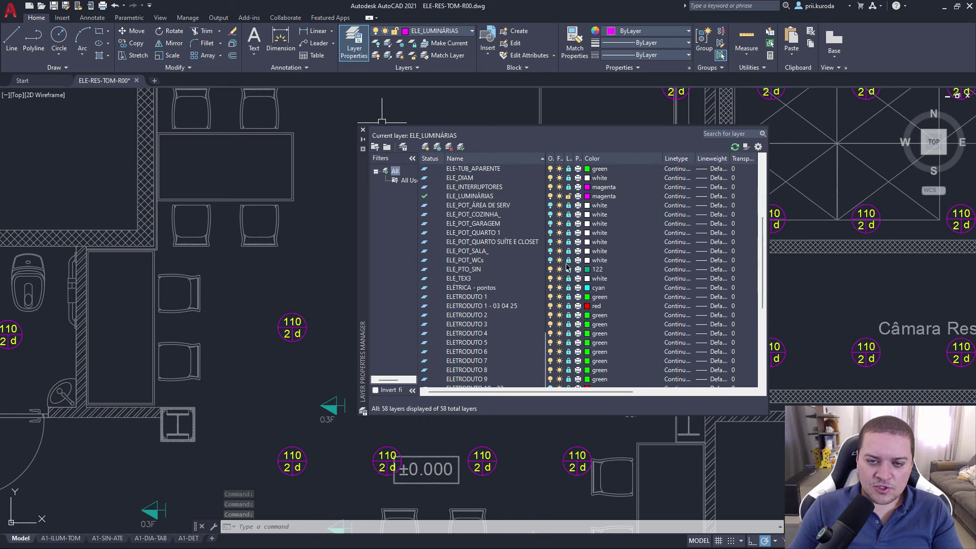
{"action": "scroll", "coordinate": [568, 265], "scroll_direction": "down", "scroll_amount": 3}
{"action": "scroll", "coordinate": [568, 267], "scroll_direction": "down", "scroll_amount": 1}
{"action": "scroll", "coordinate": [568, 267], "scroll_direction": "up", "scroll_amount": 2}
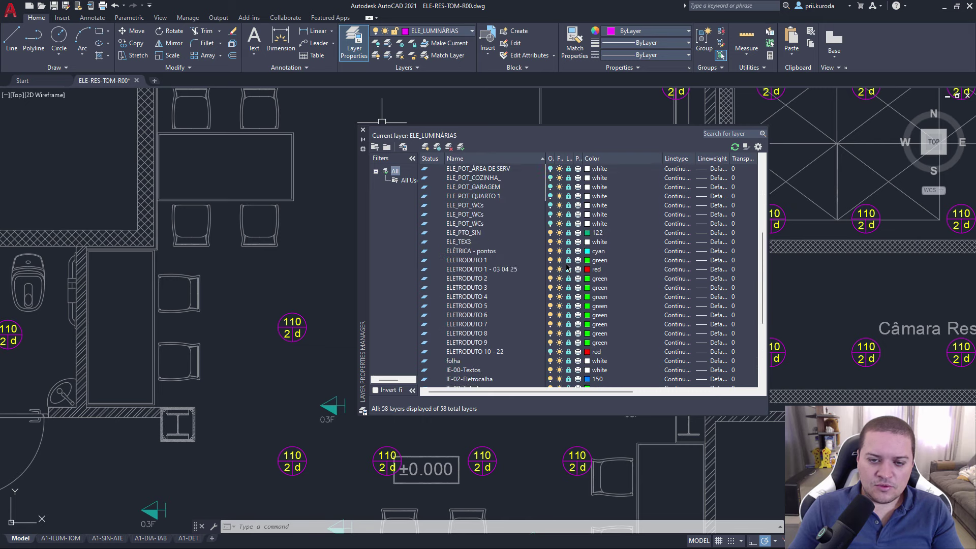
{"action": "scroll", "coordinate": [568, 267], "scroll_direction": "up", "scroll_amount": 7}
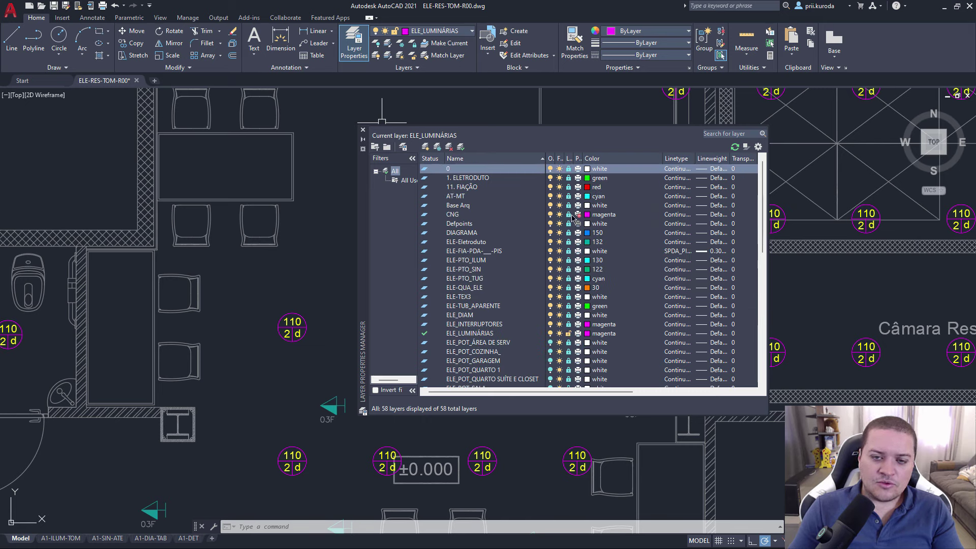
{"action": "scroll", "coordinate": [572, 219], "scroll_direction": "down", "scroll_amount": 1}
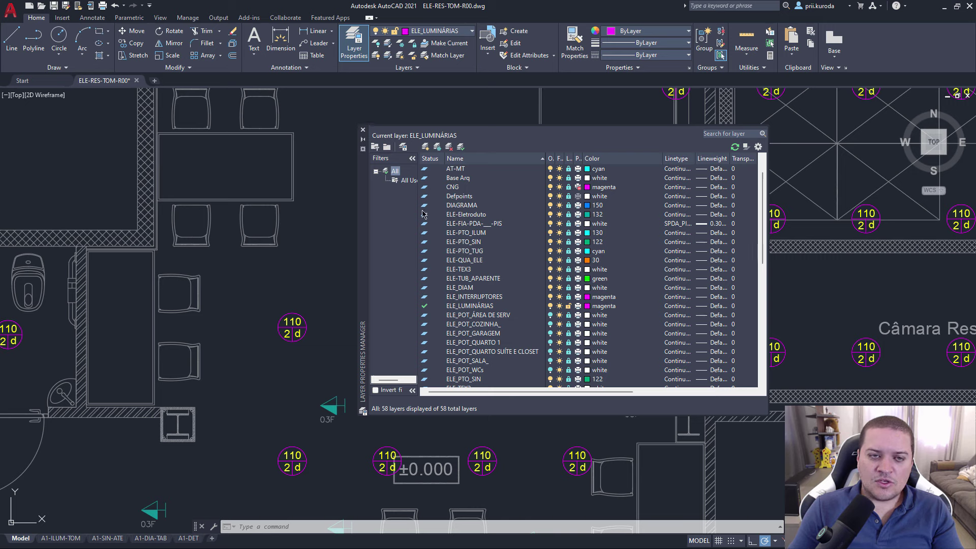
{"action": "key", "text": "Escape"}
{"action": "left_click", "coordinate": [363, 131]}
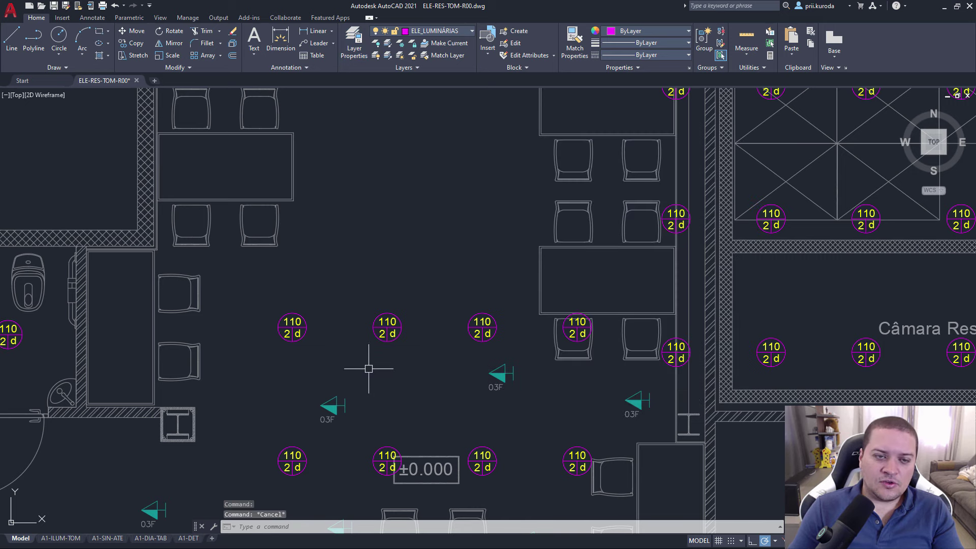
Window-select the floor plan and begin a move, then cancel it.
{"action": "scroll", "coordinate": [383, 405], "scroll_direction": "down", "scroll_amount": 5}
{"action": "scroll", "coordinate": [383, 405], "scroll_direction": "down", "scroll_amount": 2}
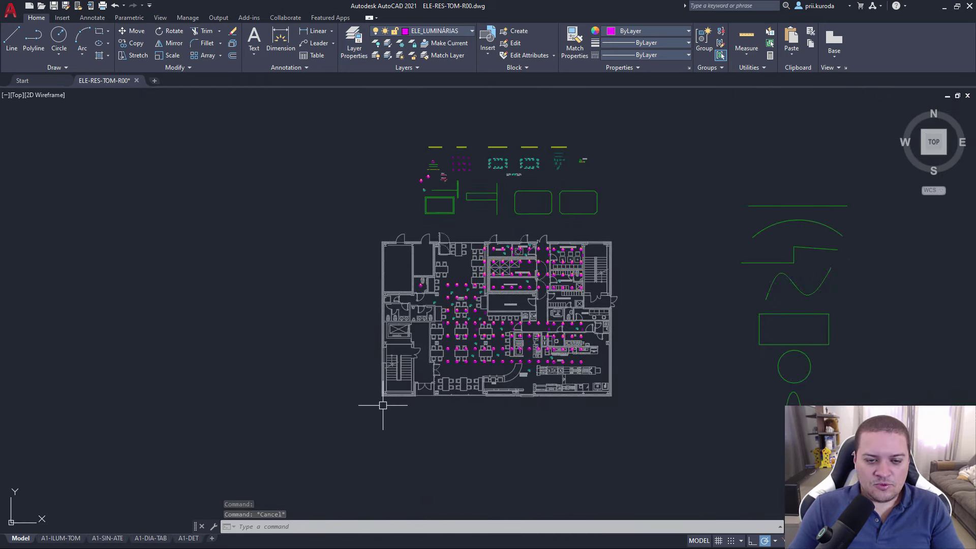
{"action": "scroll", "coordinate": [477, 290], "scroll_direction": "up", "scroll_amount": 5}
{"action": "scroll", "coordinate": [477, 290], "scroll_direction": "down", "scroll_amount": 3}
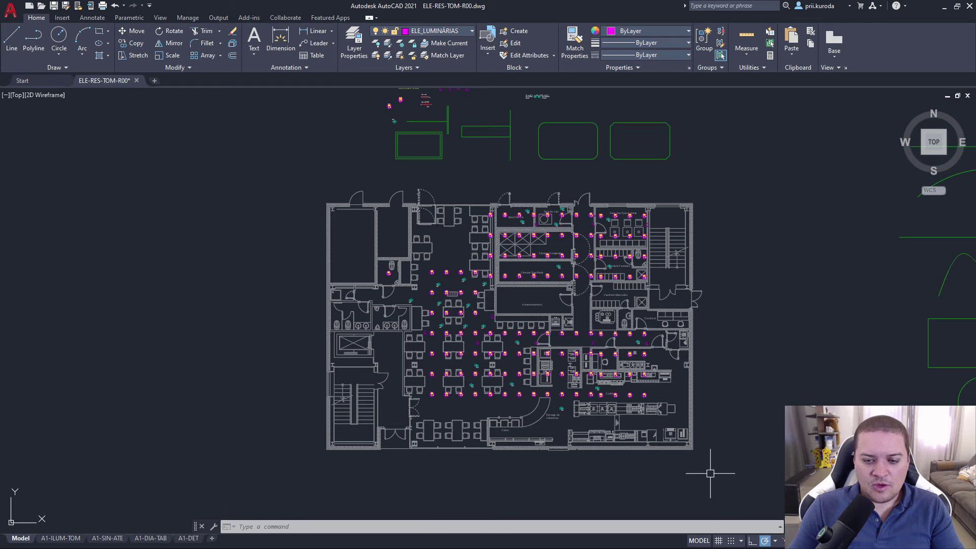
{"action": "left_click", "coordinate": [744, 490]}
{"action": "left_click", "coordinate": [301, 193]}
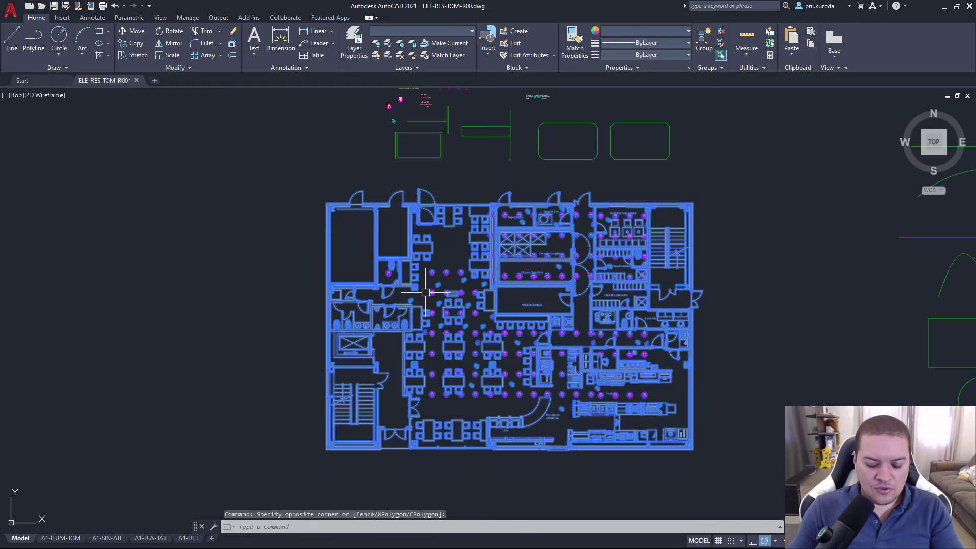
{"action": "type", "text": "m"}
{"action": "key", "text": "Return"}
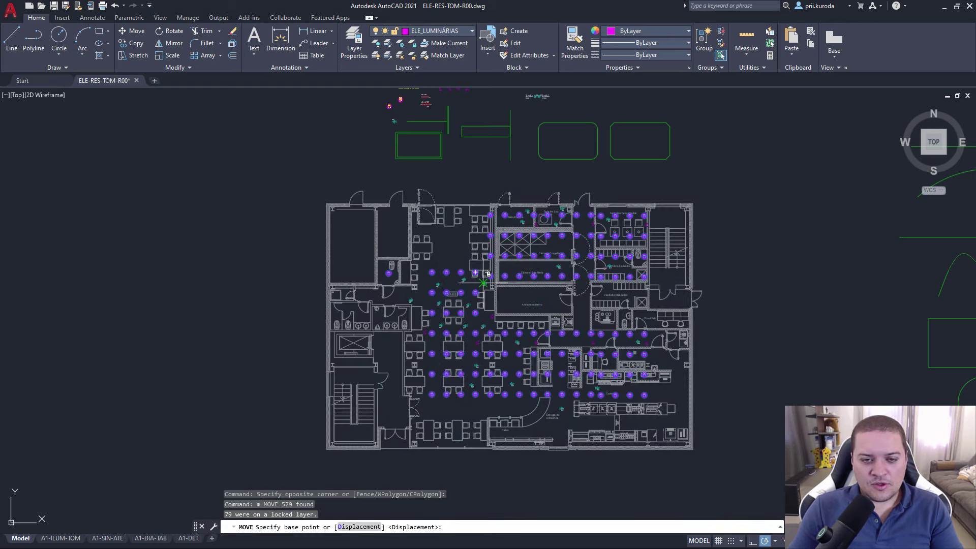
{"action": "left_click", "coordinate": [483, 282]}
{"action": "middle_click_drag", "start_coordinate": [183, 283], "coordinate": [405, 274]}
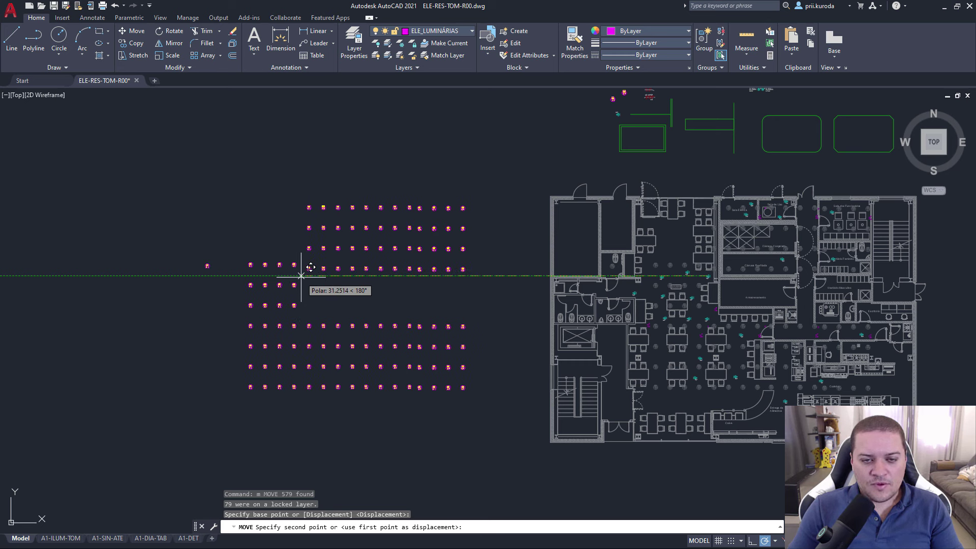
{"action": "key", "text": "Escape"}
Copy the plan's light blocks to the empty space left of the plan.
{"action": "left_click", "coordinate": [525, 451]}
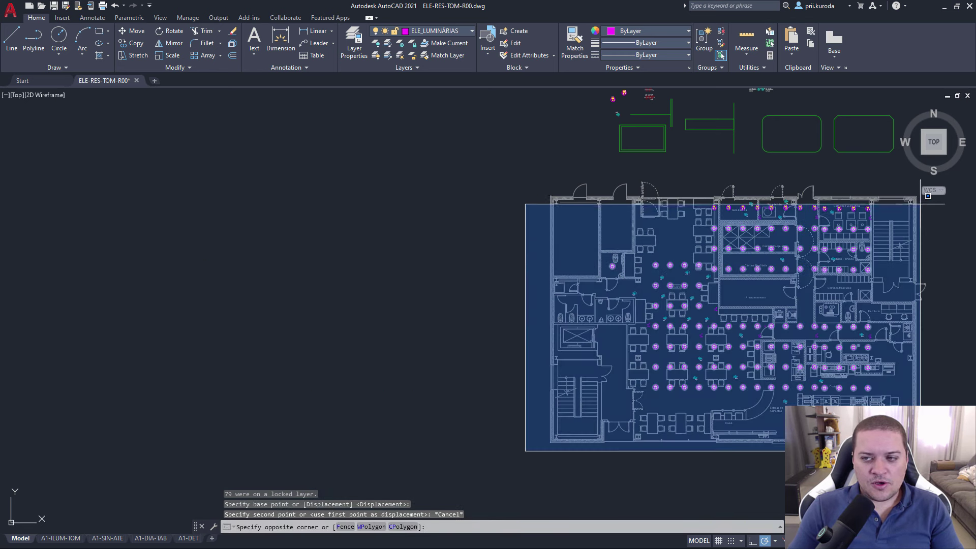
{"action": "left_click", "coordinate": [928, 186]}
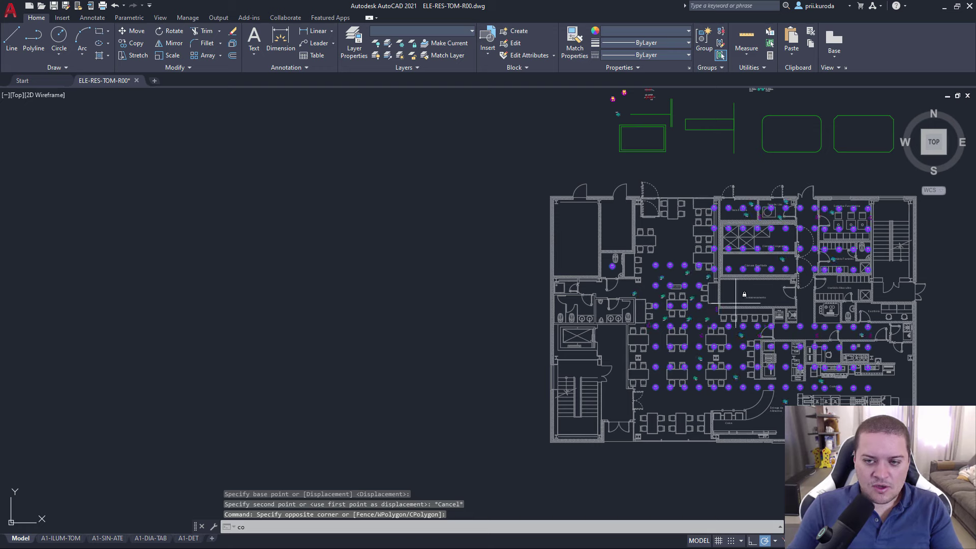
{"action": "type", "text": "co"}
{"action": "key", "text": "Return"}
{"action": "left_click", "coordinate": [704, 284]}
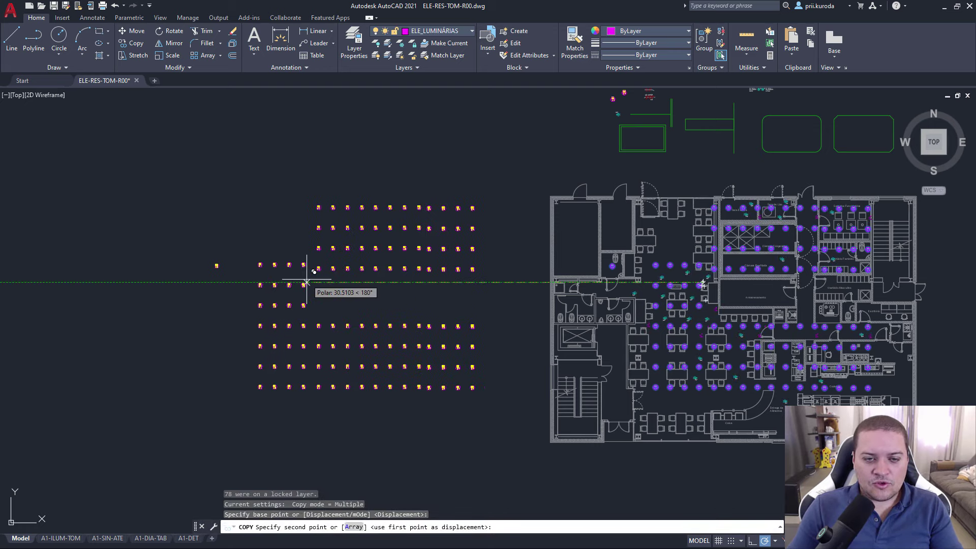
{"action": "left_click", "coordinate": [306, 280]}
{"action": "key", "text": "Escape"}
Erase the stray loose light copies left of the plan.
{"action": "scroll", "coordinate": [748, 320], "scroll_direction": "up", "scroll_amount": 5}
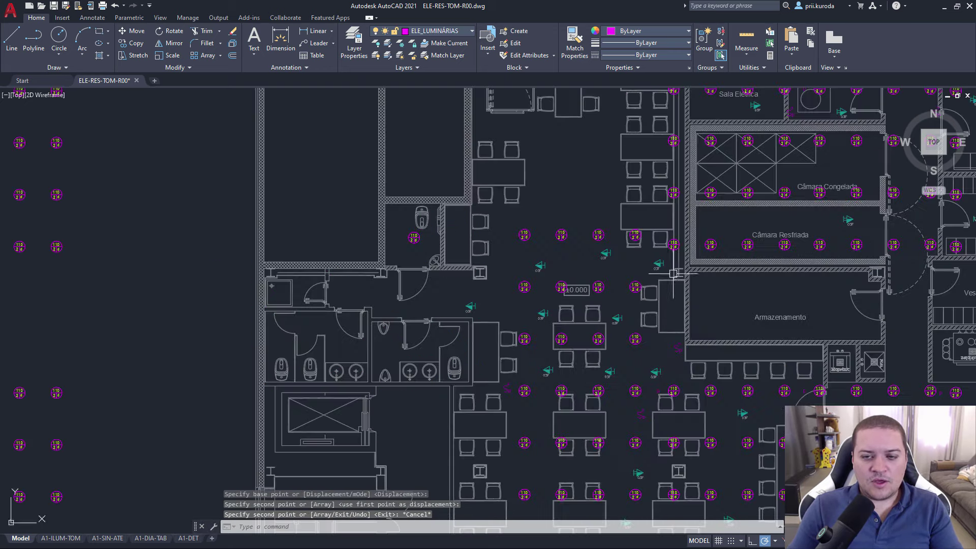
{"action": "scroll", "coordinate": [676, 273], "scroll_direction": "up", "scroll_amount": 5}
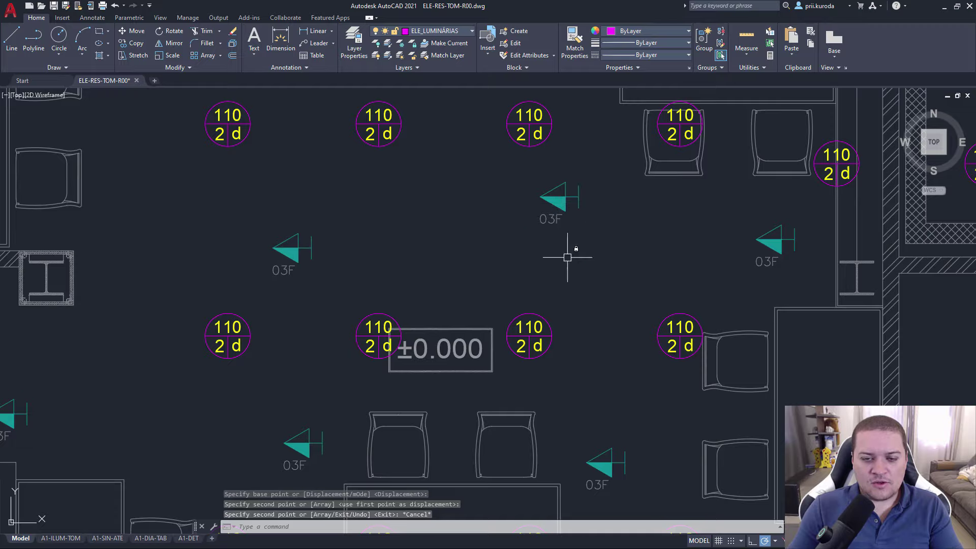
{"action": "scroll", "coordinate": [571, 255], "scroll_direction": "down", "scroll_amount": 5}
{"action": "scroll", "coordinate": [509, 295], "scroll_direction": "down", "scroll_amount": 3}
{"action": "scroll", "coordinate": [446, 332], "scroll_direction": "up", "scroll_amount": 1}
{"action": "left_click", "coordinate": [483, 403]}
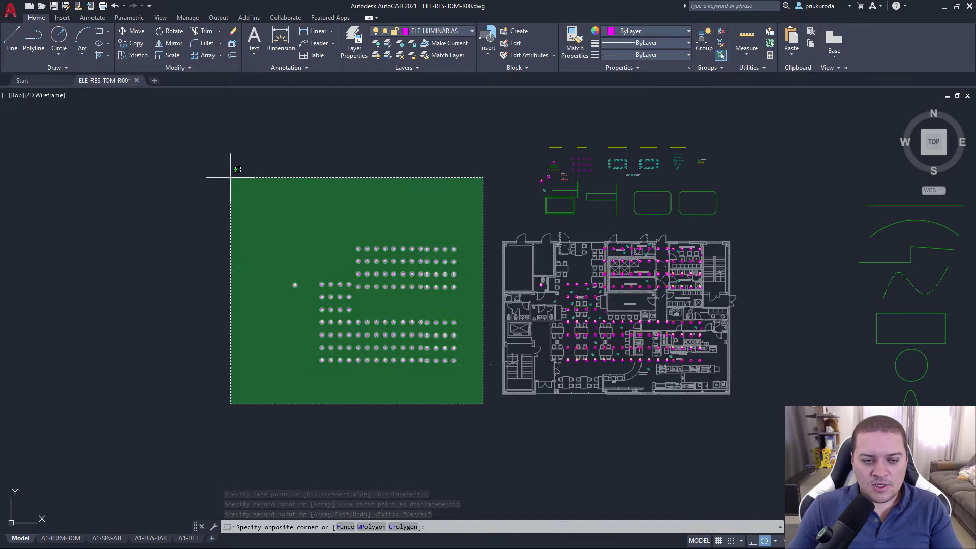
{"action": "left_click", "coordinate": [207, 153]}
{"action": "key", "text": "Delete"}
Move the selected lights further left of the floor plan.
{"action": "left_click", "coordinate": [772, 427]}
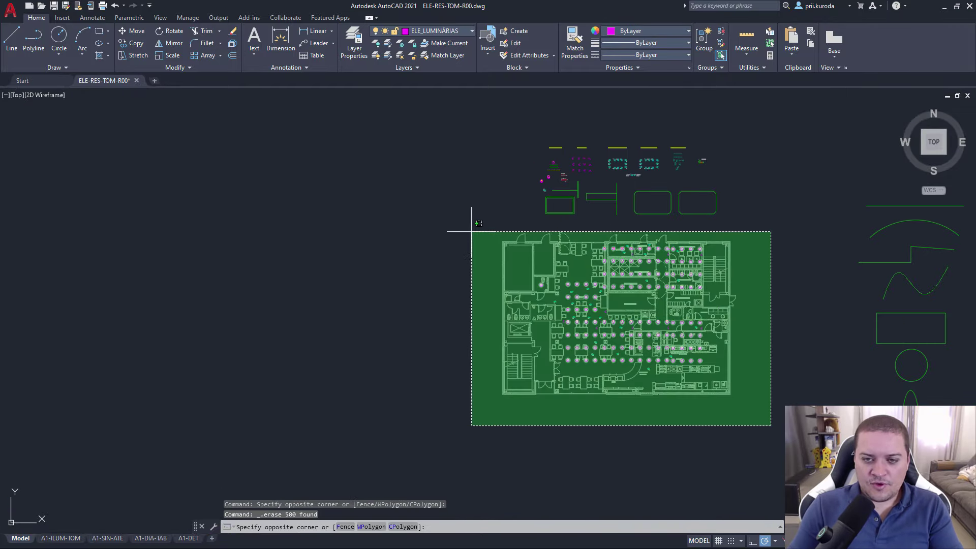
{"action": "left_click", "coordinate": [473, 218]}
{"action": "type", "text": "m"}
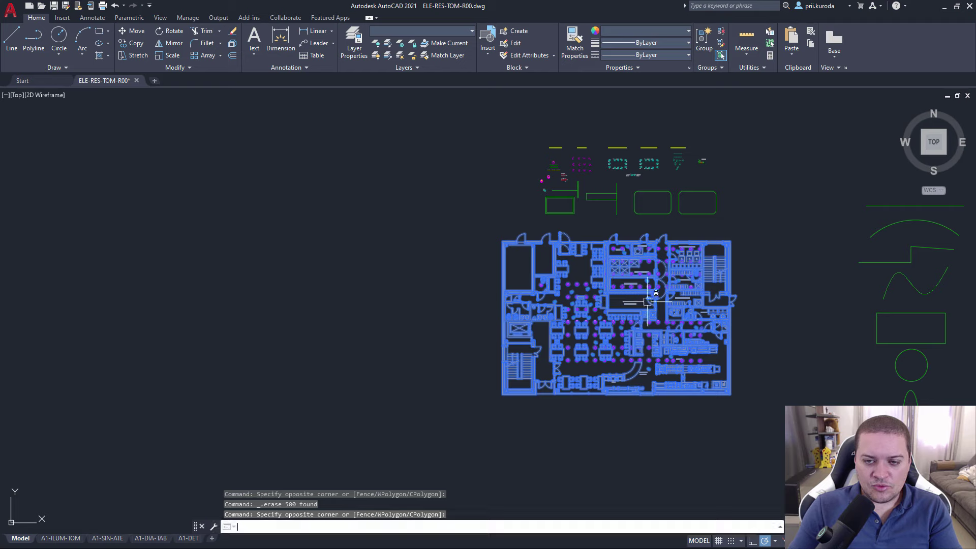
{"action": "key", "text": "Return"}
{"action": "left_click", "coordinate": [544, 288]}
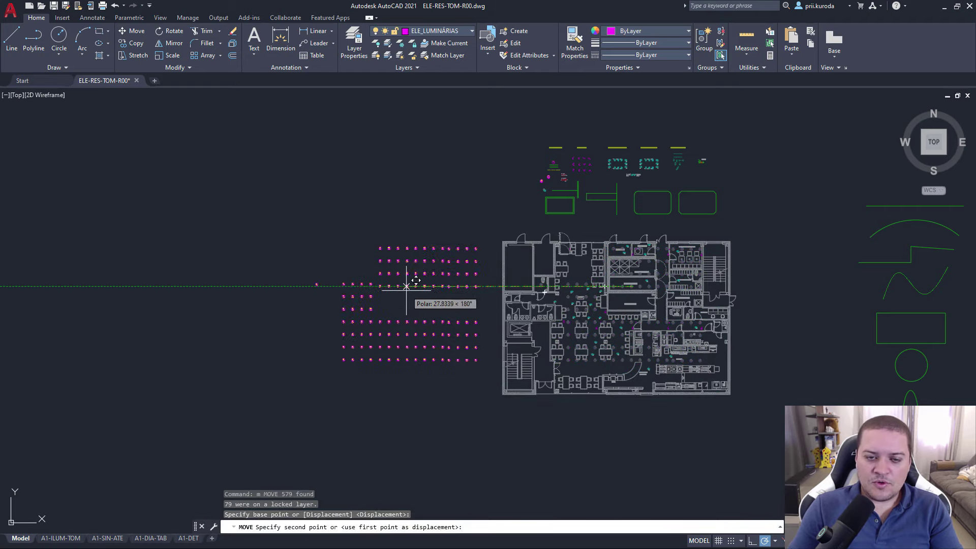
{"action": "left_click", "coordinate": [393, 287]}
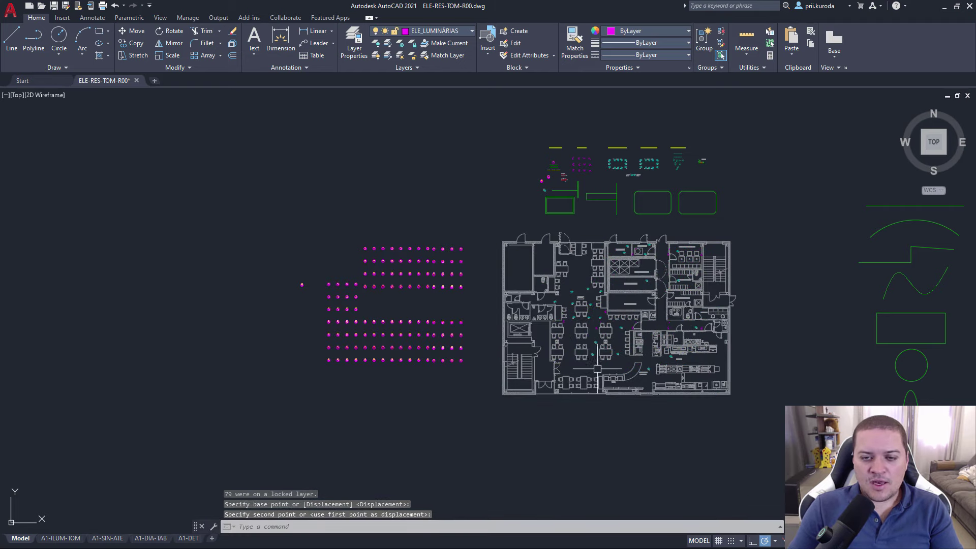
Pan to the tables area and enter LAYU to begin restoring layers.
{"action": "scroll", "coordinate": [597, 369], "scroll_direction": "up", "scroll_amount": 3}
{"action": "scroll", "coordinate": [519, 172], "scroll_direction": "up", "scroll_amount": 3}
{"action": "scroll", "coordinate": [665, 333], "scroll_direction": "up", "scroll_amount": 2}
{"action": "scroll", "coordinate": [665, 333], "scroll_direction": "up", "scroll_amount": 2}
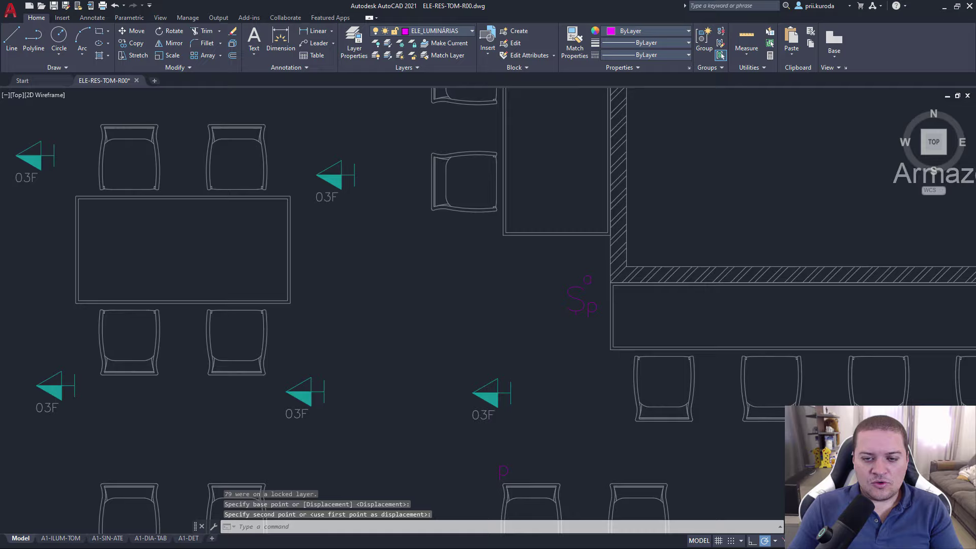
{"action": "scroll", "coordinate": [679, 337], "scroll_direction": "down", "scroll_amount": 5}
{"action": "scroll", "coordinate": [624, 341], "scroll_direction": "up", "scroll_amount": 2}
{"action": "middle_click_drag", "start_coordinate": [499, 303], "coordinate": [670, 323]}
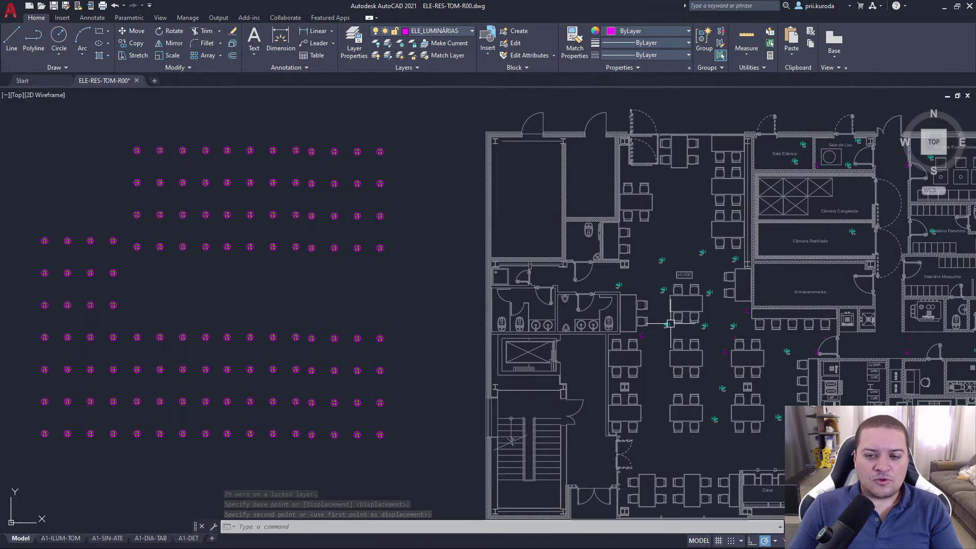
{"action": "type", "text": "LAY"}
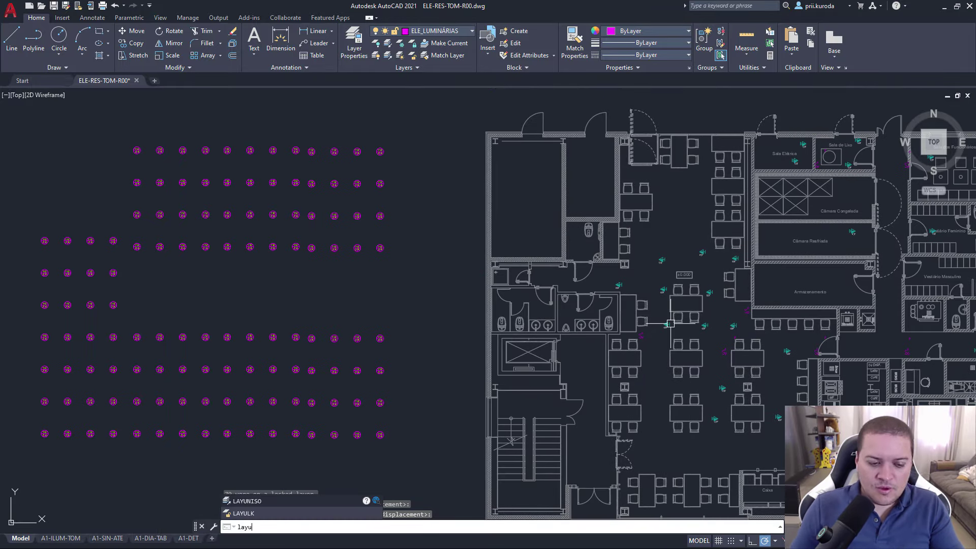
{"action": "type", "text": "UNISO"}
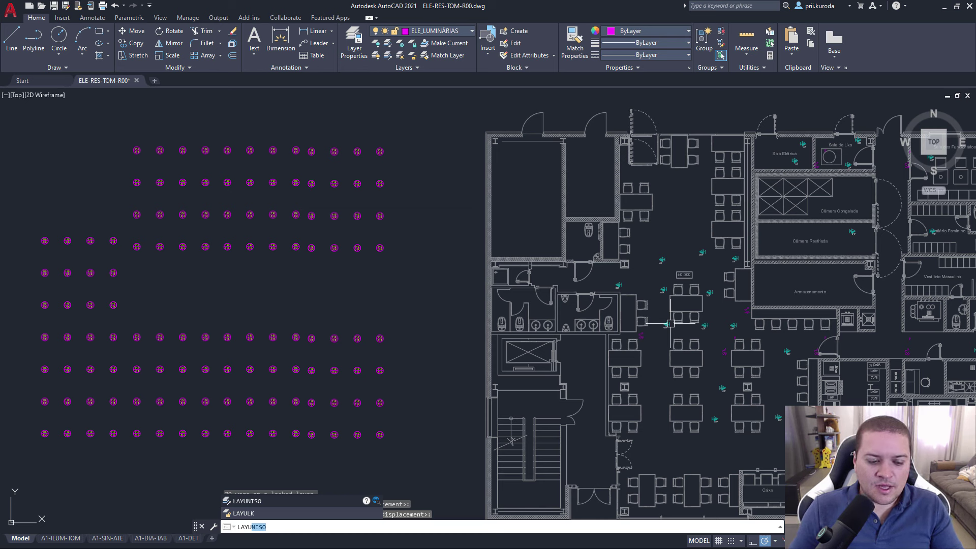
Restore the isolated layers with LAYUNISO and review the unfaded plan.
{"action": "key", "text": "Return"}
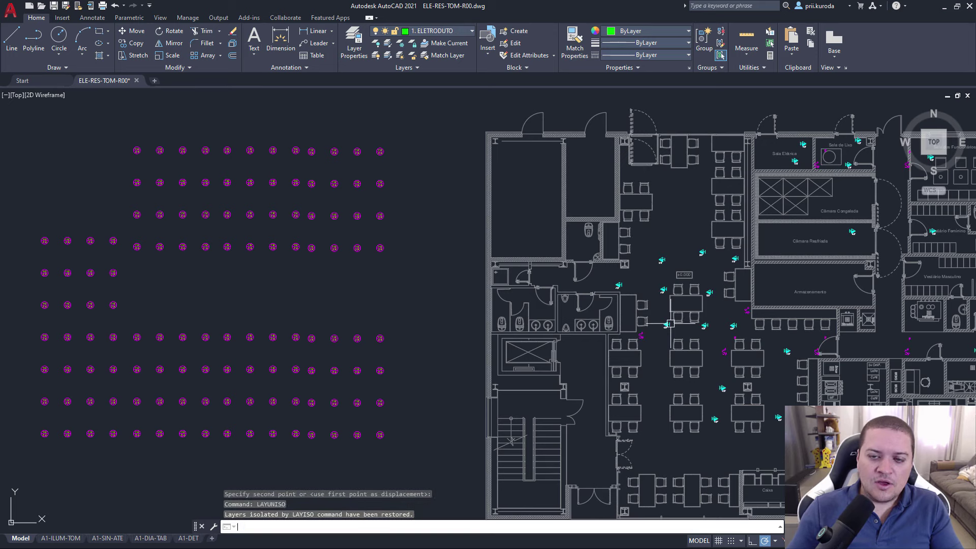
{"action": "scroll", "coordinate": [668, 324], "scroll_direction": "up", "scroll_amount": 2}
{"action": "scroll", "coordinate": [632, 240], "scroll_direction": "up", "scroll_amount": 3}
{"action": "scroll", "coordinate": [632, 239], "scroll_direction": "down", "scroll_amount": 6}
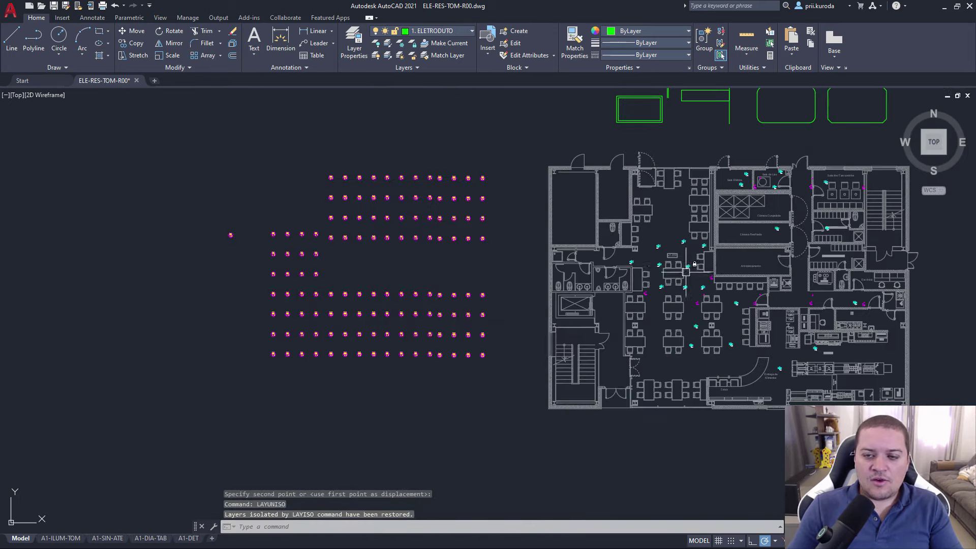
{"action": "scroll", "coordinate": [632, 240], "scroll_direction": "down", "scroll_amount": 2}
{"action": "scroll", "coordinate": [489, 258], "scroll_direction": "up", "scroll_amount": 4}
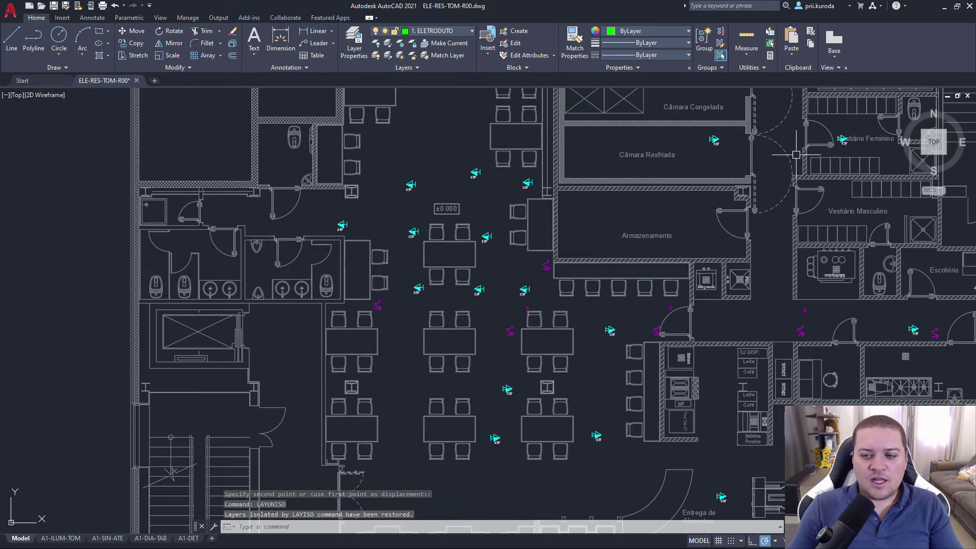
{"action": "scroll", "coordinate": [510, 330], "scroll_direction": "up", "scroll_amount": 3}
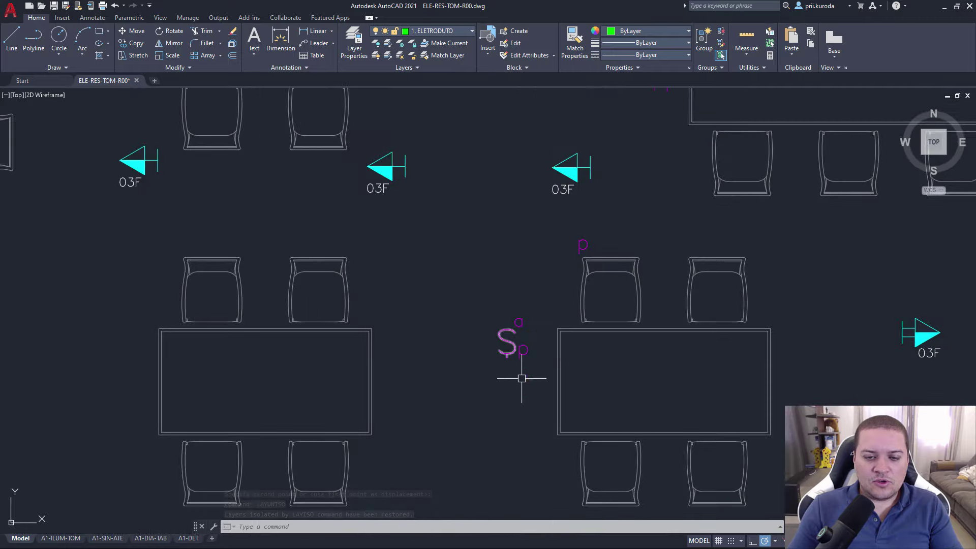
Window-select the Sp switch symbol in the dining area.
{"action": "left_click", "coordinate": [544, 387]}
{"action": "left_click", "coordinate": [464, 300]}
{"action": "scroll", "coordinate": [483, 331], "scroll_direction": "down", "scroll_amount": 10}
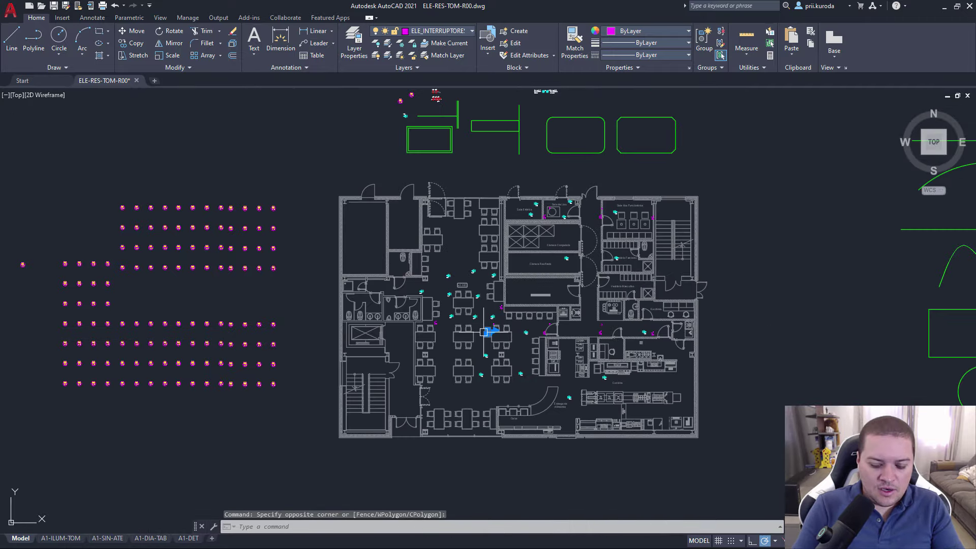
Isolate the ELE_INTERRUPTORES switch layer and window-select all switches in the plan.
{"action": "type", "text": "iso"}
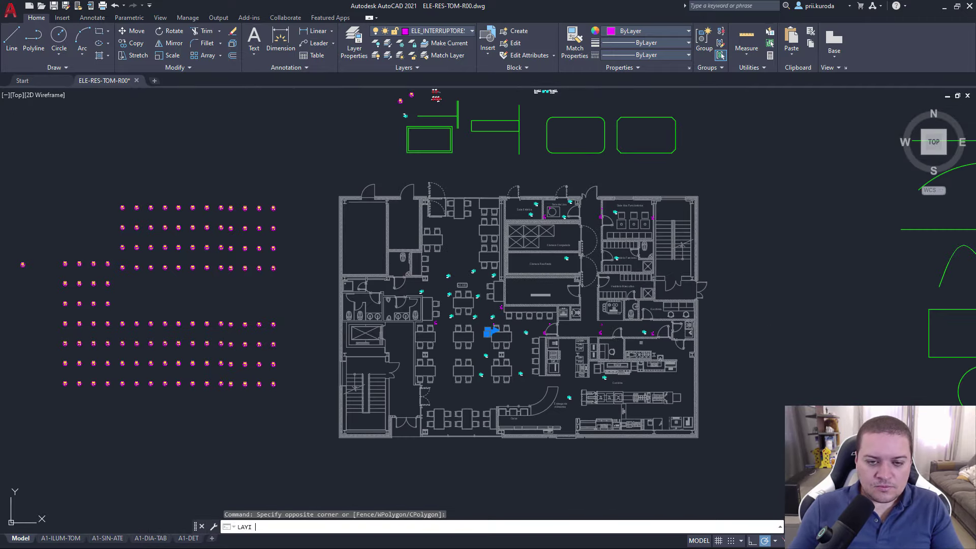
{"action": "key", "text": "Return"}
{"action": "left_click", "coordinate": [328, 178]}
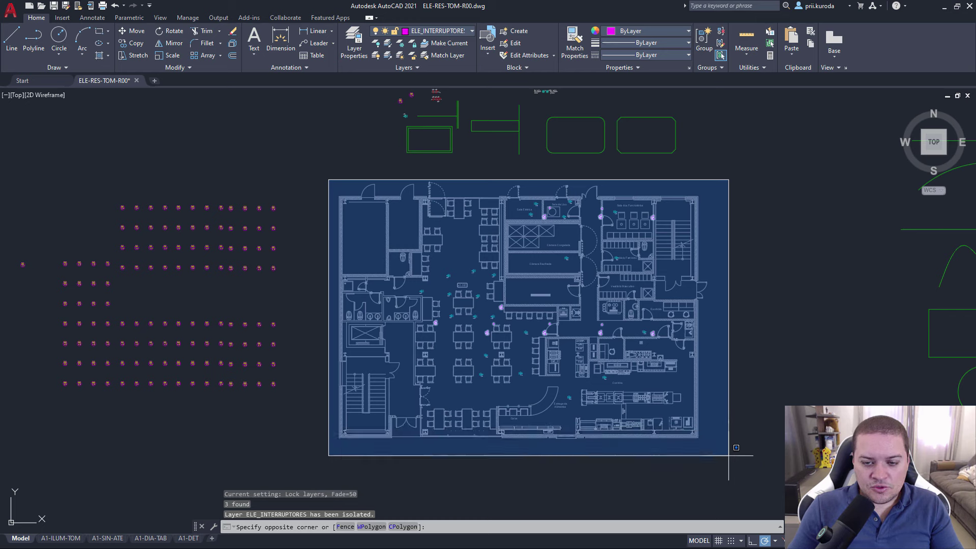
{"action": "left_click", "coordinate": [732, 483]}
{"action": "scroll", "coordinate": [809, 150], "scroll_direction": "down", "scroll_amount": 2}
Move the selected switches below the floor plan.
{"action": "type", "text": "m"}
{"action": "key", "text": "Return"}
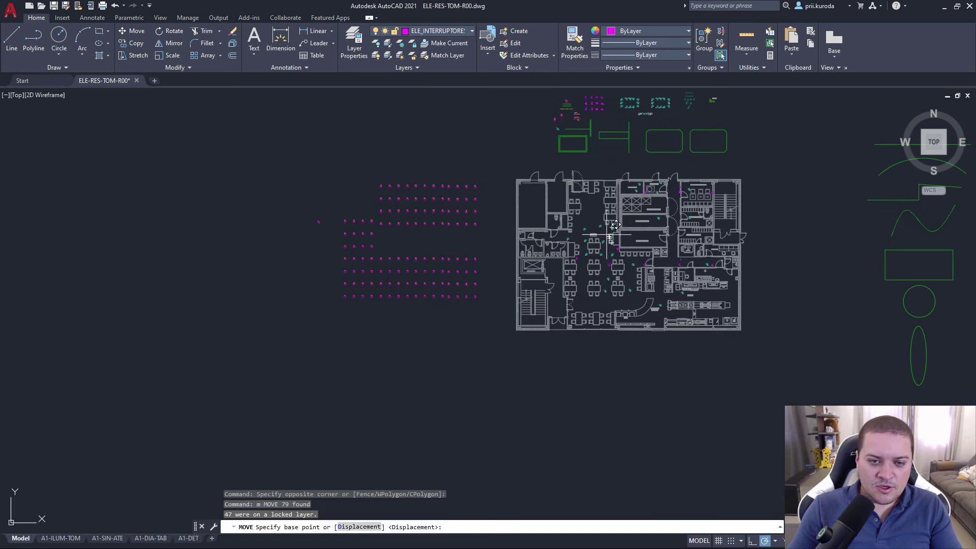
{"action": "left_click", "coordinate": [610, 237]}
{"action": "left_click", "coordinate": [382, 380]}
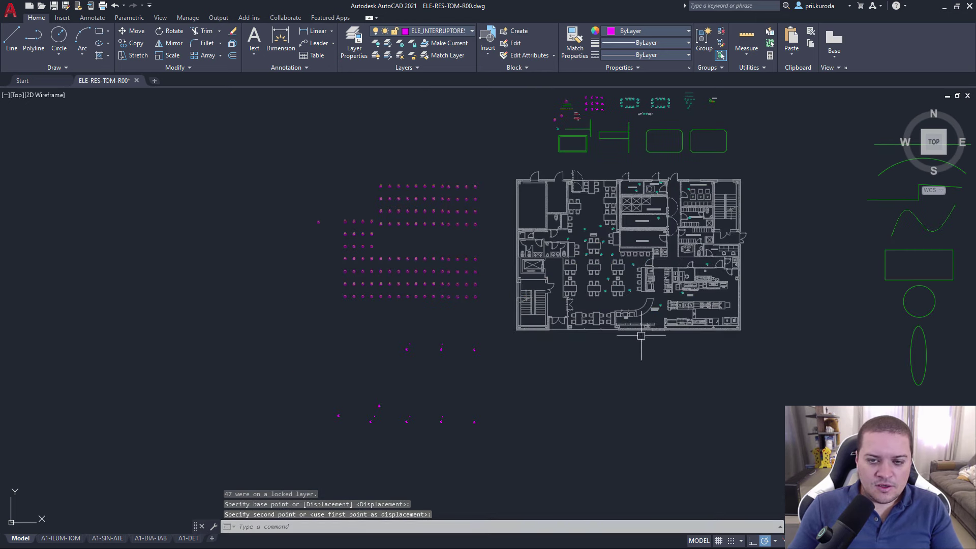
{"action": "scroll", "coordinate": [638, 328], "scroll_direction": "up", "scroll_amount": 5}
{"action": "middle_click_drag", "start_coordinate": [577, 267], "coordinate": [599, 303]}
Restore the previously isolated layers and review the plan.
{"action": "type", "text": "lay"}
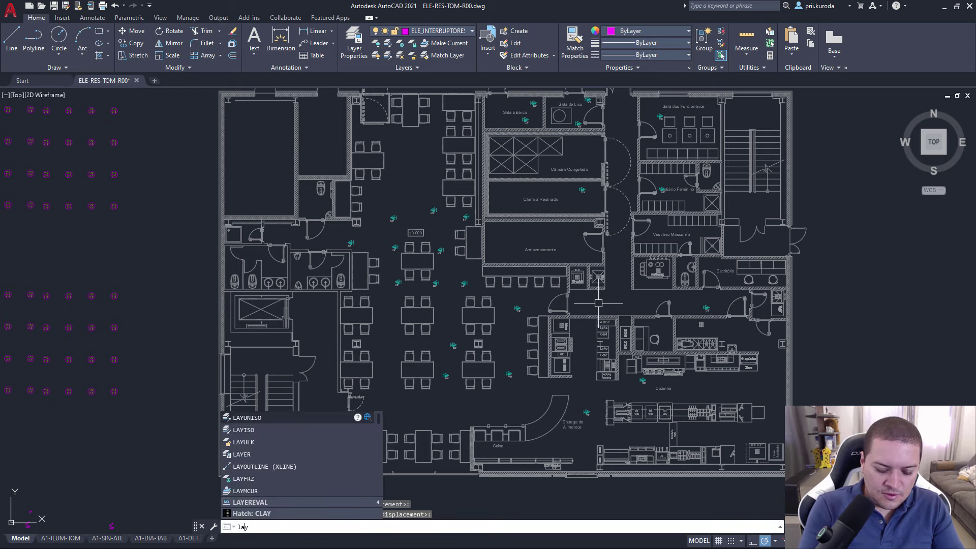
{"action": "key", "text": "Return"}
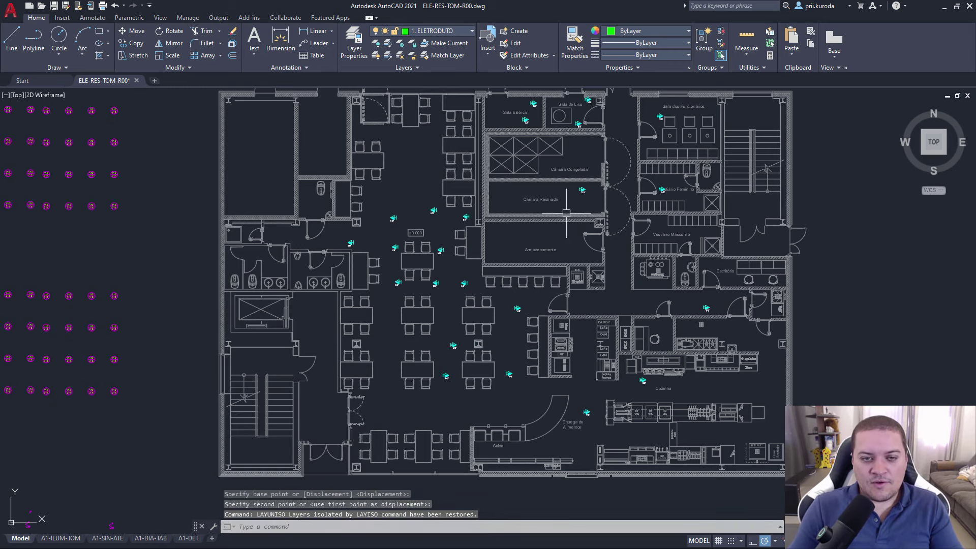
{"action": "scroll", "coordinate": [429, 229], "scroll_direction": "up", "scroll_amount": 3}
{"action": "scroll", "coordinate": [430, 228], "scroll_direction": "down", "scroll_amount": 4}
{"action": "scroll", "coordinate": [411, 252], "scroll_direction": "down", "scroll_amount": 3}
{"action": "scroll", "coordinate": [411, 252], "scroll_direction": "up", "scroll_amount": 2}
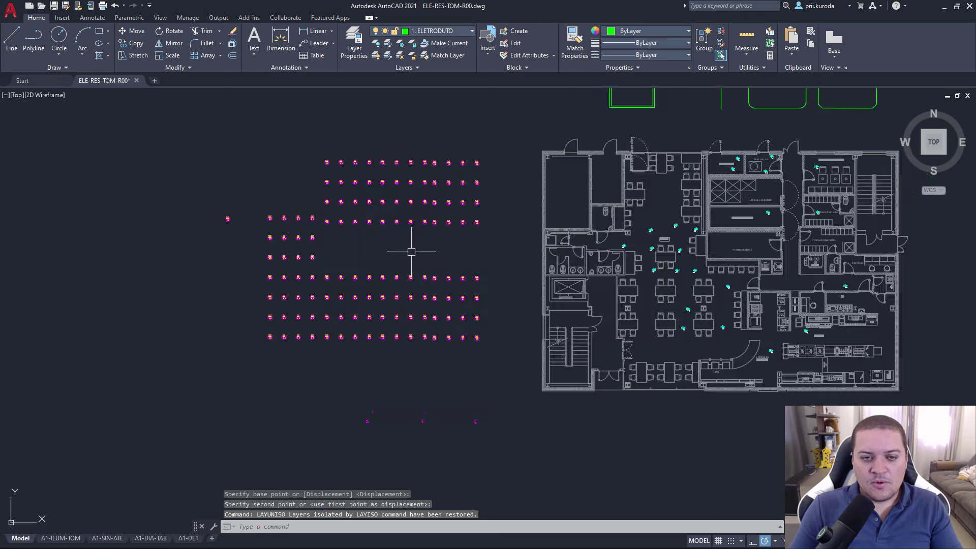
{"action": "scroll", "coordinate": [411, 252], "scroll_direction": "up", "scroll_amount": 2}
{"action": "scroll", "coordinate": [401, 245], "scroll_direction": "down", "scroll_amount": 2}
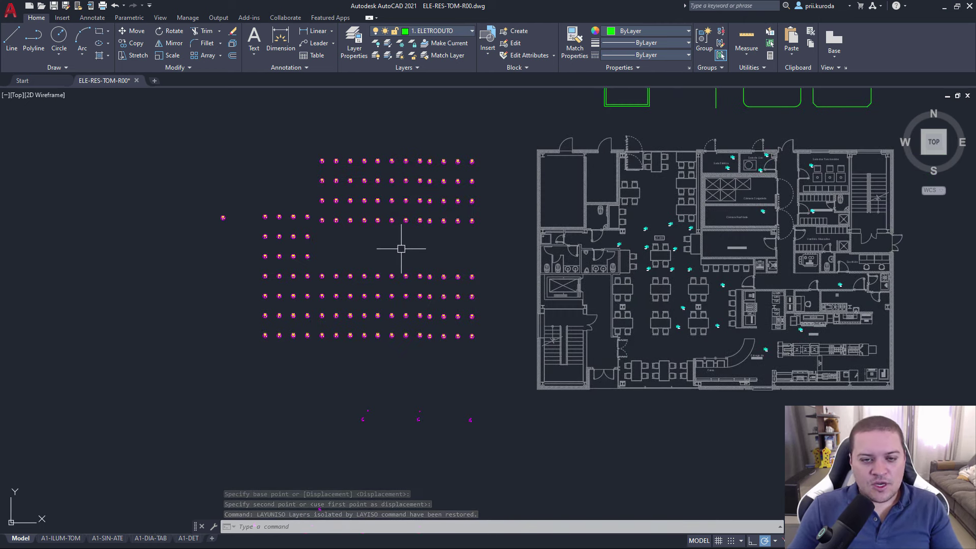
{"action": "scroll", "coordinate": [402, 249], "scroll_direction": "up", "scroll_amount": 2}
Select several light blocks, cancel, then undo the latest change with Ctrl+Z.
{"action": "left_click", "coordinate": [557, 278]}
{"action": "left_click", "coordinate": [504, 298]}
{"action": "left_click", "coordinate": [543, 385]}
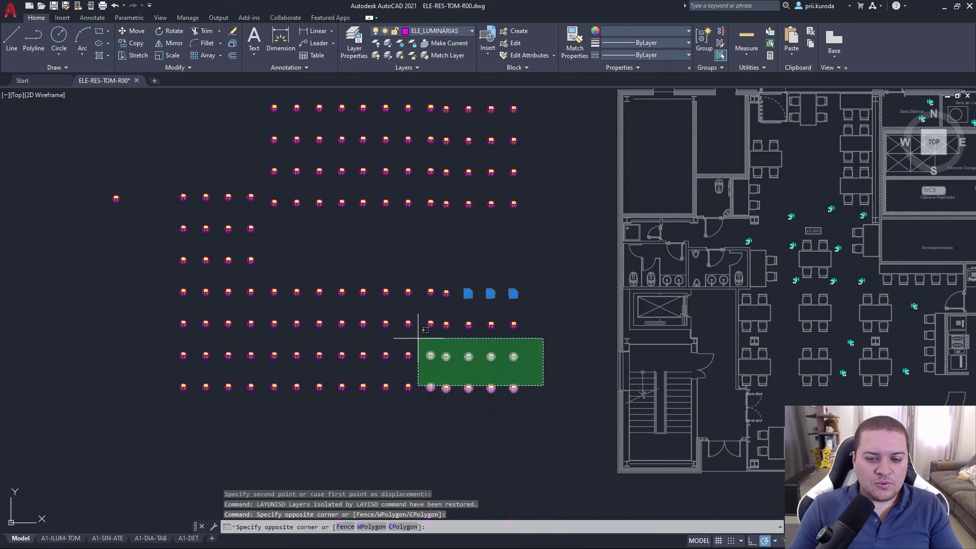
{"action": "left_click", "coordinate": [419, 338]}
{"action": "left_click", "coordinate": [316, 275]}
{"action": "left_click", "coordinate": [241, 305]}
{"action": "scroll", "coordinate": [337, 299], "scroll_direction": "down", "scroll_amount": 3}
{"action": "key", "text": "Escape"}
{"action": "scroll", "coordinate": [323, 258], "scroll_direction": "up", "scroll_amount": 1}
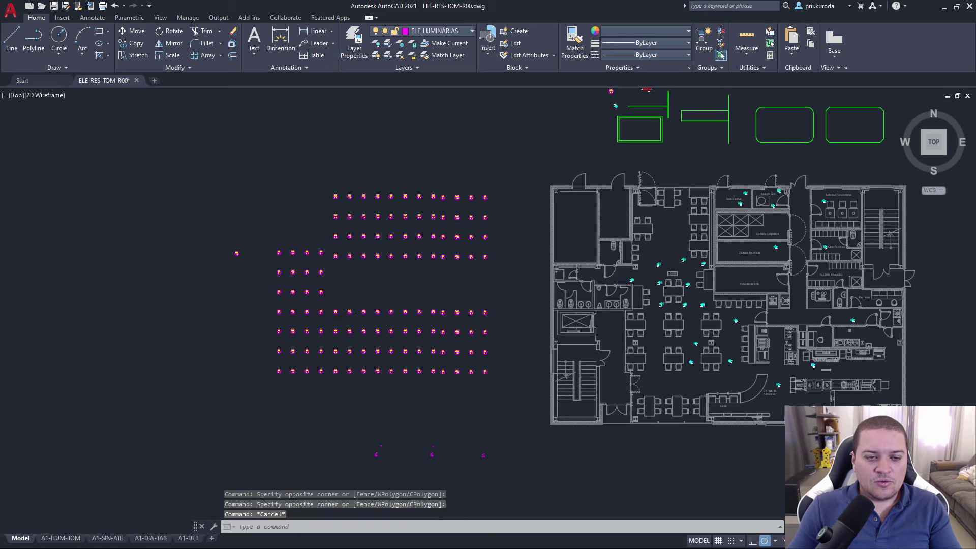
{"action": "scroll", "coordinate": [366, 288], "scroll_direction": "up", "scroll_amount": 2}
{"action": "scroll", "coordinate": [196, 327], "scroll_direction": "down", "scroll_amount": 3}
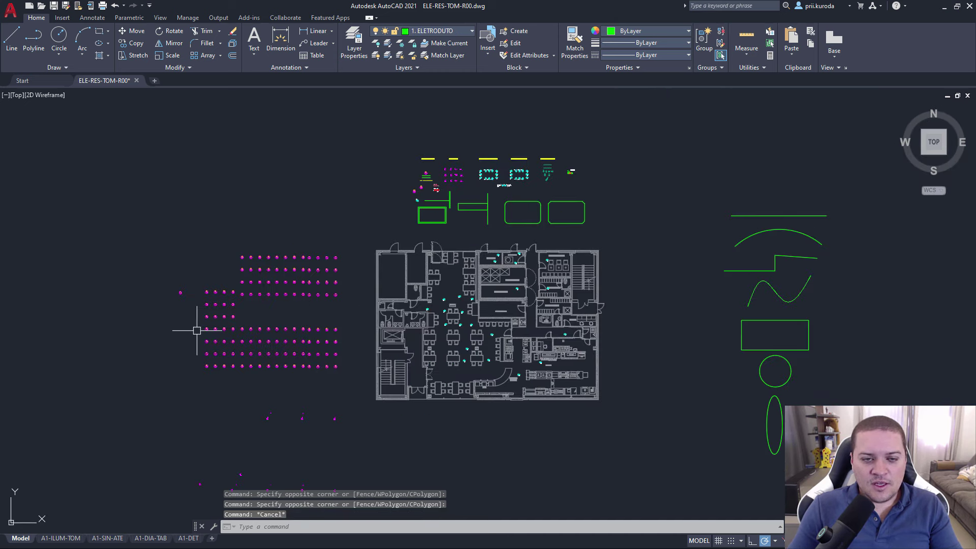
{"action": "scroll", "coordinate": [198, 330], "scroll_direction": "up", "scroll_amount": 1}
{"action": "key", "text": "ctrl+z"}
Undo the previous symbol move and erase so the luminaires return to the plan.
{"action": "key", "text": "ctrl+z"}
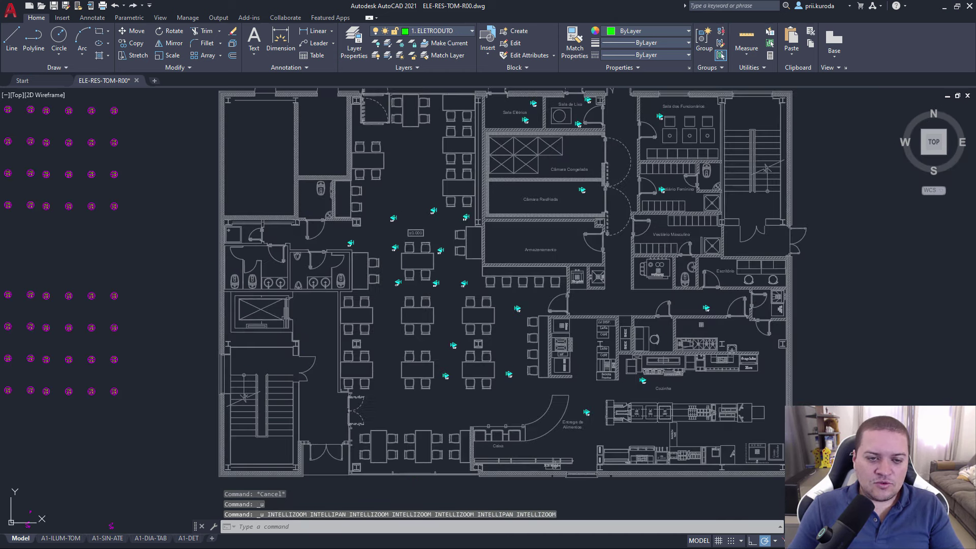
{"action": "key", "text": "ctrl+z"}
{"action": "key", "text": "ctrl+z"}
{"action": "key", "text": "ctrl+z"}
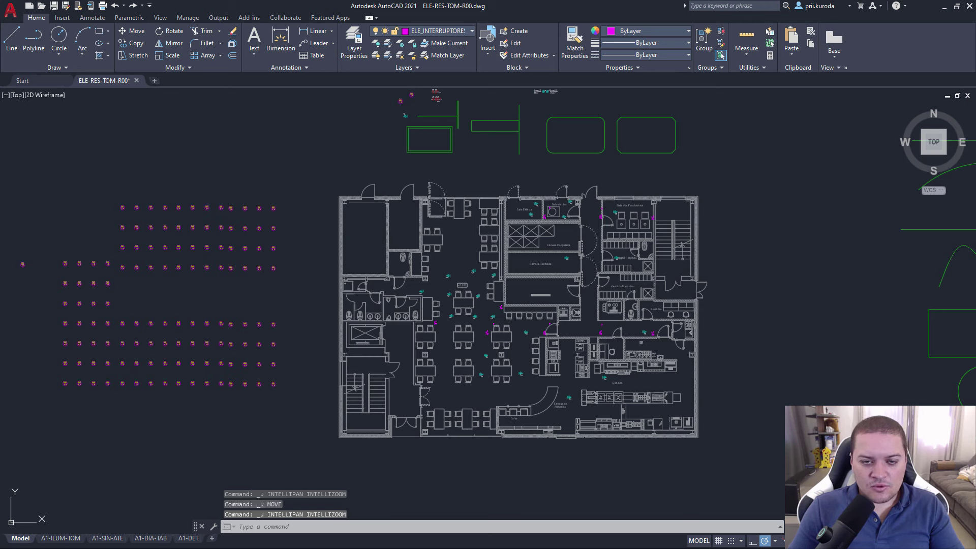
{"action": "key", "text": "ctrl+z"}
{"action": "key", "text": "ctrl+z"}
{"action": "key", "text": "ctrl+z"}
{"action": "key", "text": "ctrl+z"}
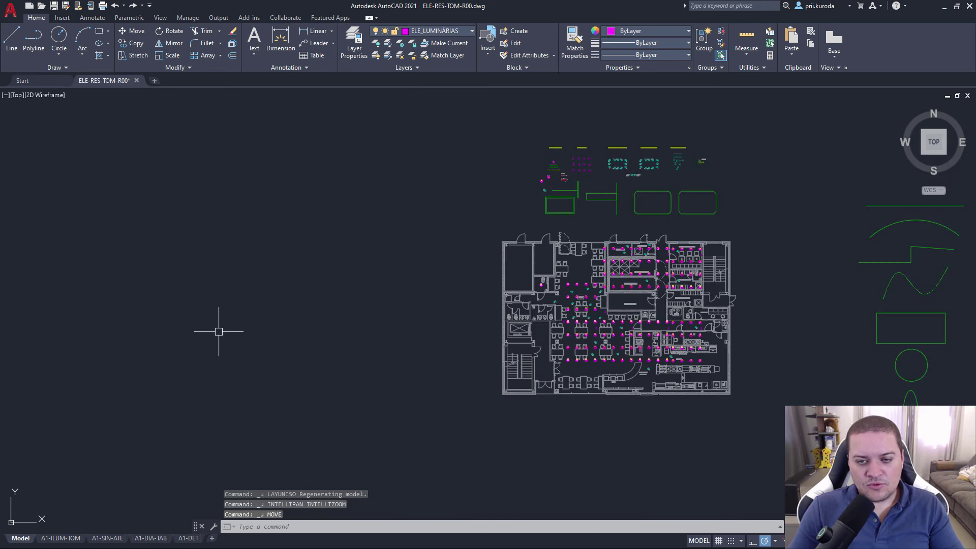
{"action": "key", "text": "ctrl+z"}
{"action": "key", "text": "ctrl+z"}
{"action": "key", "text": "ctrl+z"}
{"action": "key", "text": "ctrl+z"}
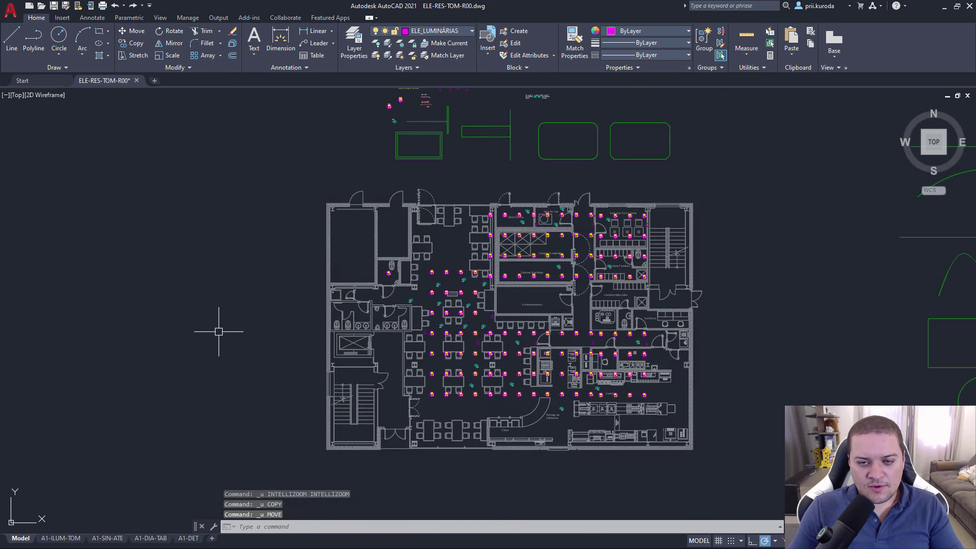
{"action": "scroll", "coordinate": [468, 279], "scroll_direction": "up", "scroll_amount": 4}
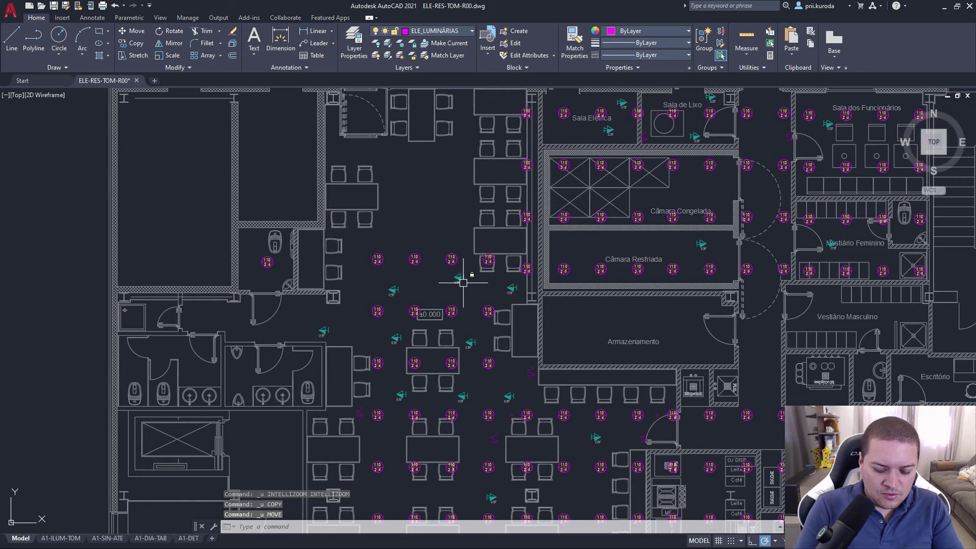
Restore all isolated layers with LAYUNISO.
{"action": "type", "text": "layu"}
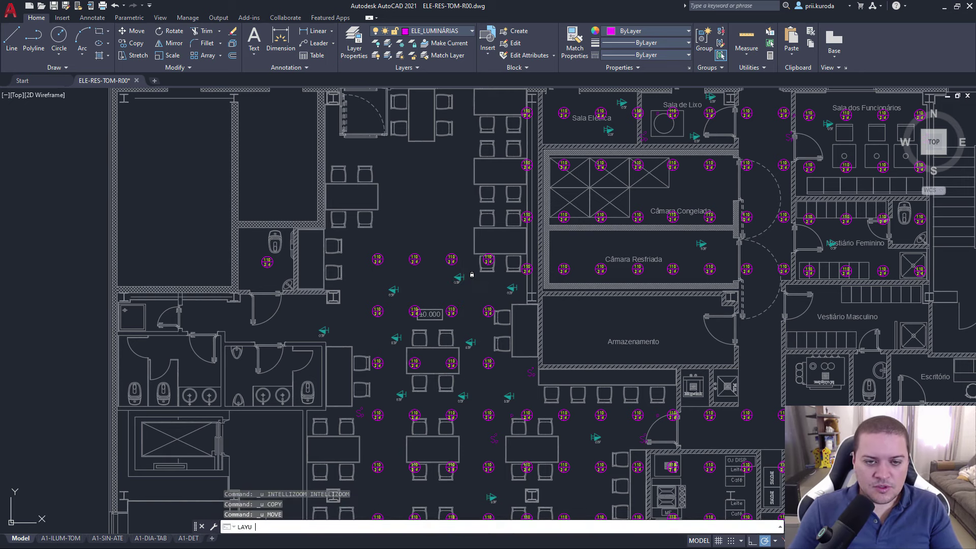
{"action": "key", "text": "Return"}
{"action": "scroll", "coordinate": [460, 373], "scroll_direction": "down", "scroll_amount": 6}
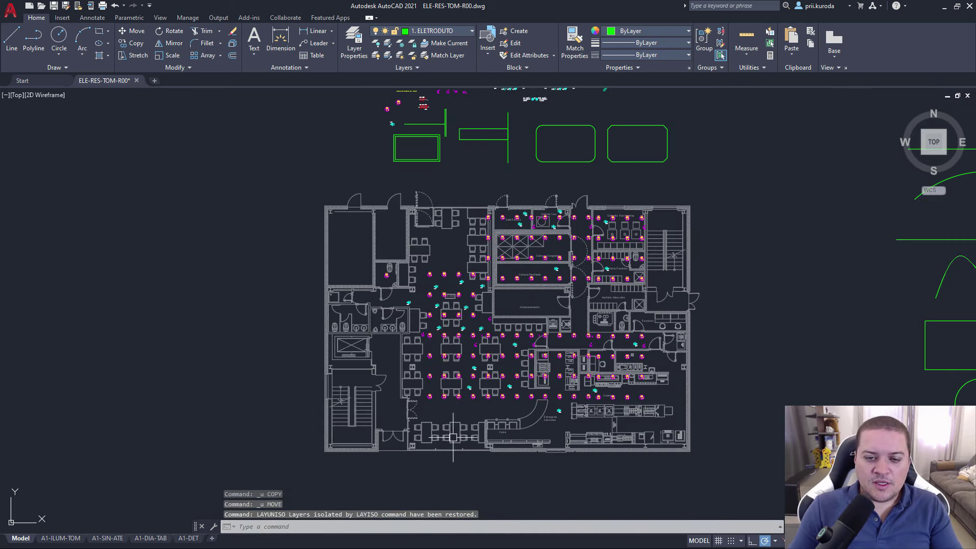
{"action": "scroll", "coordinate": [519, 354], "scroll_direction": "up", "scroll_amount": 2}
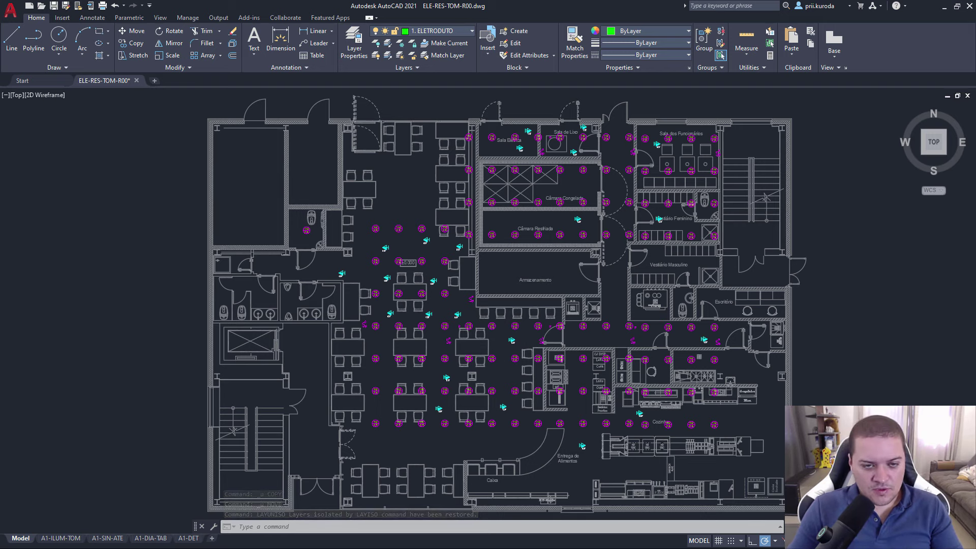
{"action": "scroll", "coordinate": [416, 287], "scroll_direction": "up", "scroll_amount": 4}
{"action": "scroll", "coordinate": [396, 233], "scroll_direction": "up", "scroll_amount": 4}
Zoom to a 03F symbol and select its label text to check the label's layer.
{"action": "middle_click_drag", "start_coordinate": [444, 211], "coordinate": [406, 394]}
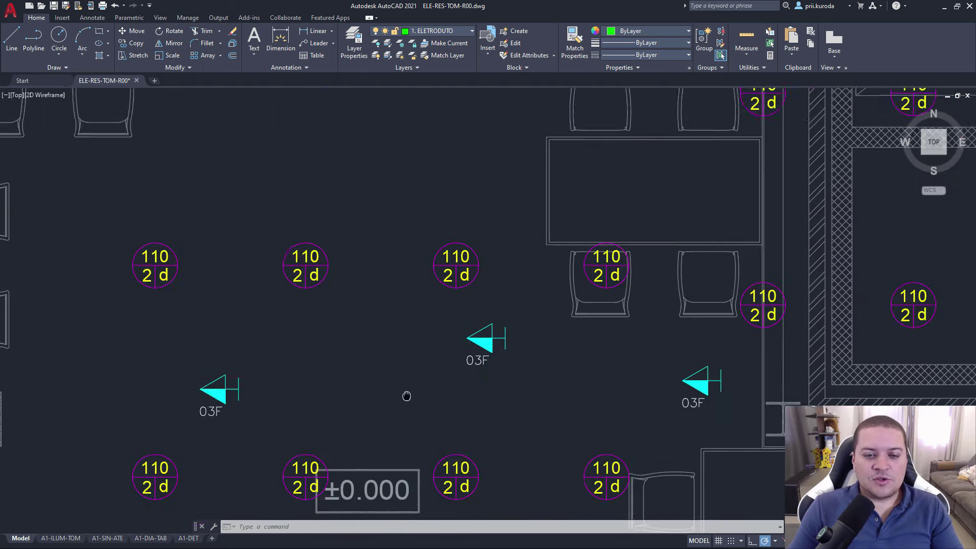
{"action": "scroll", "coordinate": [405, 394], "scroll_direction": "down", "scroll_amount": 5}
{"action": "scroll", "coordinate": [421, 394], "scroll_direction": "up", "scroll_amount": 6}
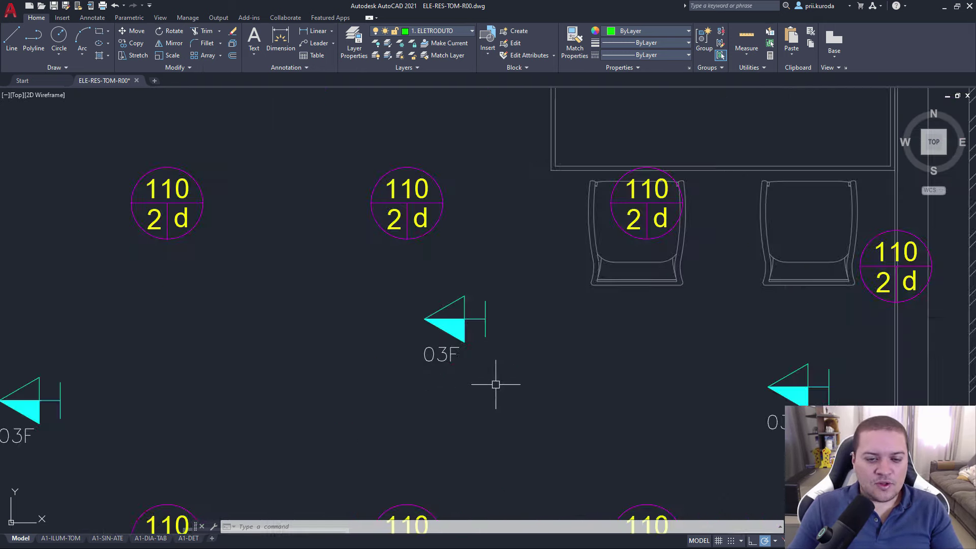
{"action": "left_click_drag", "start_coordinate": [544, 387], "coordinate": [340, 266]}
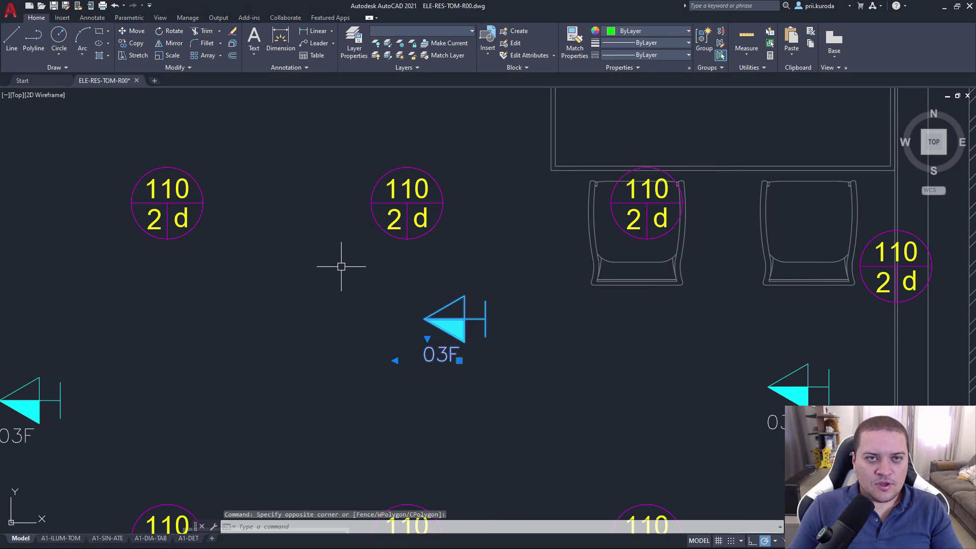
{"action": "key", "text": "Escape"}
{"action": "key", "text": "Escape"}
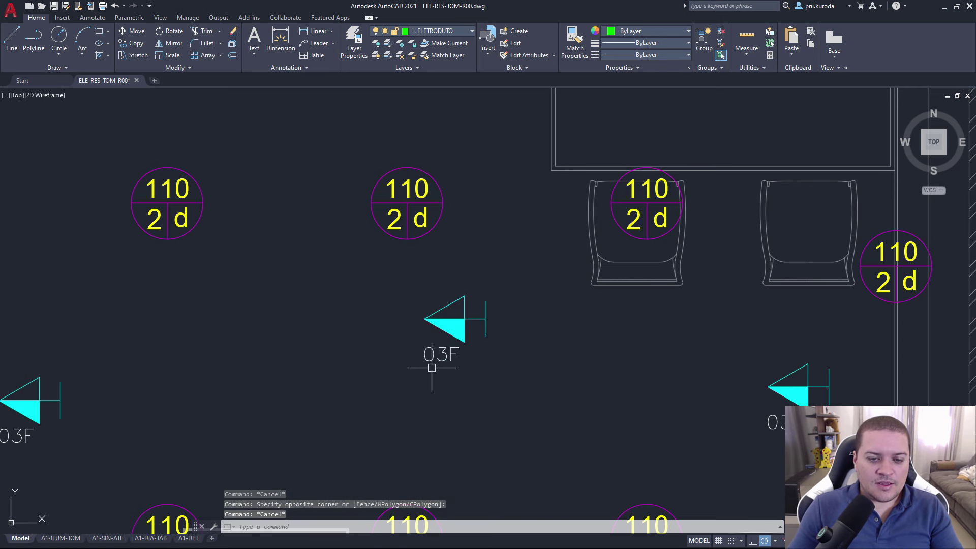
{"action": "left_click", "coordinate": [443, 355]}
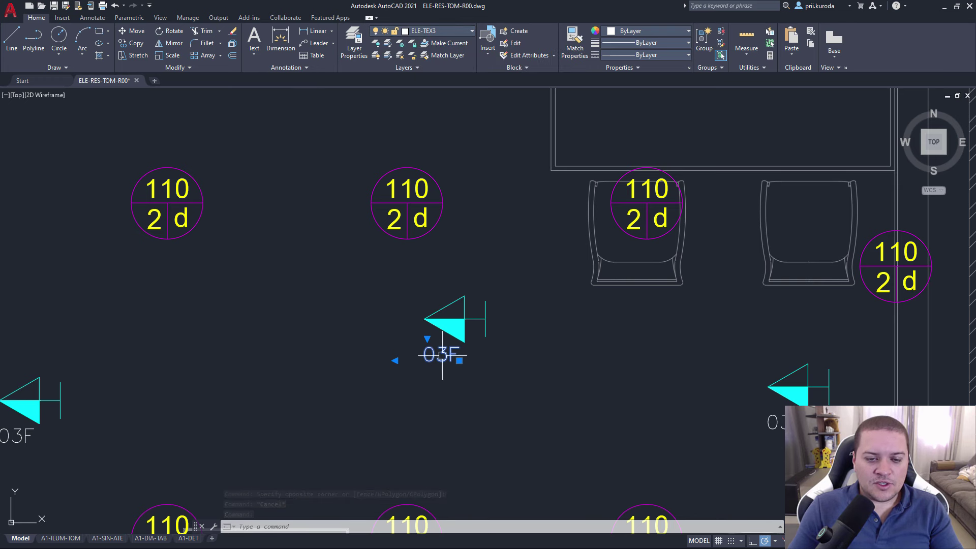
{"action": "key", "text": "Escape"}
Window-select the 03F symbol together with its label to read their layer.
{"action": "left_click", "coordinate": [451, 214]}
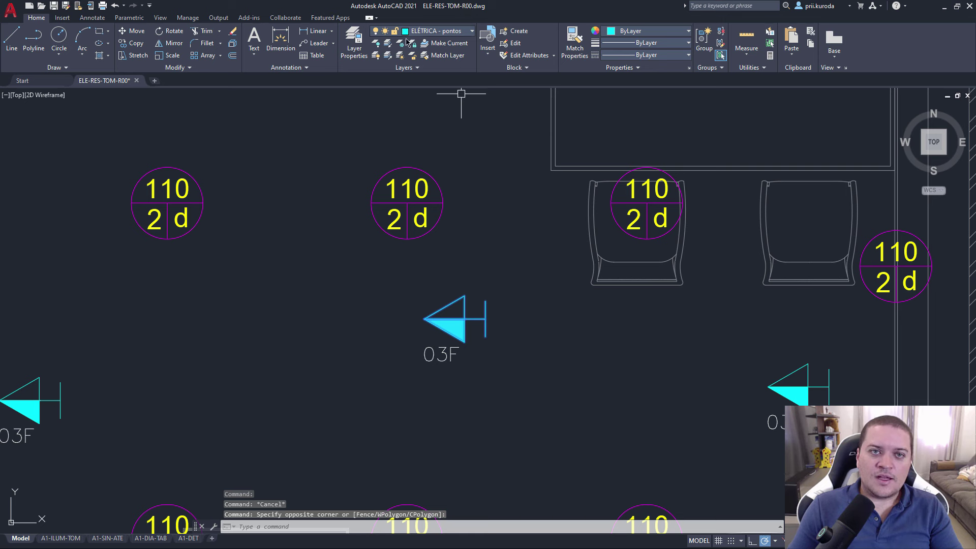
{"action": "left_click", "coordinate": [511, 298]}
{"action": "left_click", "coordinate": [409, 382]}
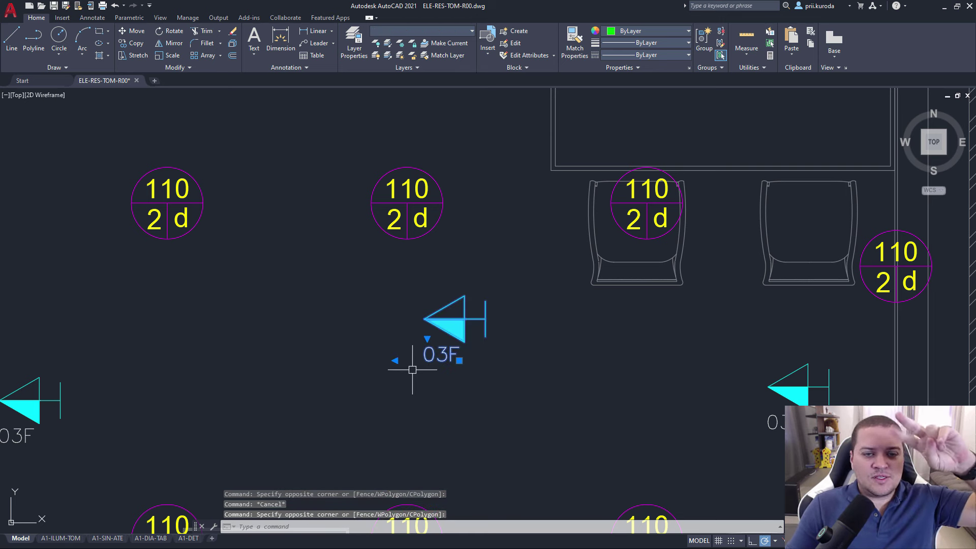
{"action": "scroll", "coordinate": [413, 369], "scroll_direction": "down", "scroll_amount": 6}
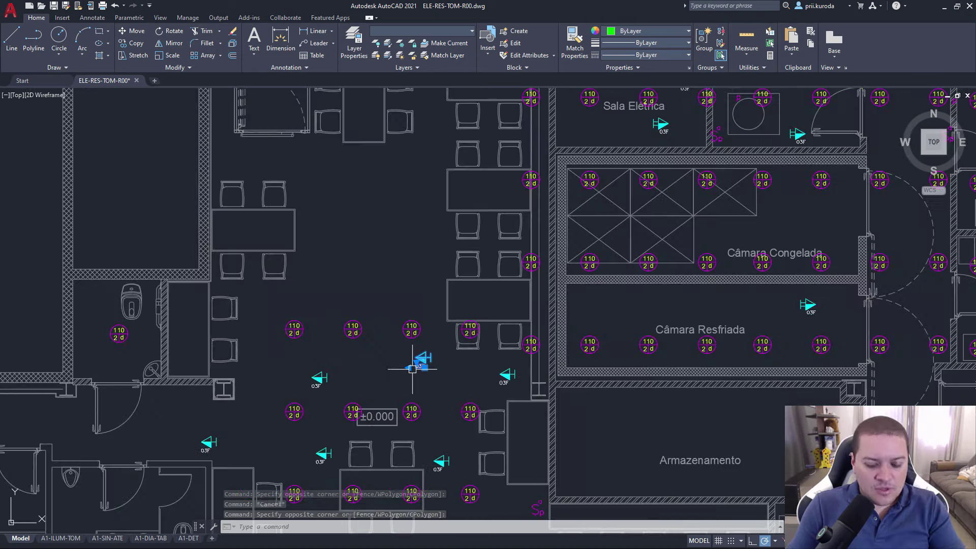
{"action": "type", "text": "layiso"}
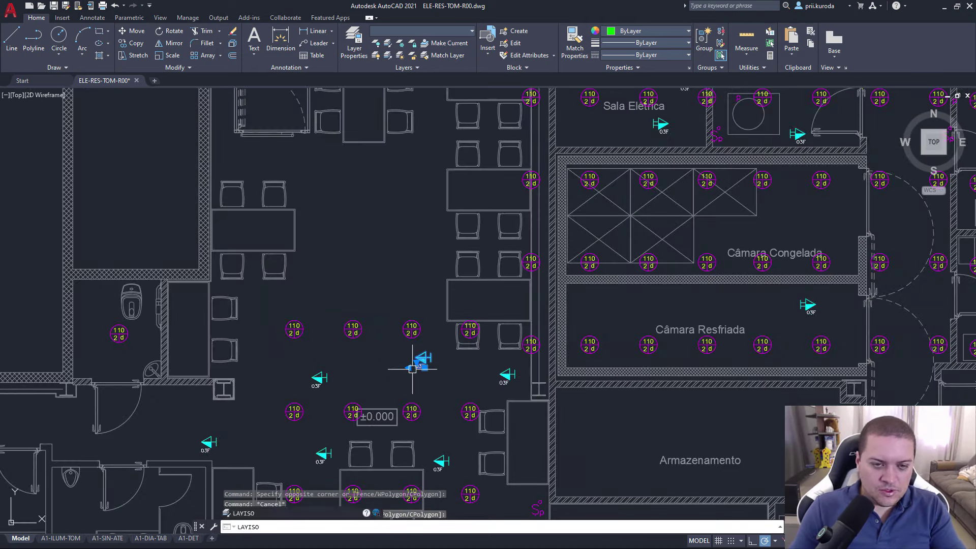
{"action": "key", "text": "Return"}
{"action": "scroll", "coordinate": [413, 369], "scroll_direction": "down", "scroll_amount": 6}
{"action": "scroll", "coordinate": [412, 369], "scroll_direction": "down", "scroll_amount": 4}
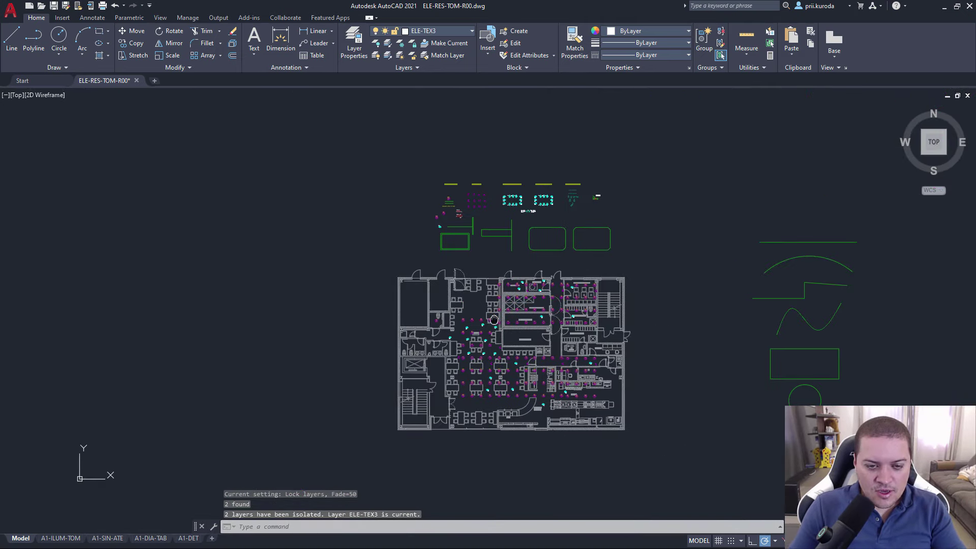
{"action": "left_click", "coordinate": [397, 262]}
{"action": "left_click", "coordinate": [661, 457]}
{"action": "type", "text": "m"}
{"action": "key", "text": "Return"}
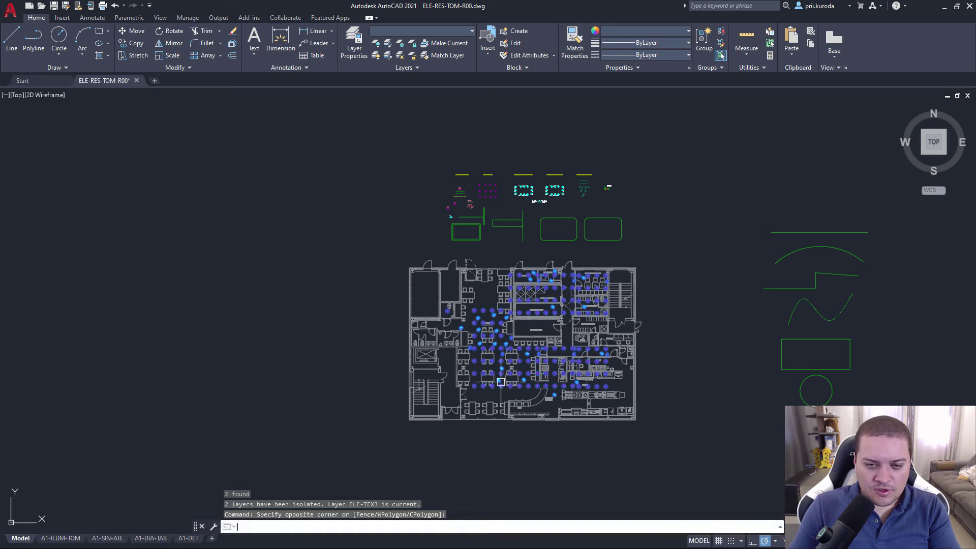
{"action": "left_click", "coordinate": [666, 518]}
{"action": "left_click", "coordinate": [290, 316]}
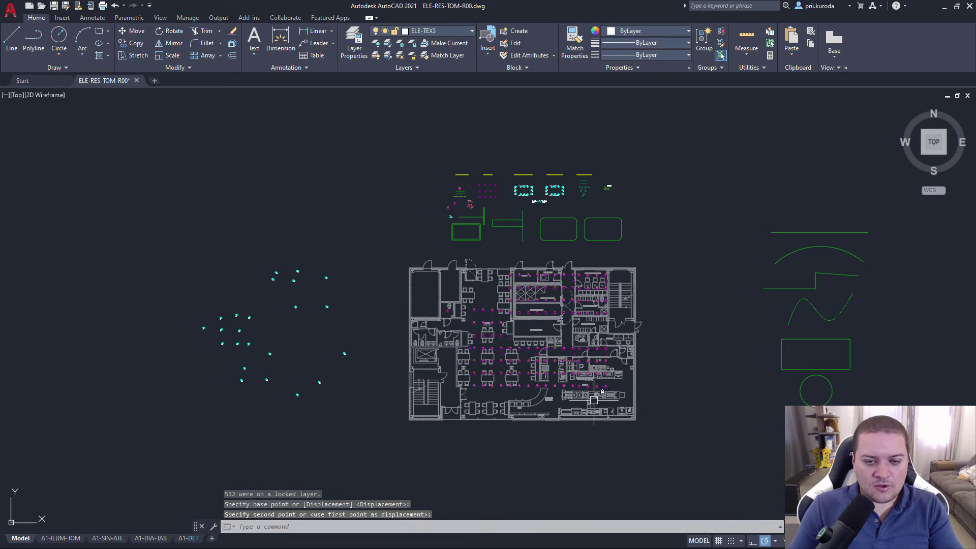
{"action": "scroll", "coordinate": [520, 346], "scroll_direction": "up", "scroll_amount": 2}
{"action": "scroll", "coordinate": [521, 344], "scroll_direction": "up", "scroll_amount": 2}
{"action": "scroll", "coordinate": [547, 302], "scroll_direction": "down", "scroll_amount": 4}
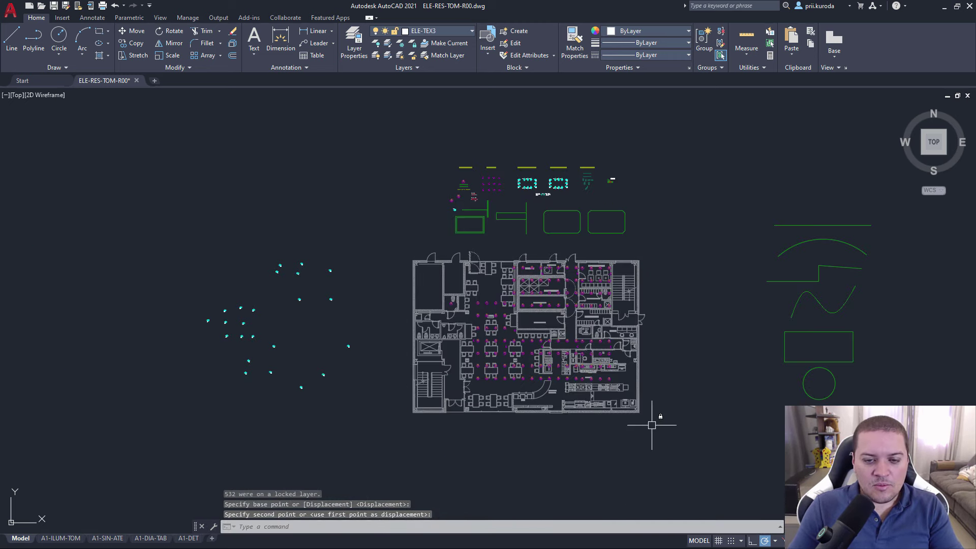
{"action": "left_click", "coordinate": [654, 421]}
{"action": "key", "text": "Escape"}
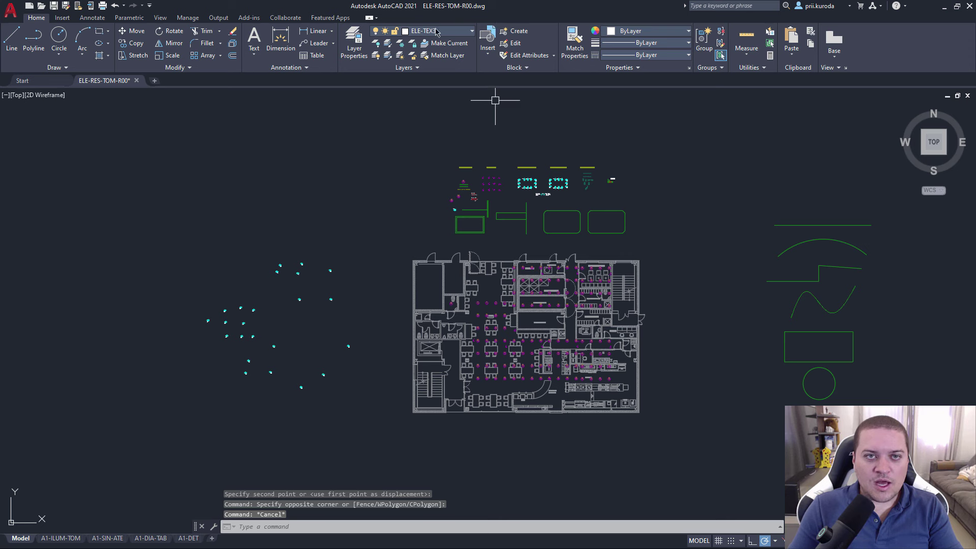
{"action": "left_click", "coordinate": [422, 34]}
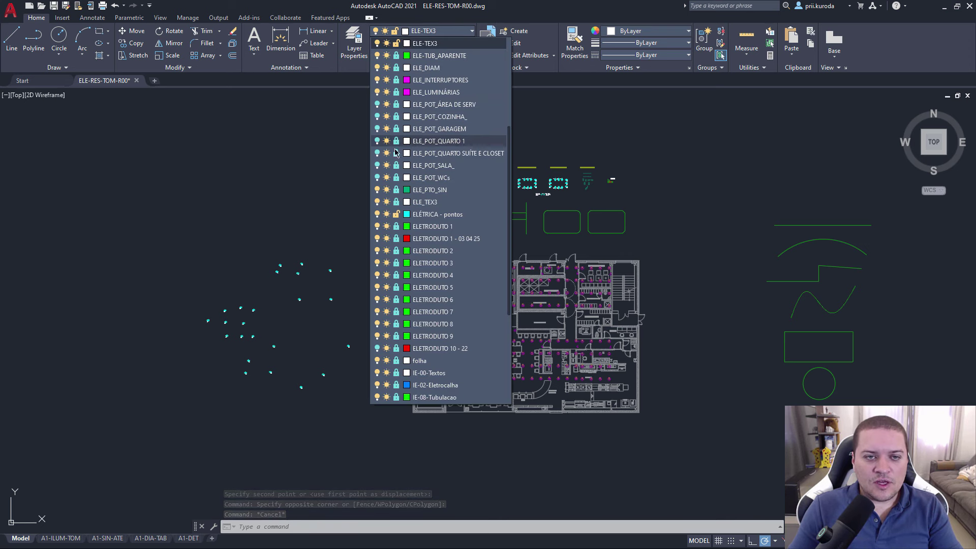
{"action": "left_click", "coordinate": [377, 153]}
{"action": "key", "text": "Escape"}
{"action": "key", "text": "Escape"}
{"action": "key", "text": "Escape"}
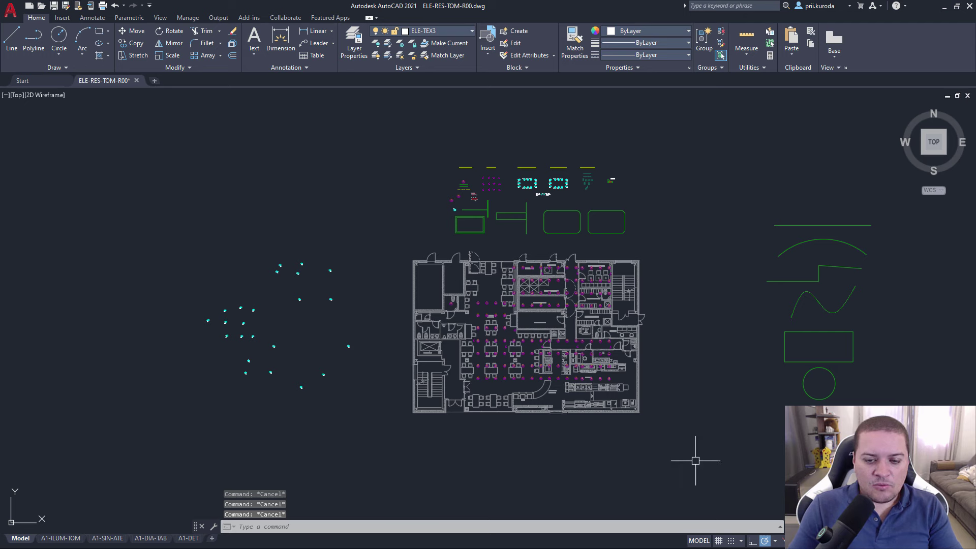
{"action": "left_click", "coordinate": [696, 460]}
{"action": "left_click", "coordinate": [388, 246]}
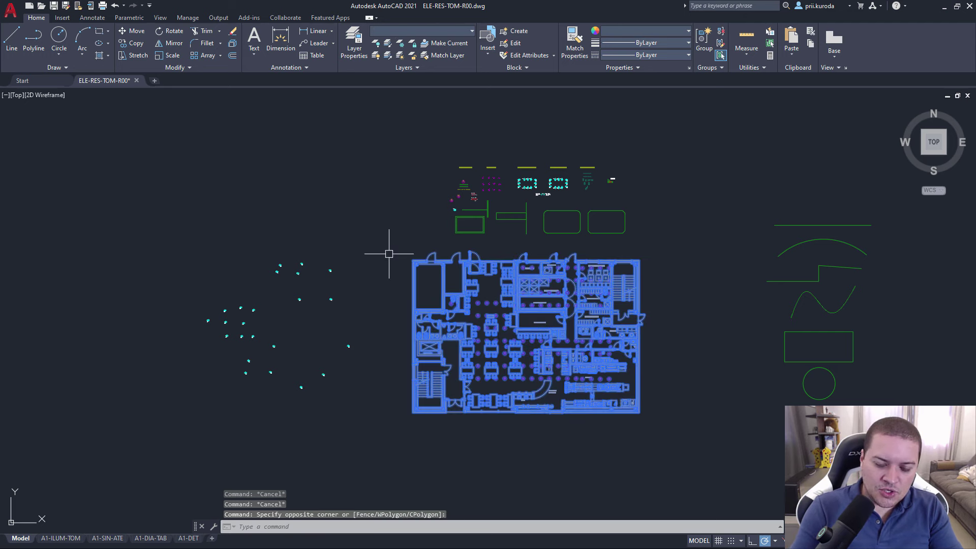
{"action": "key", "text": "Delete"}
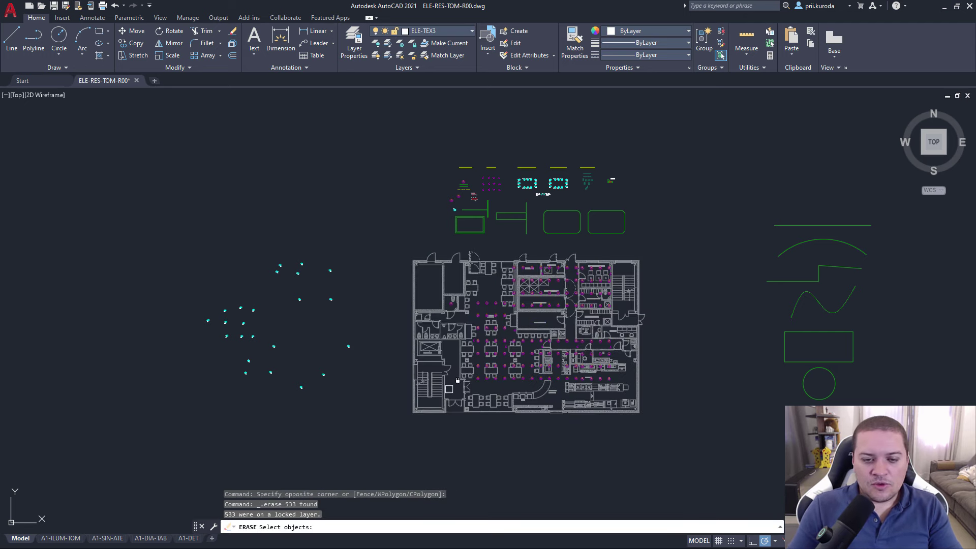
{"action": "scroll", "coordinate": [504, 336], "scroll_direction": "up", "scroll_amount": 2}
{"action": "key", "text": "Escape"}
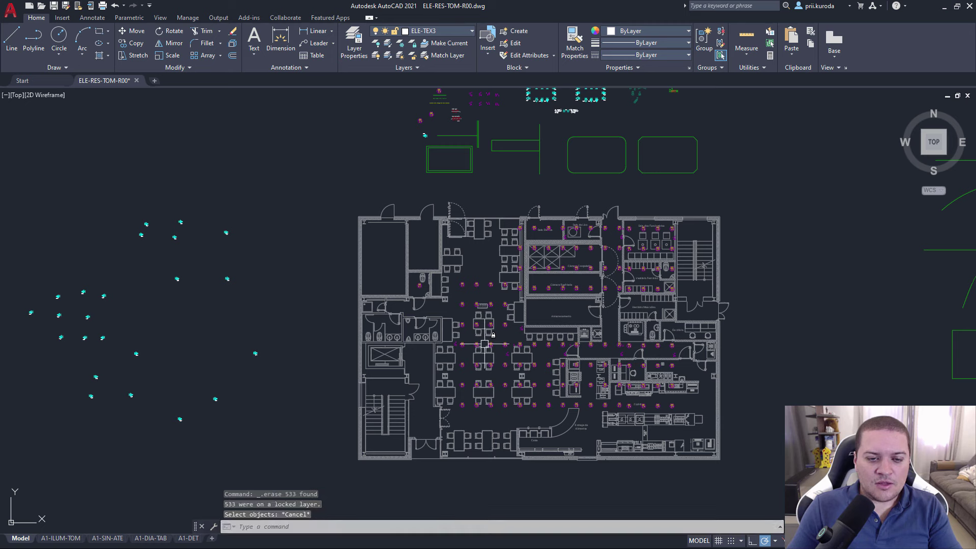
{"action": "key", "text": "ctrl+z"}
{"action": "key", "text": "ctrl+z"}
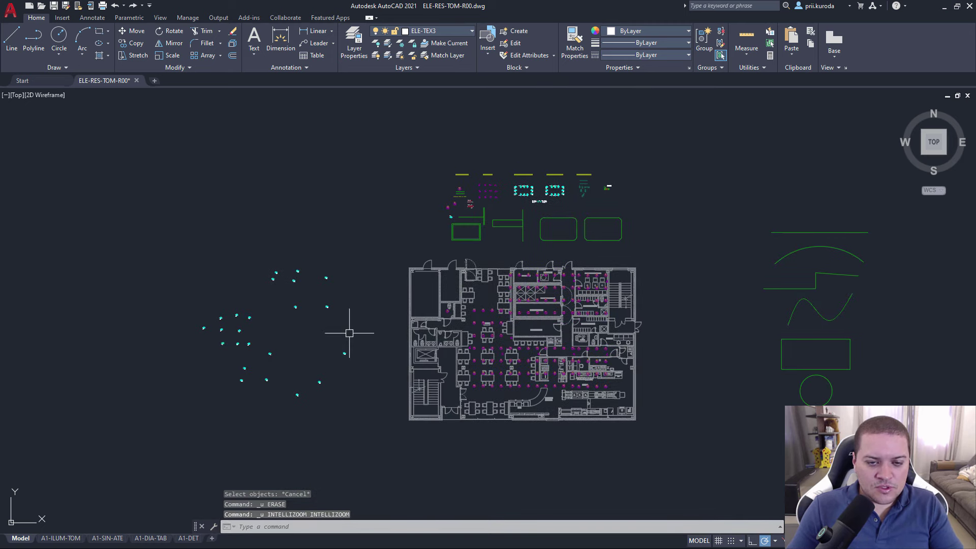
{"action": "key", "text": "ctrl+z"}
{"action": "key", "text": "ctrl+z"}
{"action": "key", "text": "ctrl+z"}
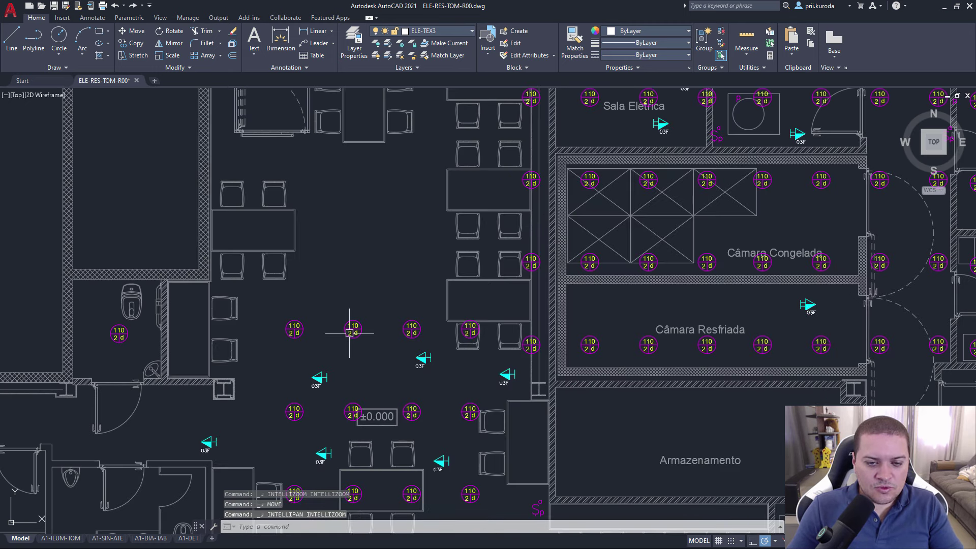
{"action": "scroll", "coordinate": [410, 344], "scroll_direction": "up", "scroll_amount": 2}
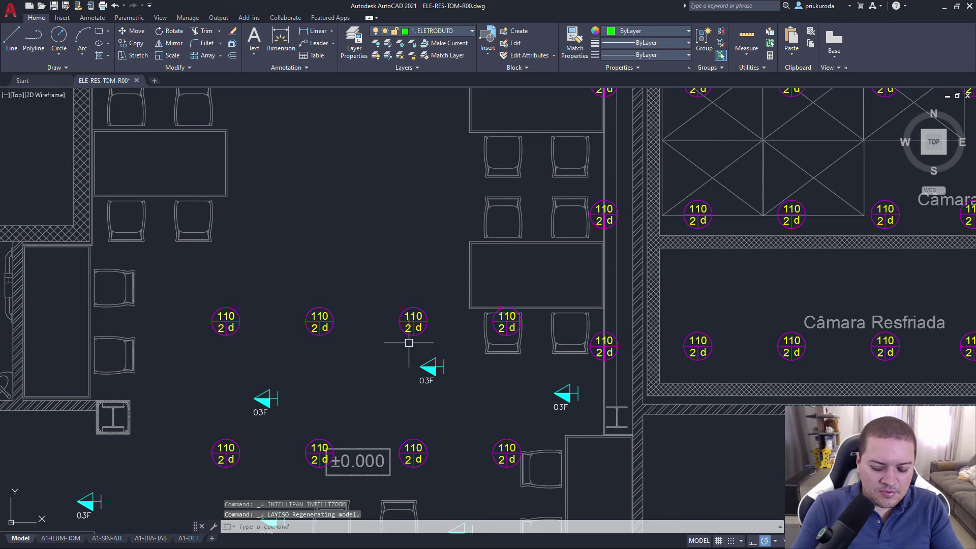
{"action": "scroll", "coordinate": [412, 349], "scroll_direction": "down", "scroll_amount": 10}
{"action": "middle_click_drag", "start_coordinate": [447, 339], "coordinate": [446, 274]}
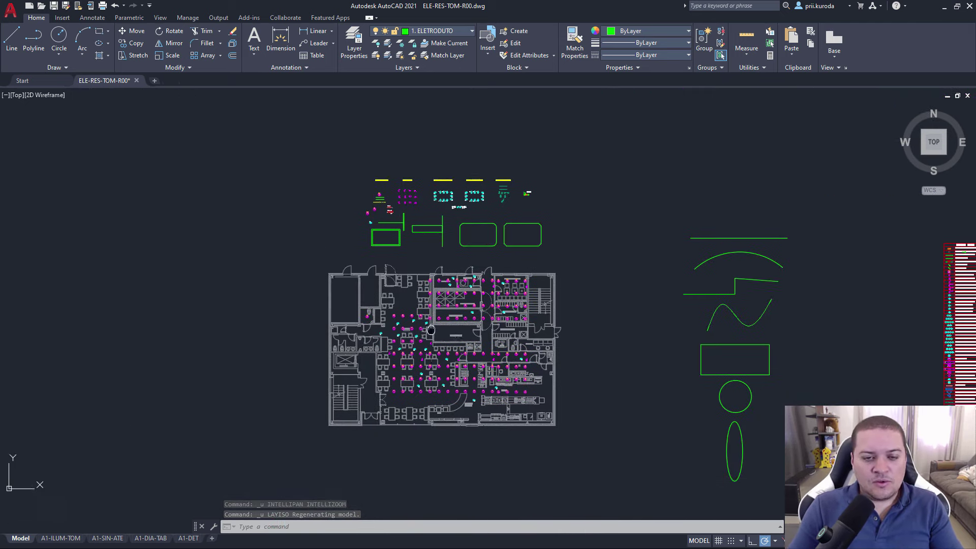
{"action": "key", "text": "alt+Tab"}
Expand MindMeister's Copybase node to reveal its 'Ctrl + Shift + C' and 'Depois Ctrl + V' steps.
{"action": "left_click", "coordinate": [419, 304]}
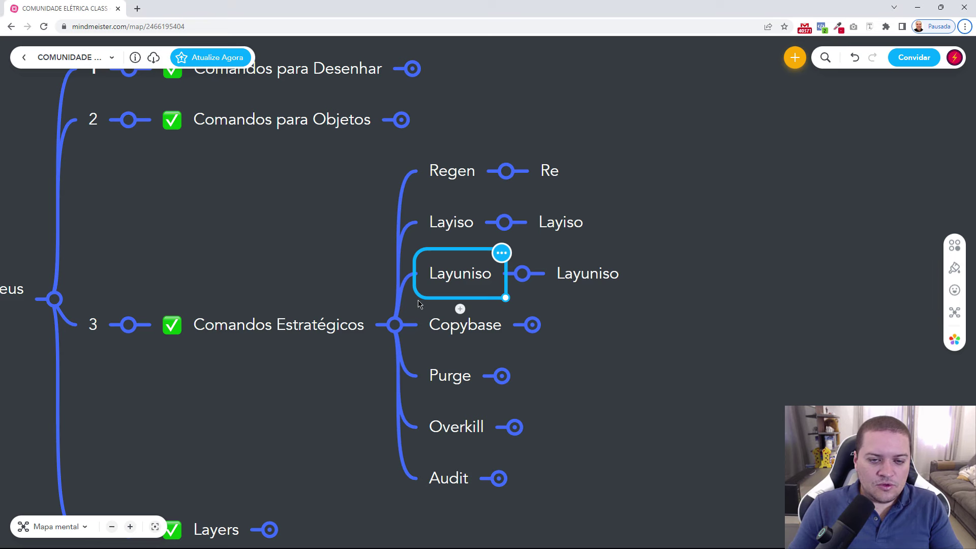
{"action": "key", "text": "Up"}
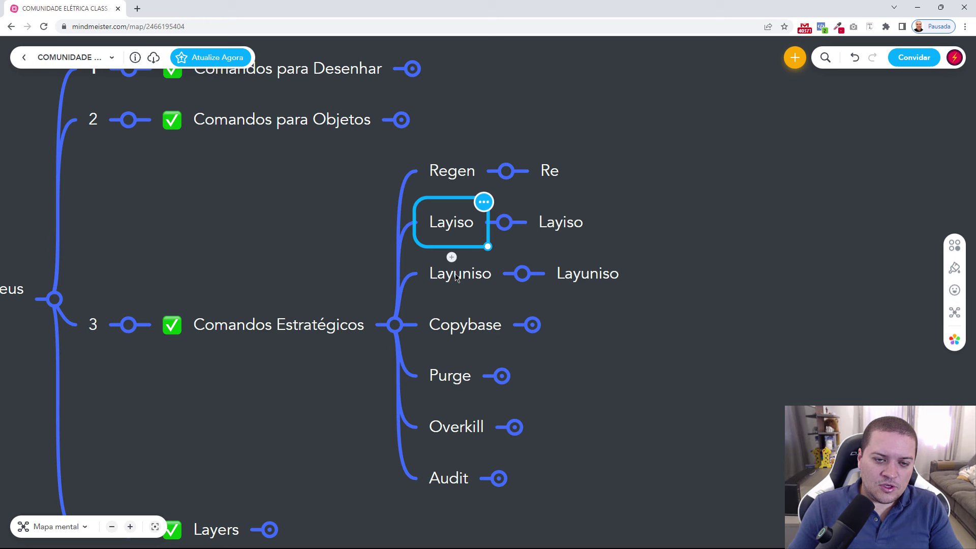
{"action": "key", "text": "Down"}
{"action": "left_click", "coordinate": [449, 333]}
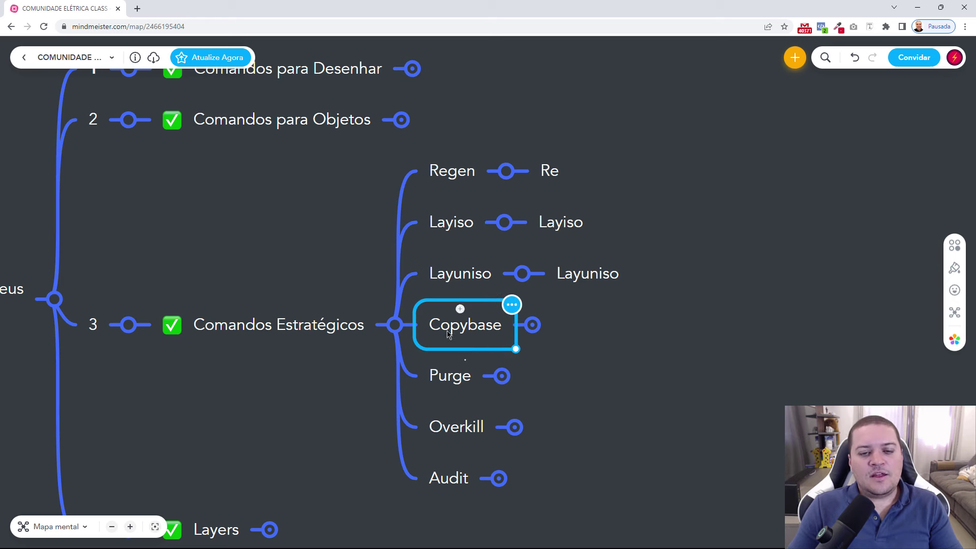
{"action": "left_click", "coordinate": [534, 328]}
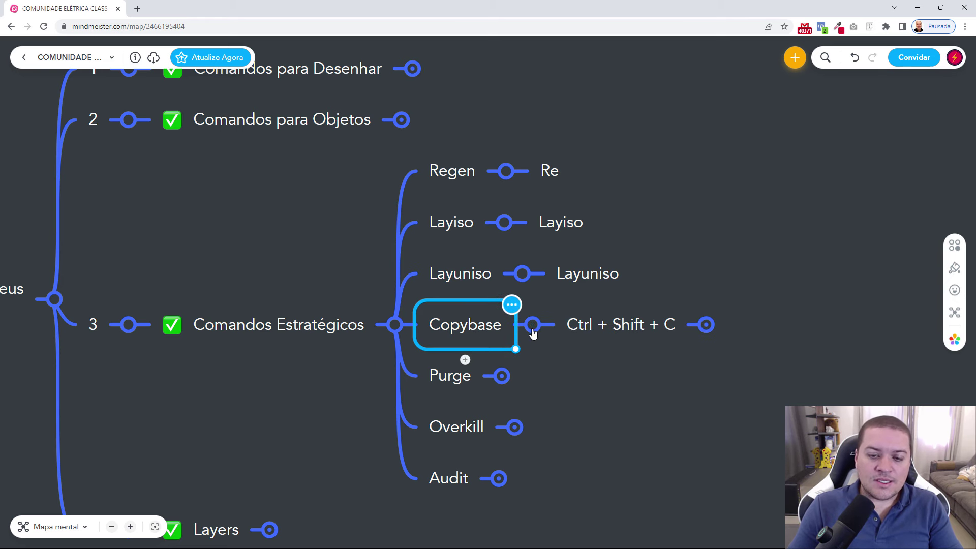
{"action": "left_click_drag", "start_coordinate": [607, 375], "coordinate": [452, 375]}
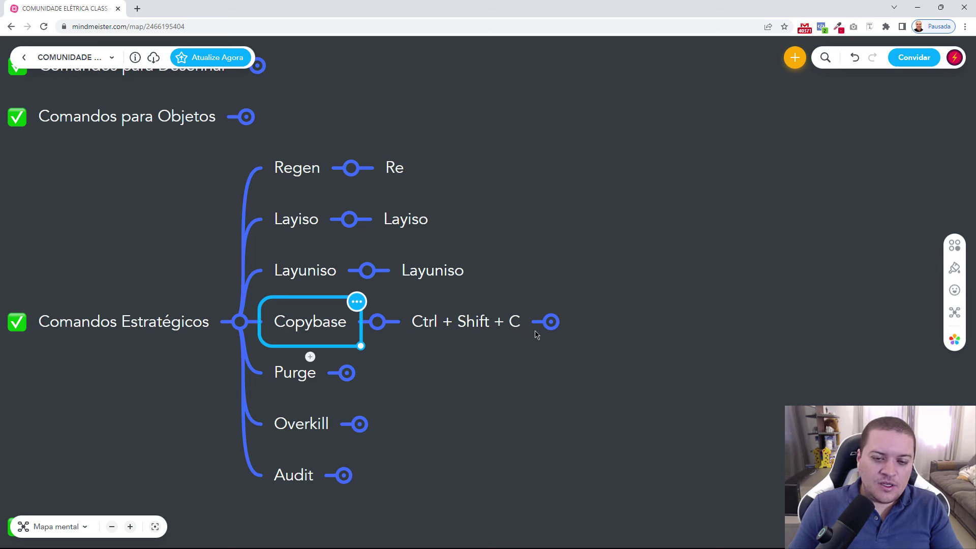
{"action": "left_click", "coordinate": [551, 324]}
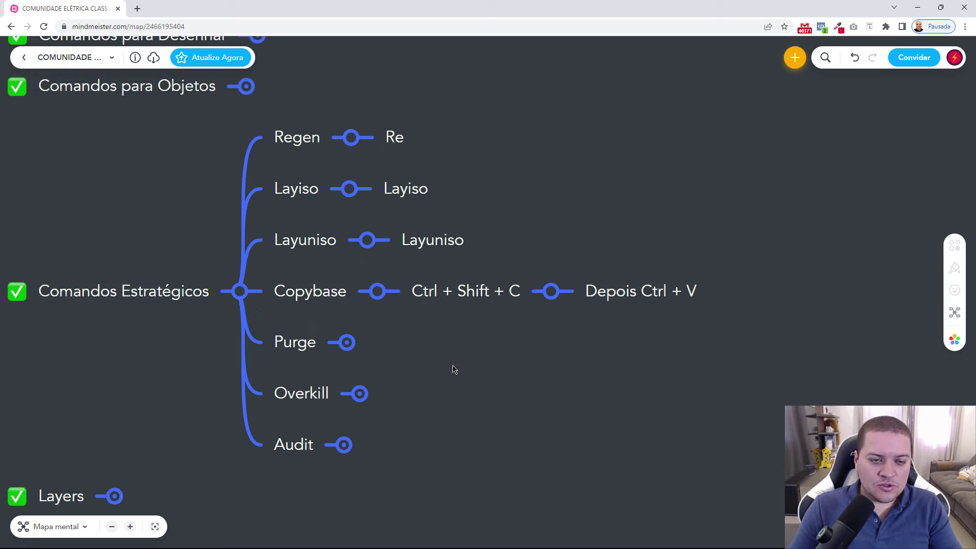
{"action": "key", "text": "alt+Tab"}
{"action": "scroll", "coordinate": [391, 356], "scroll_direction": "up", "scroll_amount": 2}
Reframe the view, select the floor plan block and check the drawing layer list.
{"action": "scroll", "coordinate": [422, 351], "scroll_direction": "down", "scroll_amount": 2}
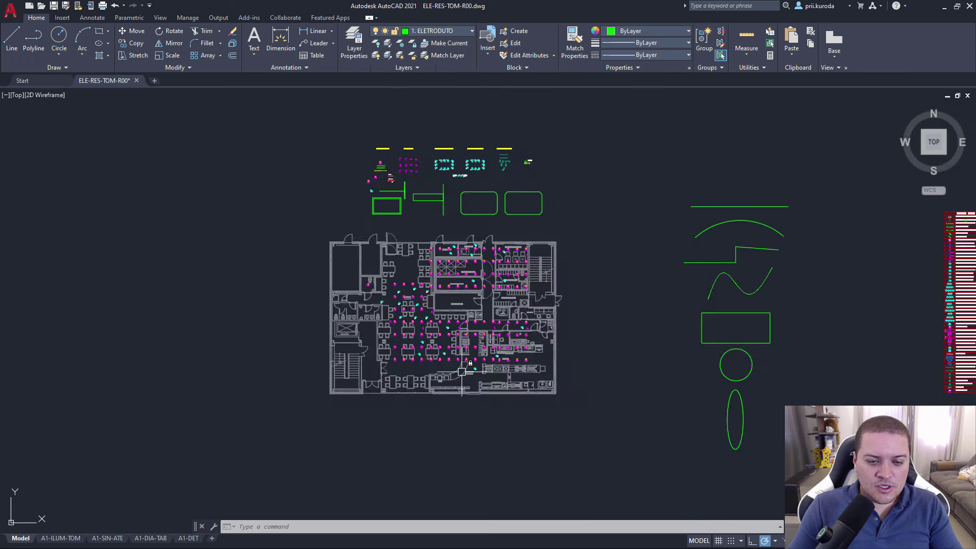
{"action": "middle_click_drag", "start_coordinate": [336, 379], "coordinate": [420, 339]}
{"action": "left_click", "coordinate": [420, 339]}
{"action": "key", "text": "Escape"}
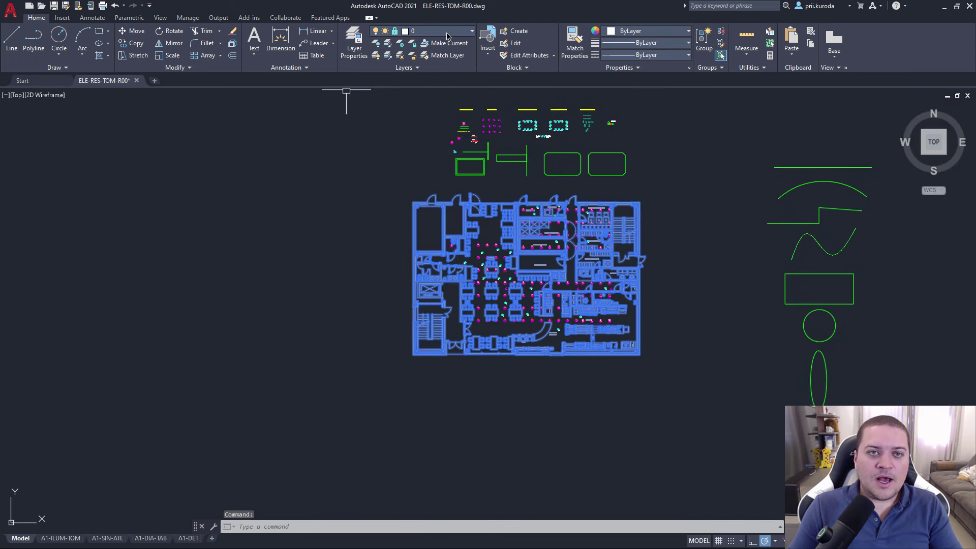
{"action": "left_click", "coordinate": [449, 31]}
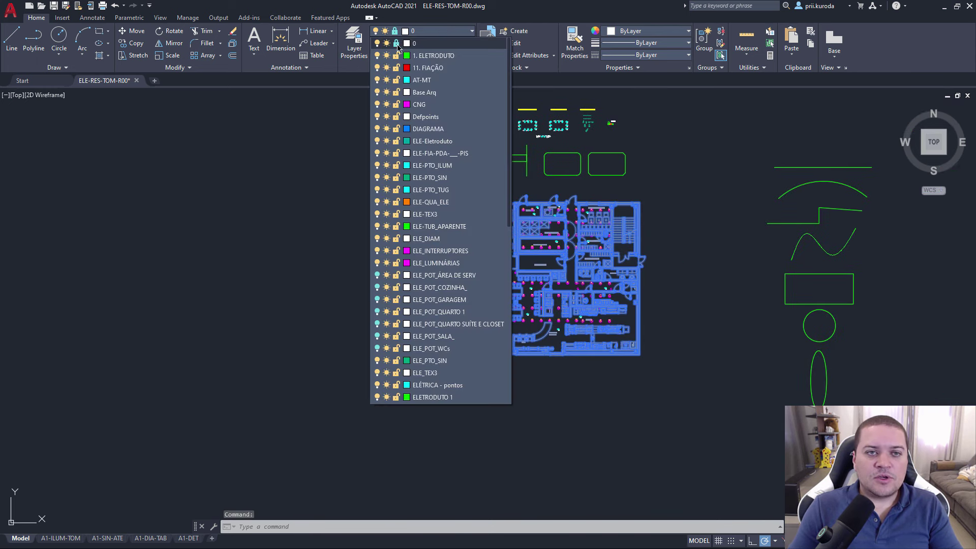
{"action": "left_click", "coordinate": [397, 45]}
{"action": "left_click", "coordinate": [333, 120]}
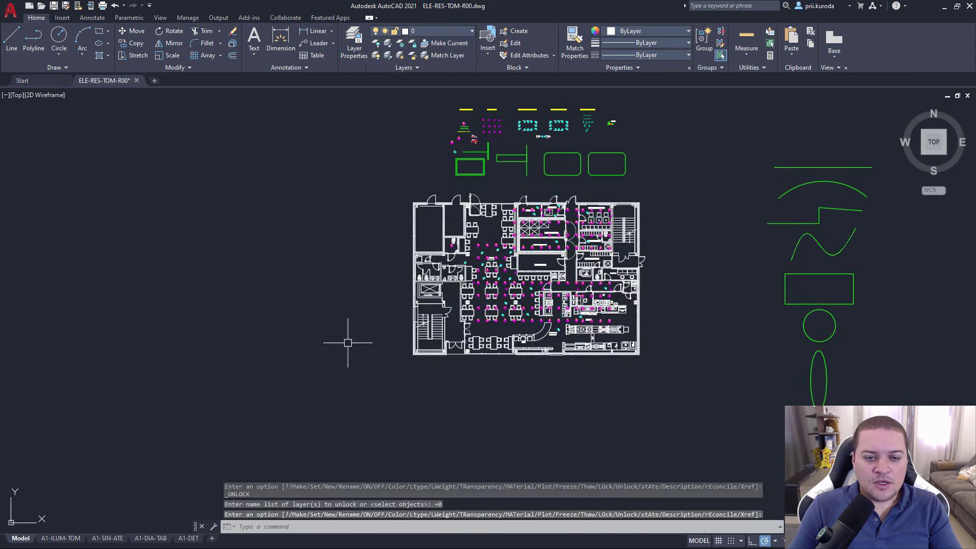
Copy the floor plan block and place the duplicate left of the original.
{"action": "left_click", "coordinate": [419, 347]}
{"action": "type", "text": "co"}
{"action": "key", "text": "Return"}
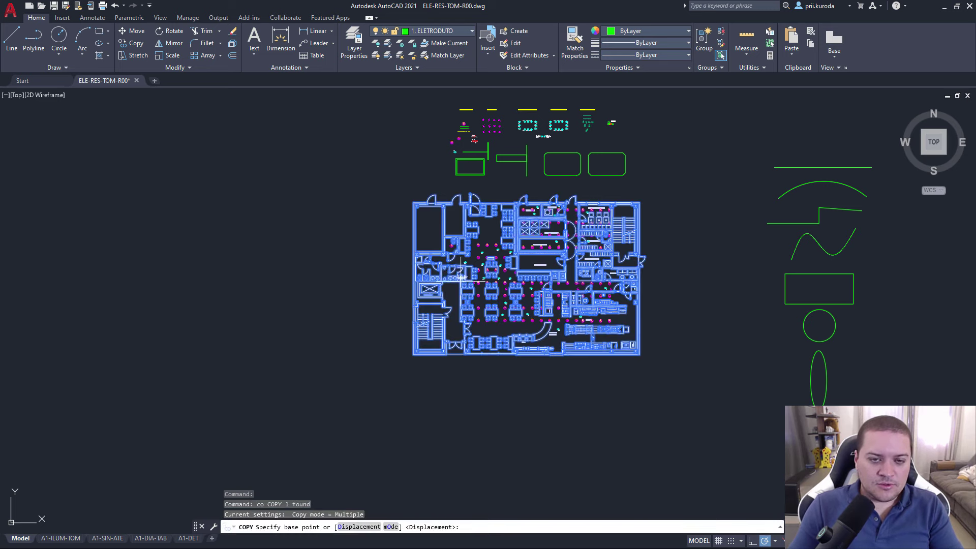
{"action": "left_click", "coordinate": [459, 278]}
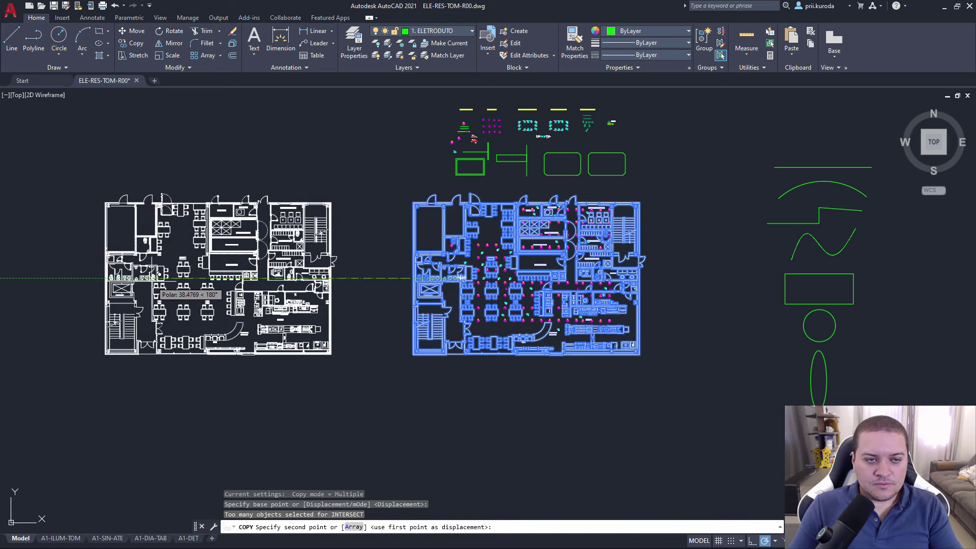
{"action": "left_click", "coordinate": [151, 277]}
{"action": "key", "text": "Return"}
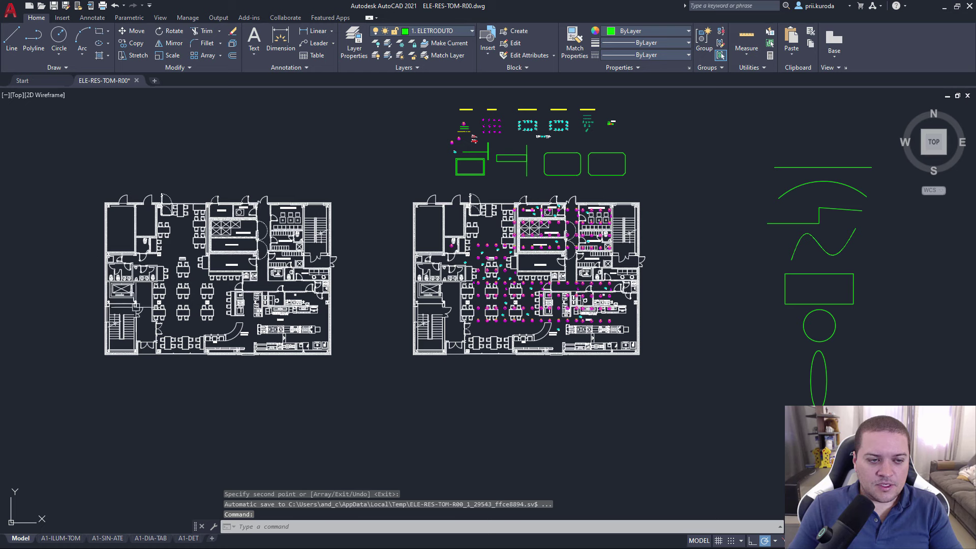
{"action": "middle_click_drag", "start_coordinate": [474, 355], "coordinate": [580, 336]}
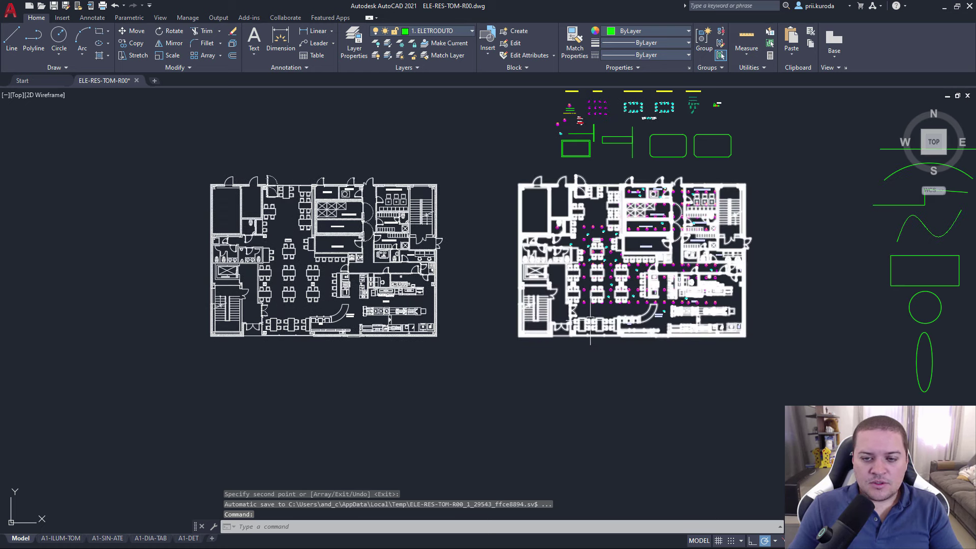
{"action": "scroll", "coordinate": [587, 318], "scroll_direction": "up", "scroll_amount": 5}
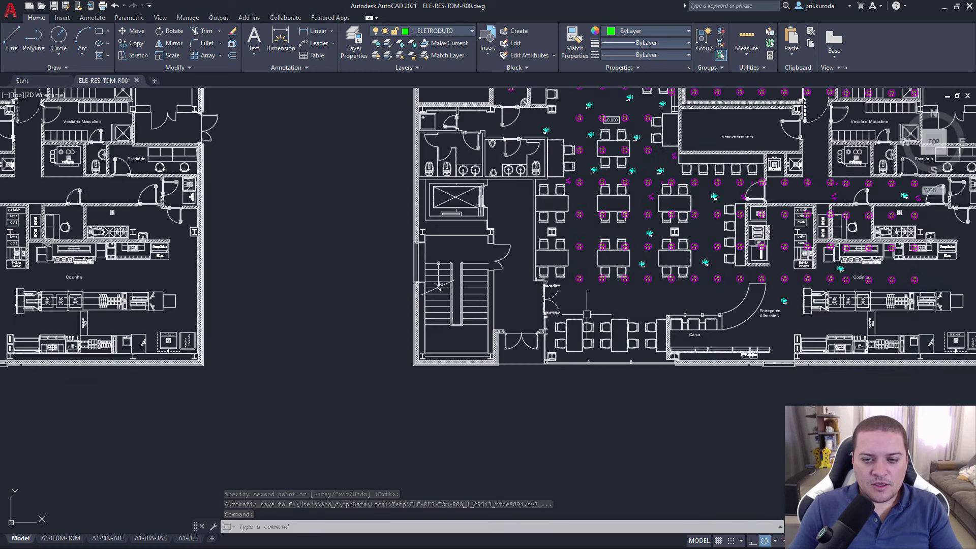
{"action": "scroll", "coordinate": [610, 297], "scroll_direction": "up", "scroll_amount": 2}
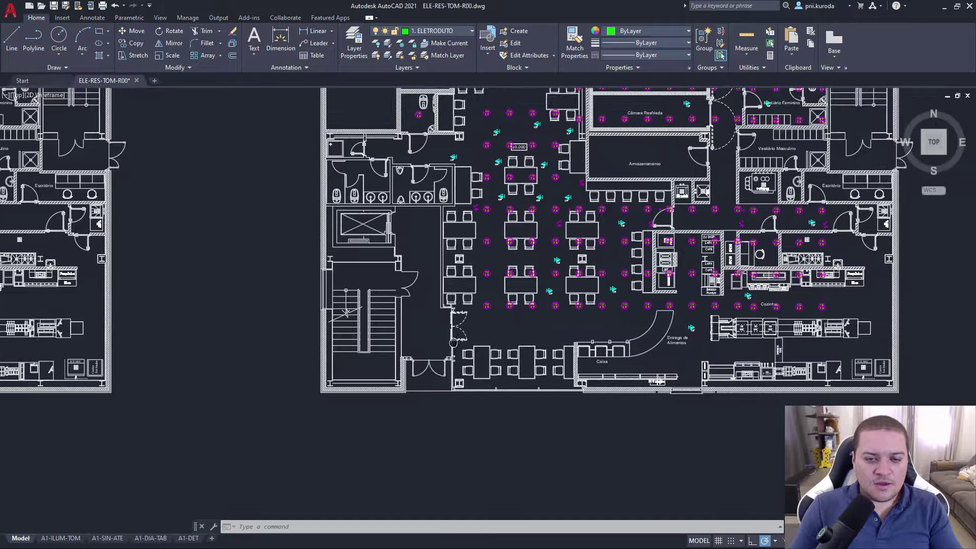
{"action": "scroll", "coordinate": [508, 321], "scroll_direction": "up", "scroll_amount": 2}
{"action": "scroll", "coordinate": [413, 346], "scroll_direction": "up", "scroll_amount": 1}
{"action": "left_click", "coordinate": [344, 358]}
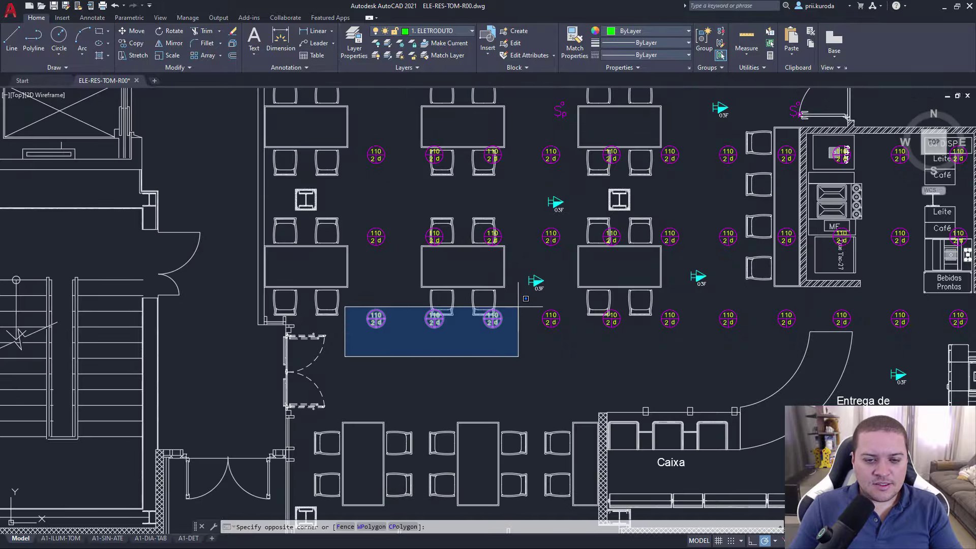
{"action": "left_click", "coordinate": [544, 277]}
{"action": "scroll", "coordinate": [436, 331], "scroll_direction": "up", "scroll_amount": 2}
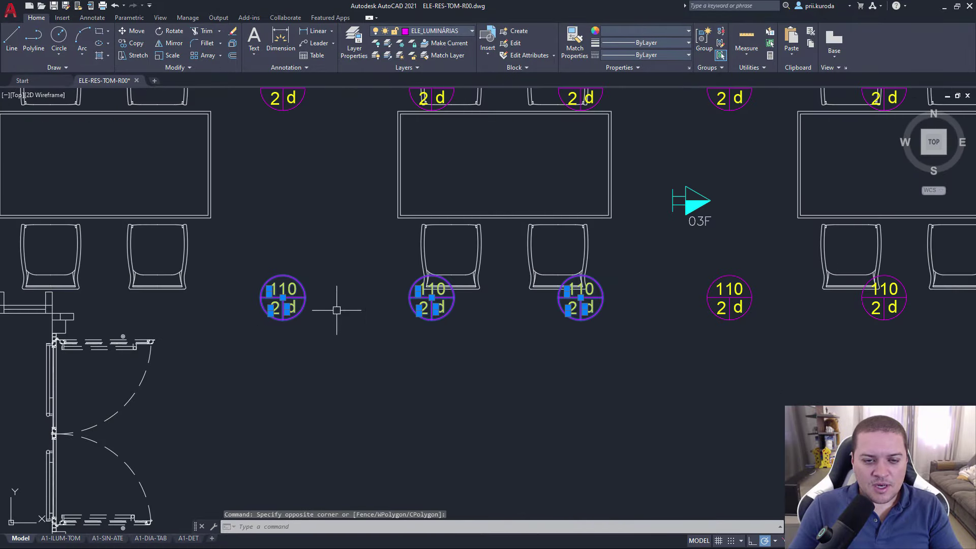
{"action": "scroll", "coordinate": [448, 340], "scroll_direction": "down", "scroll_amount": 4}
{"action": "scroll", "coordinate": [447, 340], "scroll_direction": "down", "scroll_amount": 4}
{"action": "middle_click_drag", "start_coordinate": [448, 340], "coordinate": [522, 290]}
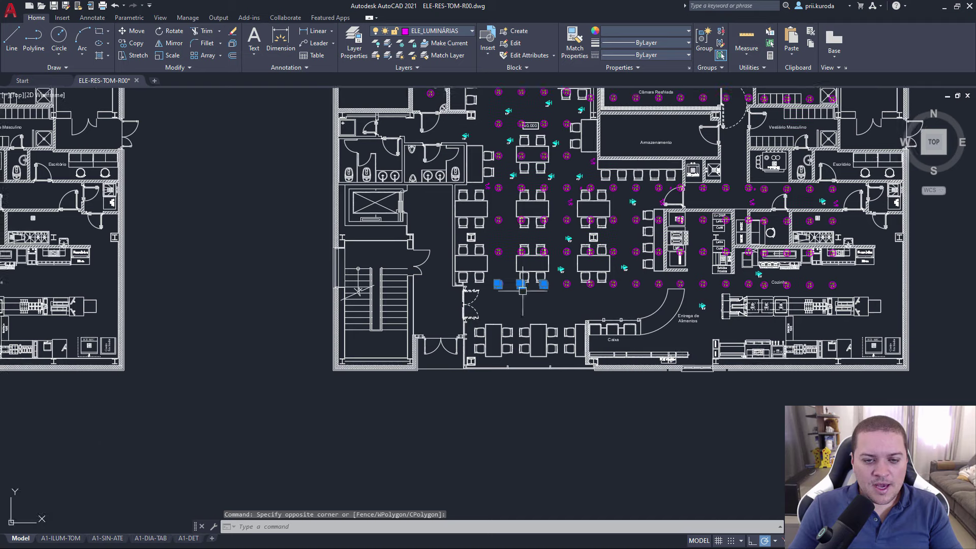
{"action": "scroll", "coordinate": [234, 334], "scroll_direction": "down", "scroll_amount": 3}
{"action": "middle_click_drag", "start_coordinate": [606, 320], "coordinate": [682, 320]}
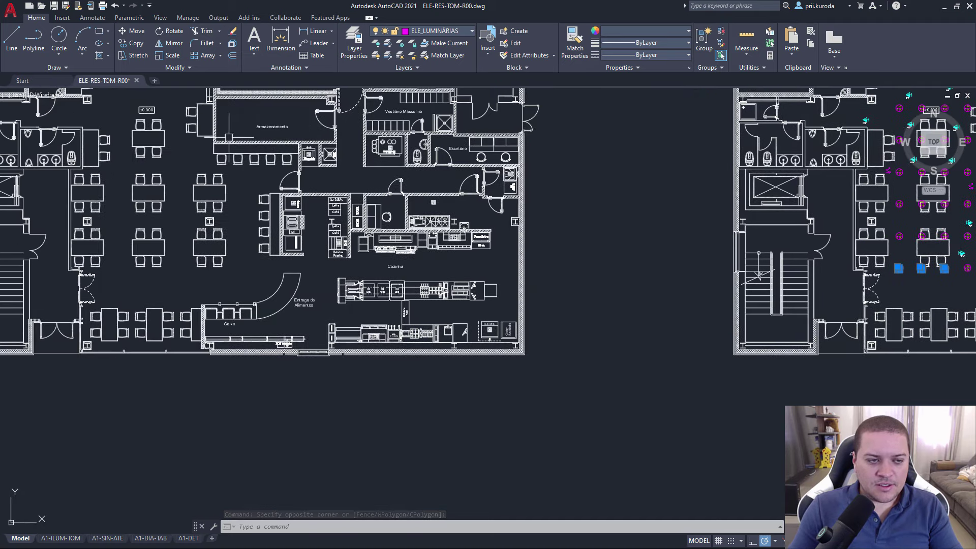
{"action": "scroll", "coordinate": [331, 292], "scroll_direction": "up", "scroll_amount": 3}
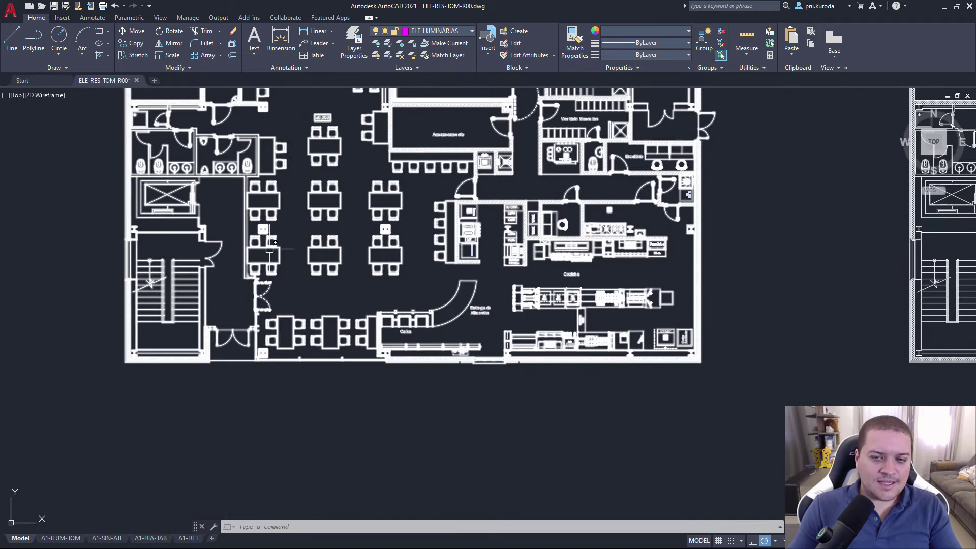
{"action": "scroll", "coordinate": [418, 425], "scroll_direction": "down", "scroll_amount": 4}
{"action": "scroll", "coordinate": [610, 424], "scroll_direction": "up", "scroll_amount": 3}
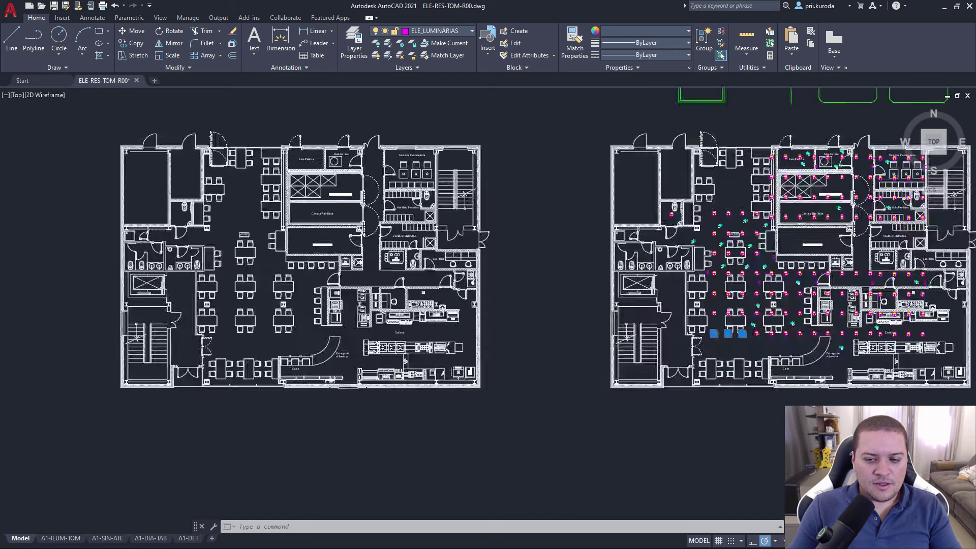
{"action": "scroll", "coordinate": [611, 422], "scroll_direction": "up", "scroll_amount": 1}
{"action": "left_click", "coordinate": [595, 416]}
{"action": "key", "text": "Escape"}
{"action": "scroll", "coordinate": [447, 399], "scroll_direction": "down", "scroll_amount": 4}
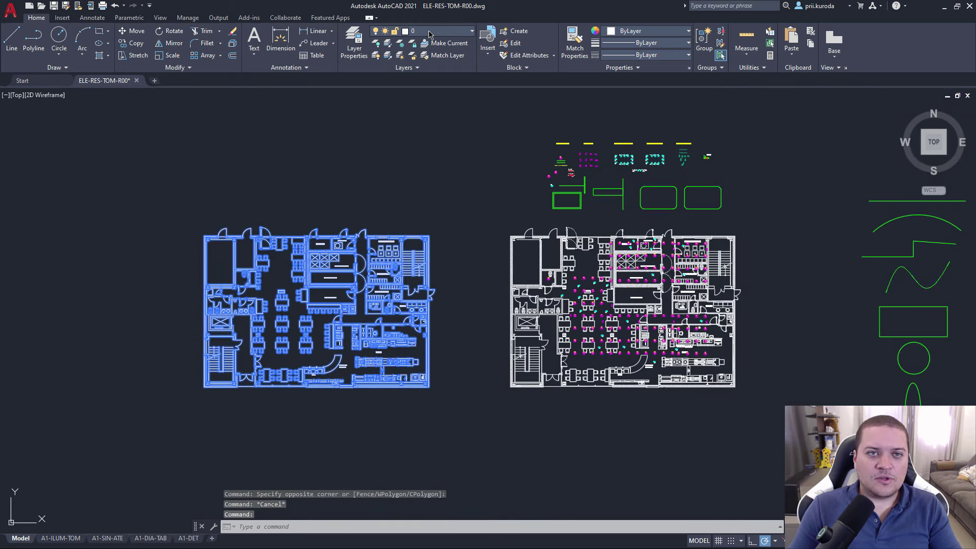
Lock layer 0 from the layer list and try selecting the three outlets under the table.
{"action": "left_click", "coordinate": [430, 32]}
{"action": "left_click", "coordinate": [397, 45]}
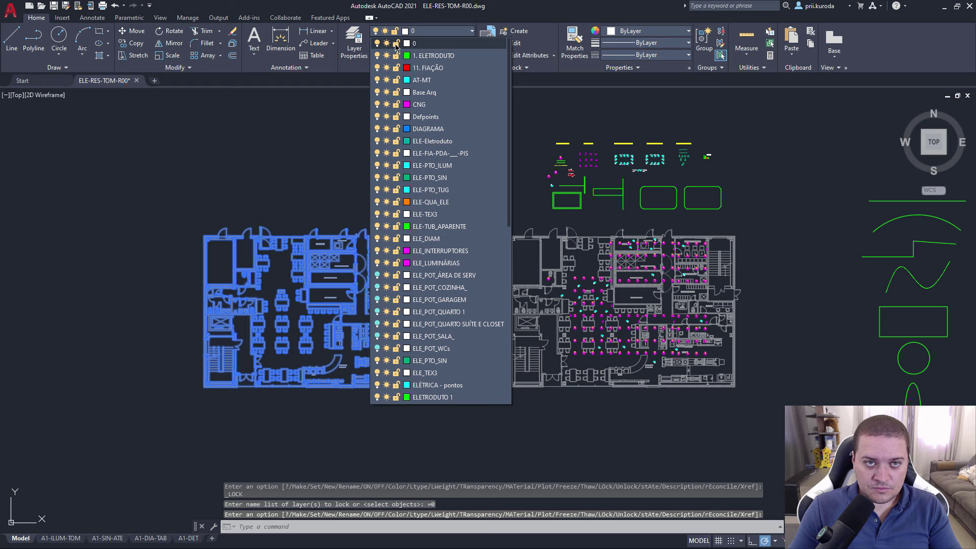
{"action": "left_click", "coordinate": [433, 55]}
{"action": "key", "text": "Escape"}
{"action": "key", "text": "Escape"}
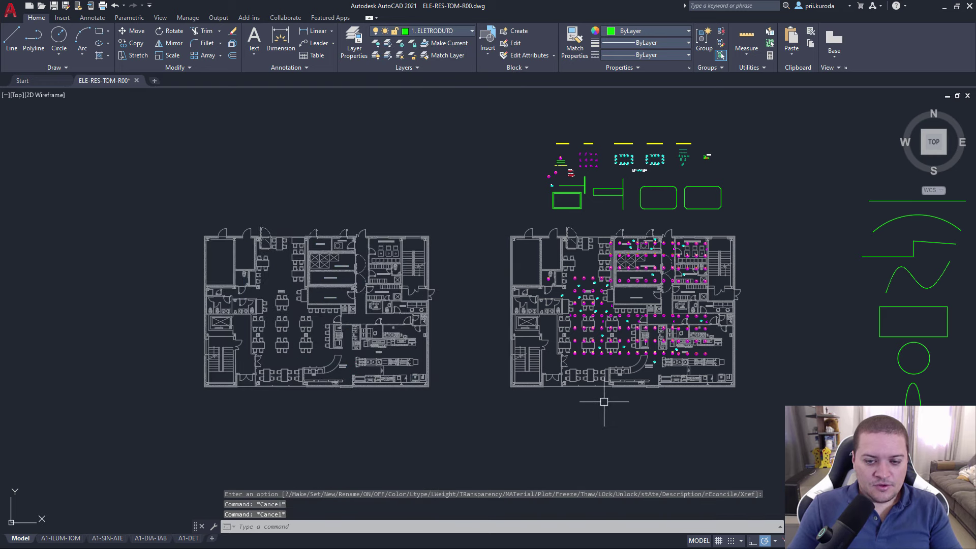
{"action": "scroll", "coordinate": [584, 353], "scroll_direction": "up", "scroll_amount": 6}
{"action": "left_click", "coordinate": [549, 339]}
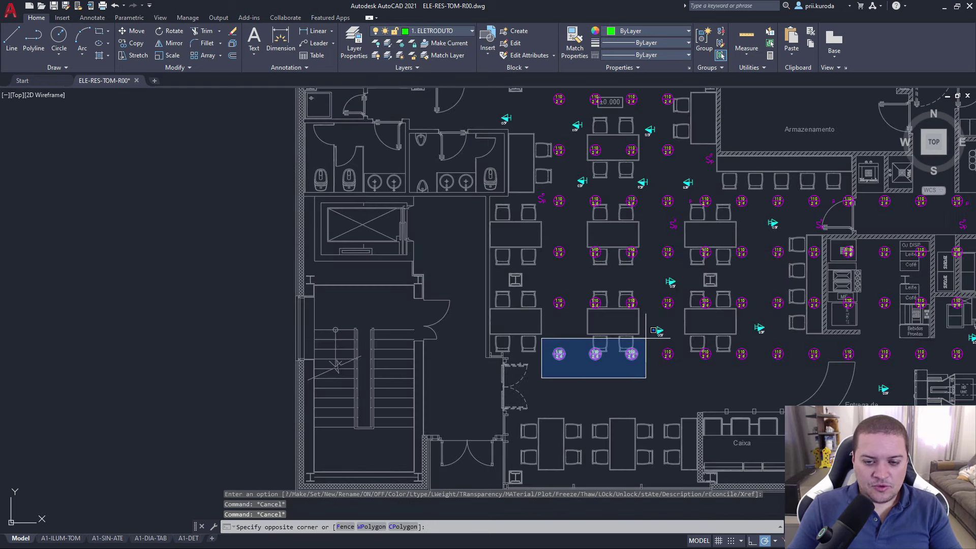
{"action": "key", "text": "Escape"}
Start a circle centred at the wall corner, then cancel it unfinished.
{"action": "type", "text": "c"}
{"action": "key", "text": "Return"}
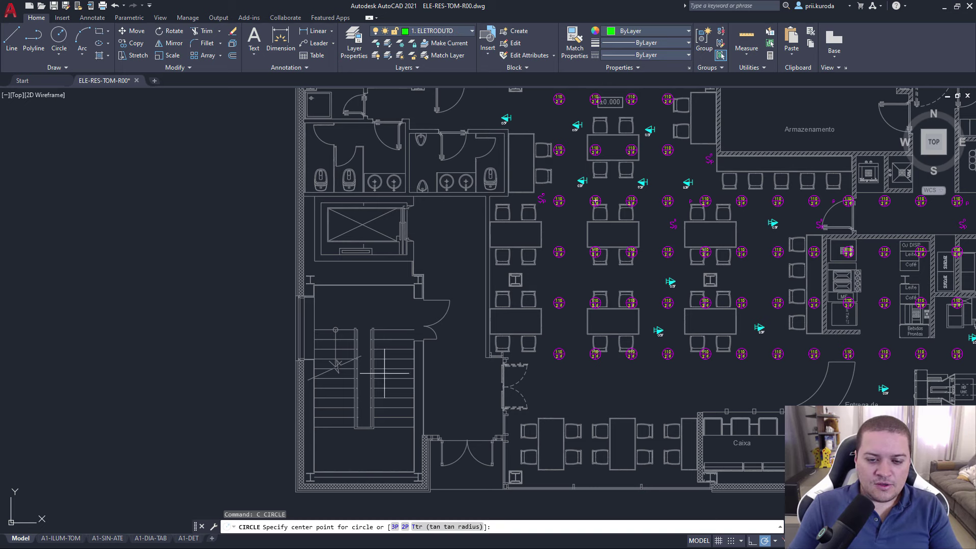
{"action": "scroll", "coordinate": [414, 424], "scroll_direction": "down", "scroll_amount": 3}
{"action": "scroll", "coordinate": [416, 421], "scroll_direction": "down", "scroll_amount": 3}
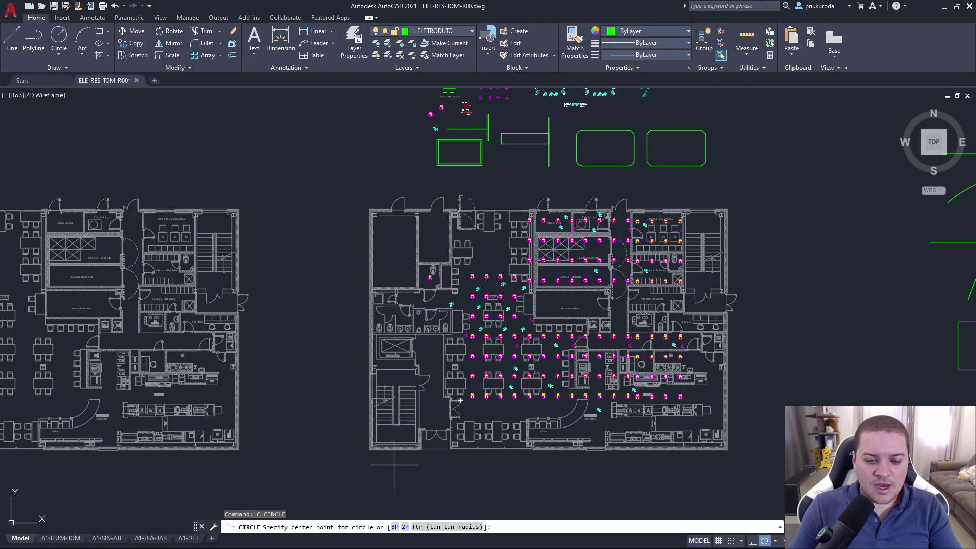
{"action": "scroll", "coordinate": [351, 450], "scroll_direction": "up", "scroll_amount": 8}
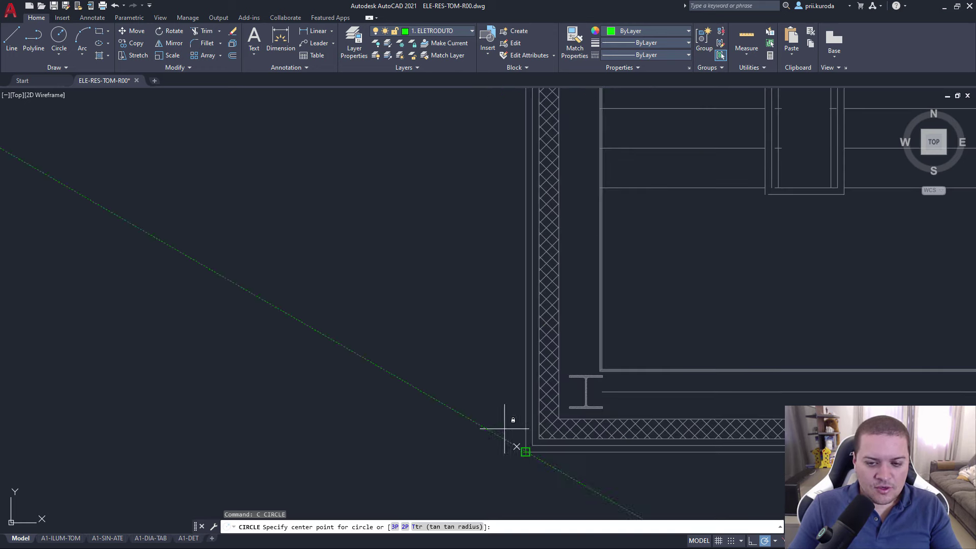
{"action": "scroll", "coordinate": [577, 389], "scroll_direction": "down", "scroll_amount": 6}
{"action": "scroll", "coordinate": [640, 356], "scroll_direction": "up", "scroll_amount": 3}
{"action": "scroll", "coordinate": [594, 366], "scroll_direction": "up", "scroll_amount": 3}
{"action": "scroll", "coordinate": [701, 377], "scroll_direction": "up", "scroll_amount": 2}
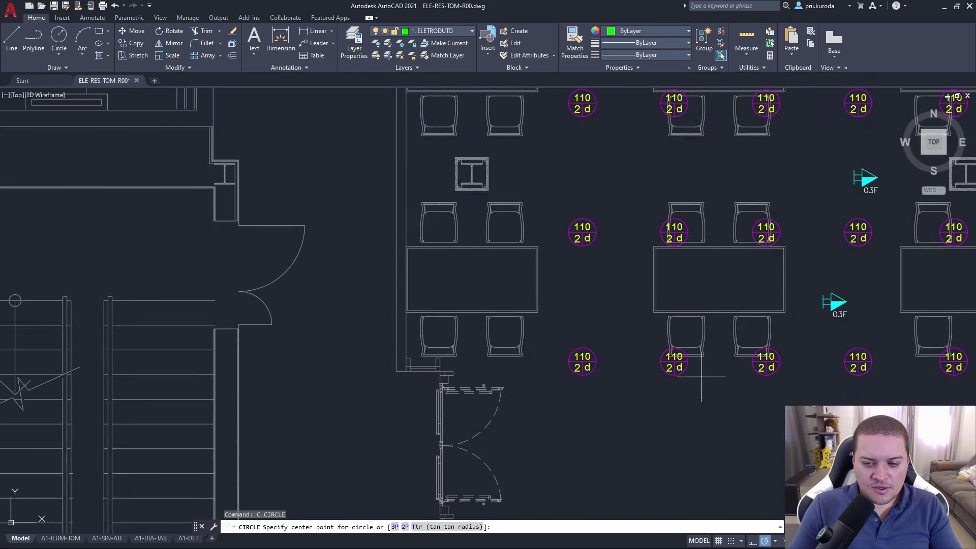
{"action": "scroll", "coordinate": [690, 352], "scroll_direction": "down", "scroll_amount": 3}
{"action": "scroll", "coordinate": [611, 407], "scroll_direction": "down", "scroll_amount": 2}
{"action": "scroll", "coordinate": [524, 441], "scroll_direction": "up", "scroll_amount": 6}
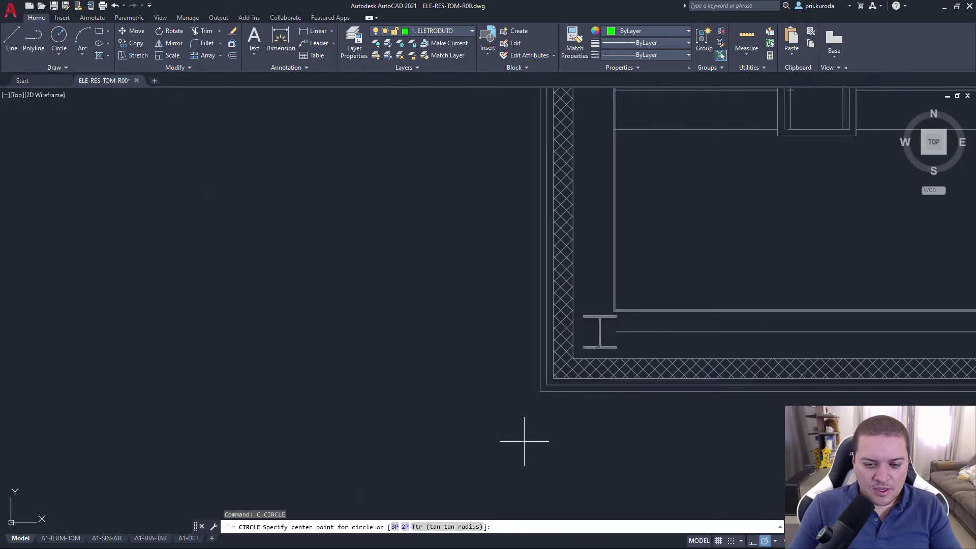
{"action": "left_click", "coordinate": [541, 391]}
{"action": "scroll", "coordinate": [540, 391], "scroll_direction": "down", "scroll_amount": 1}
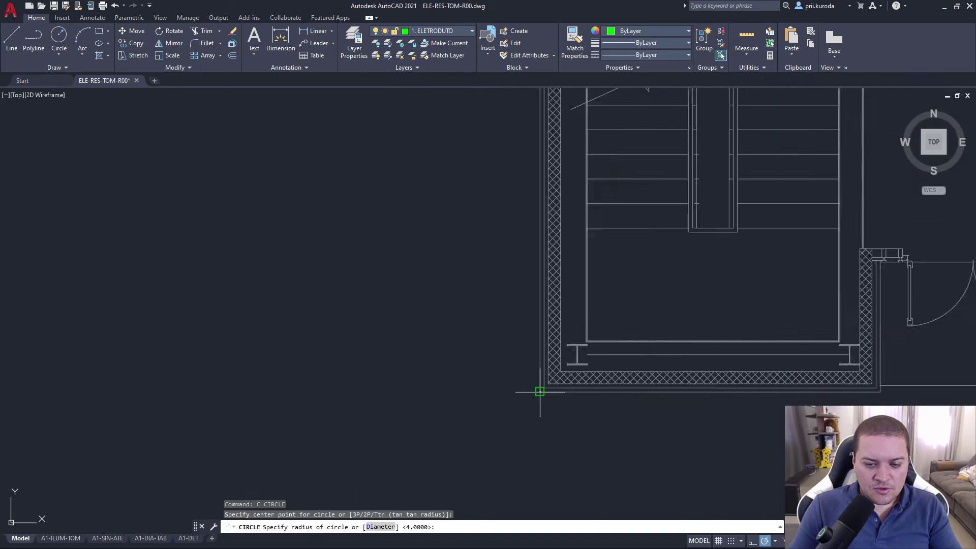
{"action": "scroll", "coordinate": [541, 392], "scroll_direction": "down", "scroll_amount": 2}
{"action": "scroll", "coordinate": [534, 399], "scroll_direction": "down", "scroll_amount": 2}
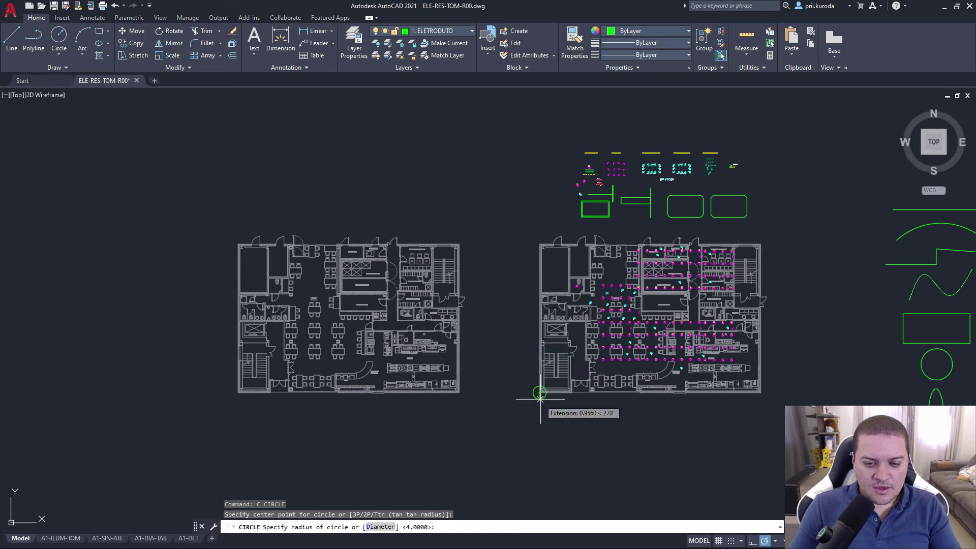
{"action": "key", "text": "Escape"}
{"action": "scroll", "coordinate": [607, 358], "scroll_direction": "up", "scroll_amount": 2}
{"action": "scroll", "coordinate": [591, 344], "scroll_direction": "up", "scroll_amount": 3}
Copy the three dining-table outlets with CO from the staircase wall corner onto the left plan.
{"action": "left_click_drag", "start_coordinate": [568, 382], "coordinate": [670, 347]}
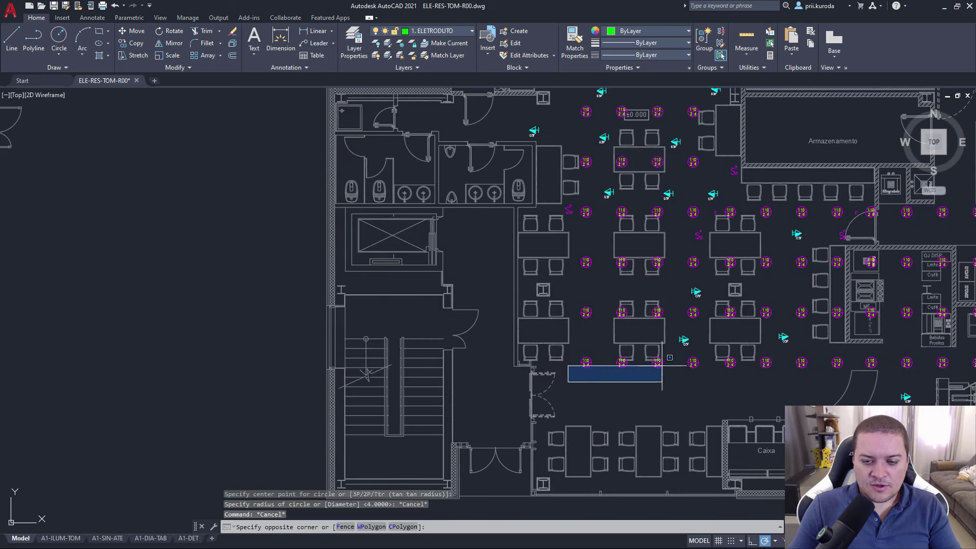
{"action": "type", "text": "co"}
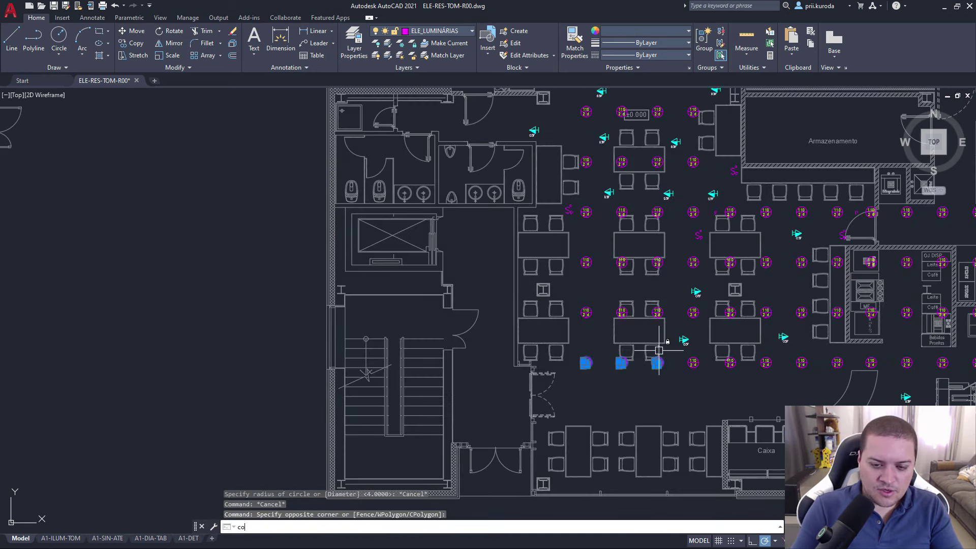
{"action": "key", "text": "Return"}
{"action": "scroll", "coordinate": [386, 432], "scroll_direction": "down", "scroll_amount": 2}
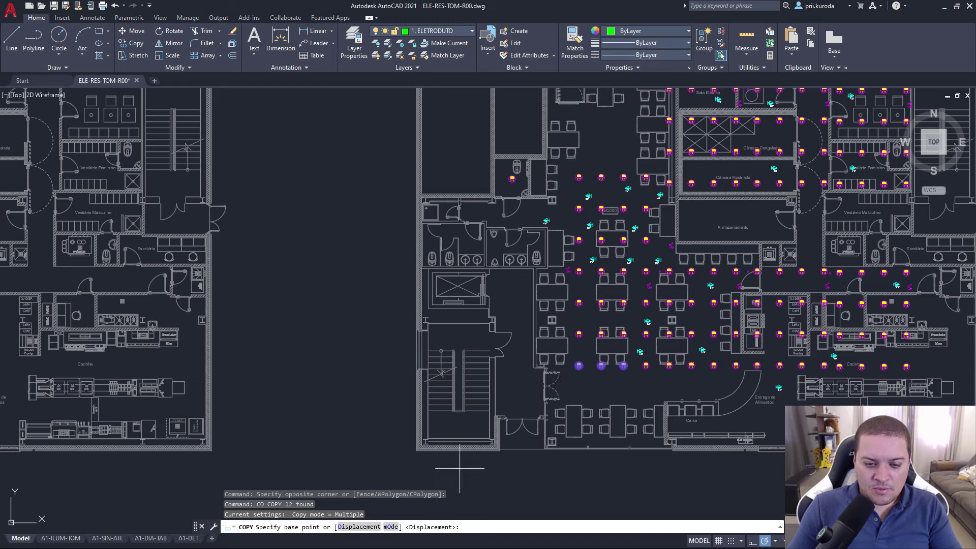
{"action": "scroll", "coordinate": [386, 432], "scroll_direction": "up", "scroll_amount": 3}
{"action": "scroll", "coordinate": [386, 431], "scroll_direction": "up", "scroll_amount": 2}
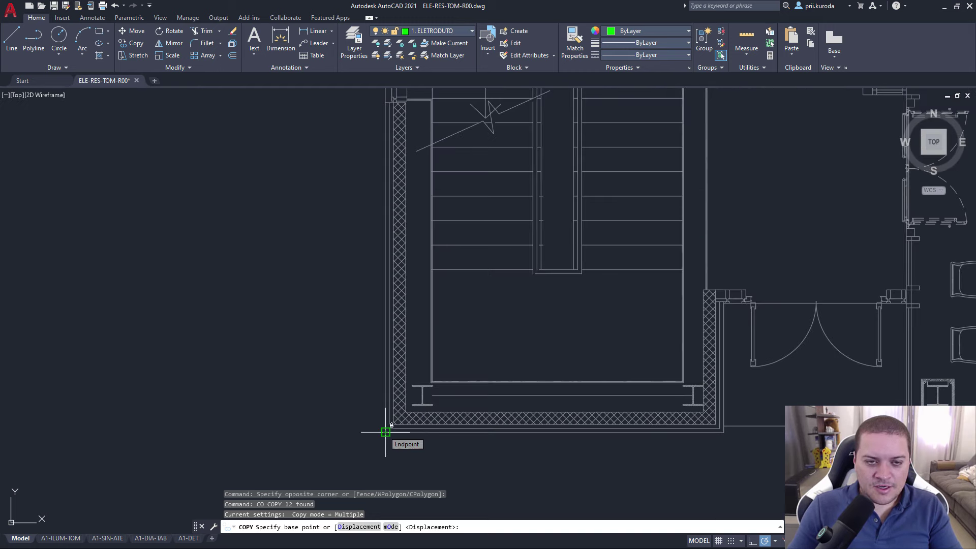
{"action": "scroll", "coordinate": [386, 431], "scroll_direction": "down", "scroll_amount": 2}
{"action": "scroll", "coordinate": [386, 431], "scroll_direction": "up", "scroll_amount": 3}
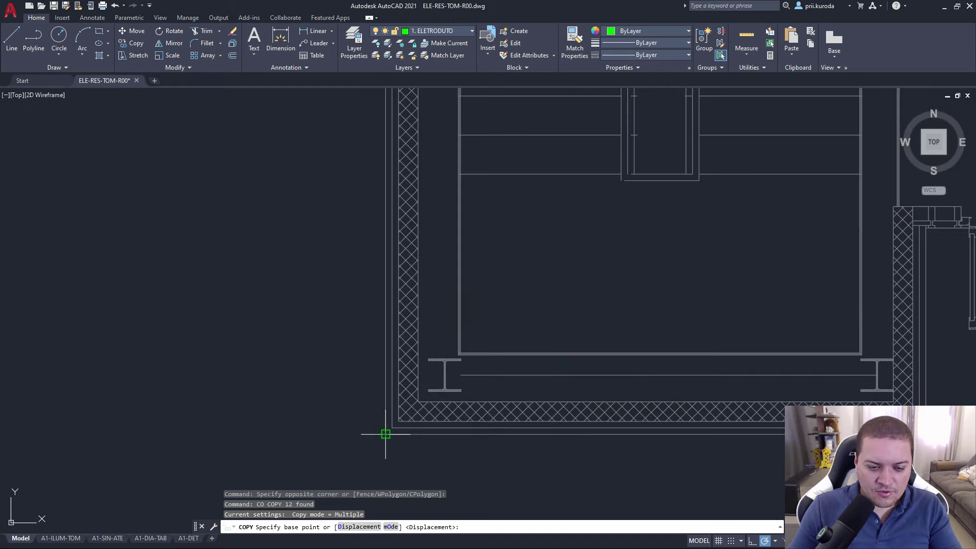
{"action": "left_click", "coordinate": [386, 435]}
{"action": "scroll", "coordinate": [381, 463], "scroll_direction": "down", "scroll_amount": 4}
{"action": "scroll", "coordinate": [524, 394], "scroll_direction": "down", "scroll_amount": 1}
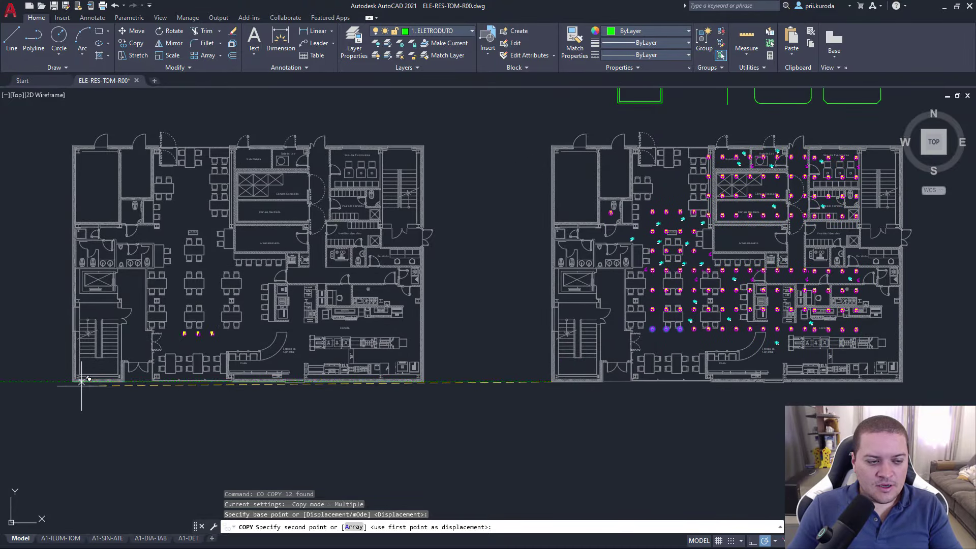
{"action": "left_click", "coordinate": [73, 381]}
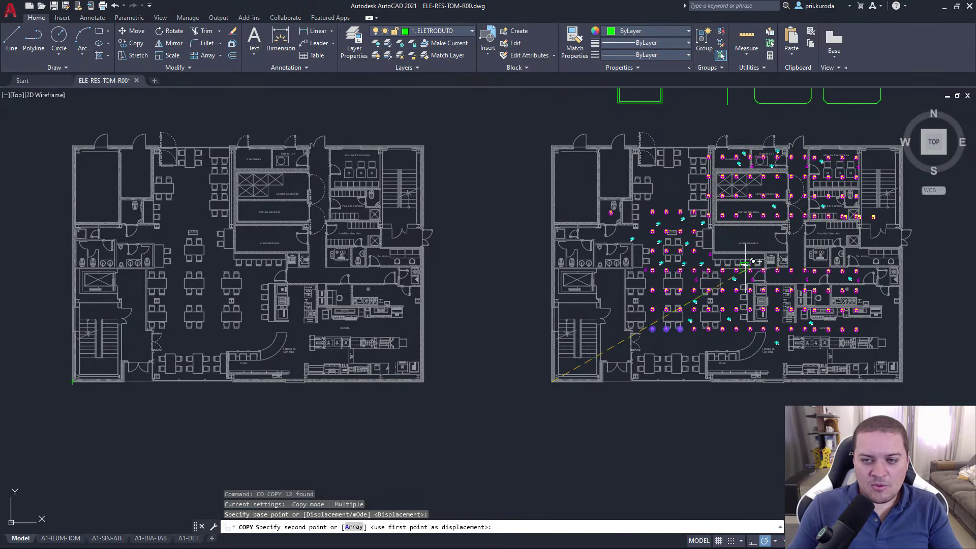
{"action": "scroll", "coordinate": [74, 376], "scroll_direction": "up", "scroll_amount": 5}
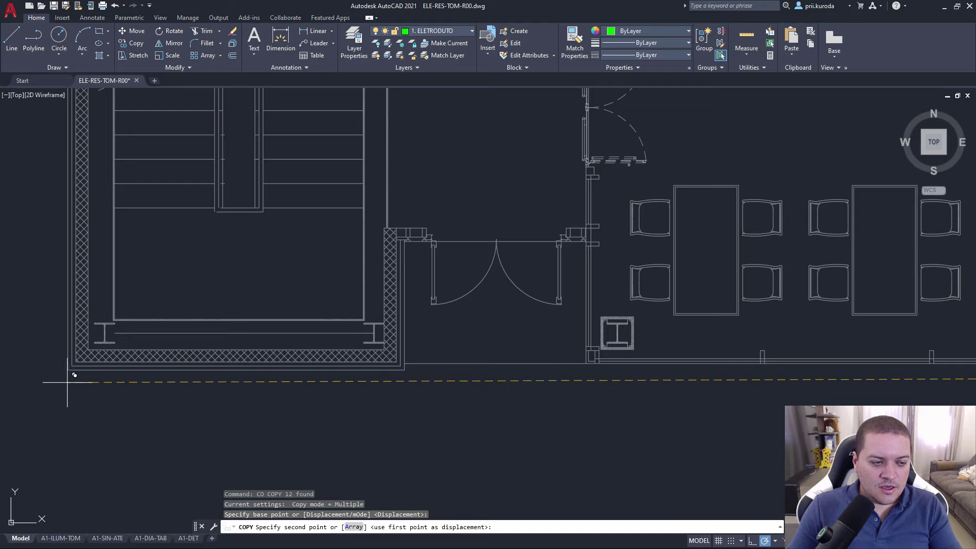
{"action": "left_click", "coordinate": [68, 370]}
{"action": "scroll", "coordinate": [72, 366], "scroll_direction": "down", "scroll_amount": 5}
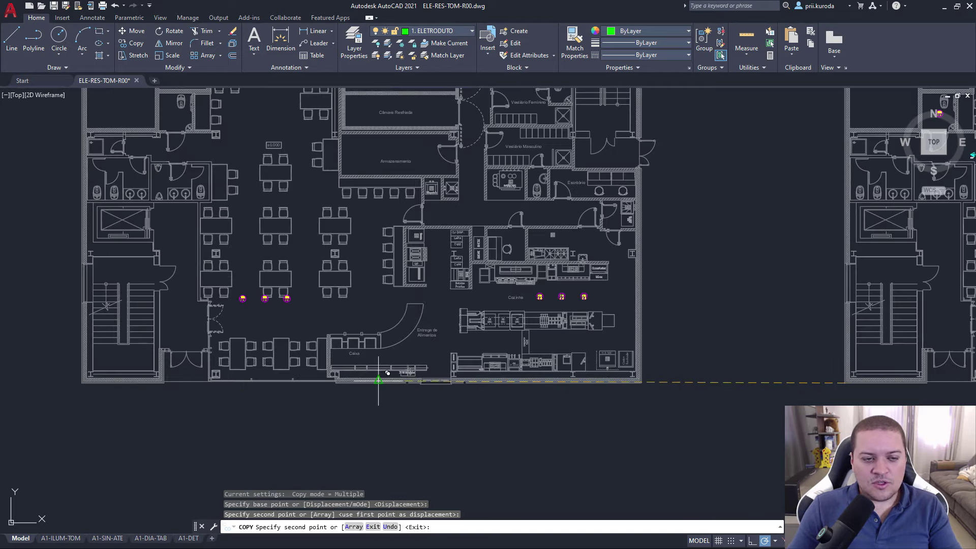
{"action": "key", "text": "Escape"}
Delete the misplaced outlet copies.
{"action": "scroll", "coordinate": [308, 313], "scroll_direction": "down", "scroll_amount": 2}
{"action": "scroll", "coordinate": [308, 313], "scroll_direction": "down", "scroll_amount": 1}
{"action": "scroll", "coordinate": [554, 343], "scroll_direction": "up", "scroll_amount": 5}
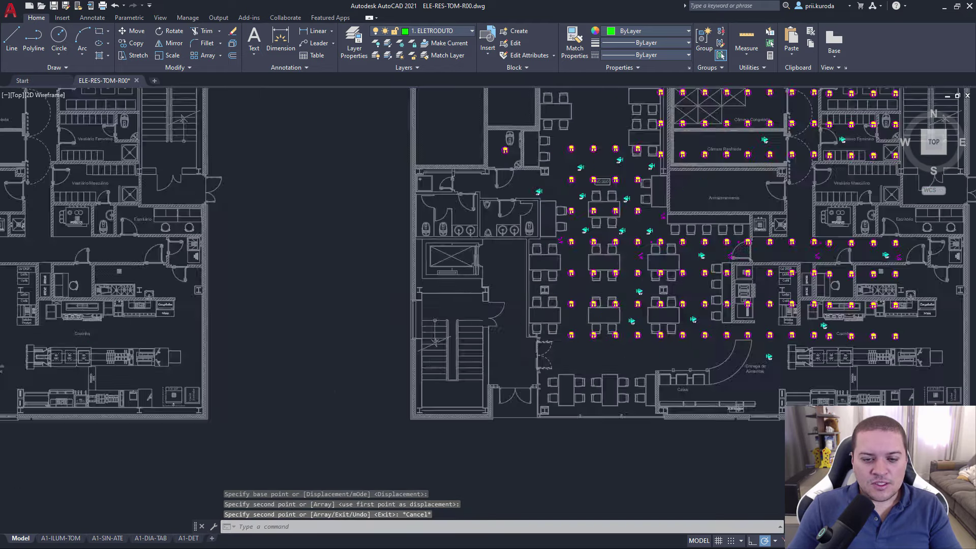
{"action": "scroll", "coordinate": [665, 327], "scroll_direction": "down", "scroll_amount": 5}
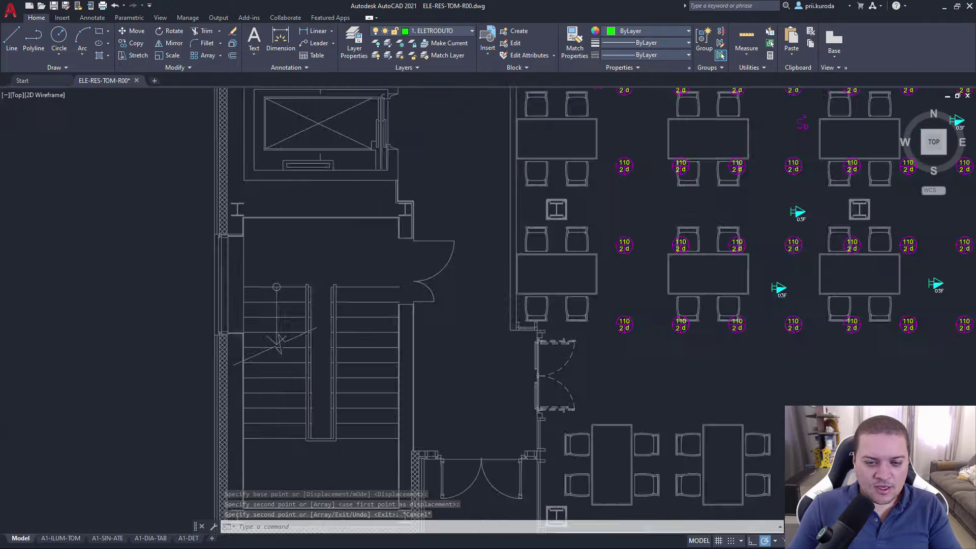
{"action": "middle_click_drag", "start_coordinate": [665, 327], "coordinate": [802, 325]}
{"action": "scroll", "coordinate": [351, 320], "scroll_direction": "up", "scroll_amount": 2}
{"action": "scroll", "coordinate": [351, 320], "scroll_direction": "up", "scroll_amount": 4}
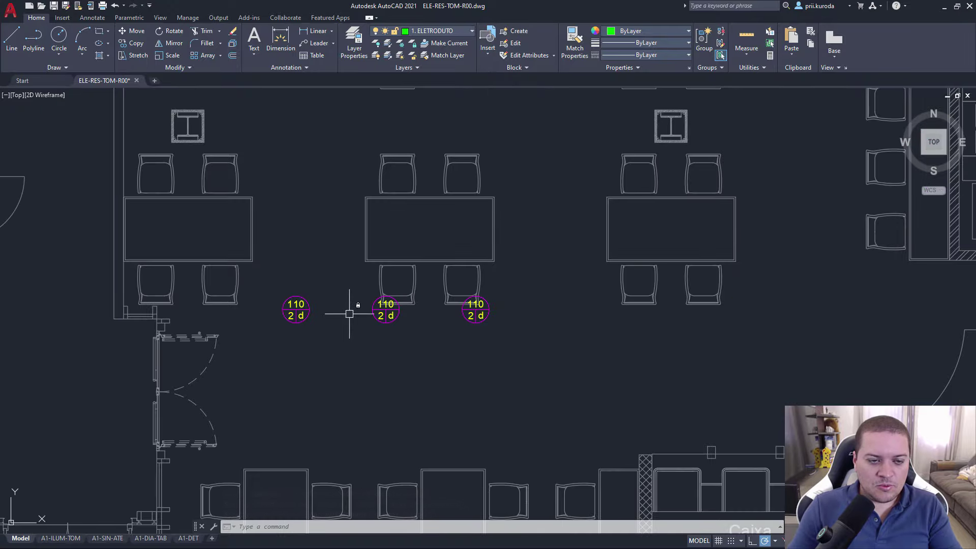
{"action": "left_click", "coordinate": [253, 368]}
{"action": "left_click", "coordinate": [461, 270]}
{"action": "key", "text": "Delete"}
Copy the three outlets with base point (Ctrl+Shift+C) at the right plan's lower-left wall corner.
{"action": "scroll", "coordinate": [588, 233], "scroll_direction": "down", "scroll_amount": 4}
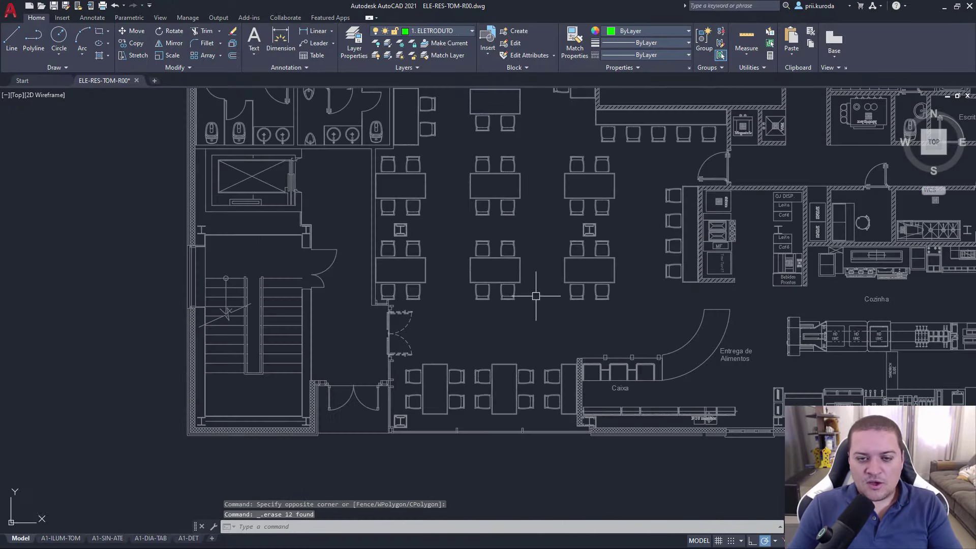
{"action": "scroll", "coordinate": [708, 331], "scroll_direction": "down", "scroll_amount": 3}
{"action": "middle_click_drag", "start_coordinate": [707, 331], "coordinate": [453, 328]}
{"action": "scroll", "coordinate": [569, 327], "scroll_direction": "up", "scroll_amount": 6}
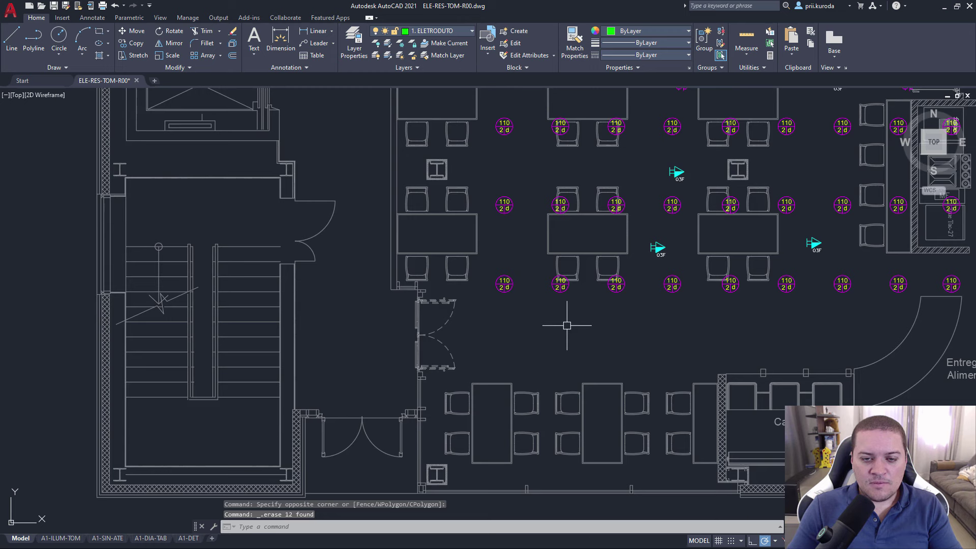
{"action": "scroll", "coordinate": [570, 321], "scroll_direction": "up", "scroll_amount": 1}
{"action": "left_click", "coordinate": [403, 328]}
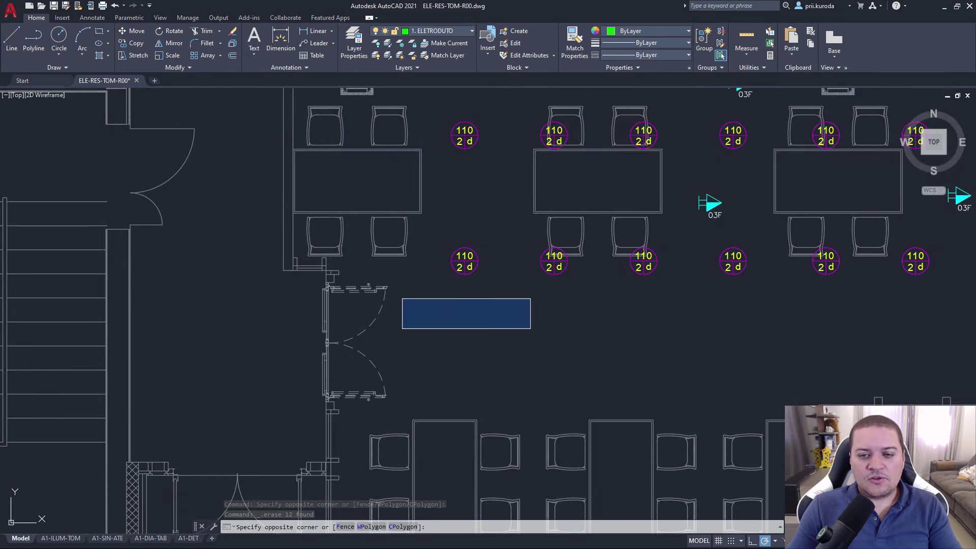
{"action": "left_click", "coordinate": [680, 232]}
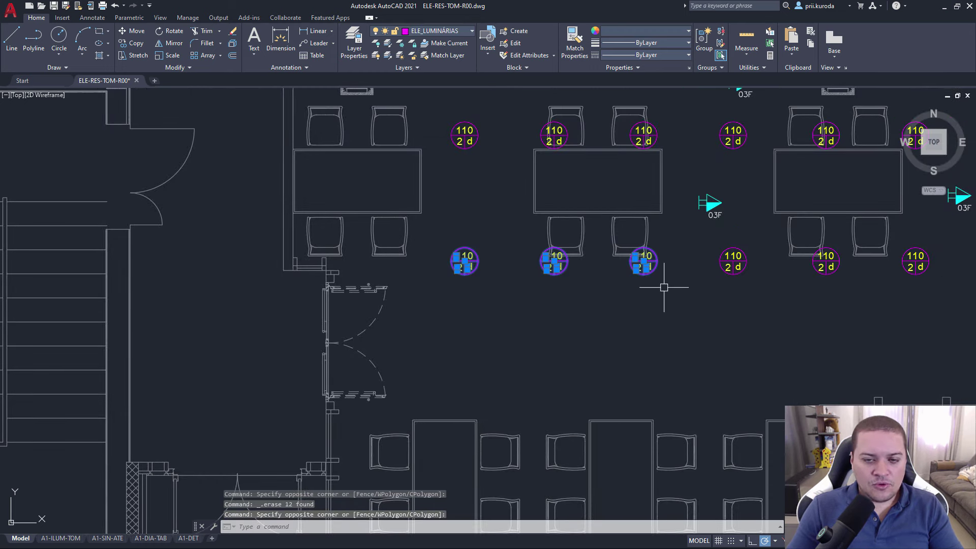
{"action": "scroll", "coordinate": [664, 288], "scroll_direction": "down", "scroll_amount": 6}
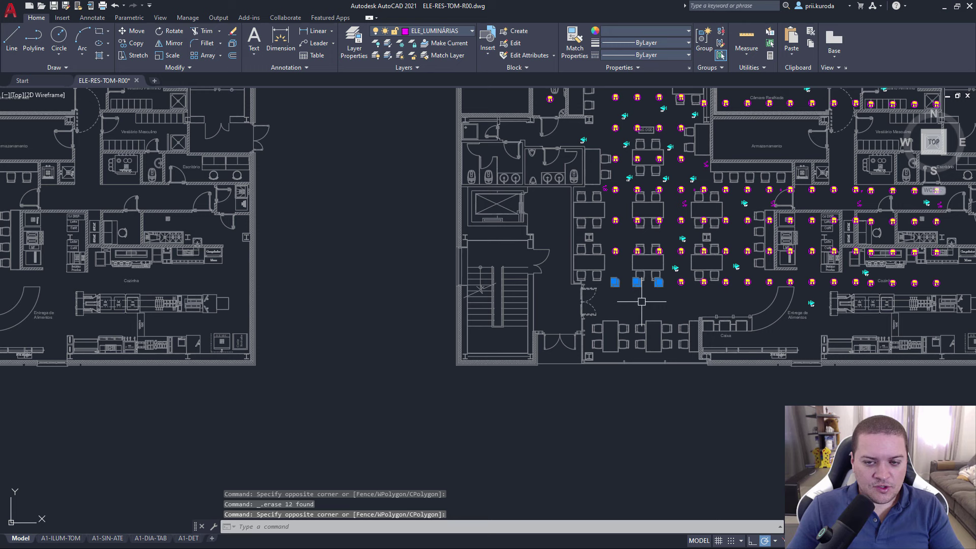
{"action": "key", "text": "ctrl+shift+c"}
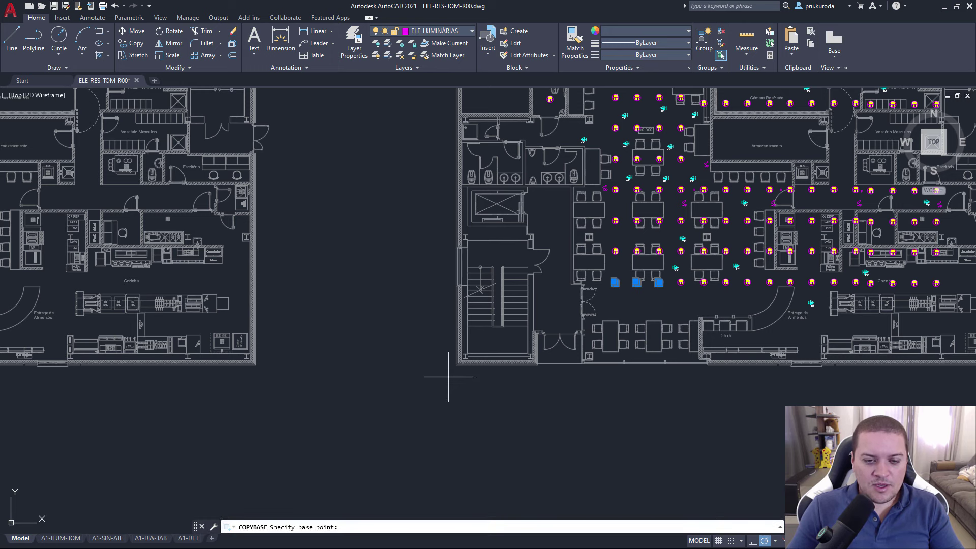
{"action": "scroll", "coordinate": [472, 386], "scroll_direction": "up", "scroll_amount": 5}
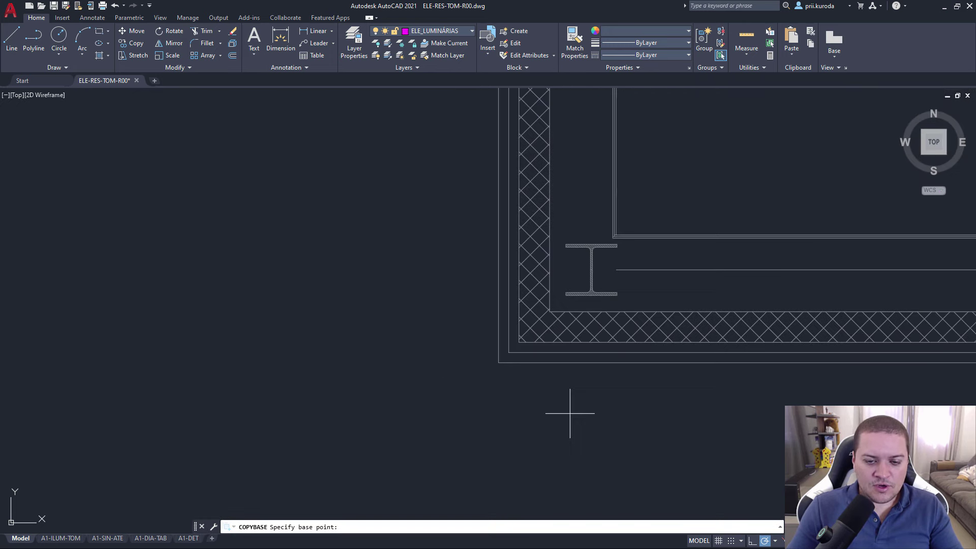
{"action": "left_click", "coordinate": [499, 363]}
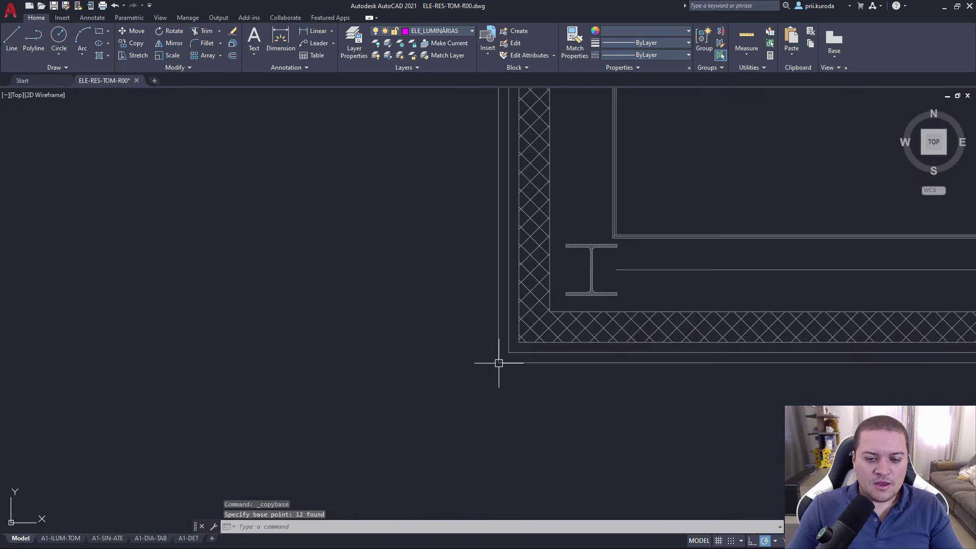
Paste the outlets at the left floor plan's matching lower-left corner.
{"action": "scroll", "coordinate": [470, 427], "scroll_direction": "down", "scroll_amount": 4}
{"action": "scroll", "coordinate": [470, 427], "scroll_direction": "down", "scroll_amount": 3}
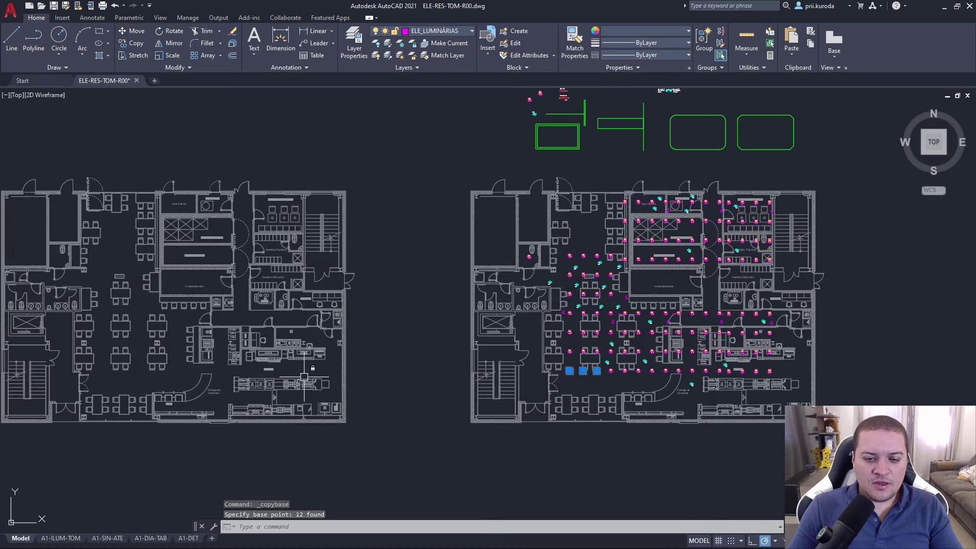
{"action": "middle_click_drag", "start_coordinate": [304, 378], "coordinate": [559, 327]}
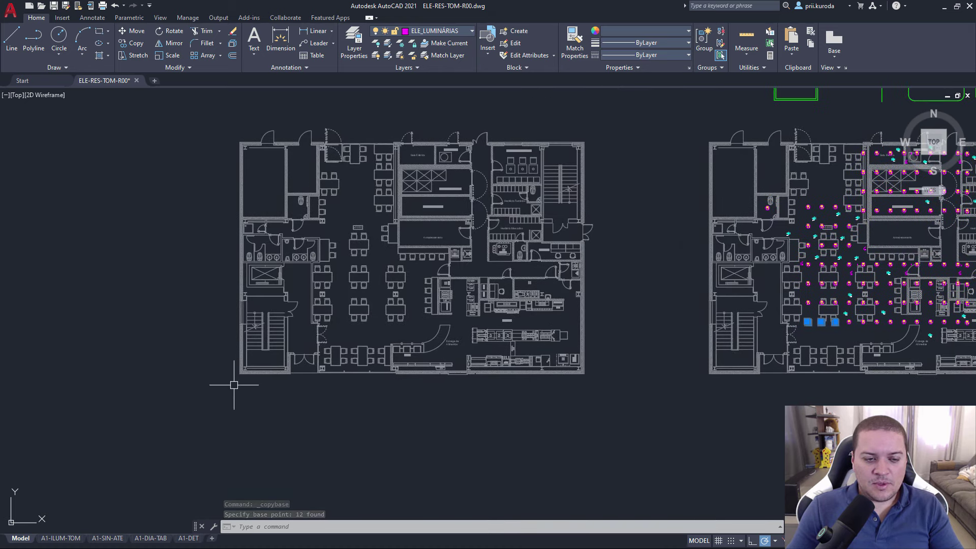
{"action": "key", "text": "ctrl+v"}
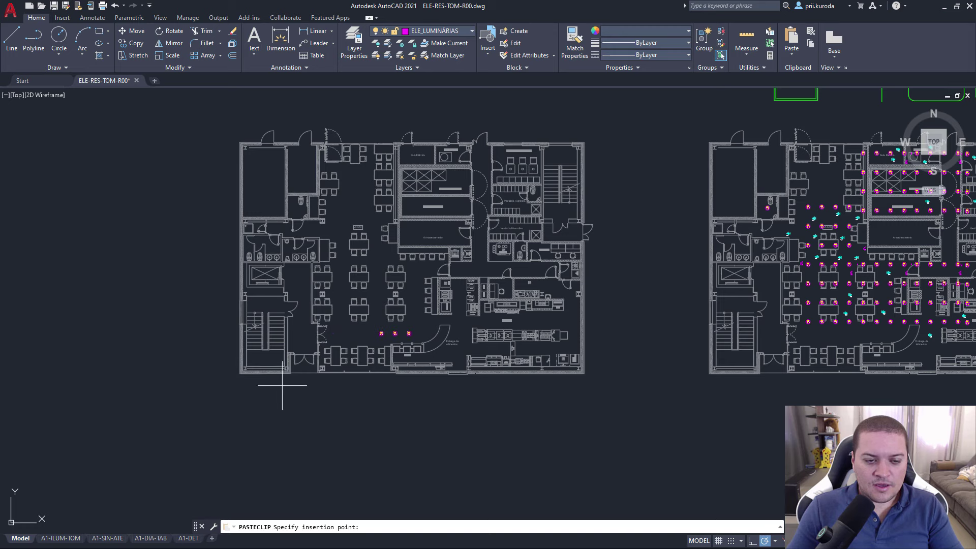
{"action": "scroll", "coordinate": [242, 395], "scroll_direction": "up", "scroll_amount": 5}
{"action": "scroll", "coordinate": [251, 366], "scroll_direction": "up", "scroll_amount": 4}
{"action": "scroll", "coordinate": [257, 351], "scroll_direction": "up", "scroll_amount": 3}
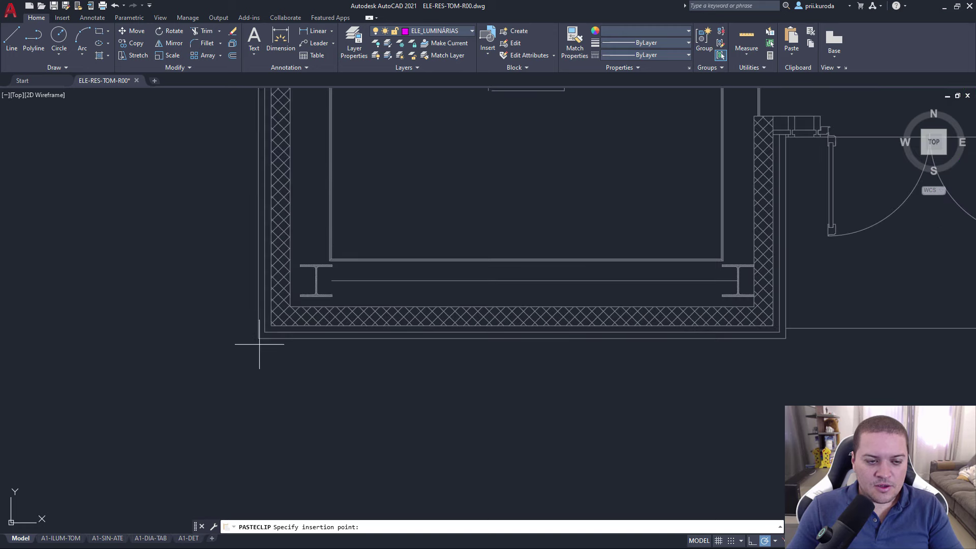
{"action": "left_click", "coordinate": [259, 338]}
{"action": "scroll", "coordinate": [259, 333], "scroll_direction": "down", "scroll_amount": 6}
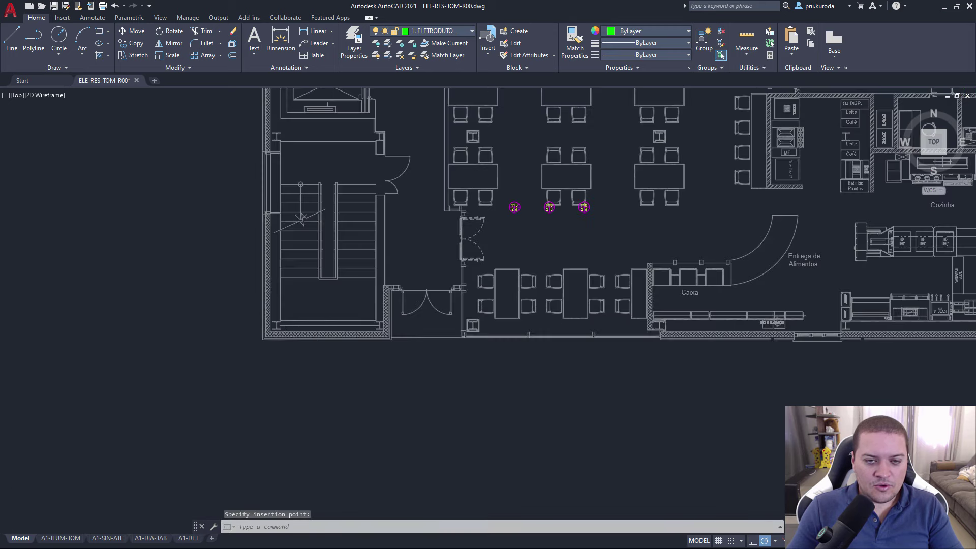
{"action": "scroll", "coordinate": [438, 301], "scroll_direction": "down", "scroll_amount": 2}
{"action": "scroll", "coordinate": [438, 301], "scroll_direction": "up", "scroll_amount": 5}
{"action": "scroll", "coordinate": [415, 219], "scroll_direction": "down", "scroll_amount": 5}
{"action": "scroll", "coordinate": [414, 219], "scroll_direction": "down", "scroll_amount": 4}
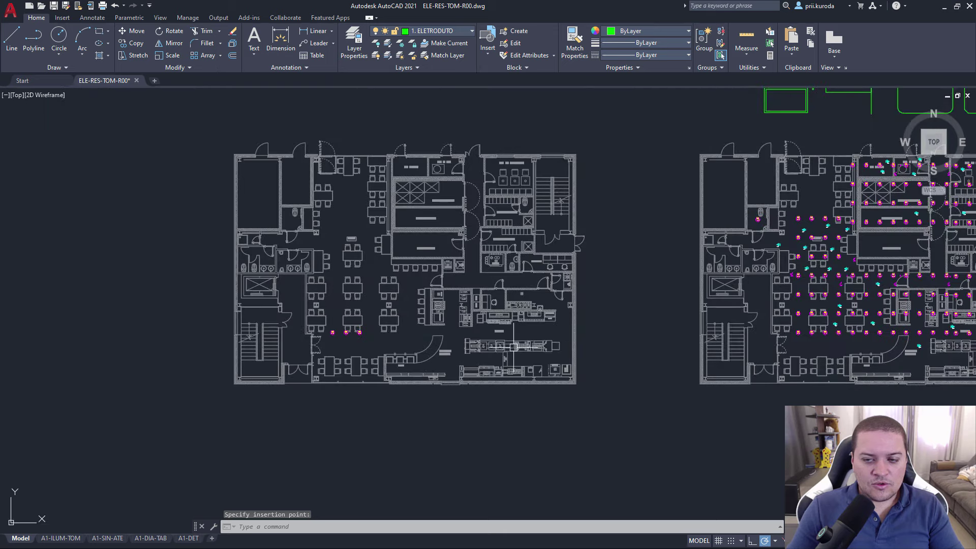
{"action": "middle_click_drag", "start_coordinate": [610, 285], "coordinate": [428, 290]}
{"action": "scroll", "coordinate": [619, 351], "scroll_direction": "up", "scroll_amount": 5}
Start copying the three outlets beside the dining tables, then cancel the copy.
{"action": "left_click", "coordinate": [594, 351]}
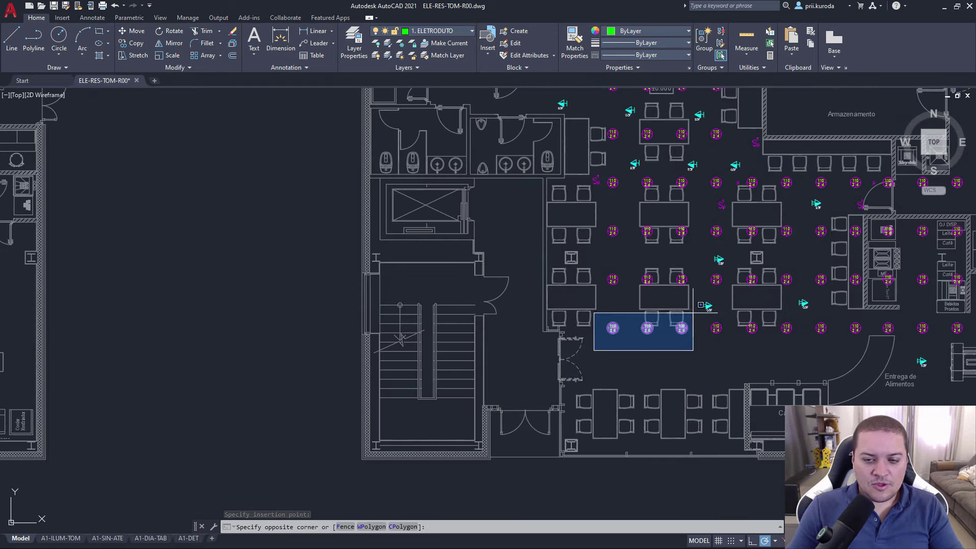
{"action": "left_click", "coordinate": [696, 312]}
{"action": "type", "text": "co"}
{"action": "key", "text": "Return"}
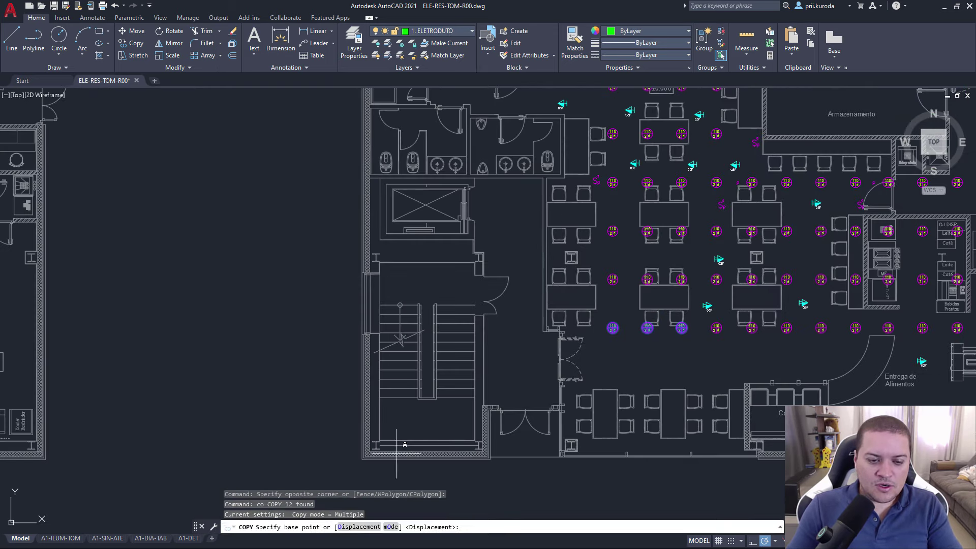
{"action": "left_click", "coordinate": [362, 460]}
{"action": "scroll", "coordinate": [362, 459], "scroll_direction": "down", "scroll_amount": 5}
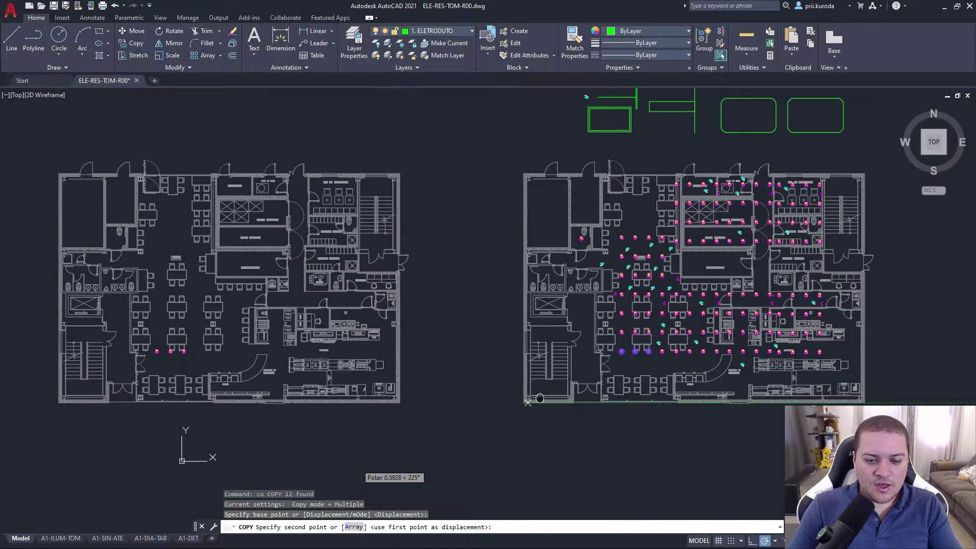
{"action": "scroll", "coordinate": [457, 414], "scroll_direction": "up", "scroll_amount": 3}
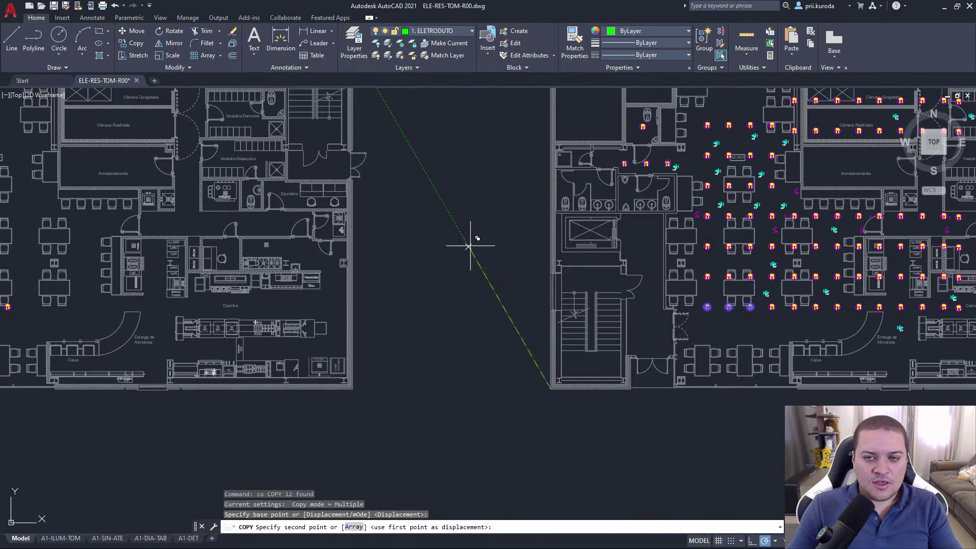
{"action": "scroll", "coordinate": [239, 272], "scroll_direction": "down", "scroll_amount": 2}
{"action": "middle_click_drag", "start_coordinate": [280, 300], "coordinate": [573, 317]}
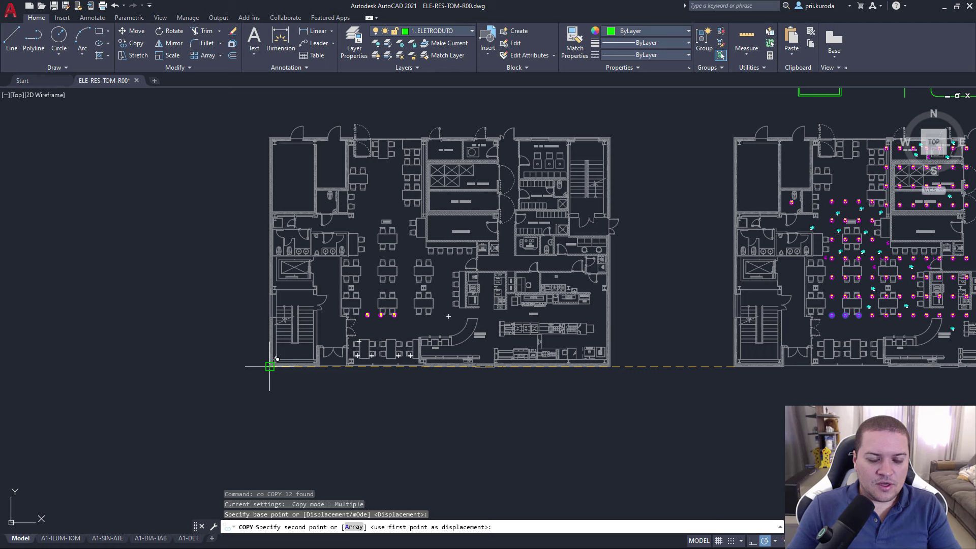
{"action": "key", "text": "Escape"}
Swap the left plan's three luminaires for COPYBASE copies of the right plan's, then view A1-ILUM-TOM.
{"action": "left_click", "coordinate": [358, 328]}
{"action": "left_click", "coordinate": [426, 296]}
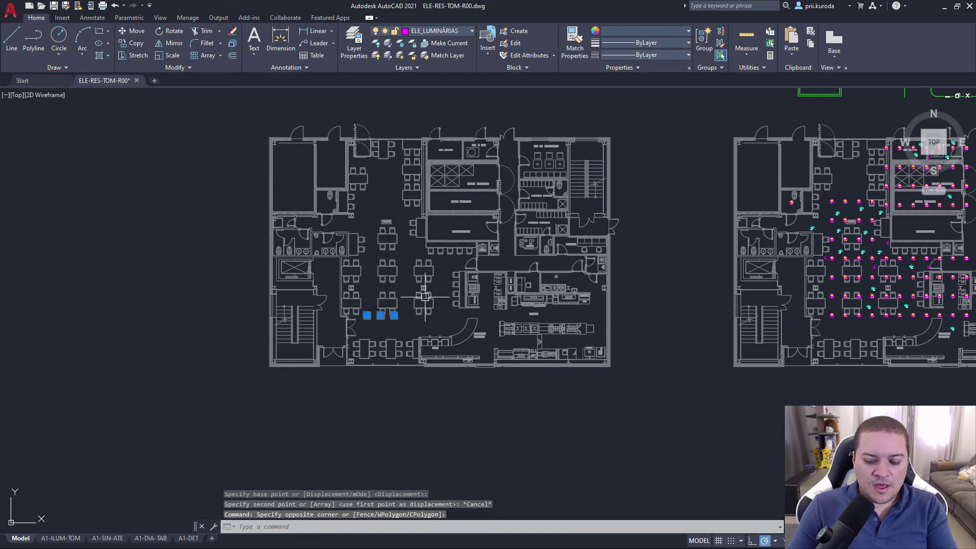
{"action": "key", "text": "Delete"}
{"action": "left_click", "coordinate": [824, 329]}
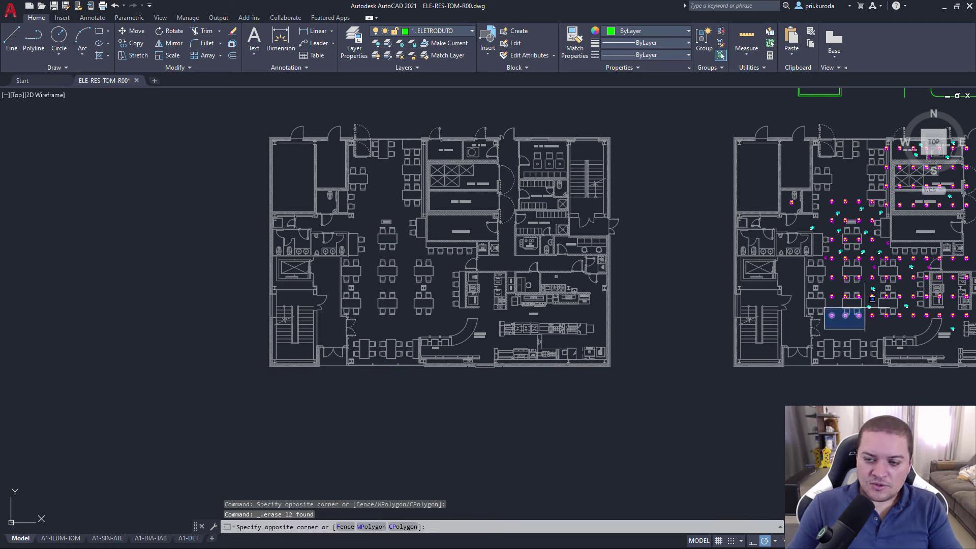
{"action": "left_click", "coordinate": [865, 305]}
{"action": "key", "text": "ctrl+shift+c"}
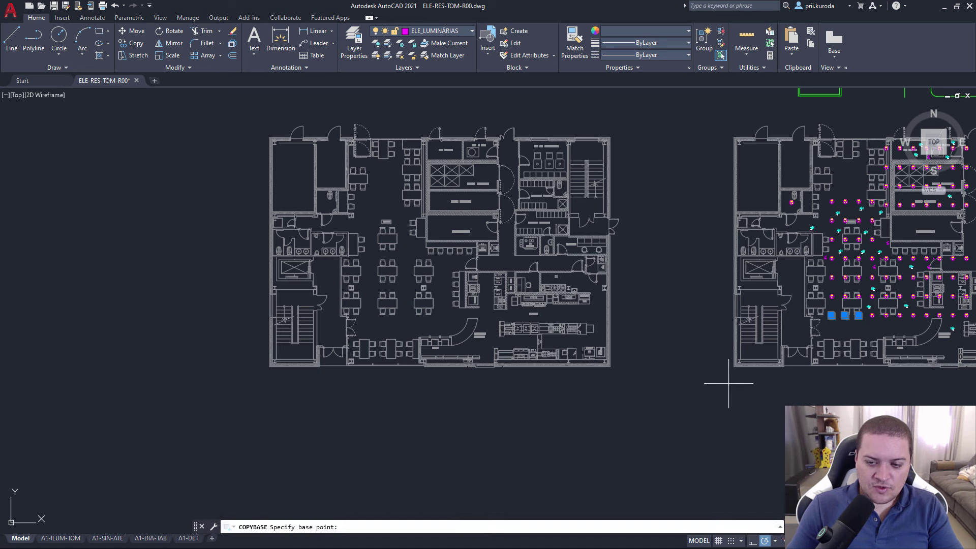
{"action": "left_click", "coordinate": [734, 366]}
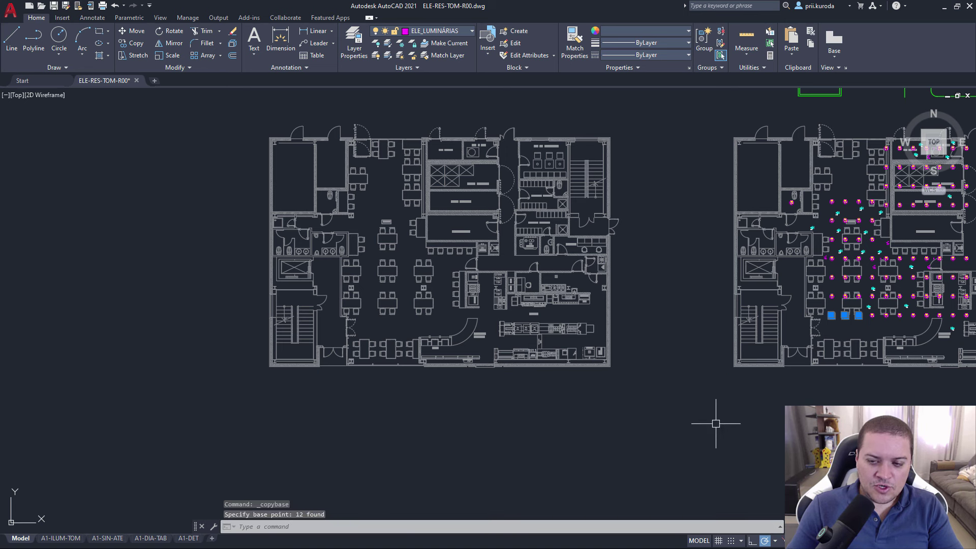
{"action": "key", "text": "ctrl+v"}
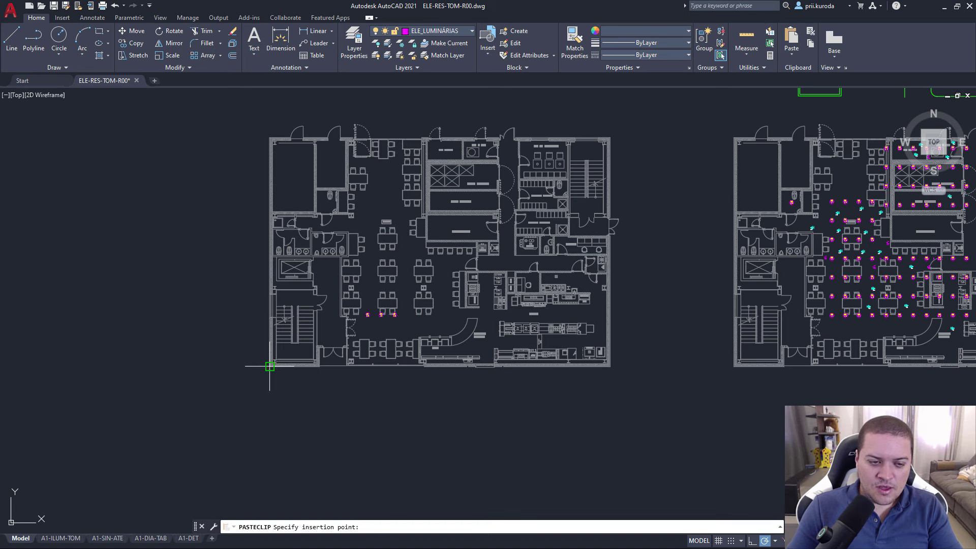
{"action": "left_click", "coordinate": [270, 366]}
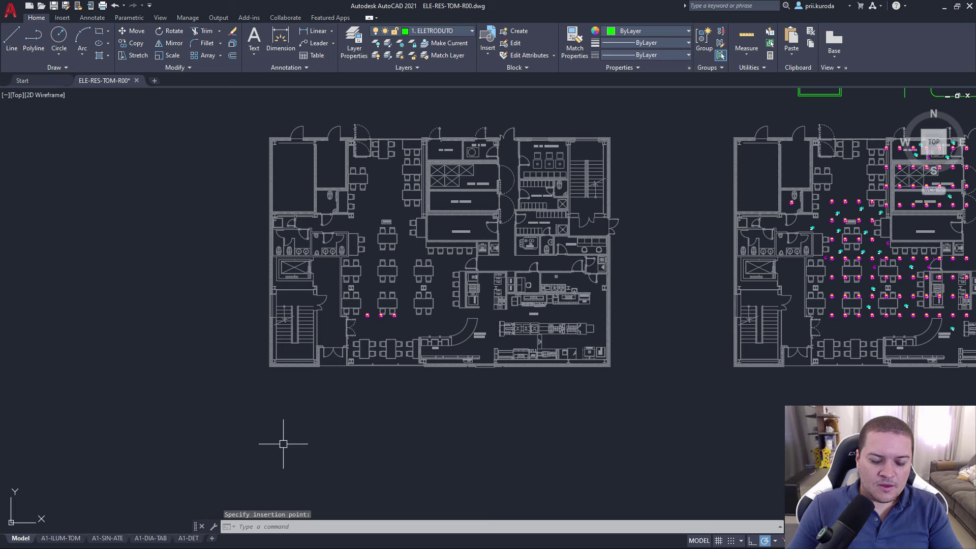
{"action": "left_click", "coordinate": [61, 538]}
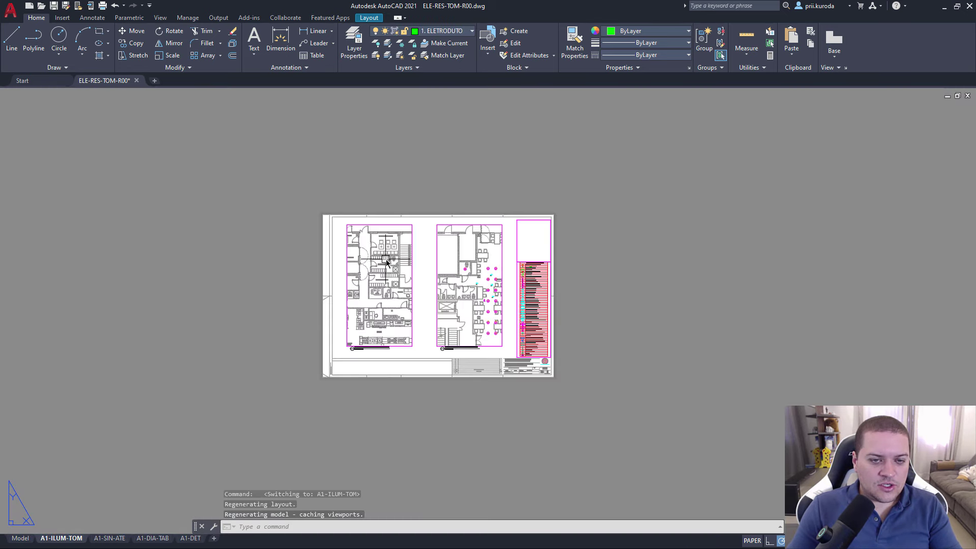
Delete the four viewports and their titles from the A1-SIN-ATE sheet.
{"action": "scroll", "coordinate": [386, 262], "scroll_direction": "up", "scroll_amount": 2}
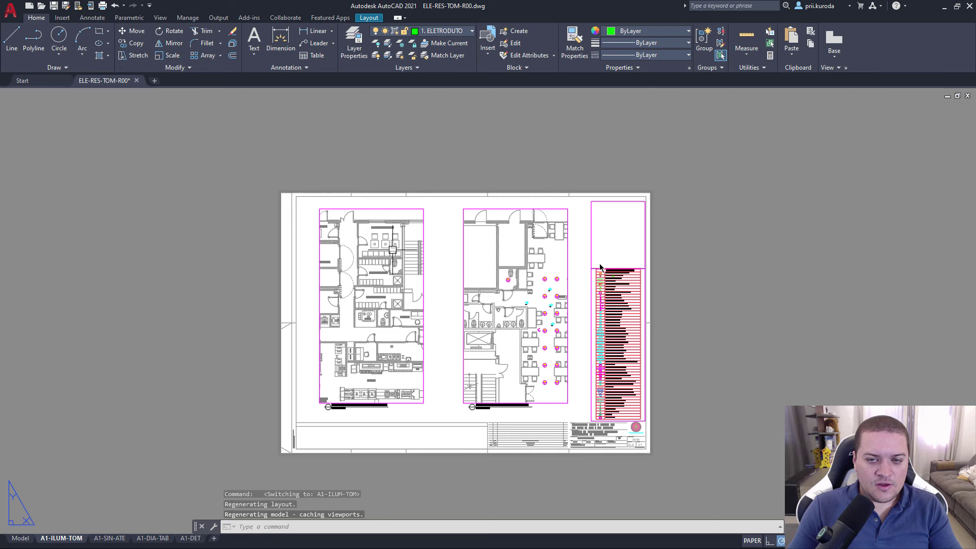
{"action": "left_click", "coordinate": [556, 278]}
{"action": "key", "text": "Escape"}
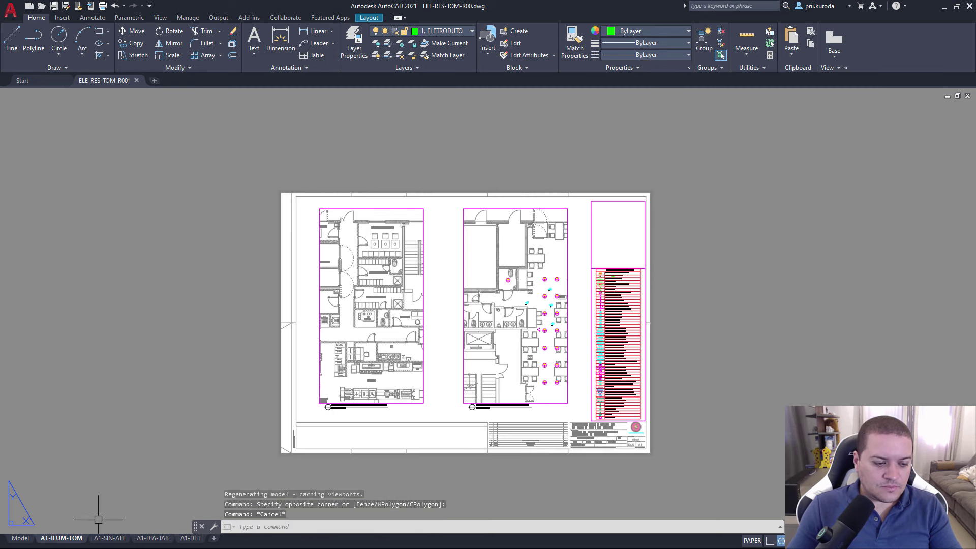
{"action": "left_click", "coordinate": [104, 539]}
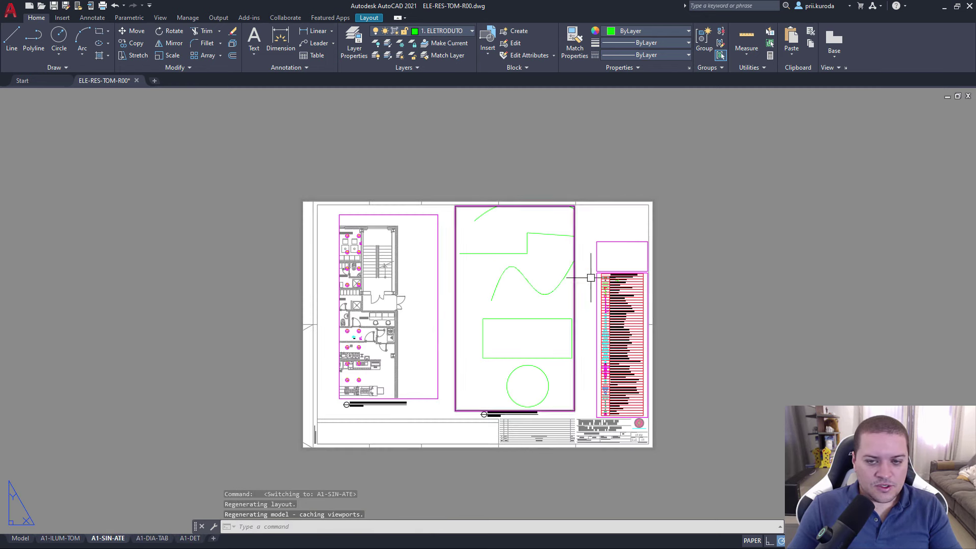
{"action": "left_click", "coordinate": [626, 234]}
{"action": "left_click", "coordinate": [333, 359]}
{"action": "key", "text": "Delete"}
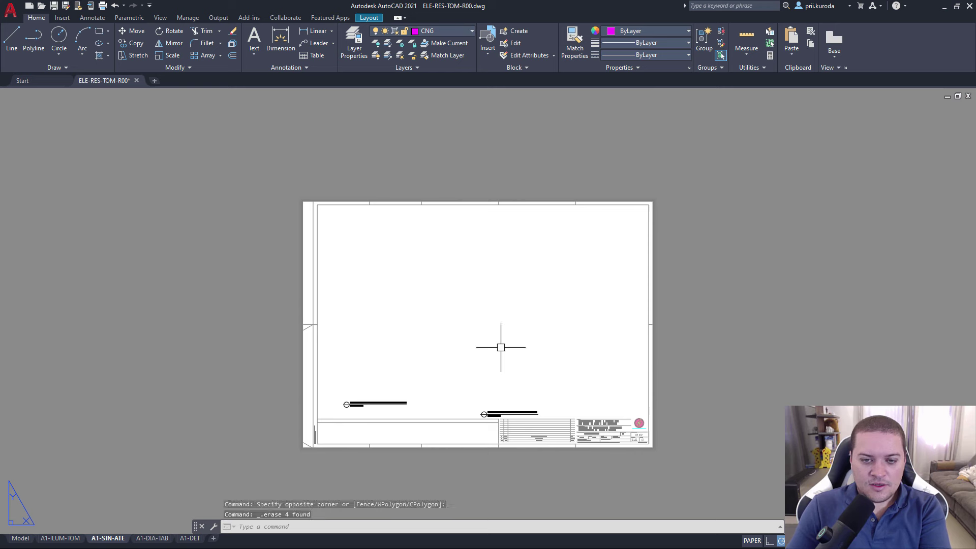
{"action": "left_click", "coordinate": [335, 382]}
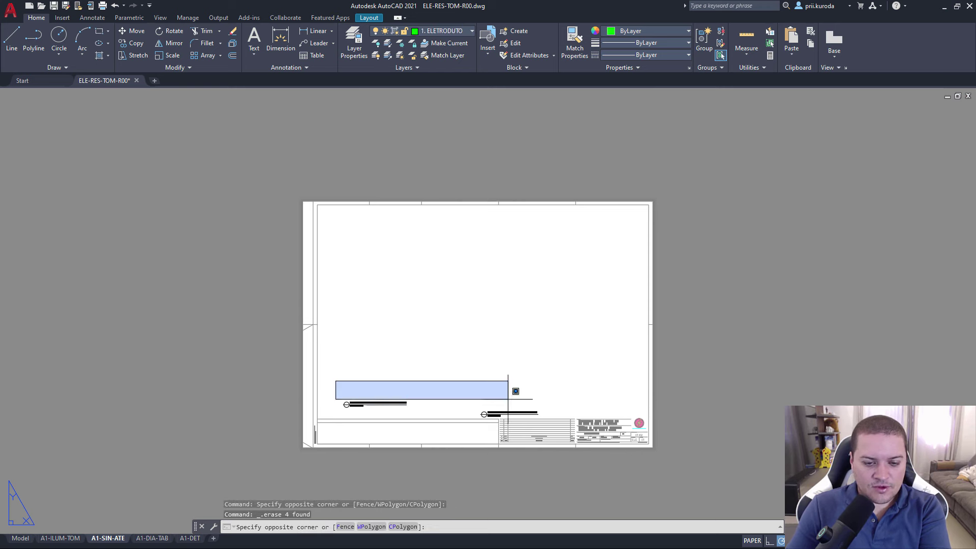
{"action": "left_click", "coordinate": [555, 414]}
{"action": "key", "text": "Delete"}
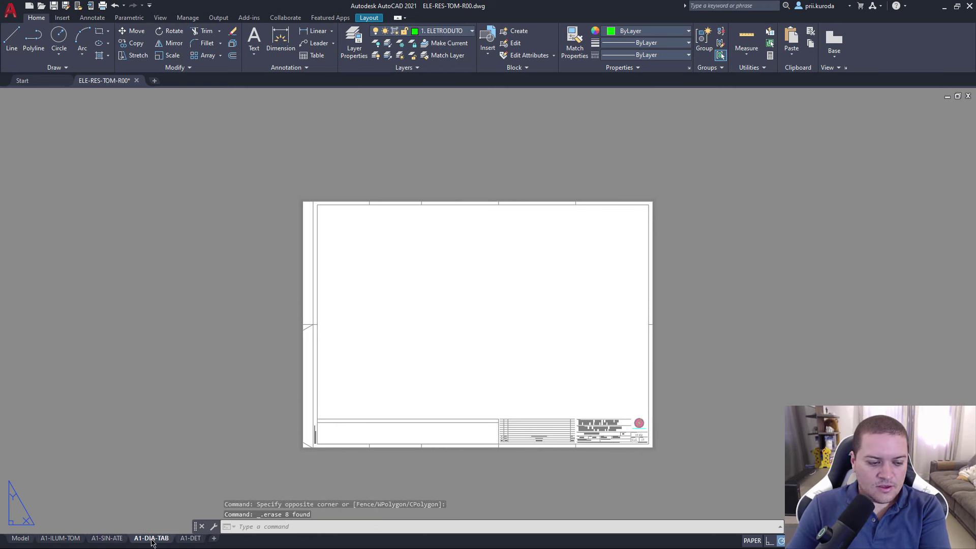
Delete the viewports from the A1-DIA-TAB sheet.
{"action": "left_click", "coordinate": [152, 539]}
{"action": "scroll", "coordinate": [514, 270], "scroll_direction": "down", "scroll_amount": 5}
{"action": "left_click", "coordinate": [621, 236]}
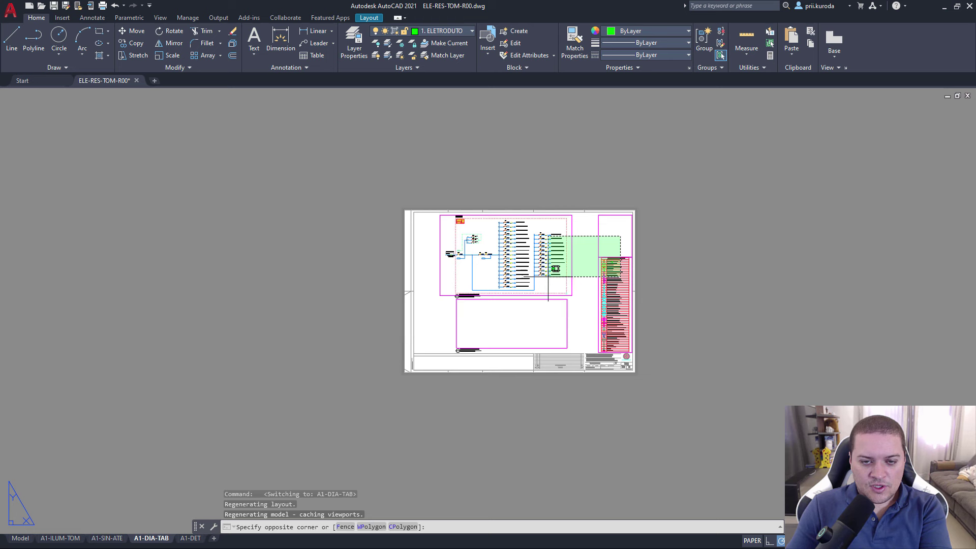
{"action": "left_click", "coordinate": [445, 337]}
{"action": "key", "text": "Delete"}
{"action": "scroll", "coordinate": [457, 337], "scroll_direction": "up", "scroll_amount": 5}
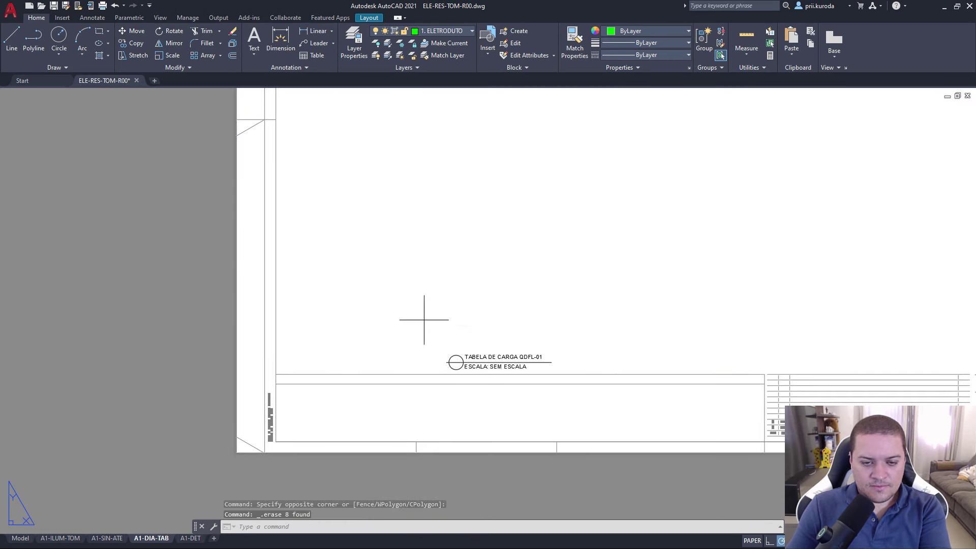
{"action": "scroll", "coordinate": [541, 392], "scroll_direction": "down", "scroll_amount": 5}
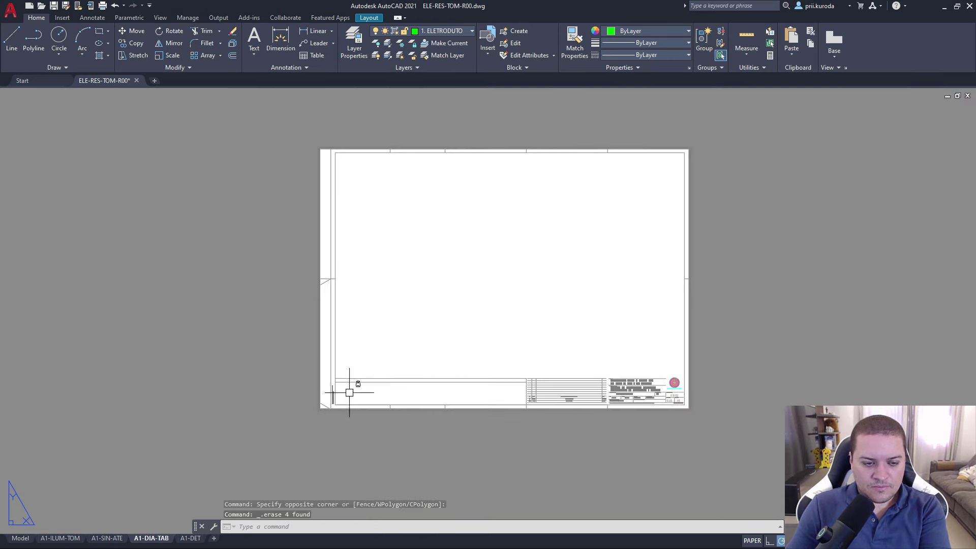
Select the A1-DET sheet's viewports for removal.
{"action": "left_click", "coordinate": [189, 538]}
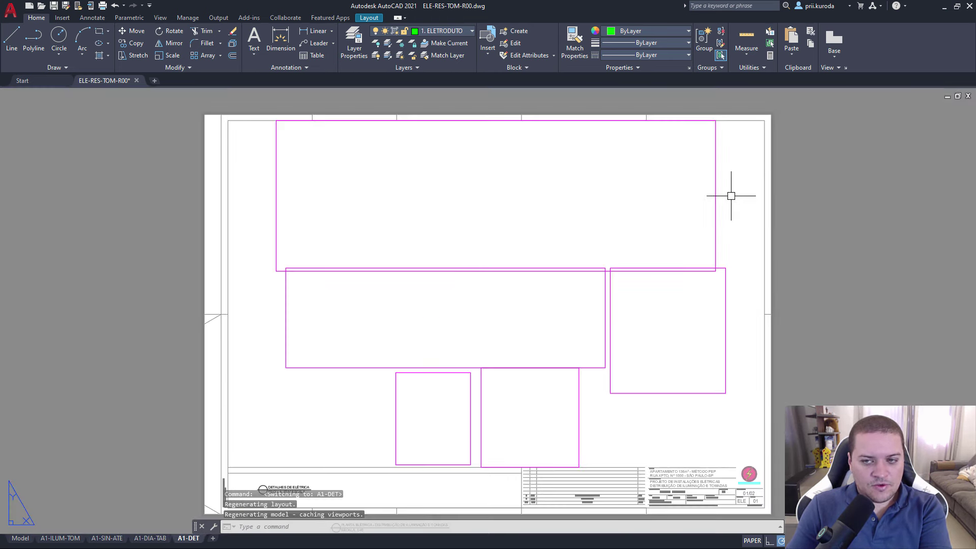
{"action": "left_click", "coordinate": [150, 538]}
{"action": "key", "text": "Escape"}
{"action": "left_click", "coordinate": [189, 538]}
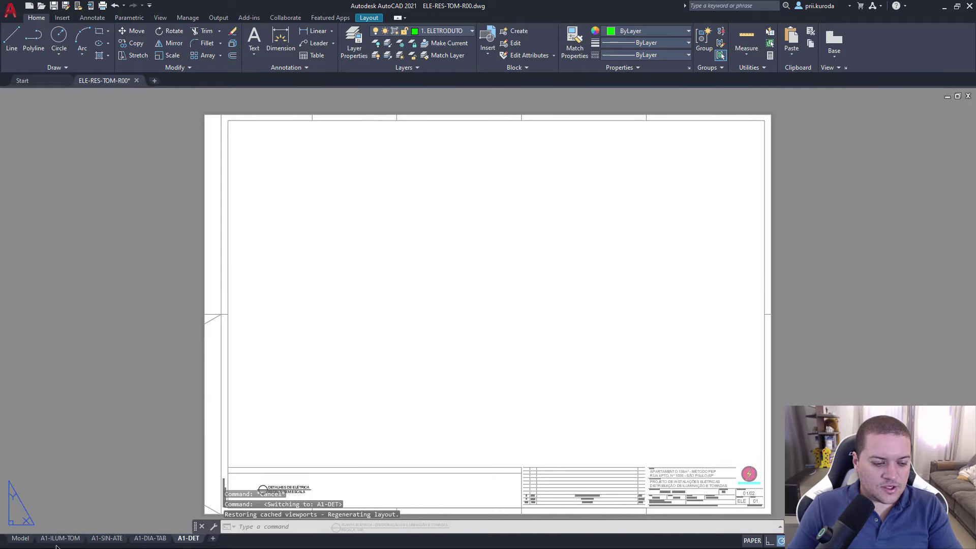
Copy the three A1-ILUM-TOM viewports and both viewport titles with a base point.
{"action": "left_click", "coordinate": [56, 541]}
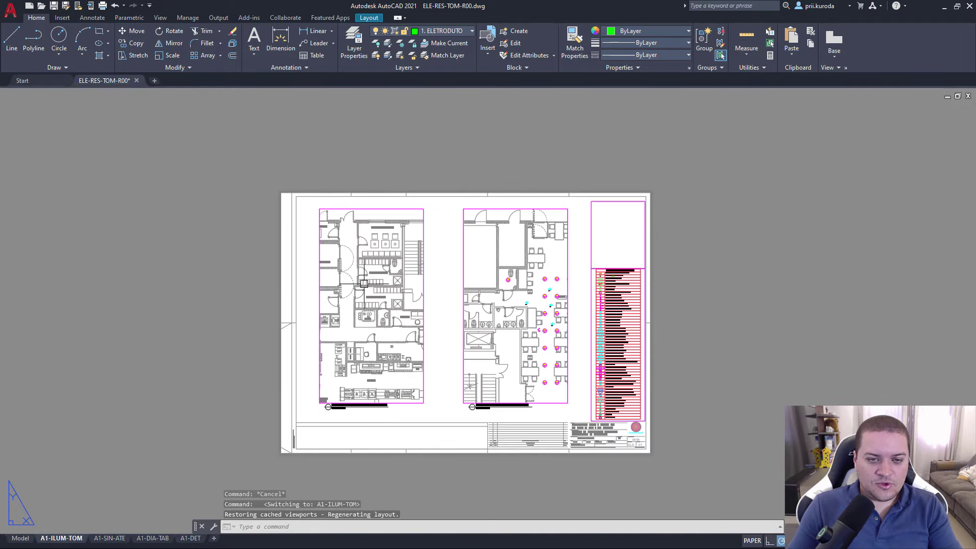
{"action": "left_click", "coordinate": [628, 248]}
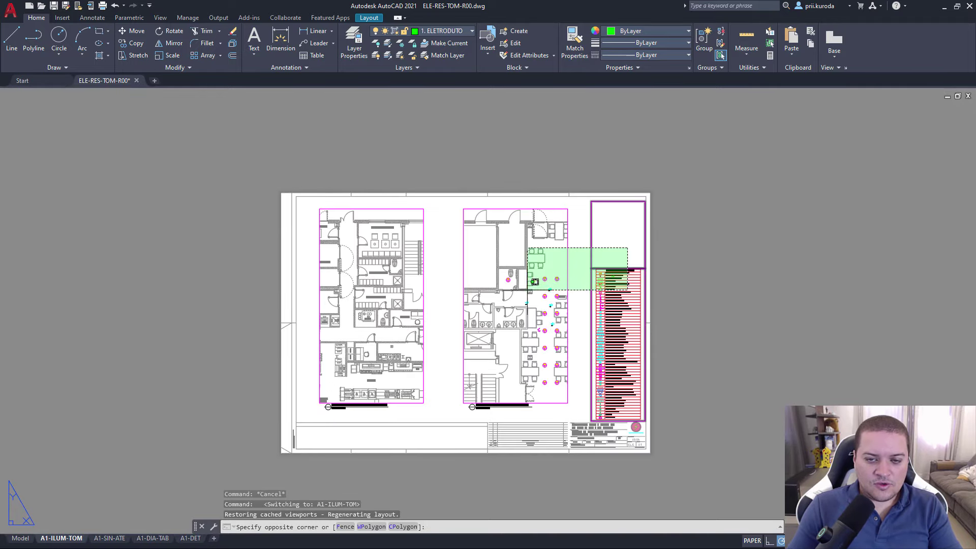
{"action": "left_click", "coordinate": [363, 327]}
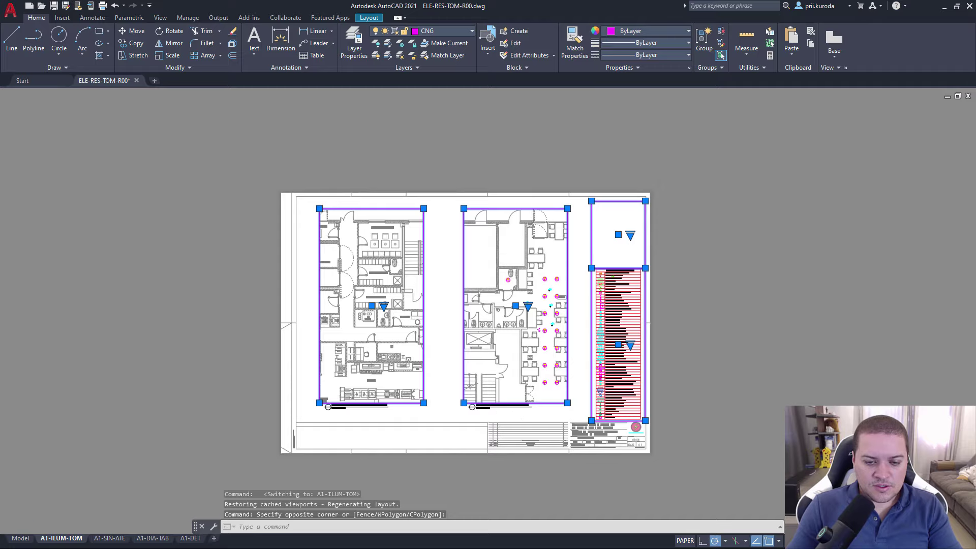
{"action": "scroll", "coordinate": [501, 414], "scroll_direction": "up", "scroll_amount": 5}
{"action": "scroll", "coordinate": [511, 411], "scroll_direction": "down", "scroll_amount": 5}
{"action": "left_click", "coordinate": [503, 404]}
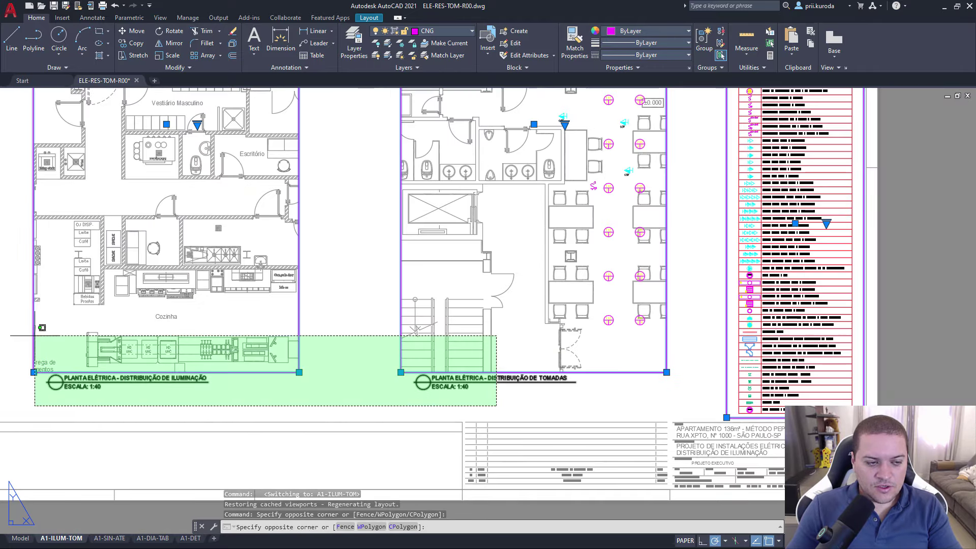
{"action": "left_click", "coordinate": [7, 311]}
{"action": "scroll", "coordinate": [211, 339], "scroll_direction": "down", "scroll_amount": 5}
{"action": "middle_click_drag", "start_coordinate": [267, 317], "coordinate": [359, 321]}
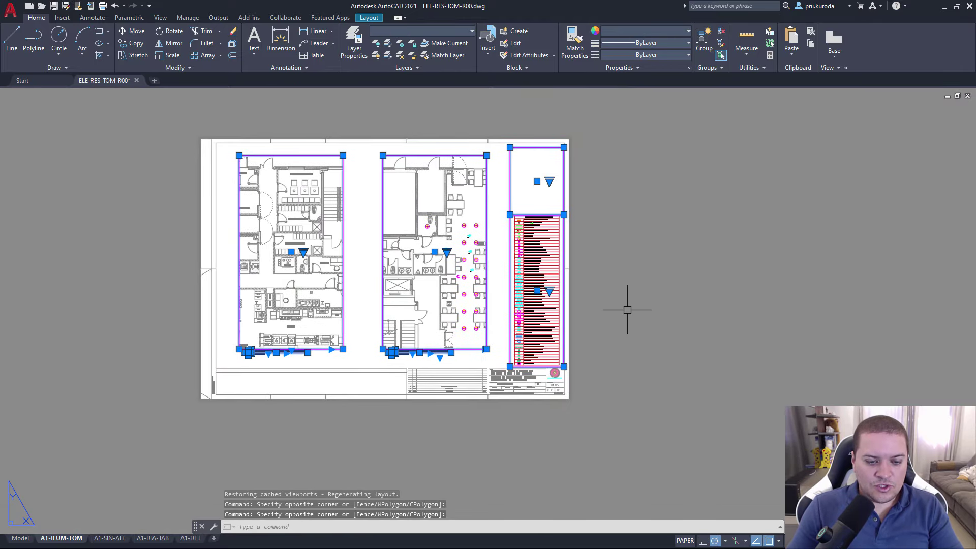
{"action": "key", "text": "ctrl+shift+c"}
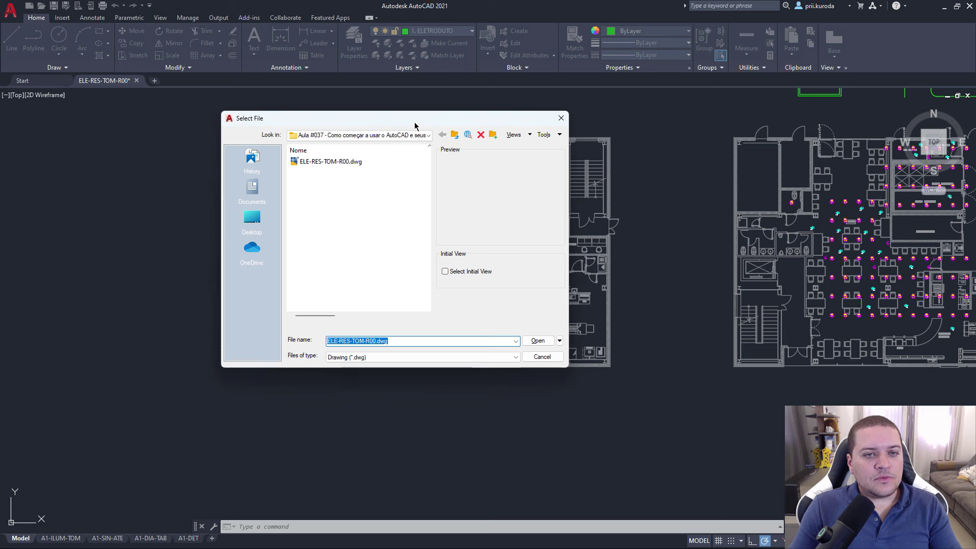
Browse to 2. CURSO PROJETO ELÉTRICO NA PRÁTICA > MÓDULO 12 and open 01-23-ELE-EXE-BK TATUAPÉ-R04.dwg.
{"action": "left_click", "coordinate": [455, 135]}
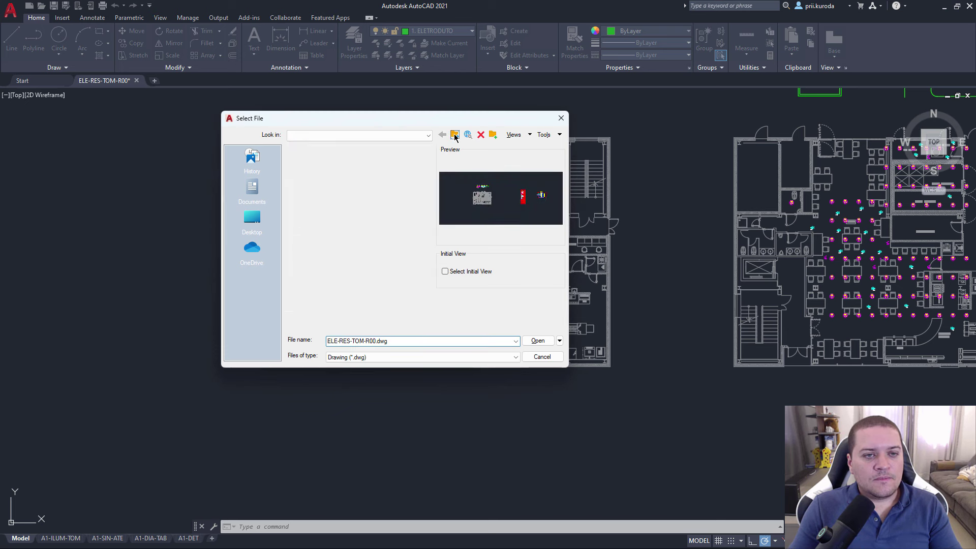
{"action": "left_click", "coordinate": [455, 135]}
{"action": "left_click", "coordinate": [442, 135]}
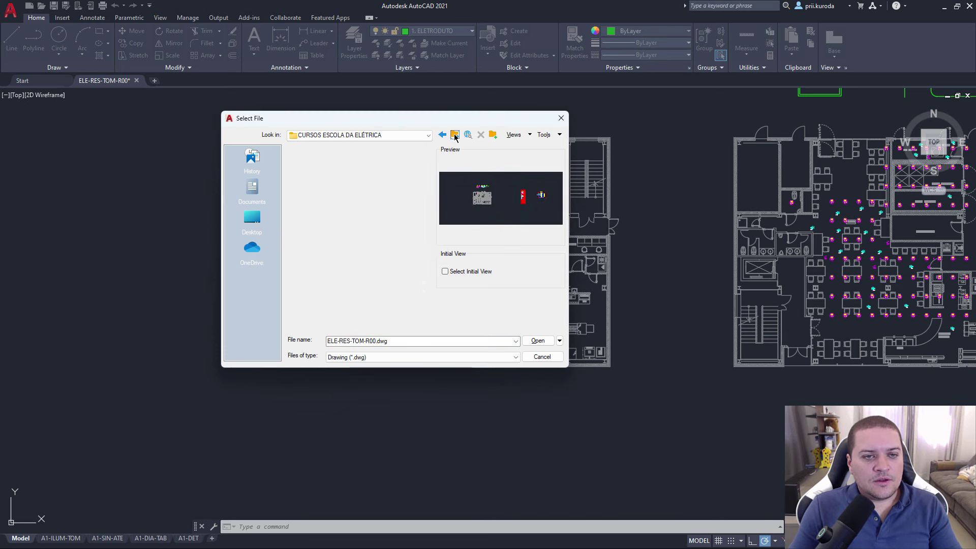
{"action": "double_click", "coordinate": [387, 172]}
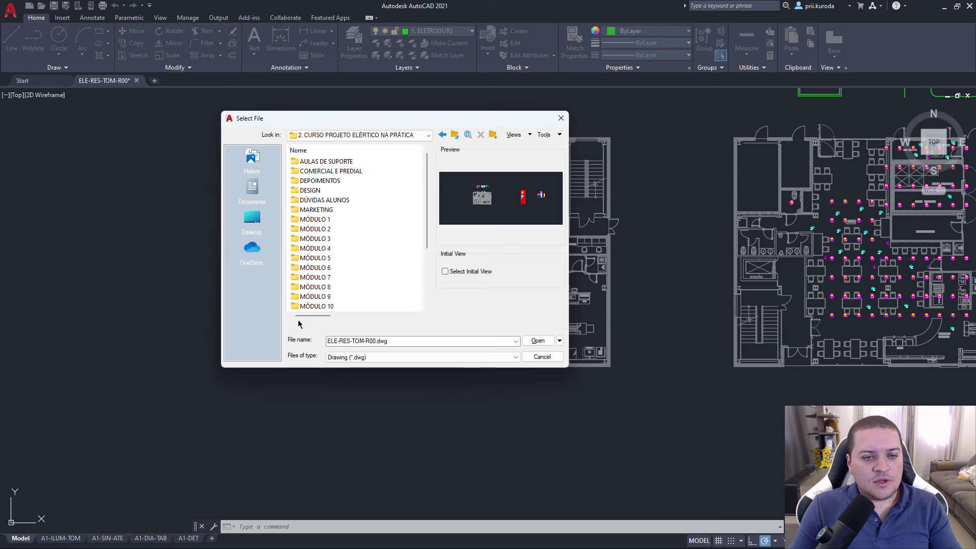
{"action": "scroll", "coordinate": [338, 245], "scroll_direction": "down", "scroll_amount": 2}
{"action": "double_click", "coordinate": [335, 258]}
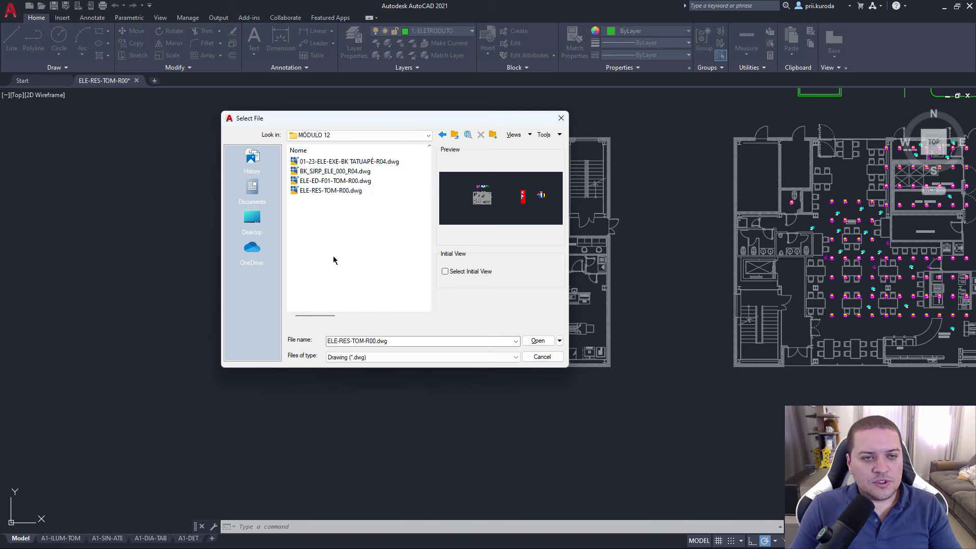
{"action": "left_click", "coordinate": [321, 162]}
{"action": "double_click", "coordinate": [321, 162]}
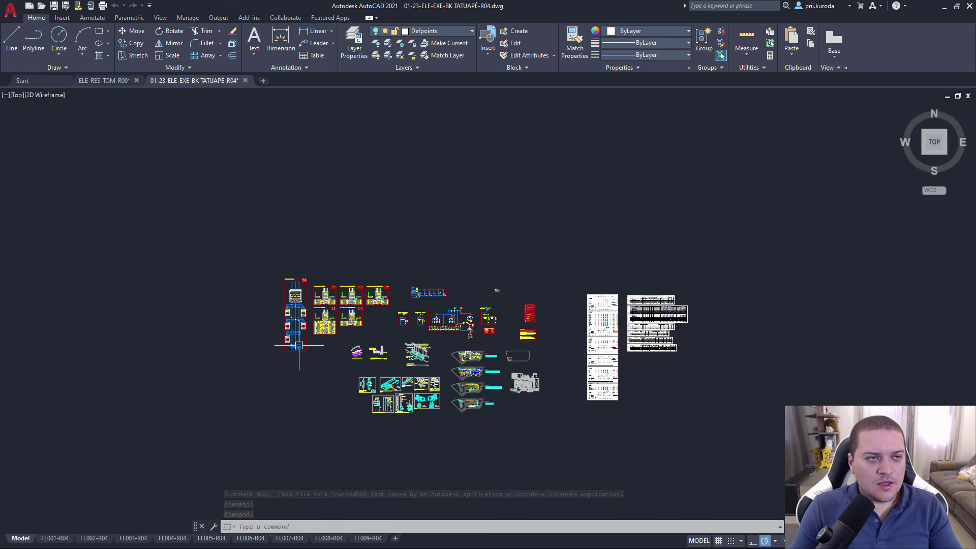
Zoom and pan around the TATUAPÉ drawing to inspect all the trifilar diagrams.
{"action": "scroll", "coordinate": [509, 386], "scroll_direction": "up", "scroll_amount": 2}
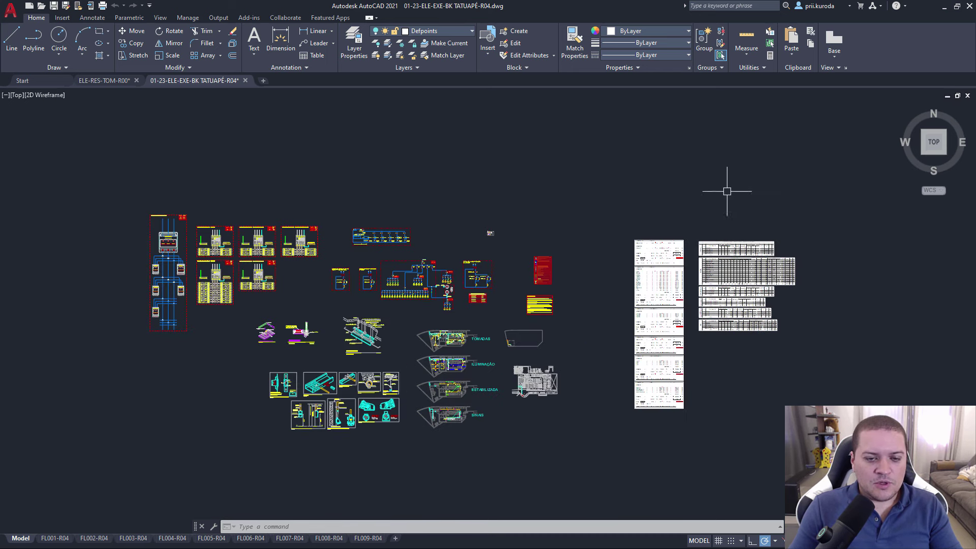
{"action": "scroll", "coordinate": [605, 412], "scroll_direction": "down", "scroll_amount": 4}
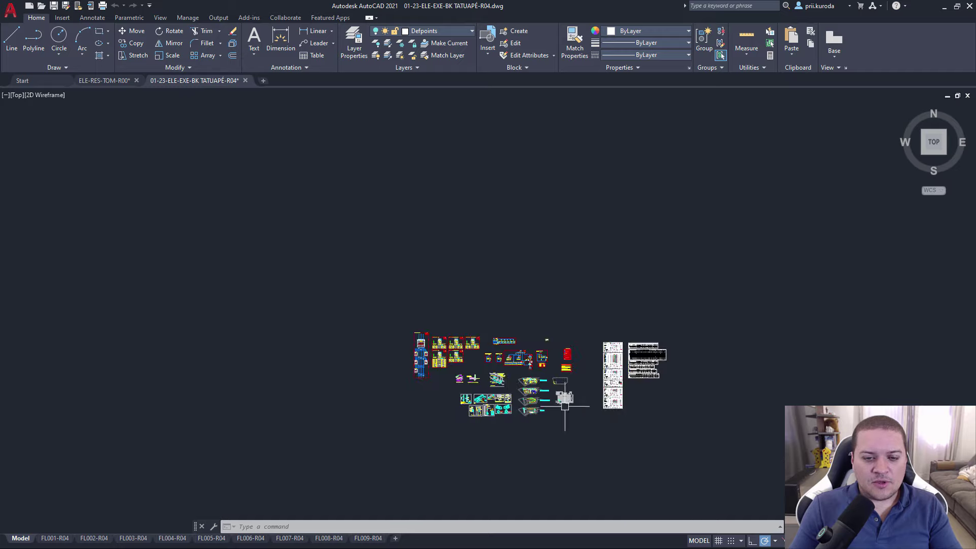
{"action": "scroll", "coordinate": [565, 406], "scroll_direction": "up", "scroll_amount": 2}
{"action": "scroll", "coordinate": [539, 417], "scroll_direction": "up", "scroll_amount": 2}
{"action": "scroll", "coordinate": [300, 277], "scroll_direction": "up", "scroll_amount": 5}
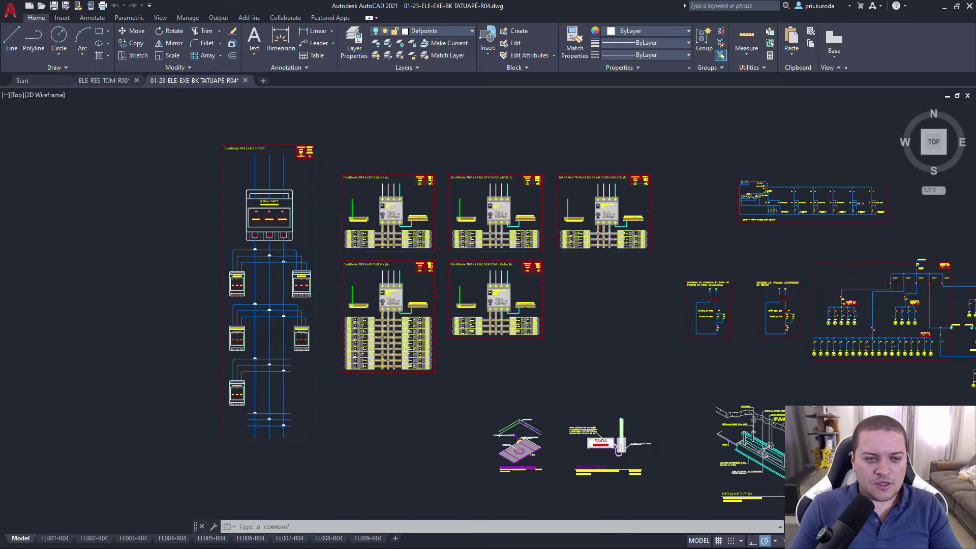
{"action": "scroll", "coordinate": [326, 257], "scroll_direction": "up", "scroll_amount": 2}
{"action": "scroll", "coordinate": [326, 258], "scroll_direction": "down", "scroll_amount": 3}
{"action": "scroll", "coordinate": [326, 257], "scroll_direction": "down", "scroll_amount": 1}
{"action": "scroll", "coordinate": [236, 237], "scroll_direction": "up", "scroll_amount": 4}
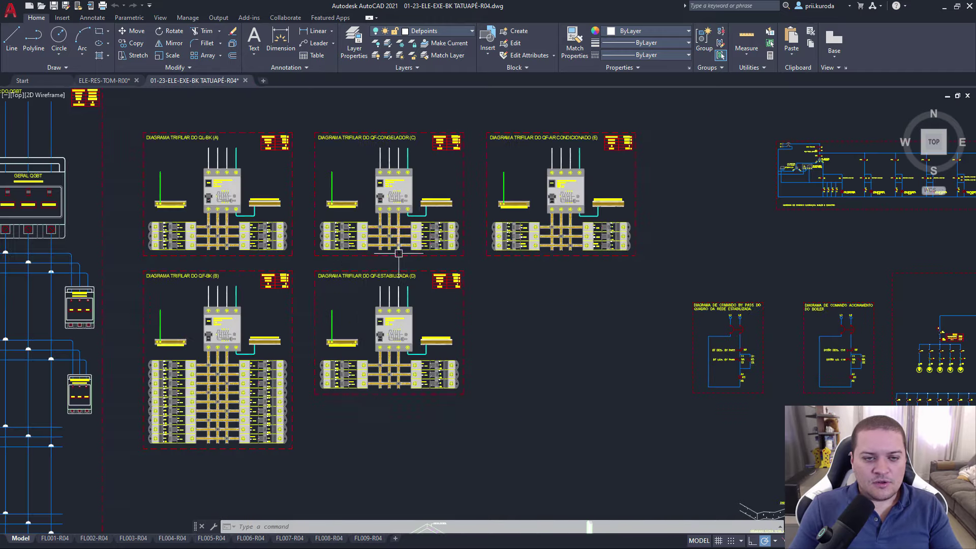
{"action": "scroll", "coordinate": [236, 238], "scroll_direction": "up", "scroll_amount": 4}
{"action": "scroll", "coordinate": [483, 250], "scroll_direction": "down", "scroll_amount": 6}
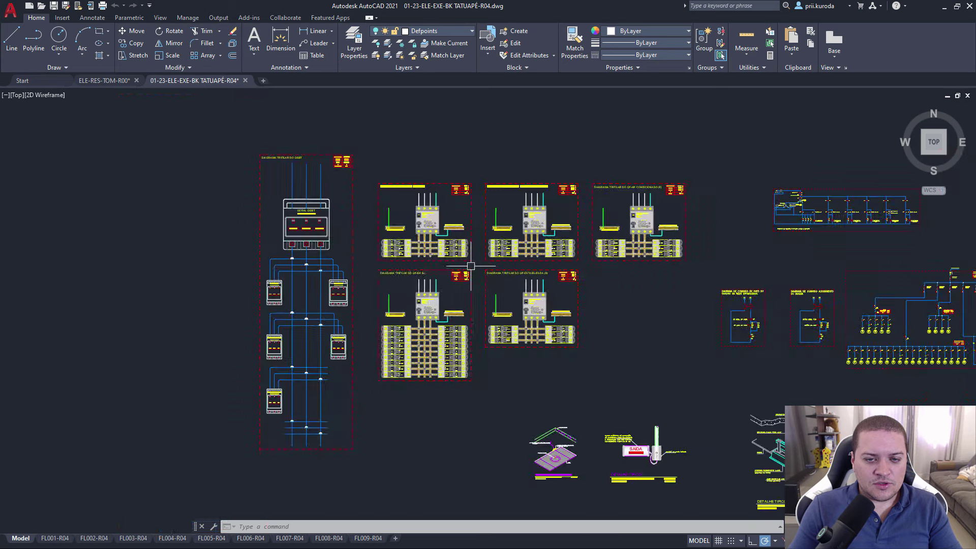
{"action": "scroll", "coordinate": [488, 305], "scroll_direction": "up", "scroll_amount": 2}
{"action": "scroll", "coordinate": [449, 379], "scroll_direction": "down", "scroll_amount": 2}
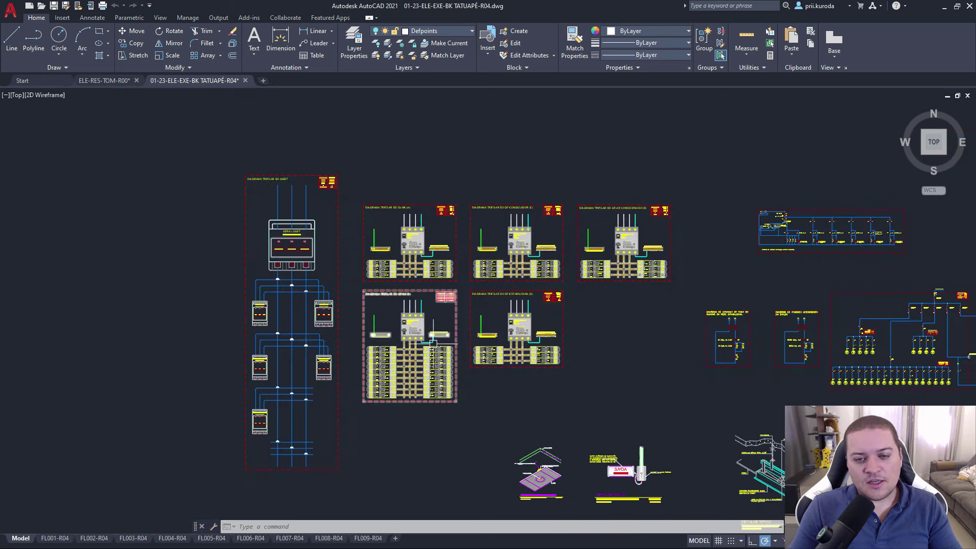
{"action": "scroll", "coordinate": [619, 356], "scroll_direction": "down", "scroll_amount": 1}
{"action": "scroll", "coordinate": [538, 349], "scroll_direction": "down", "scroll_amount": 2}
{"action": "scroll", "coordinate": [538, 348], "scroll_direction": "up", "scroll_amount": 1}
{"action": "scroll", "coordinate": [538, 349], "scroll_direction": "up", "scroll_amount": 1}
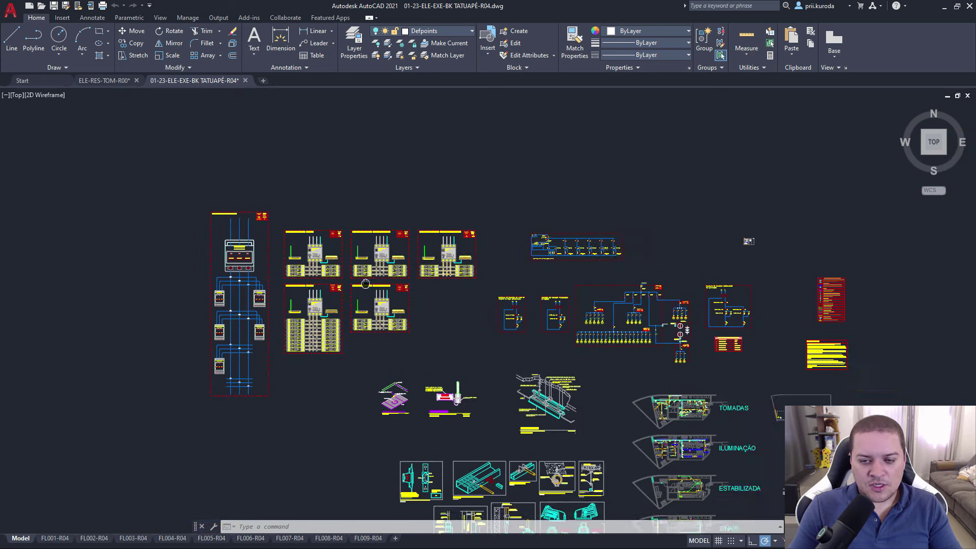
{"action": "scroll", "coordinate": [538, 348], "scroll_direction": "up", "scroll_amount": 2}
{"action": "middle_click_drag", "start_coordinate": [365, 283], "coordinate": [291, 260]}
{"action": "scroll", "coordinate": [291, 261], "scroll_direction": "down", "scroll_amount": 2}
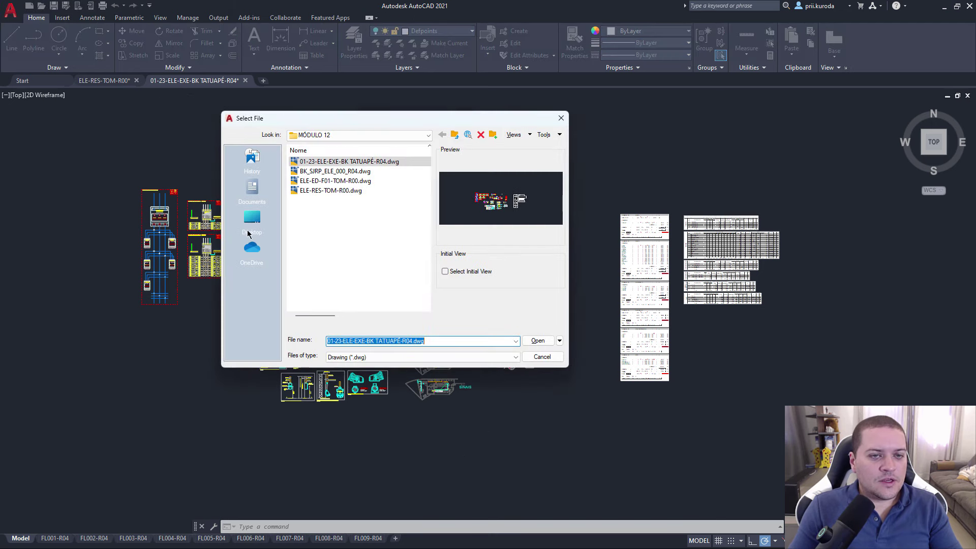
Cancel the Select File dialog without opening a drawing and switch to File Explorer.
{"action": "left_click", "coordinate": [375, 162]}
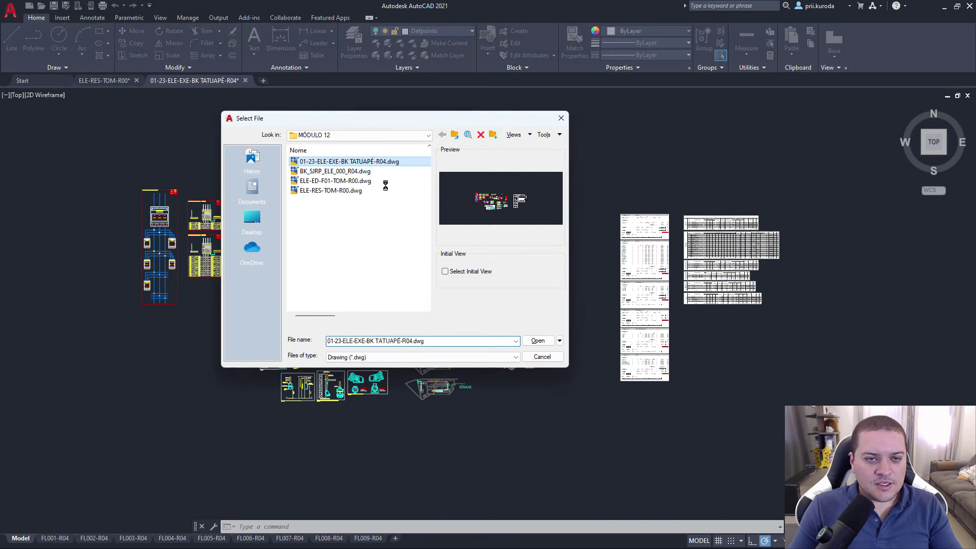
{"action": "key", "text": "Escape"}
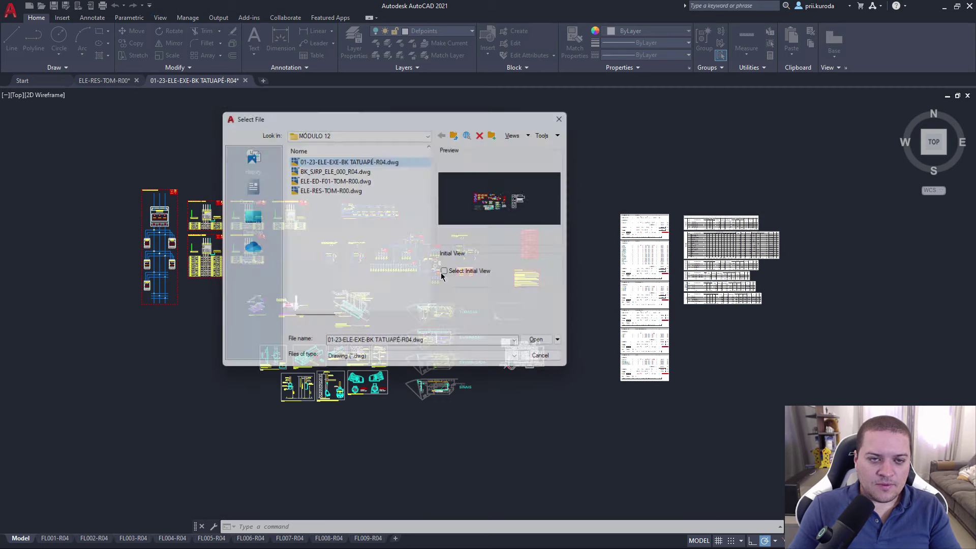
{"action": "left_click", "coordinate": [511, 540]}
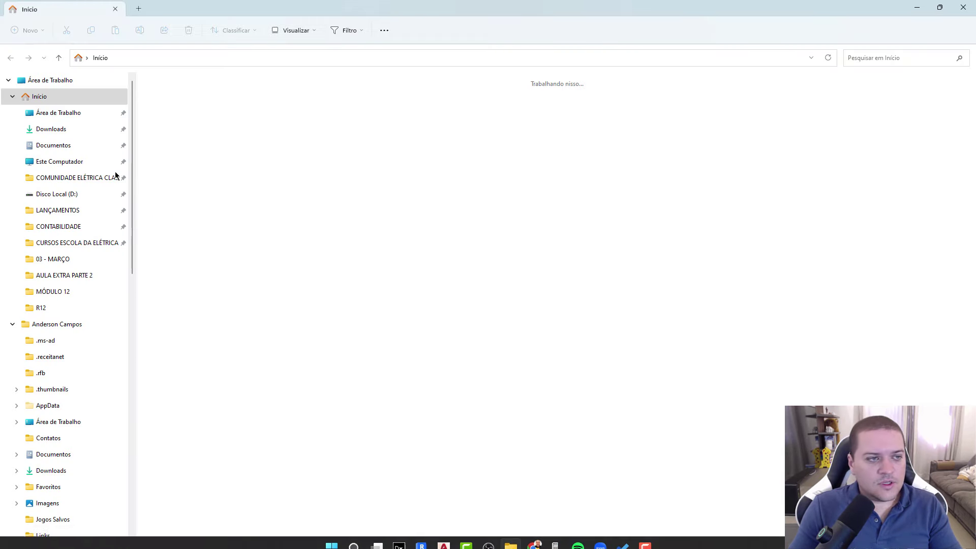
Open 01-23-ELE-EXE-BK TATUAPÉ-R04 from CURSOS ESCOLA DA ELÉTRICA > 2. CURSO PROJETO ELÉTRICO NA PRÁTICA > MÓDULO 12.
{"action": "left_click", "coordinate": [64, 243]}
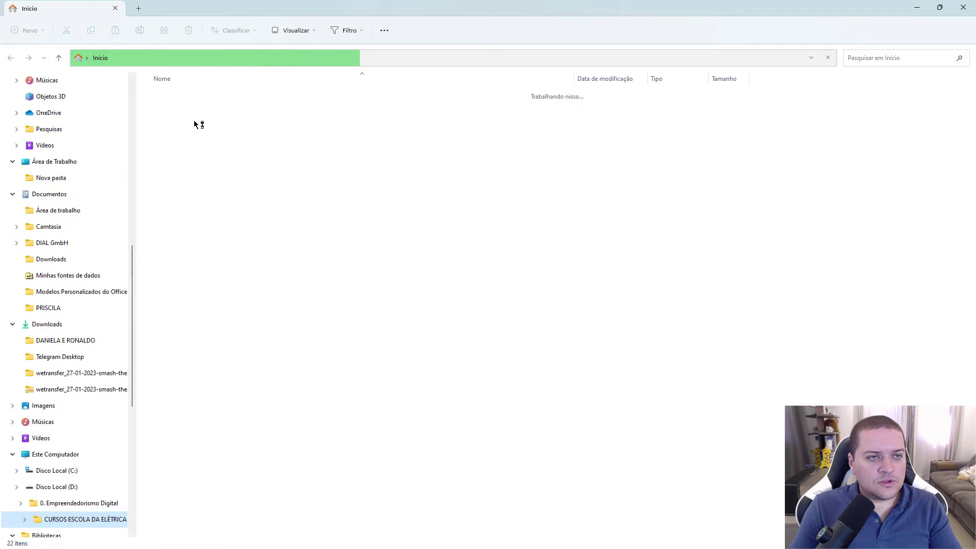
{"action": "double_click", "coordinate": [240, 110]}
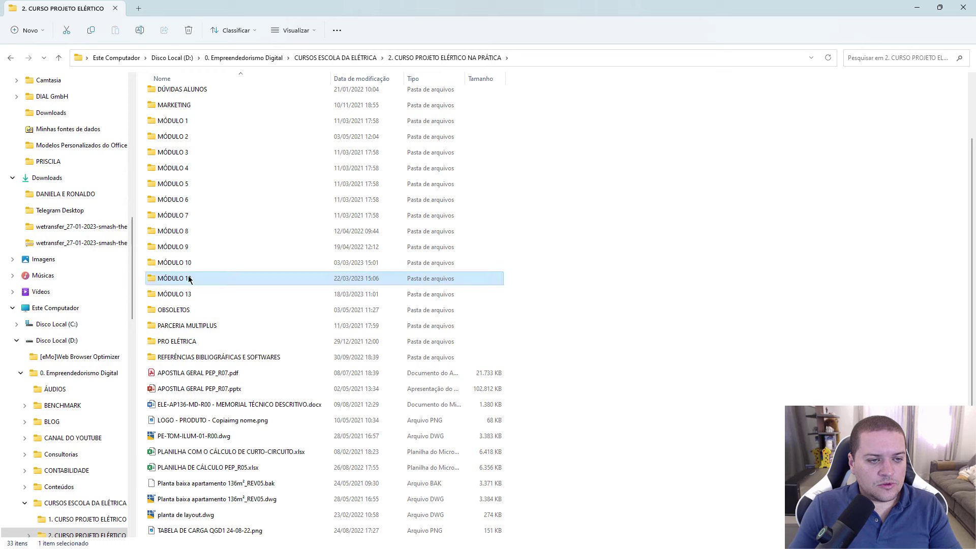
{"action": "double_click", "coordinate": [188, 278]}
{"action": "left_click", "coordinate": [220, 94]}
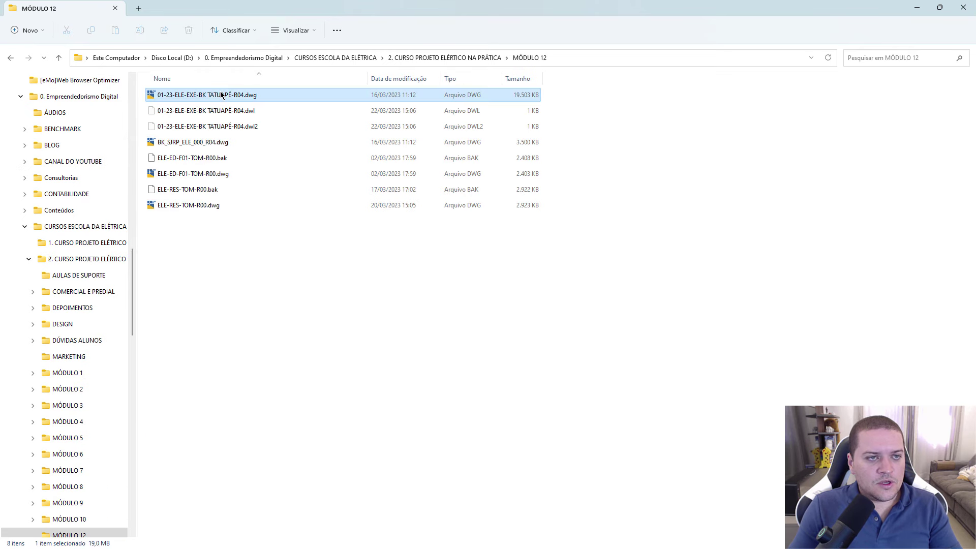
{"action": "double_click", "coordinate": [527, 99]}
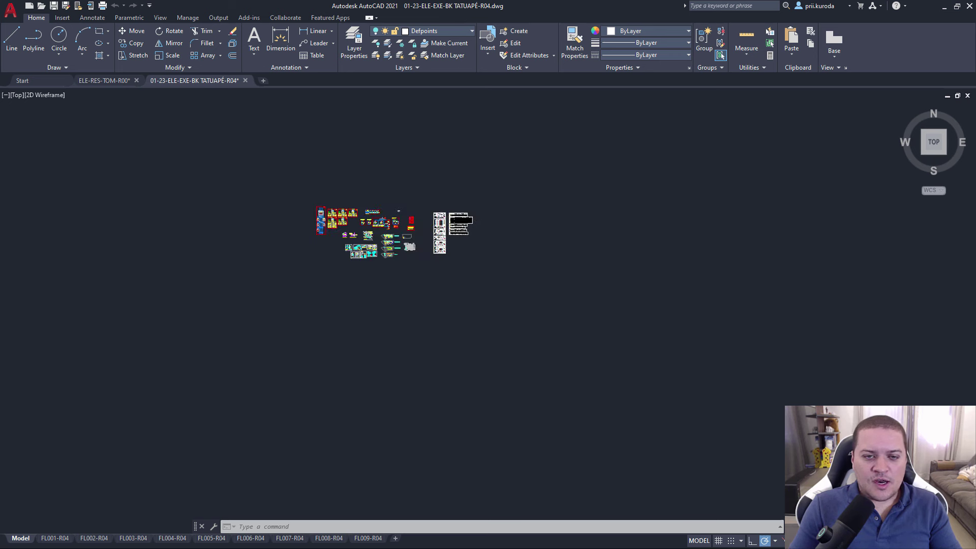
Zoom around the TATUAPÉ drawing, then Alt+Tab back to the MÓDULO 12 Explorer window.
{"action": "scroll", "coordinate": [374, 219], "scroll_direction": "down", "scroll_amount": 1}
{"action": "scroll", "coordinate": [382, 126], "scroll_direction": "up", "scroll_amount": 1}
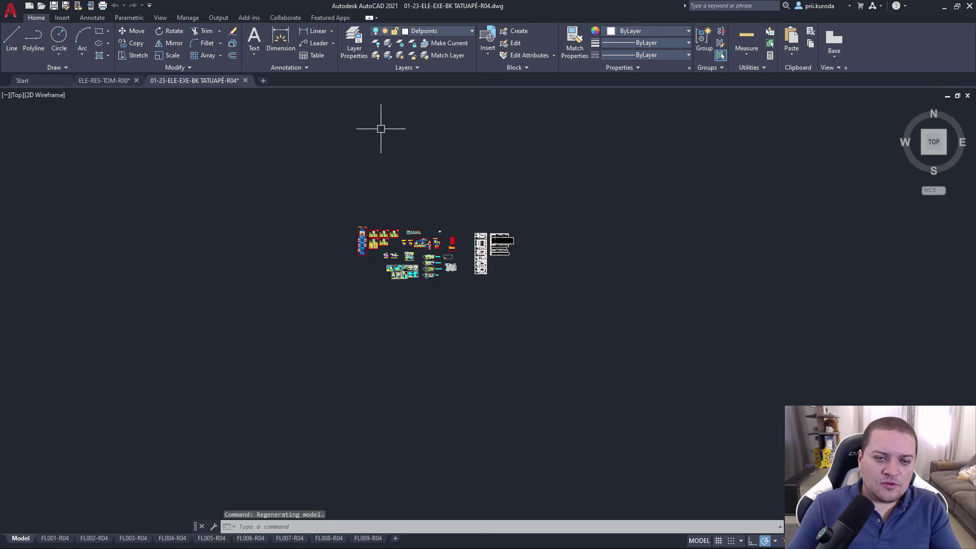
{"action": "scroll", "coordinate": [425, 260], "scroll_direction": "up", "scroll_amount": 2}
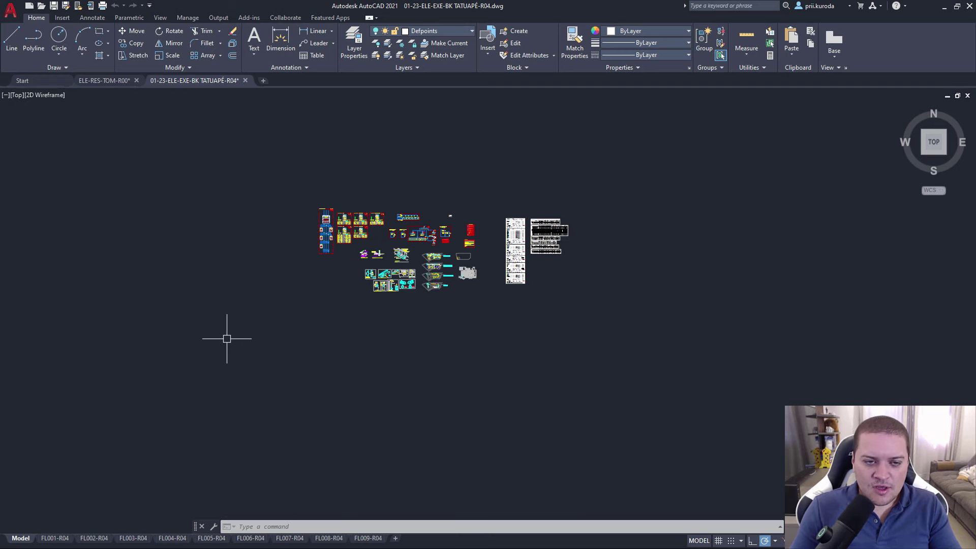
{"action": "scroll", "coordinate": [481, 234], "scroll_direction": "up", "scroll_amount": 2}
{"action": "scroll", "coordinate": [489, 229], "scroll_direction": "up", "scroll_amount": 2}
{"action": "scroll", "coordinate": [486, 241], "scroll_direction": "down", "scroll_amount": 2}
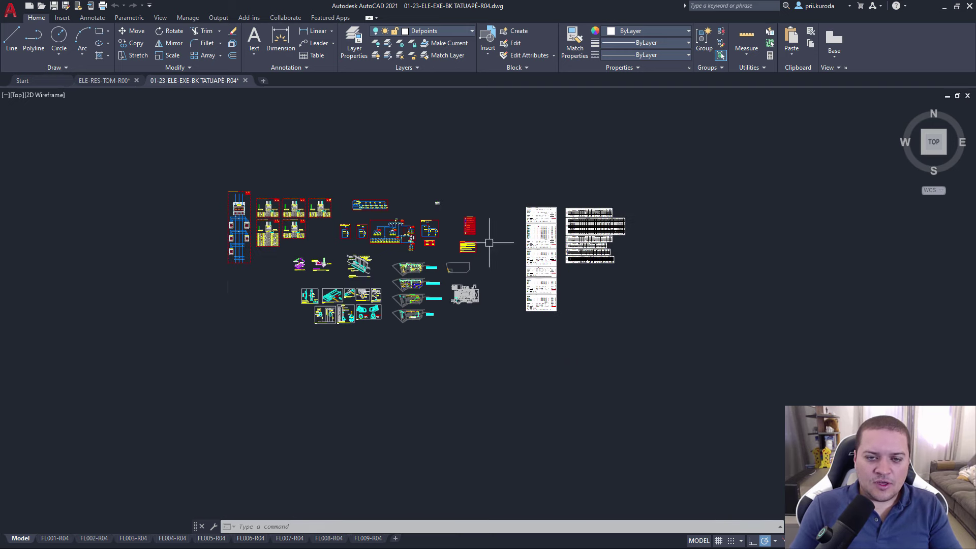
{"action": "key", "text": "alt+Tab"}
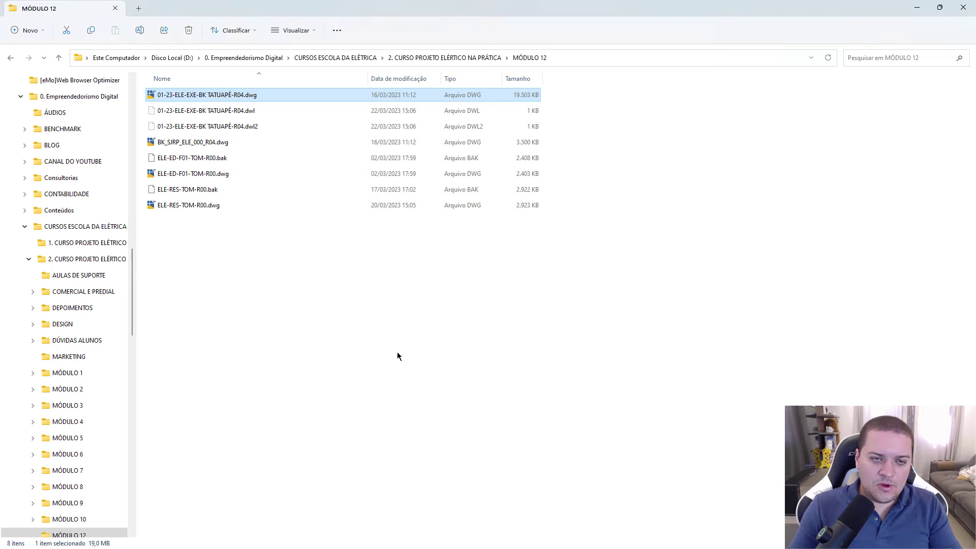
{"action": "key", "text": "alt+Tab"}
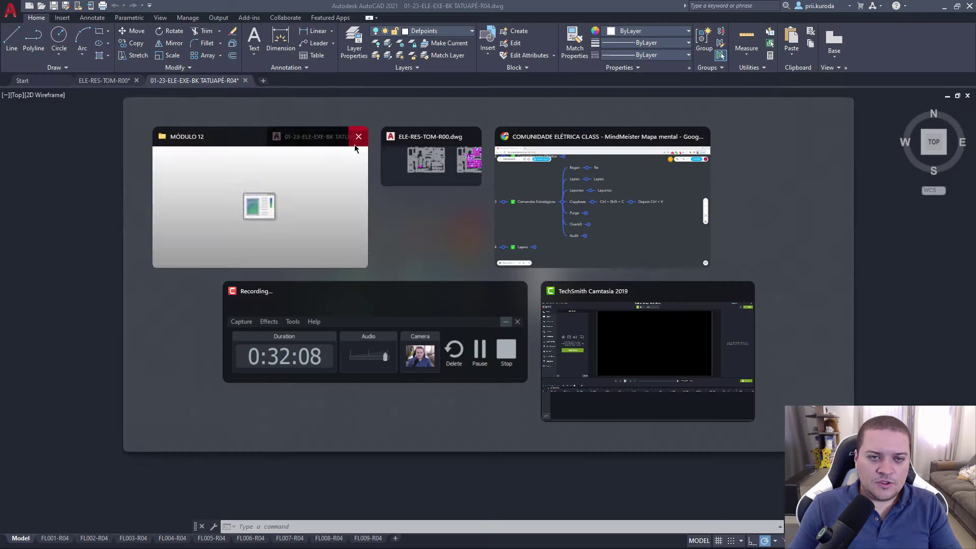
Reveal the Purge branch's note in MindMeister, then start PUR in AutoCAD.
{"action": "left_click", "coordinate": [359, 137]}
{"action": "left_click", "coordinate": [578, 259]}
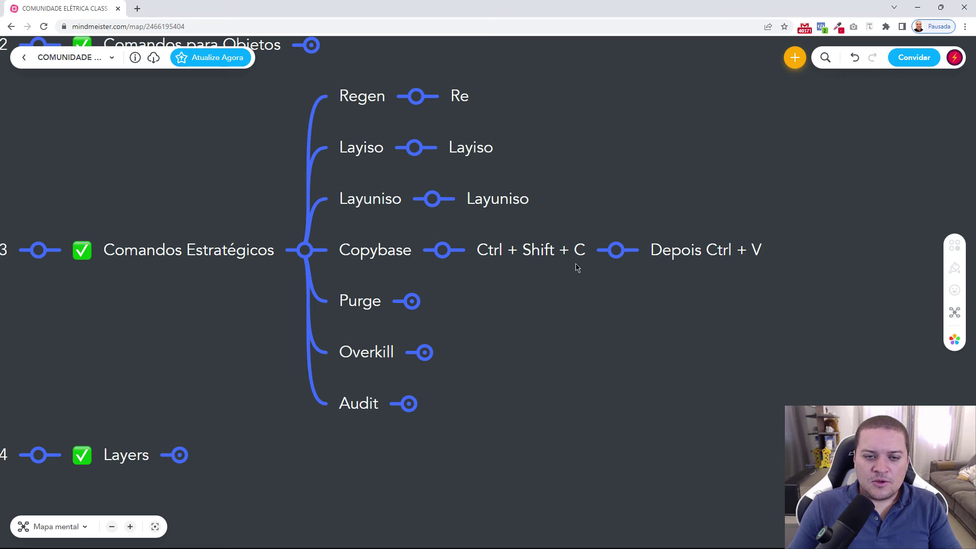
{"action": "left_click", "coordinate": [366, 306]}
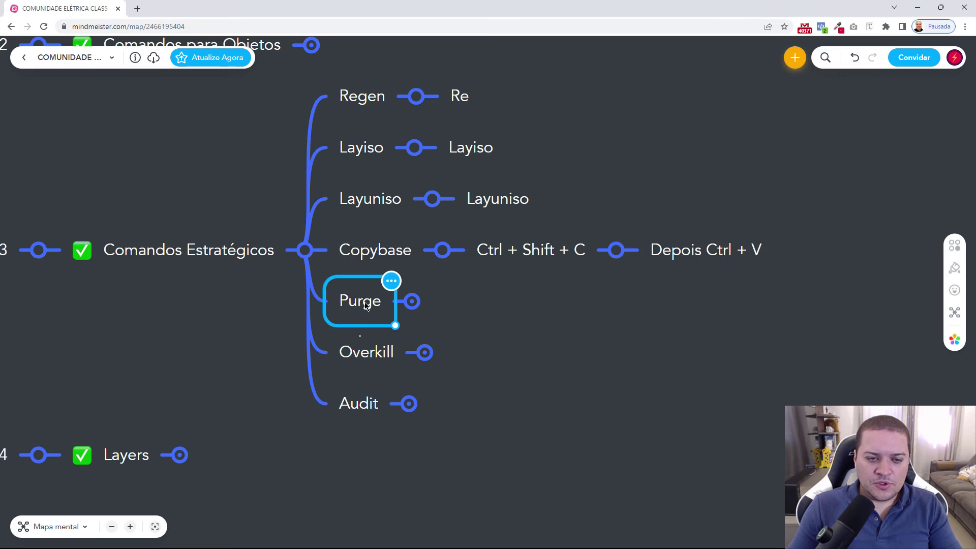
{"action": "left_click", "coordinate": [418, 303]}
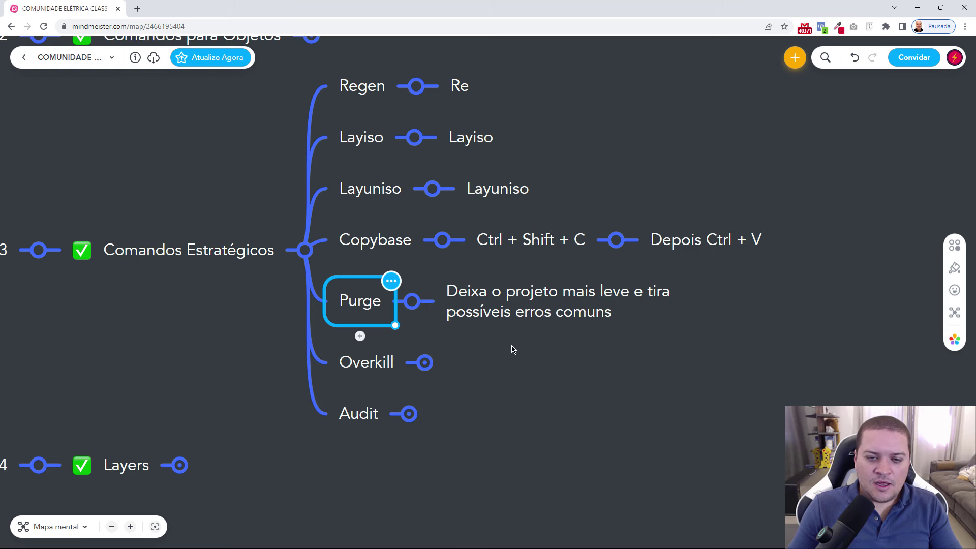
{"action": "left_click", "coordinate": [517, 304]}
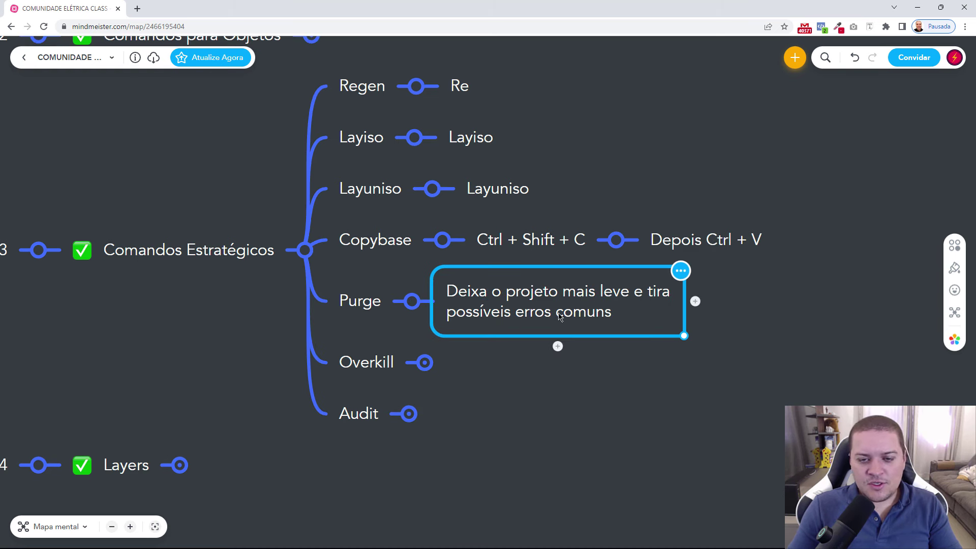
{"action": "key", "text": "alt+Tab"}
{"action": "type", "text": "PUR"}
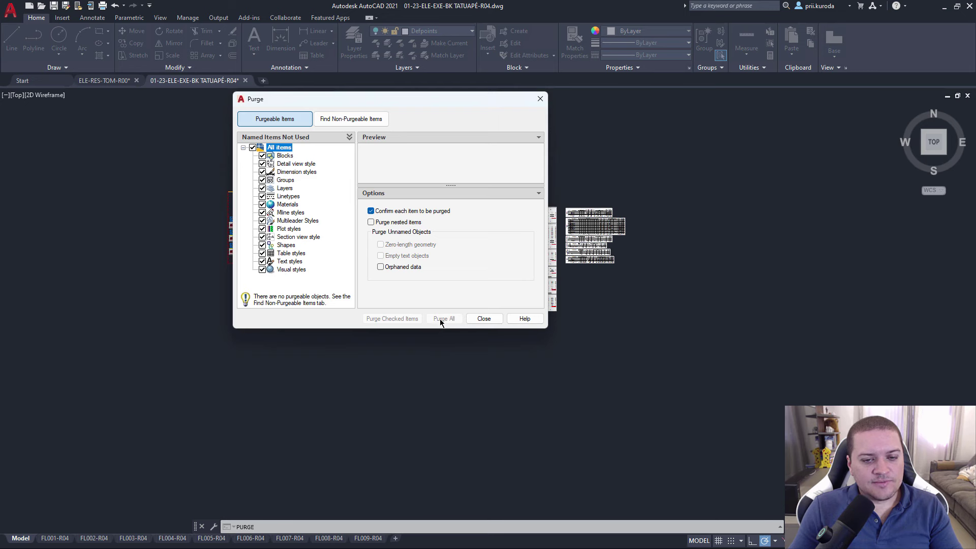
Close the empty Purge window, then close the TATUAPÉ drawing, answering the save prompt.
{"action": "left_click", "coordinate": [485, 319]}
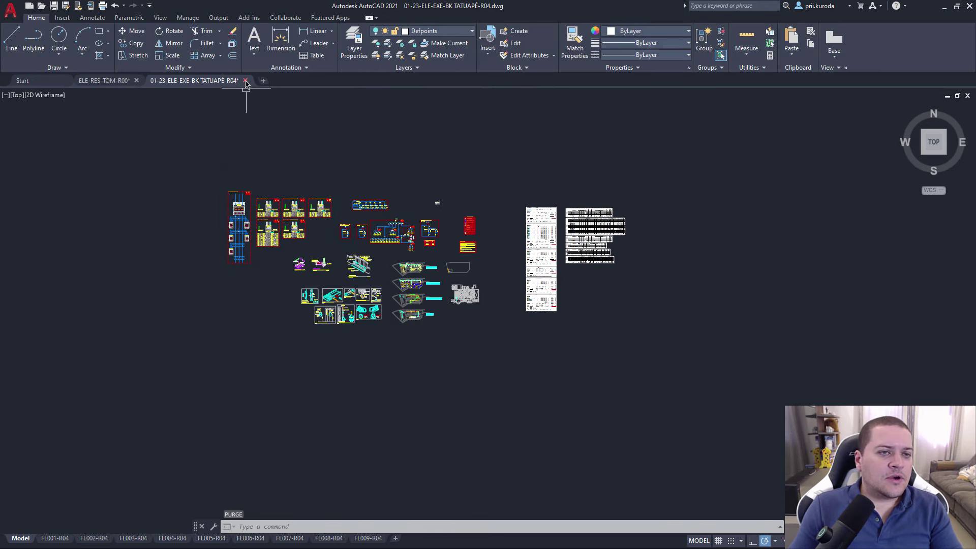
{"action": "left_click", "coordinate": [246, 81]}
{"action": "left_click", "coordinate": [476, 302]}
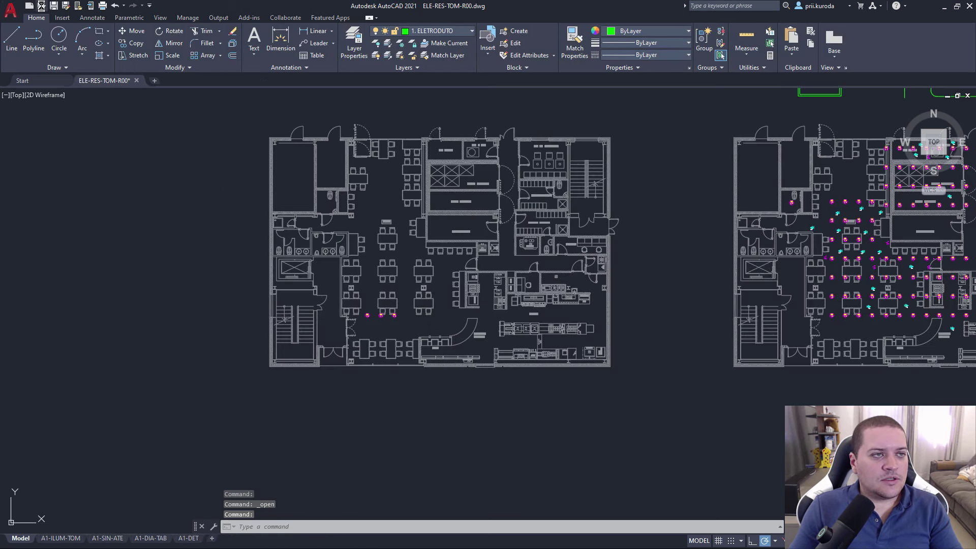
Open CLG-AR-PEE-002-PLA-TER-LAY-R12 from Disco Local (D:) > SERVIÇOS > LUMENAR > R12.
{"action": "left_click", "coordinate": [42, 6]}
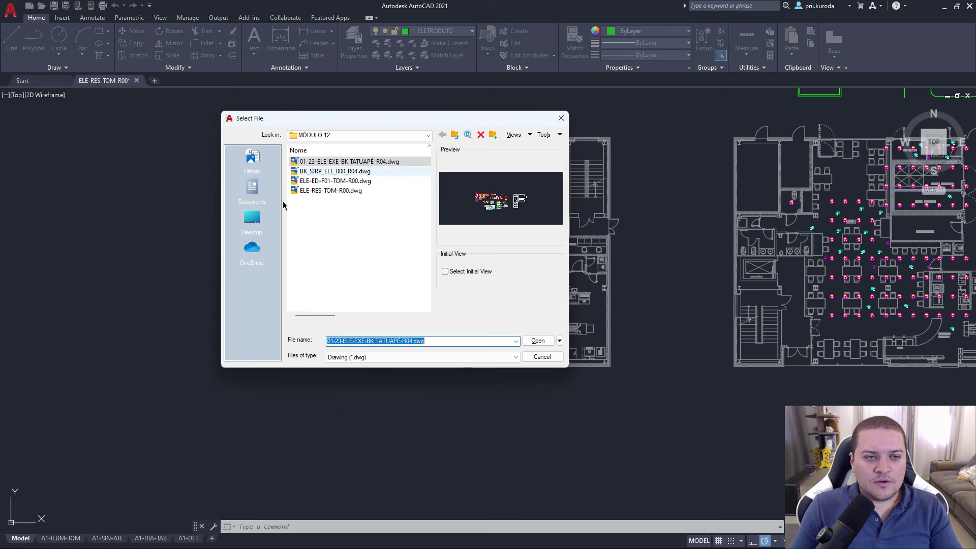
{"action": "left_click", "coordinate": [252, 189]}
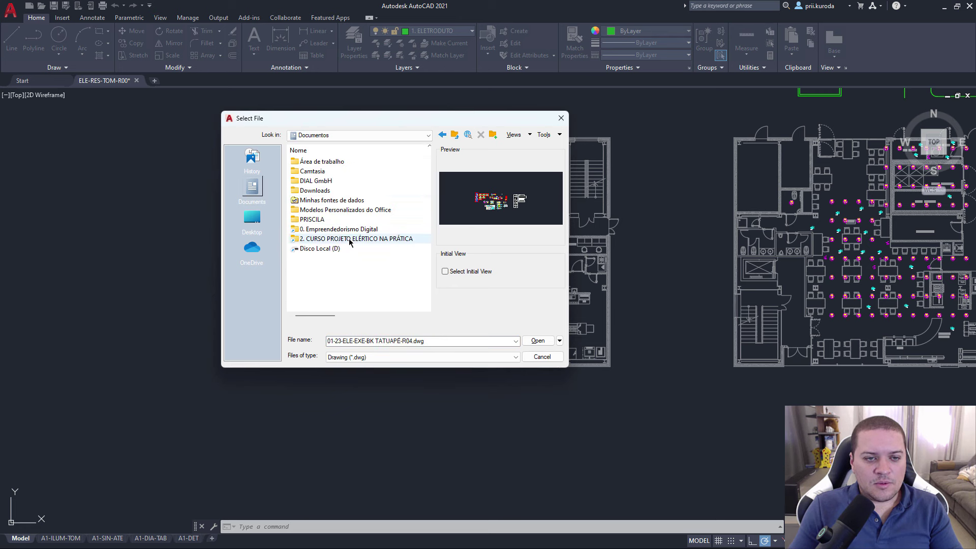
{"action": "double_click", "coordinate": [331, 248]}
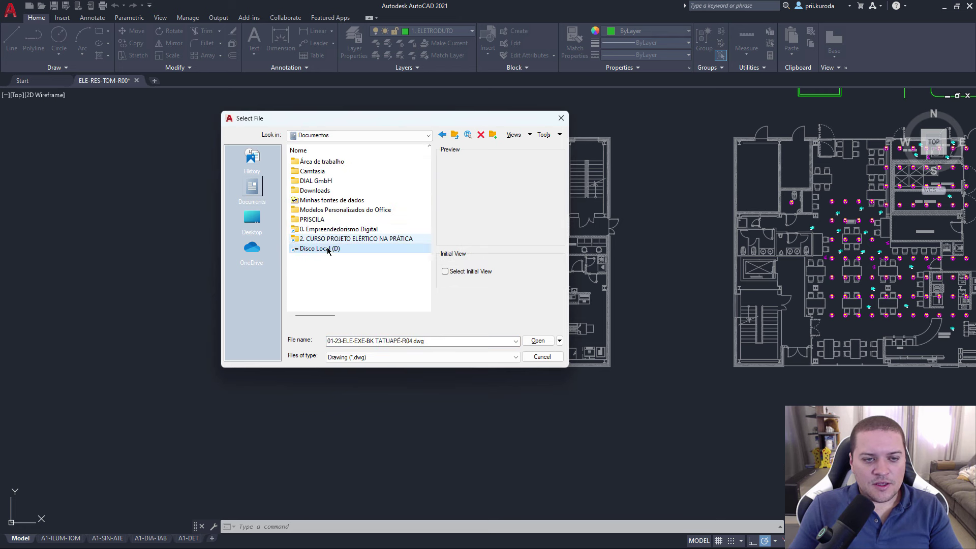
{"action": "double_click", "coordinate": [314, 239]}
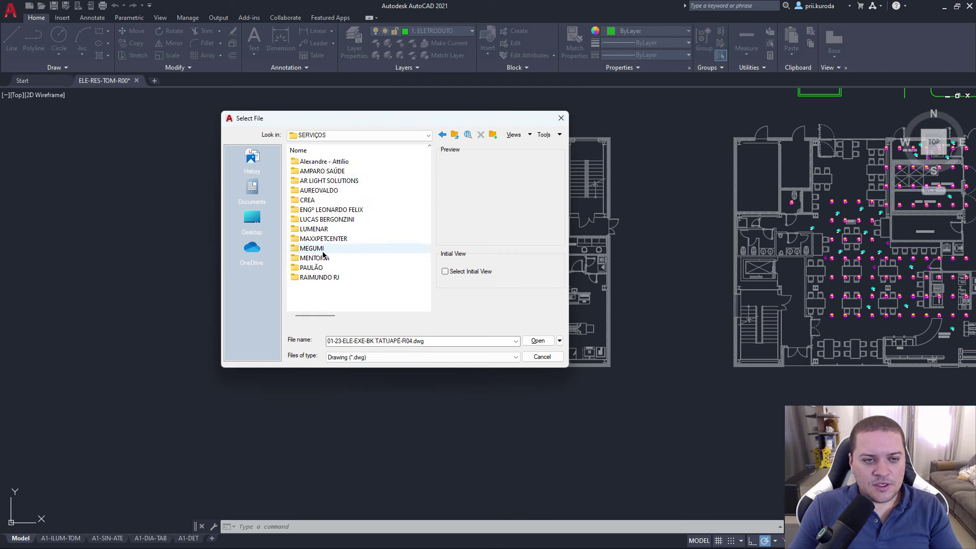
{"action": "left_click", "coordinate": [327, 231]}
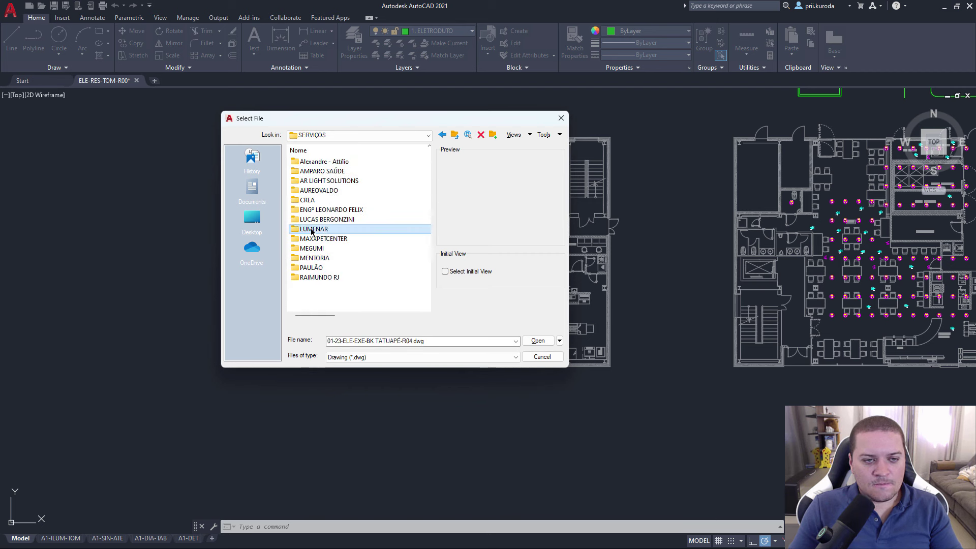
{"action": "double_click", "coordinate": [312, 231]}
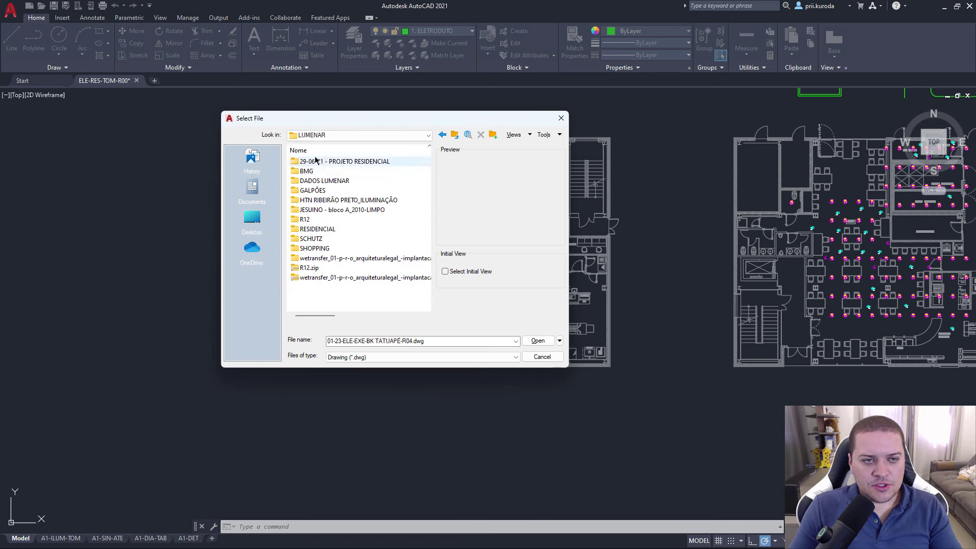
{"action": "left_click", "coordinate": [308, 220]}
{"action": "double_click", "coordinate": [308, 220]}
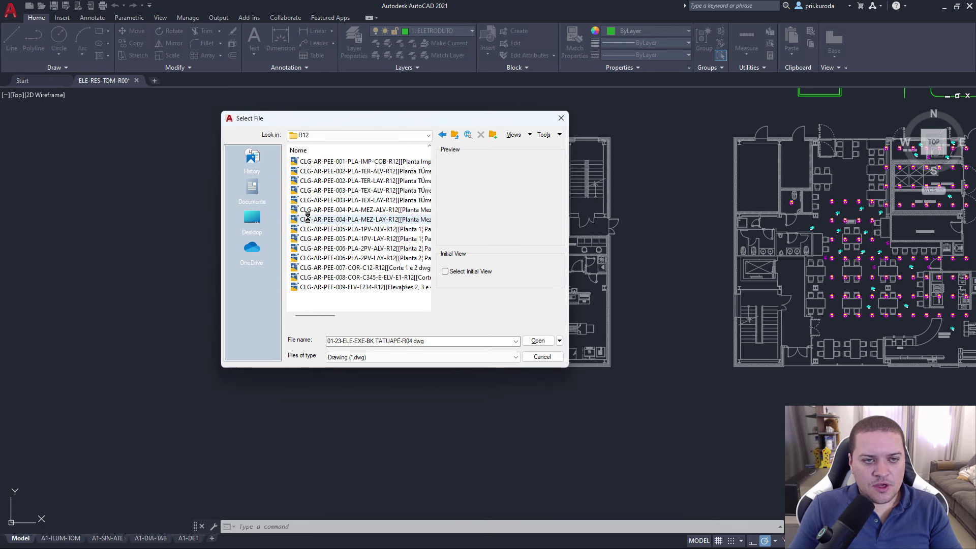
{"action": "double_click", "coordinate": [356, 180]}
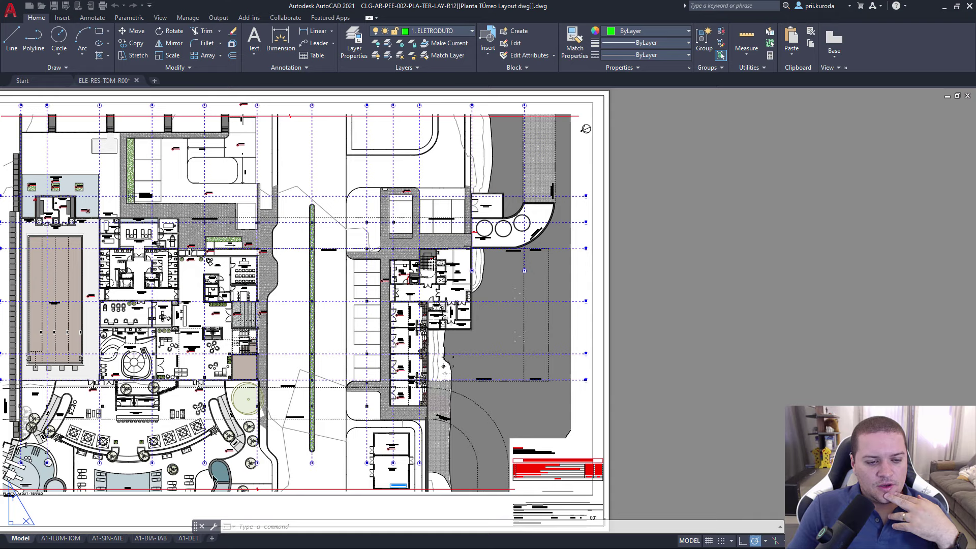
Zoom the CLG-AR-PEE-002 ground-floor plan in model space, then open a File Explorer window.
{"action": "scroll", "coordinate": [362, 297], "scroll_direction": "down", "scroll_amount": 2}
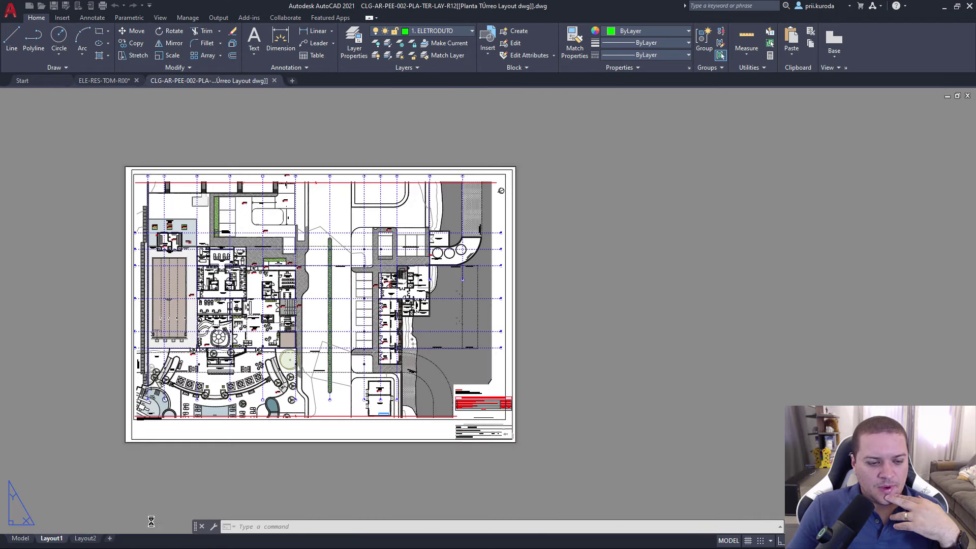
{"action": "left_click", "coordinate": [21, 538]}
{"action": "scroll", "coordinate": [322, 273], "scroll_direction": "down", "scroll_amount": 5}
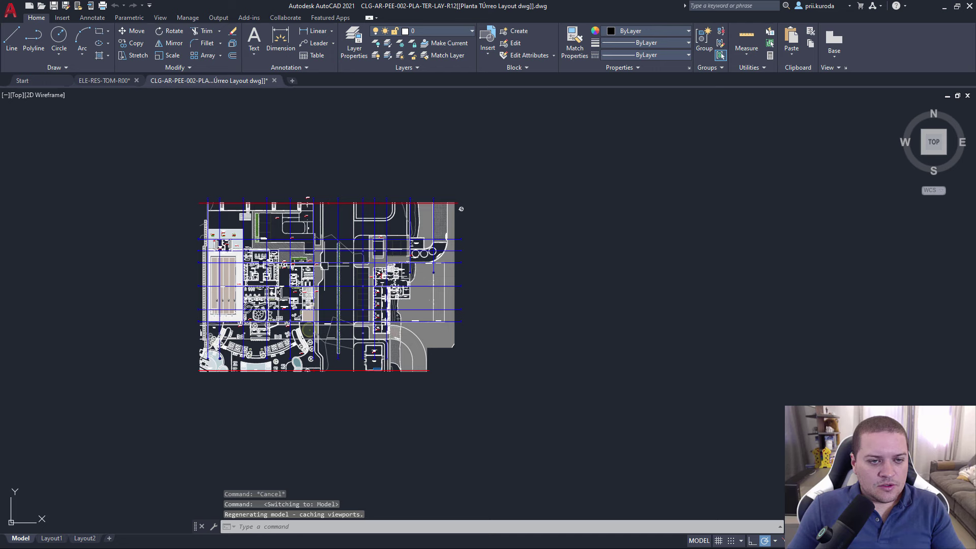
{"action": "scroll", "coordinate": [529, 229], "scroll_direction": "down", "scroll_amount": 2}
{"action": "scroll", "coordinate": [422, 234], "scroll_direction": "up", "scroll_amount": 2}
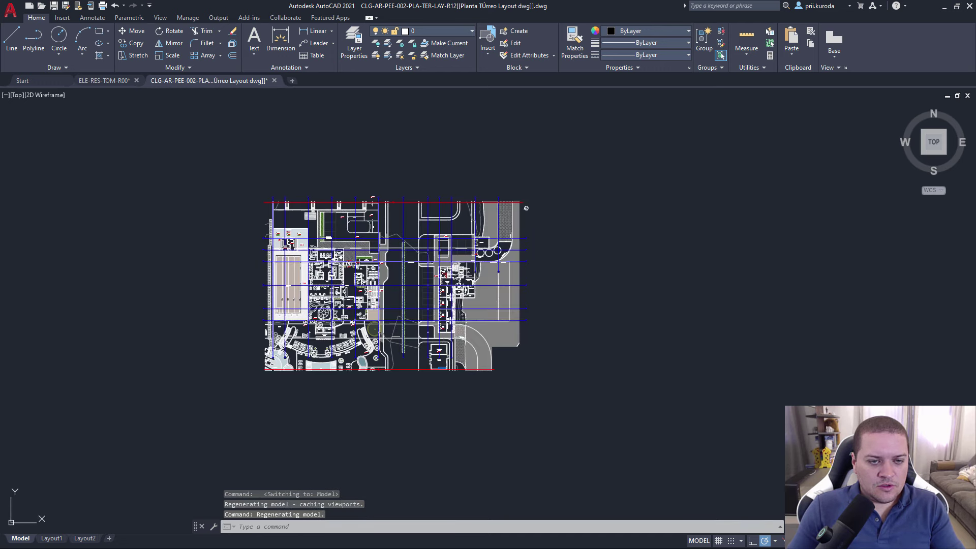
{"action": "key", "text": "alt+Tab"}
{"action": "key", "text": "alt+Tab"}
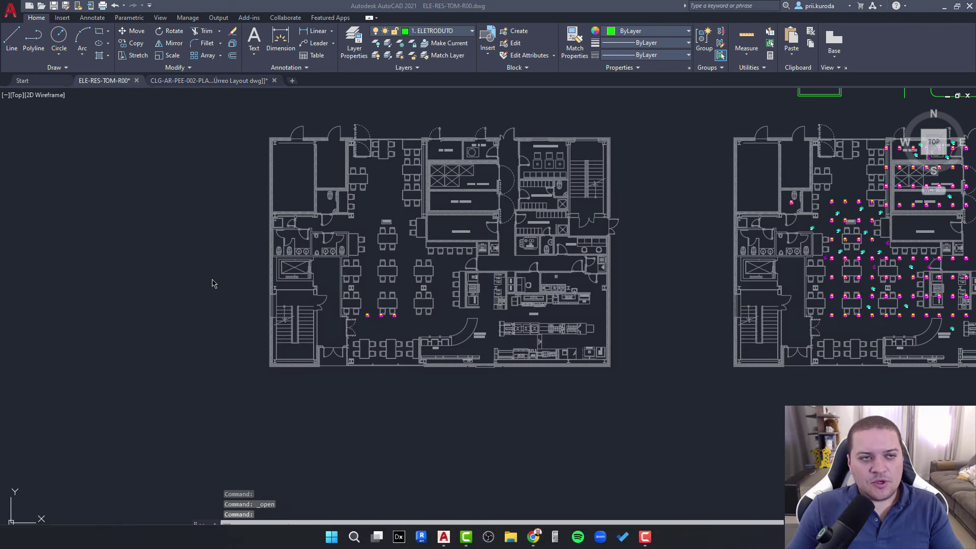
{"action": "key", "text": "super+e"}
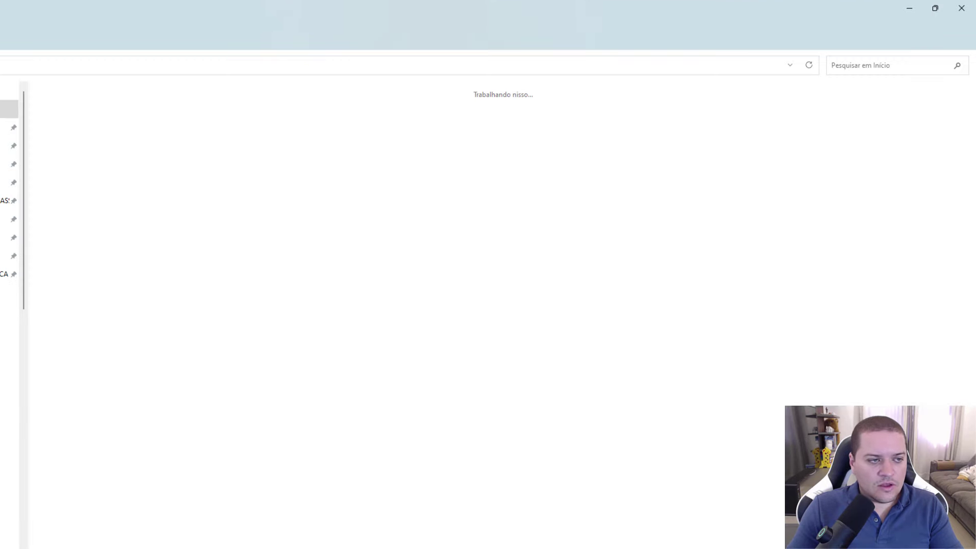
Open CLG-AR-PEE-002-PLA-TER-LAY-R12.dwg from drive D's R12 folder into AutoCAD.
{"action": "double_click", "coordinate": [375, 134]}
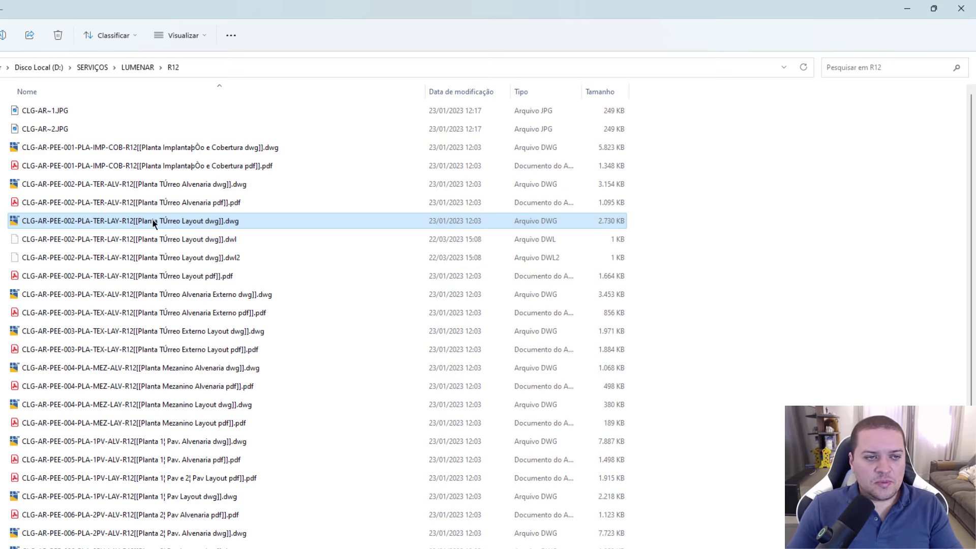
{"action": "double_click", "coordinate": [225, 221]}
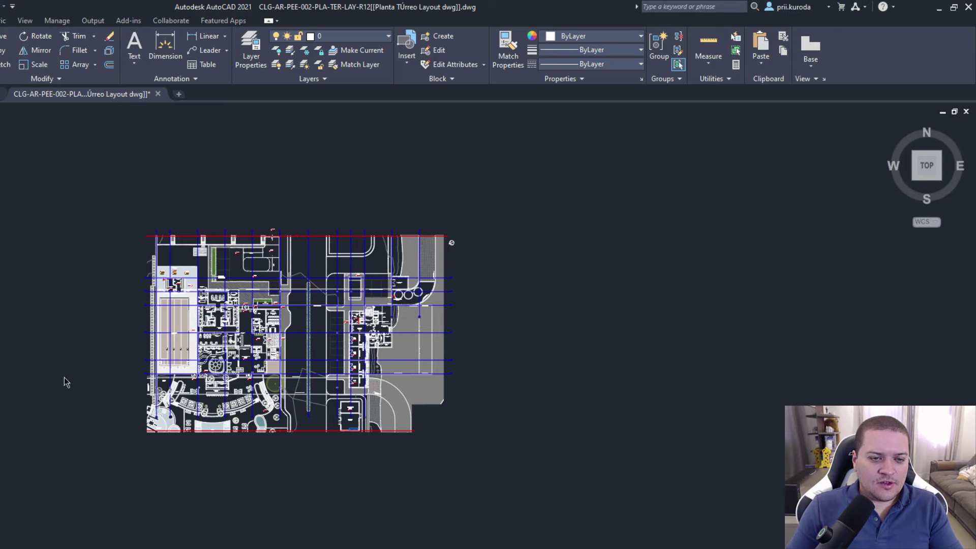
{"action": "left_click", "coordinate": [64, 376]}
{"action": "left_click", "coordinate": [26, 283]}
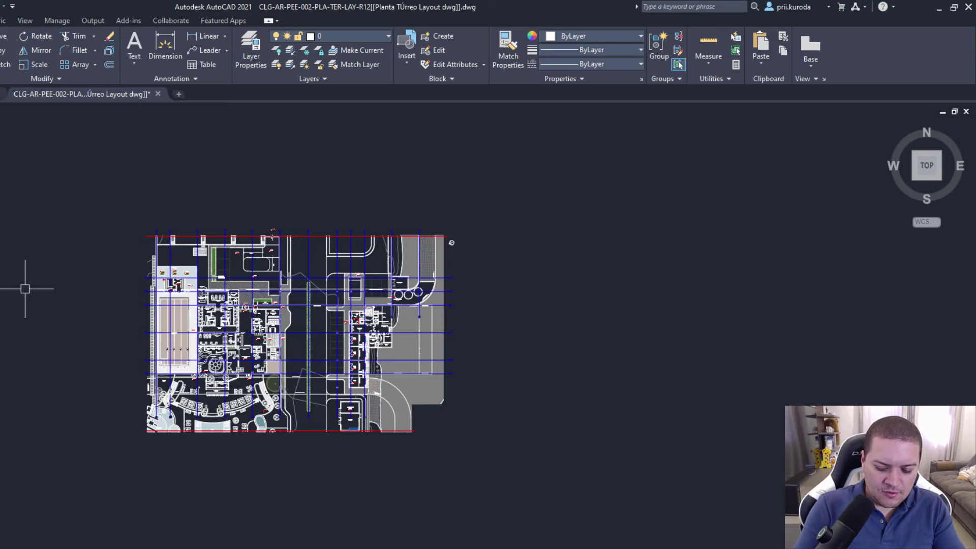
Purge all checked unused items, including the Annotative dimension style, from CLG-AR-PEE-002.
{"action": "type", "text": "pur"}
{"action": "key", "text": "space"}
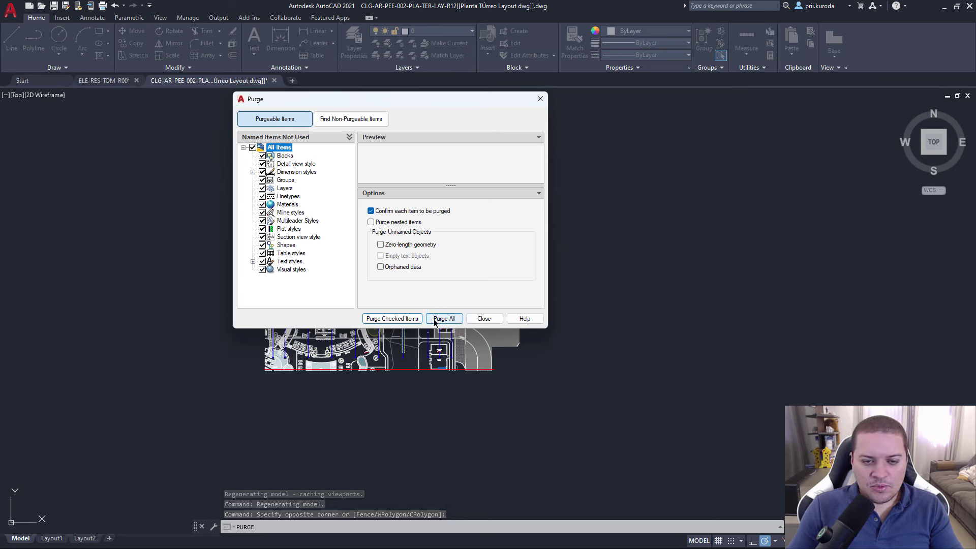
{"action": "left_click", "coordinate": [452, 321]}
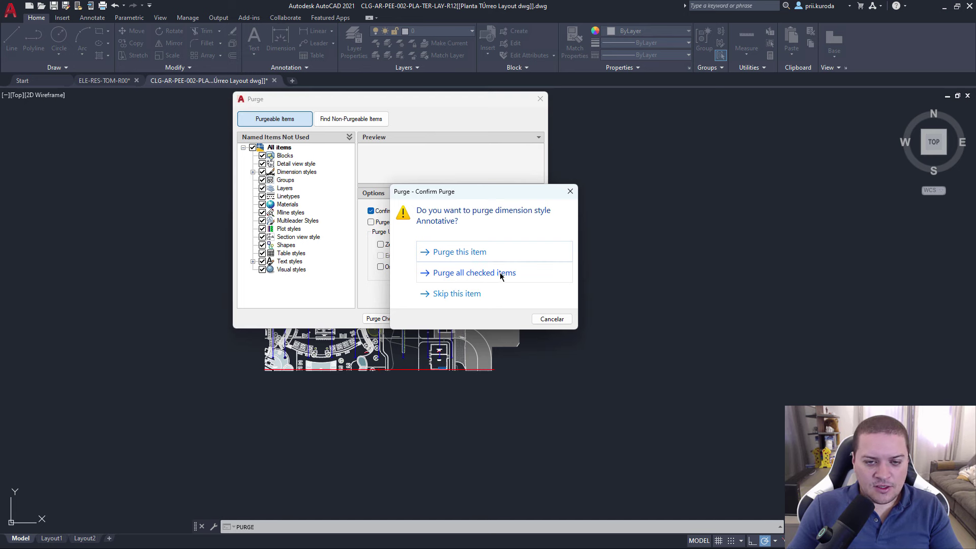
{"action": "left_click", "coordinate": [456, 273]}
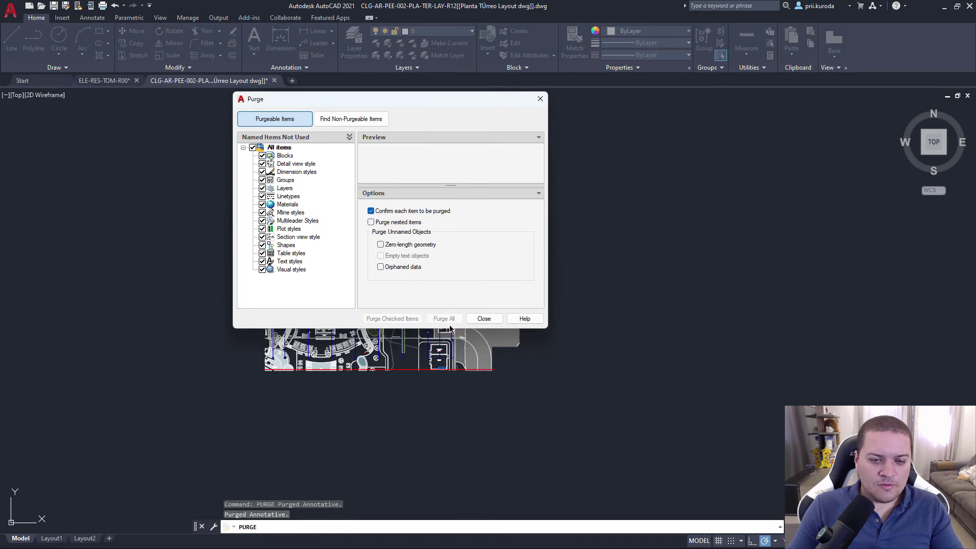
{"action": "left_click", "coordinate": [481, 319]}
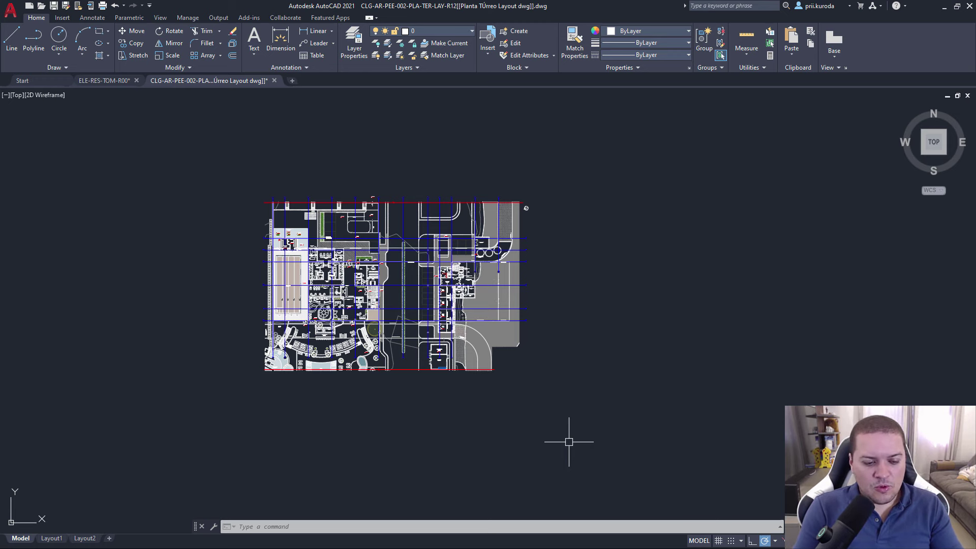
Select the Overkill topic in the MindMeister mind map.
{"action": "type", "text": "o"}
{"action": "key", "text": "alt+Tab"}
Maximize AutoCAD and bring the ELE-RES-TOM-R00 drawing to the front.
{"action": "key", "text": "alt+Tab"}
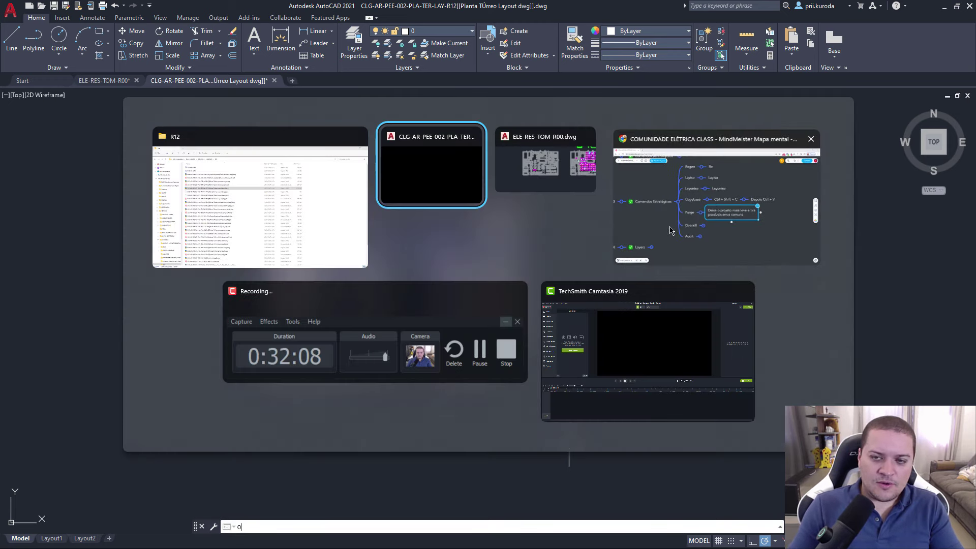
{"action": "left_click", "coordinate": [671, 230]}
{"action": "left_click", "coordinate": [349, 362]}
{"action": "key", "text": "alt+Tab"}
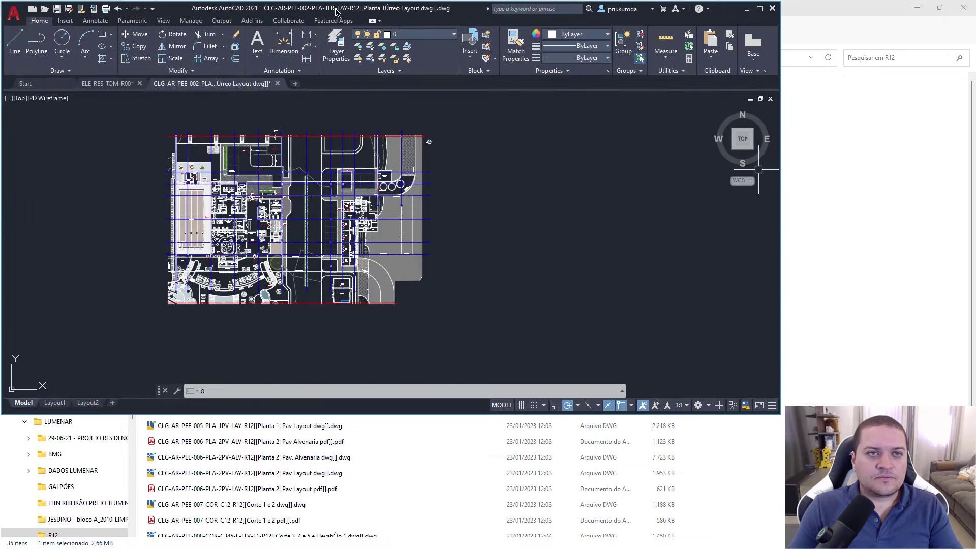
{"action": "double_click", "coordinate": [329, 7]}
{"action": "left_click", "coordinate": [105, 81]}
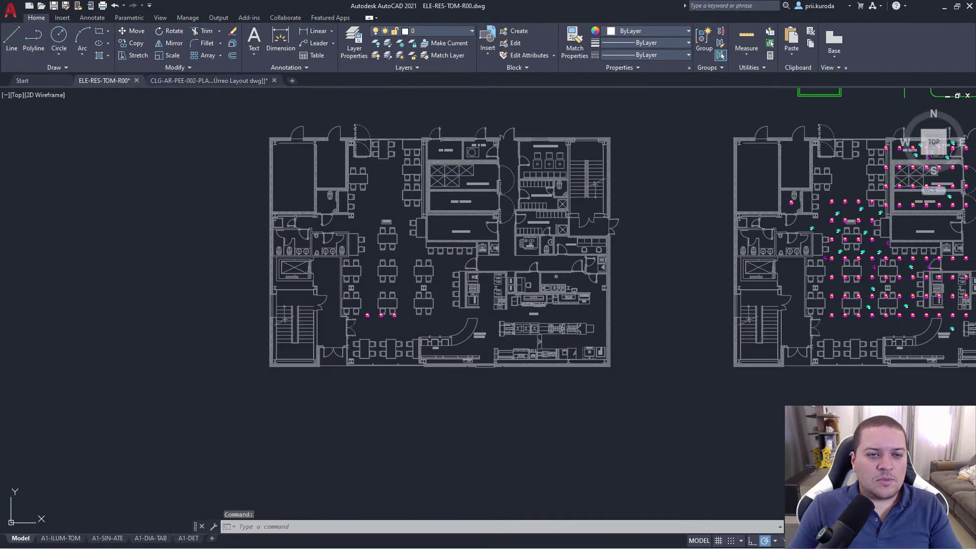
Draw a horizontal green test line in empty space above the plans.
{"action": "scroll", "coordinate": [516, 288], "scroll_direction": "up", "scroll_amount": 3}
{"action": "scroll", "coordinate": [343, 287], "scroll_direction": "up", "scroll_amount": 3}
{"action": "middle_click_drag", "start_coordinate": [342, 287], "coordinate": [411, 293]}
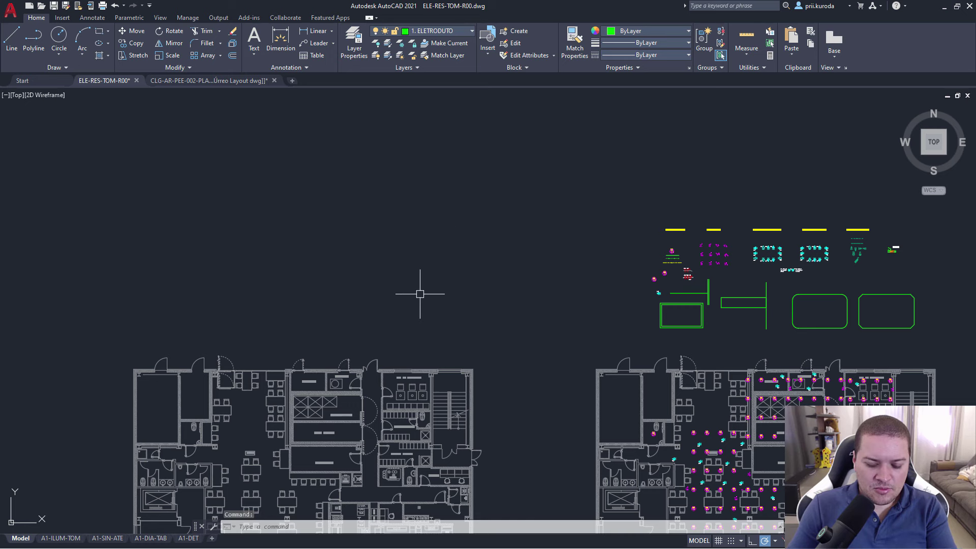
{"action": "type", "text": "l"}
{"action": "key", "text": "Return"}
{"action": "left_click", "coordinate": [502, 259]}
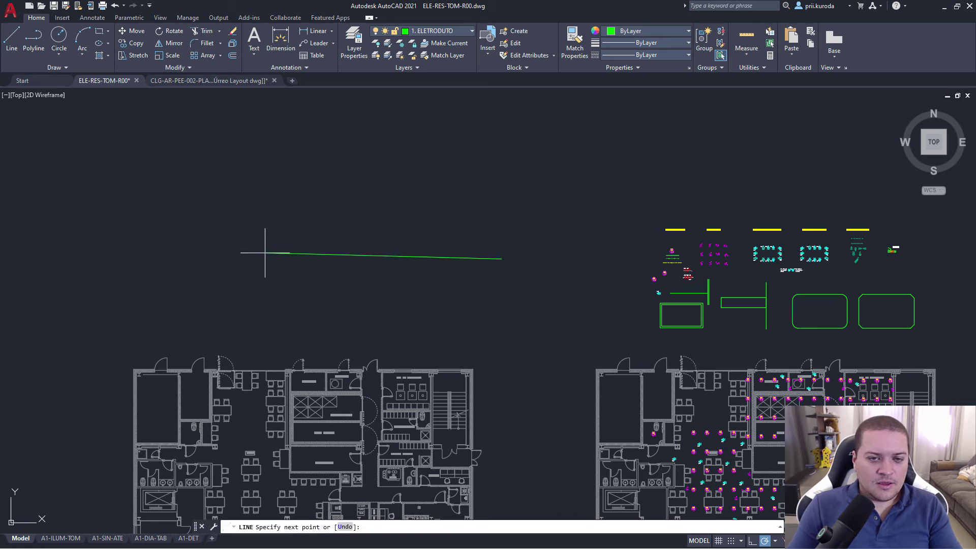
{"action": "left_click", "coordinate": [169, 260]}
{"action": "key", "text": "Escape"}
Draw a second line overlapping the first test line.
{"action": "type", "text": "l"}
{"action": "key", "text": "Return"}
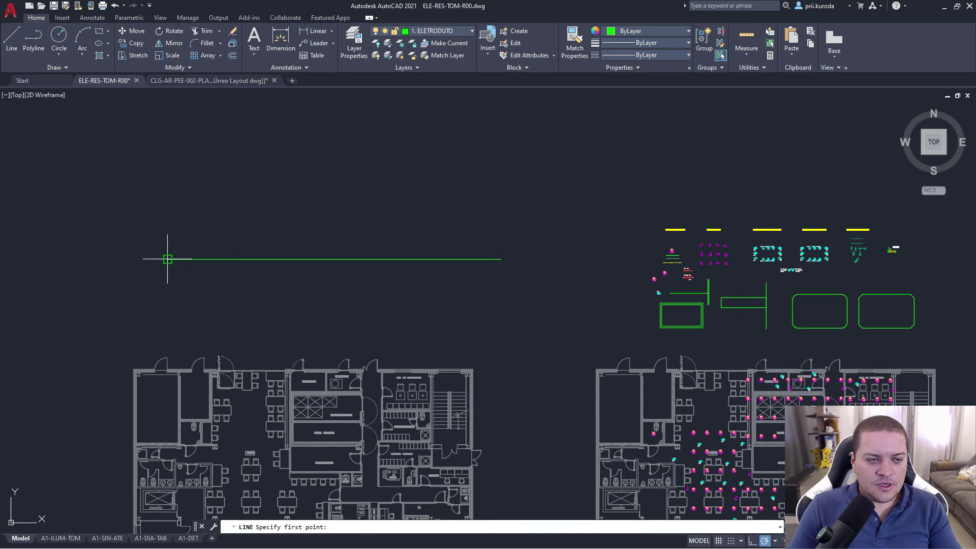
{"action": "left_click", "coordinate": [270, 260]}
{"action": "scroll", "coordinate": [527, 416], "scroll_direction": "down", "scroll_amount": 2}
{"action": "key", "text": "Escape"}
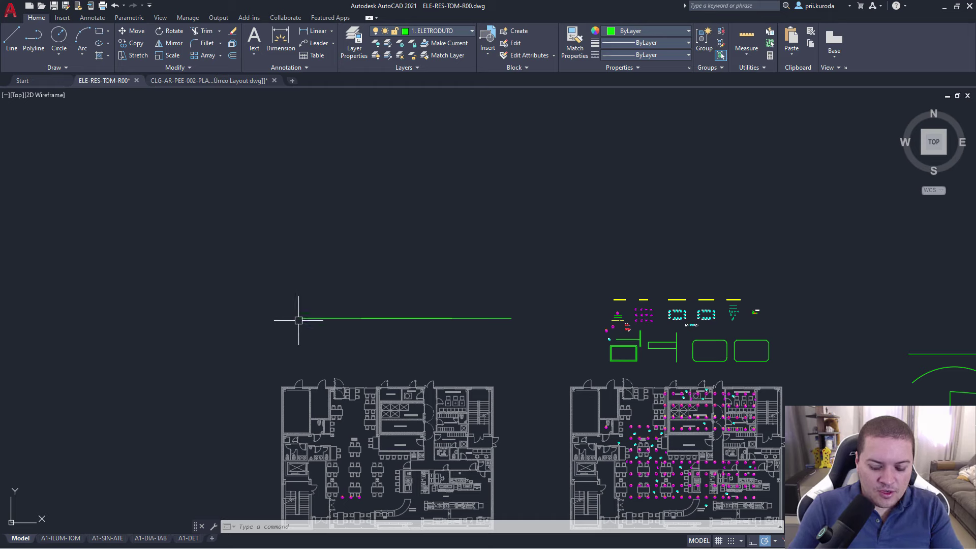
Run Overkill on the green test line with default settings.
{"action": "type", "text": "over"}
{"action": "key", "text": "Return"}
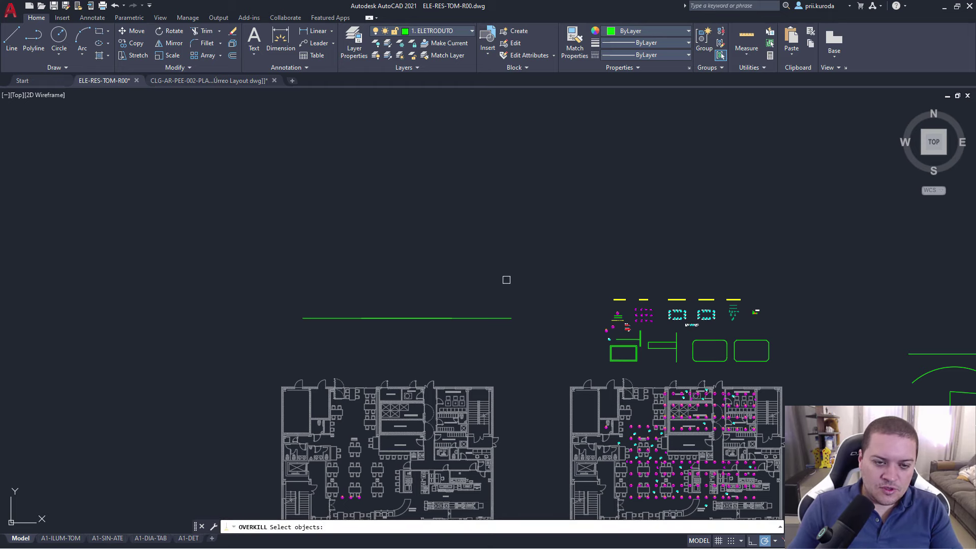
{"action": "left_click", "coordinate": [509, 279]}
{"action": "left_click", "coordinate": [266, 344]}
{"action": "key", "text": "Return"}
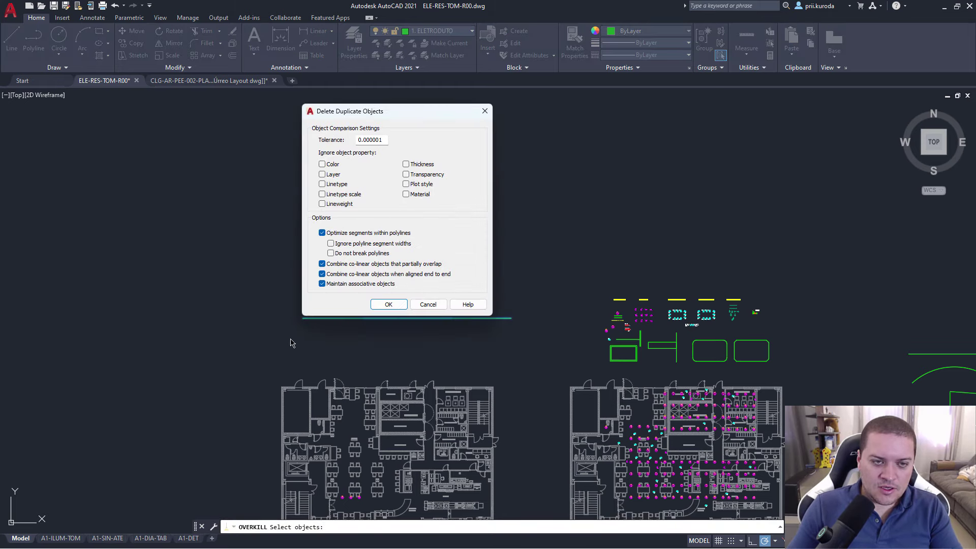
{"action": "left_click", "coordinate": [372, 305]}
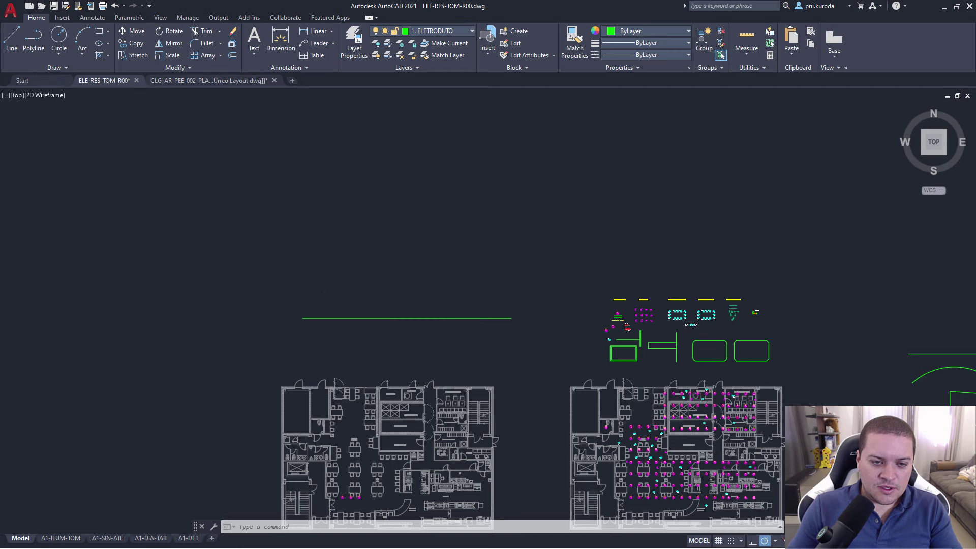
Move the green line upward to show no duplicate copy remains.
{"action": "scroll", "coordinate": [254, 292], "scroll_direction": "up", "scroll_amount": 4}
{"action": "left_click", "coordinate": [128, 284]}
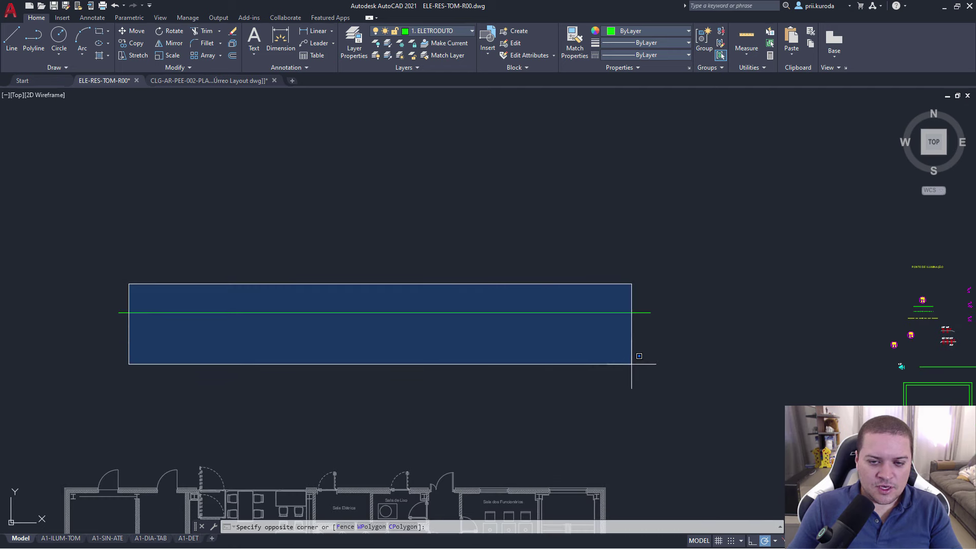
{"action": "left_click", "coordinate": [632, 388]}
{"action": "left_click", "coordinate": [625, 312]}
{"action": "key", "text": "m"}
{"action": "key", "text": "Return"}
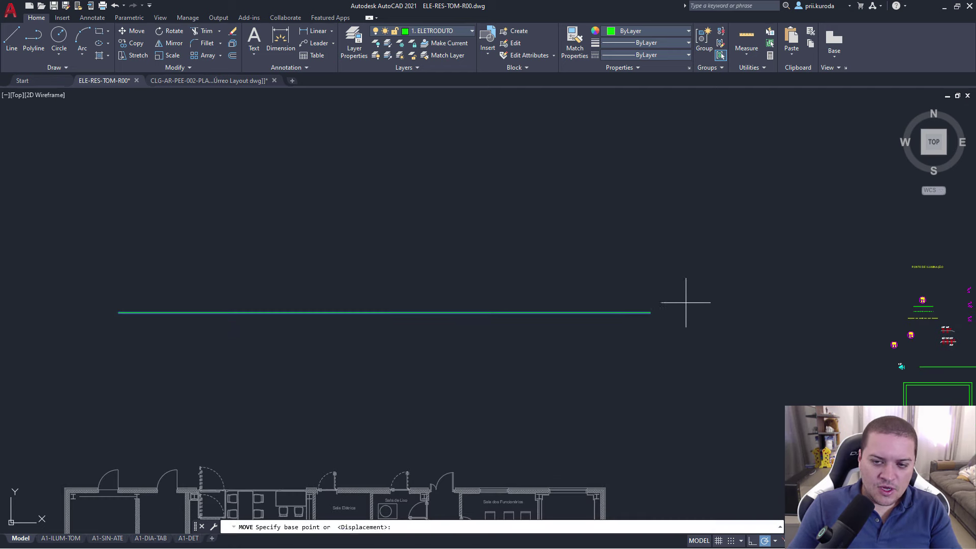
{"action": "left_click", "coordinate": [687, 300]}
{"action": "left_click", "coordinate": [687, 278]}
Delete the test line and switch to the R12 folder window.
{"action": "left_click", "coordinate": [396, 291]}
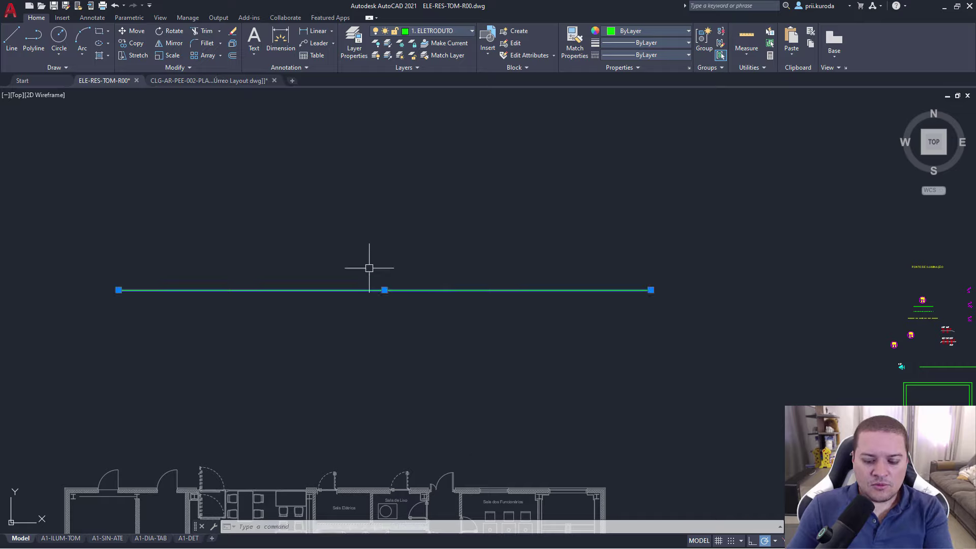
{"action": "key", "text": "Delete"}
{"action": "key", "text": "alt+Tab"}
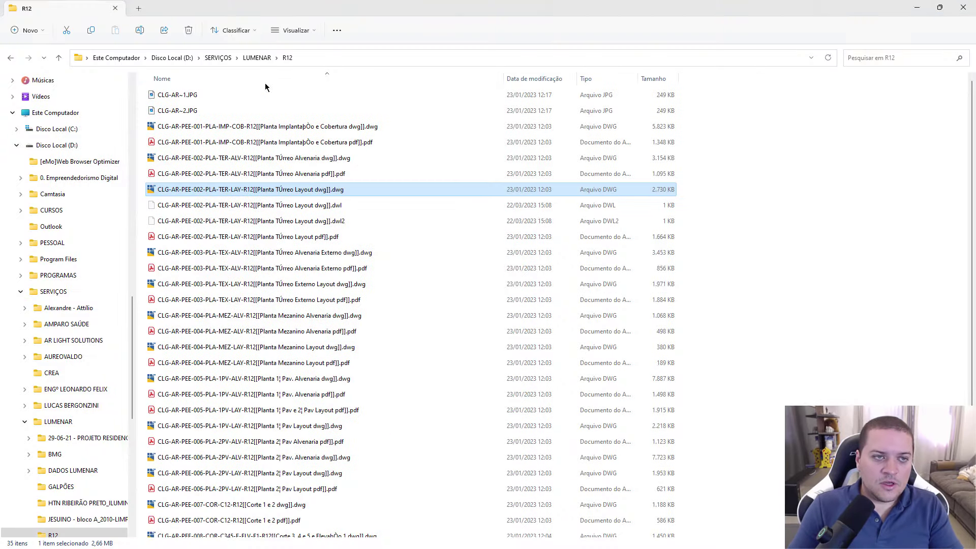
Close the R12 folder window, return to the ground-floor layout drawing, and make layer 0 current.
{"action": "key", "text": "alt+Tab"}
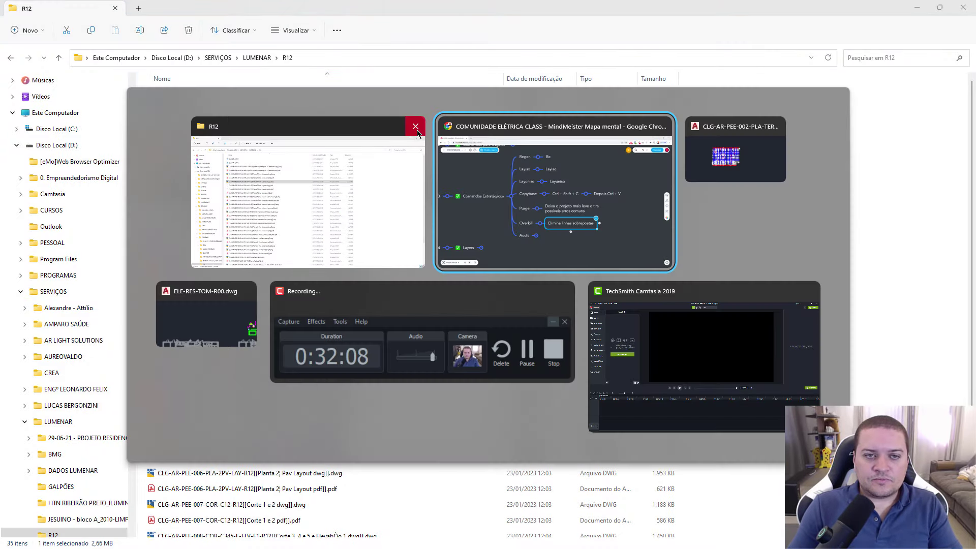
{"action": "key", "text": "alt+Tab"}
{"action": "left_click", "coordinate": [230, 104]}
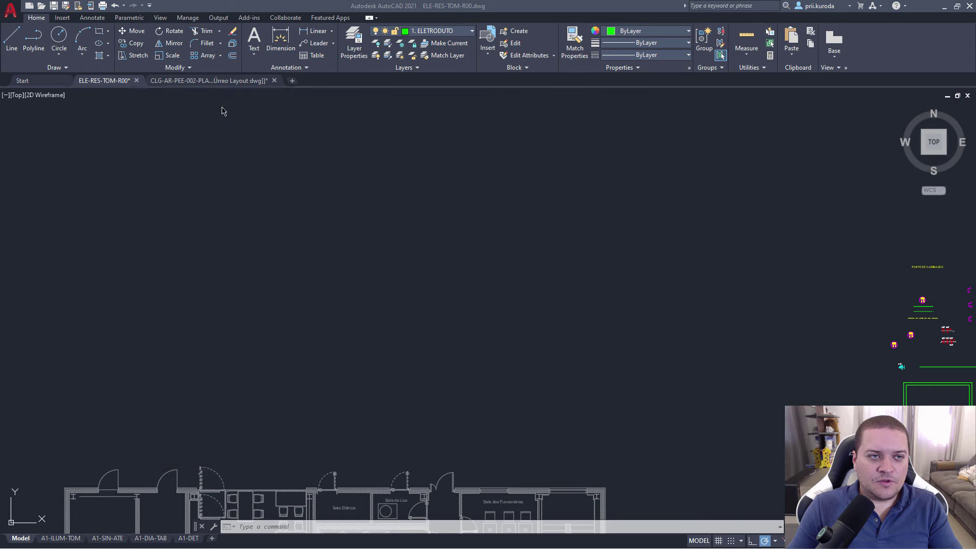
{"action": "left_click", "coordinate": [213, 81]}
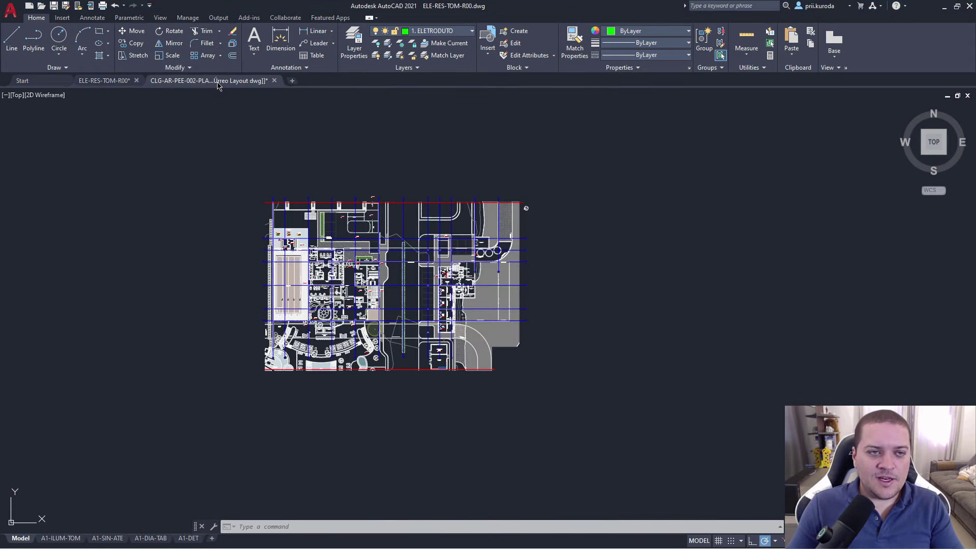
{"action": "type", "text": "0"}
{"action": "key", "text": "Return"}
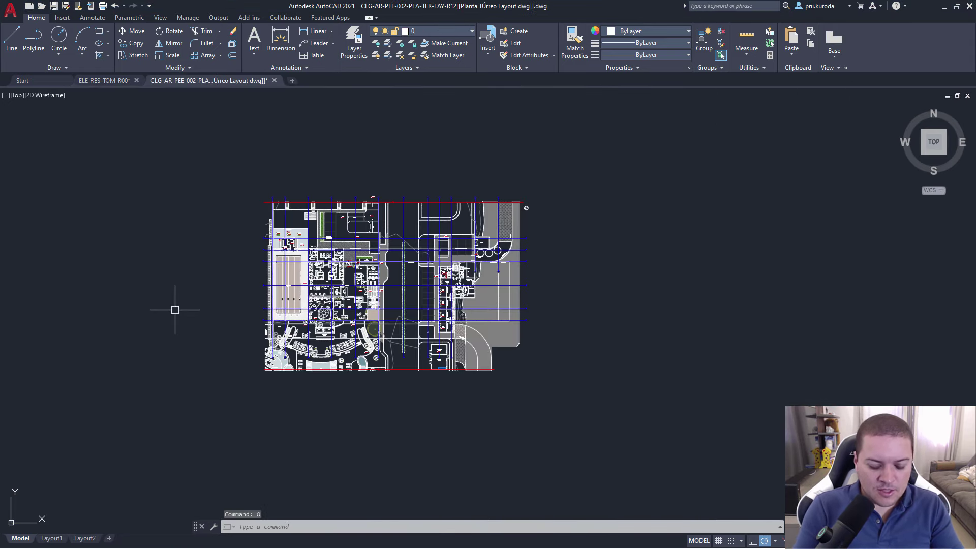
Start Overkill on the whole plan, then cancel and pan the view right.
{"action": "type", "text": "over"}
{"action": "key", "text": "Return"}
{"action": "left_click", "coordinate": [616, 442]}
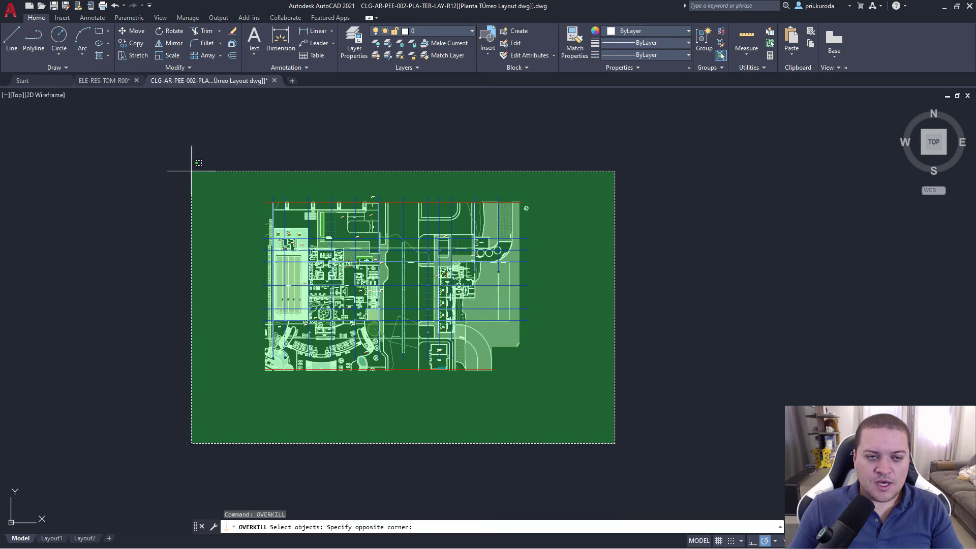
{"action": "left_click", "coordinate": [191, 168]}
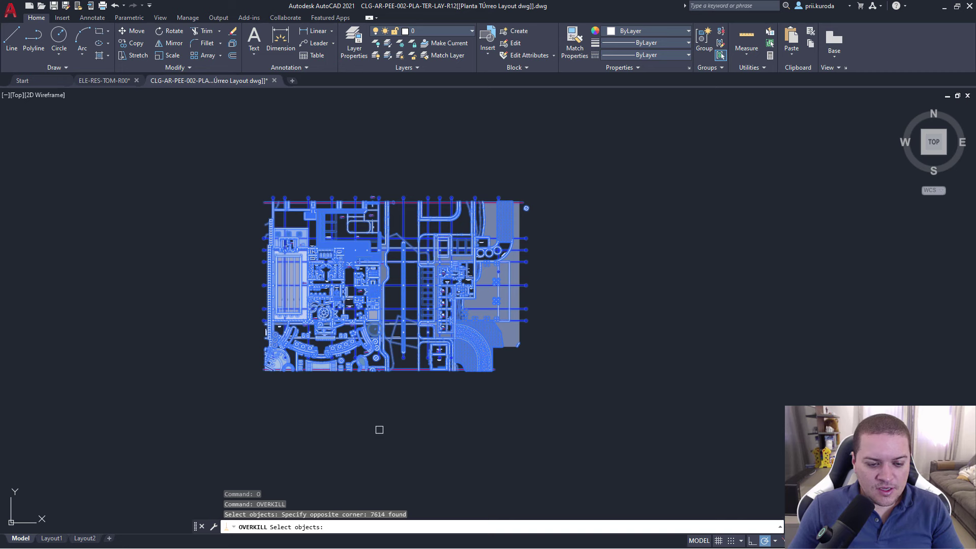
{"action": "key", "text": "Escape"}
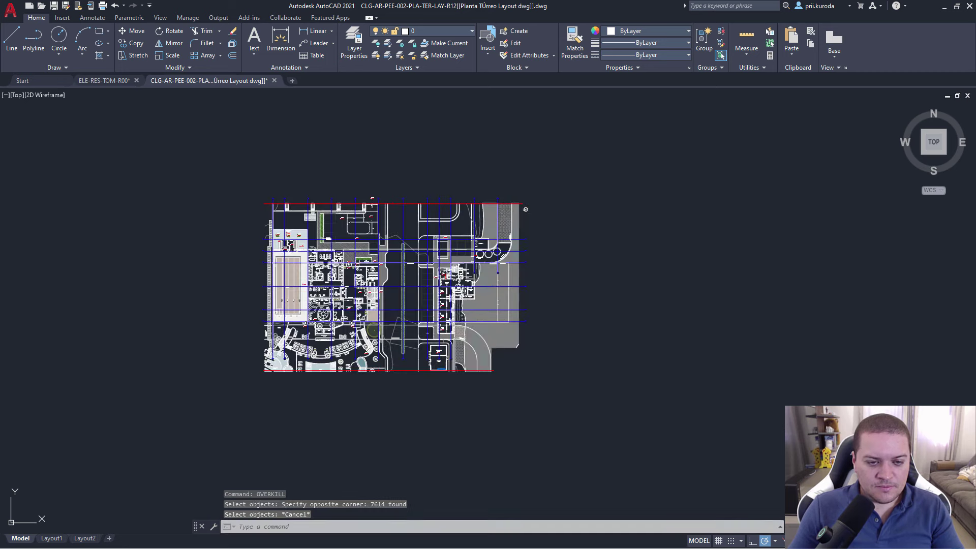
{"action": "middle_click_drag", "start_coordinate": [375, 330], "coordinate": [403, 334]}
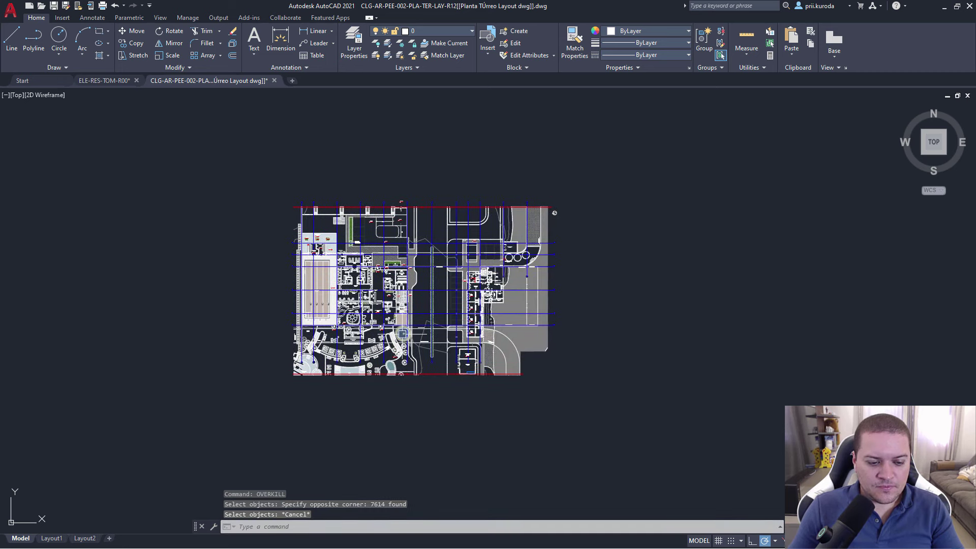
Restart Overkill selecting all 7614 objects, then cancel and pan left and down.
{"action": "type", "text": "over"}
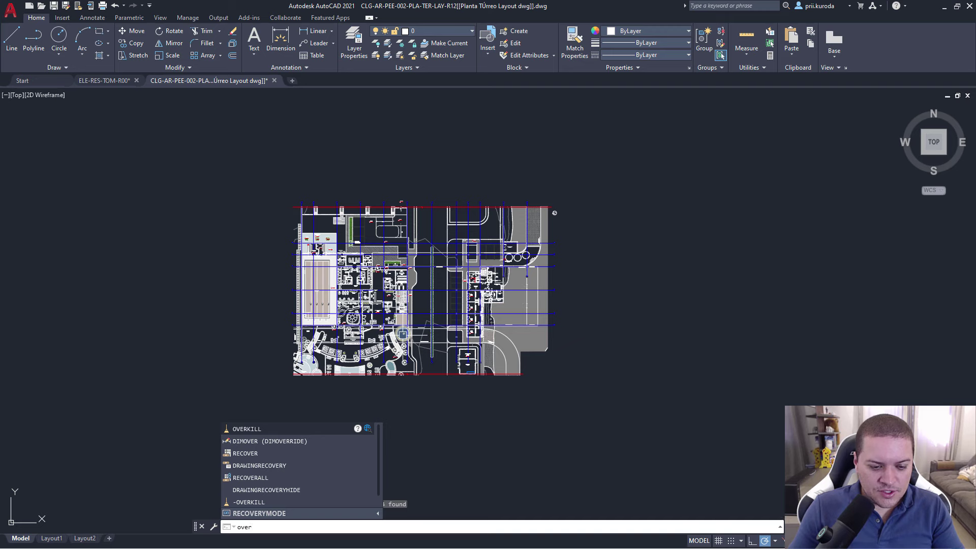
{"action": "key", "text": "Return"}
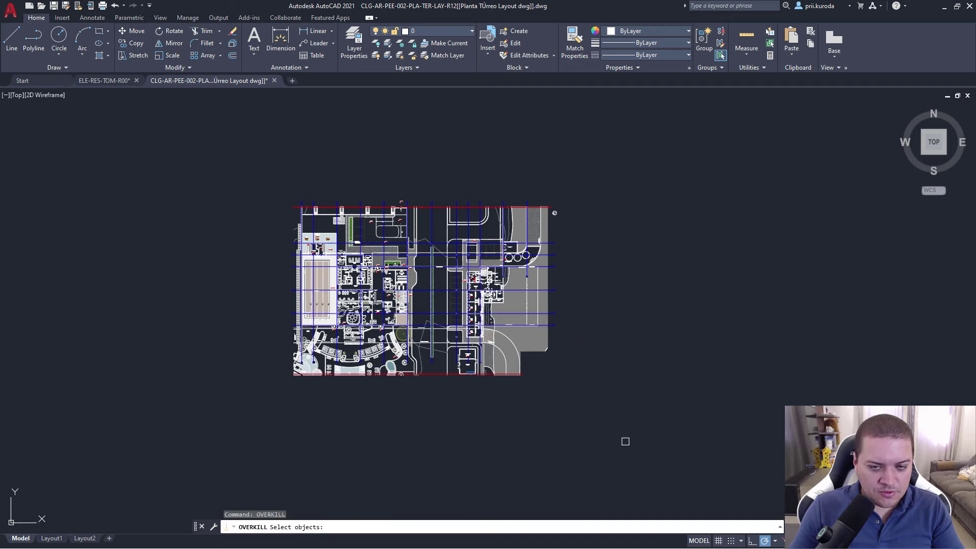
{"action": "left_click", "coordinate": [619, 425]}
{"action": "left_click", "coordinate": [215, 166]}
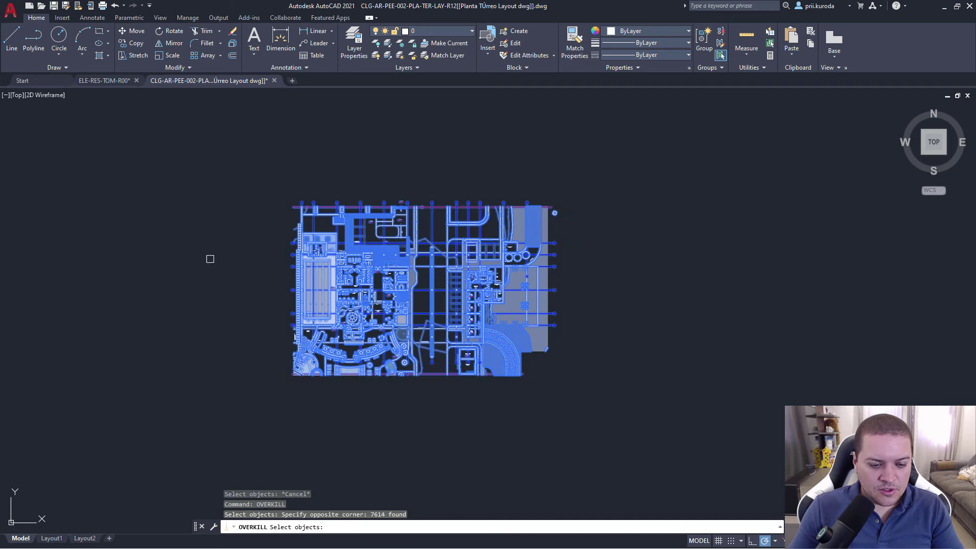
{"action": "key", "text": "Escape"}
{"action": "key", "text": "Escape"}
{"action": "key", "text": "Escape"}
{"action": "middle_click_drag", "start_coordinate": [257, 345], "coordinate": [239, 355]}
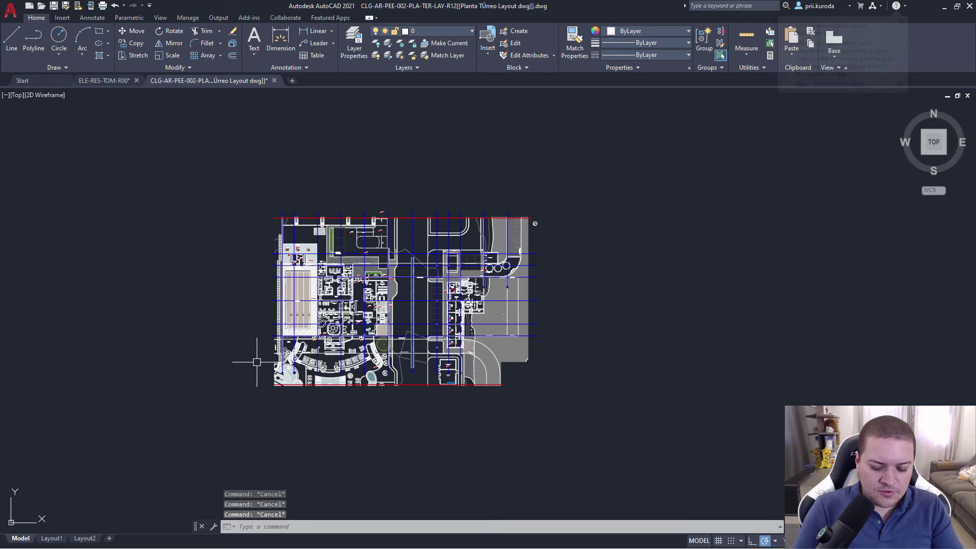
Run Overkill on the whole plan with default settings, deleting 787 duplicates and 957 overlaps.
{"action": "type", "text": "over"}
{"action": "key", "text": "Return"}
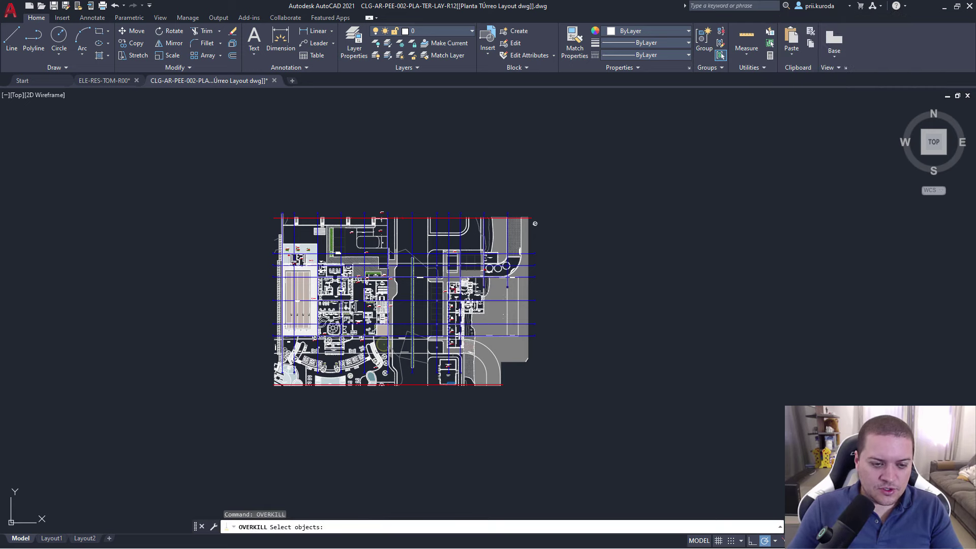
{"action": "left_click", "coordinate": [598, 177]}
{"action": "left_click", "coordinate": [253, 413]}
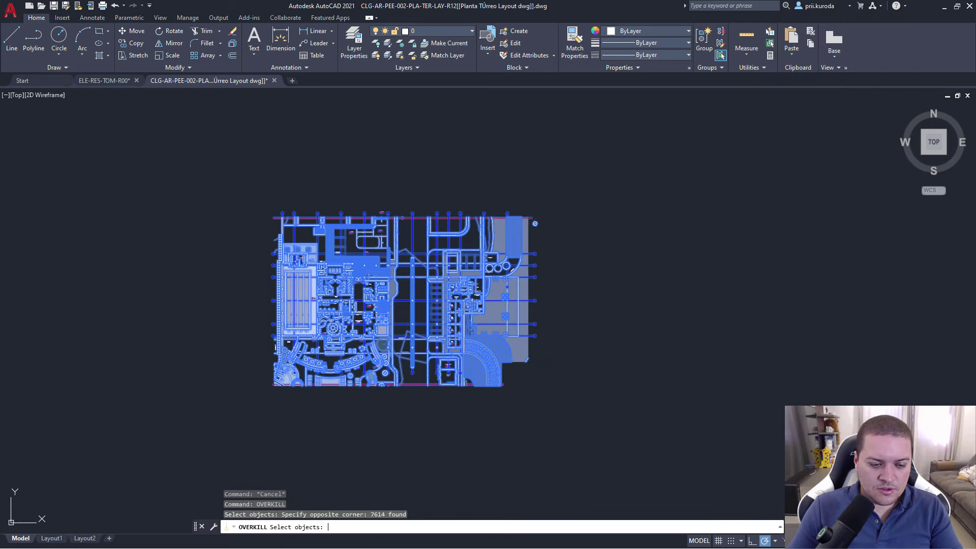
{"action": "key", "text": "Return"}
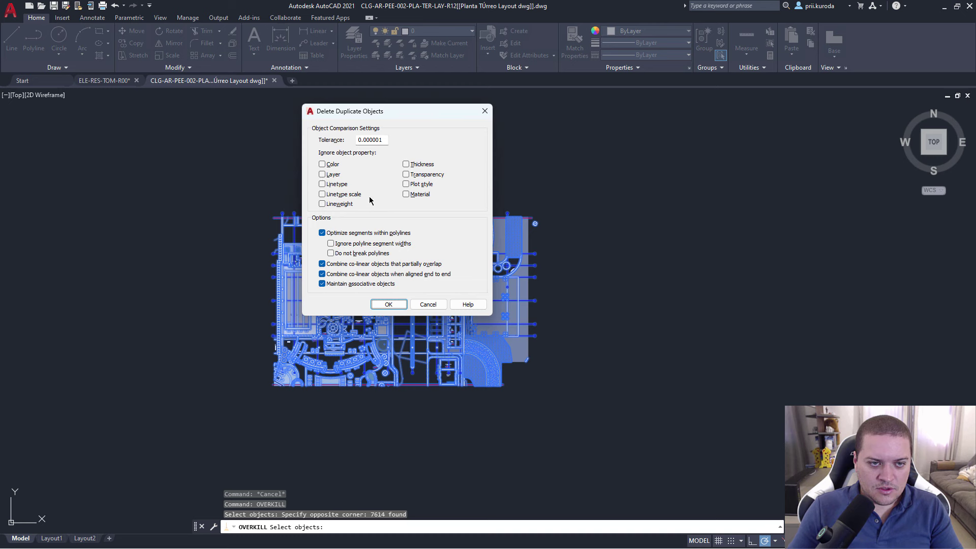
{"action": "left_click", "coordinate": [388, 304]}
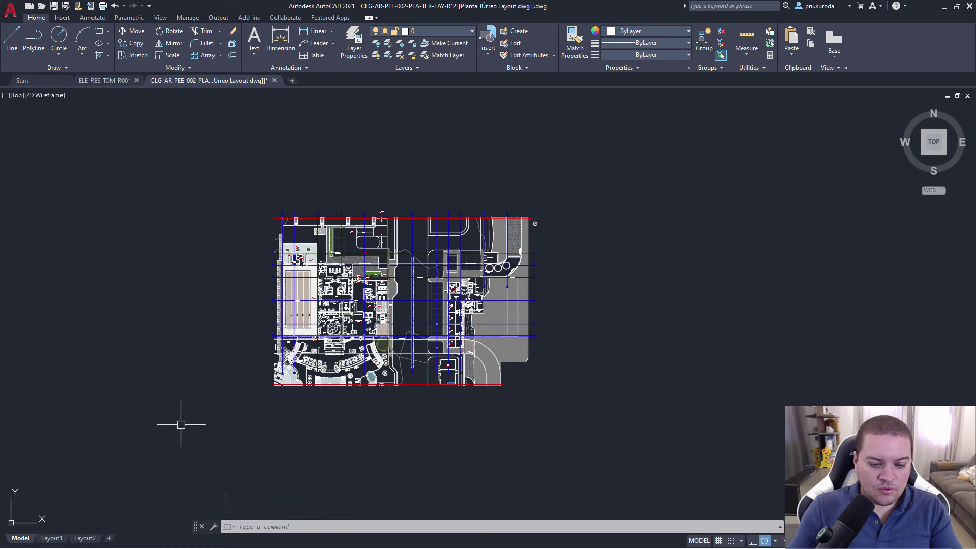
{"action": "key", "text": "Escape"}
{"action": "key", "text": "Escape"}
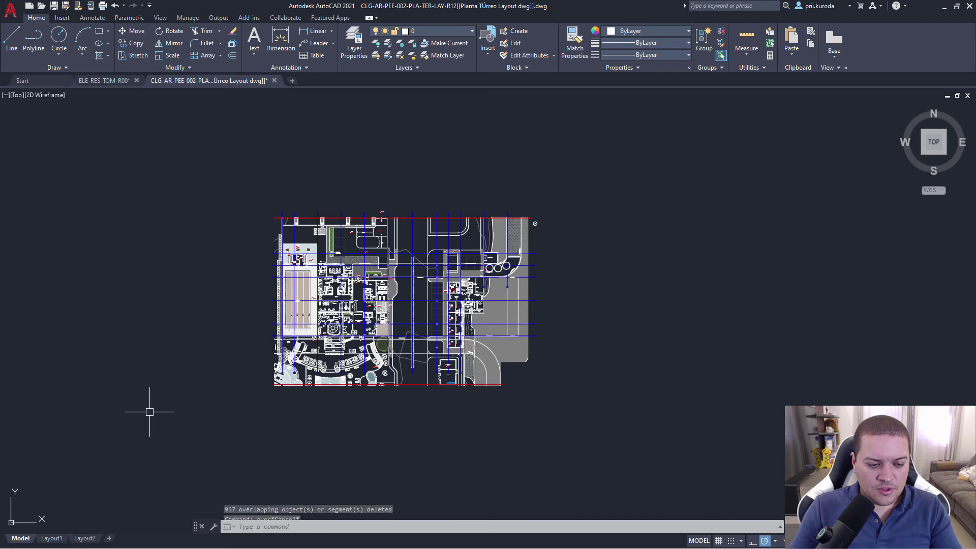
{"action": "key", "text": "Escape"}
Rerun Overkill on all 5977 objects, finding 0 duplicates and 0 overlapping segments.
{"action": "type", "text": "ov"}
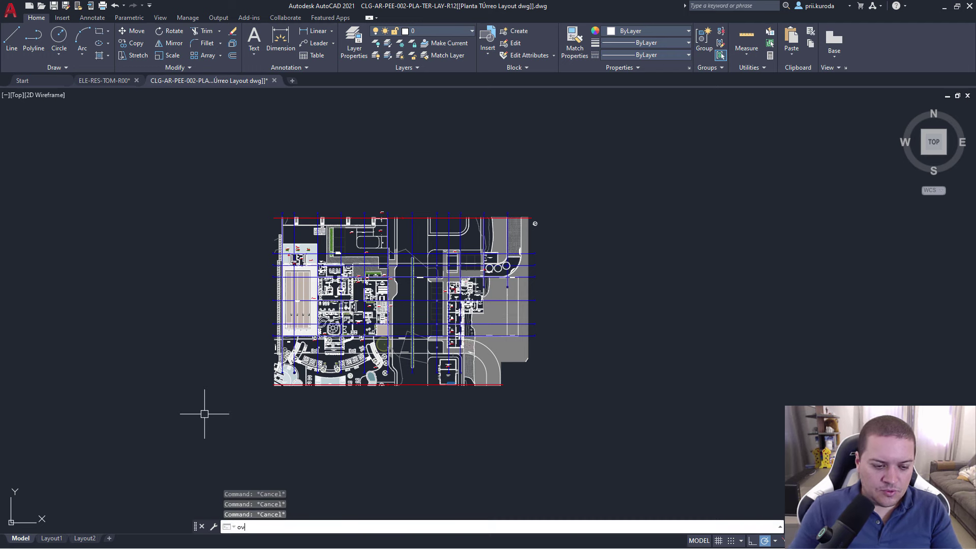
{"action": "type", "text": "er"}
{"action": "key", "text": "Return"}
{"action": "left_click", "coordinate": [605, 182]}
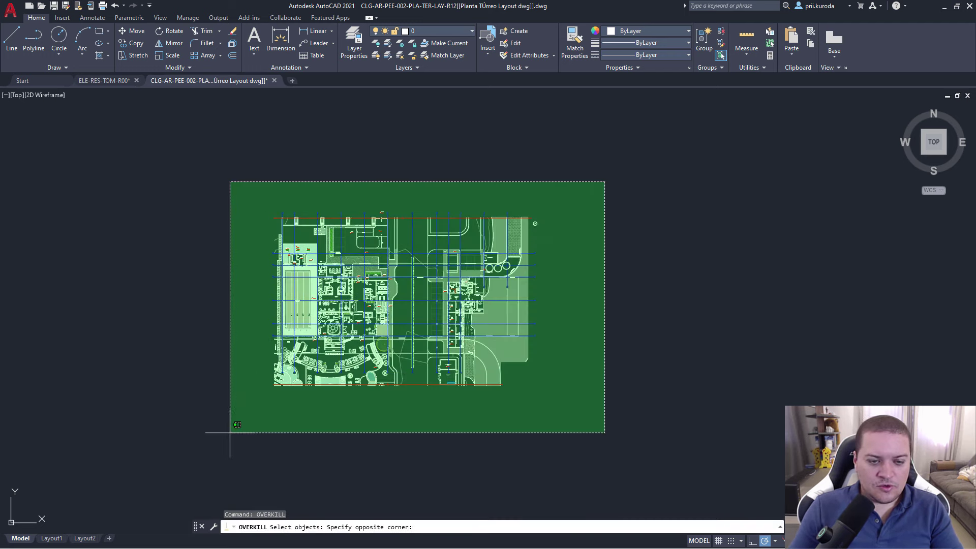
{"action": "left_click", "coordinate": [227, 457]}
{"action": "key", "text": "Return"}
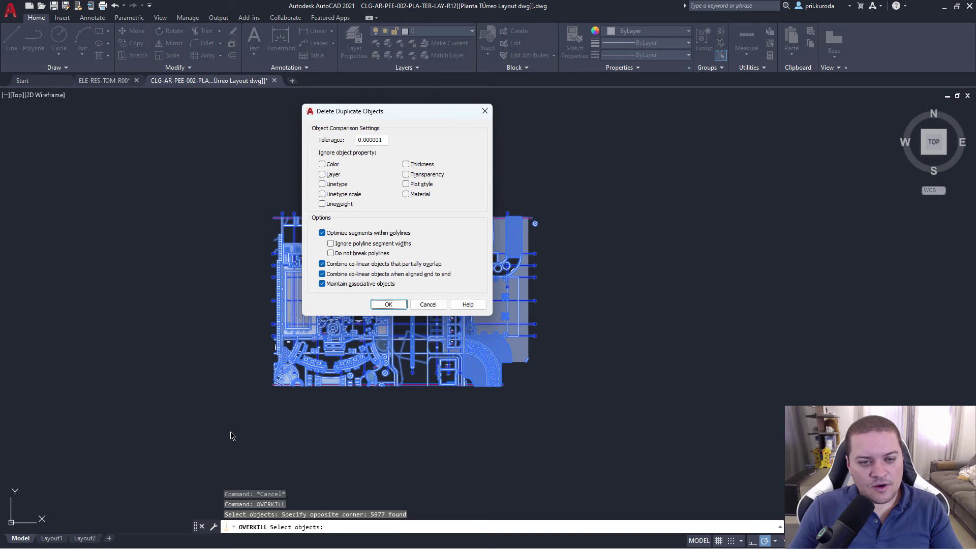
{"action": "key", "text": "Return"}
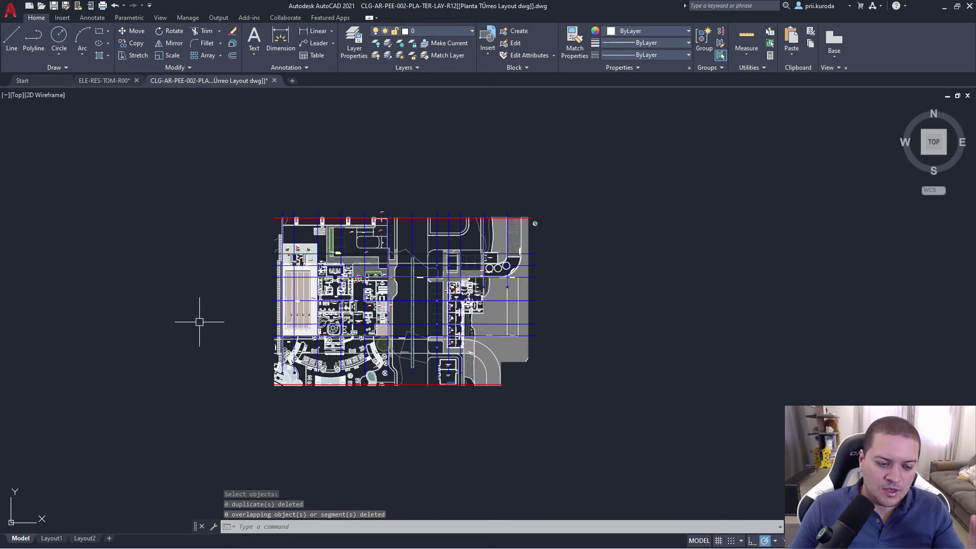
Run another Overkill pass on the reselected plan, removing nothing, then switch to the mind map.
{"action": "key", "text": "Escape"}
{"action": "key", "text": "Return"}
{"action": "left_click_drag", "start_coordinate": [541, 206], "coordinate": [288, 389]}
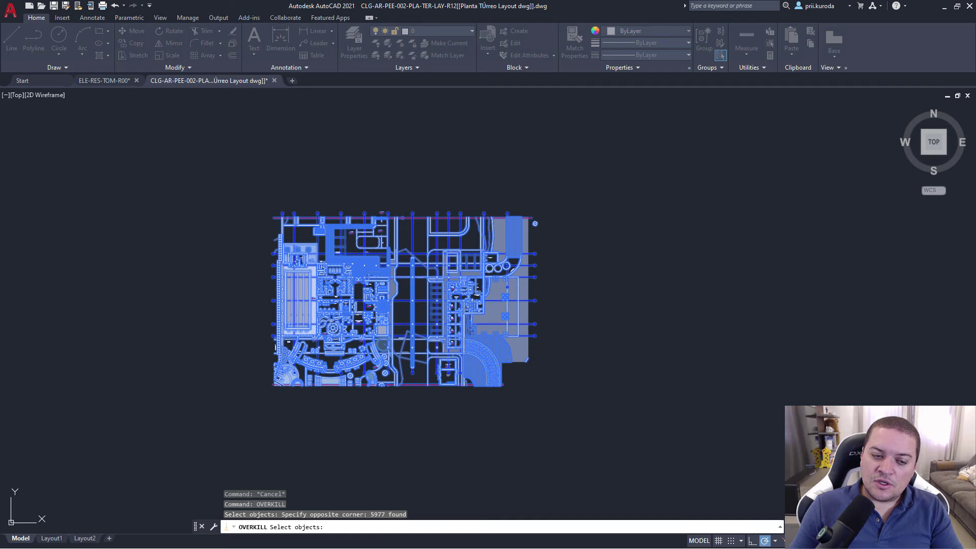
{"action": "key", "text": "Return"}
{"action": "key", "text": "Return"}
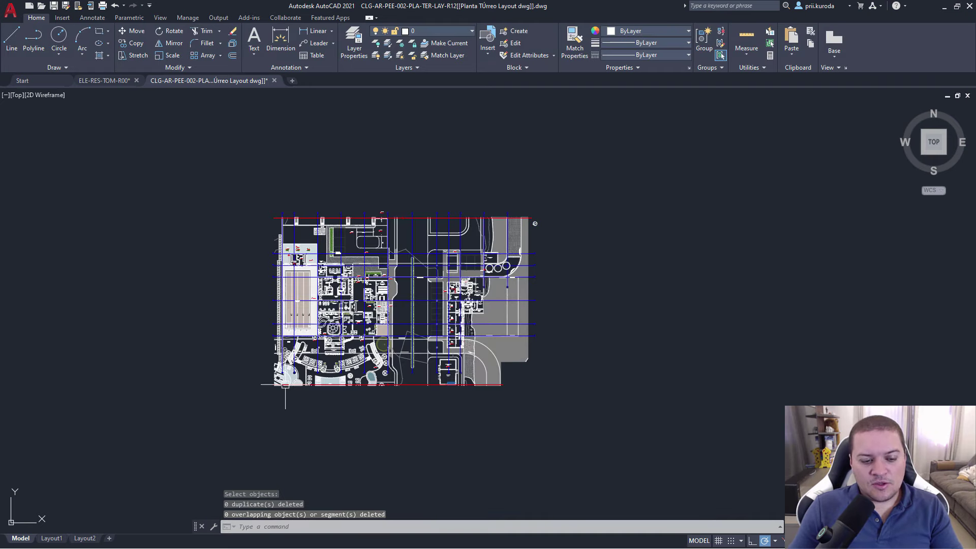
{"action": "key", "text": "Escape"}
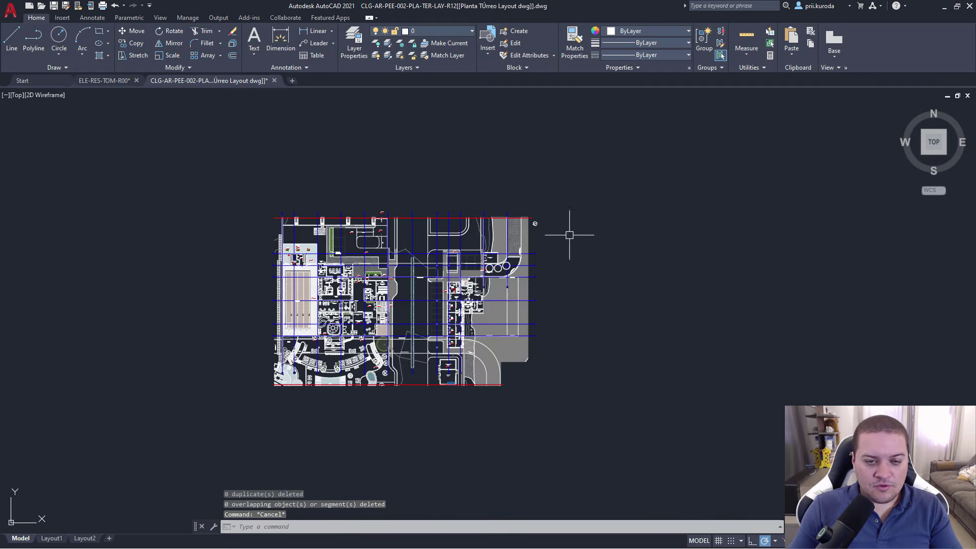
{"action": "middle_click_drag", "start_coordinate": [432, 291], "coordinate": [461, 320]}
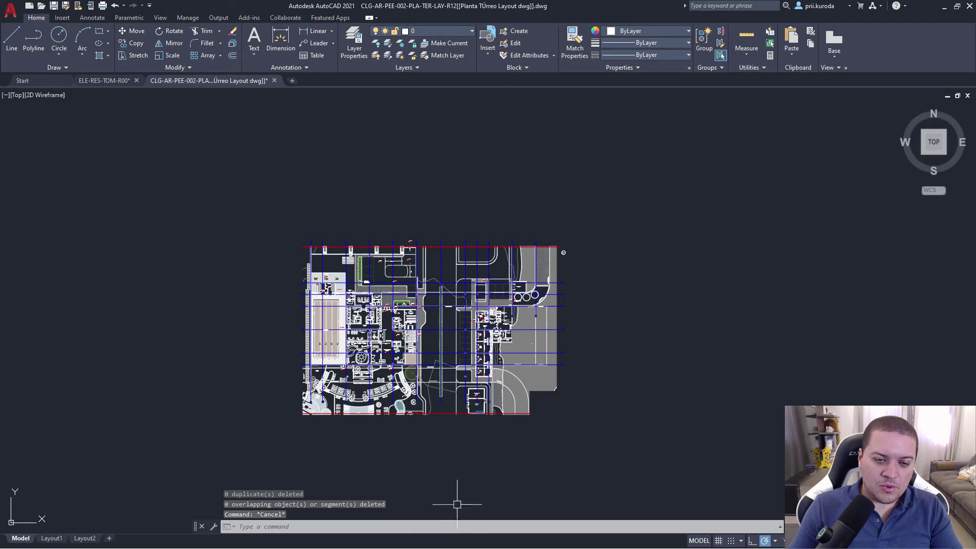
{"action": "middle_click_drag", "start_coordinate": [456, 418], "coordinate": [484, 375]}
{"action": "key", "text": "alt+Tab"}
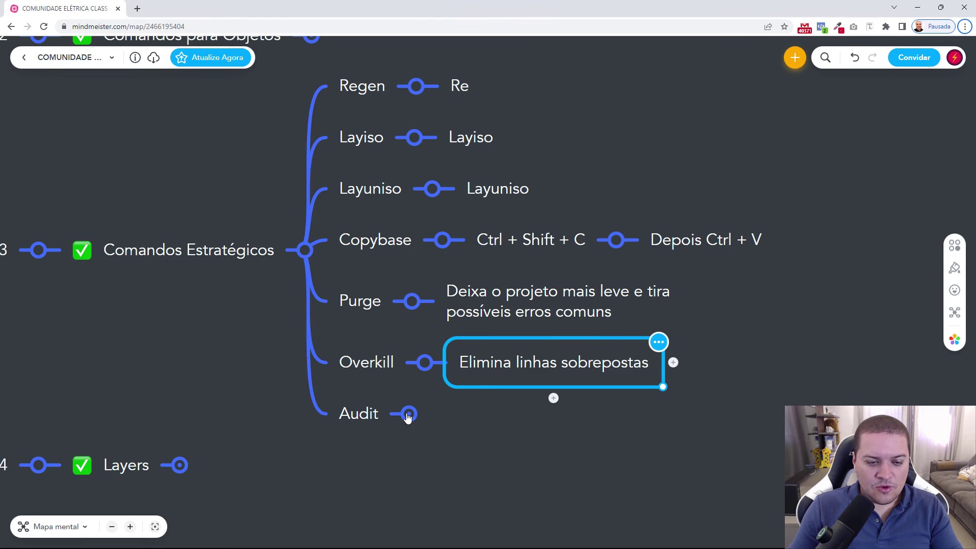
Expand MindMeister's Audit topic, browse its 'Elimina Erros no arquivo' notes, and return to AutoCAD.
{"action": "left_click", "coordinate": [408, 415]}
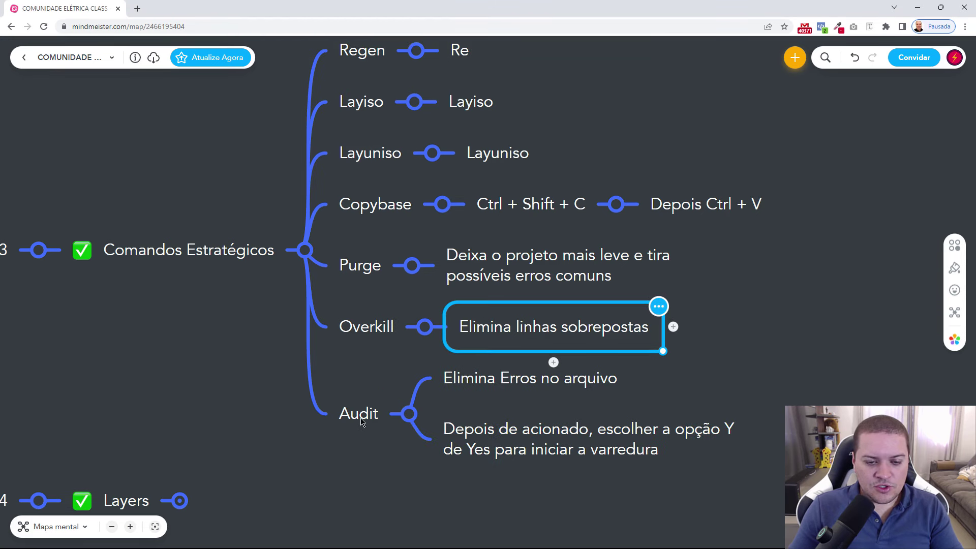
{"action": "left_click", "coordinate": [600, 387]}
{"action": "key", "text": "Down"}
{"action": "key", "text": "alt+Tab"}
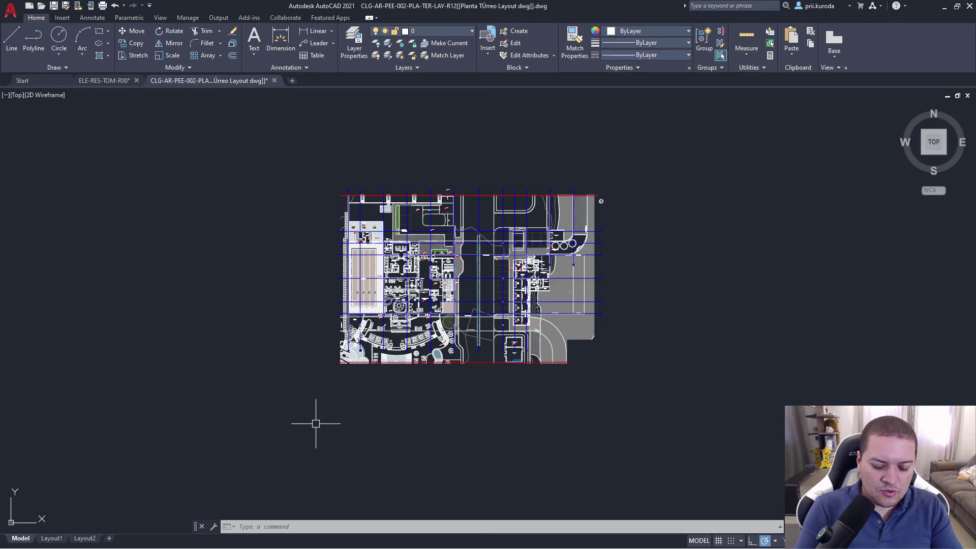
Run AUDIT on the CLG-AR-PEE-002 plan with fixing of detected errors set to Yes.
{"action": "type", "text": "a"}
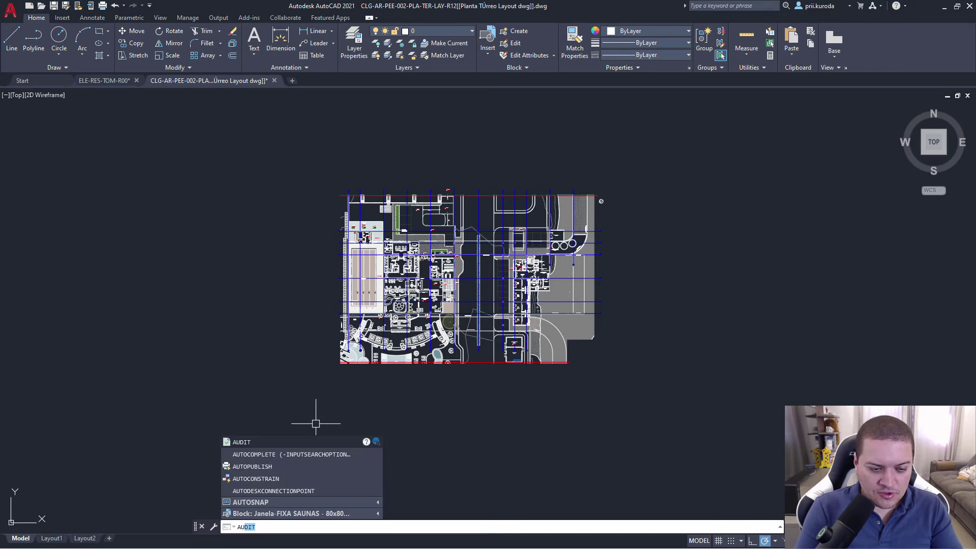
{"action": "key", "text": "Return"}
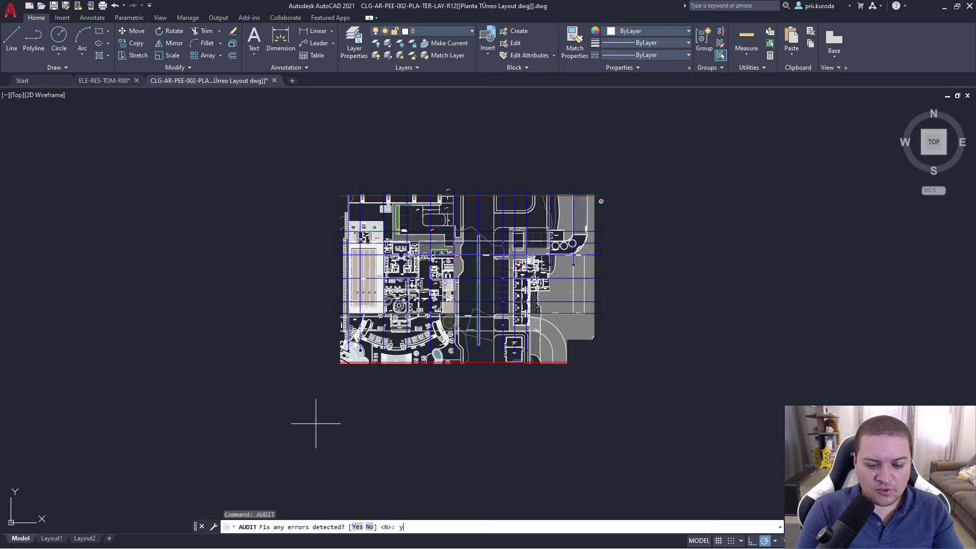
{"action": "key", "text": "Return"}
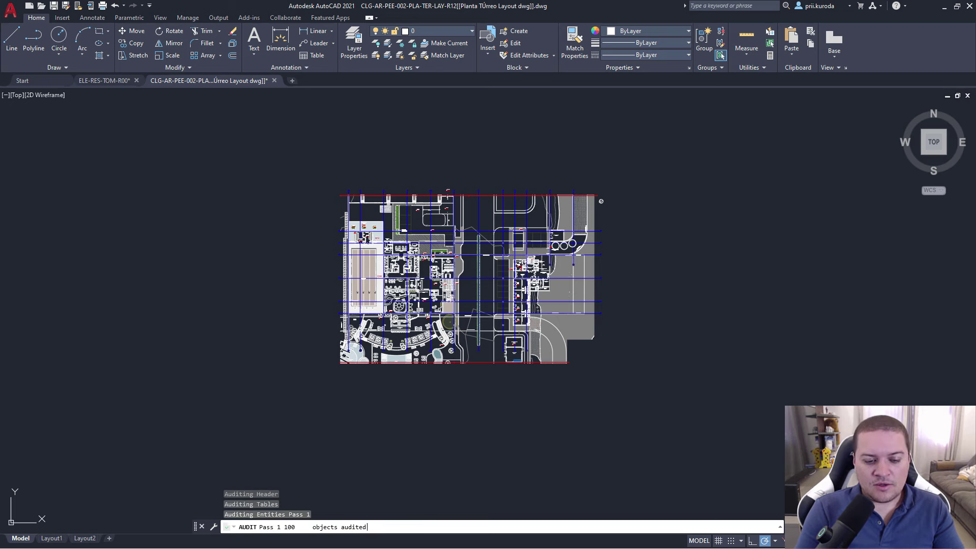
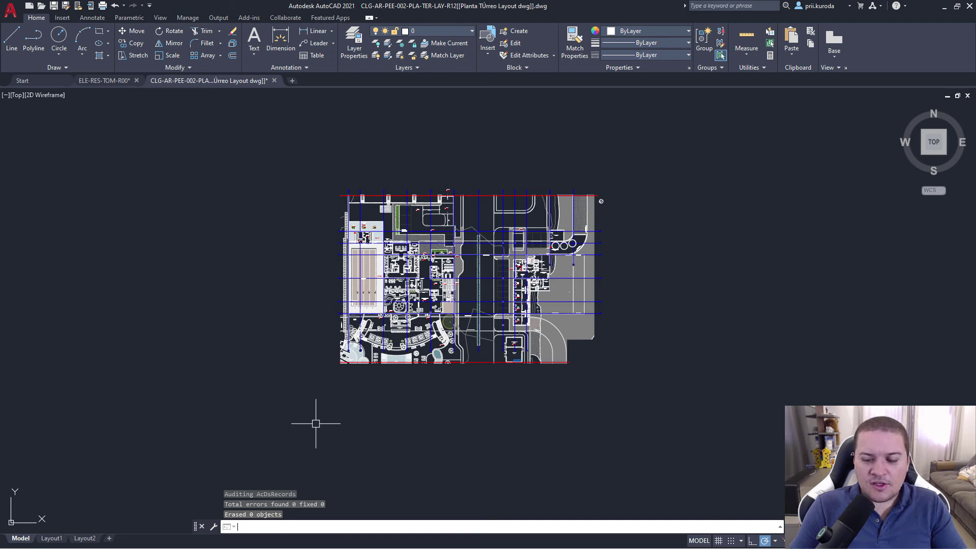
Run PURGE with Purge All to remove the unused layer A-ANNO-DIMS-100.
{"action": "type", "text": "PUR"}
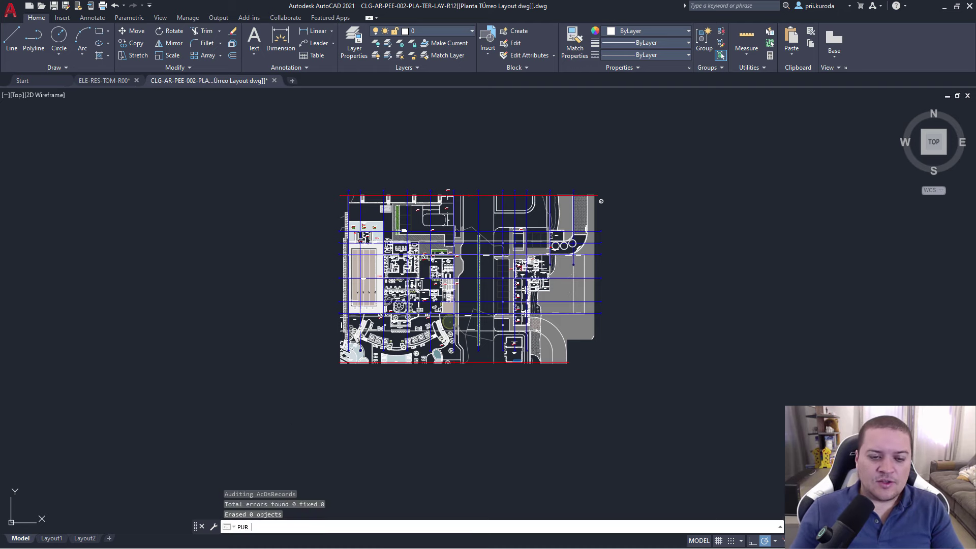
{"action": "key", "text": "Return"}
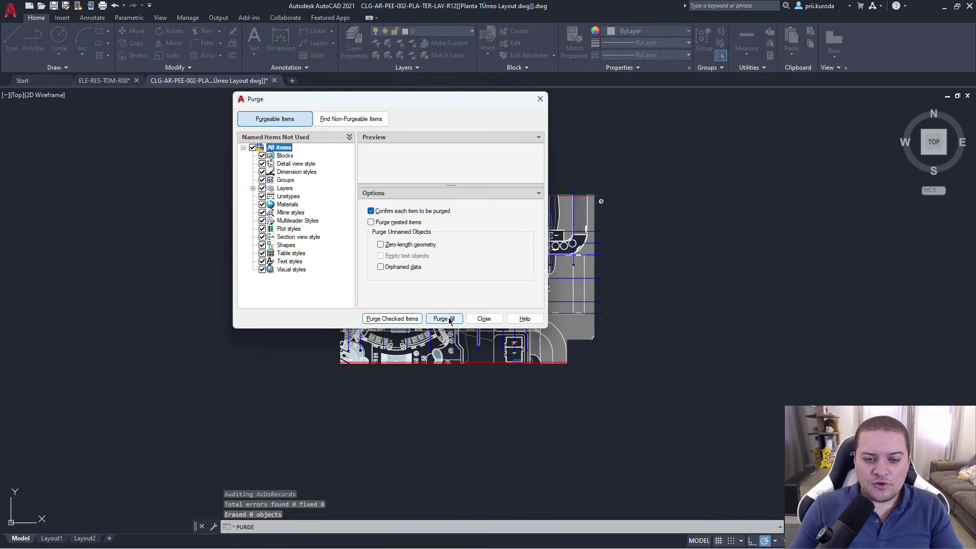
{"action": "left_click", "coordinate": [449, 320]}
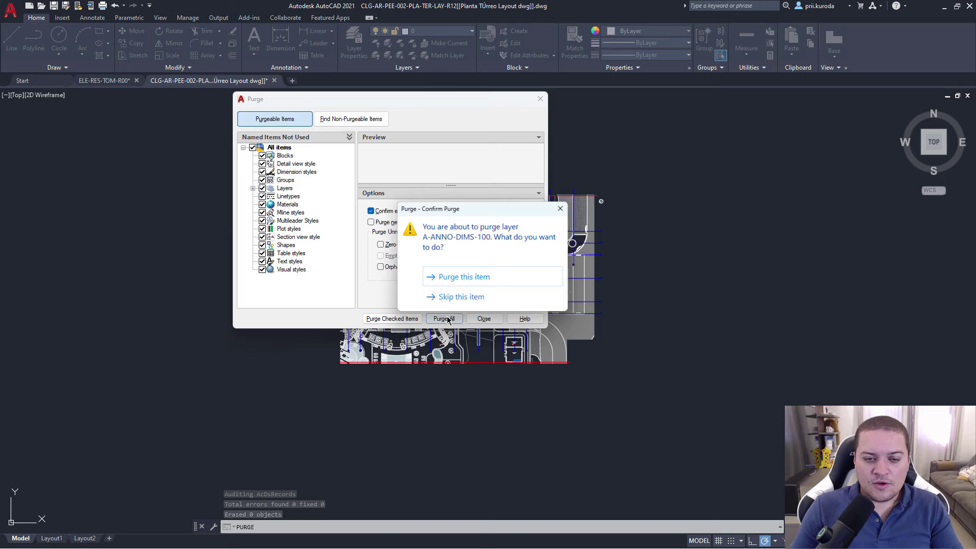
{"action": "left_click", "coordinate": [481, 277]}
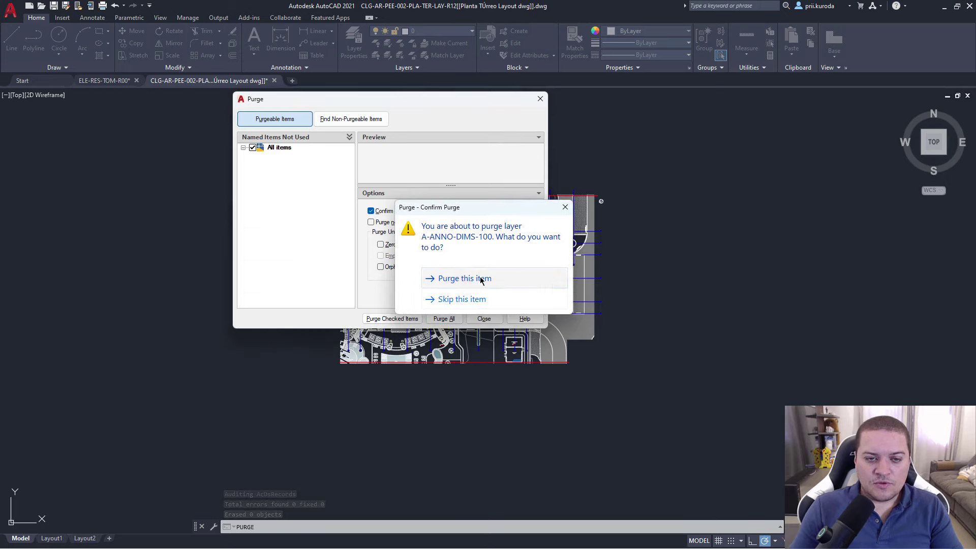
{"action": "left_click", "coordinate": [484, 319]}
{"action": "scroll", "coordinate": [495, 340], "scroll_direction": "up", "scroll_amount": 2}
{"action": "middle_click_drag", "start_coordinate": [663, 118], "coordinate": [653, 178]}
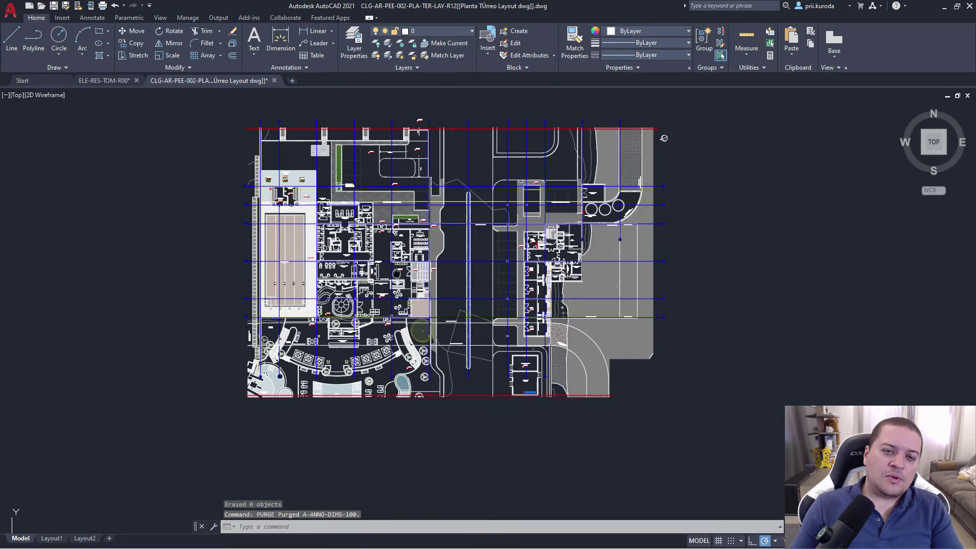
Check the layout drawing's 2,730 KB size in the R12 project folder.
{"action": "key", "text": "alt+Tab"}
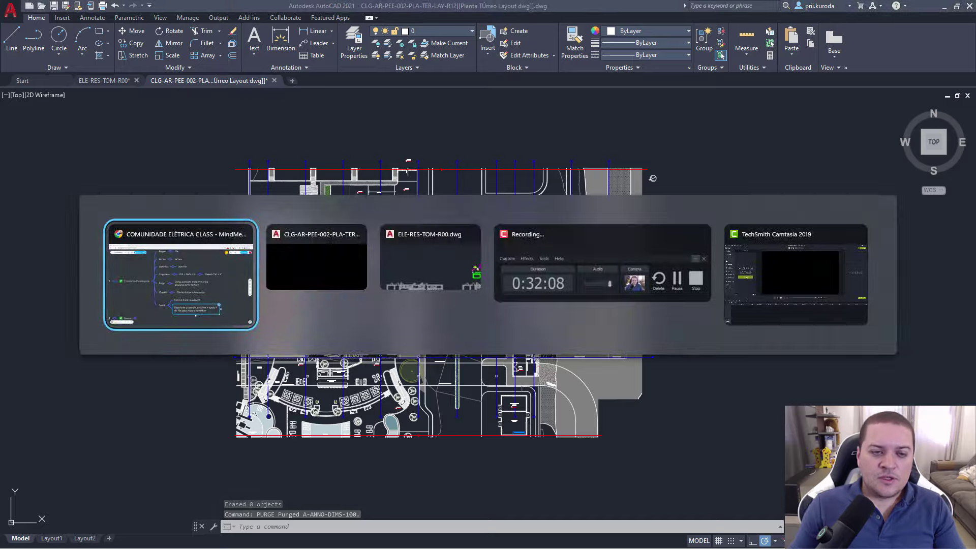
{"action": "left_click", "coordinate": [511, 540]}
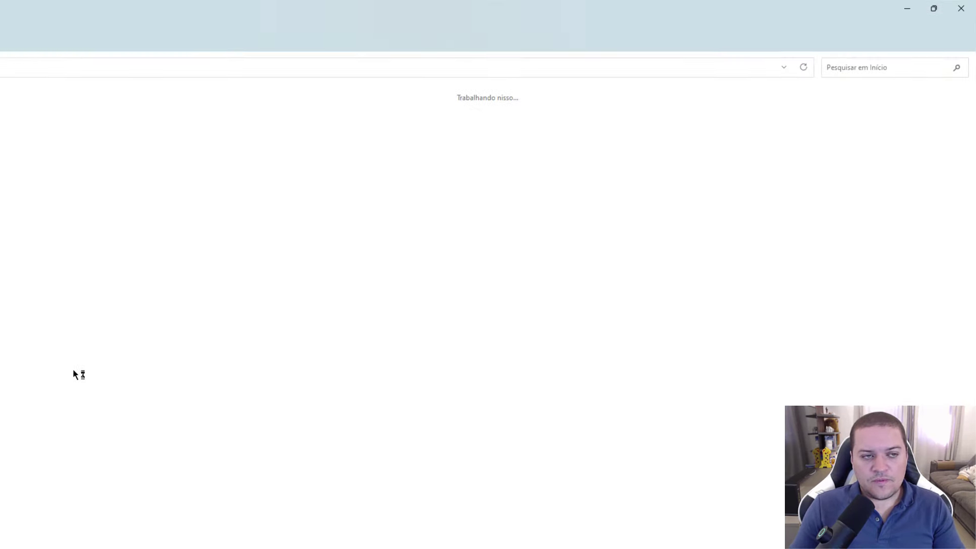
{"action": "double_click", "coordinate": [807, 133]}
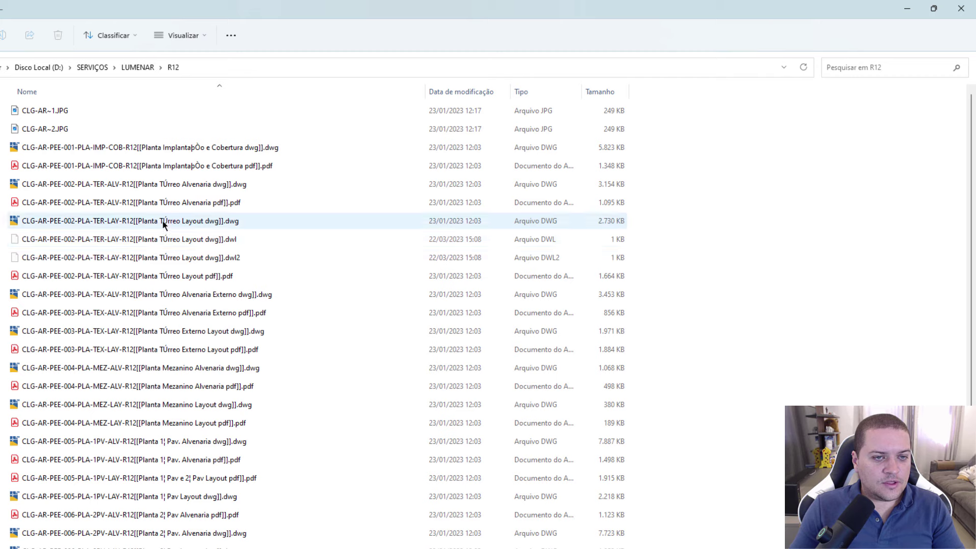
{"action": "left_click", "coordinate": [170, 220]}
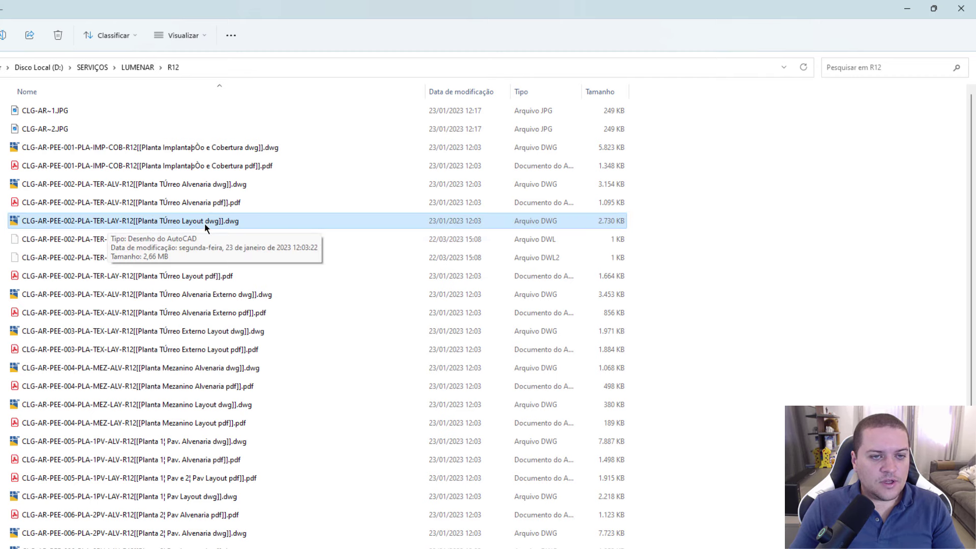
Glance at the ELE-RES-TOM-R00 drawing, then reselect the layout file in the R12 folder.
{"action": "key", "text": "alt+Tab"}
{"action": "key", "text": "alt+Tab"}
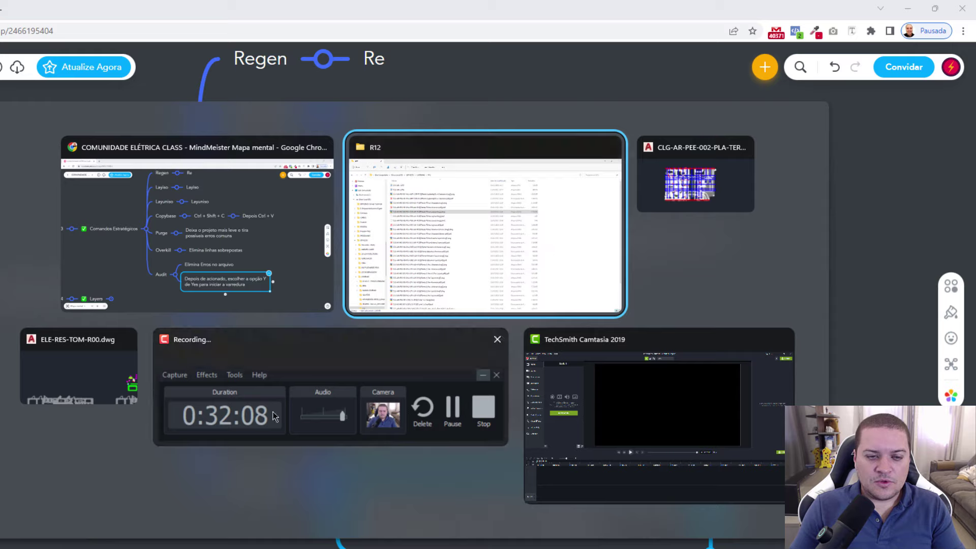
{"action": "left_click", "coordinate": [87, 371]}
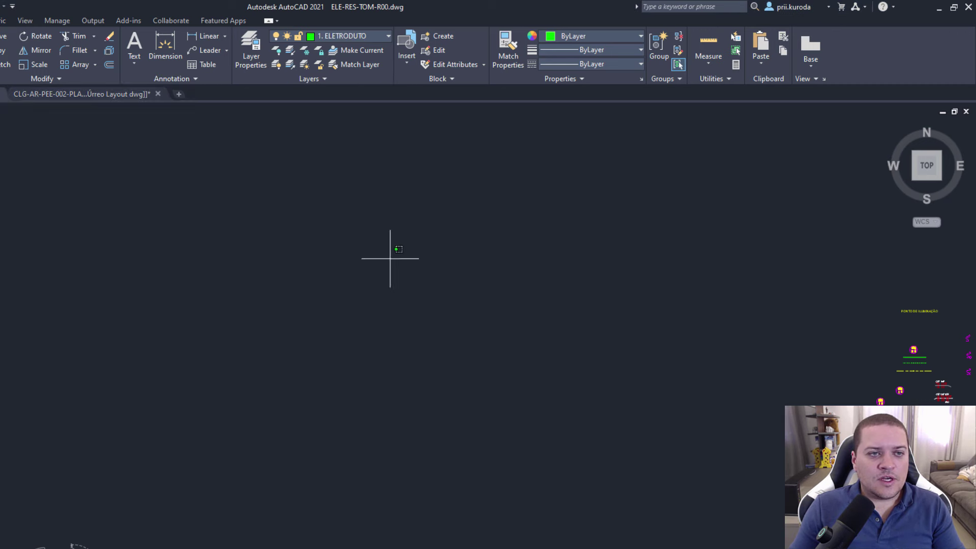
{"action": "left_click", "coordinate": [473, 218]}
{"action": "key", "text": "alt+Tab"}
{"action": "left_click", "coordinate": [448, 219]}
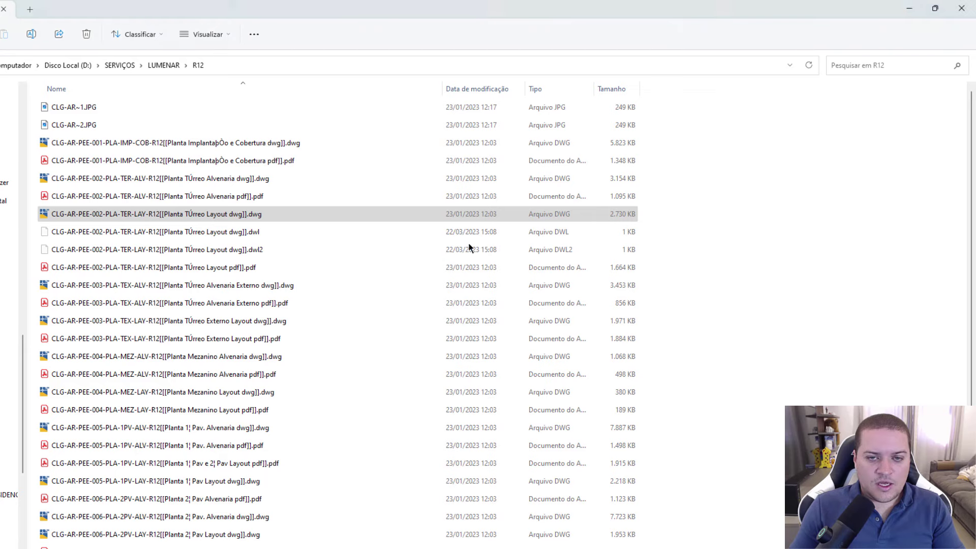
{"action": "left_click", "coordinate": [612, 218]}
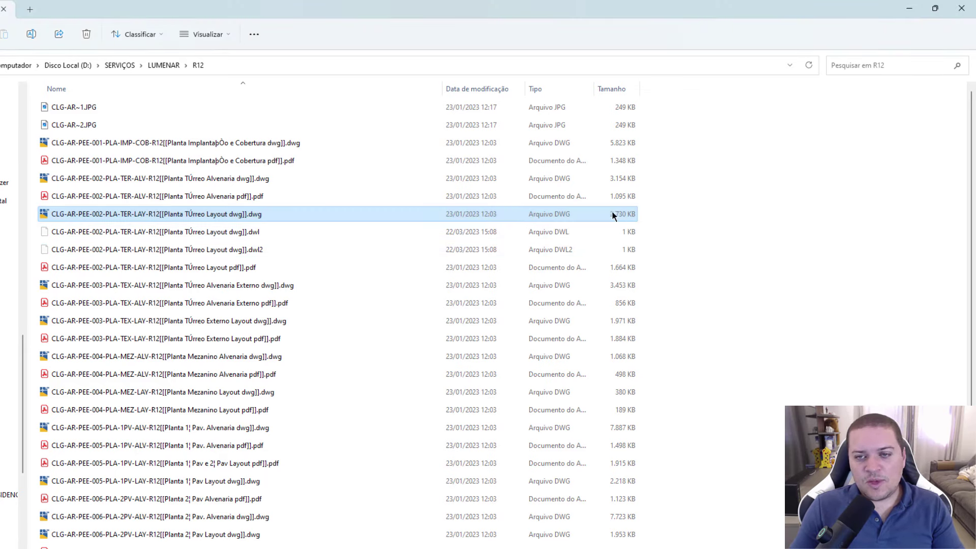
Return to AutoCAD on the CLG-AR-PEE-002-PLA-TER-LAY-R12 floor plan drawing.
{"action": "key", "text": "alt+Tab"}
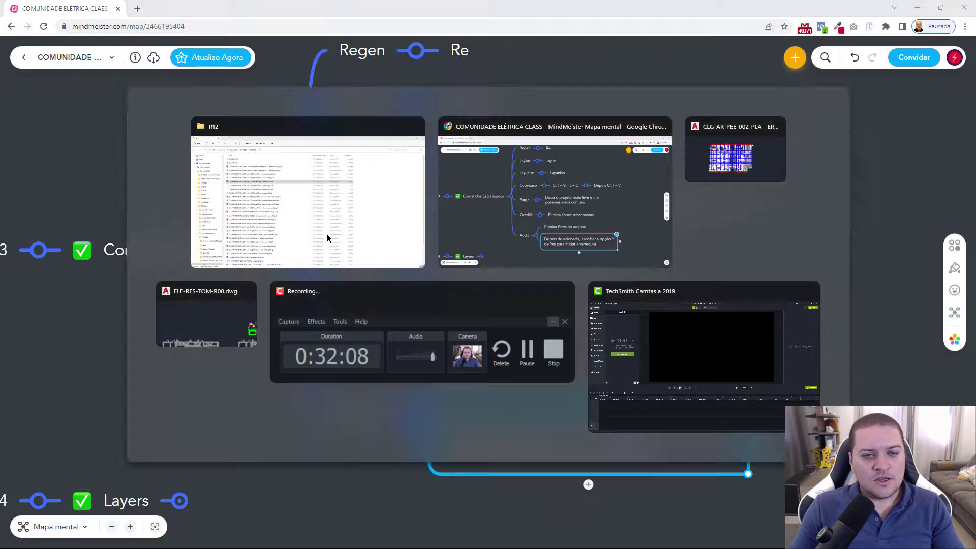
{"action": "key", "text": "alt+Tab"}
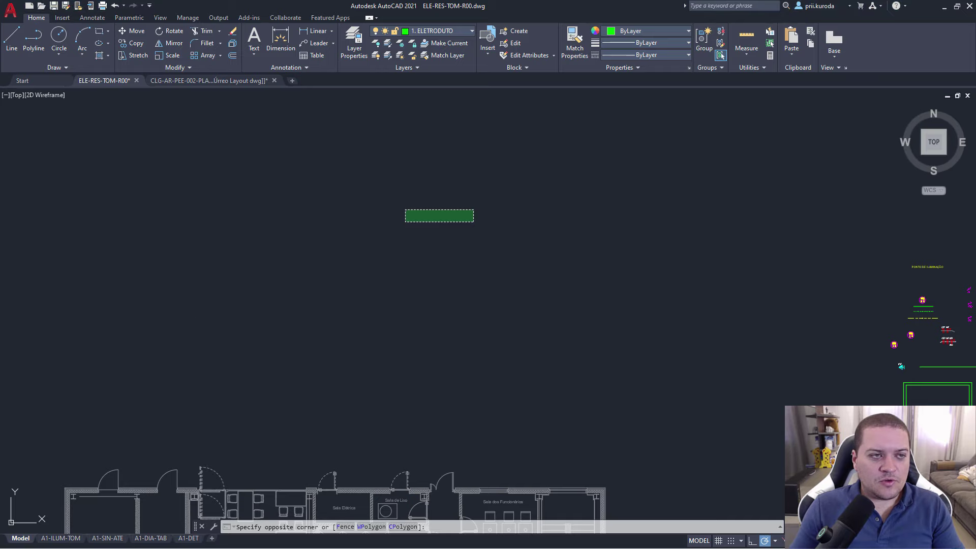
{"action": "left_click", "coordinate": [202, 238]}
{"action": "scroll", "coordinate": [200, 179], "scroll_direction": "down", "scroll_amount": 4}
{"action": "scroll", "coordinate": [210, 160], "scroll_direction": "down", "scroll_amount": 2}
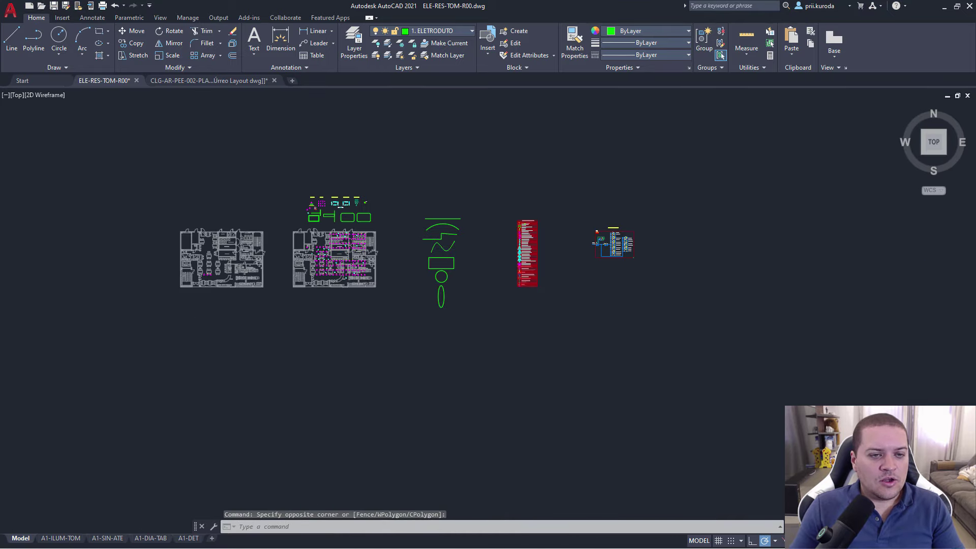
{"action": "scroll", "coordinate": [210, 159], "scroll_direction": "down", "scroll_amount": 1}
{"action": "left_click", "coordinate": [206, 80]}
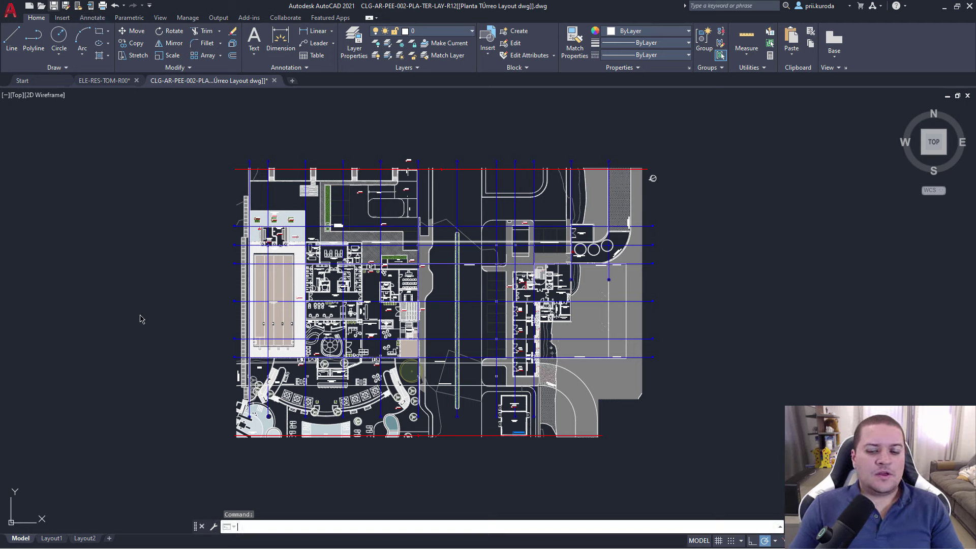
Save the purged floor plan and view the R12 folder, now listing 2,719 KB.
{"action": "key", "text": "ctrl+s"}
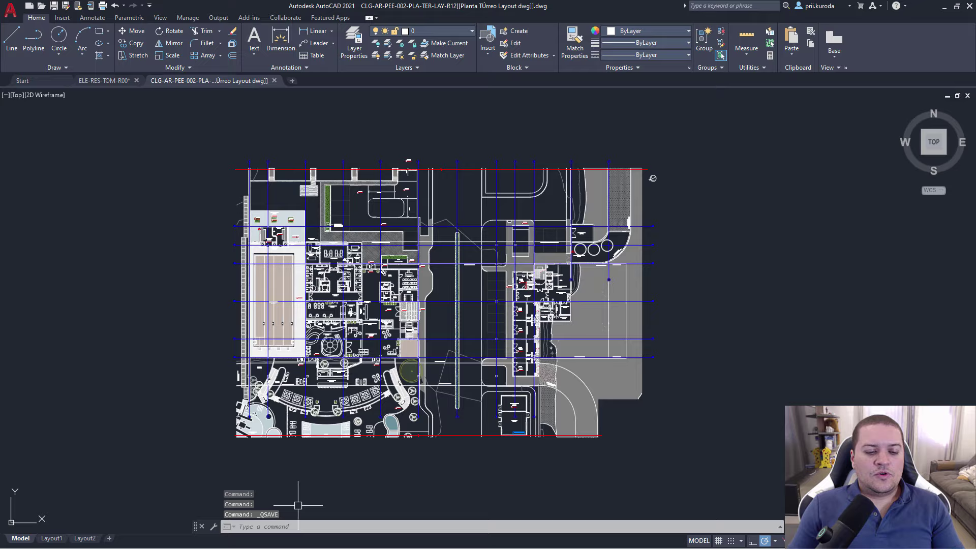
{"action": "key", "text": "alt+Tab"}
{"action": "left_click", "coordinate": [409, 249]}
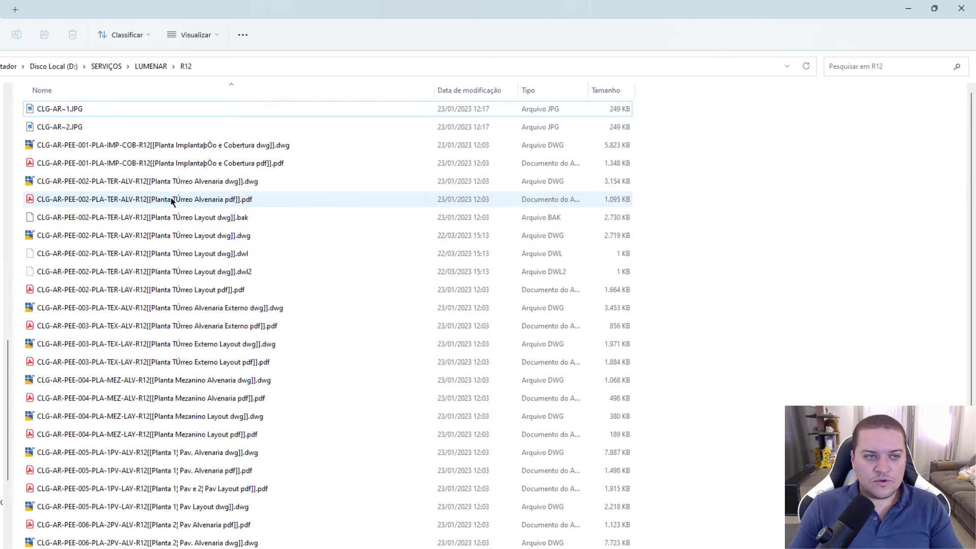
{"action": "left_click", "coordinate": [152, 237]}
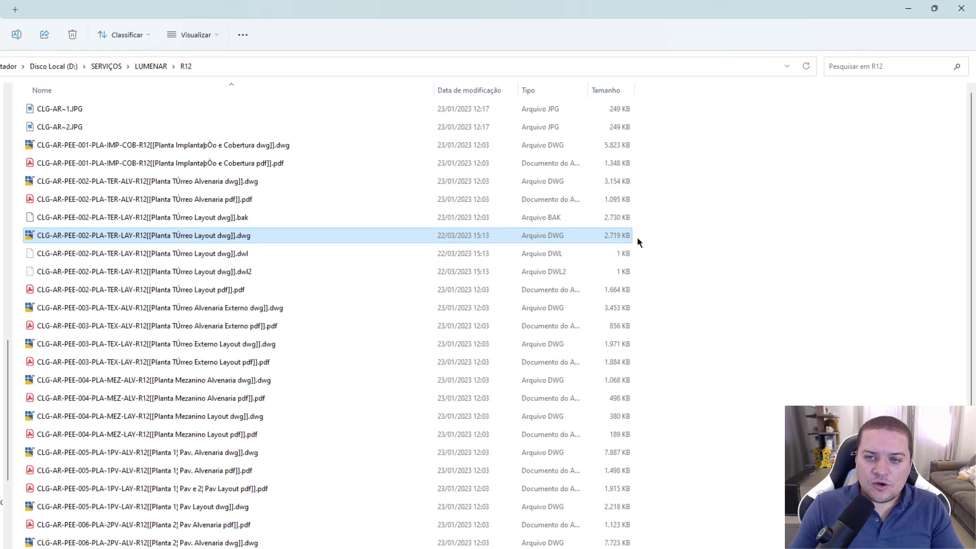
{"action": "left_click", "coordinate": [610, 218]}
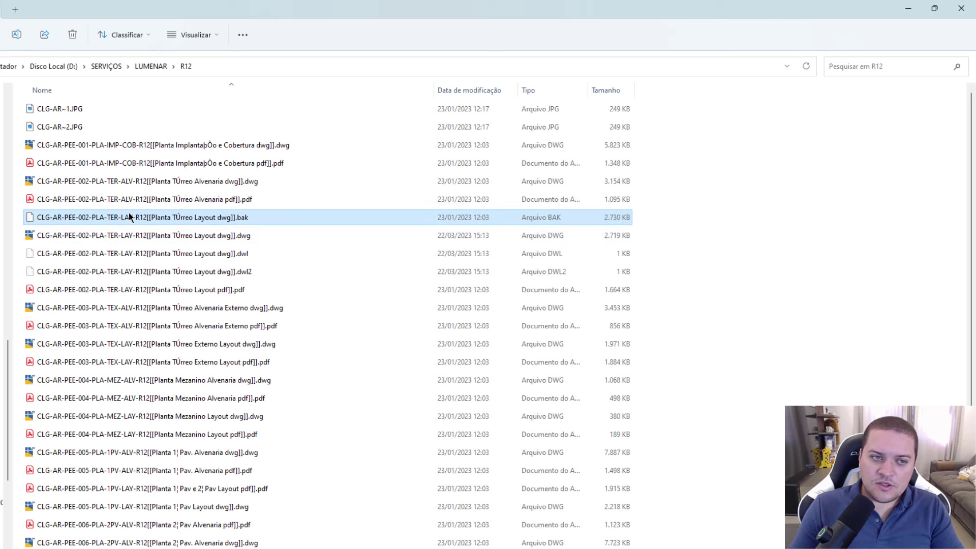
{"action": "left_click", "coordinate": [613, 236]}
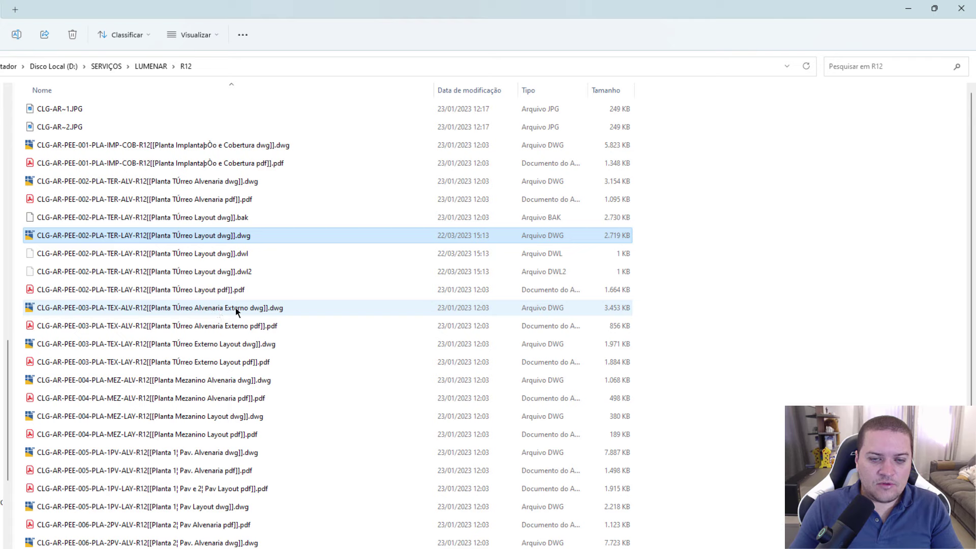
Browse the Purge, Overkill and Audit nodes of the MindMeister mind map.
{"action": "scroll", "coordinate": [249, 315], "scroll_direction": "down", "scroll_amount": 3}
{"action": "key", "text": "alt+Tab"}
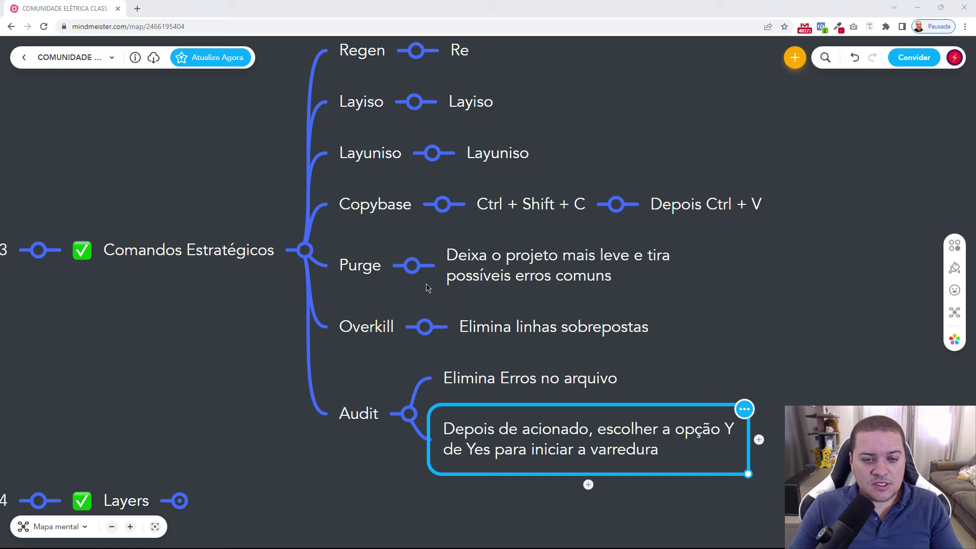
{"action": "left_click_drag", "start_coordinate": [246, 463], "coordinate": [263, 379]}
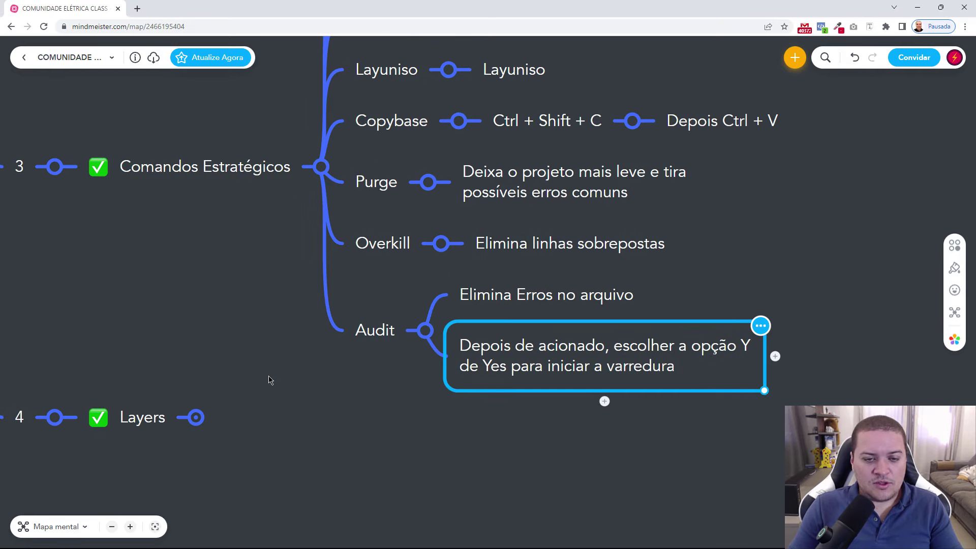
{"action": "left_click", "coordinate": [376, 181]}
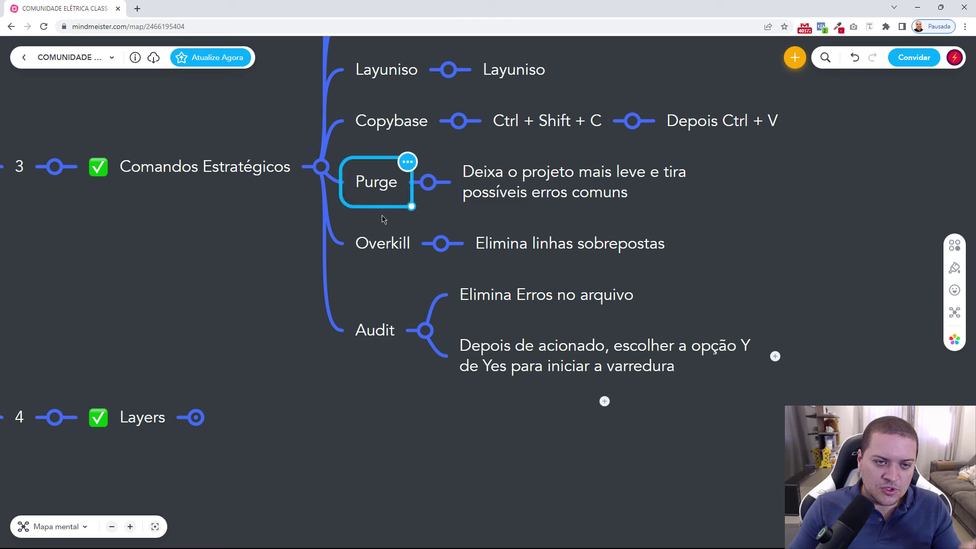
{"action": "left_click", "coordinate": [382, 243]}
{"action": "left_click", "coordinate": [385, 329]}
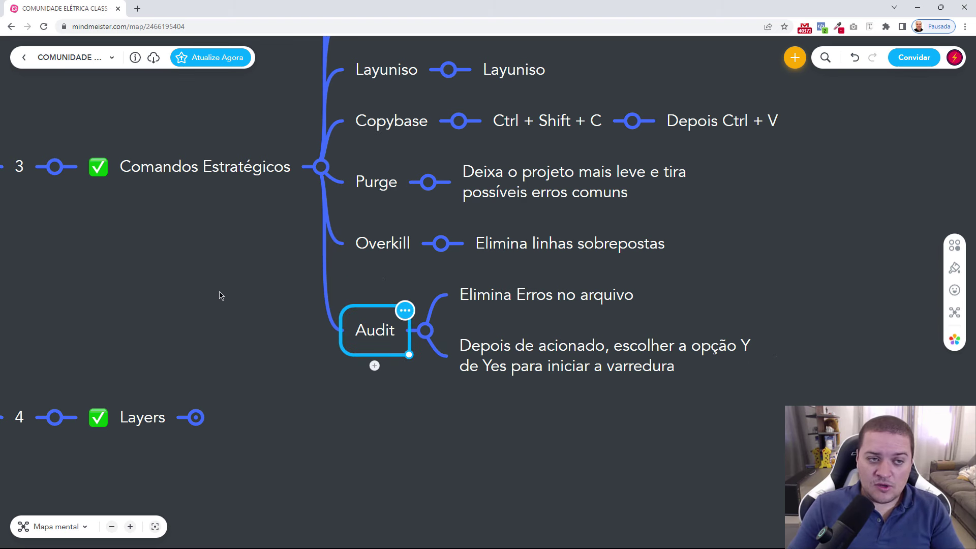
{"action": "left_click_drag", "start_coordinate": [220, 289], "coordinate": [364, 271]}
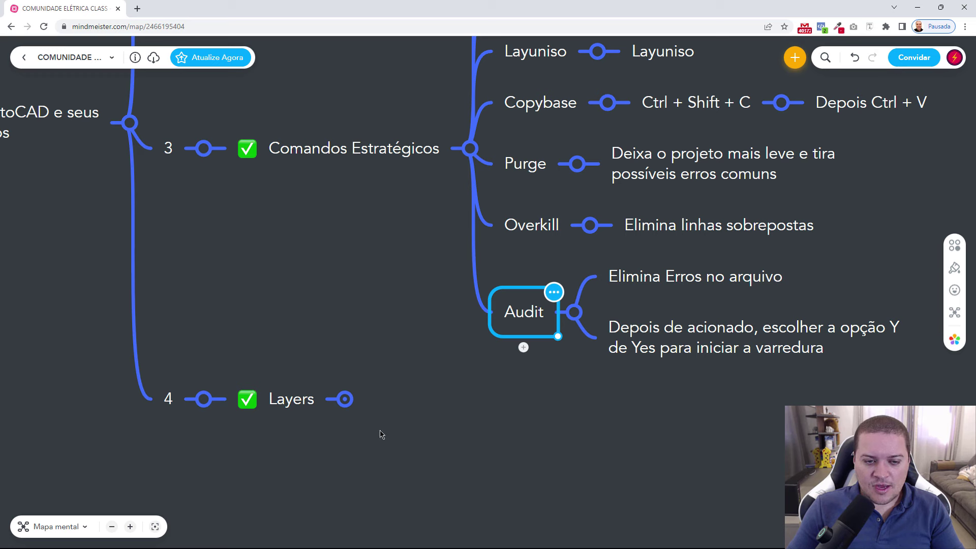
Expand and collapse the note under the Layers topic.
{"action": "left_click", "coordinate": [345, 404]}
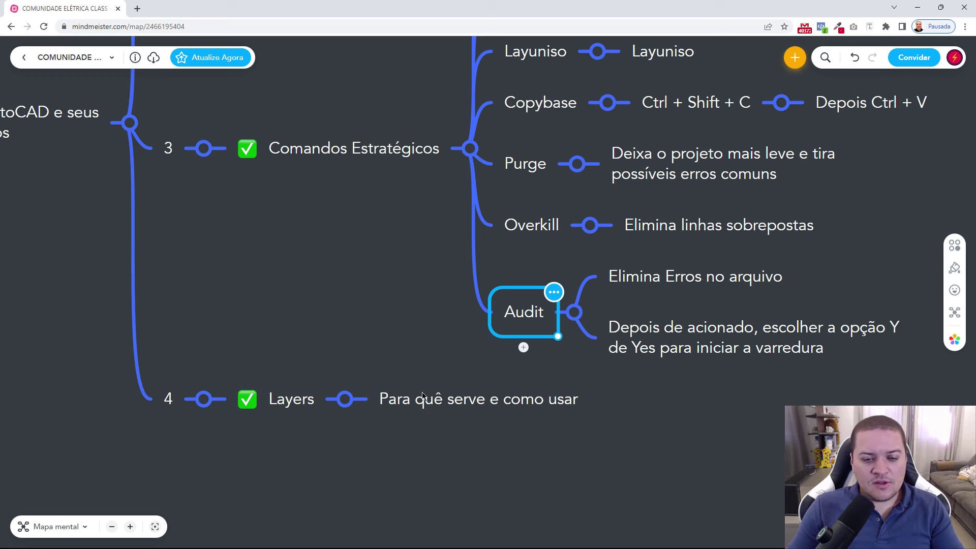
{"action": "left_click", "coordinate": [424, 400]}
{"action": "left_click", "coordinate": [328, 405]}
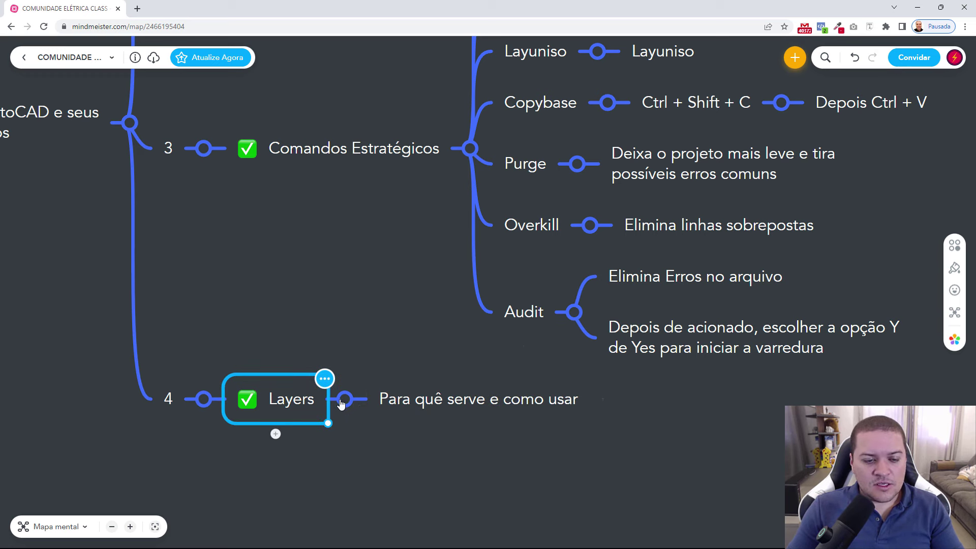
{"action": "left_click", "coordinate": [345, 400]}
Open the Layer Properties Manager in the ELE-RES-TOM-R00 drawing.
{"action": "key", "text": "alt+Tab"}
{"action": "left_click", "coordinate": [323, 293]}
{"action": "scroll", "coordinate": [297, 288], "scroll_direction": "up", "scroll_amount": 2}
{"action": "left_click", "coordinate": [354, 44]}
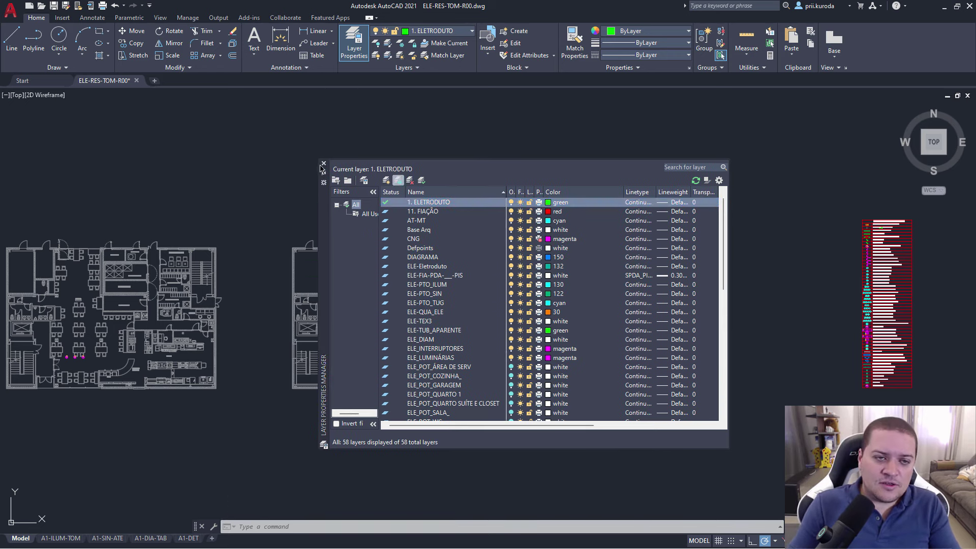
Draw a horizontal green line on layer 1. ELETRODUTO above the floor plan.
{"action": "left_click", "coordinate": [324, 163]}
{"action": "middle_click_drag", "start_coordinate": [306, 218], "coordinate": [435, 239]}
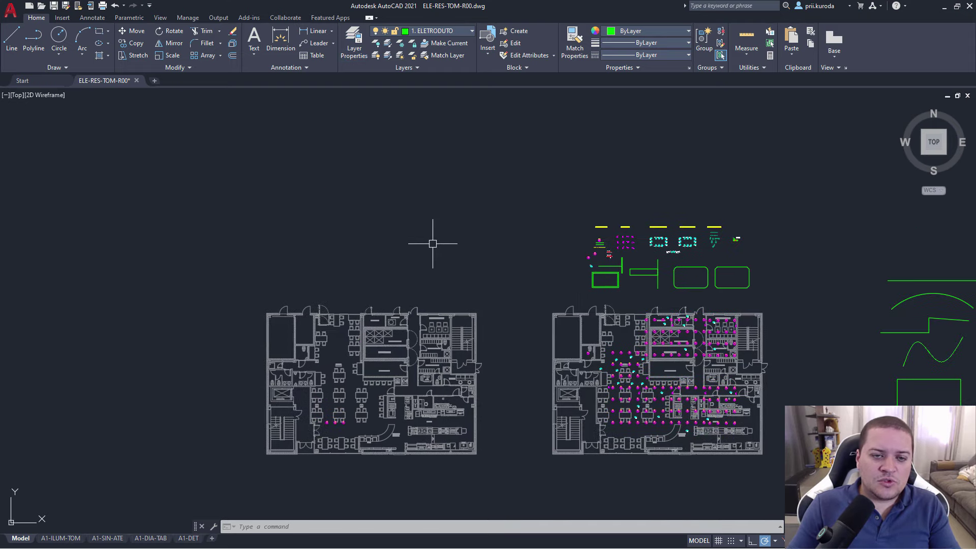
{"action": "scroll", "coordinate": [435, 240], "scroll_direction": "up", "scroll_amount": 5}
{"action": "key", "text": "l"}
{"action": "key", "text": "Return"}
{"action": "left_click", "coordinate": [702, 259]}
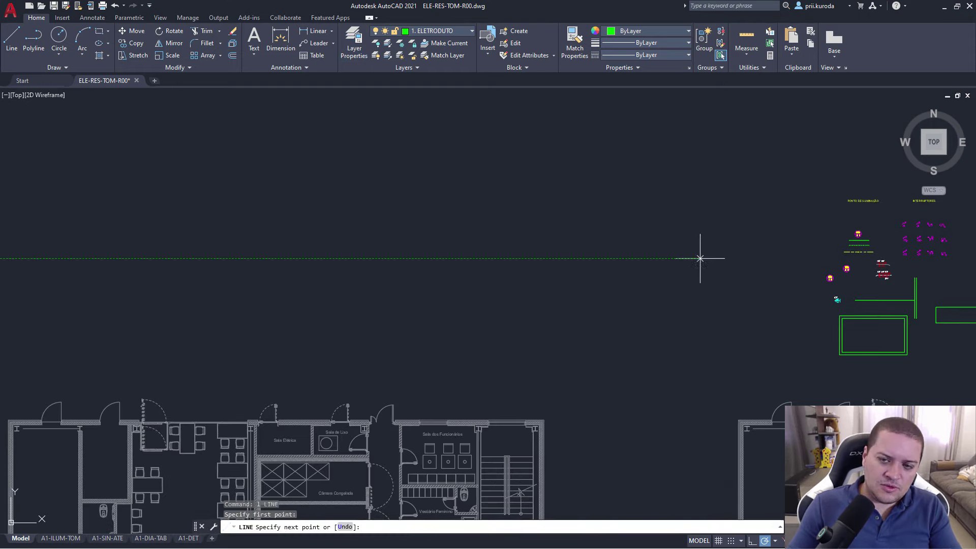
{"action": "left_click", "coordinate": [461, 259]}
{"action": "key", "text": "Return"}
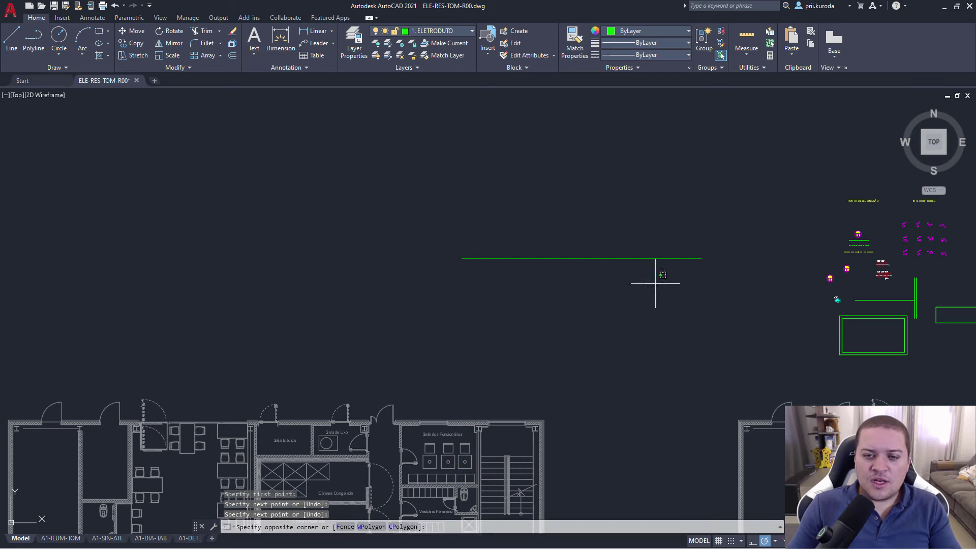
Select and clear the new line, then bring back the Layer Properties Manager.
{"action": "left_click_drag", "start_coordinate": [656, 279], "coordinate": [400, 273]}
{"action": "key", "text": "Escape"}
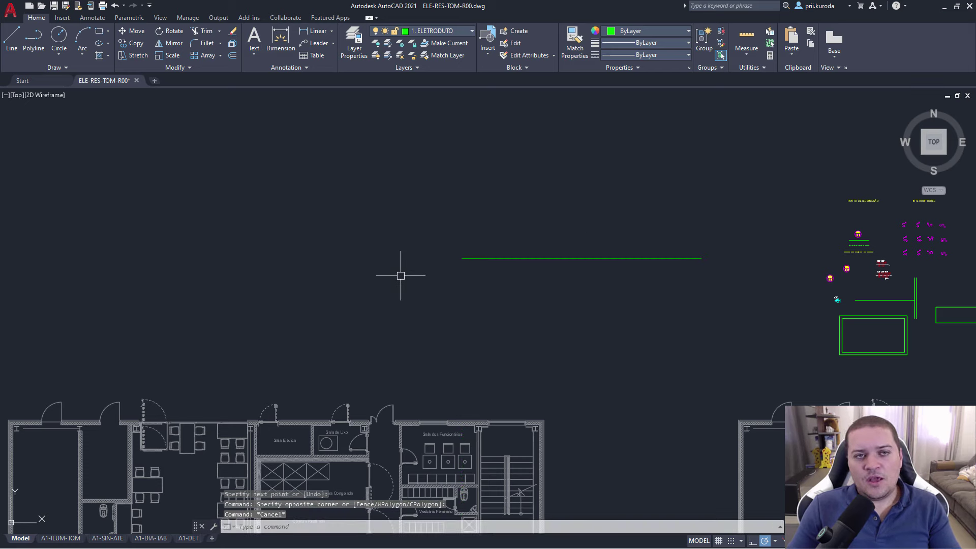
{"action": "left_click", "coordinate": [353, 51]}
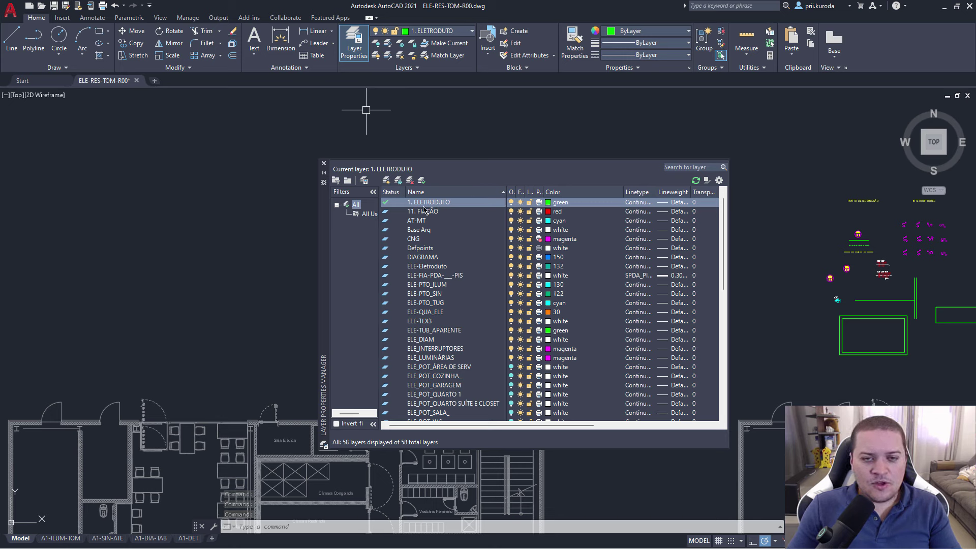
Review the drawing's 58 layers in the Layer Properties Manager.
{"action": "scroll", "coordinate": [438, 265], "scroll_direction": "down", "scroll_amount": 1}
{"action": "scroll", "coordinate": [438, 264], "scroll_direction": "down", "scroll_amount": 2}
{"action": "scroll", "coordinate": [438, 264], "scroll_direction": "down", "scroll_amount": 3}
{"action": "scroll", "coordinate": [438, 275], "scroll_direction": "down", "scroll_amount": 3}
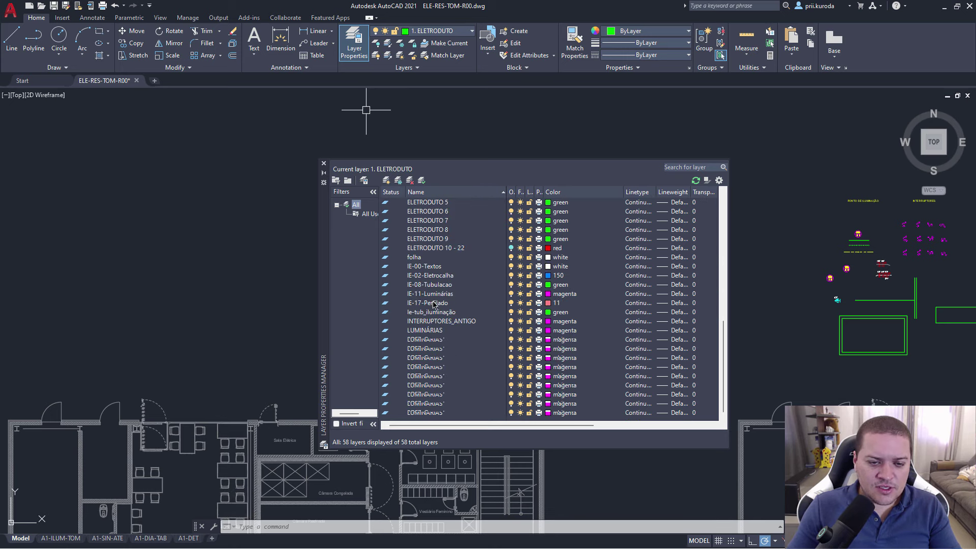
{"action": "scroll", "coordinate": [437, 305], "scroll_direction": "down", "scroll_amount": 2}
{"action": "scroll", "coordinate": [437, 324], "scroll_direction": "up", "scroll_amount": 10}
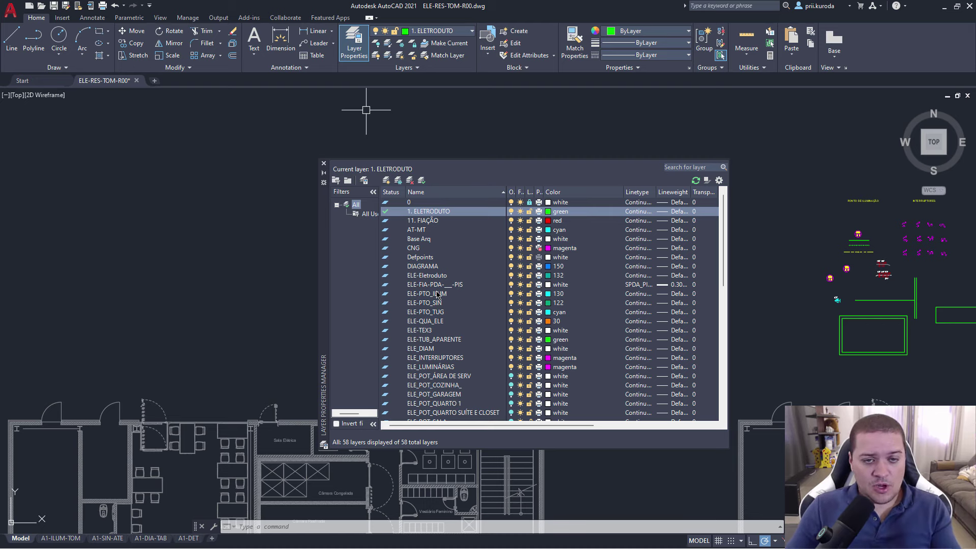
{"action": "left_click", "coordinate": [324, 165]}
{"action": "scroll", "coordinate": [736, 291], "scroll_direction": "up", "scroll_amount": 2}
{"action": "scroll", "coordinate": [737, 291], "scroll_direction": "up", "scroll_amount": 2}
{"action": "scroll", "coordinate": [737, 291], "scroll_direction": "up", "scroll_amount": 3}
{"action": "left_click", "coordinate": [354, 43]}
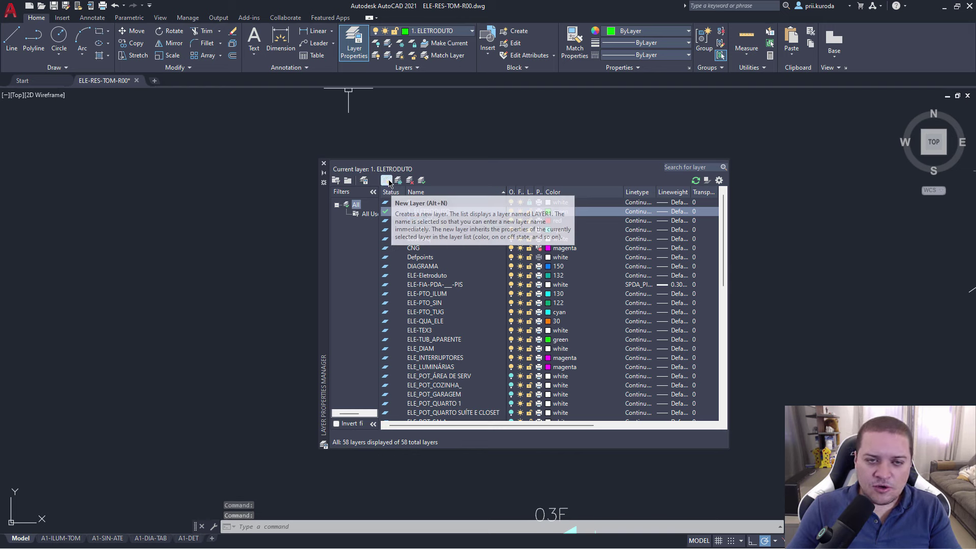
Create layer PONTO DE ILUMINAÇÃO in blue with Continuous linetype.
{"action": "left_click", "coordinate": [387, 182]}
{"action": "type", "text": "PONTO DE ILUMINAÇÃO"}
{"action": "key", "text": "Return"}
{"action": "left_click", "coordinate": [556, 220]}
{"action": "left_click", "coordinate": [419, 261]}
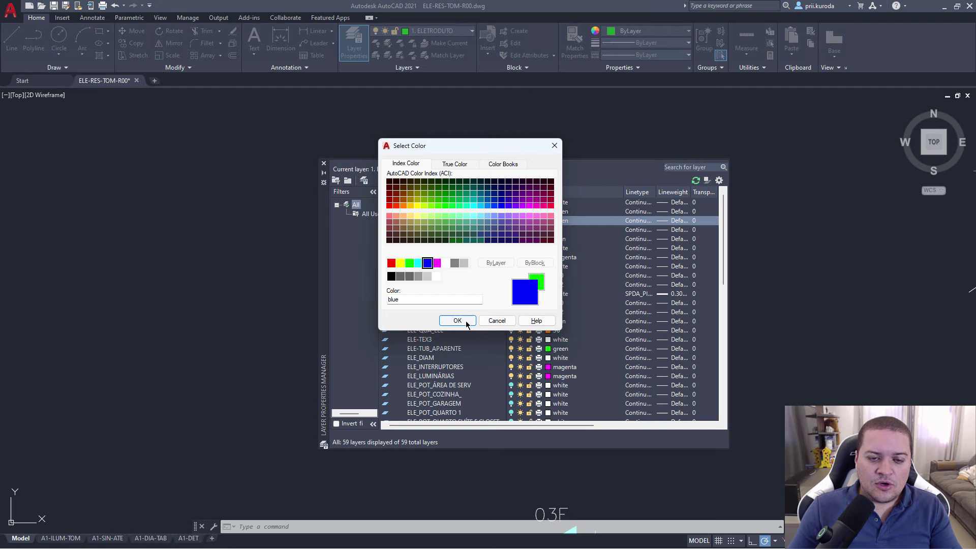
{"action": "left_click", "coordinate": [465, 323]}
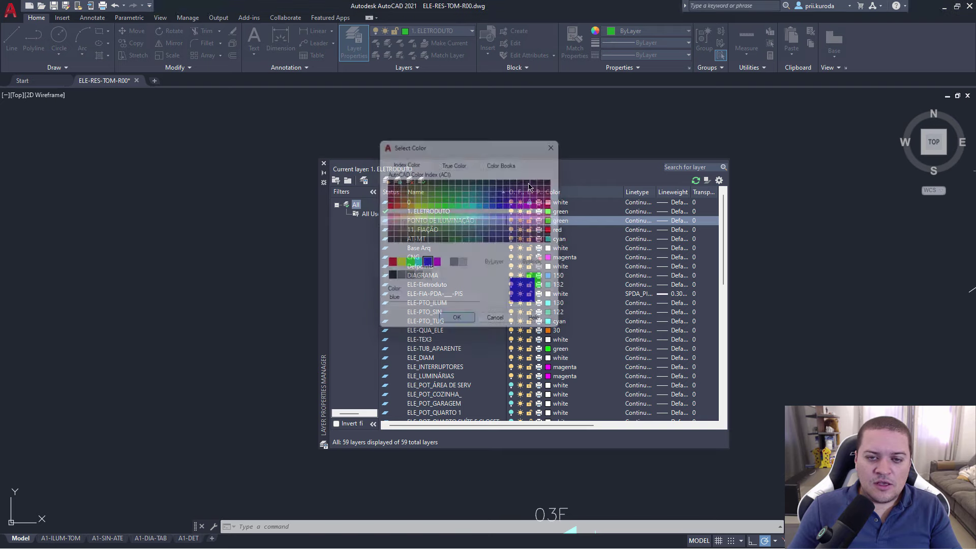
{"action": "left_click", "coordinate": [634, 223]}
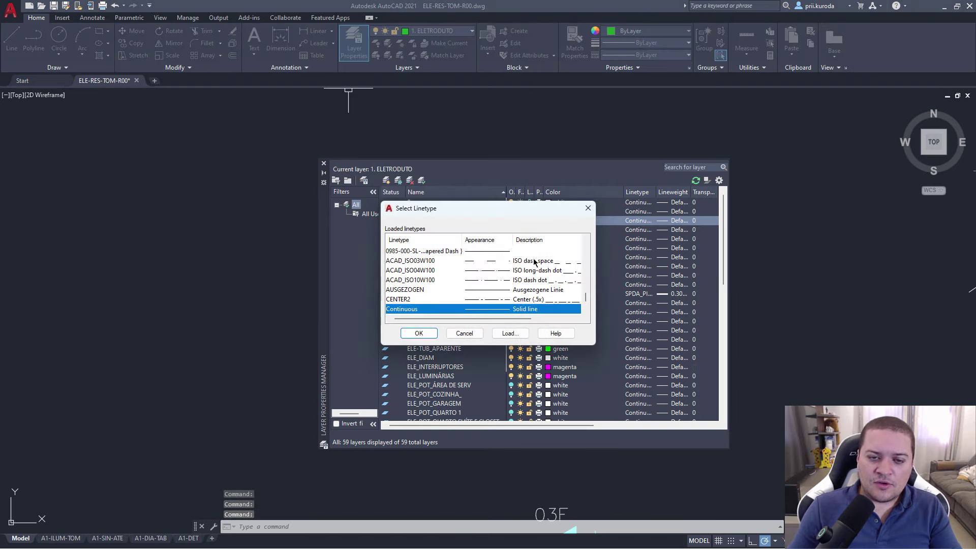
{"action": "scroll", "coordinate": [480, 290], "scroll_direction": "up", "scroll_amount": 3}
{"action": "scroll", "coordinate": [483, 288], "scroll_direction": "down", "scroll_amount": 5}
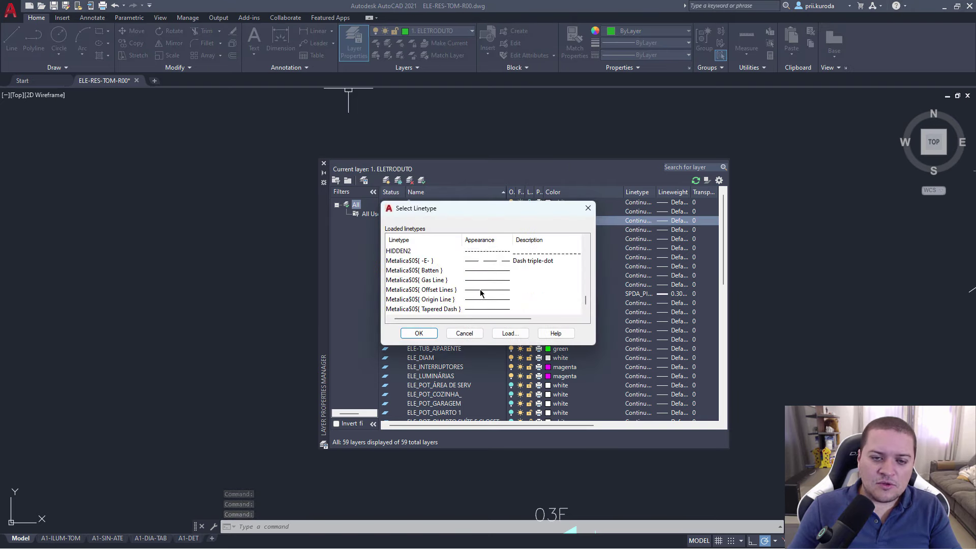
{"action": "left_click", "coordinate": [464, 333]}
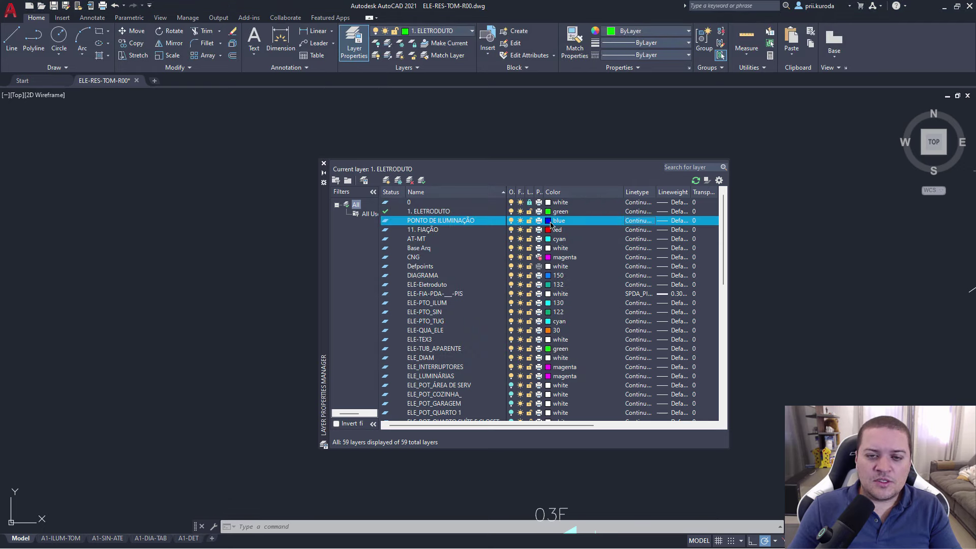
{"action": "left_click", "coordinate": [324, 164]}
Copy the lower 110 lighting symbol to the left.
{"action": "scroll", "coordinate": [385, 352], "scroll_direction": "down", "scroll_amount": 2}
{"action": "left_click", "coordinate": [501, 375]}
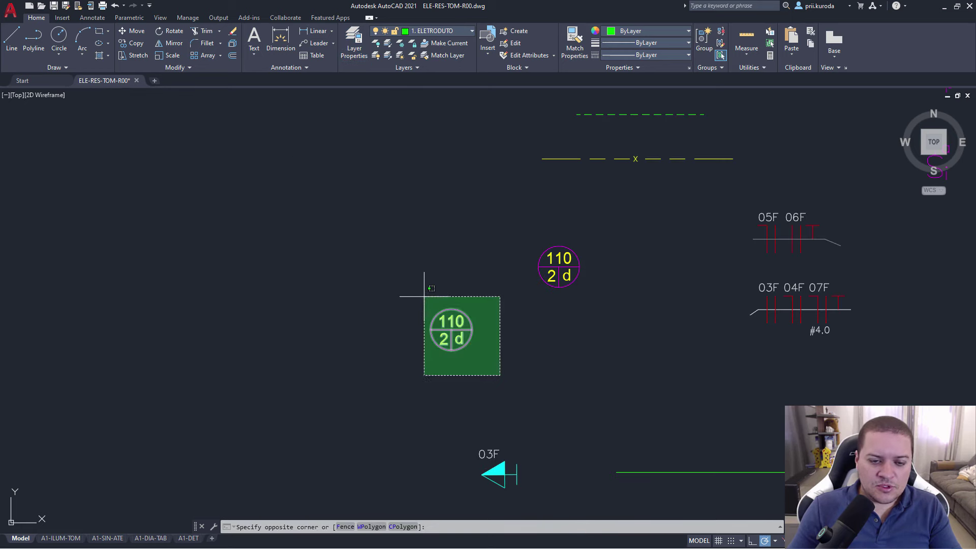
{"action": "left_click", "coordinate": [425, 298]}
{"action": "type", "text": "co"}
{"action": "key", "text": "Return"}
{"action": "left_click", "coordinate": [447, 325]}
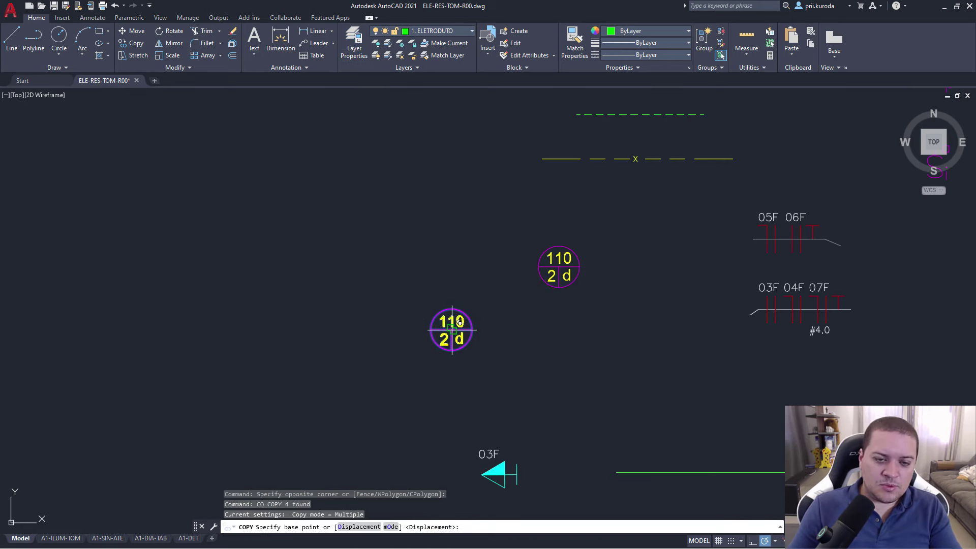
{"action": "left_click", "coordinate": [305, 325]}
{"action": "key", "text": "Escape"}
Move the copied 110 symbol onto the PONTO DE ILUMINAÇÃO layer.
{"action": "left_click", "coordinate": [348, 373]}
{"action": "left_click", "coordinate": [273, 284]}
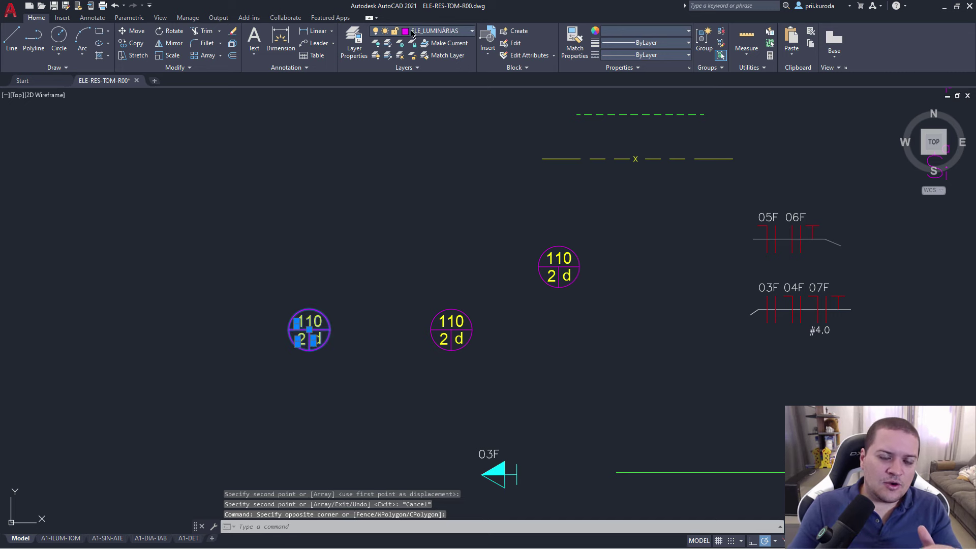
{"action": "left_click", "coordinate": [407, 32]}
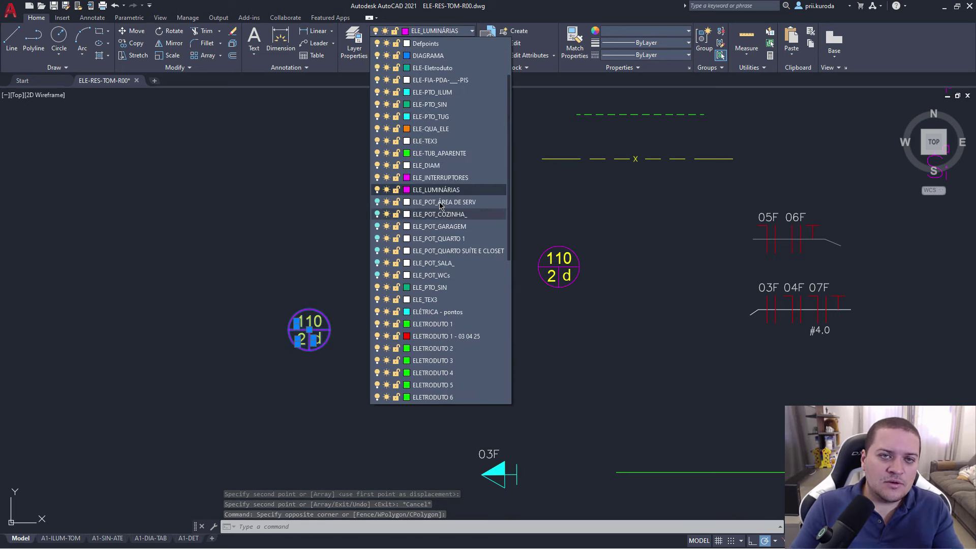
{"action": "scroll", "coordinate": [440, 205], "scroll_direction": "up", "scroll_amount": 6}
{"action": "scroll", "coordinate": [440, 205], "scroll_direction": "down", "scroll_amount": 7}
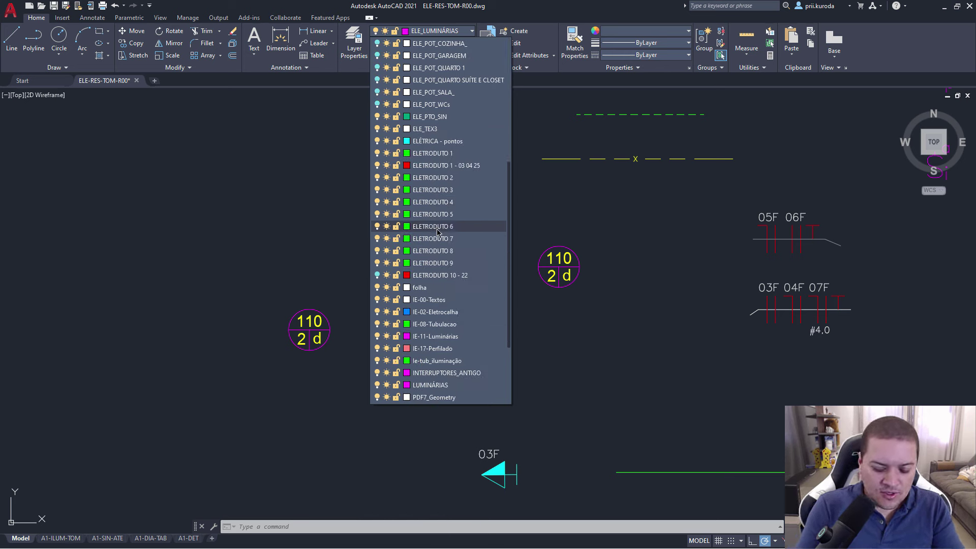
{"action": "scroll", "coordinate": [438, 232], "scroll_direction": "down", "scroll_amount": 1}
{"action": "scroll", "coordinate": [432, 300], "scroll_direction": "down", "scroll_amount": 1}
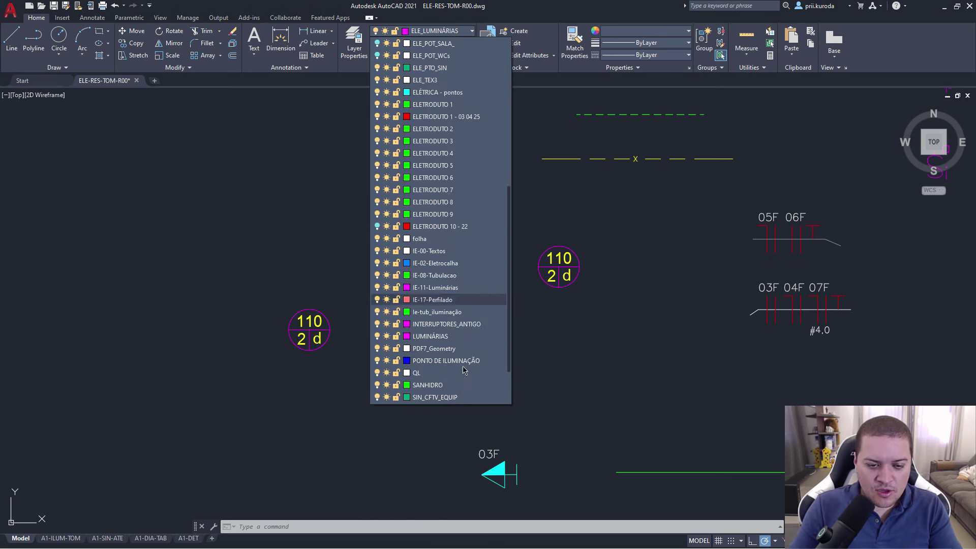
{"action": "left_click", "coordinate": [457, 362]}
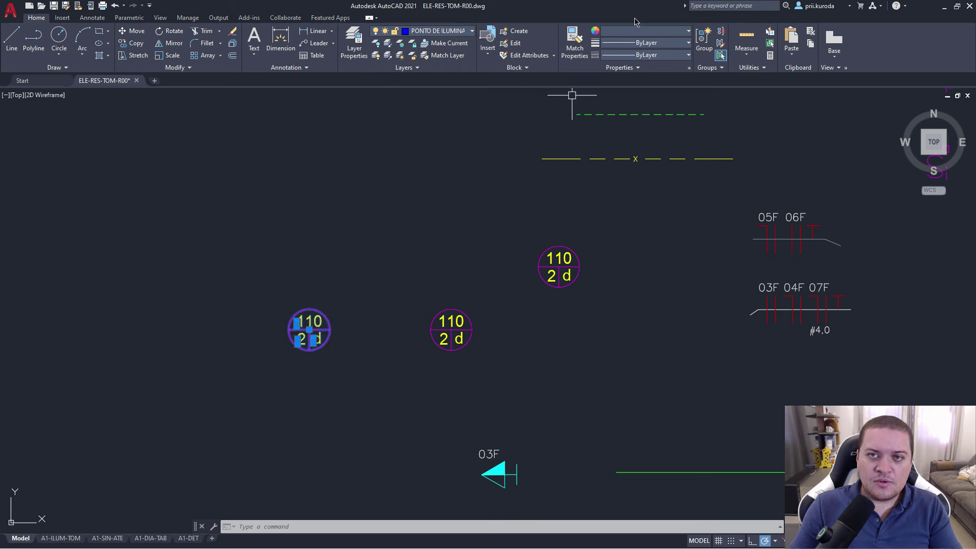
{"action": "left_click", "coordinate": [627, 45]}
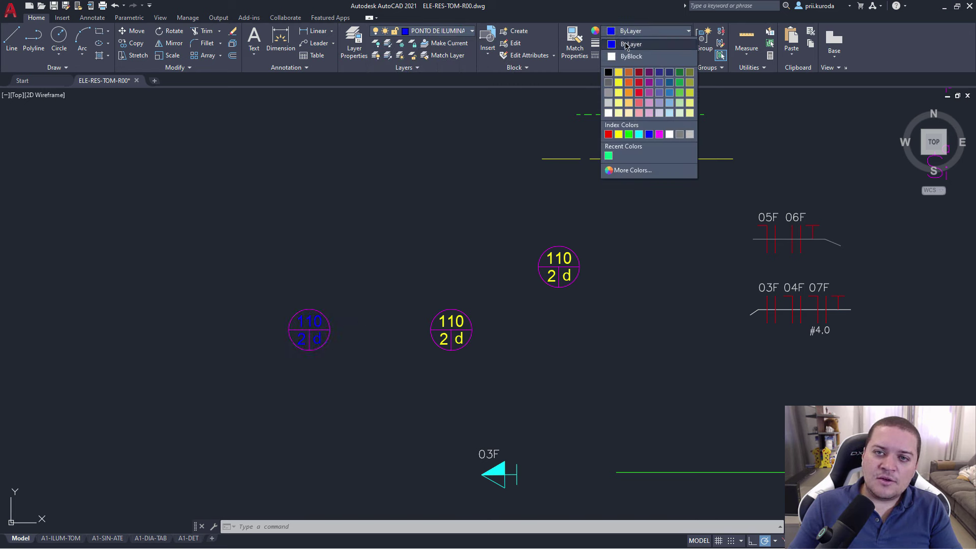
{"action": "key", "text": "Escape"}
{"action": "scroll", "coordinate": [306, 335], "scroll_direction": "up", "scroll_amount": 4}
{"action": "left_click_drag", "start_coordinate": [274, 280], "coordinate": [356, 363]}
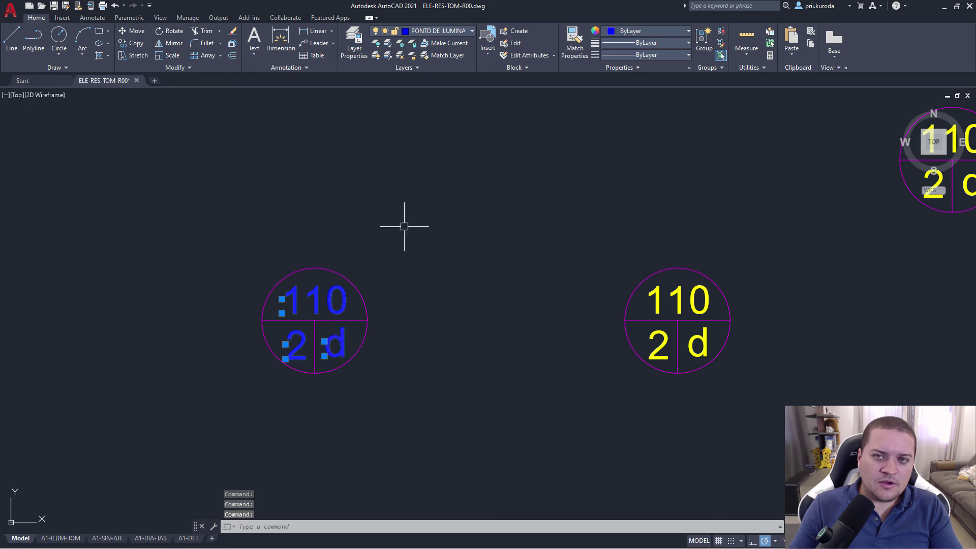
{"action": "left_click", "coordinate": [636, 31]}
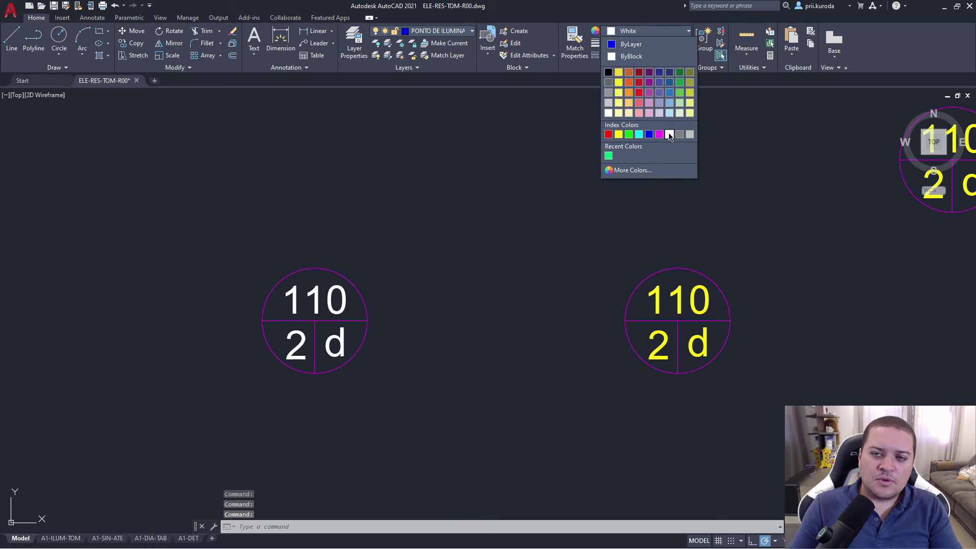
{"action": "left_click", "coordinate": [669, 133]}
{"action": "left_click", "coordinate": [645, 31]}
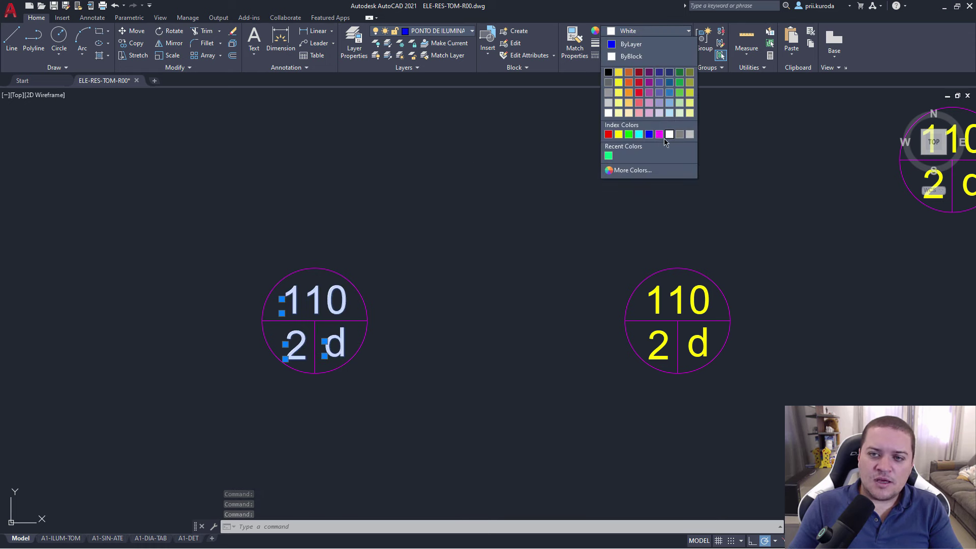
{"action": "left_click", "coordinate": [618, 135]}
{"action": "key", "text": "Escape"}
{"action": "left_click", "coordinate": [373, 340]}
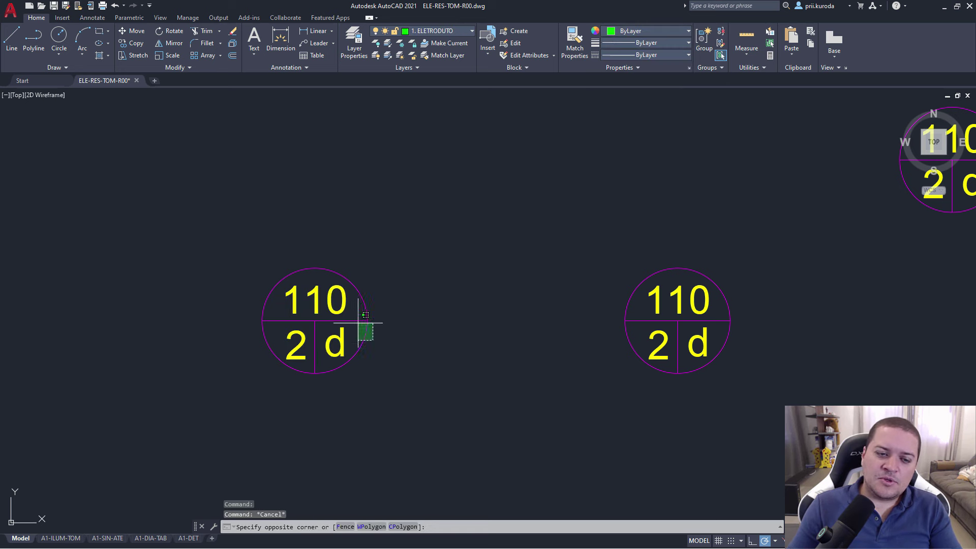
{"action": "left_click", "coordinate": [365, 315]}
{"action": "scroll", "coordinate": [407, 356], "scroll_direction": "down", "scroll_amount": 2}
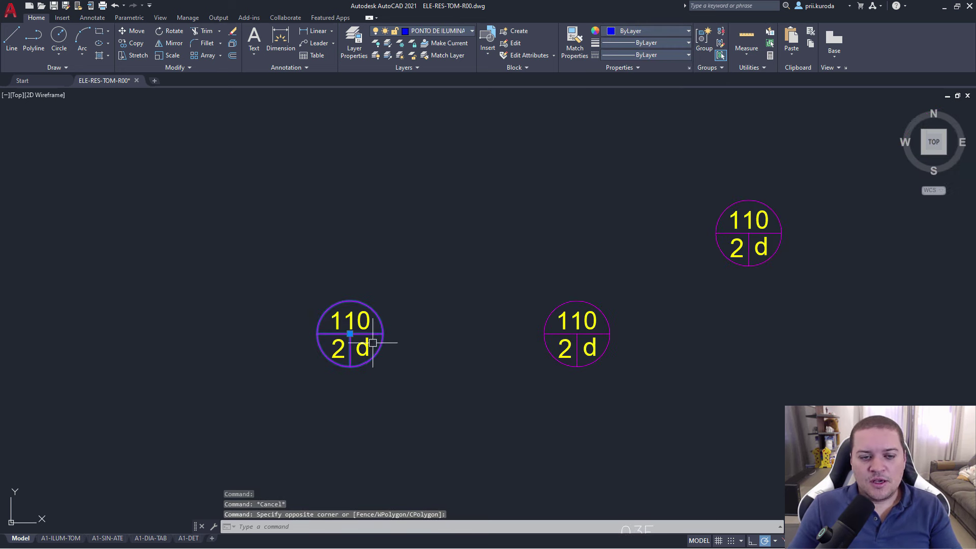
{"action": "scroll", "coordinate": [373, 343], "scroll_direction": "up", "scroll_amount": 2}
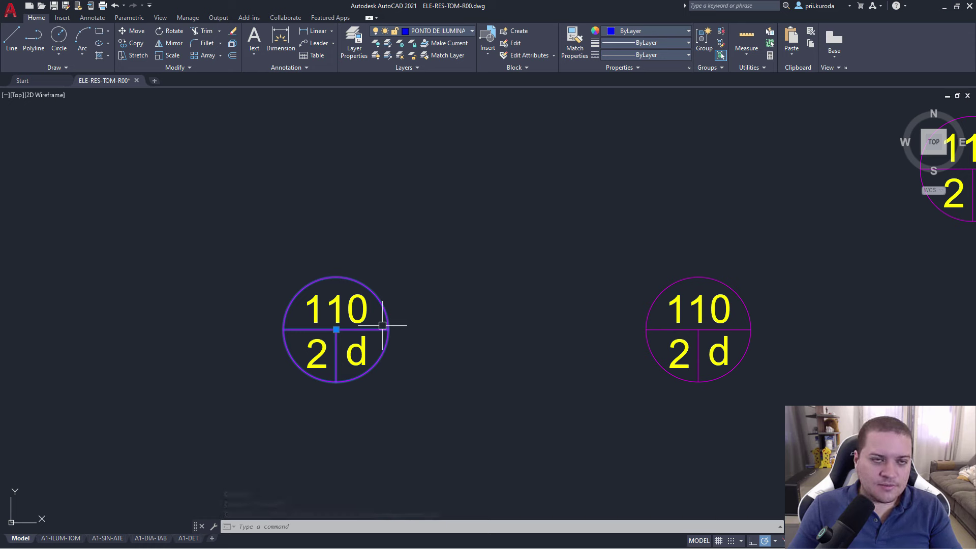
{"action": "left_click", "coordinate": [414, 305]}
{"action": "key", "text": "Escape"}
Edit the Ponto de Luz no Teto block in place and select its circle lines.
{"action": "right_click", "coordinate": [384, 327]}
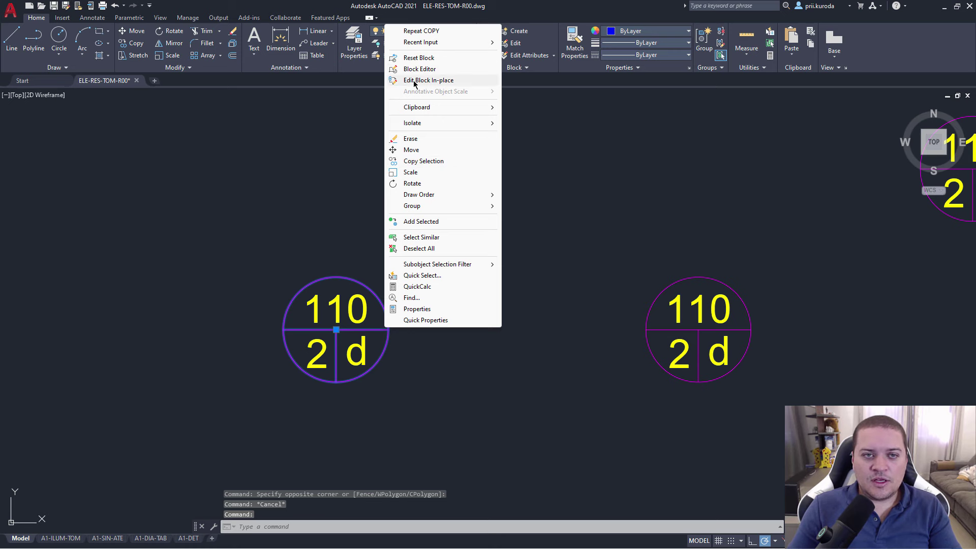
{"action": "left_click", "coordinate": [435, 81]}
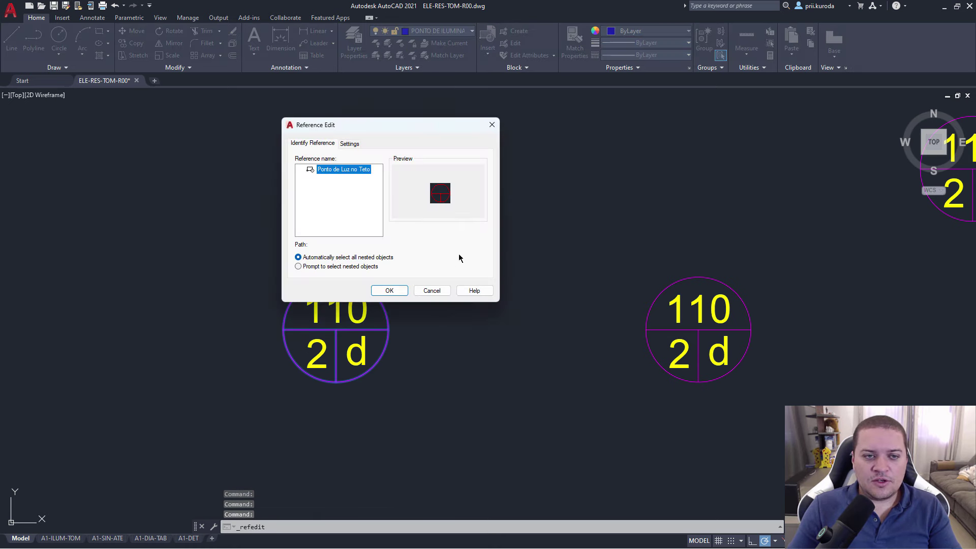
{"action": "left_click", "coordinate": [390, 291]}
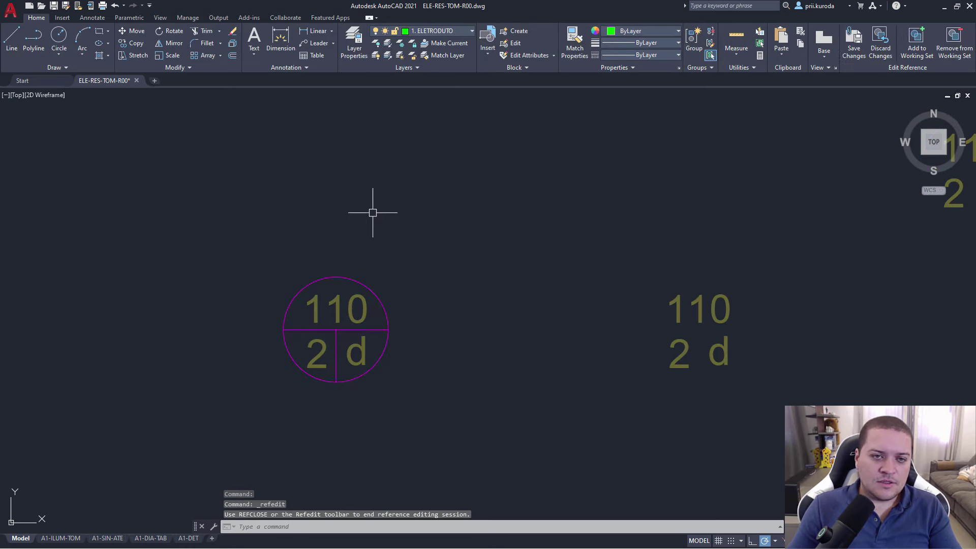
{"action": "scroll", "coordinate": [312, 338], "scroll_direction": "up", "scroll_amount": 4}
{"action": "left_click", "coordinate": [538, 300]}
{"action": "left_click", "coordinate": [386, 331]}
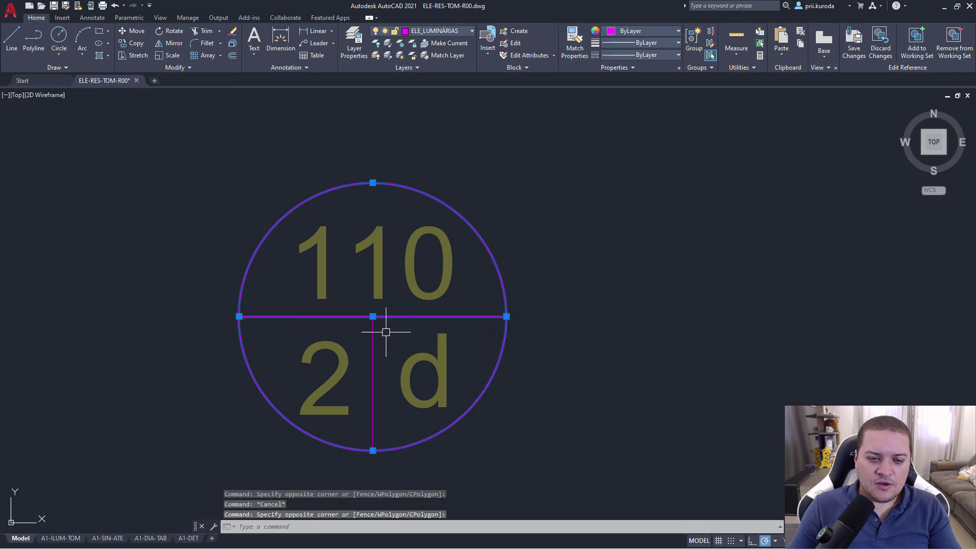
{"action": "scroll", "coordinate": [375, 340], "scroll_direction": "down", "scroll_amount": 4}
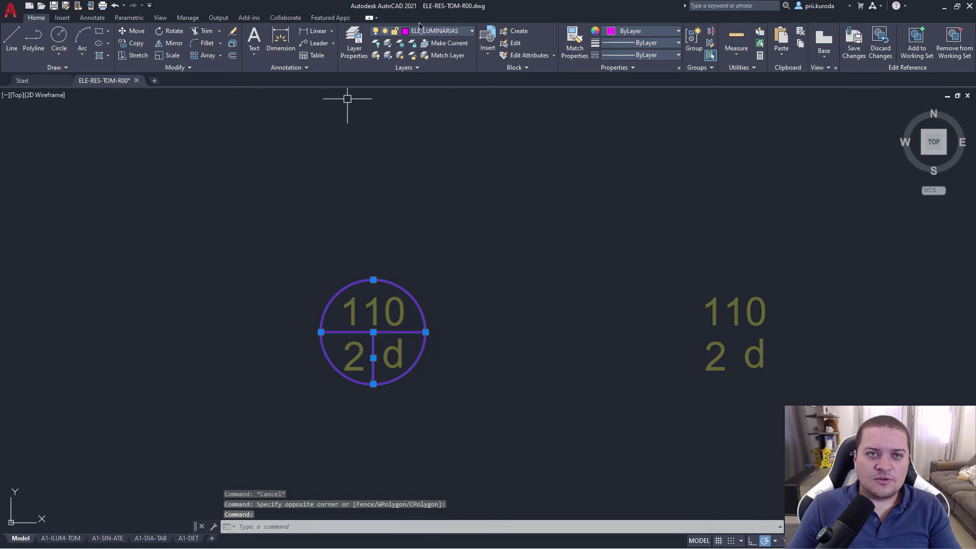
Put the circle lines on layer 0 and save the block, updating 133 instances.
{"action": "left_click", "coordinate": [441, 34]}
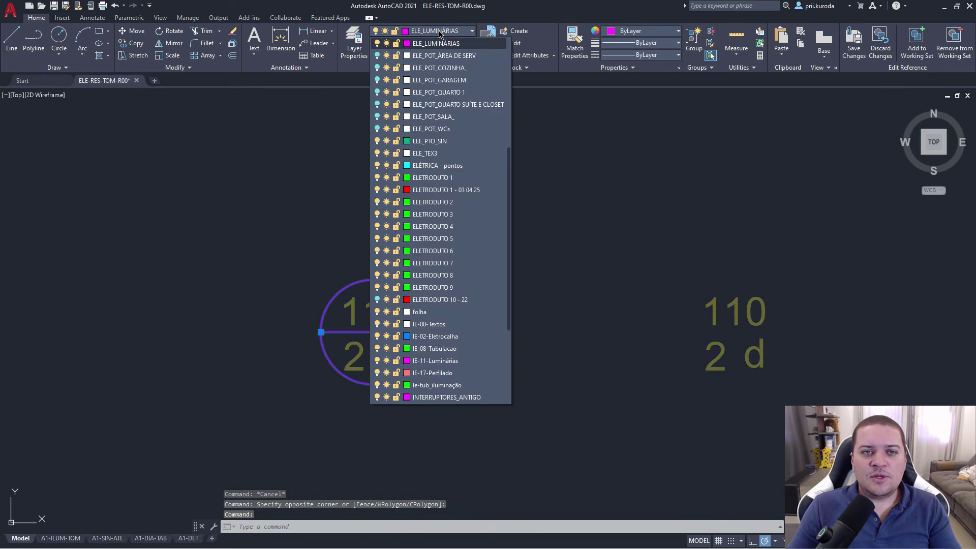
{"action": "scroll", "coordinate": [441, 181], "scroll_direction": "up", "scroll_amount": 2}
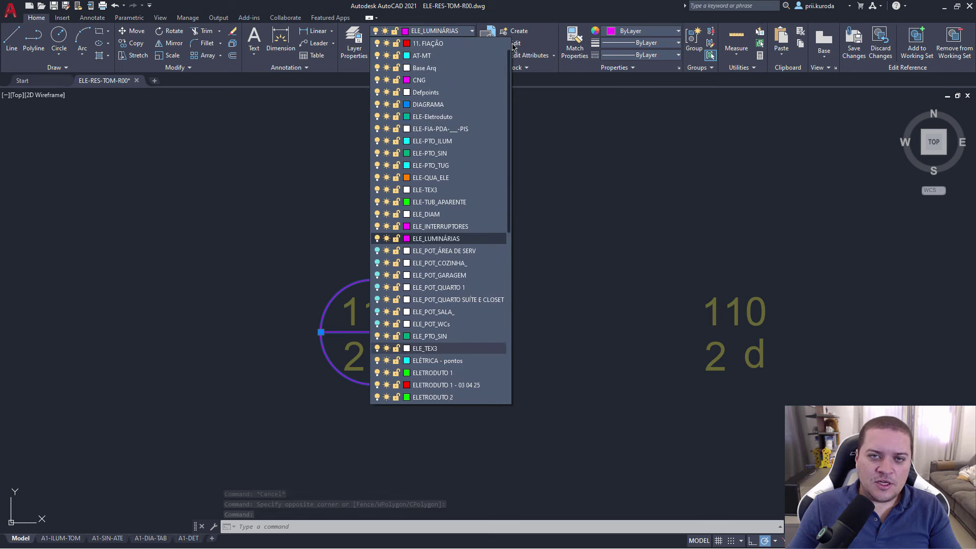
{"action": "scroll", "coordinate": [441, 181], "scroll_direction": "up", "scroll_amount": 1}
{"action": "scroll", "coordinate": [442, 181], "scroll_direction": "up", "scroll_amount": 1}
{"action": "scroll", "coordinate": [441, 180], "scroll_direction": "up", "scroll_amount": 1}
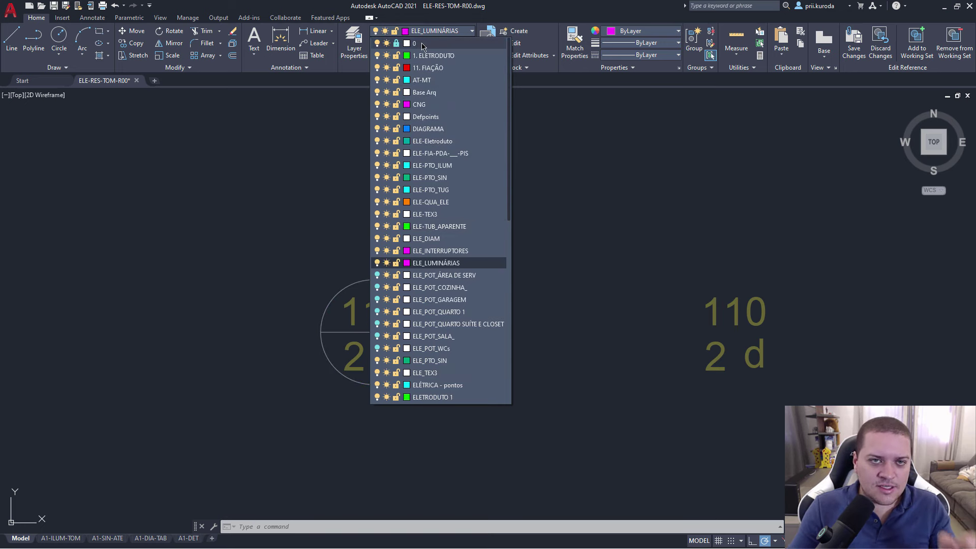
{"action": "left_click", "coordinate": [413, 43]}
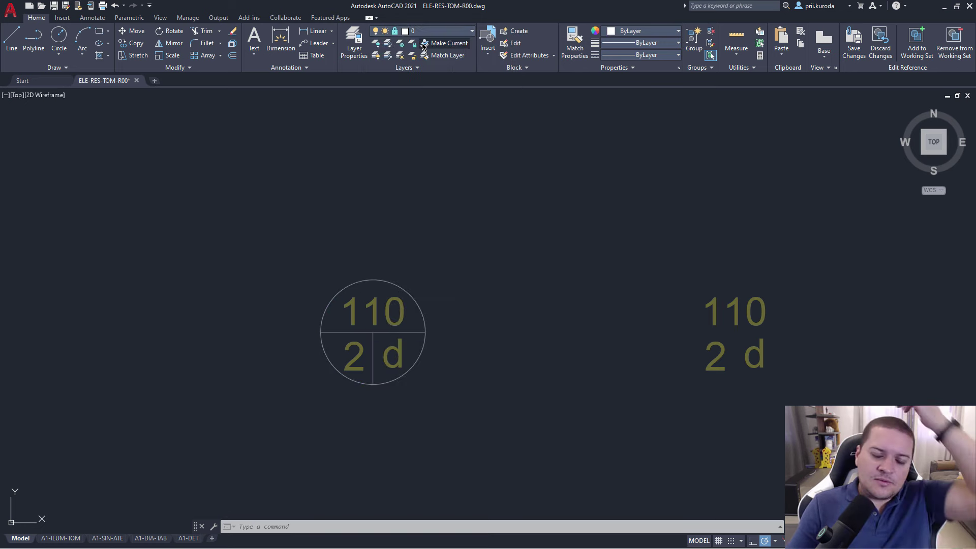
{"action": "left_click", "coordinate": [854, 40]}
{"action": "left_click", "coordinate": [492, 306]}
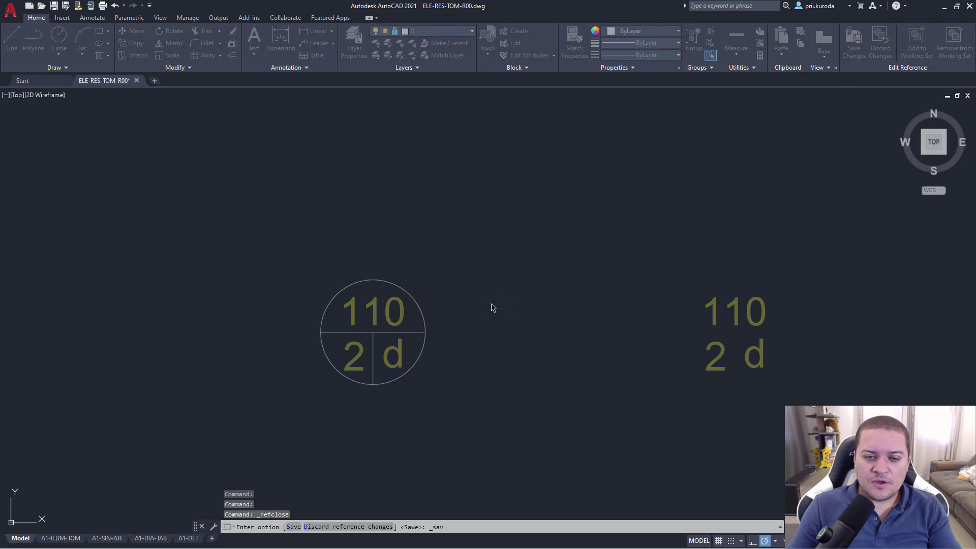
{"action": "key", "text": "Escape"}
{"action": "left_click", "coordinate": [461, 254]}
{"action": "key", "text": "Escape"}
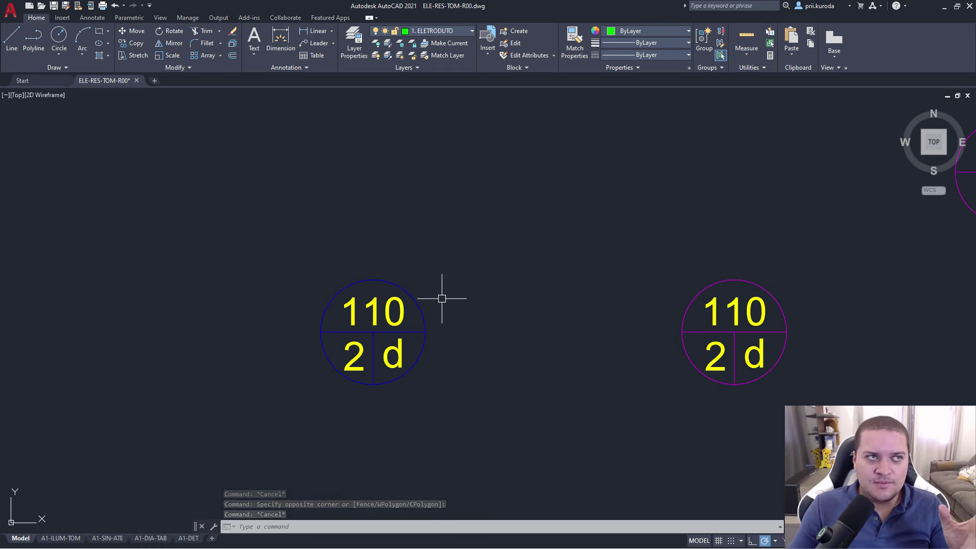
{"action": "scroll", "coordinate": [482, 300], "scroll_direction": "down", "scroll_amount": 2}
{"action": "scroll", "coordinate": [465, 335], "scroll_direction": "down", "scroll_amount": 4}
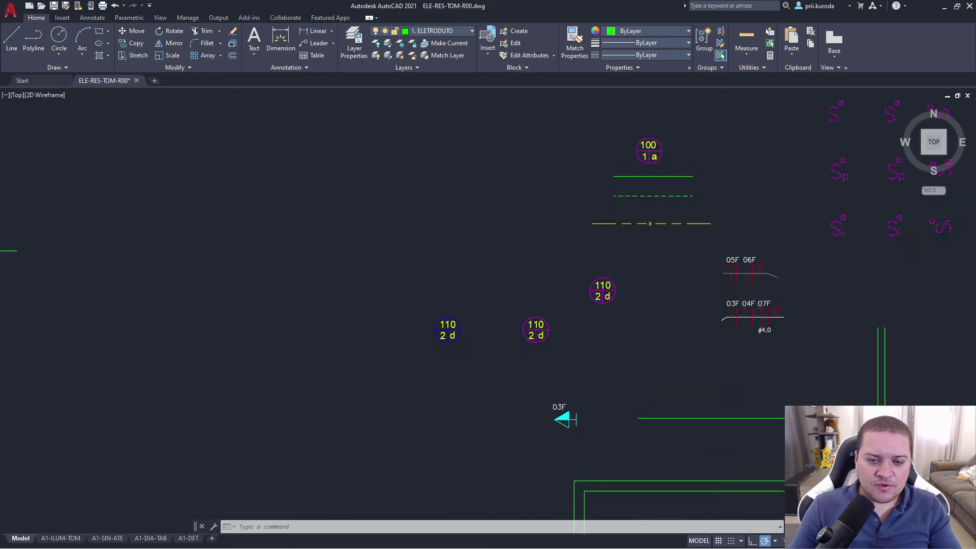
{"action": "scroll", "coordinate": [509, 331], "scroll_direction": "up", "scroll_amount": 2}
{"action": "left_click", "coordinate": [600, 294]}
{"action": "left_click", "coordinate": [541, 390]}
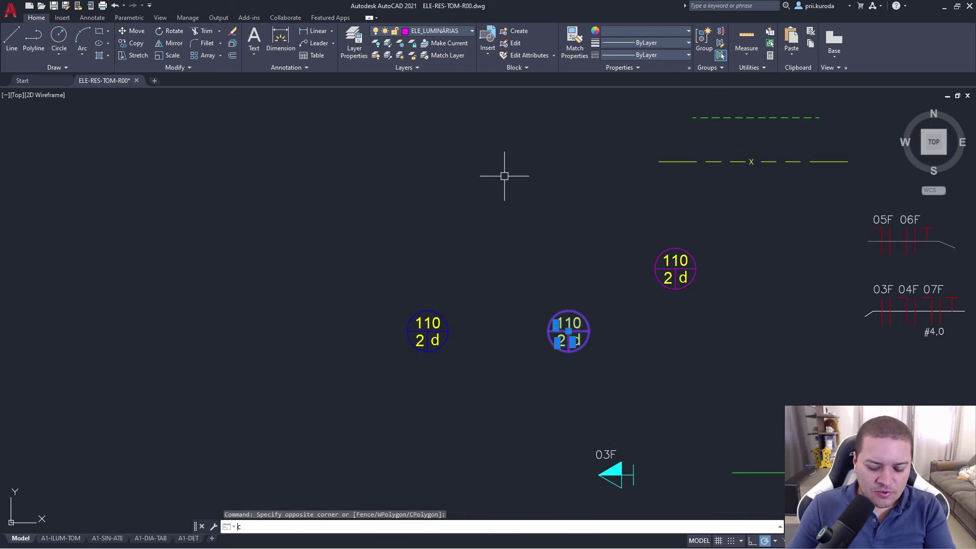
{"action": "type", "text": "co"}
{"action": "key", "text": "Return"}
{"action": "left_click", "coordinate": [566, 332]}
{"action": "left_click", "coordinate": [490, 393]}
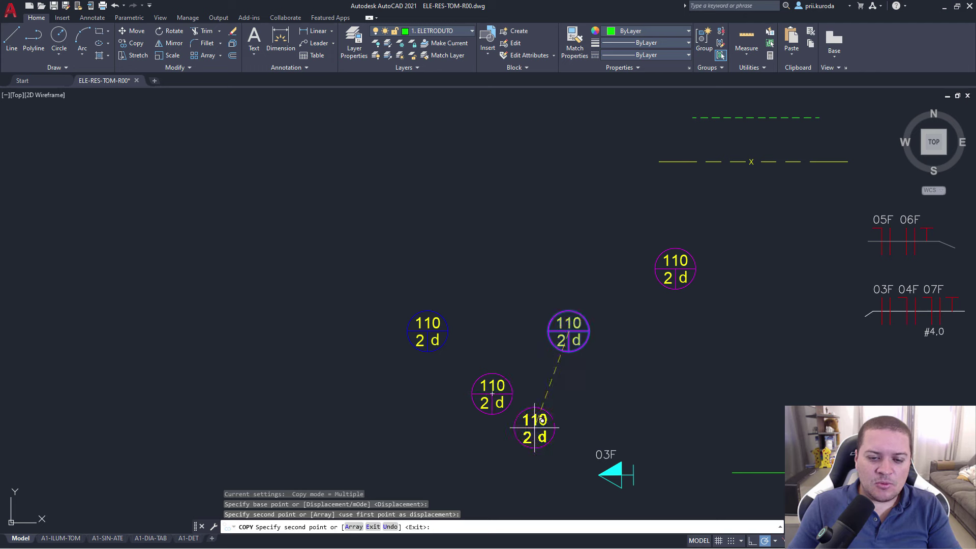
{"action": "key", "text": "Escape"}
{"action": "left_click", "coordinate": [514, 425]}
{"action": "left_click", "coordinate": [464, 371]}
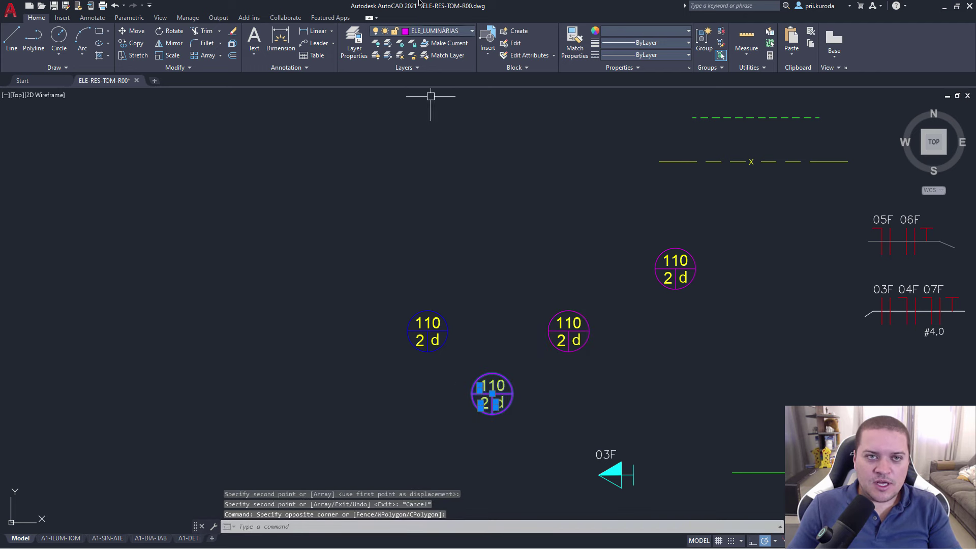
{"action": "left_click", "coordinate": [445, 33]}
{"action": "scroll", "coordinate": [430, 302], "scroll_direction": "down", "scroll_amount": 5}
{"action": "scroll", "coordinate": [430, 302], "scroll_direction": "down", "scroll_amount": 5}
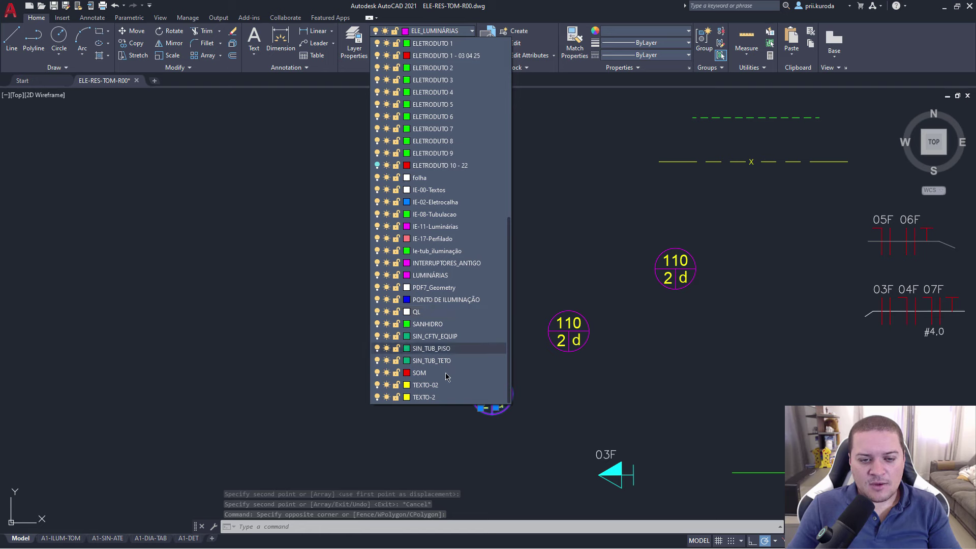
{"action": "left_click", "coordinate": [430, 300]}
{"action": "key", "text": "Escape"}
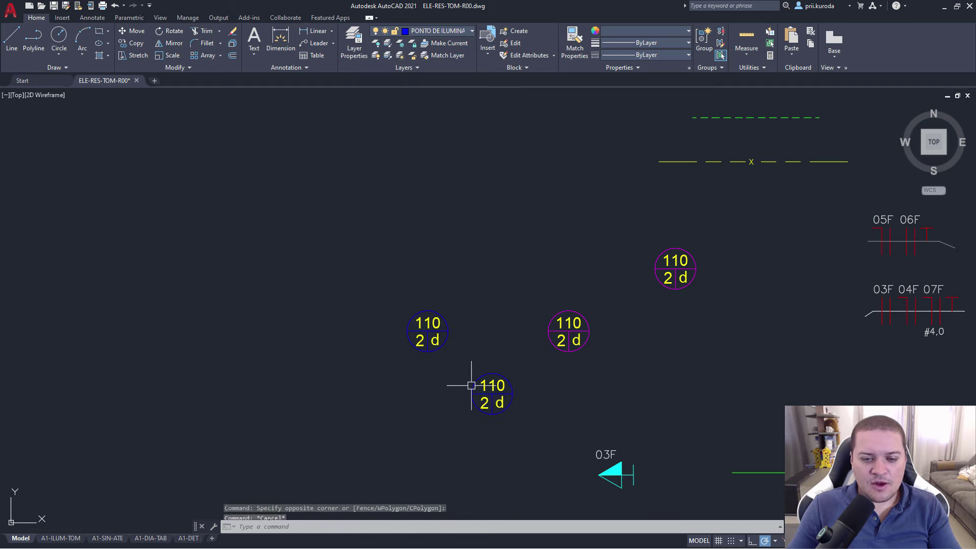
{"action": "scroll", "coordinate": [490, 405], "scroll_direction": "up", "scroll_amount": 5}
{"action": "scroll", "coordinate": [341, 239], "scroll_direction": "down", "scroll_amount": 5}
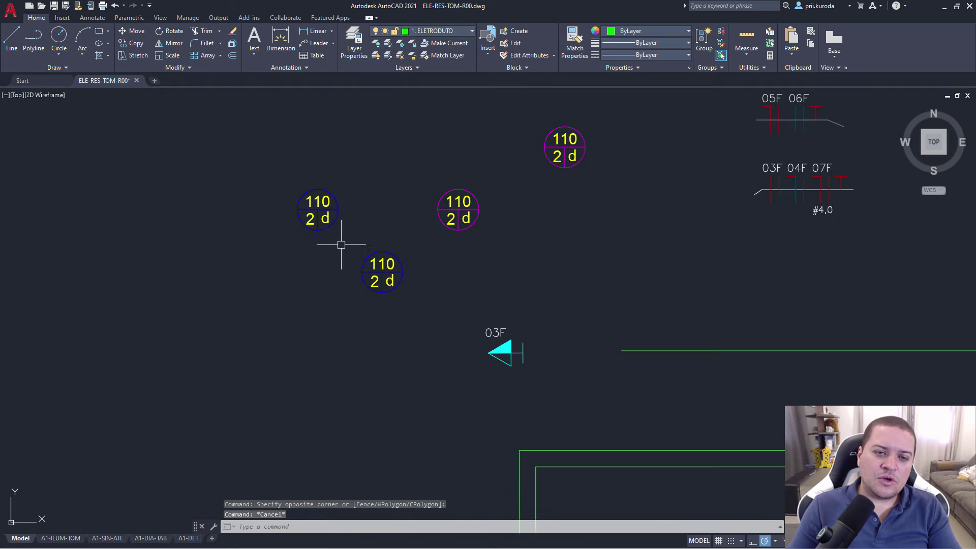
{"action": "middle_click_drag", "start_coordinate": [359, 207], "coordinate": [358, 266]}
{"action": "scroll", "coordinate": [377, 262], "scroll_direction": "up", "scroll_amount": 2}
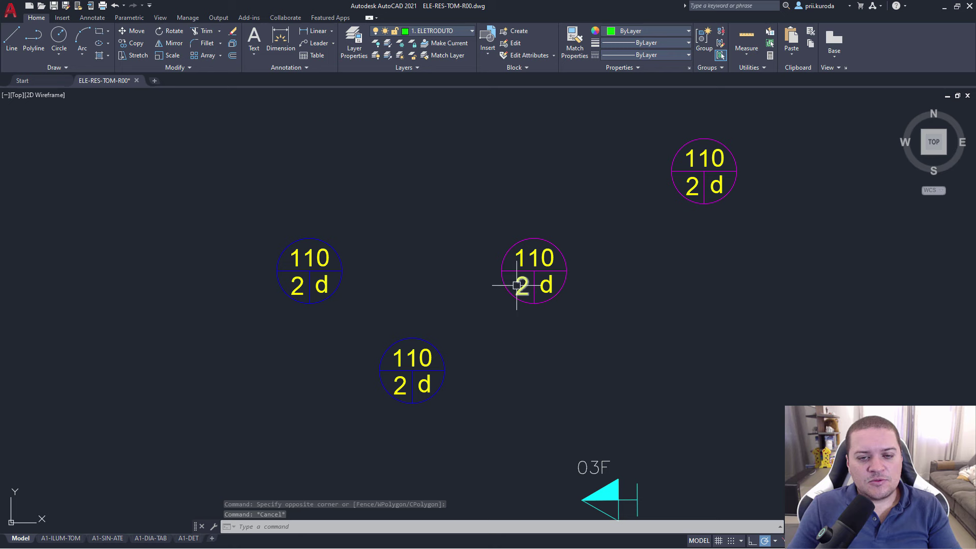
{"action": "left_click", "coordinate": [502, 265]}
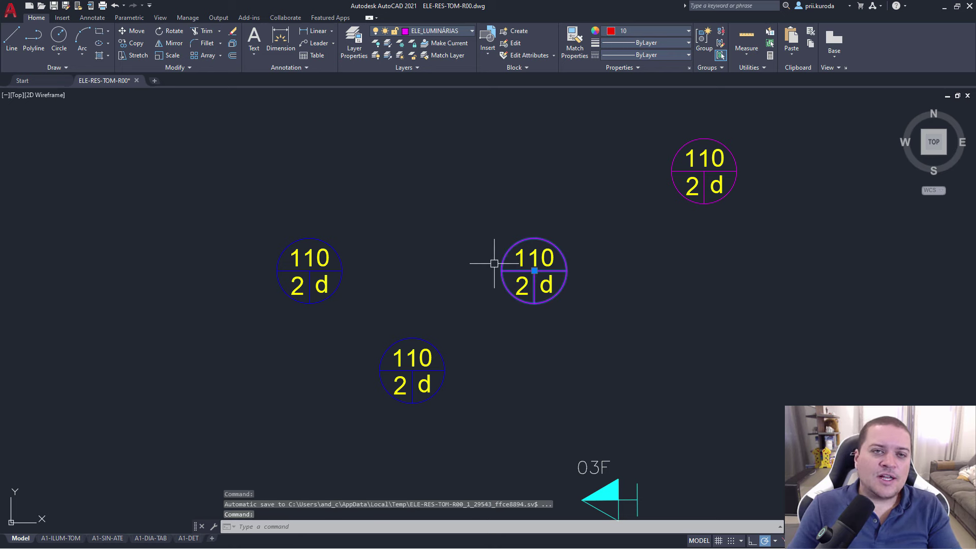
{"action": "key", "text": "Escape"}
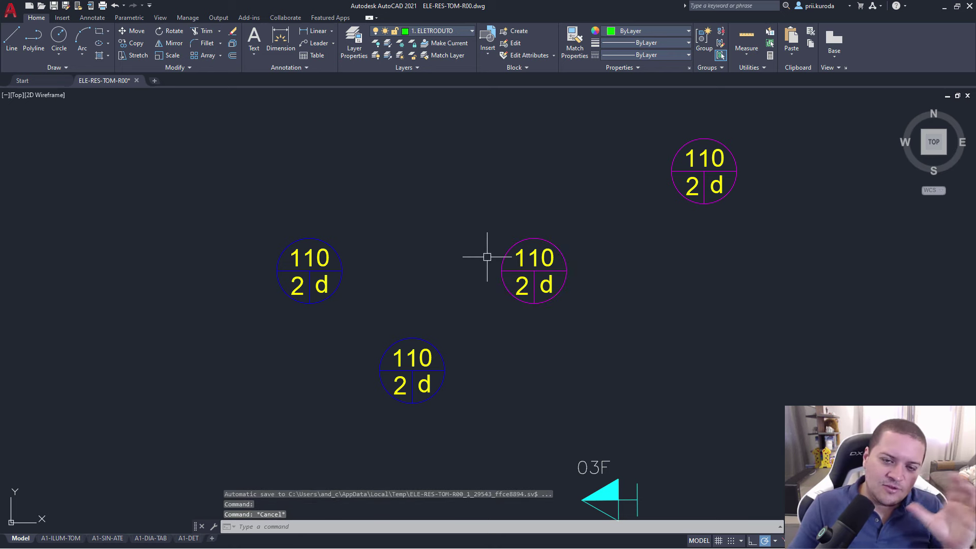
{"action": "scroll", "coordinate": [388, 290], "scroll_direction": "down", "scroll_amount": 2}
{"action": "scroll", "coordinate": [398, 299], "scroll_direction": "down", "scroll_amount": 2}
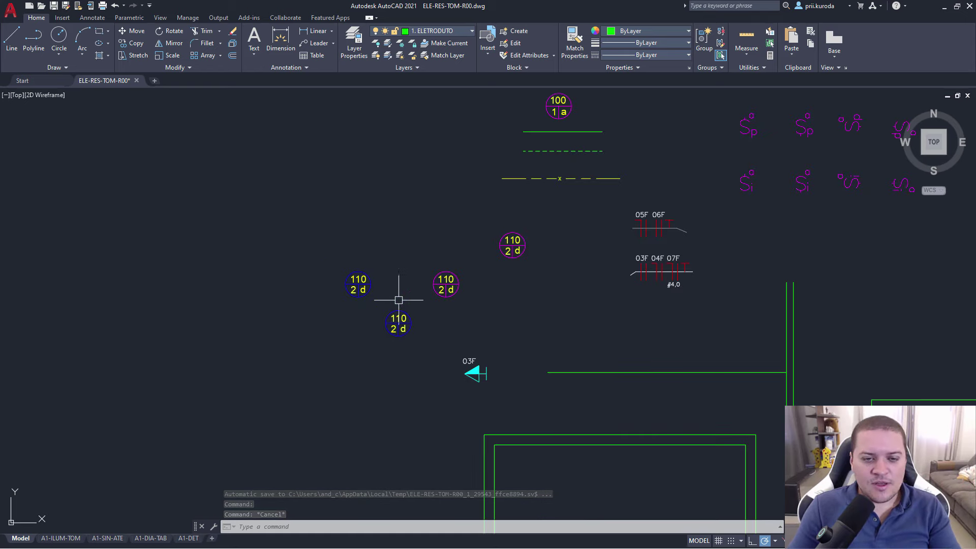
{"action": "middle_click_drag", "start_coordinate": [423, 311], "coordinate": [437, 311]}
{"action": "scroll", "coordinate": [437, 311], "scroll_direction": "up", "scroll_amount": 5}
{"action": "scroll", "coordinate": [434, 300], "scroll_direction": "down", "scroll_amount": 2}
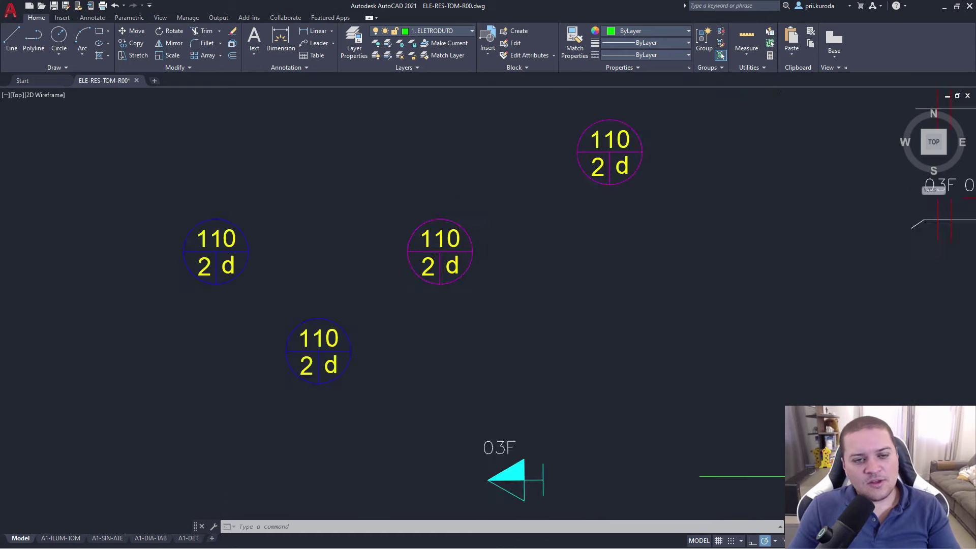
{"action": "scroll", "coordinate": [400, 263], "scroll_direction": "down", "scroll_amount": 5}
{"action": "scroll", "coordinate": [381, 254], "scroll_direction": "up", "scroll_amount": 4}
{"action": "scroll", "coordinate": [380, 252], "scroll_direction": "up", "scroll_amount": 4}
{"action": "scroll", "coordinate": [412, 257], "scroll_direction": "down", "scroll_amount": 6}
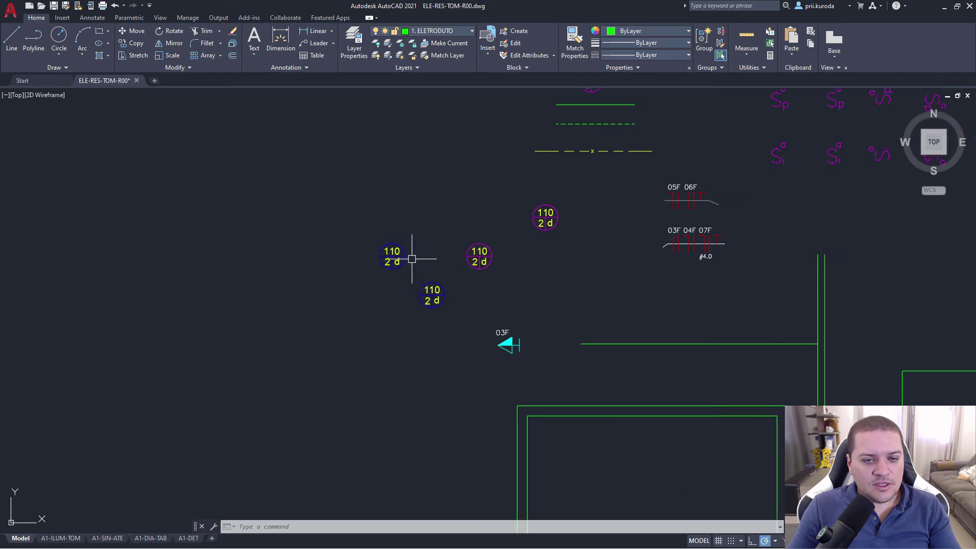
{"action": "middle_click_drag", "start_coordinate": [412, 257], "coordinate": [516, 259]}
{"action": "scroll", "coordinate": [517, 259], "scroll_direction": "up", "scroll_amount": 2}
{"action": "scroll", "coordinate": [495, 267], "scroll_direction": "up", "scroll_amount": 2}
{"action": "left_click_drag", "start_coordinate": [367, 312], "coordinate": [529, 196]}
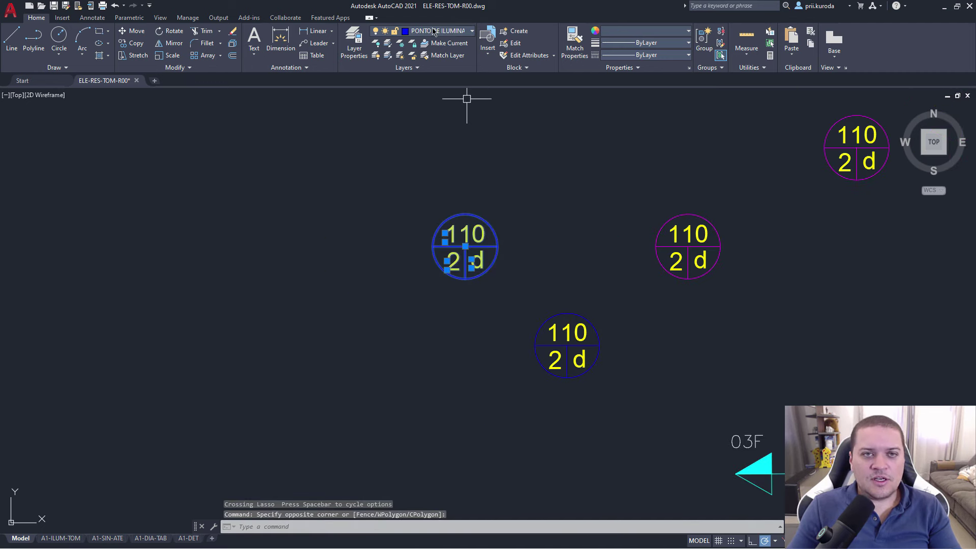
{"action": "key", "text": "Escape"}
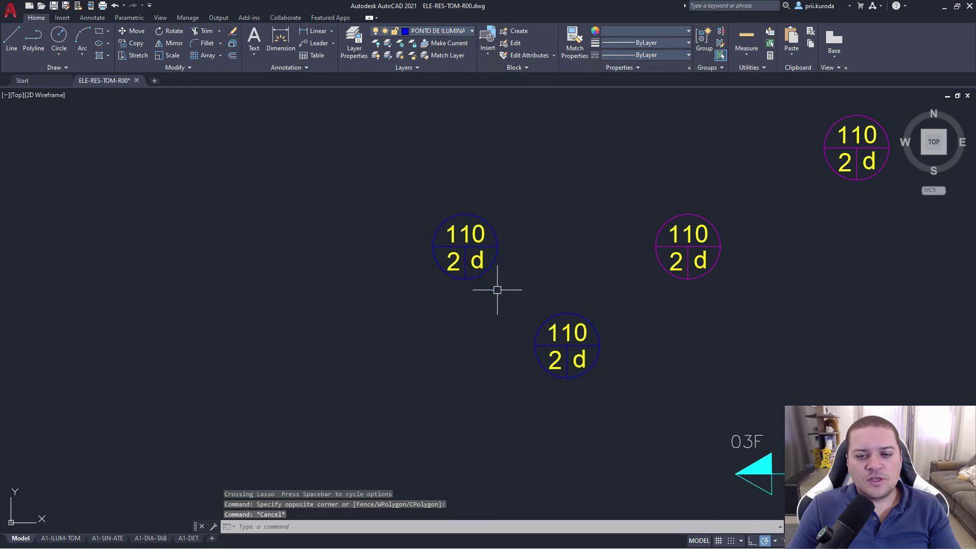
{"action": "scroll", "coordinate": [573, 311], "scroll_direction": "down", "scroll_amount": 8}
{"action": "scroll", "coordinate": [572, 311], "scroll_direction": "down", "scroll_amount": 2}
{"action": "middle_click_drag", "start_coordinate": [573, 315], "coordinate": [370, 290]}
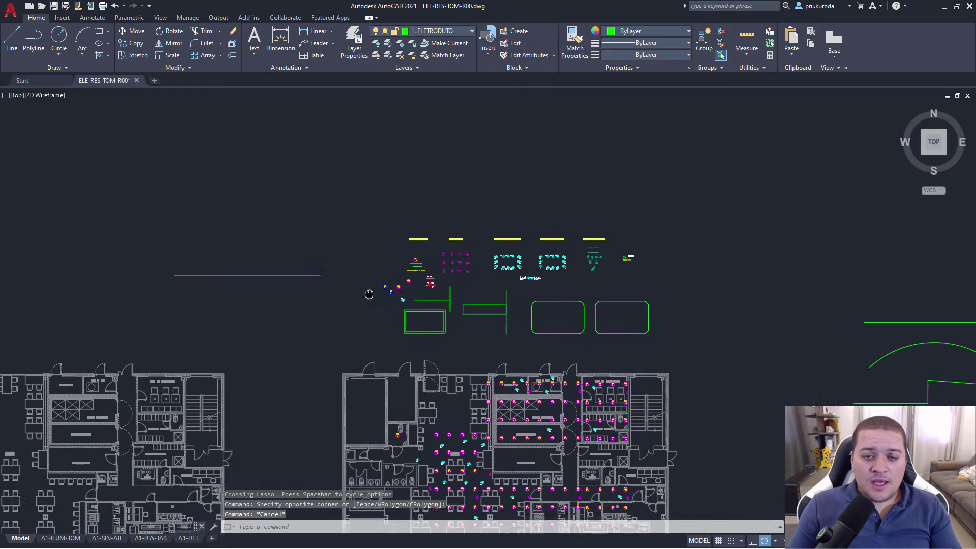
{"action": "scroll", "coordinate": [349, 286], "scroll_direction": "up", "scroll_amount": 3}
{"action": "scroll", "coordinate": [349, 289], "scroll_direction": "up", "scroll_amount": 2}
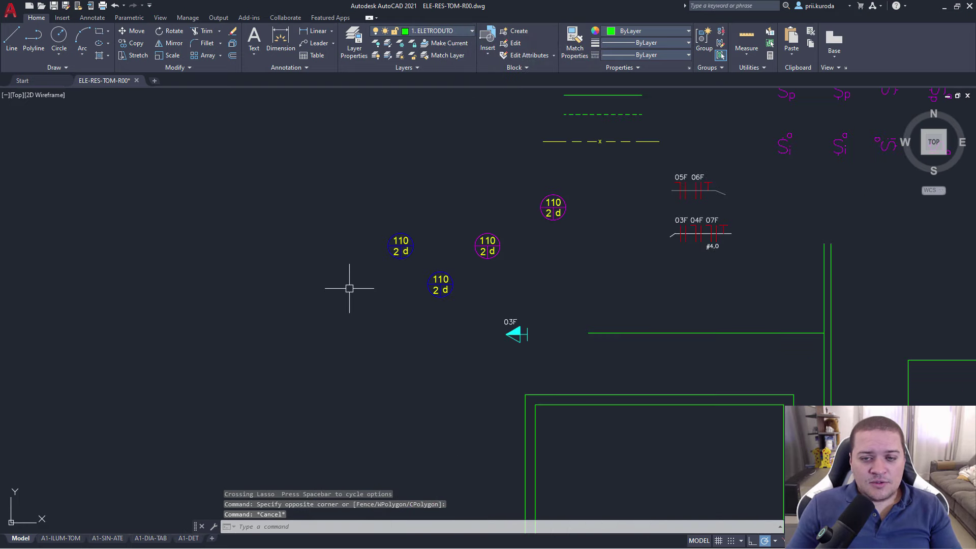
{"action": "left_click", "coordinate": [354, 43]}
{"action": "key", "text": "Escape"}
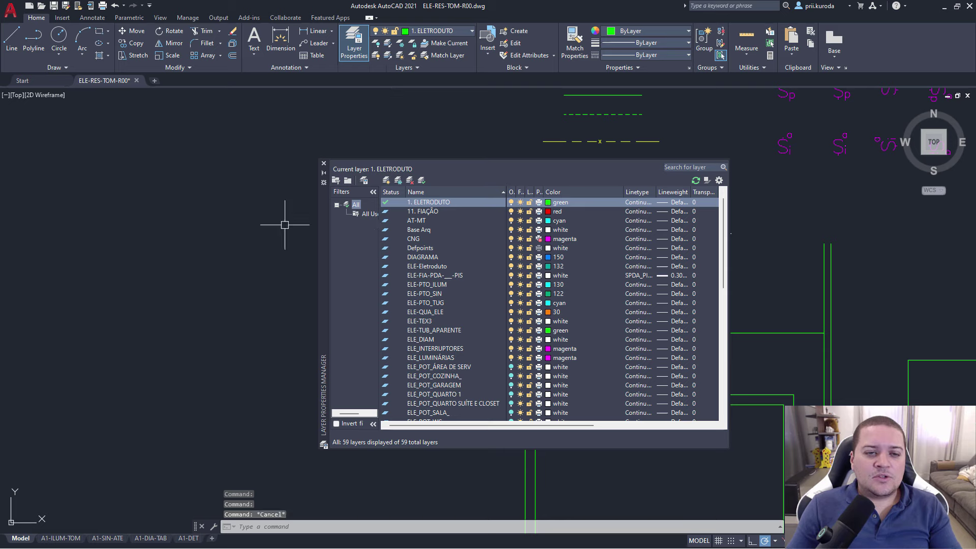
{"action": "left_click", "coordinate": [323, 163]}
{"action": "scroll", "coordinate": [273, 224], "scroll_direction": "down", "scroll_amount": 2}
Draw a long rectangle in the empty area beside the symbols.
{"action": "middle_click_drag", "start_coordinate": [272, 224], "coordinate": [532, 278]}
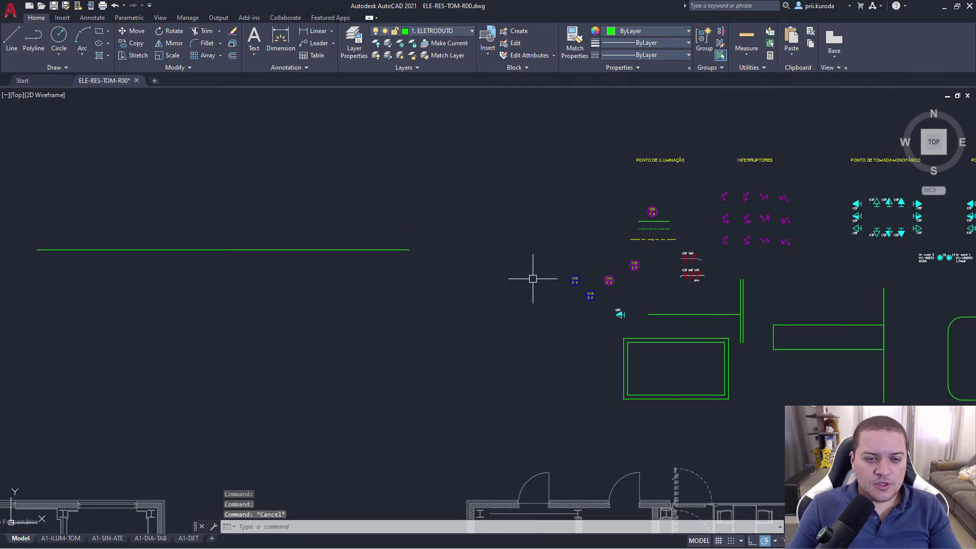
{"action": "type", "text": "rec"}
{"action": "key", "text": "Return"}
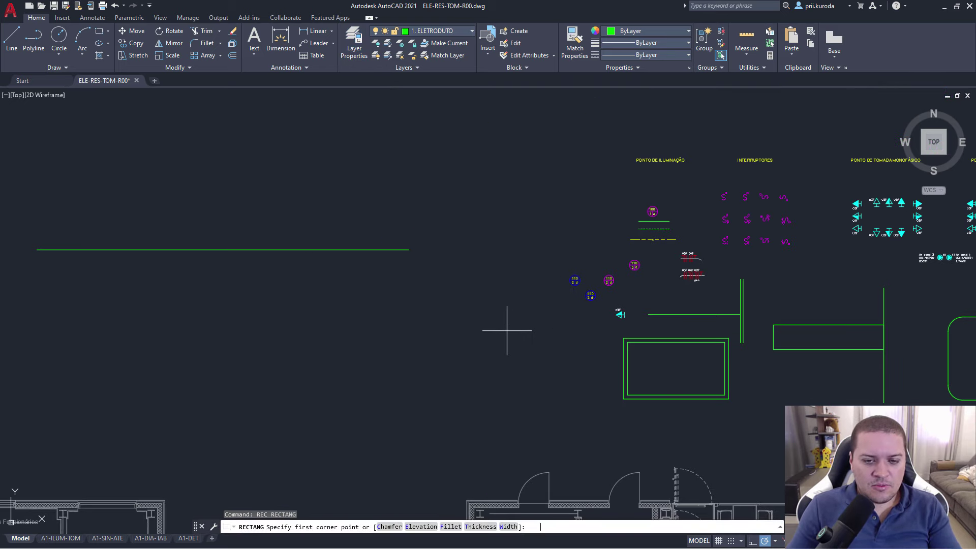
{"action": "left_click", "coordinate": [479, 305]}
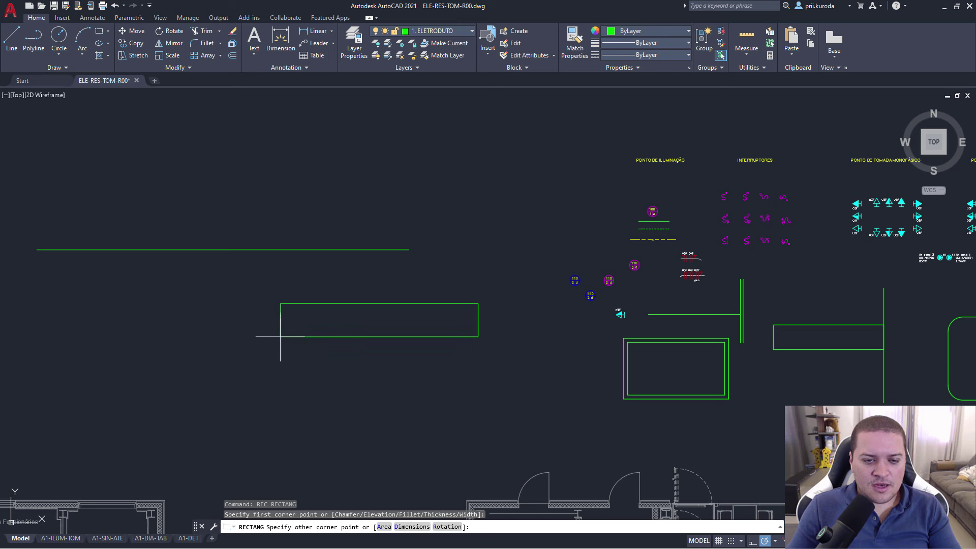
{"action": "left_click", "coordinate": [246, 337]}
Draw a lengthwise centre line through the rectangle and add a new layer ELETROCALHAS.
{"action": "type", "text": "l"}
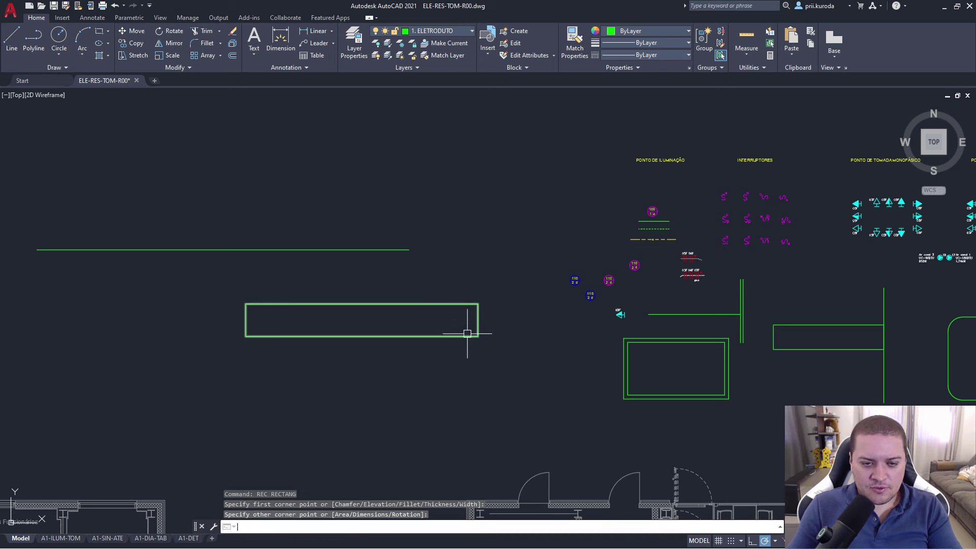
{"action": "key", "text": "Return"}
{"action": "left_click", "coordinate": [478, 320]}
{"action": "left_click", "coordinate": [245, 320]}
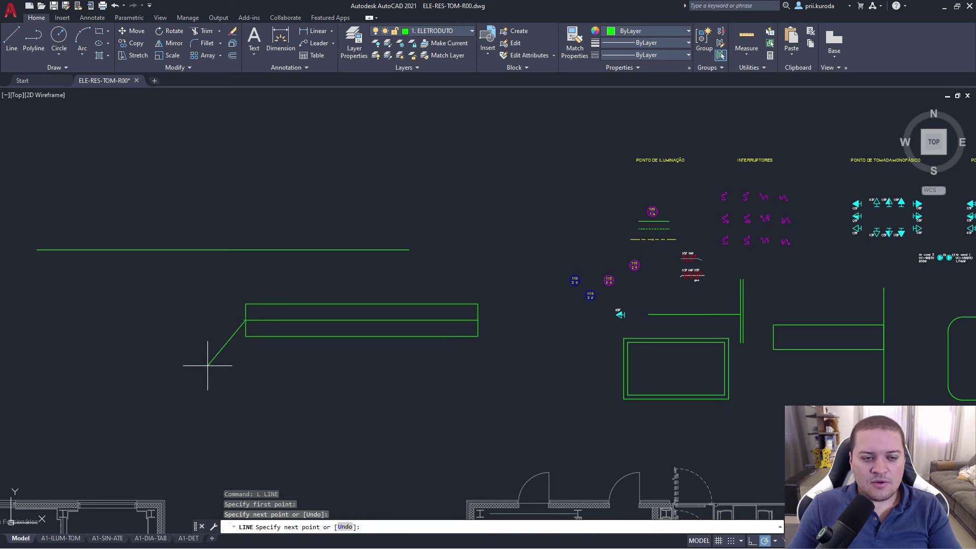
{"action": "key", "text": "Return"}
{"action": "left_click", "coordinate": [354, 44]}
{"action": "left_click", "coordinate": [447, 211]}
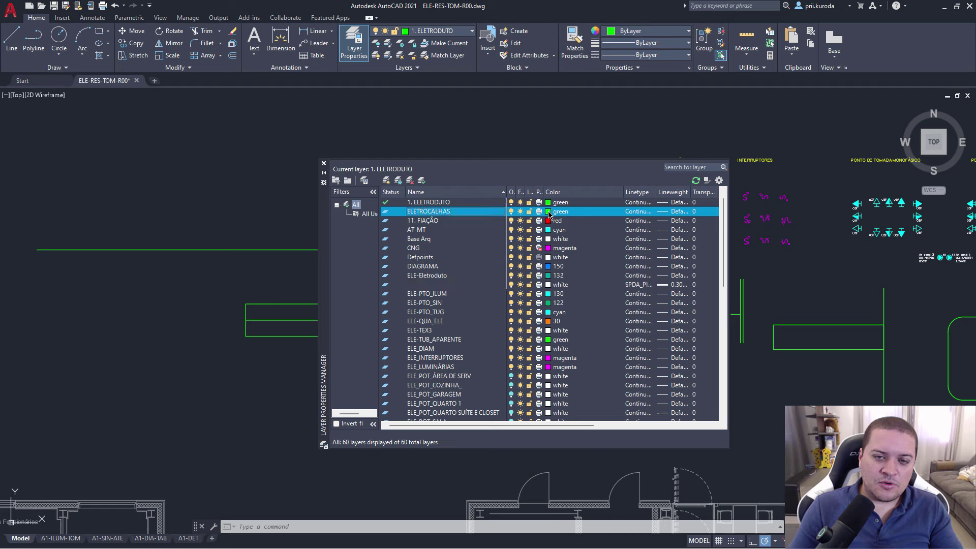
Make ELETROCALHAS cyan (index 4) and move the split rectangle onto it.
{"action": "left_click", "coordinate": [551, 211]}
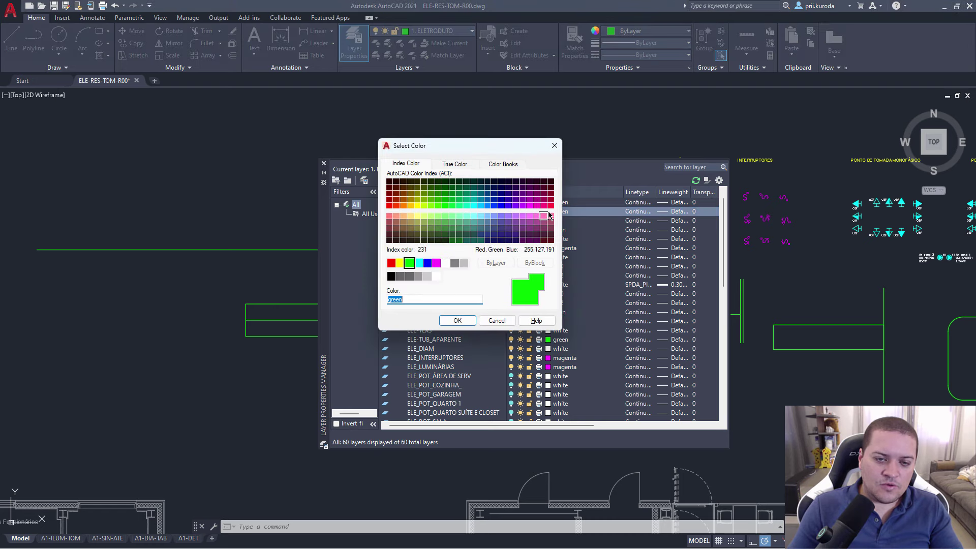
{"action": "left_click", "coordinate": [420, 262]}
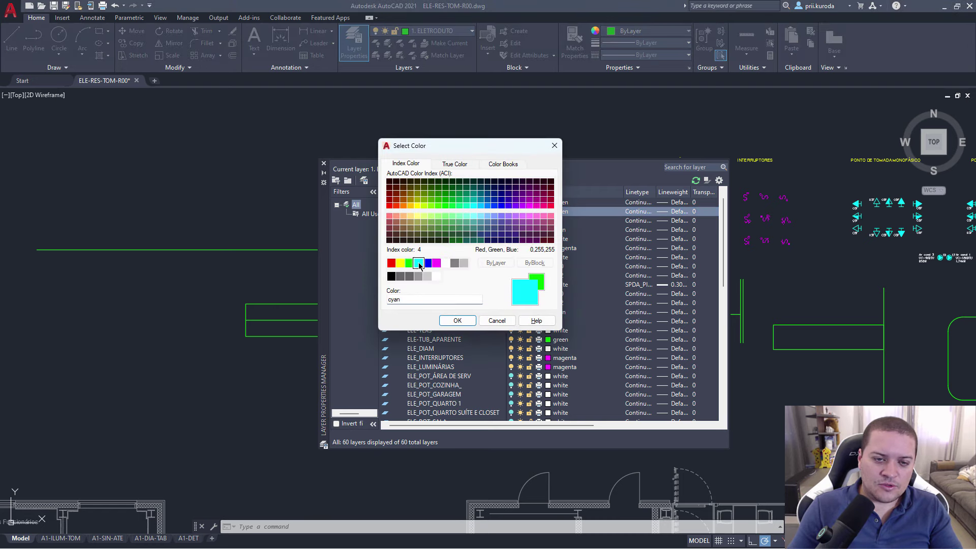
{"action": "left_click", "coordinate": [456, 320]}
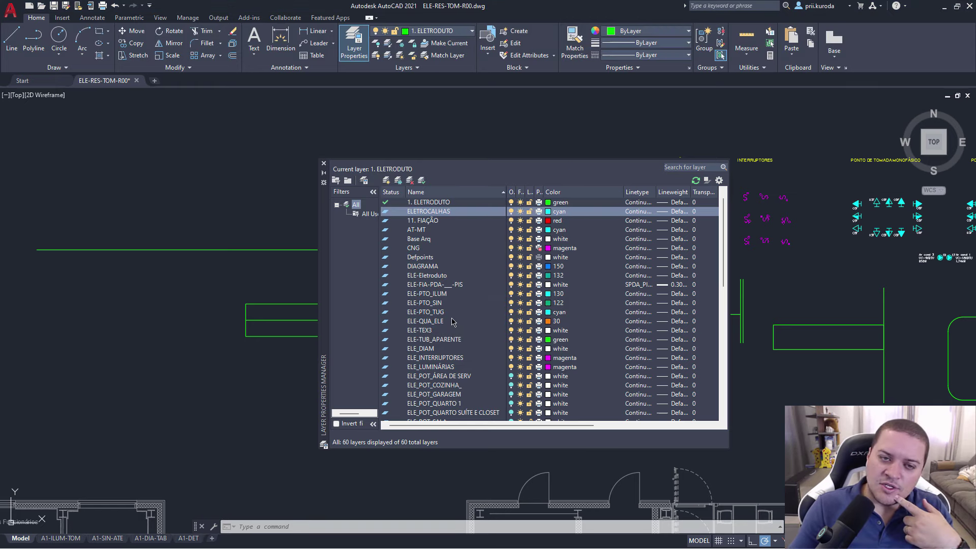
{"action": "left_click", "coordinate": [324, 165]}
{"action": "left_click", "coordinate": [447, 31]}
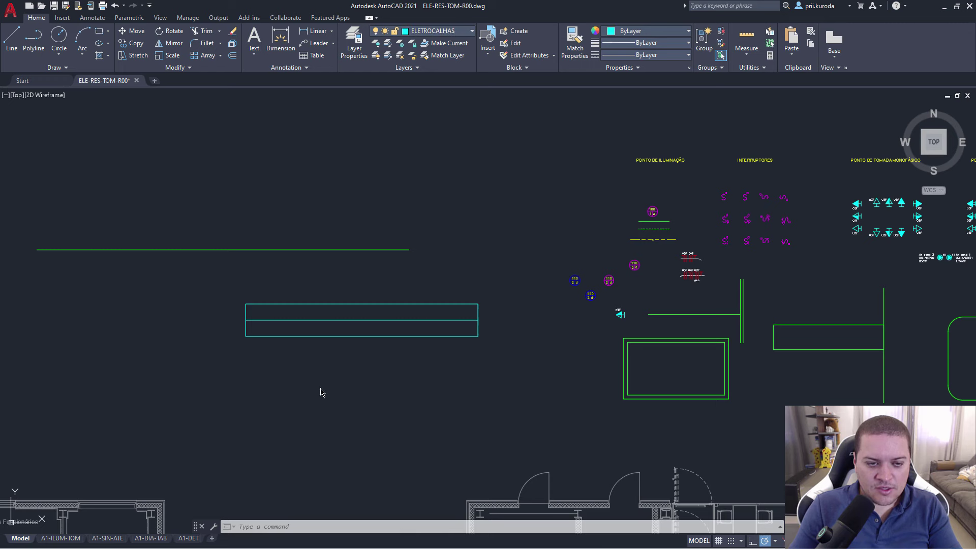
Give the cyan tray's centre line the HIDDEN linetype.
{"action": "scroll", "coordinate": [320, 391], "scroll_direction": "down", "scroll_amount": 4}
{"action": "left_click", "coordinate": [307, 374]}
{"action": "key", "text": "Escape"}
{"action": "scroll", "coordinate": [307, 375], "scroll_direction": "up", "scroll_amount": 4}
{"action": "scroll", "coordinate": [307, 370], "scroll_direction": "up", "scroll_amount": 2}
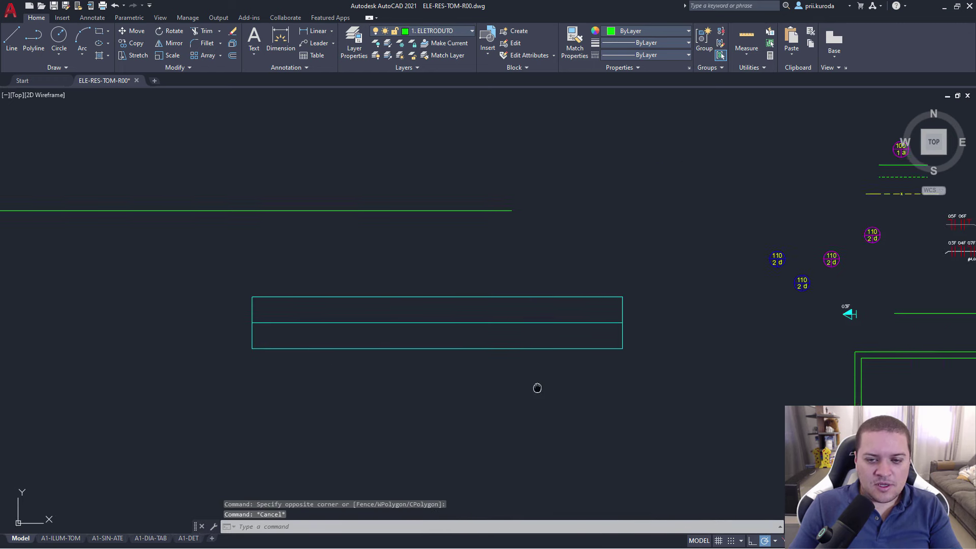
{"action": "middle_click_drag", "start_coordinate": [538, 388], "coordinate": [628, 386]}
{"action": "left_click", "coordinate": [590, 321]}
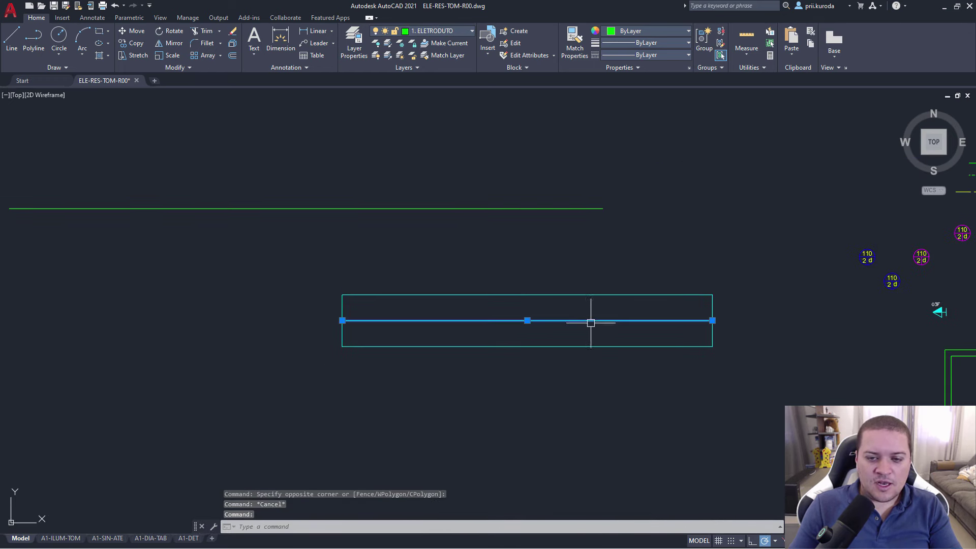
{"action": "left_click", "coordinate": [635, 55]}
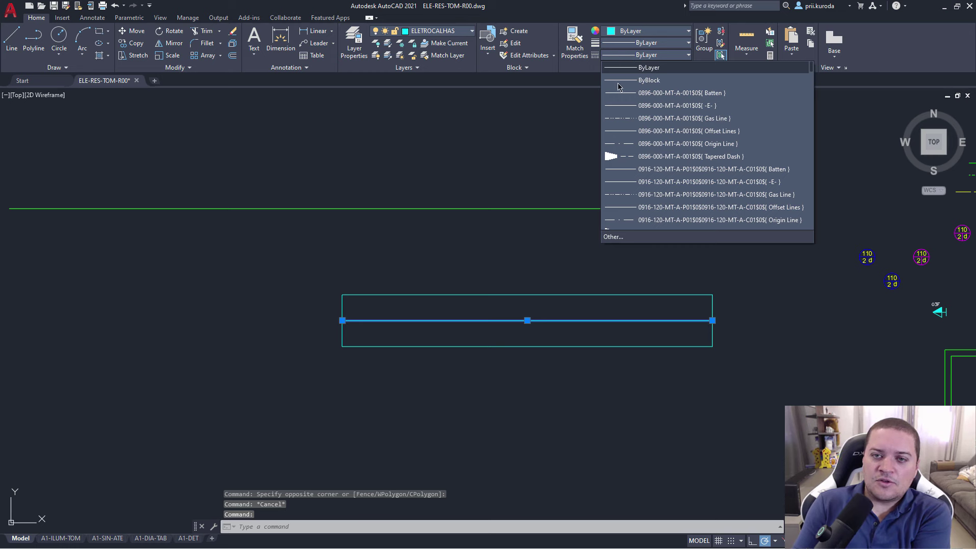
{"action": "left_click", "coordinate": [810, 158]}
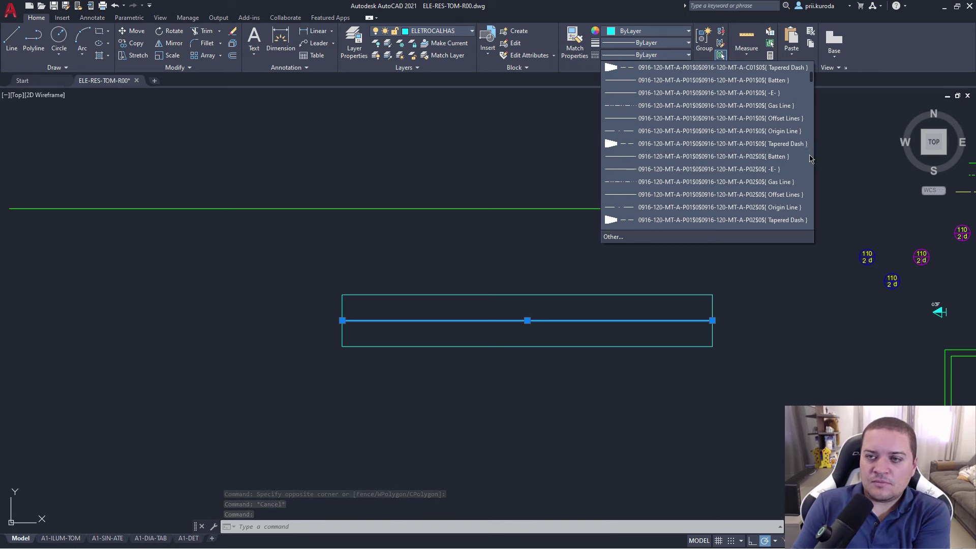
{"action": "scroll", "coordinate": [811, 203], "scroll_direction": "down", "scroll_amount": 5}
{"action": "scroll", "coordinate": [816, 223], "scroll_direction": "down", "scroll_amount": 5}
{"action": "scroll", "coordinate": [820, 237], "scroll_direction": "down", "scroll_amount": 5}
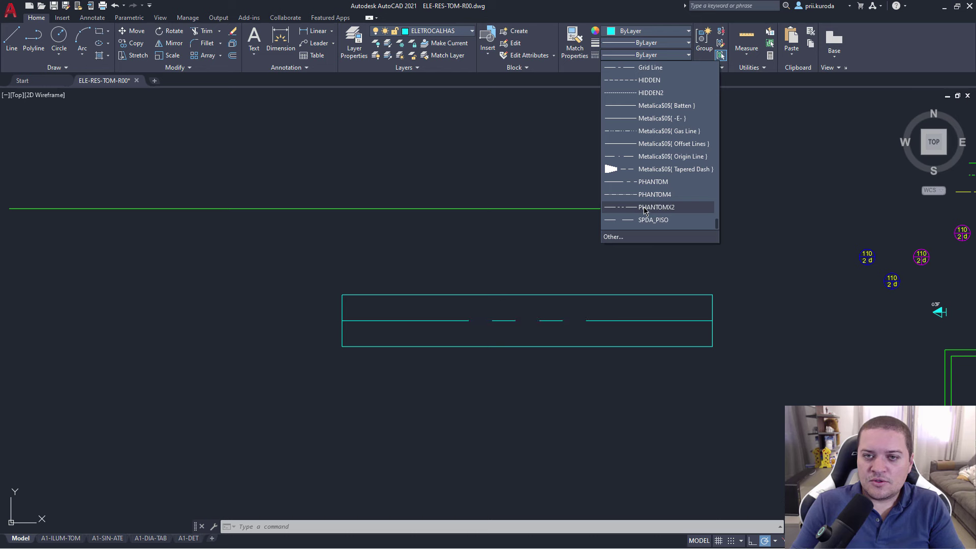
{"action": "left_click", "coordinate": [649, 80]}
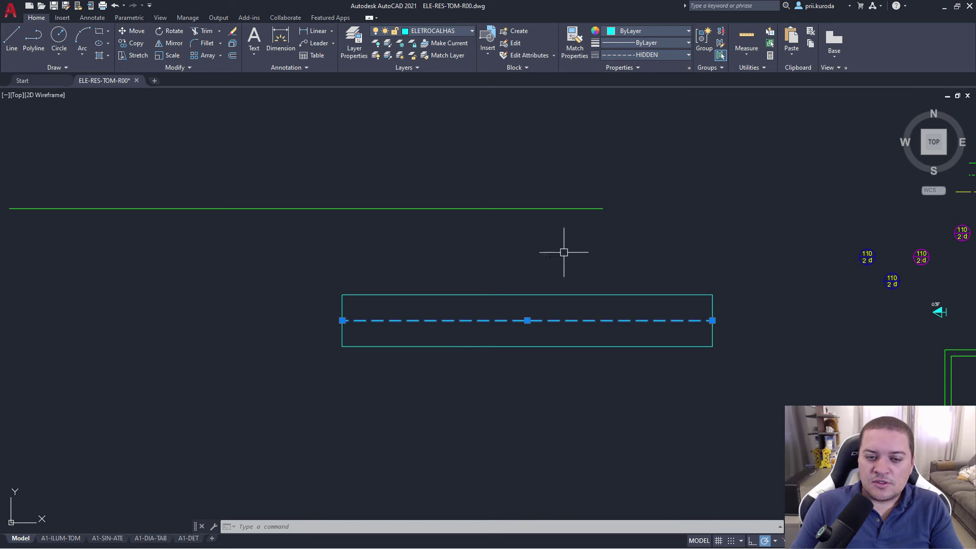
{"action": "key", "text": "Escape"}
Select the tray rectangle with its centre line, then cancel the stretch without changes.
{"action": "scroll", "coordinate": [377, 279], "scroll_direction": "down", "scroll_amount": 4}
{"action": "scroll", "coordinate": [409, 305], "scroll_direction": "up", "scroll_amount": 4}
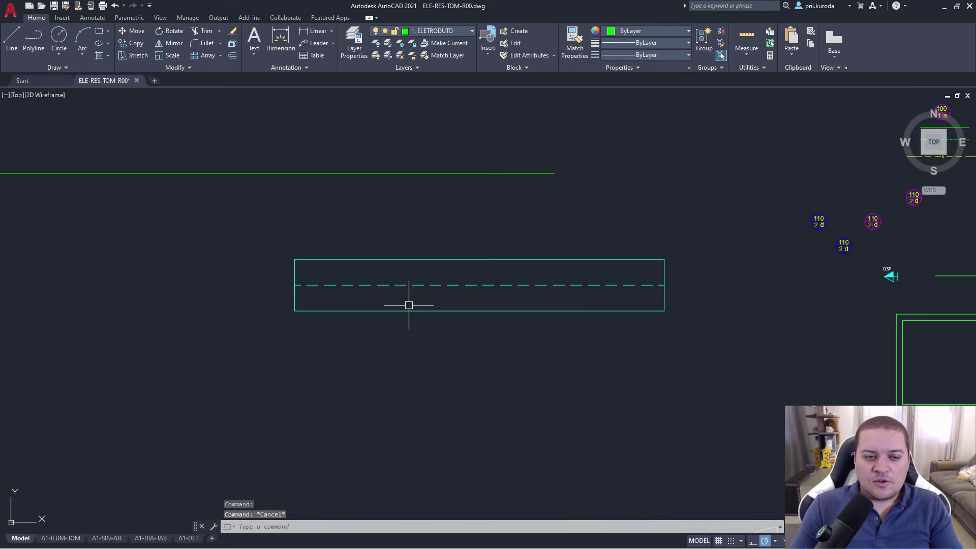
{"action": "left_click", "coordinate": [388, 255]}
{"action": "key", "text": "Escape"}
{"action": "scroll", "coordinate": [361, 311], "scroll_direction": "down", "scroll_amount": 2}
{"action": "scroll", "coordinate": [424, 283], "scroll_direction": "down", "scroll_amount": 2}
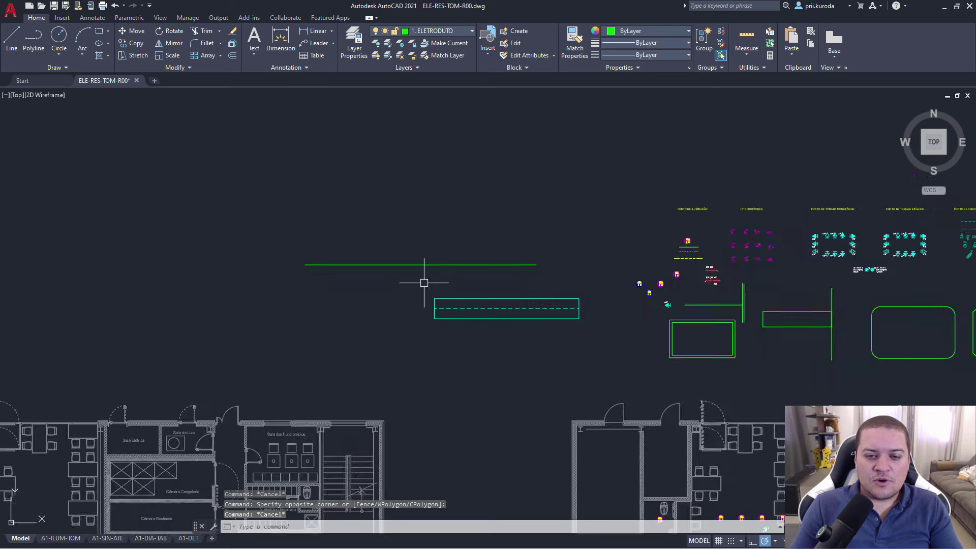
{"action": "scroll", "coordinate": [424, 282], "scroll_direction": "up", "scroll_amount": 6}
{"action": "left_click_drag", "start_coordinate": [510, 311], "coordinate": [457, 381]}
{"action": "left_click", "coordinate": [462, 385]}
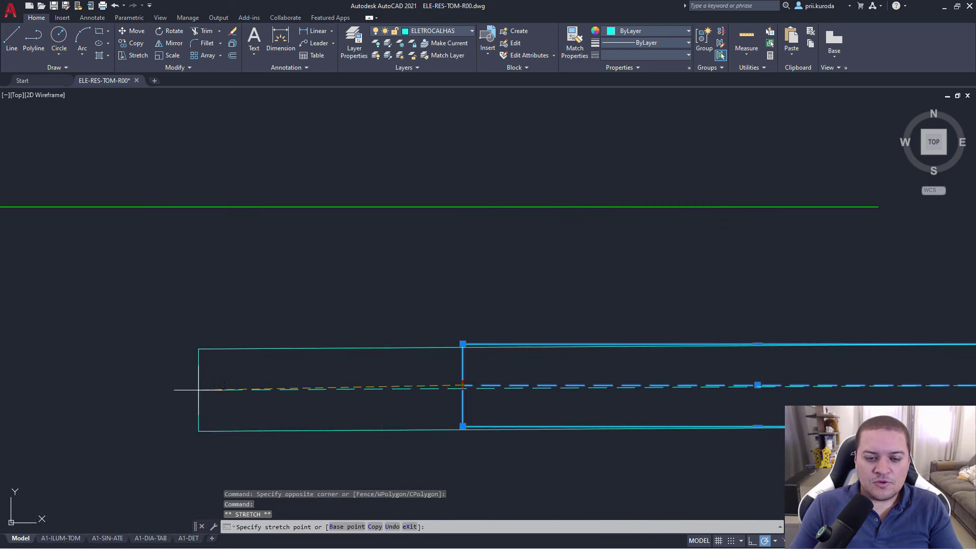
{"action": "key", "text": "Escape"}
{"action": "scroll", "coordinate": [229, 351], "scroll_direction": "down", "scroll_amount": 5}
{"action": "scroll", "coordinate": [257, 362], "scroll_direction": "up", "scroll_amount": 2}
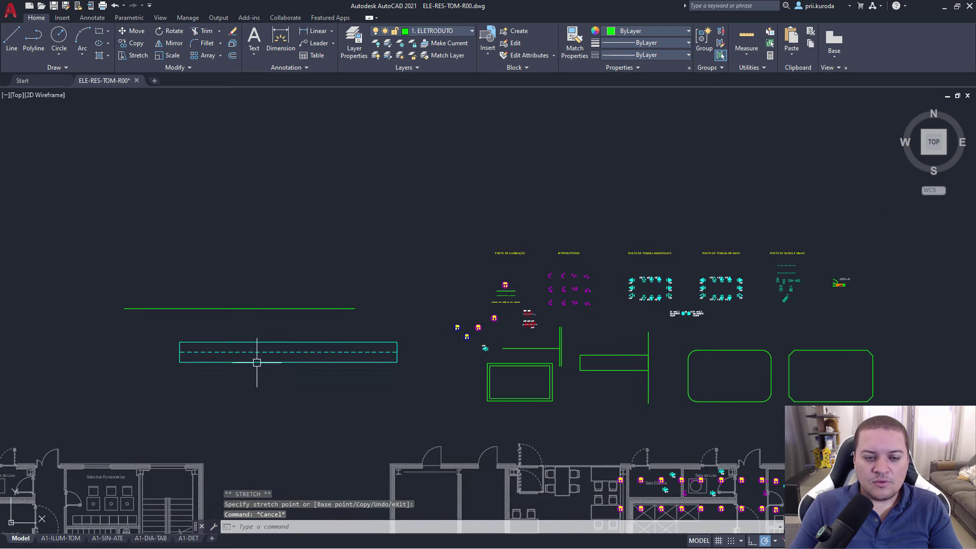
{"action": "scroll", "coordinate": [350, 396], "scroll_direction": "down", "scroll_amount": 2}
Pan the view to show the cable tray and both floor plans.
{"action": "scroll", "coordinate": [432, 356], "scroll_direction": "up", "scroll_amount": 10}
{"action": "left_click", "coordinate": [497, 102]}
{"action": "key", "text": "Escape"}
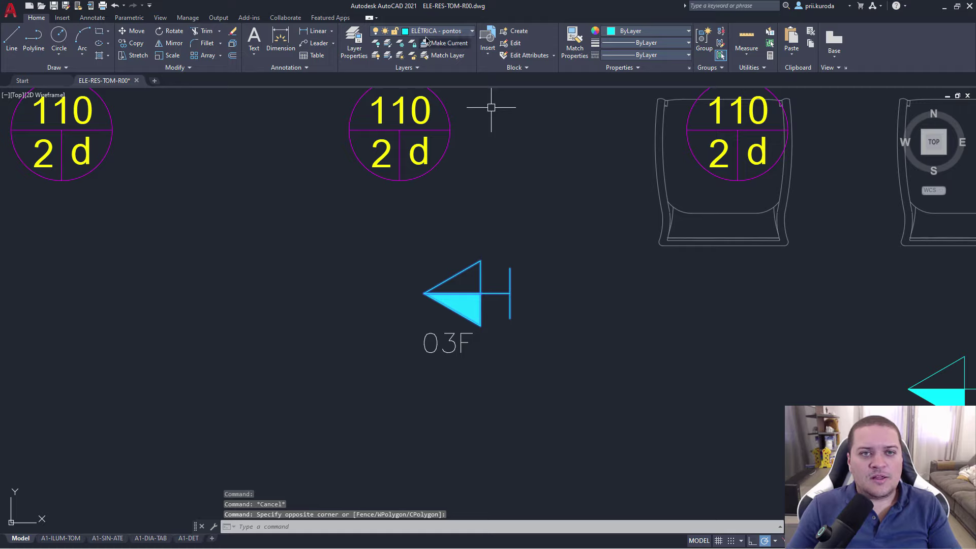
{"action": "scroll", "coordinate": [468, 277], "scroll_direction": "down", "scroll_amount": 2}
{"action": "scroll", "coordinate": [468, 277], "scroll_direction": "down", "scroll_amount": 5}
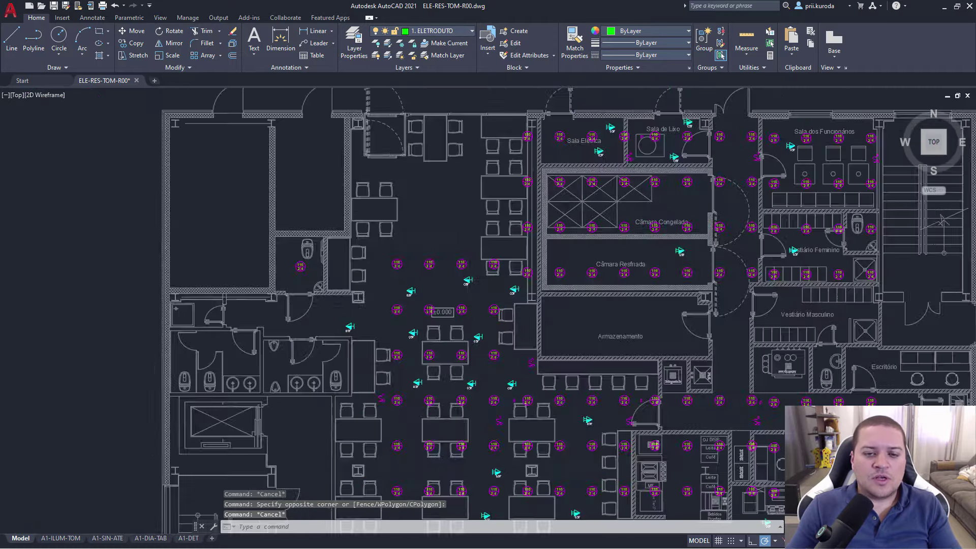
{"action": "scroll", "coordinate": [466, 254], "scroll_direction": "down", "scroll_amount": 4}
{"action": "middle_click_drag", "start_coordinate": [346, 188], "coordinate": [396, 231]}
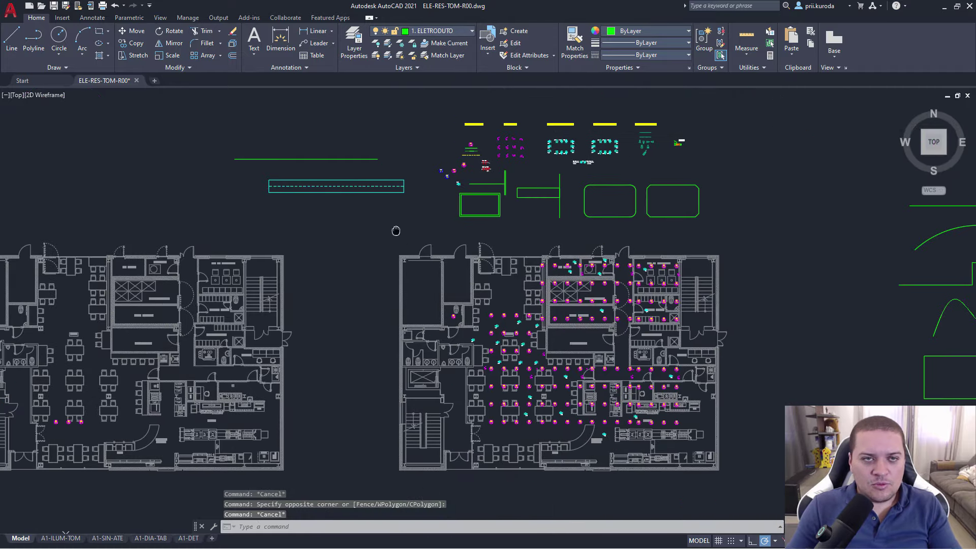
Browse the layer list to ELETRODUTO 7, then close the layer properties manager.
{"action": "left_click", "coordinate": [354, 42]}
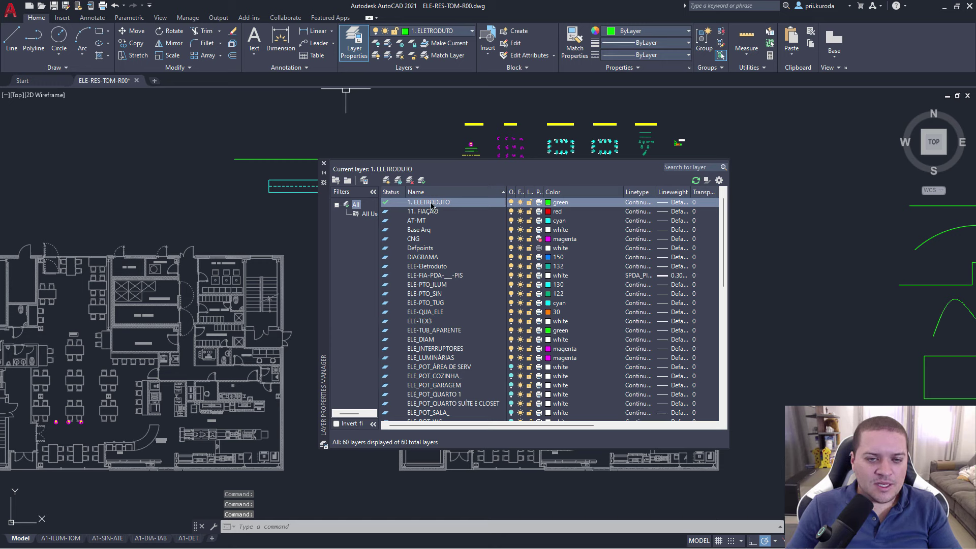
{"action": "scroll", "coordinate": [431, 208], "scroll_direction": "down", "scroll_amount": 3}
{"action": "scroll", "coordinate": [430, 223], "scroll_direction": "down", "scroll_amount": 4}
{"action": "scroll", "coordinate": [428, 239], "scroll_direction": "down", "scroll_amount": 4}
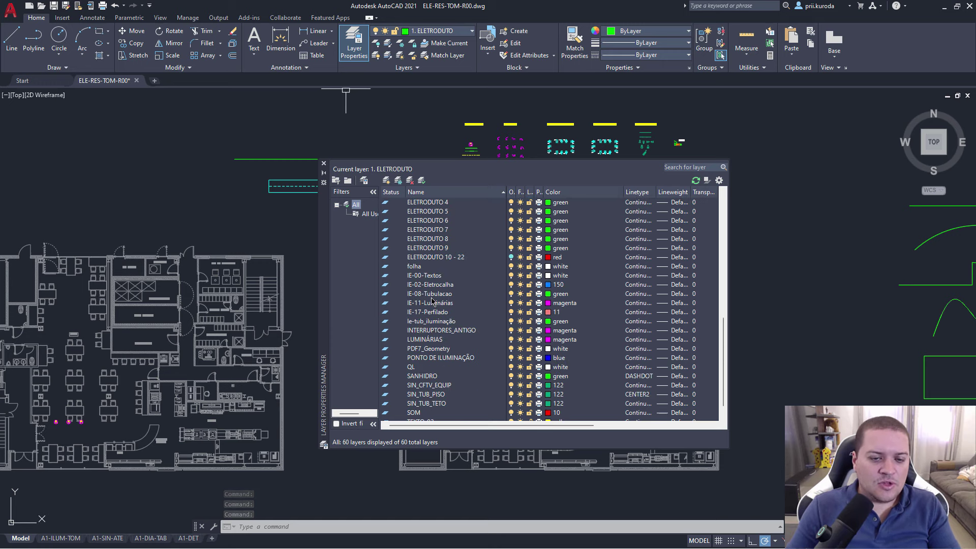
{"action": "left_click", "coordinate": [426, 229]}
{"action": "left_click", "coordinate": [426, 229]}
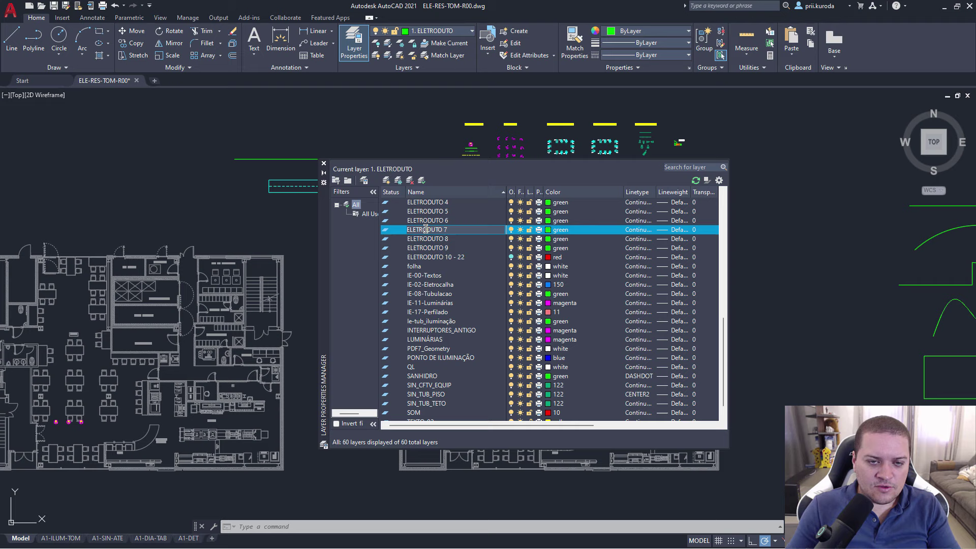
{"action": "left_click", "coordinate": [323, 164]}
Select the right floor plan and inspect its current layer in the Layers list.
{"action": "scroll", "coordinate": [351, 300], "scroll_direction": "down", "scroll_amount": 2}
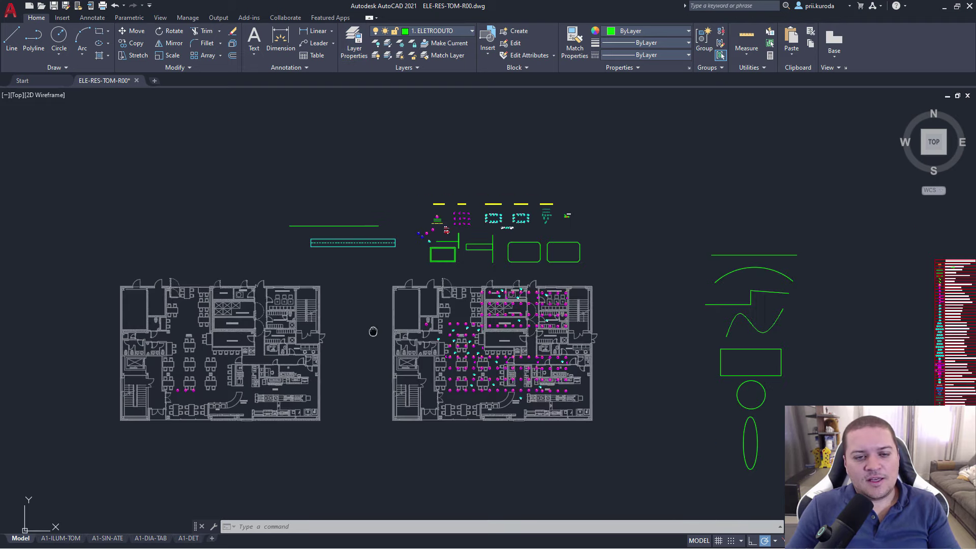
{"action": "scroll", "coordinate": [407, 338], "scroll_direction": "up", "scroll_amount": 2}
{"action": "scroll", "coordinate": [456, 290], "scroll_direction": "up", "scroll_amount": 1}
{"action": "scroll", "coordinate": [446, 305], "scroll_direction": "down", "scroll_amount": 3}
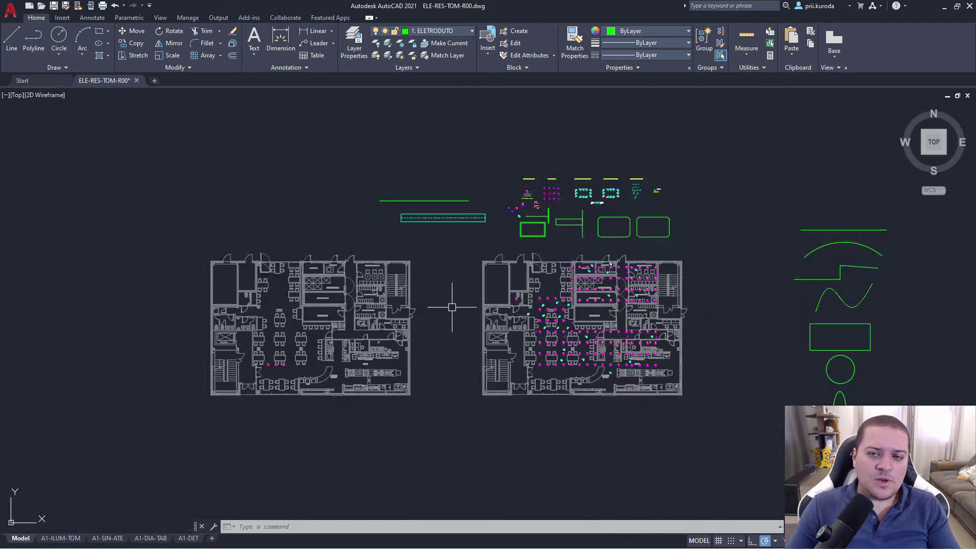
{"action": "scroll", "coordinate": [556, 234], "scroll_direction": "up", "scroll_amount": 2}
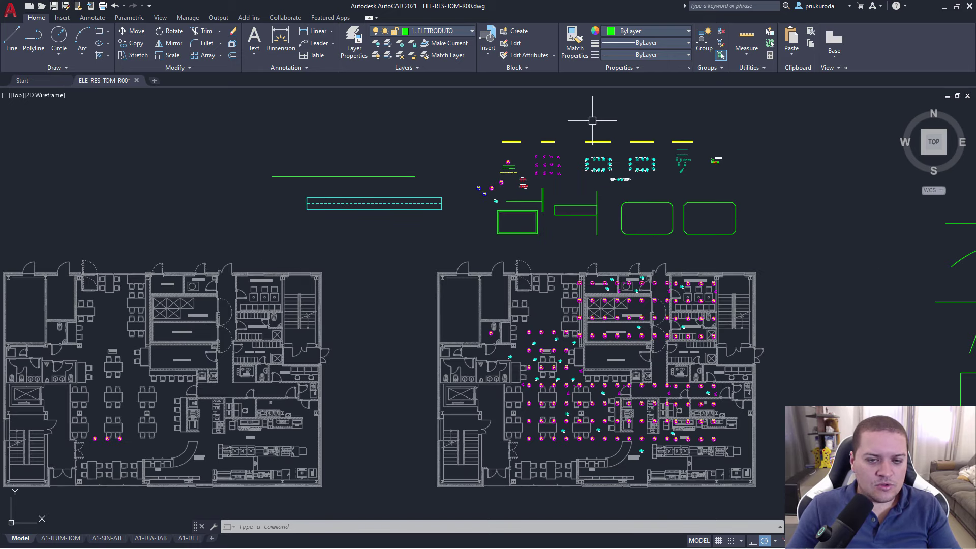
{"action": "left_click", "coordinate": [450, 273]}
{"action": "left_click", "coordinate": [471, 31]}
{"action": "left_click", "coordinate": [396, 43]}
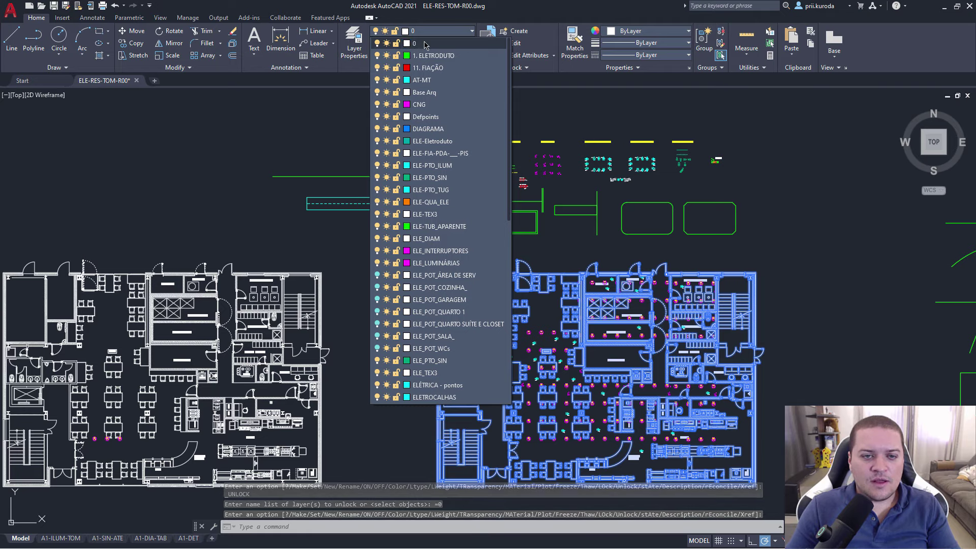
{"action": "key", "text": "Escape"}
{"action": "key", "text": "Escape"}
Recheck the right plan's layer unchanged, then create new layer Layer1 in Layer Properties.
{"action": "scroll", "coordinate": [349, 319], "scroll_direction": "down", "scroll_amount": 5}
{"action": "scroll", "coordinate": [349, 319], "scroll_direction": "down", "scroll_amount": 4}
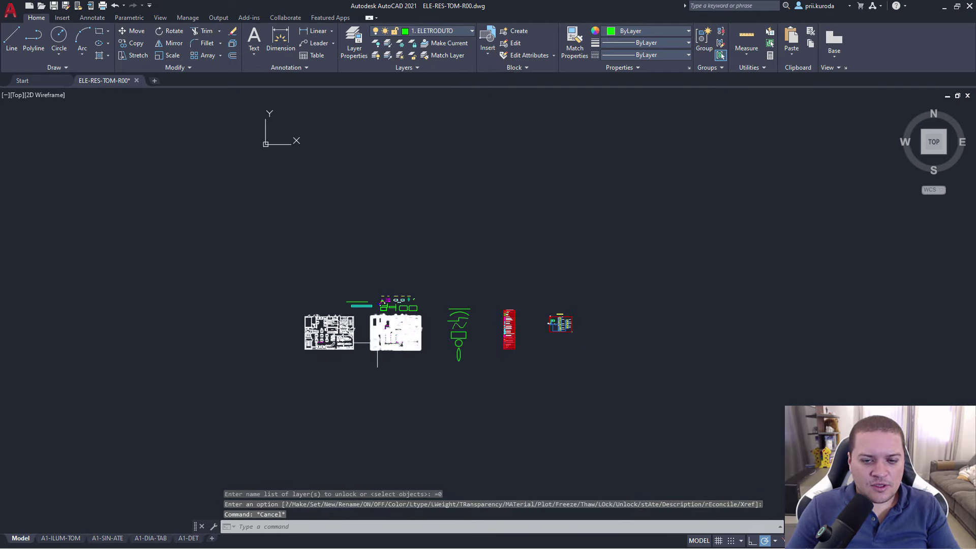
{"action": "scroll", "coordinate": [360, 331], "scroll_direction": "up", "scroll_amount": 4}
{"action": "scroll", "coordinate": [349, 323], "scroll_direction": "up", "scroll_amount": 2}
{"action": "scroll", "coordinate": [410, 292], "scroll_direction": "up", "scroll_amount": 4}
{"action": "left_click", "coordinate": [410, 293]}
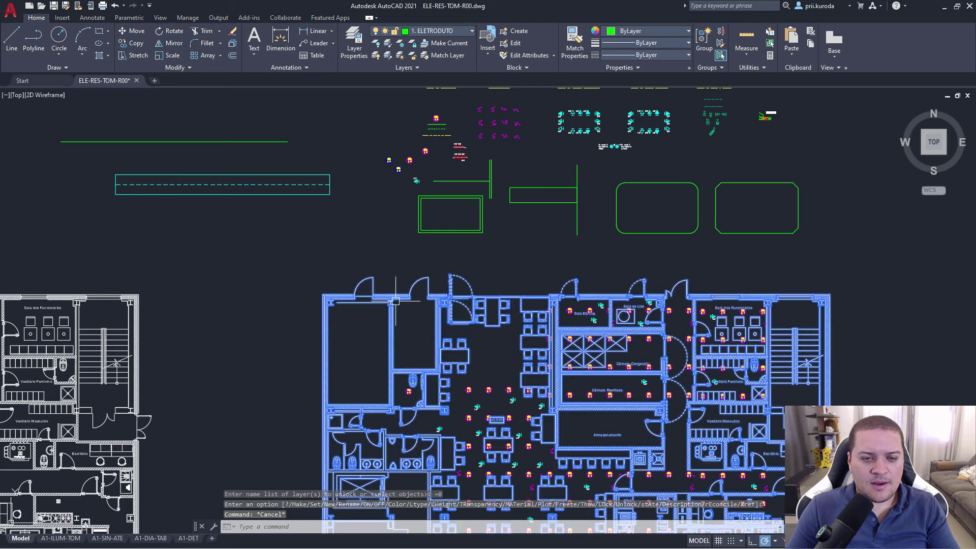
{"action": "left_click", "coordinate": [461, 33]}
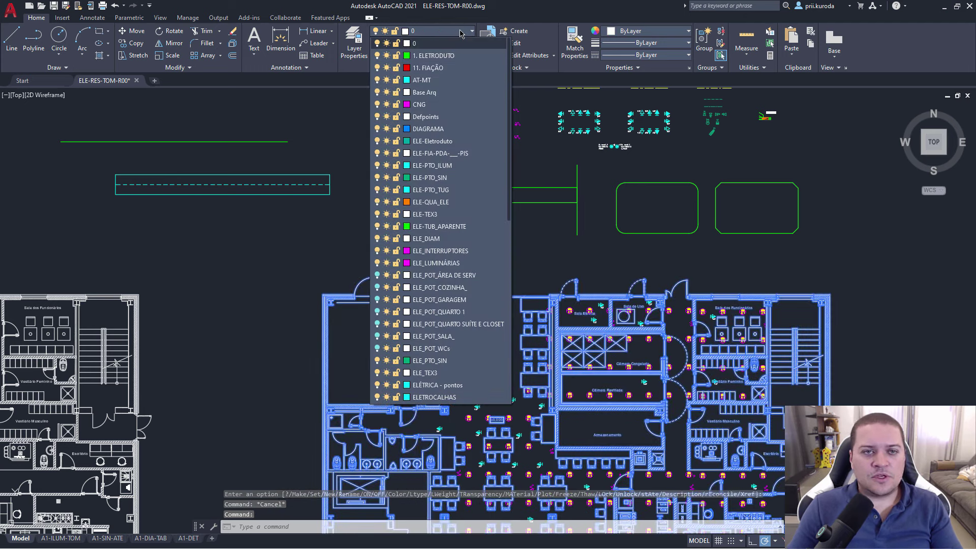
{"action": "scroll", "coordinate": [445, 274], "scroll_direction": "down", "scroll_amount": 5}
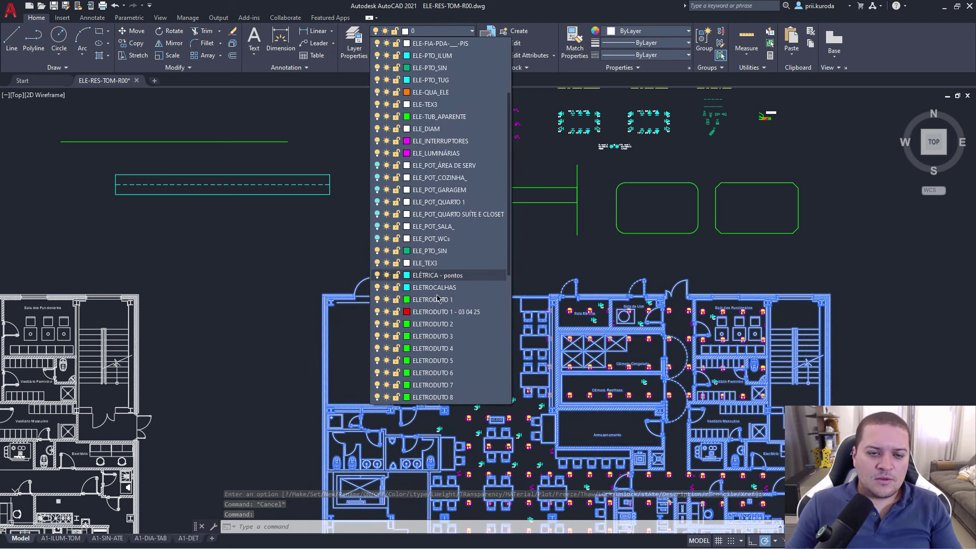
{"action": "scroll", "coordinate": [442, 294], "scroll_direction": "up", "scroll_amount": 5}
{"action": "left_click", "coordinate": [432, 56]}
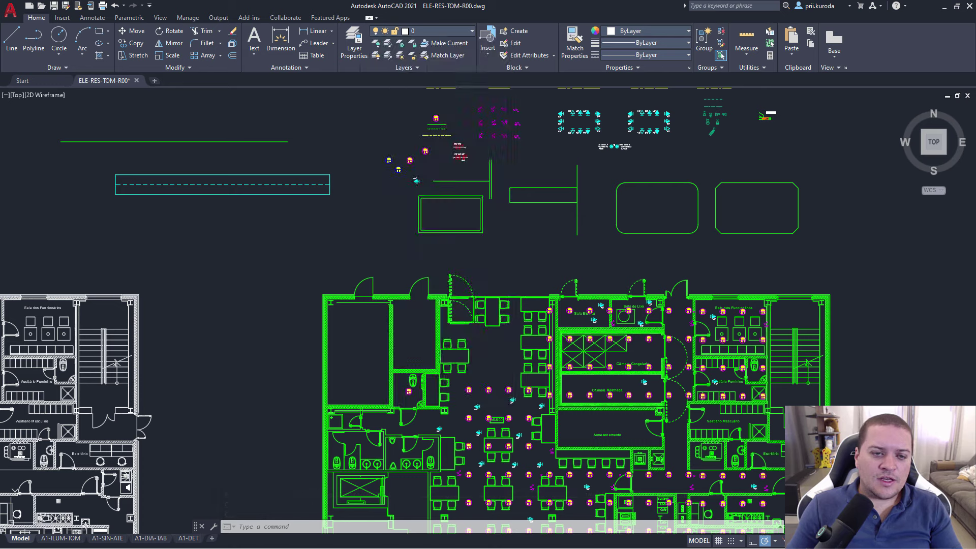
{"action": "key", "text": "Escape"}
{"action": "left_click", "coordinate": [354, 40]}
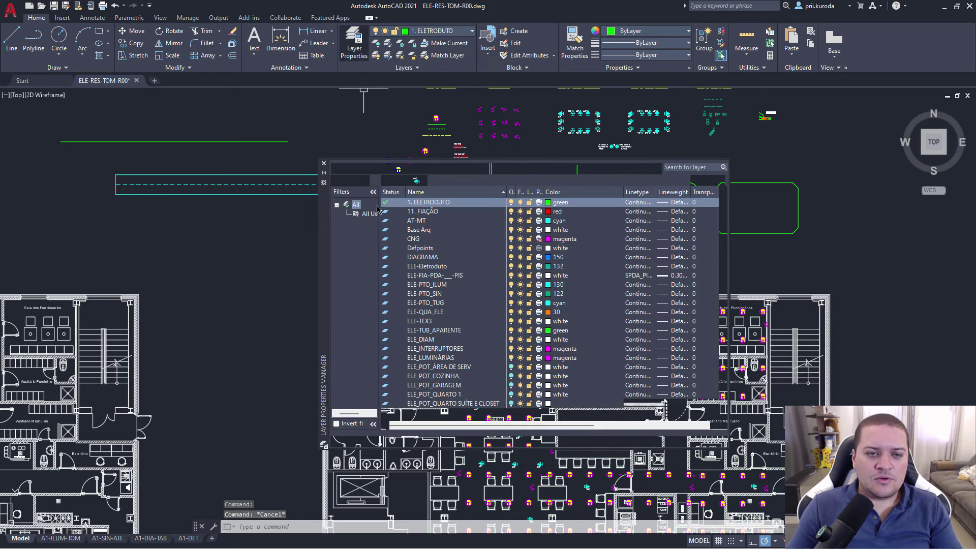
{"action": "left_click", "coordinate": [386, 181]}
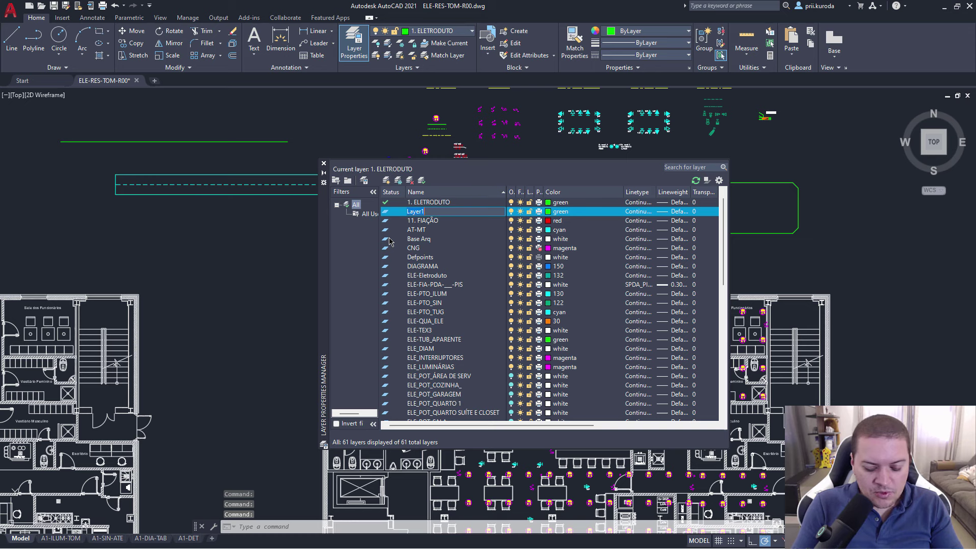
Rename Layer1 to BASE ARQ_2, getting past the name-already-exists warning.
{"action": "type", "text": "b"}
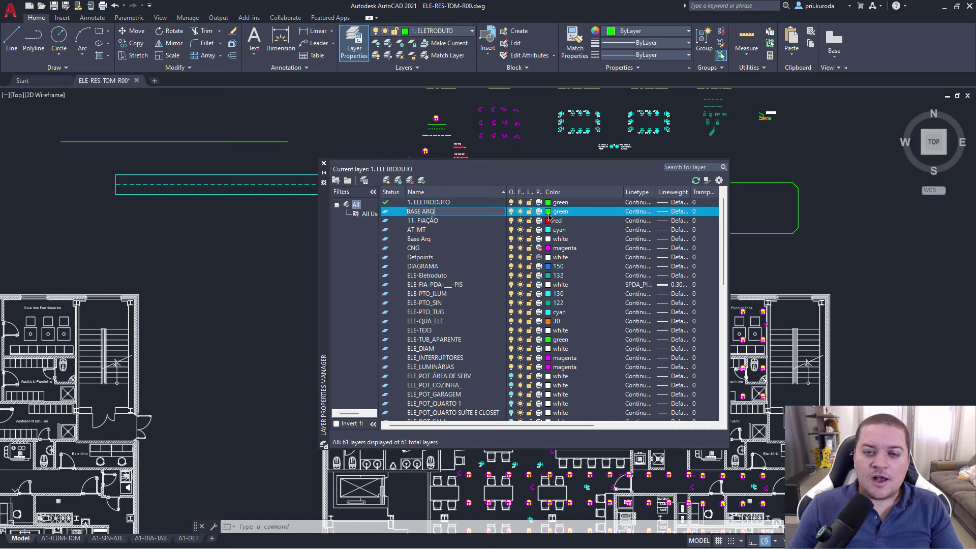
{"action": "key", "text": "Return"}
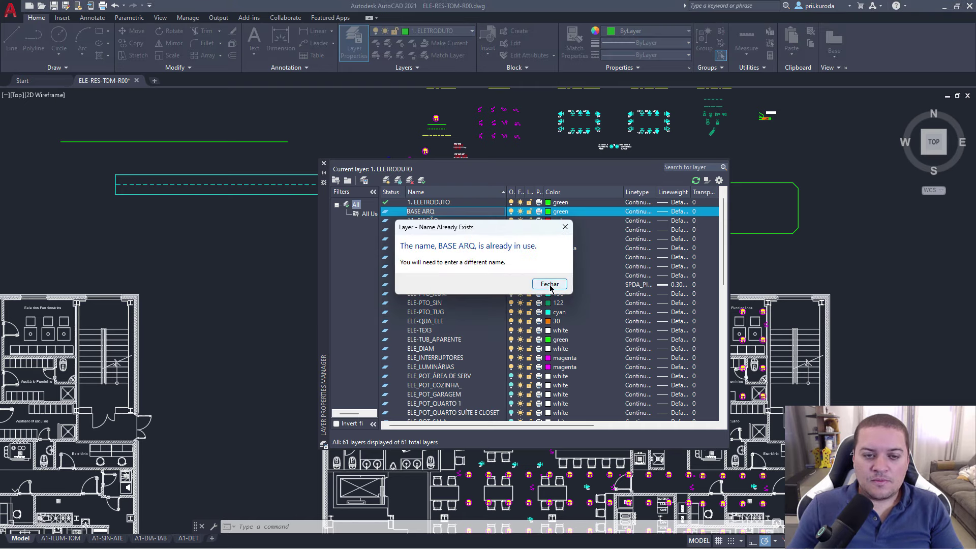
{"action": "left_click", "coordinate": [550, 286]}
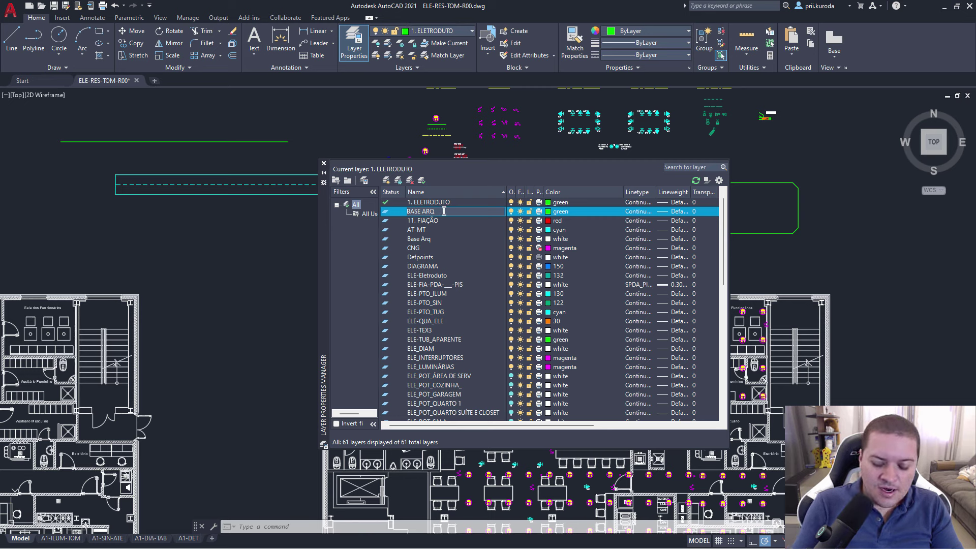
{"action": "type", "text": "_2"}
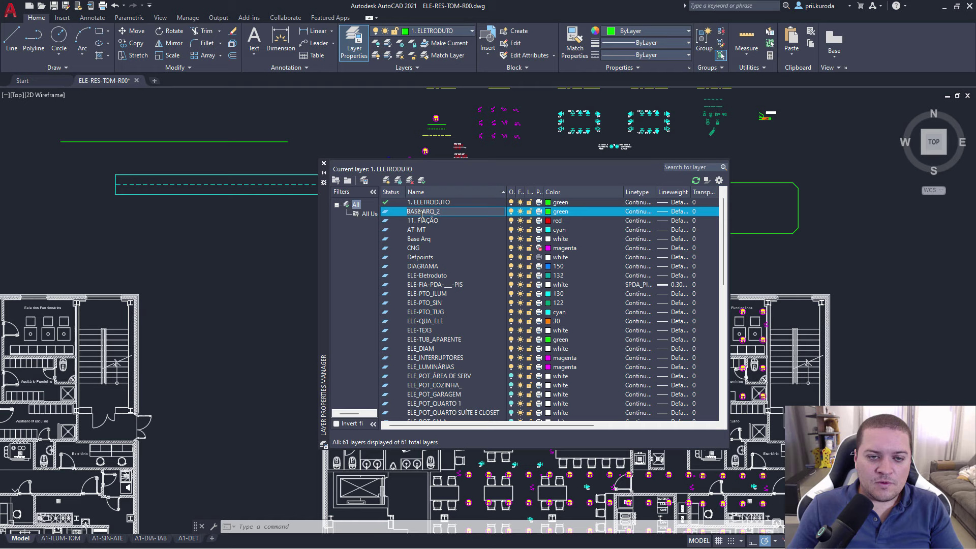
Set BASE ARQ_2's colour to grey index 9 and close the layer manager.
{"action": "left_click", "coordinate": [559, 211]}
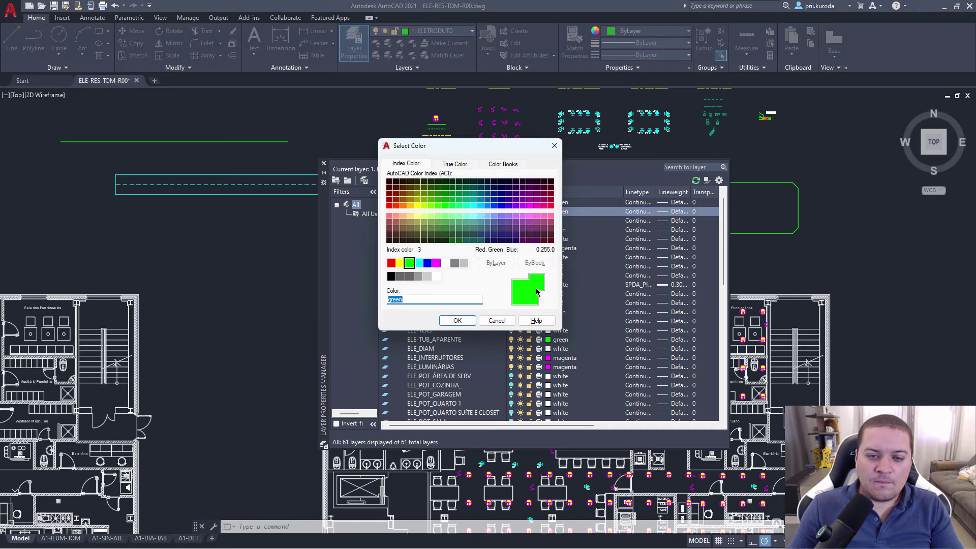
{"action": "left_click", "coordinate": [463, 263]}
{"action": "left_click", "coordinate": [458, 320]}
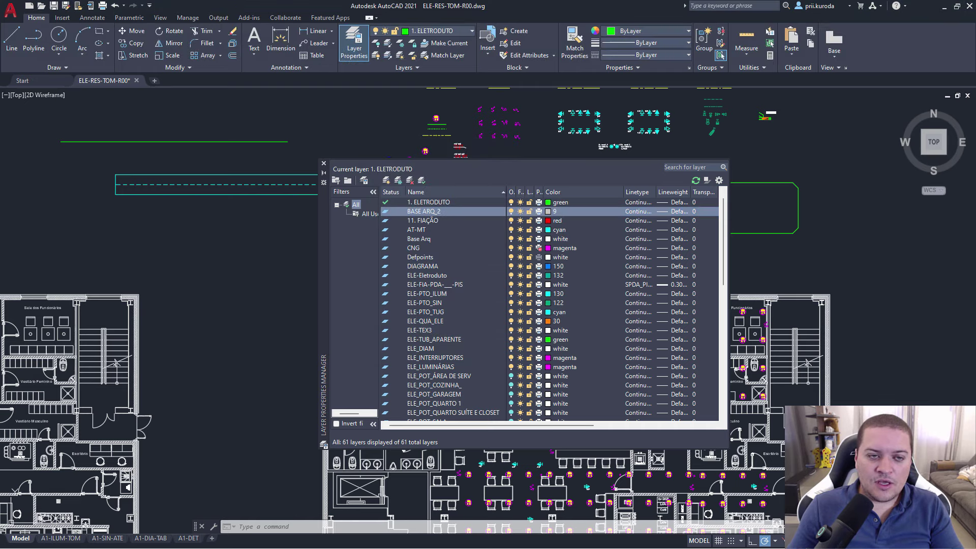
{"action": "left_click", "coordinate": [324, 163]}
{"action": "key", "text": "Escape"}
{"action": "scroll", "coordinate": [317, 194], "scroll_direction": "down", "scroll_amount": 2}
Select both floor plans and move them onto the BASE ARQ_2 layer.
{"action": "scroll", "coordinate": [317, 194], "scroll_direction": "down", "scroll_amount": 3}
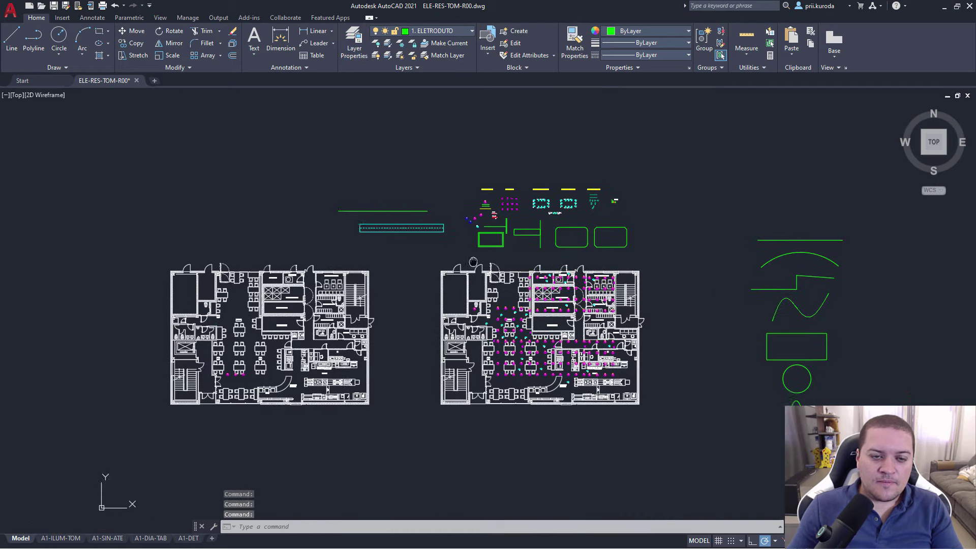
{"action": "scroll", "coordinate": [480, 246], "scroll_direction": "up", "scroll_amount": 1}
{"action": "left_click", "coordinate": [482, 248]}
{"action": "left_click", "coordinate": [487, 266]}
{"action": "left_click", "coordinate": [394, 255]}
{"action": "left_click", "coordinate": [387, 270]}
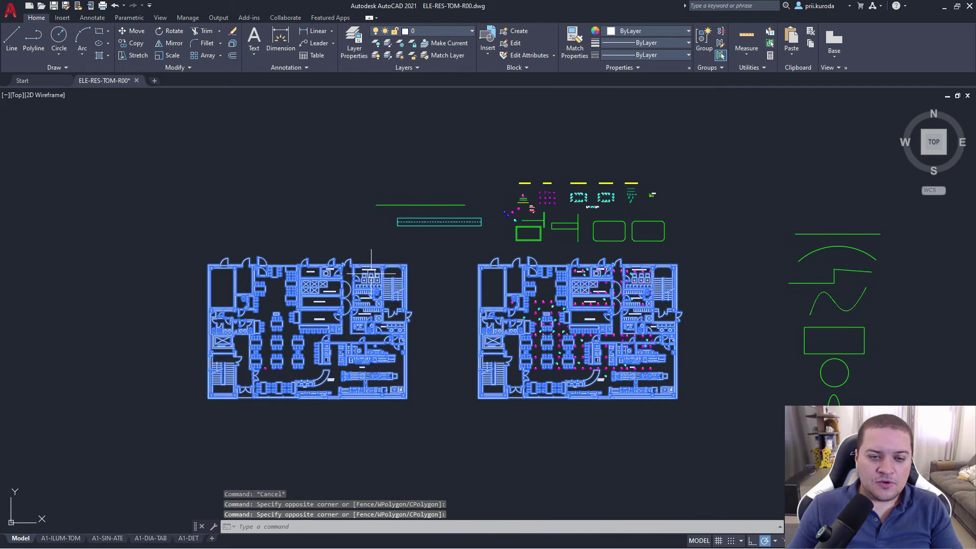
{"action": "left_click", "coordinate": [428, 31]}
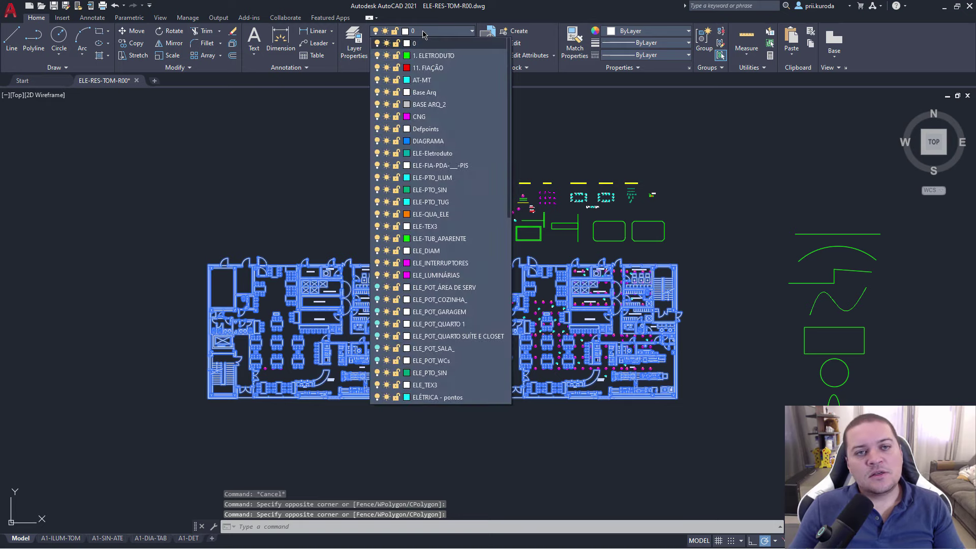
{"action": "left_click", "coordinate": [432, 104]}
{"action": "key", "text": "Escape"}
Frame both floor plans together, then switch over to the browser window.
{"action": "scroll", "coordinate": [524, 308], "scroll_direction": "up", "scroll_amount": 4}
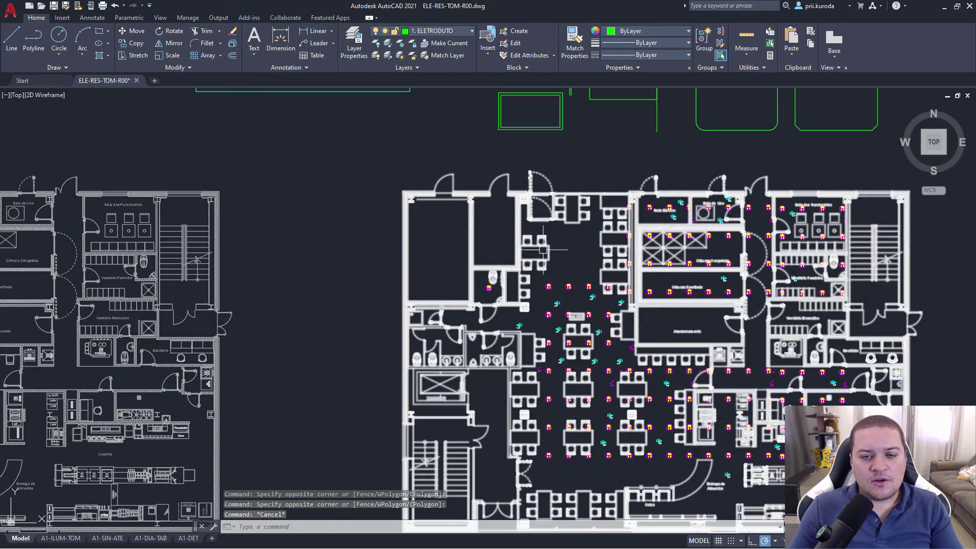
{"action": "left_click", "coordinate": [518, 227]}
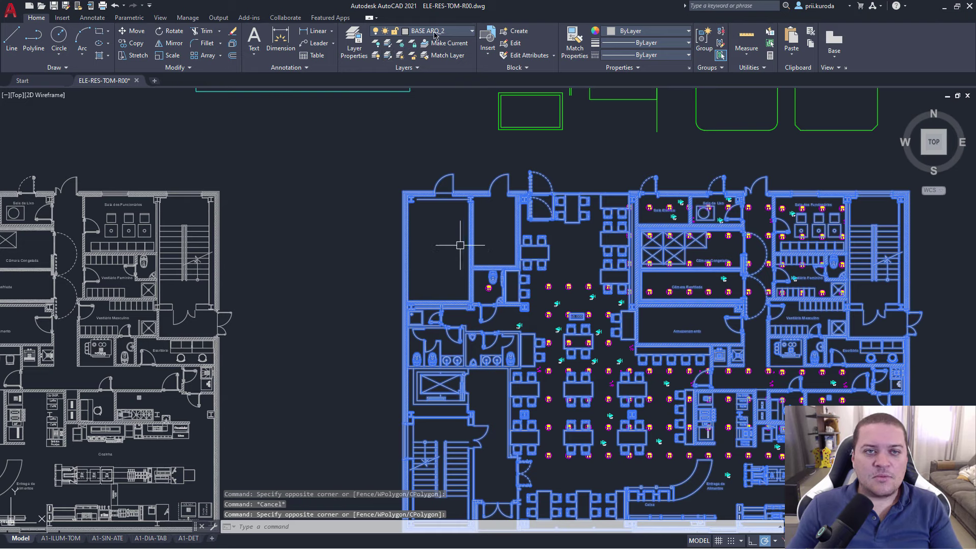
{"action": "key", "text": "Escape"}
{"action": "scroll", "coordinate": [317, 216], "scroll_direction": "down", "scroll_amount": 5}
{"action": "middle_click_drag", "start_coordinate": [317, 216], "coordinate": [435, 283]}
{"action": "scroll", "coordinate": [436, 284], "scroll_direction": "up", "scroll_amount": 3}
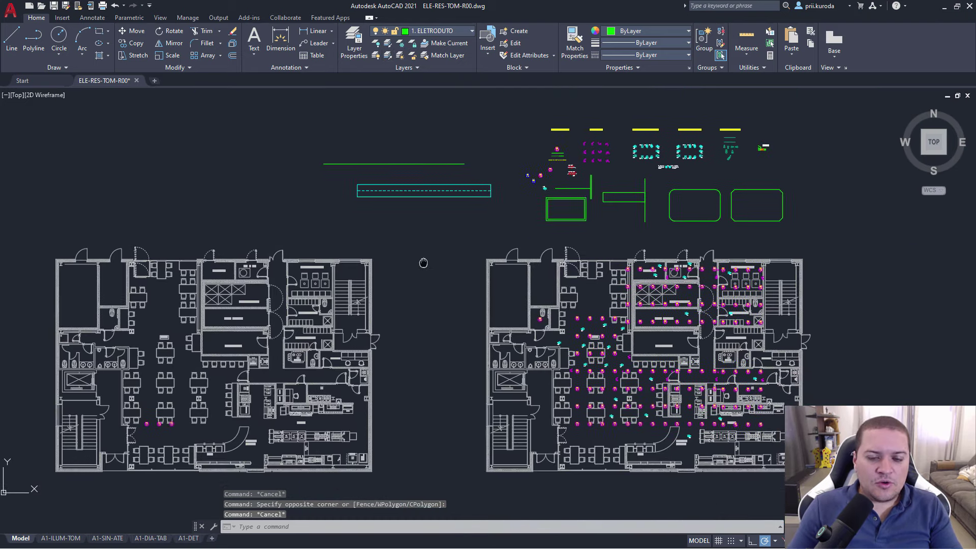
{"action": "scroll", "coordinate": [436, 260], "scroll_direction": "down", "scroll_amount": 2}
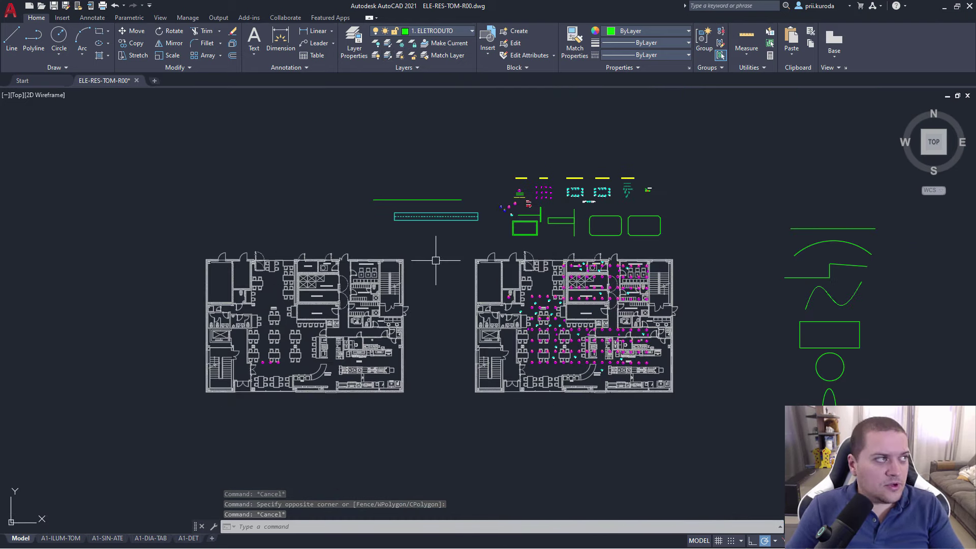
{"action": "key", "text": "alt+Tab"}
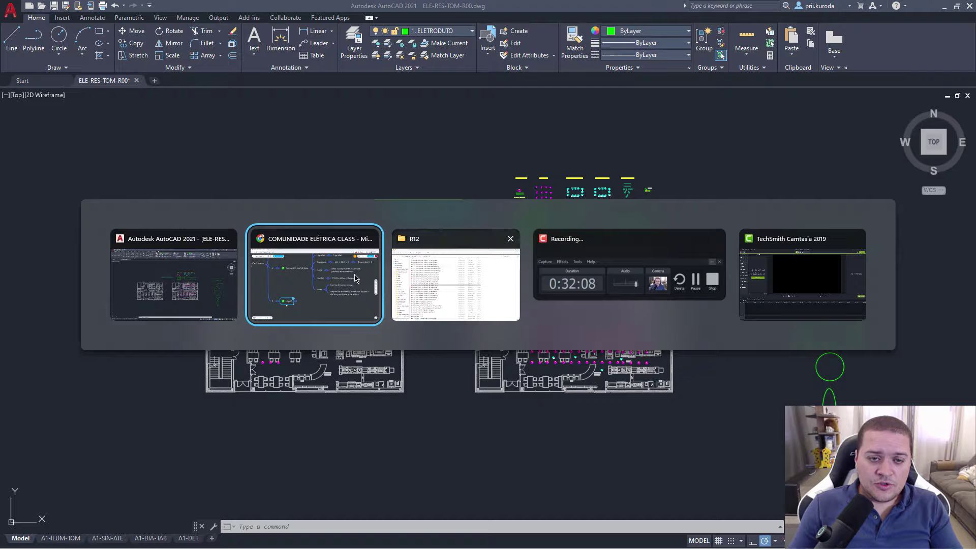
Bring up the mind map and collapse the Comandos Estratégicos branch.
{"action": "left_click", "coordinate": [325, 283]}
{"action": "scroll", "coordinate": [340, 285], "scroll_direction": "down", "scroll_amount": 1}
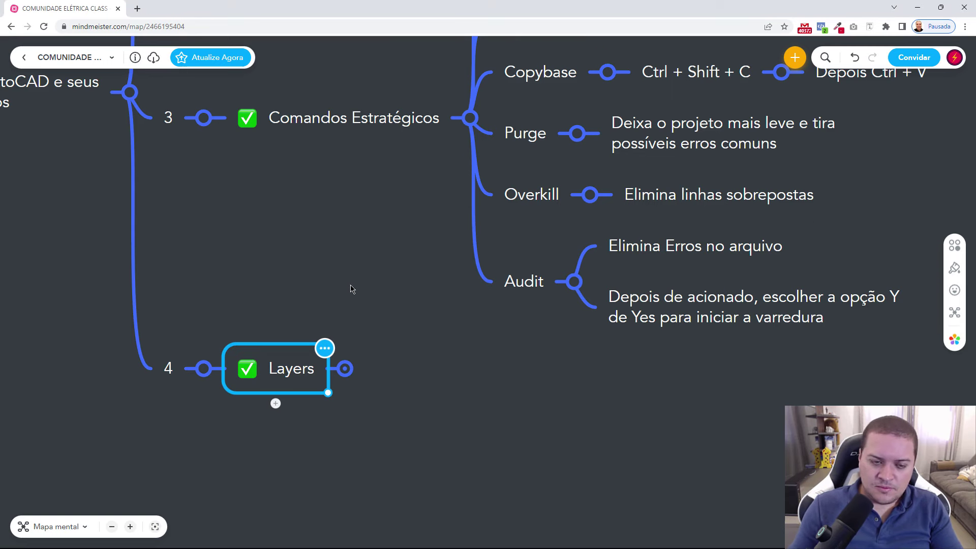
{"action": "left_click", "coordinate": [380, 321]}
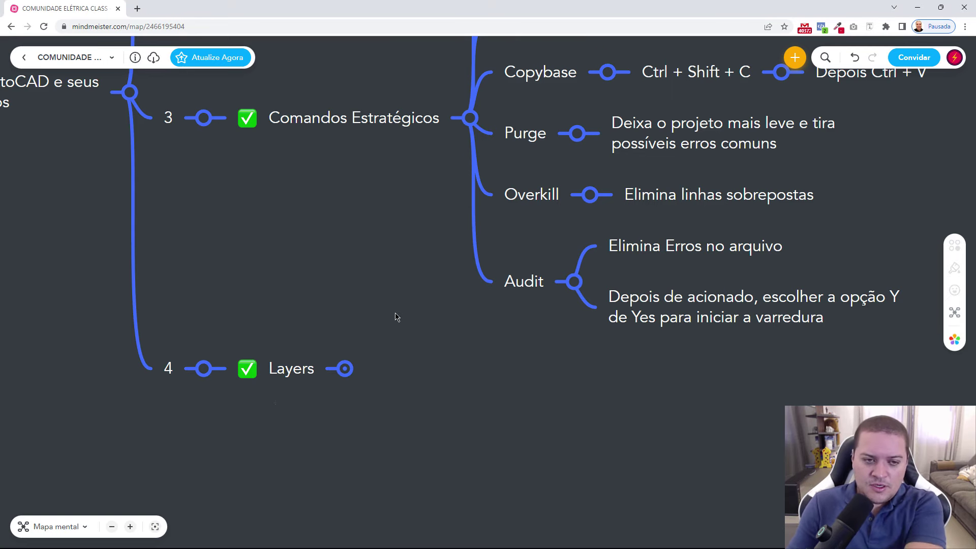
{"action": "scroll", "coordinate": [396, 316], "scroll_direction": "down", "scroll_amount": 3, "text": "ctrl"}
{"action": "scroll", "coordinate": [410, 366], "scroll_direction": "up", "scroll_amount": 3}
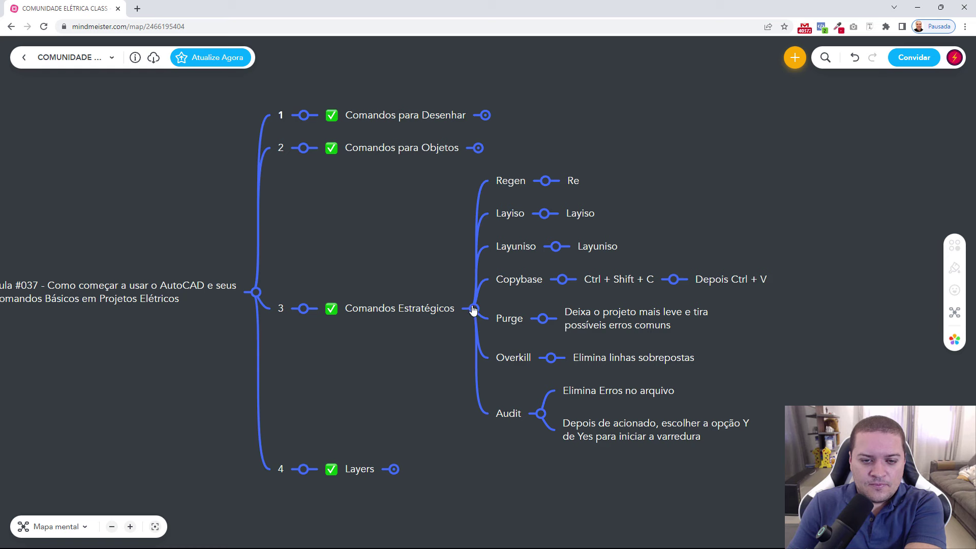
{"action": "left_click", "coordinate": [473, 309]}
Expand Comandos para Desenhar and pan to its commands, Line (L) through Ellipse.
{"action": "left_click", "coordinate": [439, 291]}
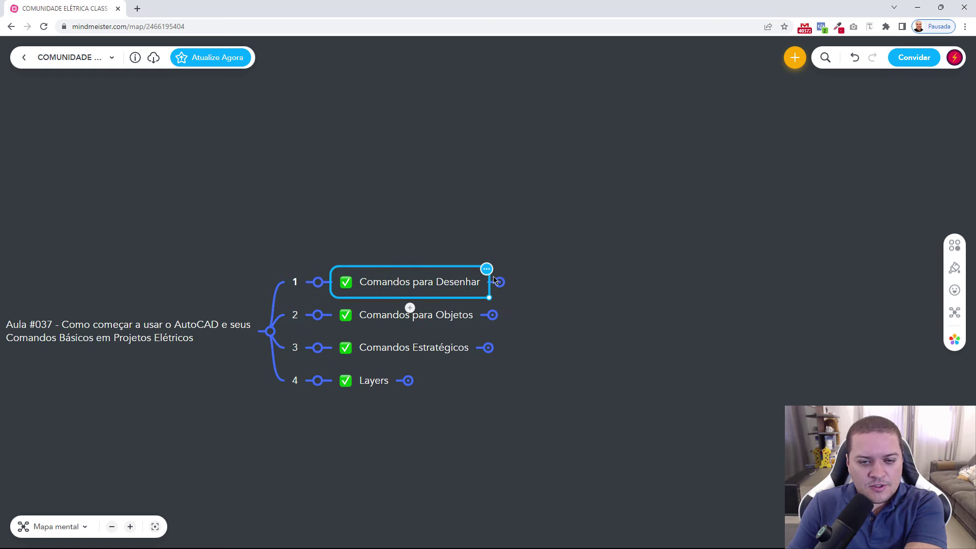
{"action": "left_click", "coordinate": [500, 283]}
{"action": "left_click_drag", "start_coordinate": [424, 356], "coordinate": [370, 349]}
{"action": "scroll", "coordinate": [388, 292], "scroll_direction": "up", "scroll_amount": 2, "text": "ctrl"}
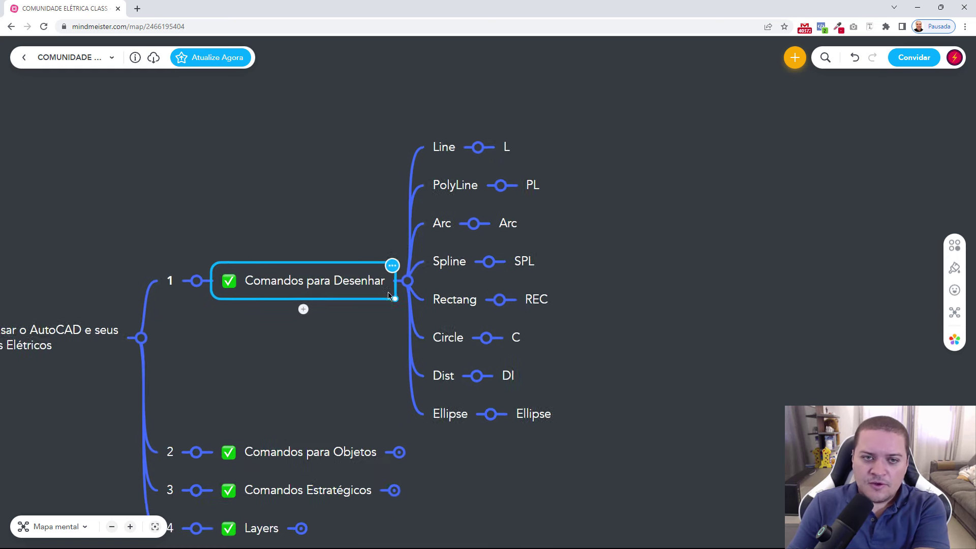
{"action": "scroll", "coordinate": [362, 189], "scroll_direction": "up", "scroll_amount": 2, "text": "ctrl"}
{"action": "left_click_drag", "start_coordinate": [335, 150], "coordinate": [341, 144]}
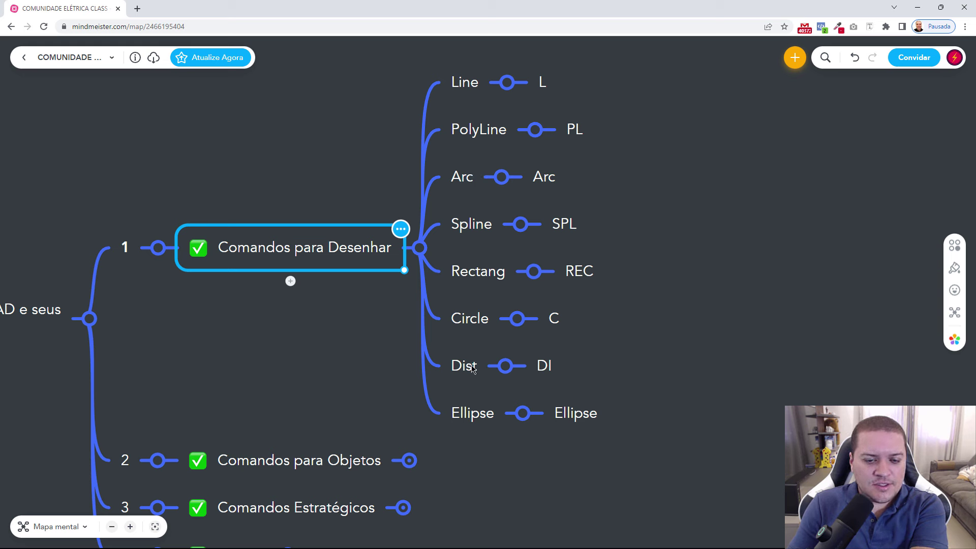
{"action": "left_click", "coordinate": [457, 403]}
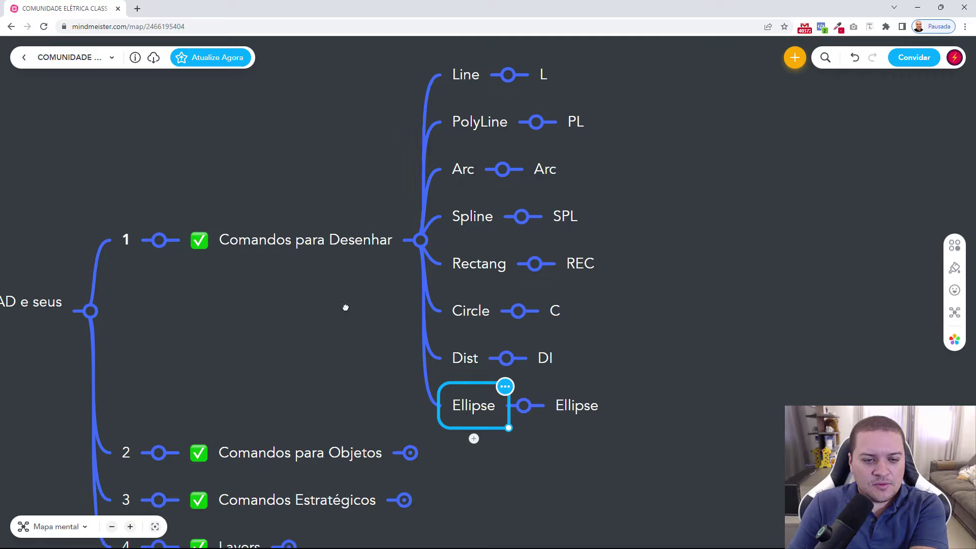
Expand Comandos para Objetos and scroll down to review its Extend topic.
{"action": "left_click", "coordinate": [434, 320]}
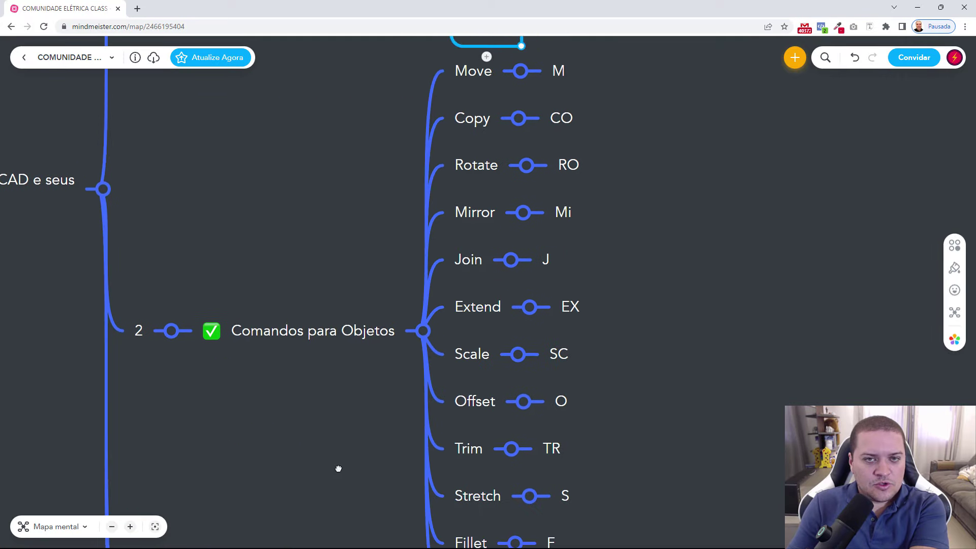
{"action": "left_click", "coordinate": [372, 185]}
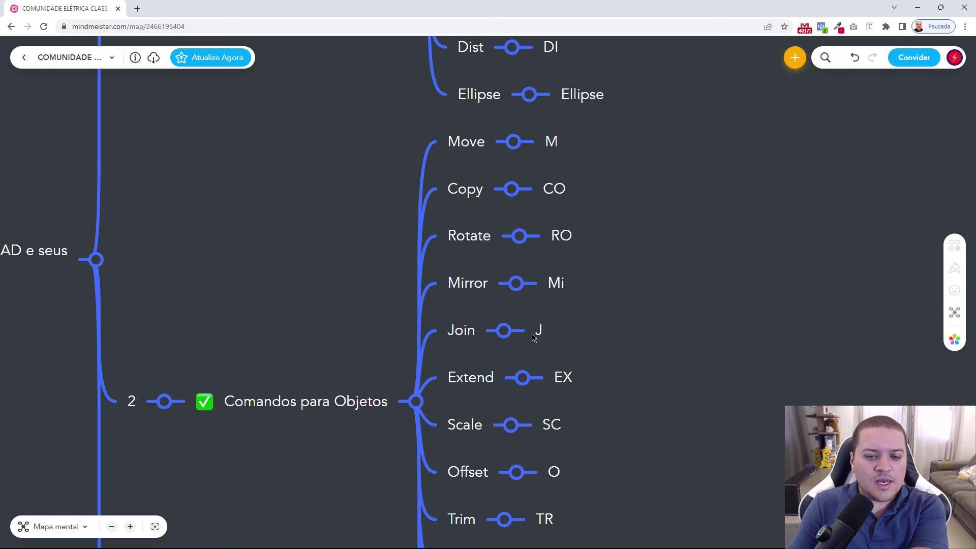
{"action": "scroll", "coordinate": [676, 279], "scroll_direction": "down", "scroll_amount": 2}
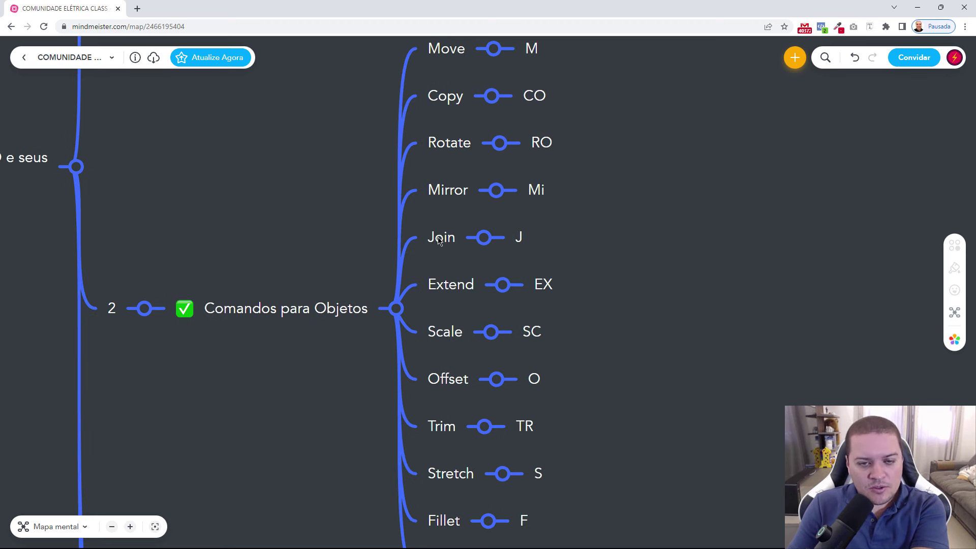
{"action": "left_click", "coordinate": [450, 284]}
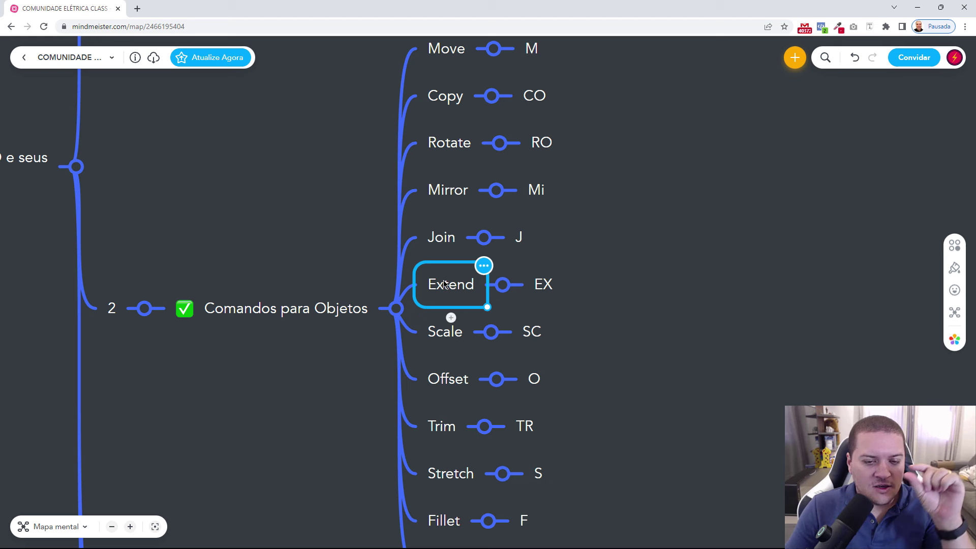
{"action": "left_click", "coordinate": [674, 338]}
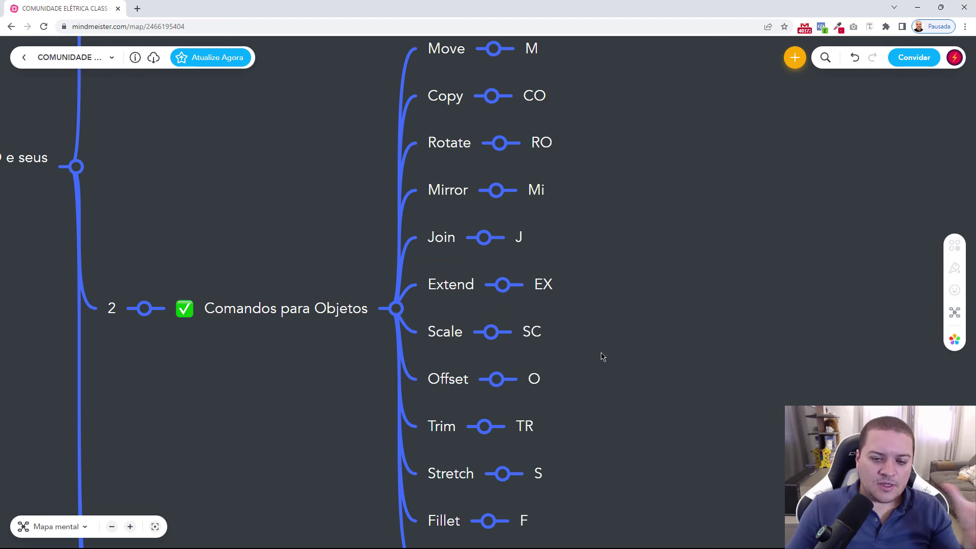
{"action": "scroll", "coordinate": [603, 357], "scroll_direction": "down", "scroll_amount": 2}
Step through the Offset, Trim, Stretch, Fillet and Chamfer topics.
{"action": "left_click", "coordinate": [442, 269]}
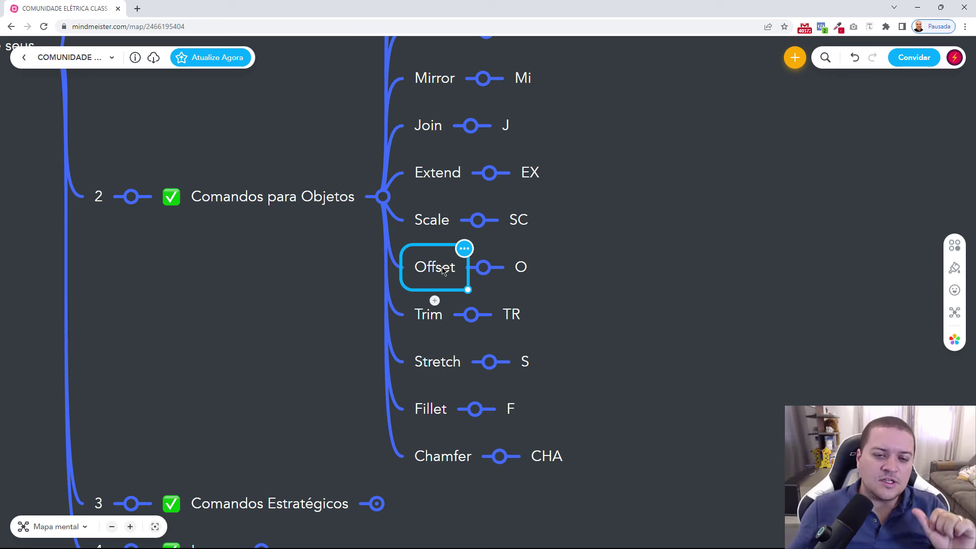
{"action": "left_click", "coordinate": [423, 323]}
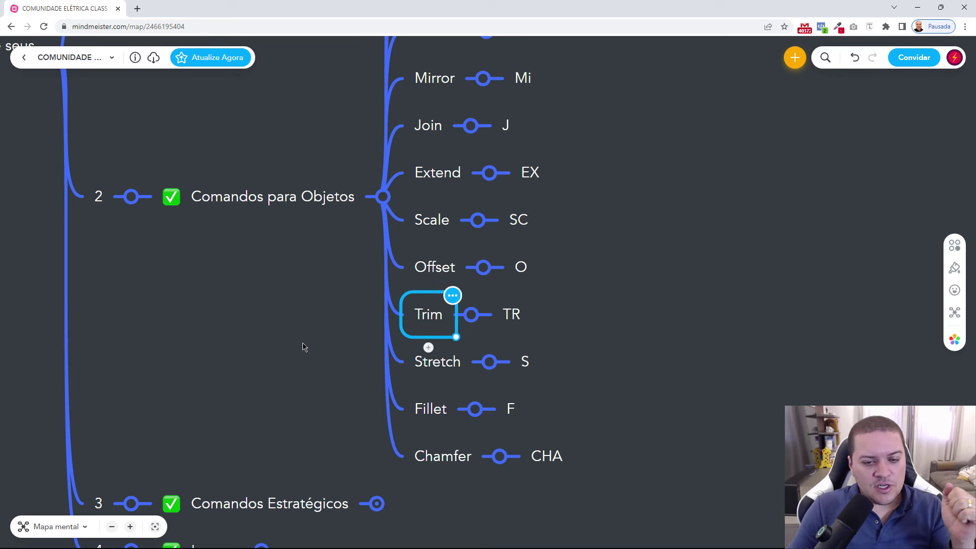
{"action": "left_click", "coordinate": [441, 382]}
{"action": "left_click", "coordinate": [440, 371]}
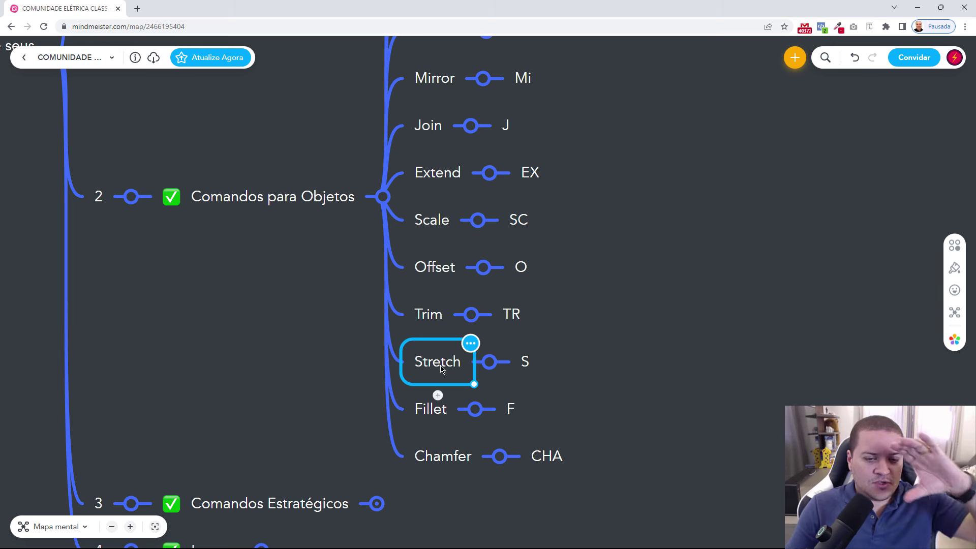
{"action": "left_click", "coordinate": [429, 415]}
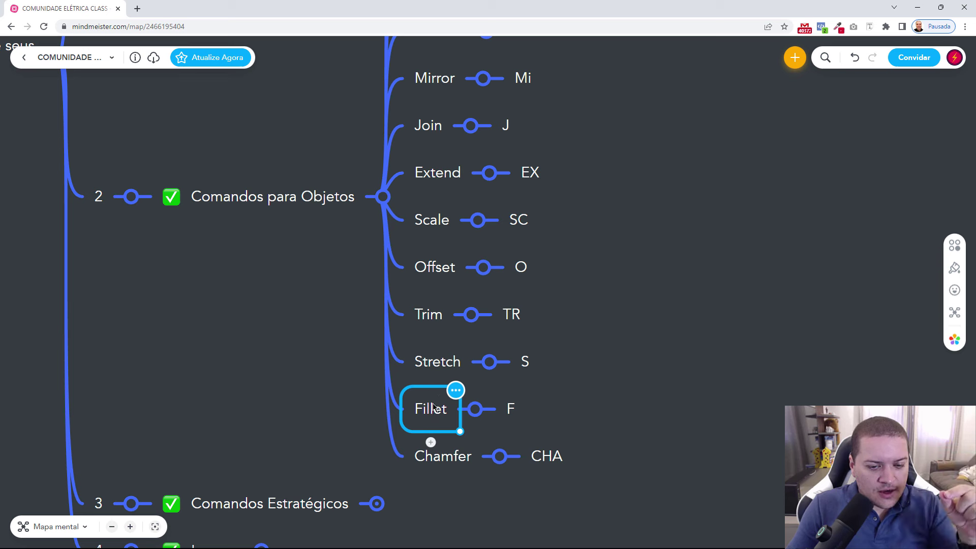
{"action": "left_click", "coordinate": [343, 404]}
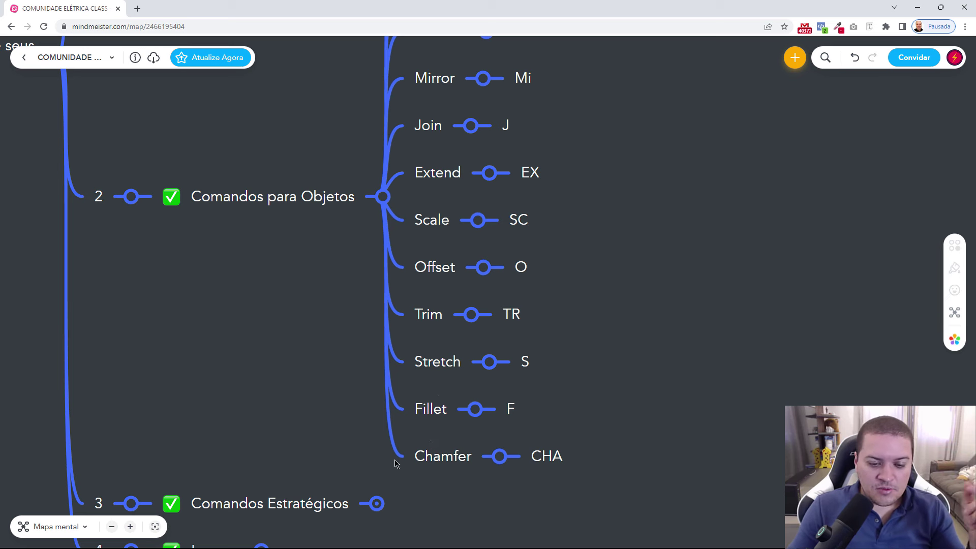
{"action": "left_click", "coordinate": [457, 461]}
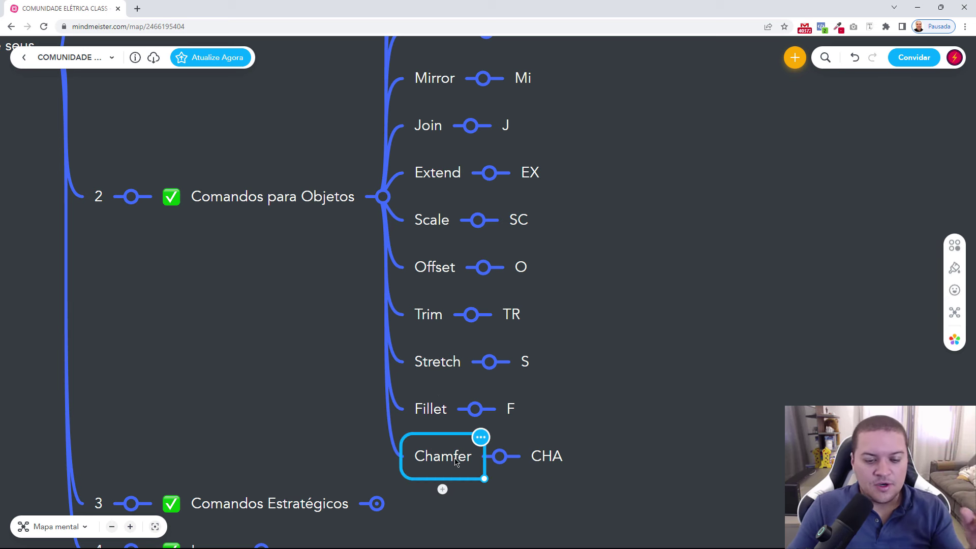
{"action": "left_click", "coordinate": [279, 410]}
{"action": "scroll", "coordinate": [280, 305], "scroll_direction": "down", "scroll_amount": 2}
{"action": "scroll", "coordinate": [325, 305], "scroll_direction": "down", "scroll_amount": 2}
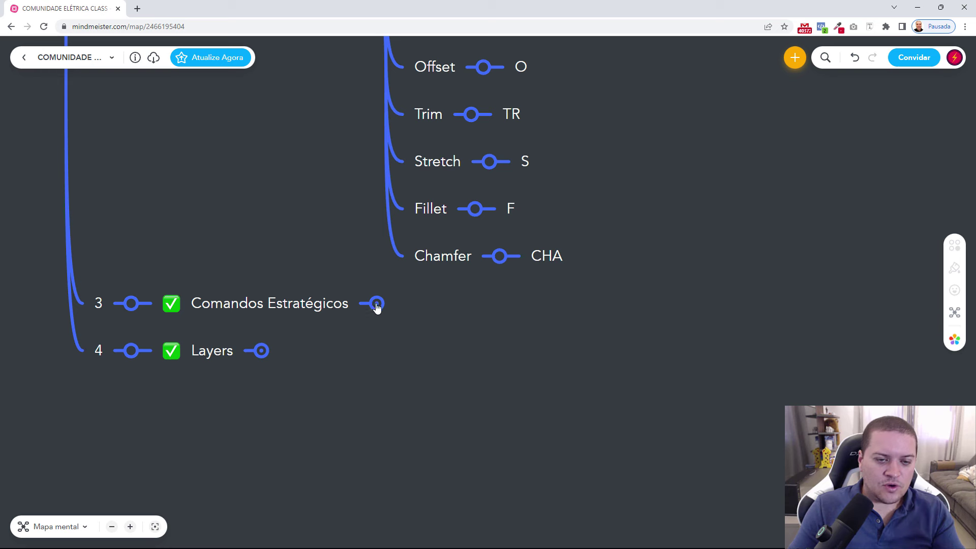
Expand Comandos Estratégicos and review Regen, Layiso, Layuniso, Copybase, Purge and Overkill.
{"action": "left_click", "coordinate": [376, 304]}
{"action": "left_click_drag", "start_coordinate": [333, 388], "coordinate": [293, 396]}
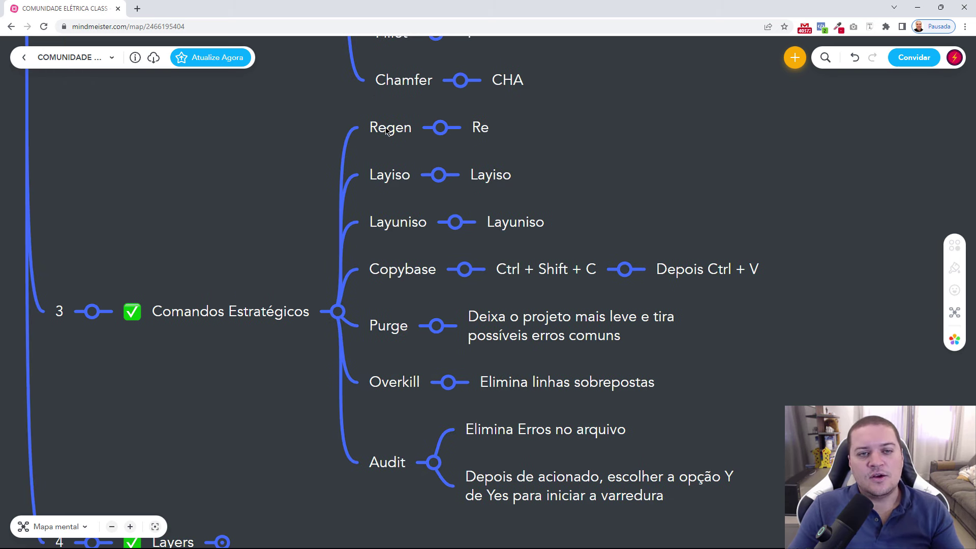
{"action": "left_click", "coordinate": [387, 131]}
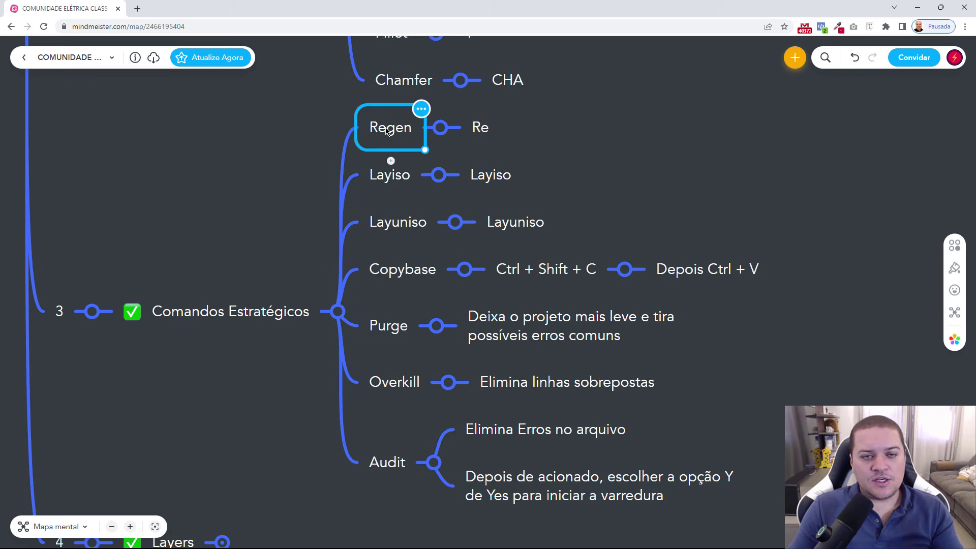
{"action": "left_click", "coordinate": [390, 175]}
{"action": "left_click", "coordinate": [401, 227]}
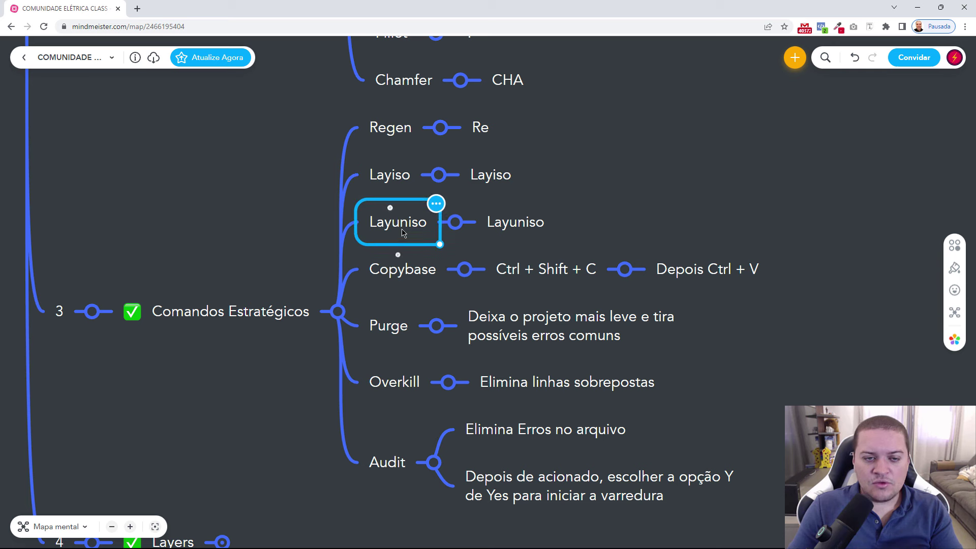
{"action": "left_click", "coordinate": [395, 274]}
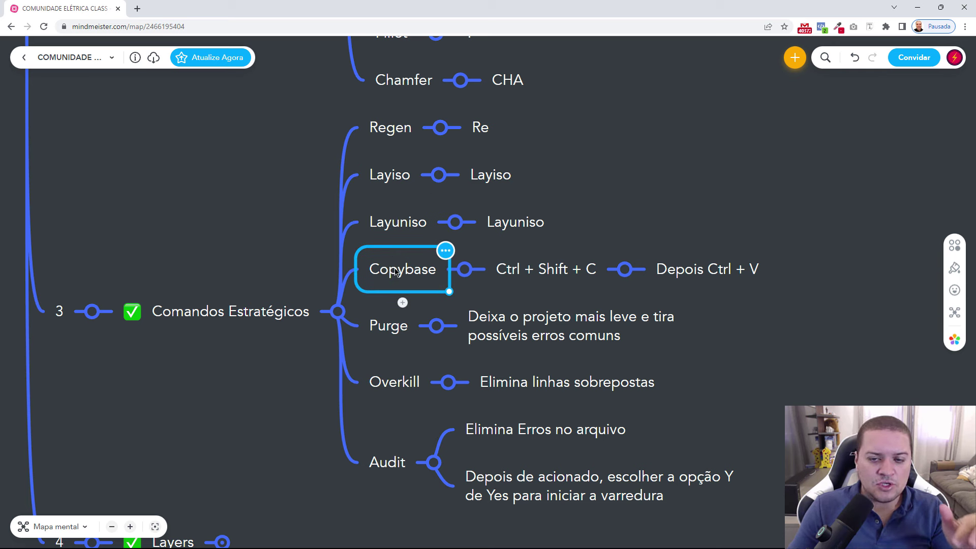
{"action": "left_click", "coordinate": [389, 330]}
{"action": "left_click", "coordinate": [391, 384]}
Collapse the Comandos Estratégicos and Comandos para Desenhar branches.
{"action": "left_click", "coordinate": [338, 311]}
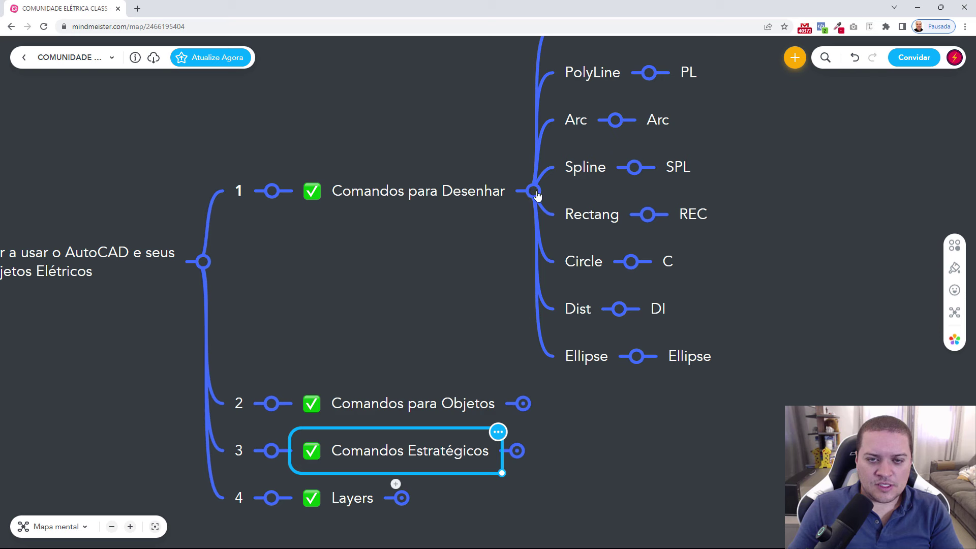
{"action": "left_click", "coordinate": [537, 190]}
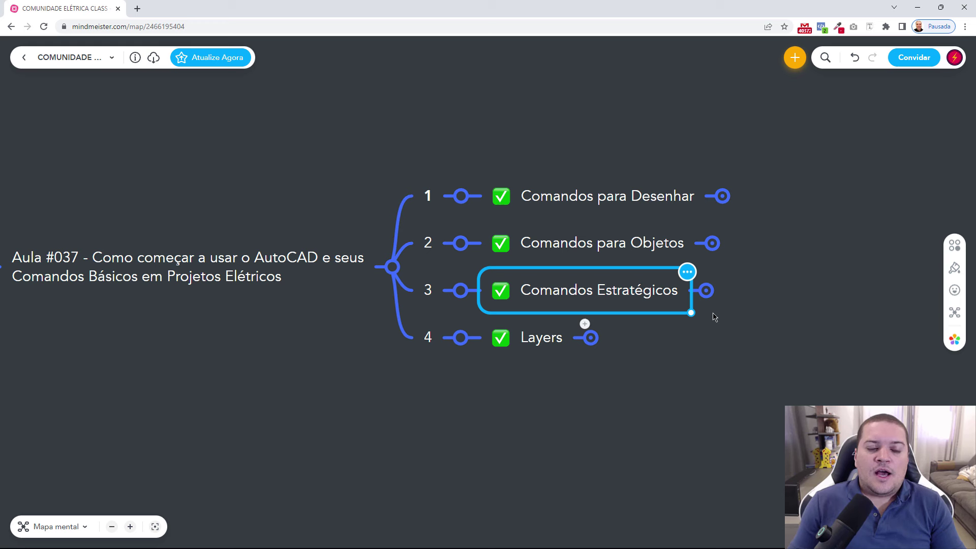
{"action": "left_click", "coordinate": [737, 375]}
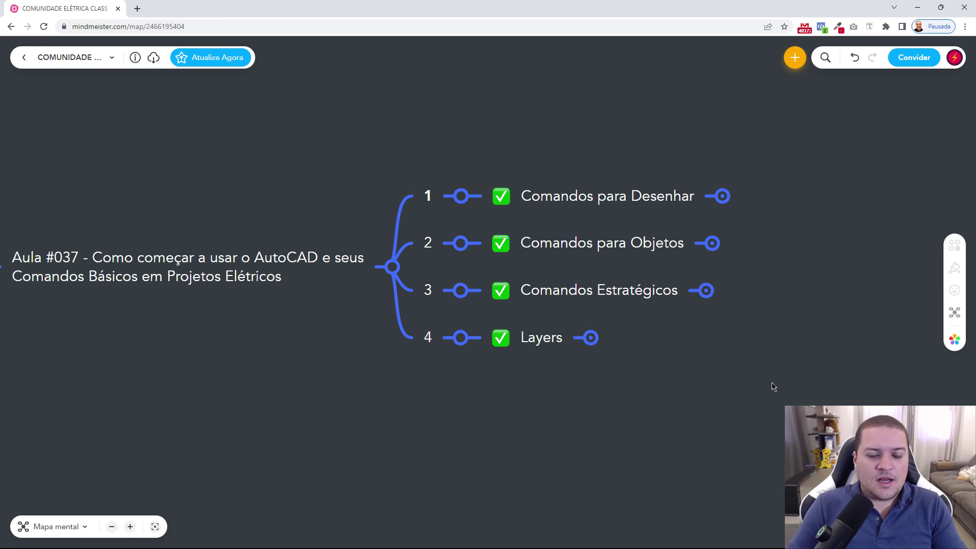